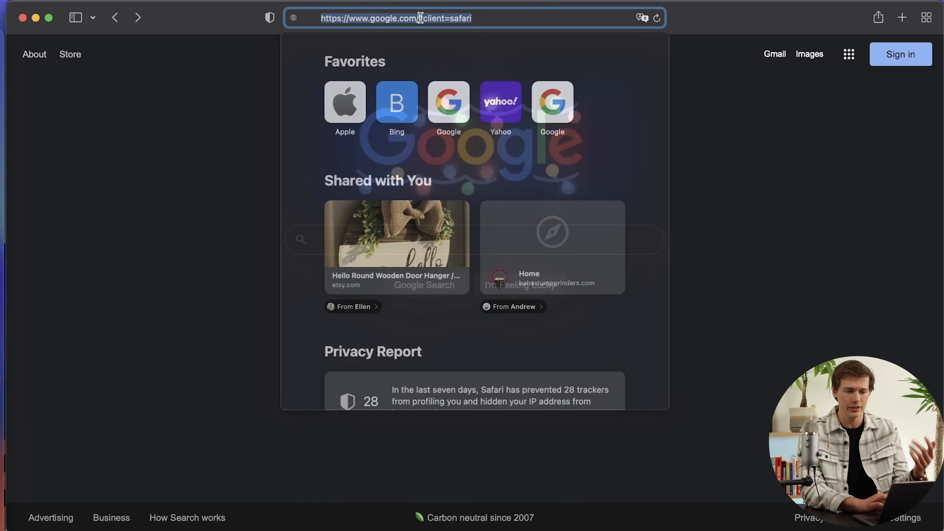
- Paste the santrelmedia.com/shopify link into Safari's address bar to load Shopify's homepage
text(http://santrelmedia.com/shopify)
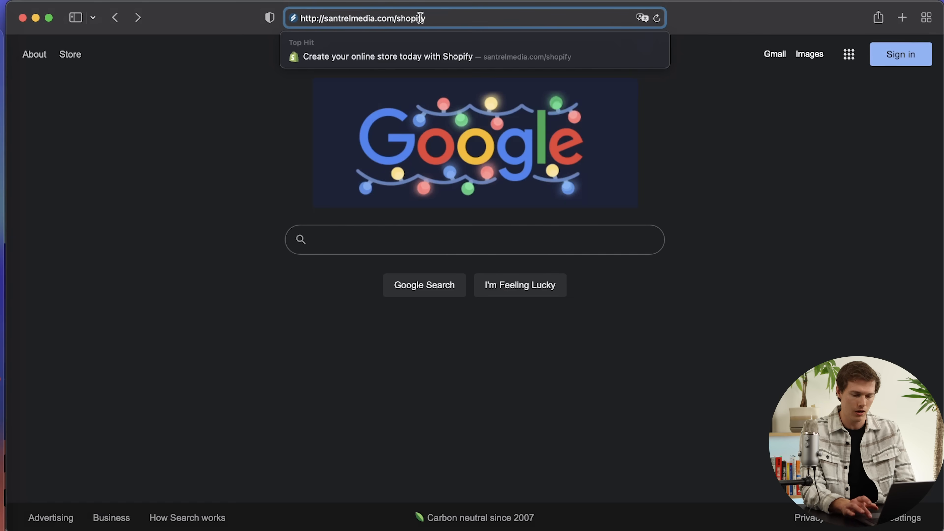
key(Return)
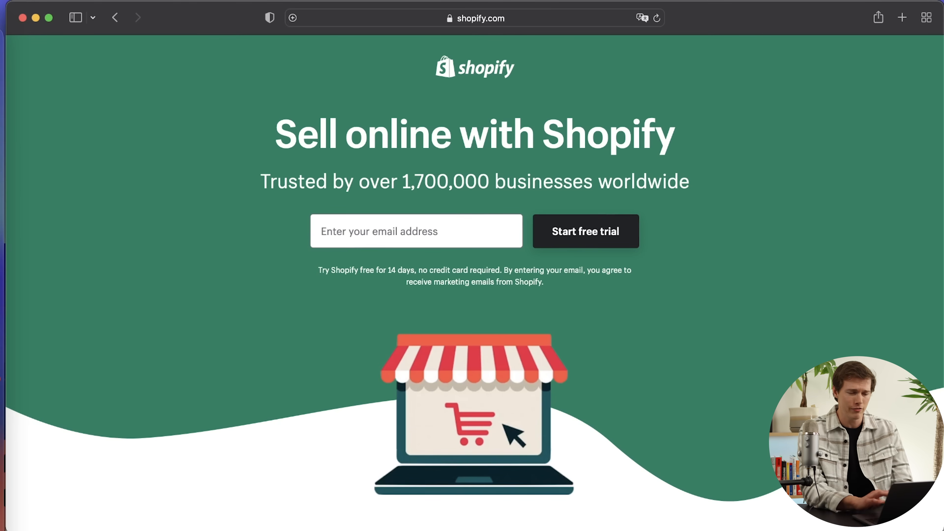
- Enter the sign-up email and accept Safari's suggested strong password
click(425, 227)
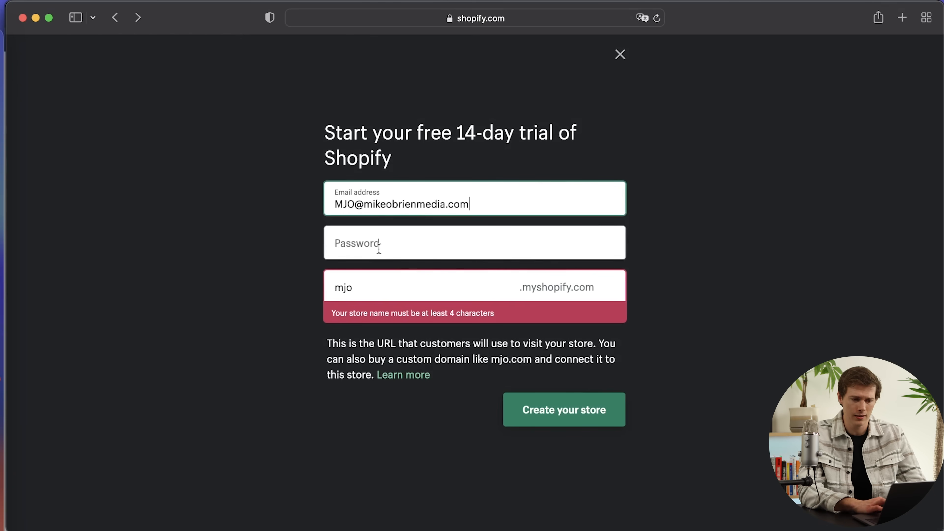
click(379, 246)
click(788, 281)
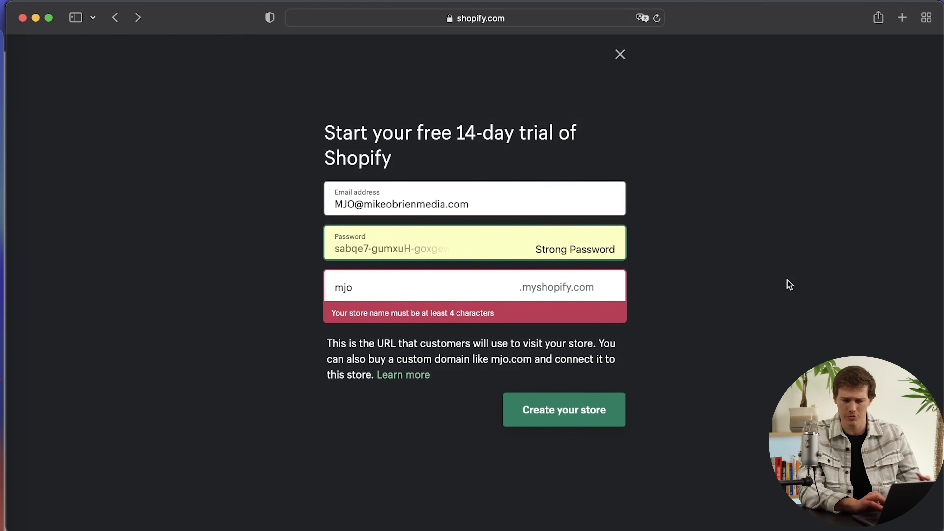
- Replace the store name with SantrelCoffee and create the store
click(375, 287)
key(super+a)
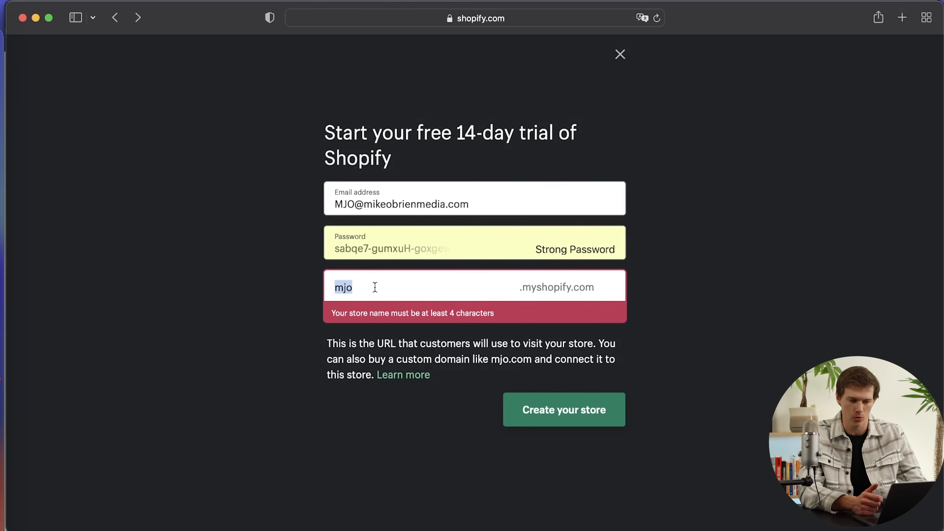
key(BackSpace)
text(SantrelCoffee)
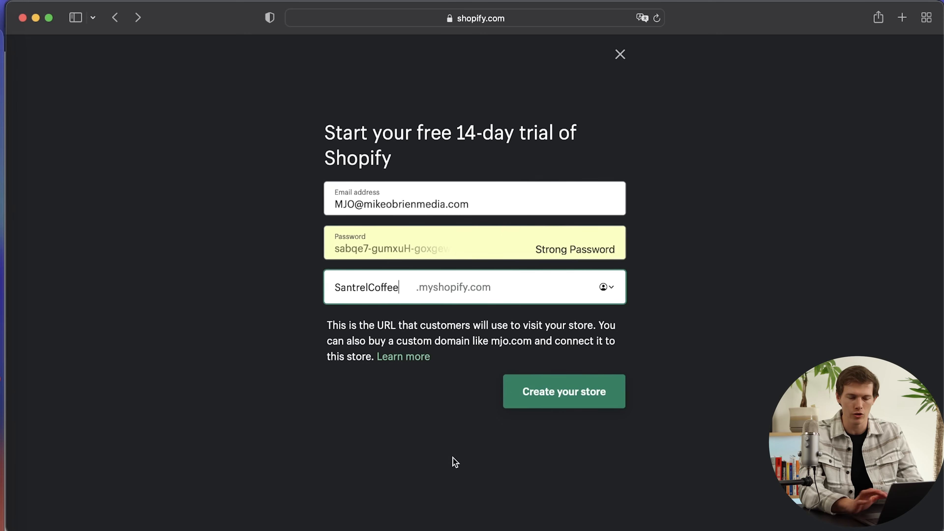
click(578, 402)
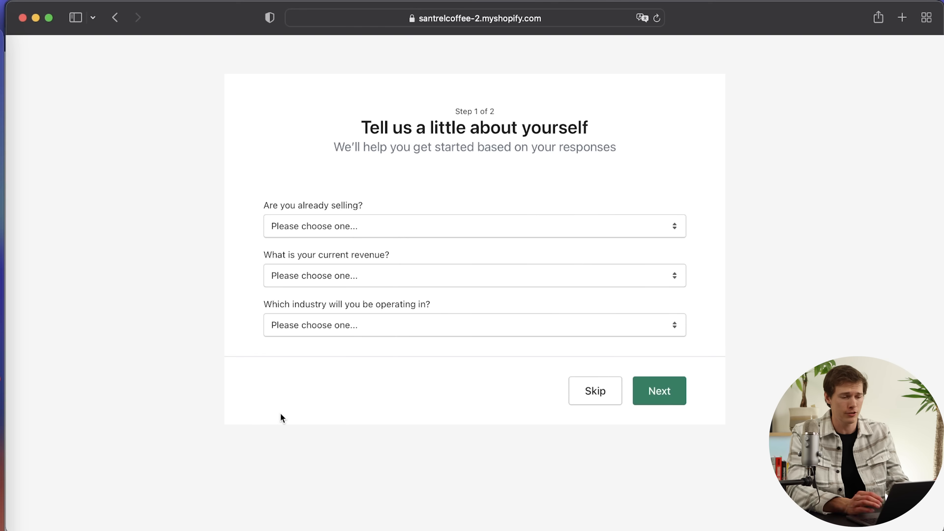
- Skip the about-yourself questions and look over the business address form
click(592, 397)
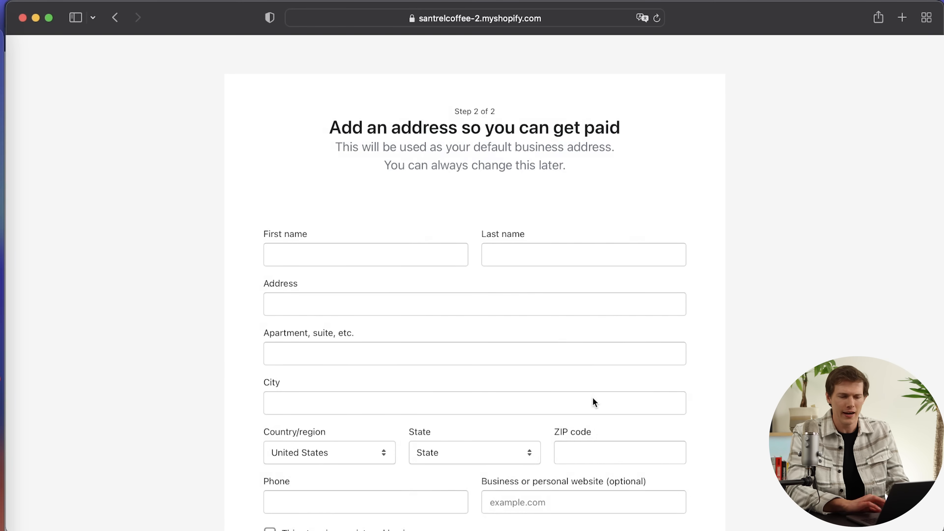
scroll(717, 397, down, 2)
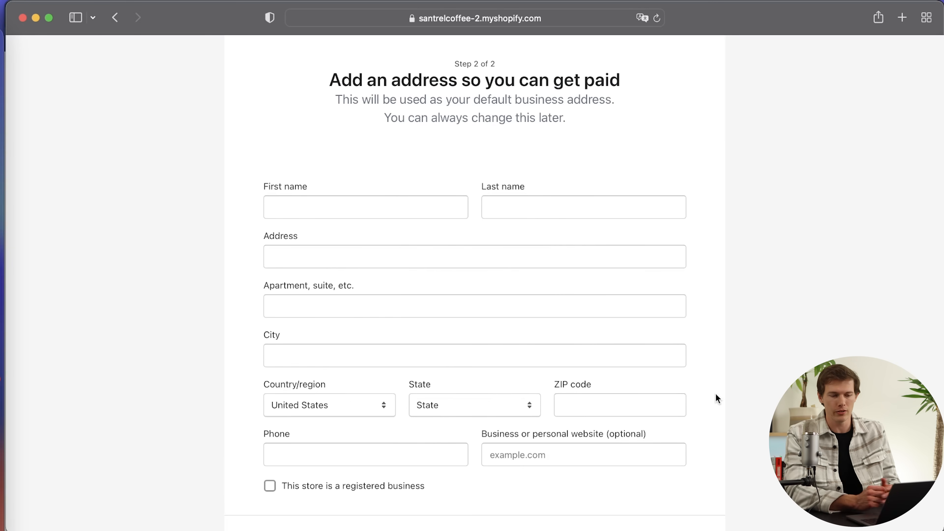
click(323, 204)
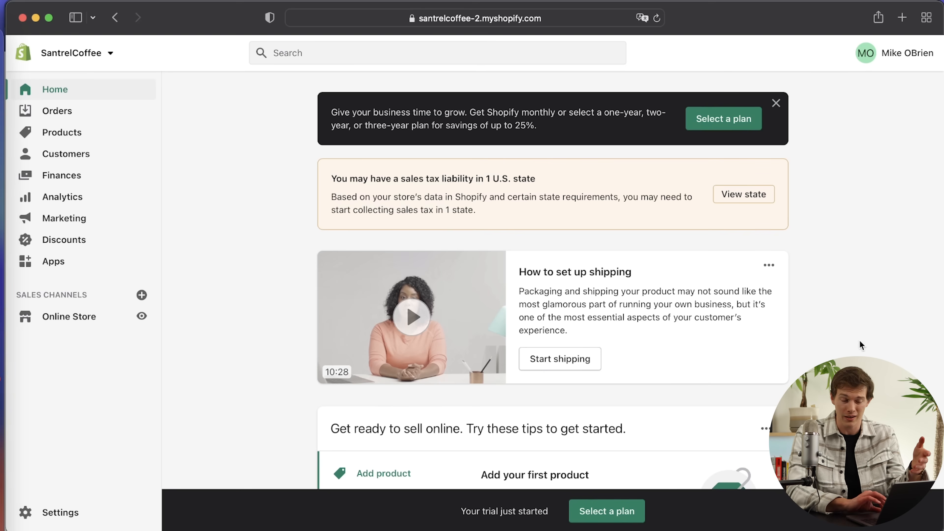
- Browse Home and the Products list, then choose Add product from the Get ready to sell card
scroll(830, 297, down, 4)
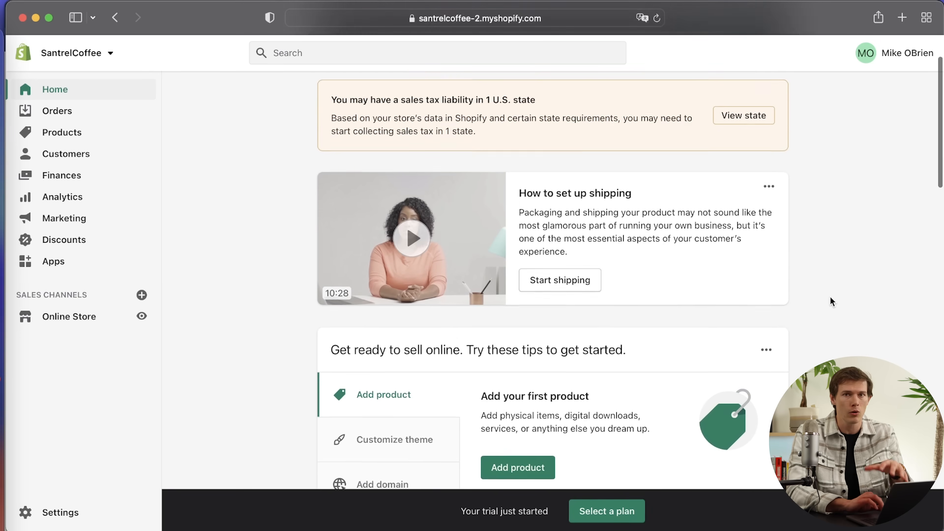
scroll(830, 297, down, 3)
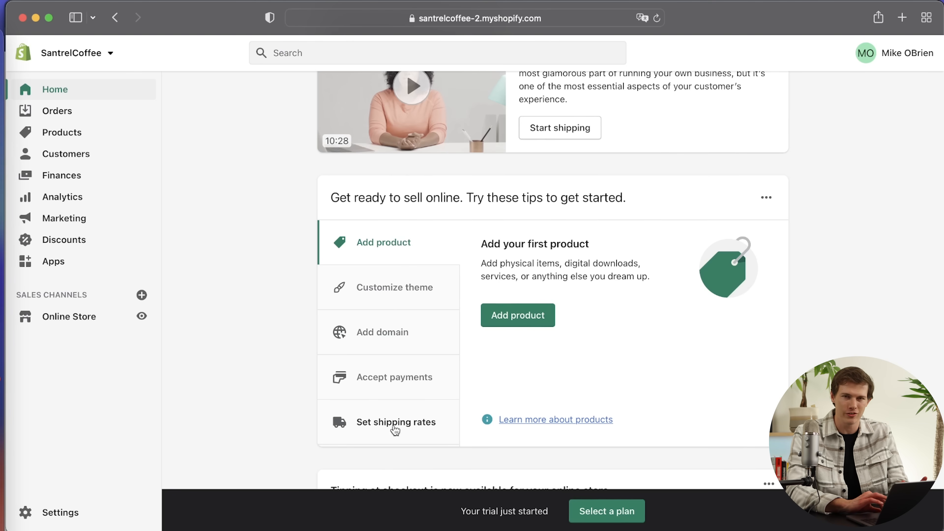
click(83, 143)
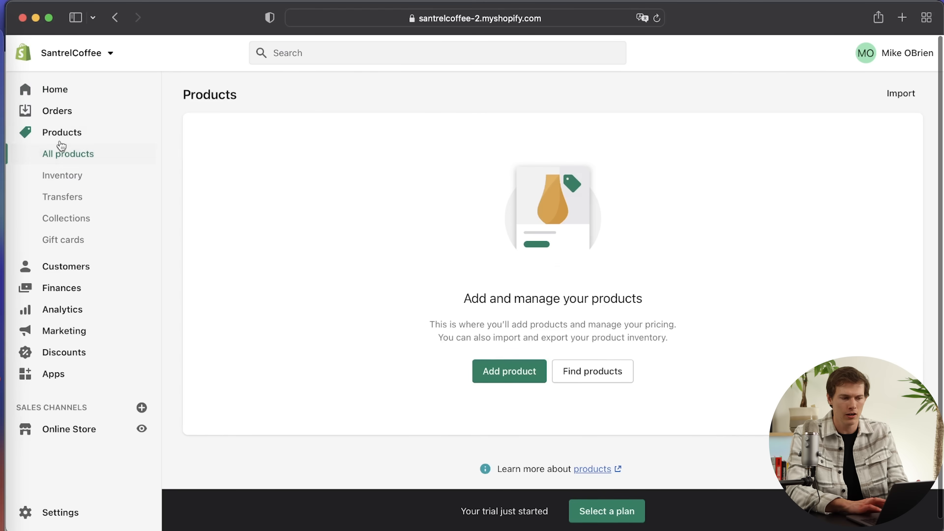
click(57, 89)
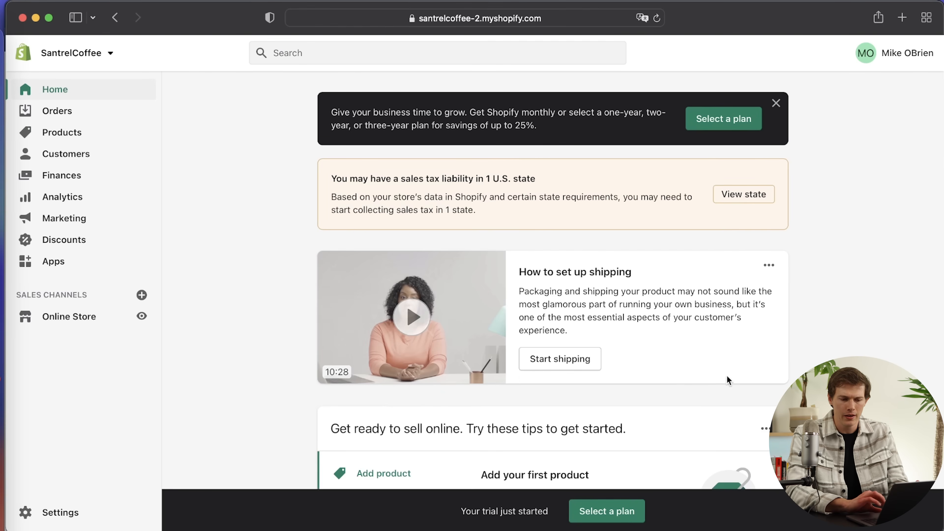
scroll(736, 375, down, 5)
click(510, 351)
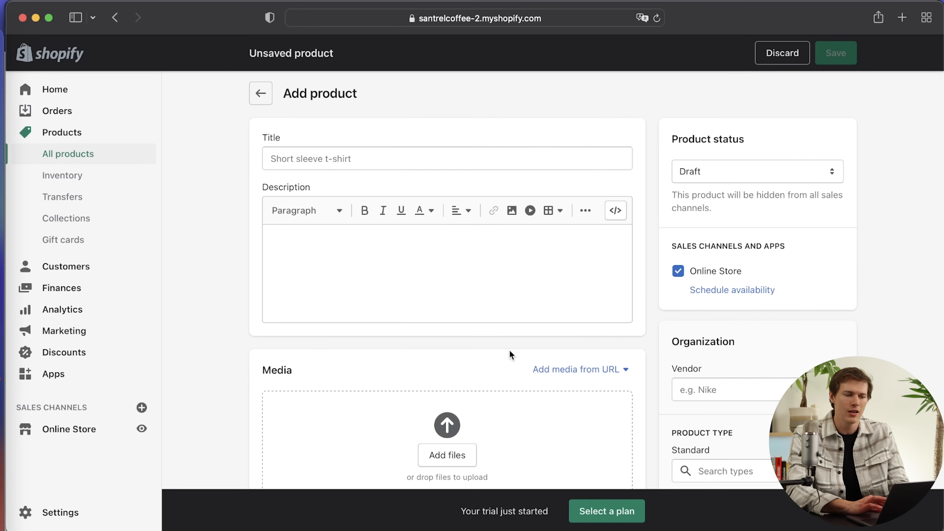
- Title the product 'Dark Roasted Coffee Beans (1lb)' and write its description
click(394, 158)
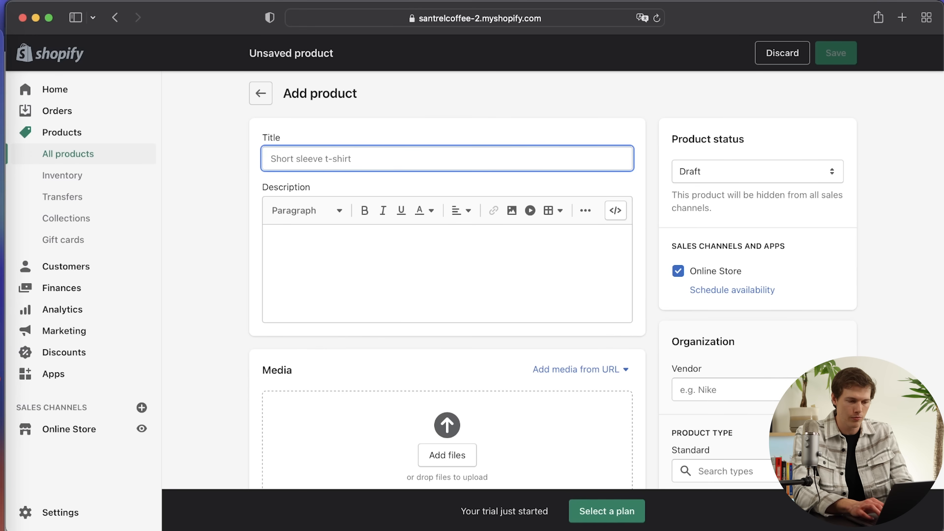
text(Dark Roasted Coffee Beans (1lb))
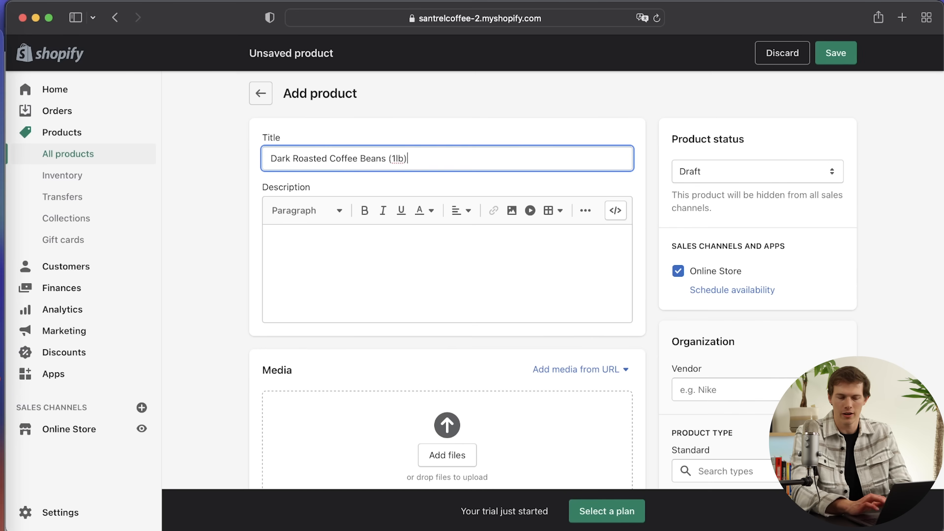
click(346, 265)
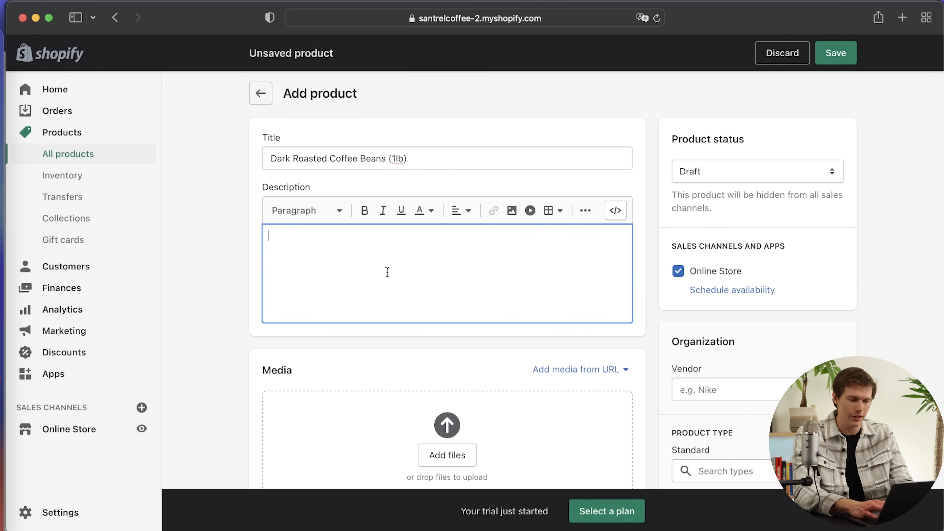
text(This id)
key(BackSpace)
text(s a great flavor of all natural Kona coffee beans with unique undertones for the)
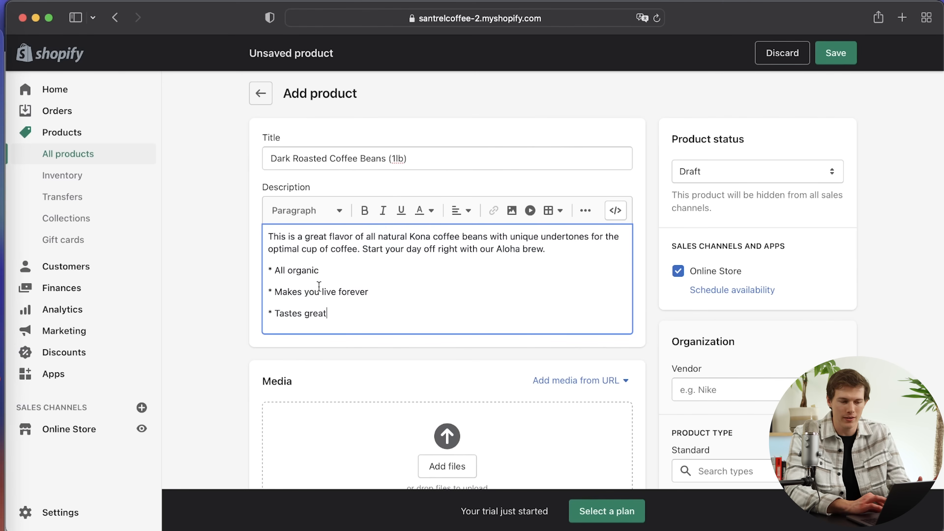
- Bold the three bullet lines, then start and cancel a link on 'All organic'
drag(336, 314, 265, 268)
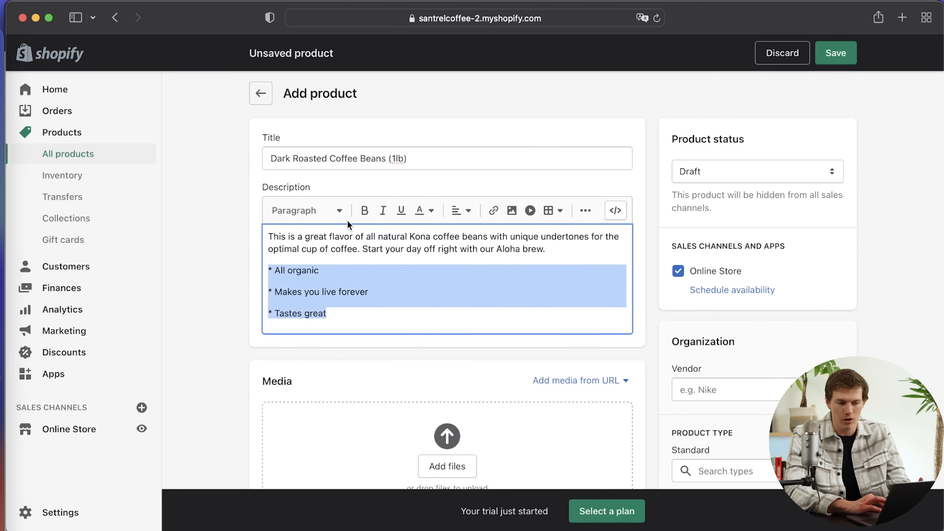
click(363, 211)
click(369, 306)
drag(322, 270, 276, 272)
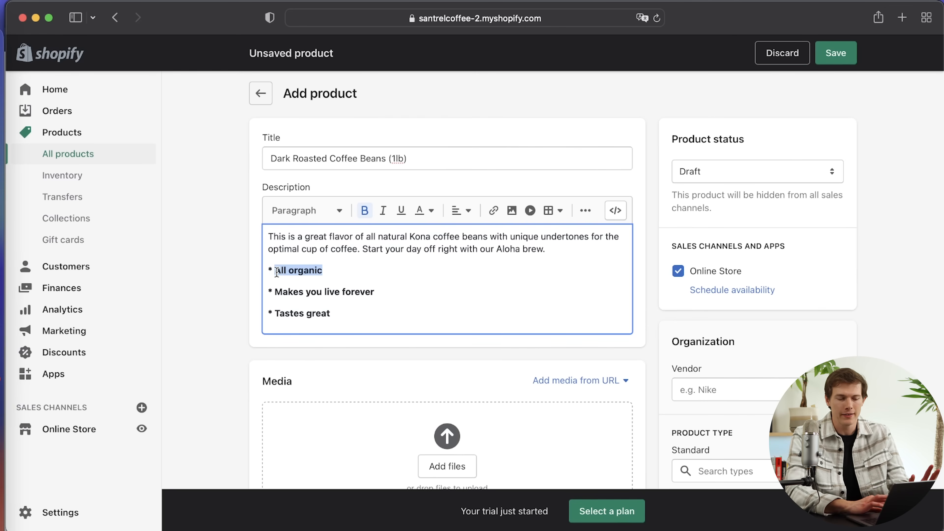
click(492, 212)
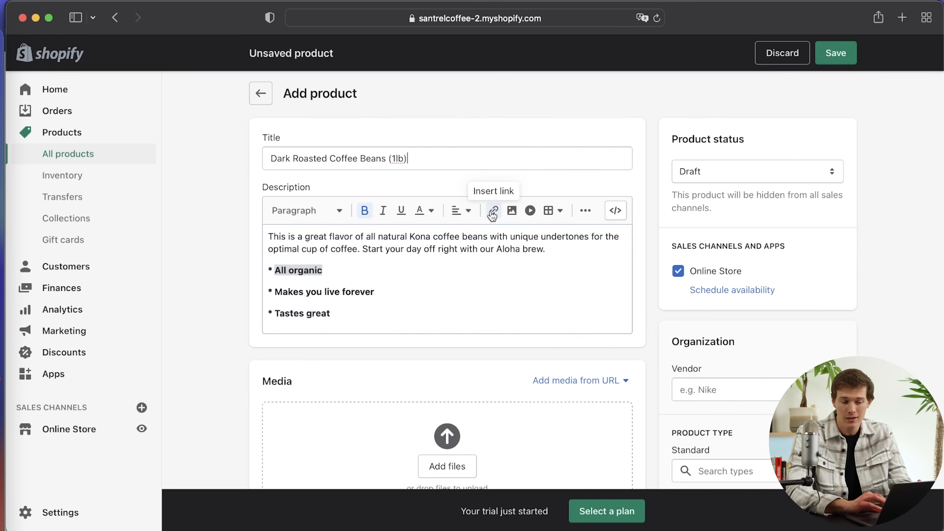
click(370, 245)
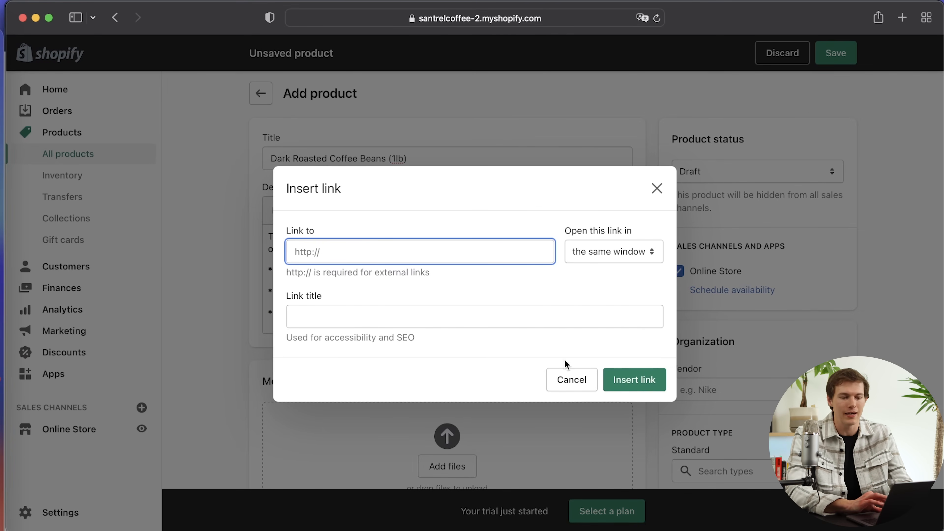
click(569, 377)
click(361, 292)
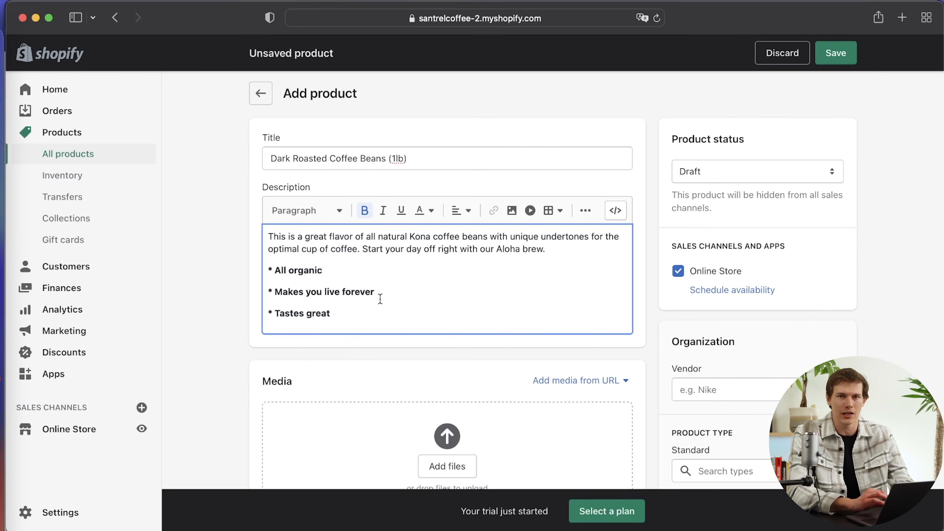
scroll(380, 298, down, 5)
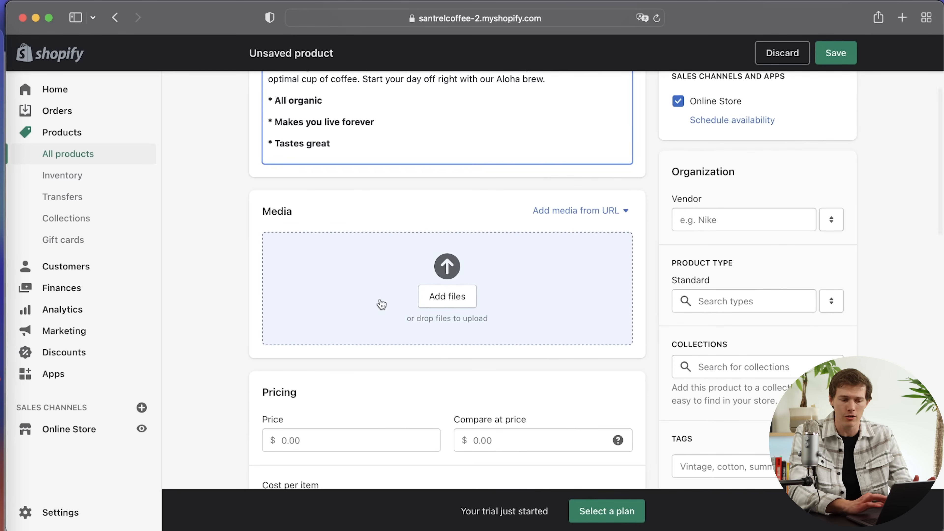
- Upload the coffee-beans-in-a-jar photo to the product's media
click(463, 304)
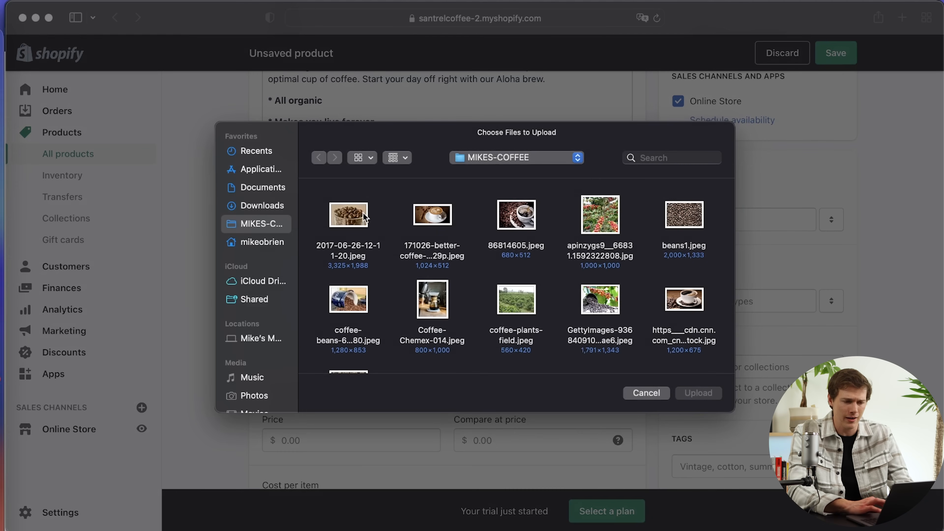
click(365, 217)
click(706, 395)
scroll(569, 354, down, 2)
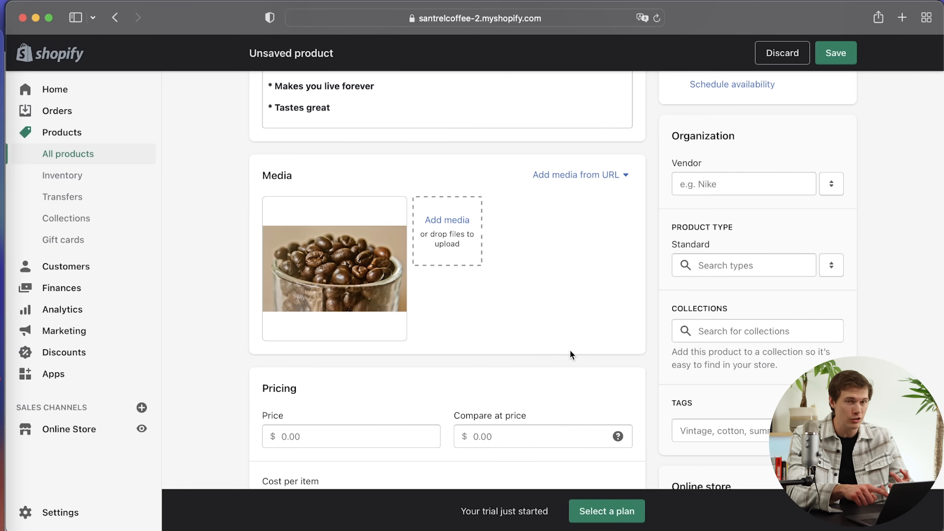
scroll(525, 314, down, 3)
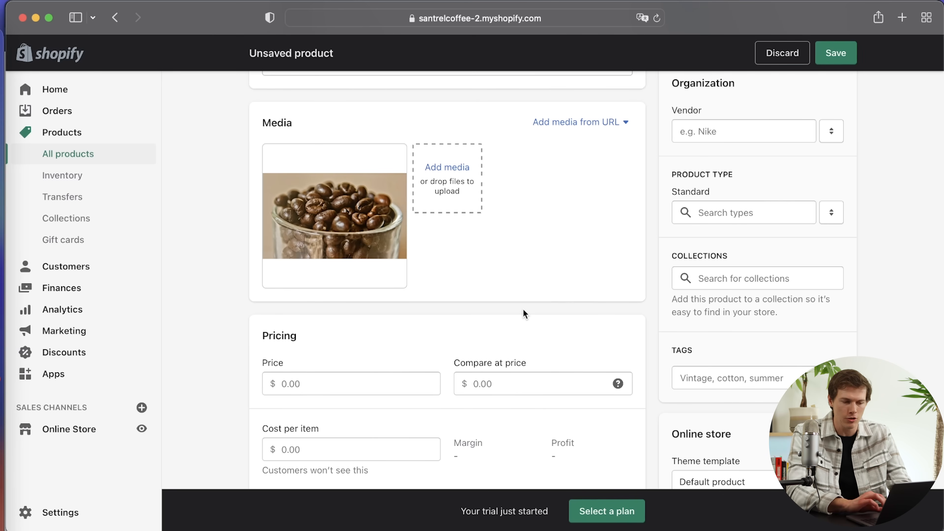
- Add the 86814605.jpeg coffee cup photo as the second product image
click(447, 167)
click(525, 225)
click(709, 395)
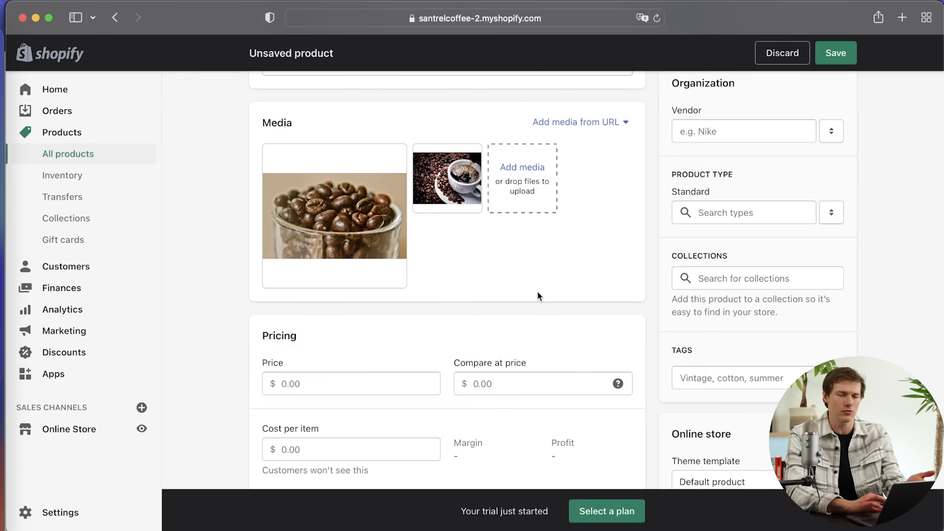
scroll(538, 292, down, 3)
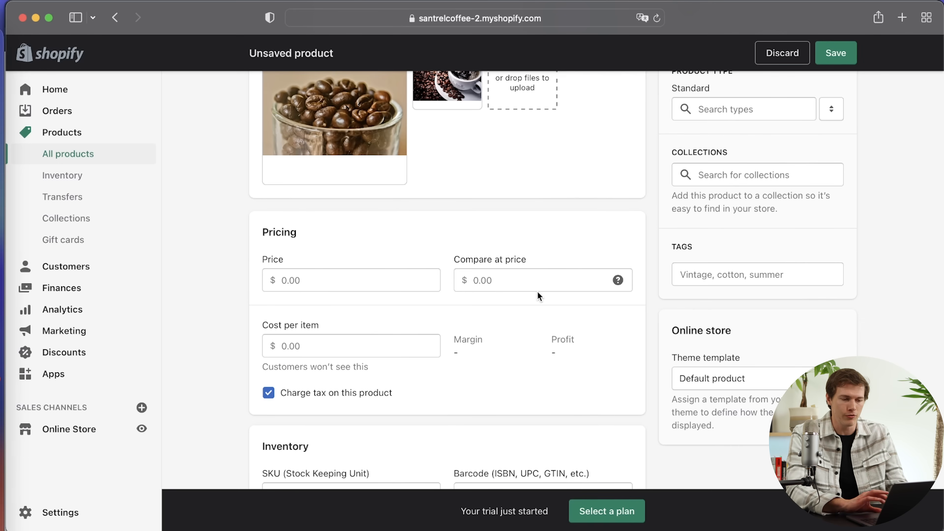
scroll(488, 180, up, 5)
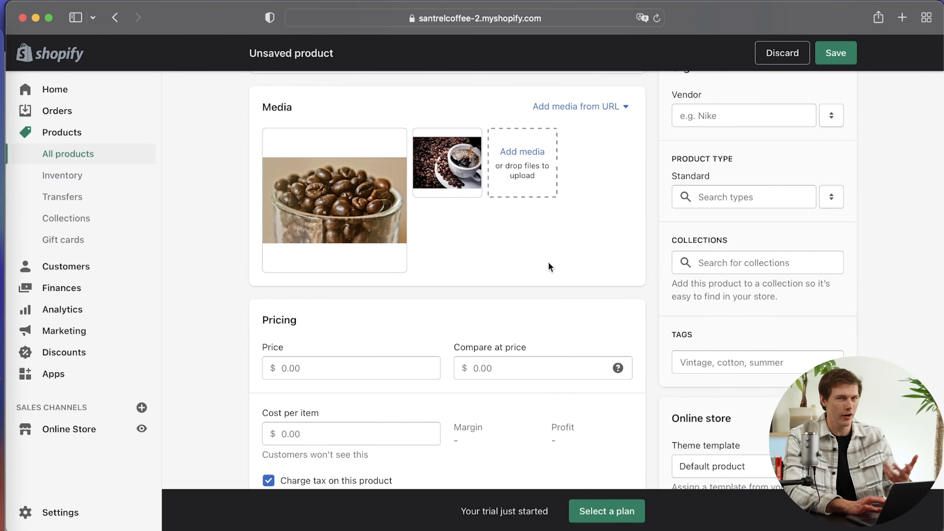
scroll(550, 267, down, 3)
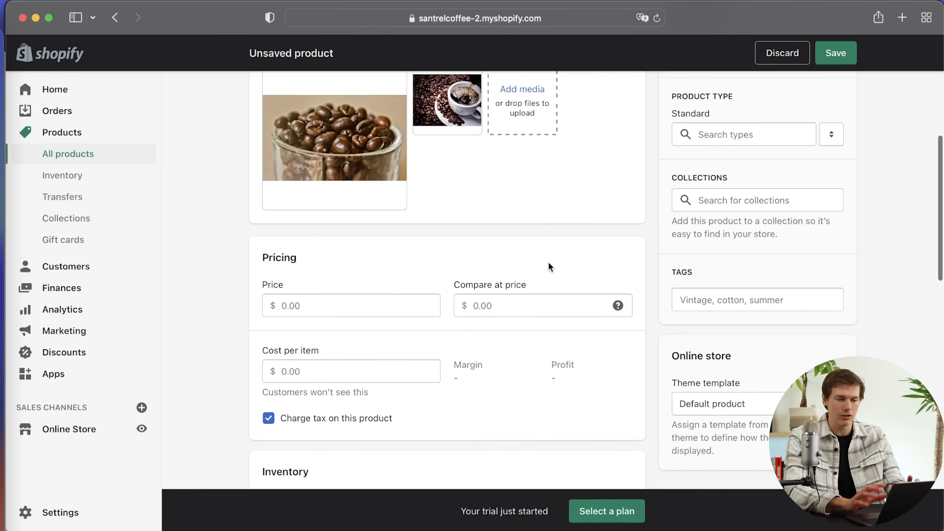
- Enter price 15.00, compare-at price 25.00 and cost 4.00, and uncheck Charge tax
scroll(548, 262, down, 1)
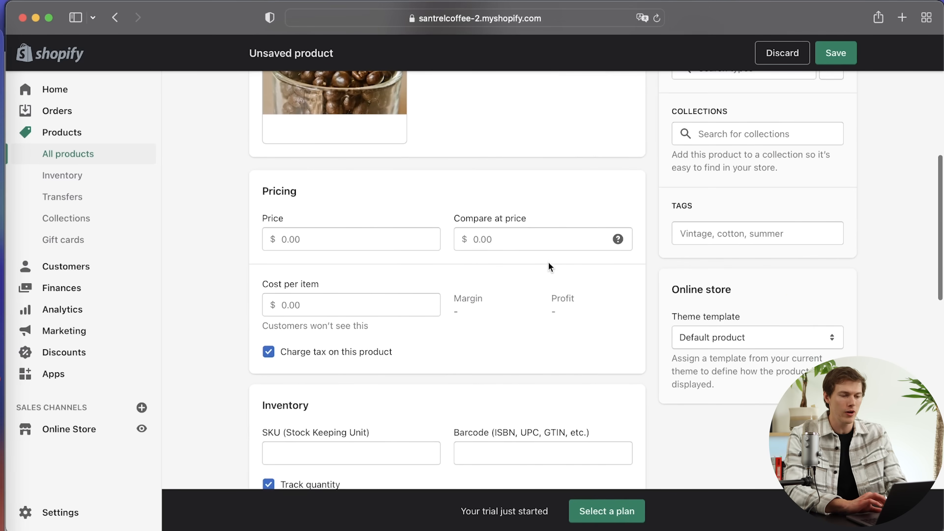
click(378, 244)
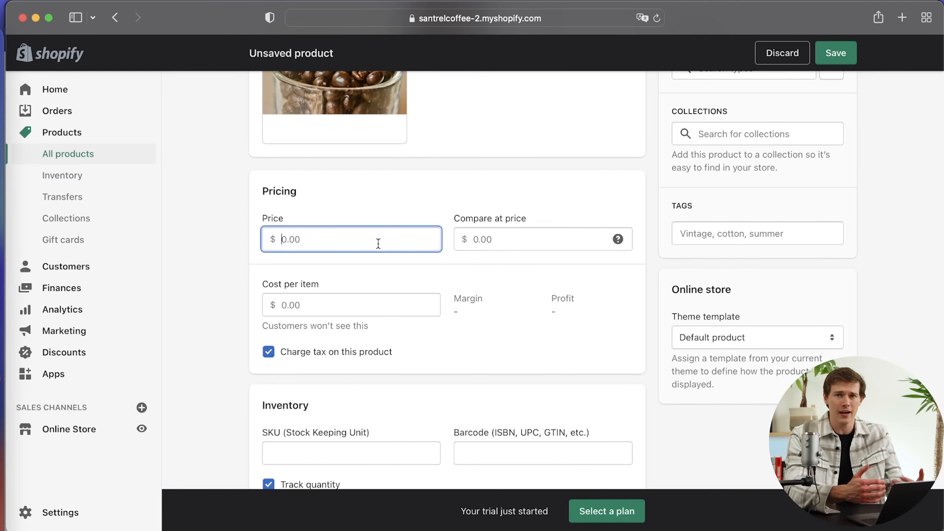
text(15.00)
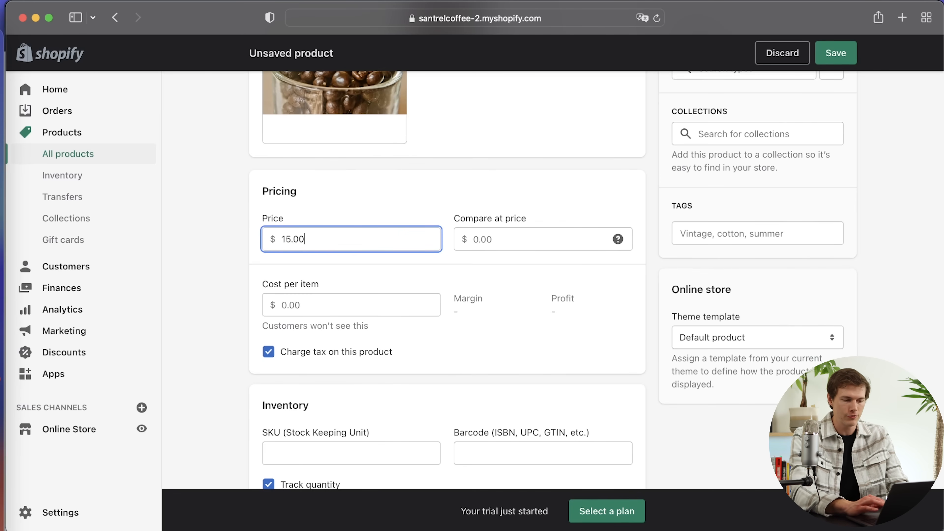
click(498, 244)
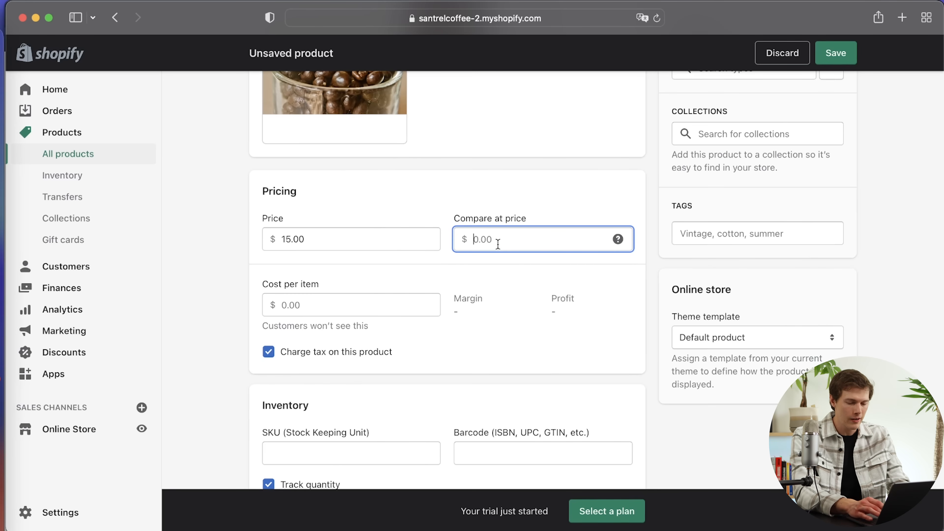
text(25.00)
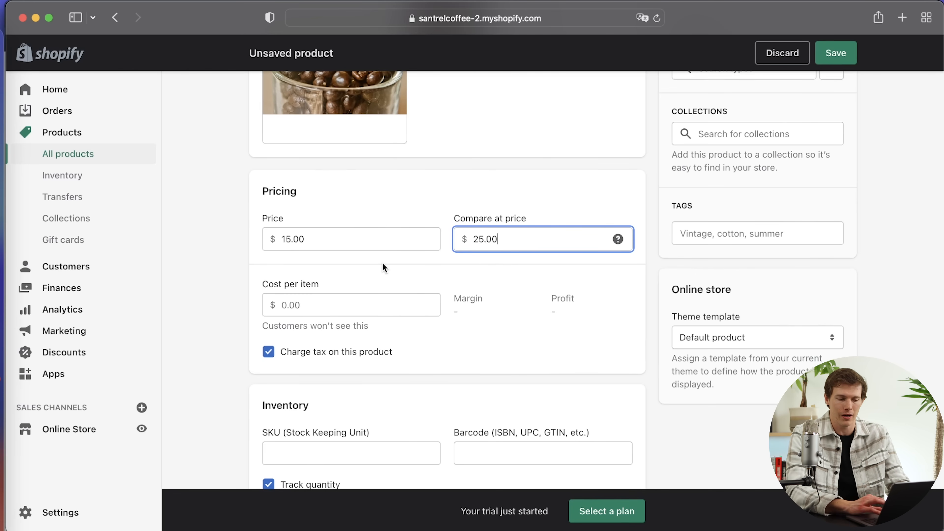
click(333, 305)
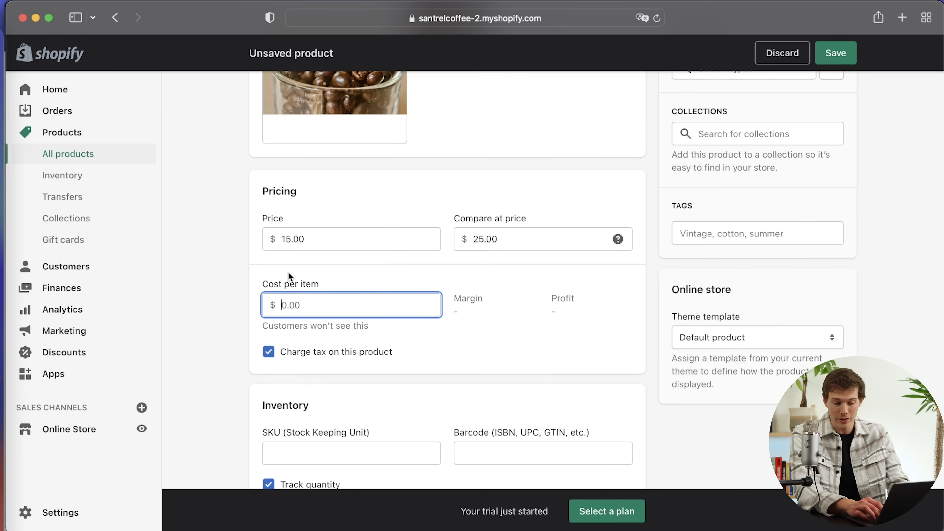
text(4.00)
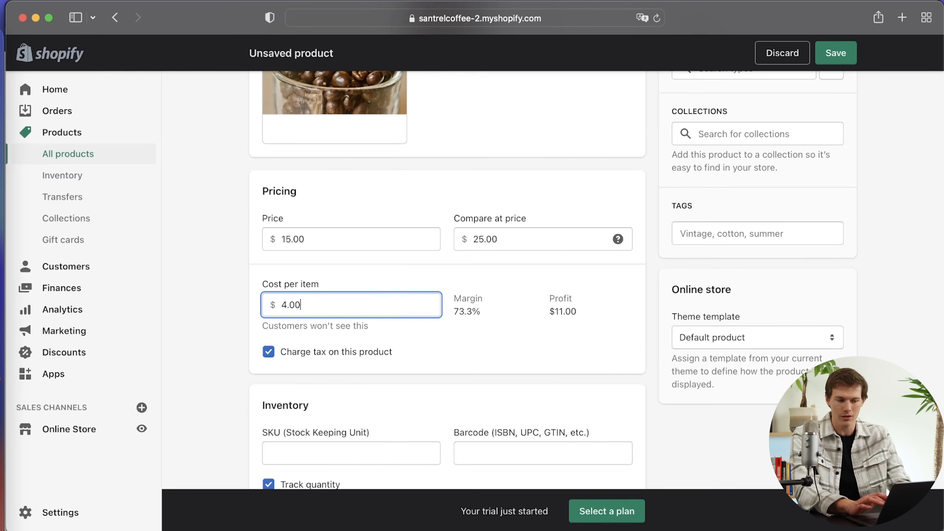
click(269, 352)
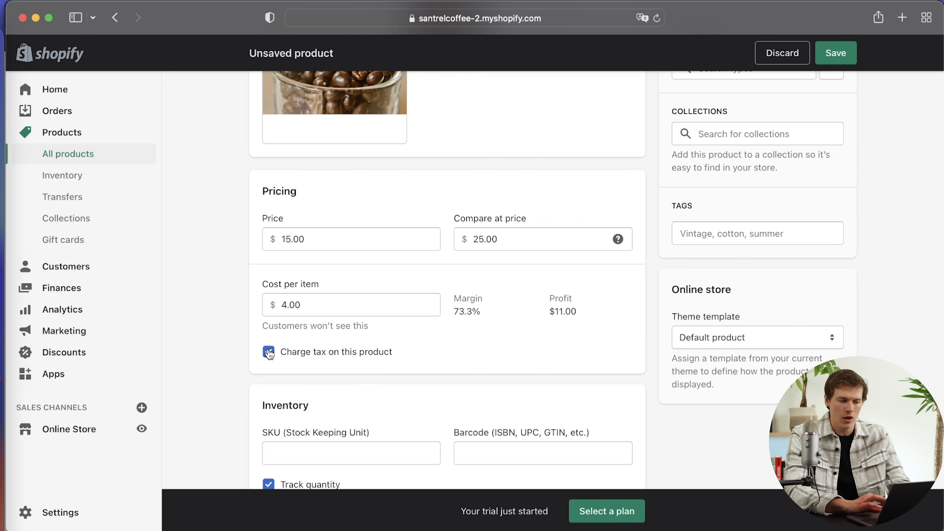
scroll(430, 353, down, 3)
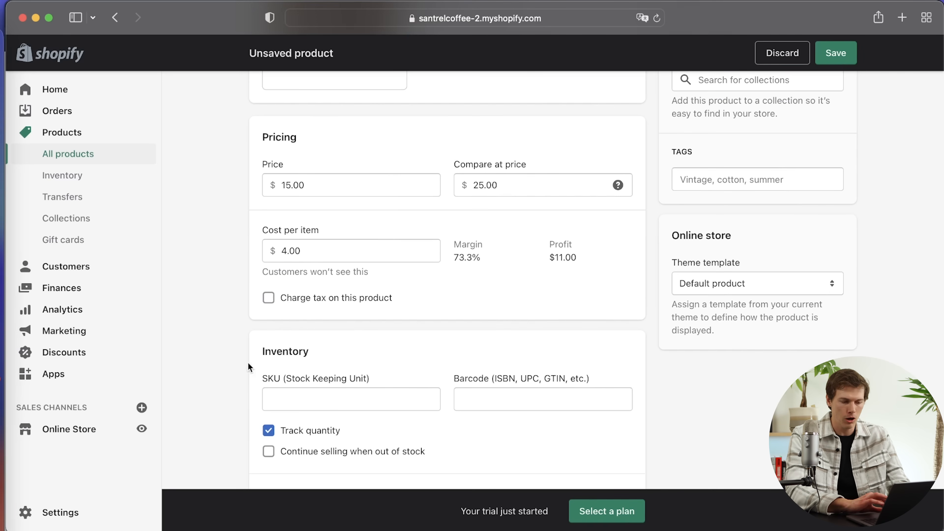
scroll(235, 359, down, 8)
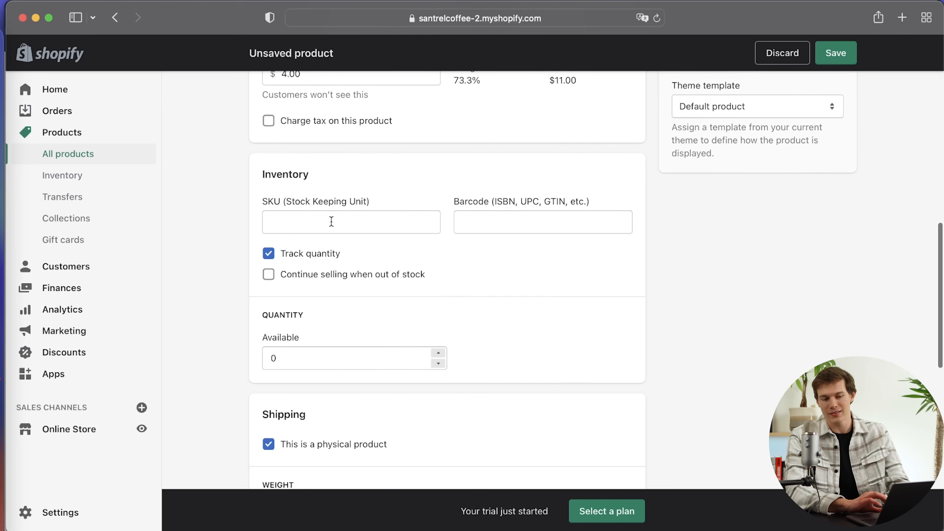
- Enter SKU 10001 and change the available quantity from 0 to 500
click(374, 222)
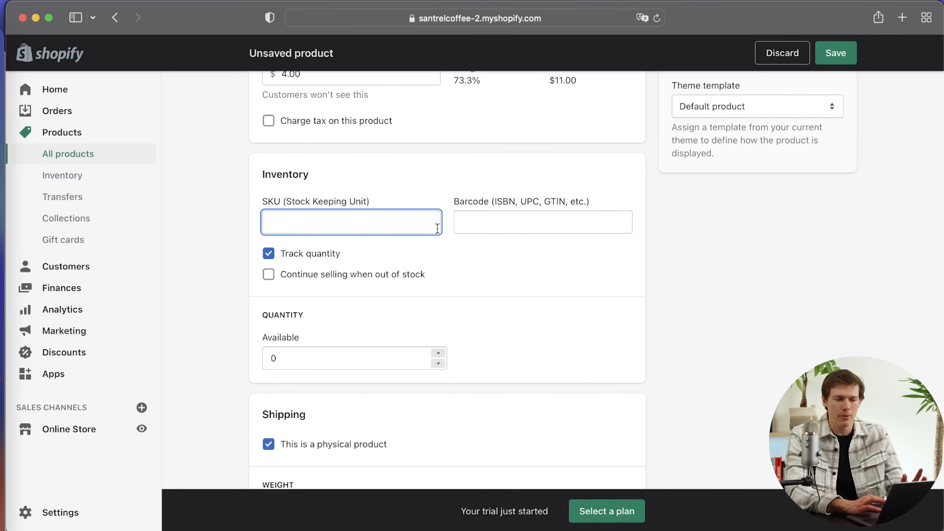
text(10001)
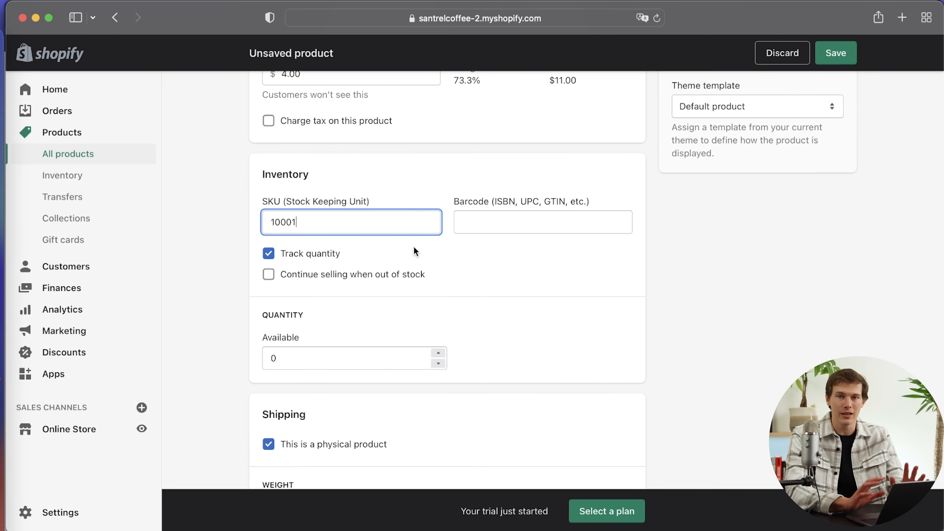
scroll(416, 252, down, 2)
click(332, 330)
key(Left)
text(50)
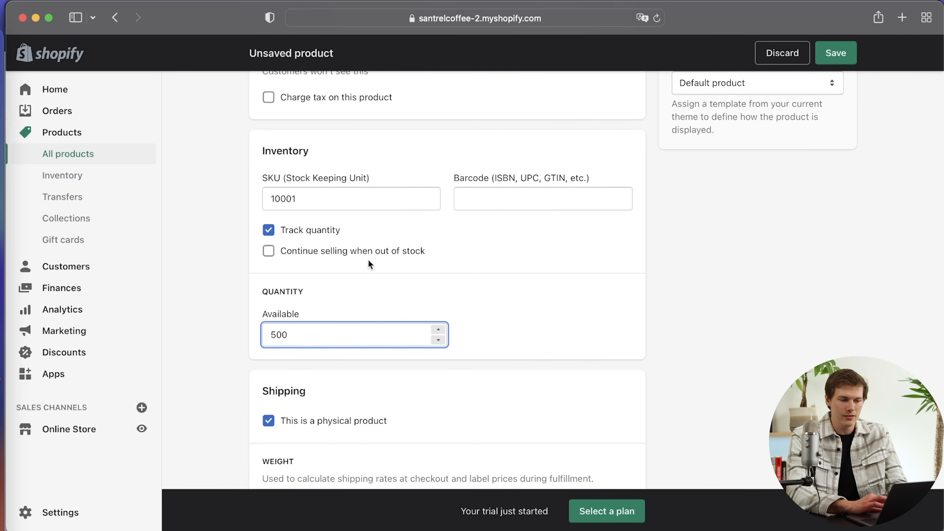
double_click(335, 256)
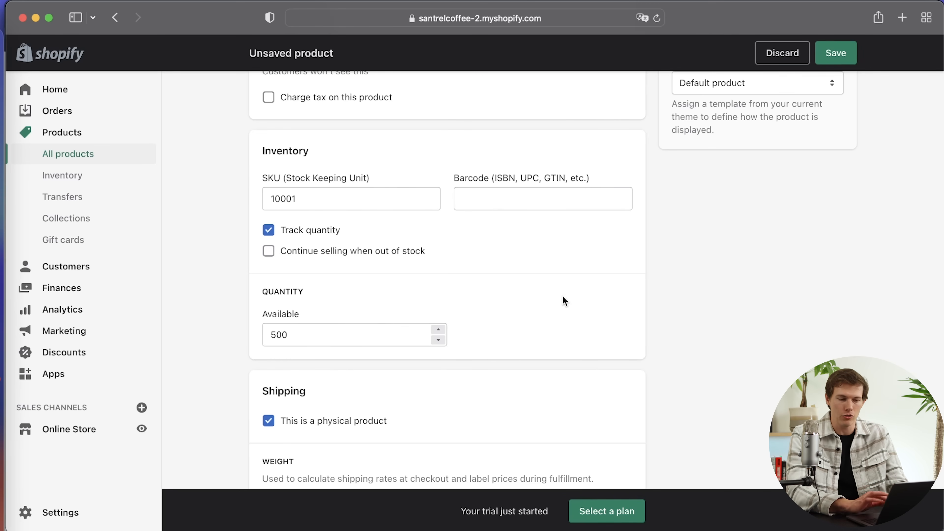
scroll(563, 295, down, 5)
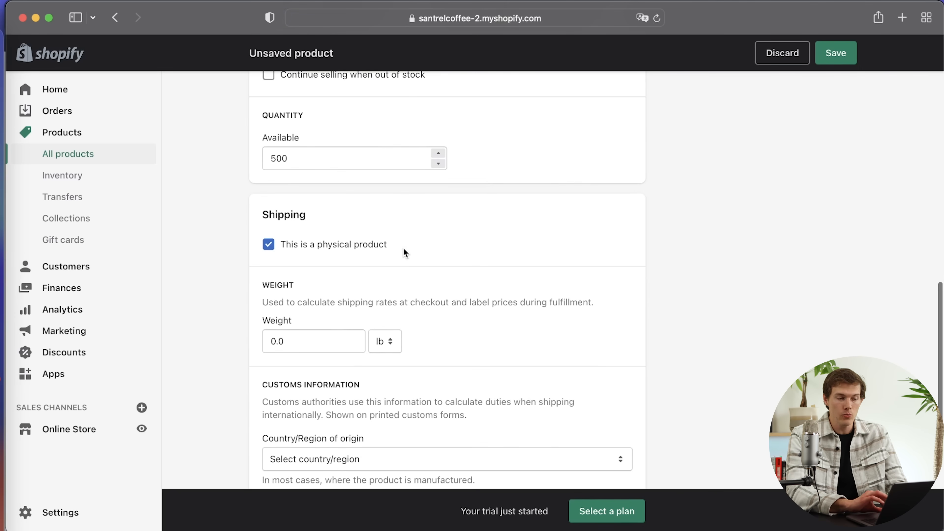
- Keep the beans marked as a physical product with a 2.0 lb shipping weight
click(268, 246)
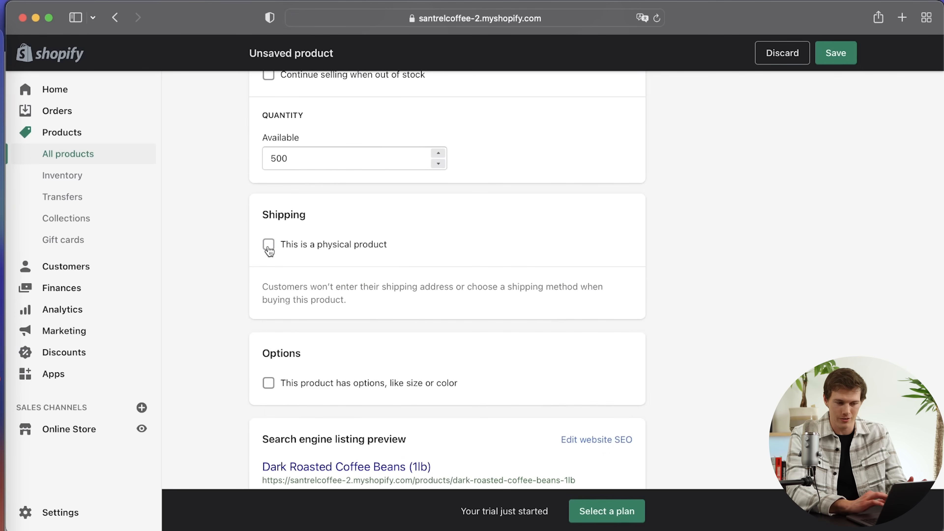
click(269, 245)
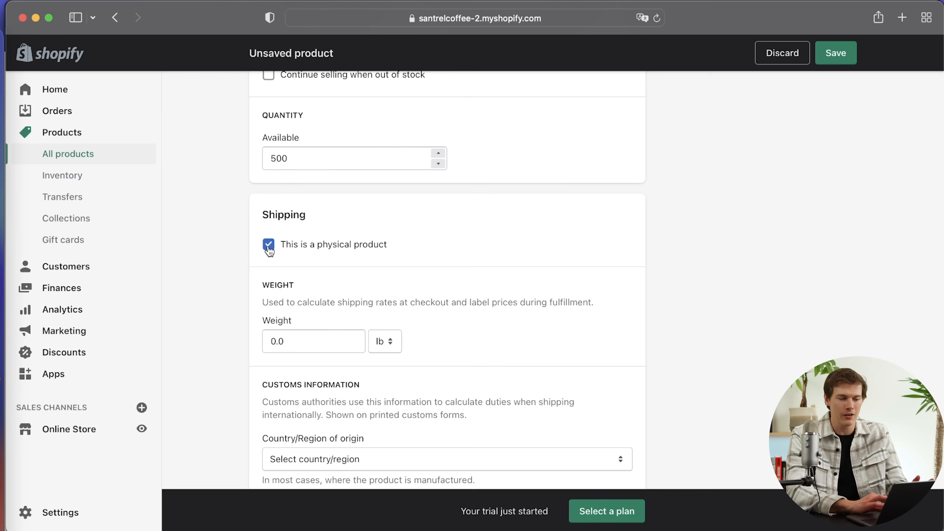
scroll(464, 355, down, 3)
click(272, 225)
text(2)
key(Delete)
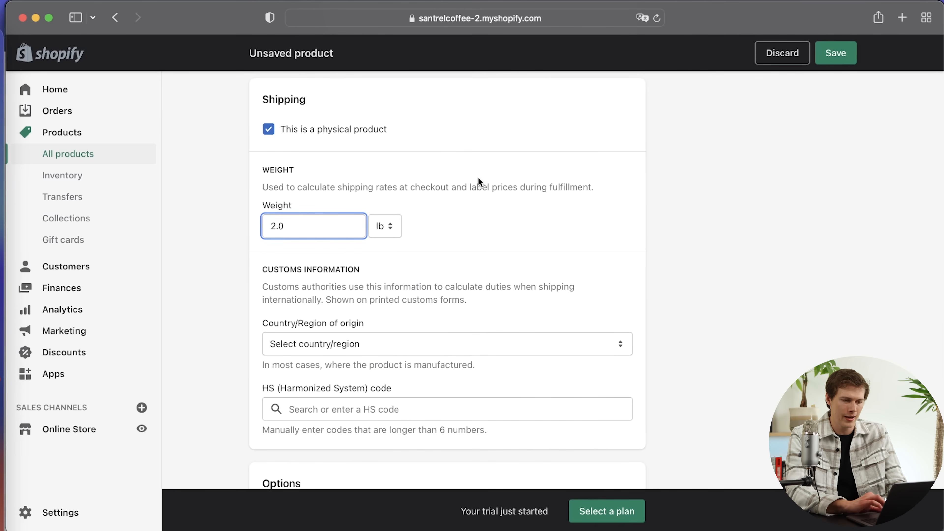
- Change the product title to Dark Roasted Coffee Beans (2lb)
scroll(478, 177, up, 20)
scroll(424, 220, down, 10)
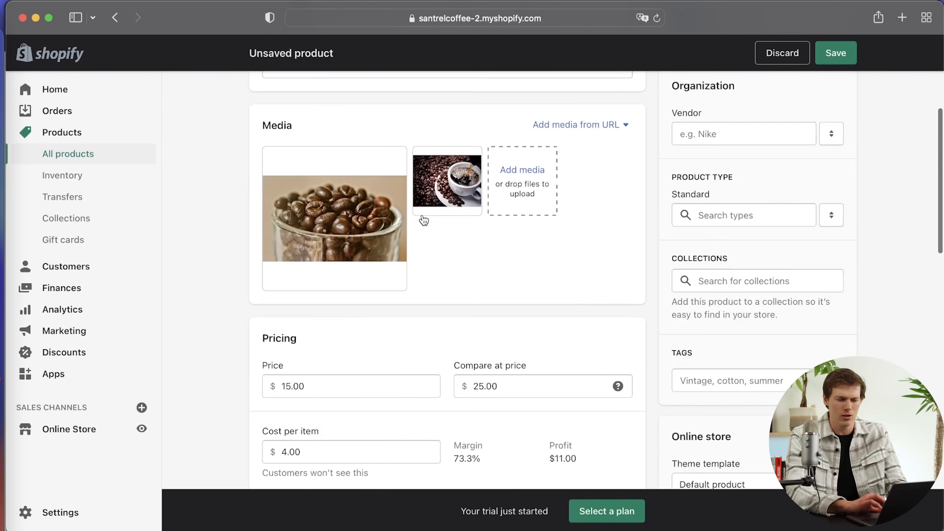
scroll(401, 150, up, 10)
click(401, 150)
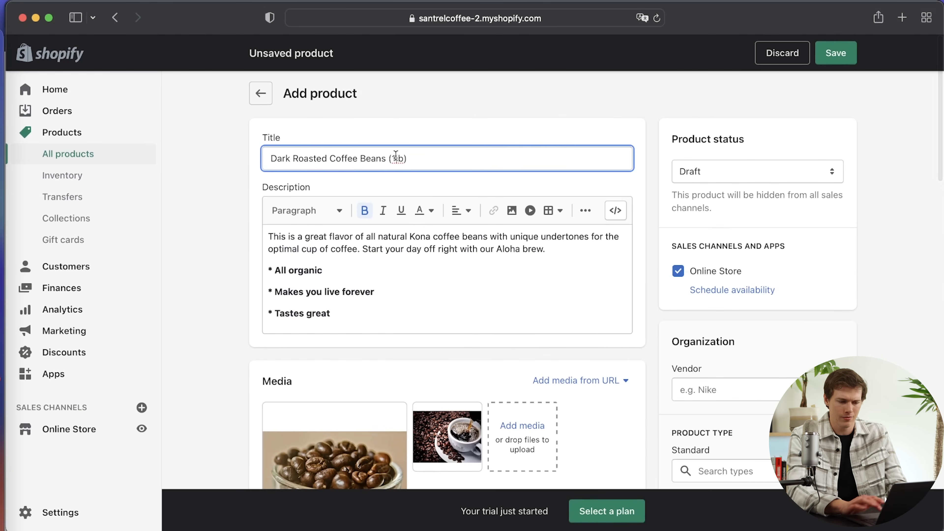
- Choose United States as the country/region of origin
scroll(539, 389, down, 6)
scroll(538, 390, down, 10)
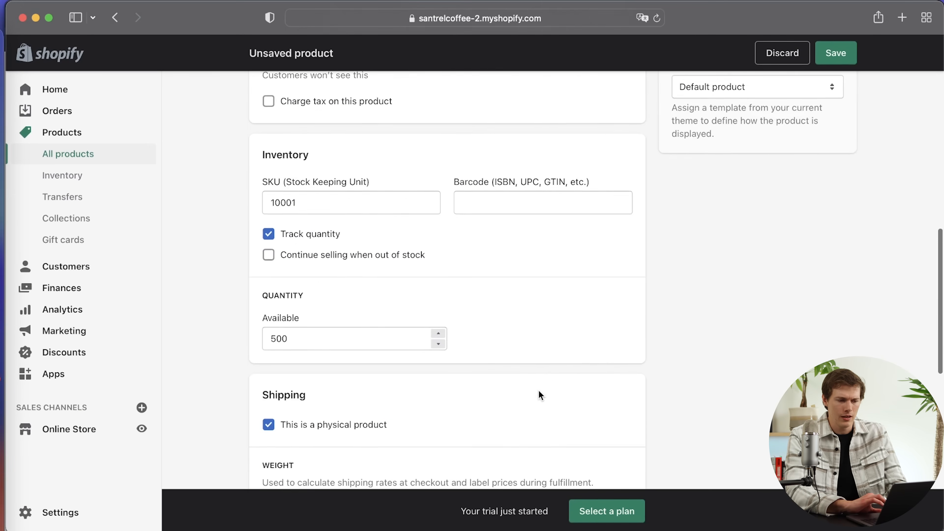
scroll(538, 390, down, 4)
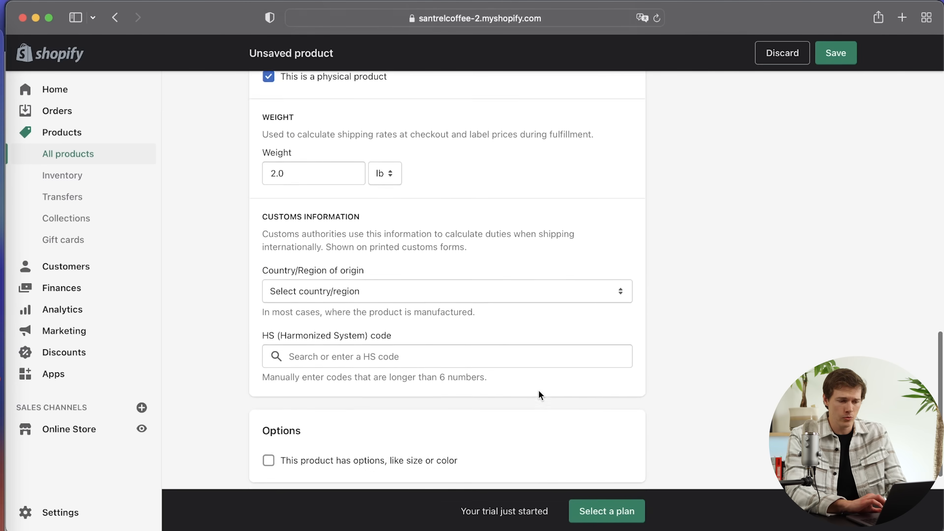
click(438, 278)
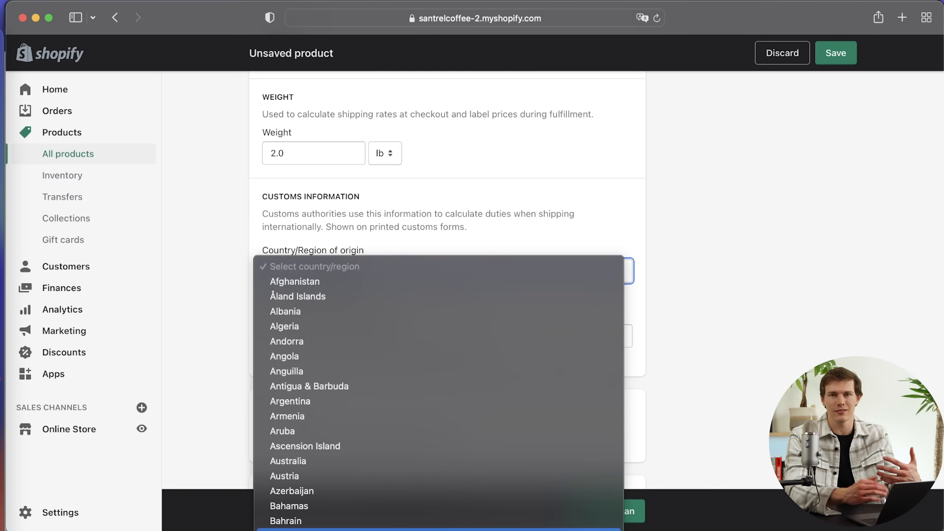
scroll(438, 525, down, 15)
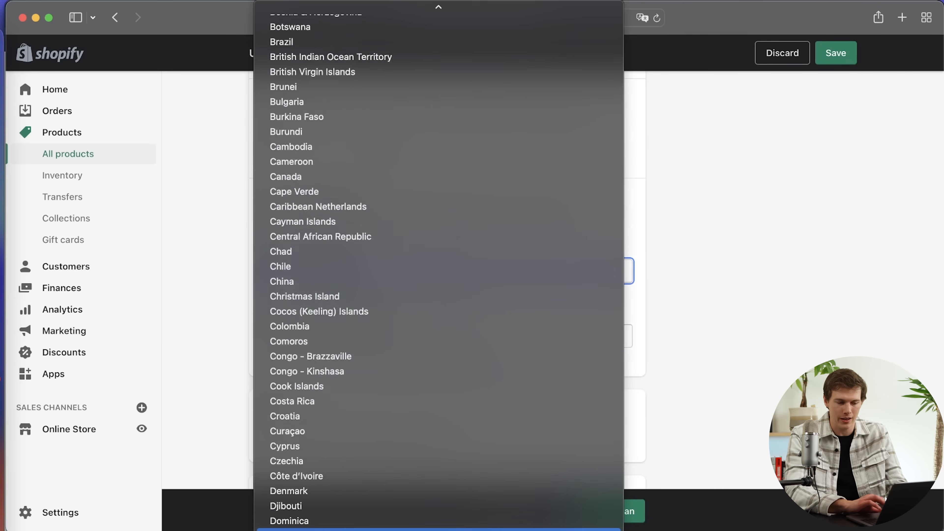
scroll(439, 525, down, 20)
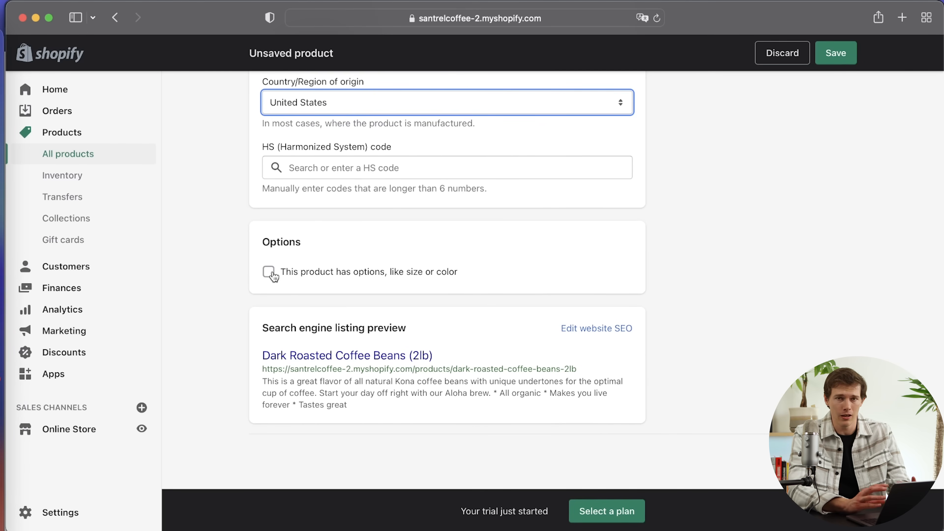
click(270, 272)
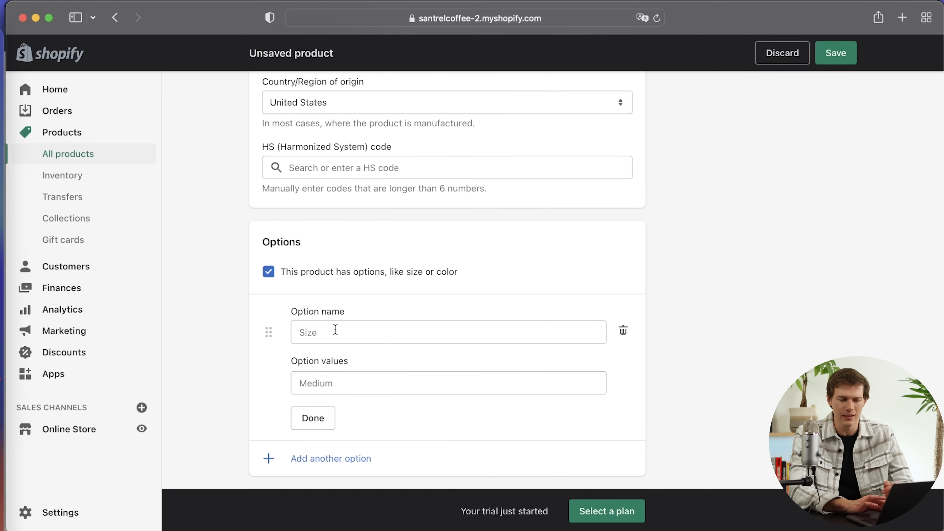
scroll(463, 352, down, 3)
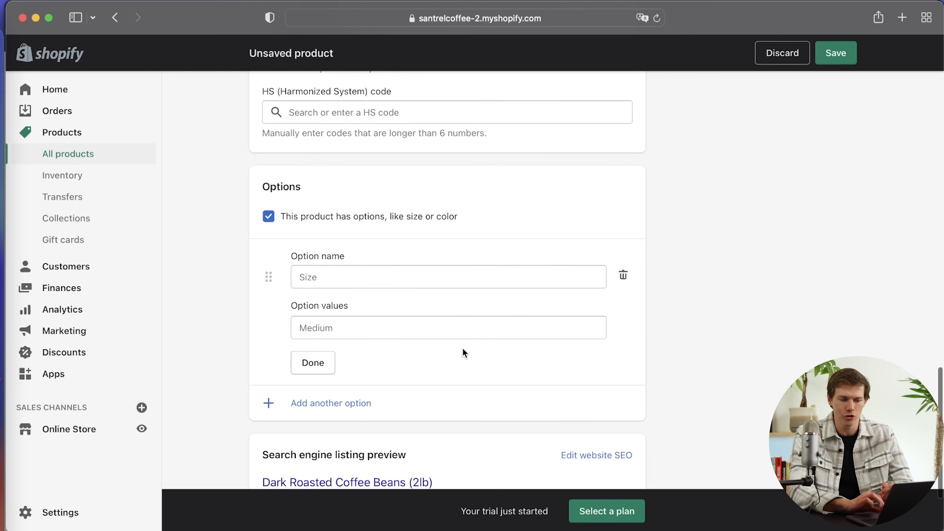
click(344, 279)
click(344, 316)
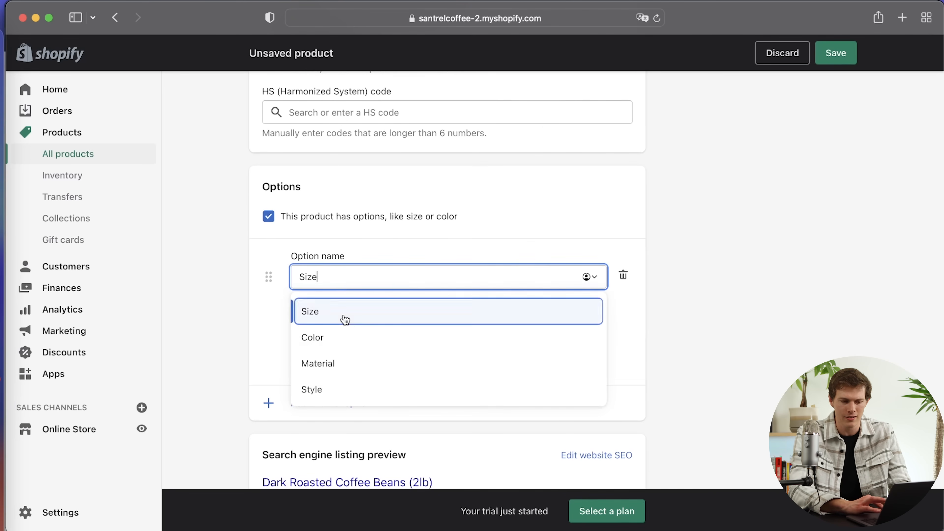
text(1)
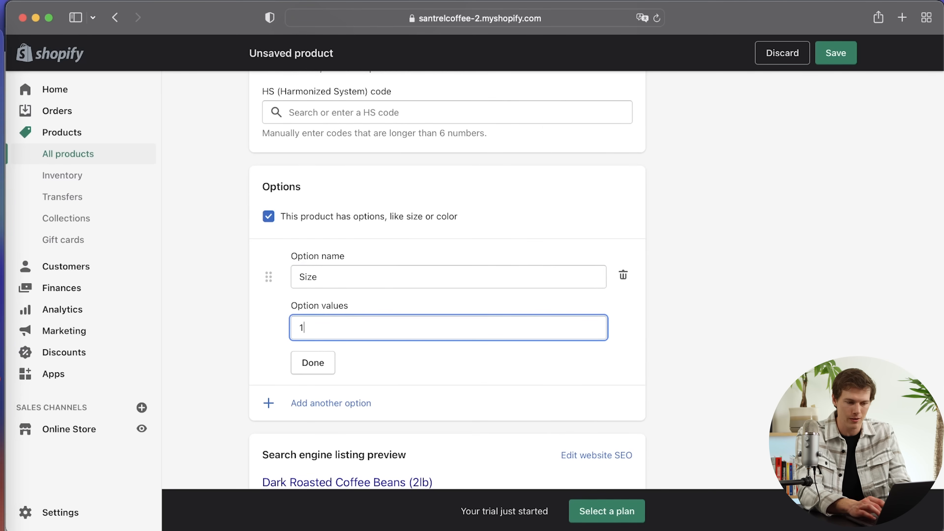
text(lb)
key(Tab)
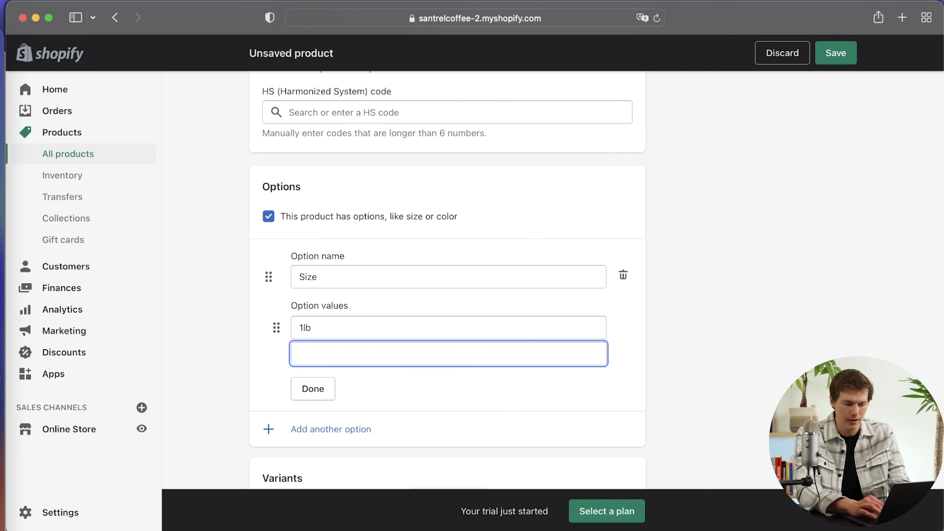
text(2lb)
key(Tab)
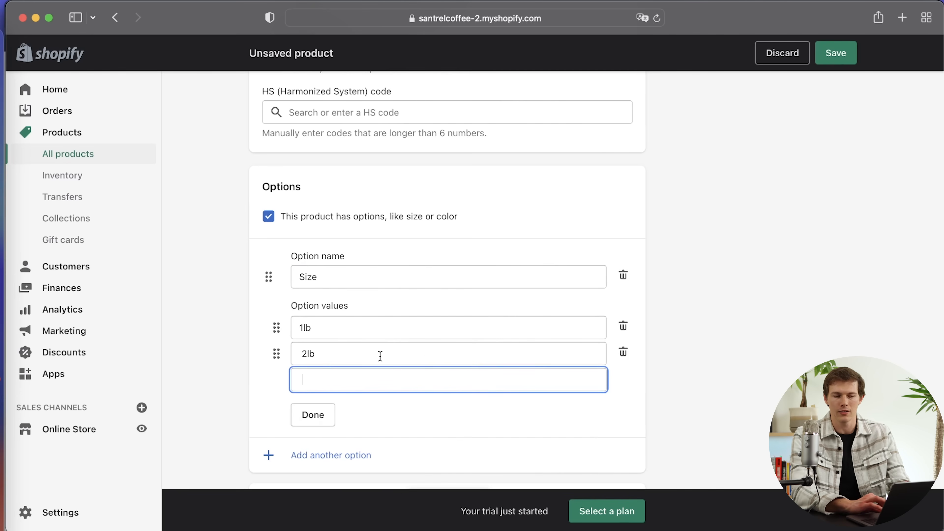
text(eedf)
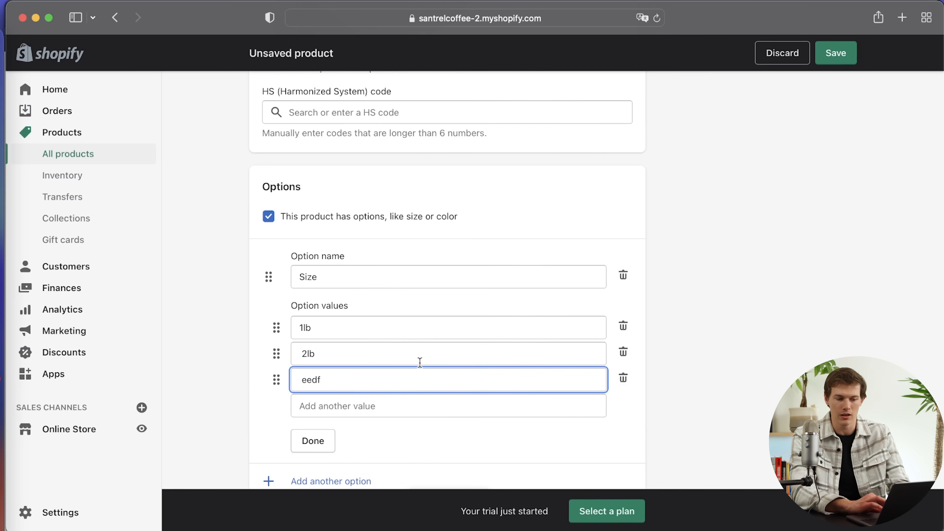
click(624, 378)
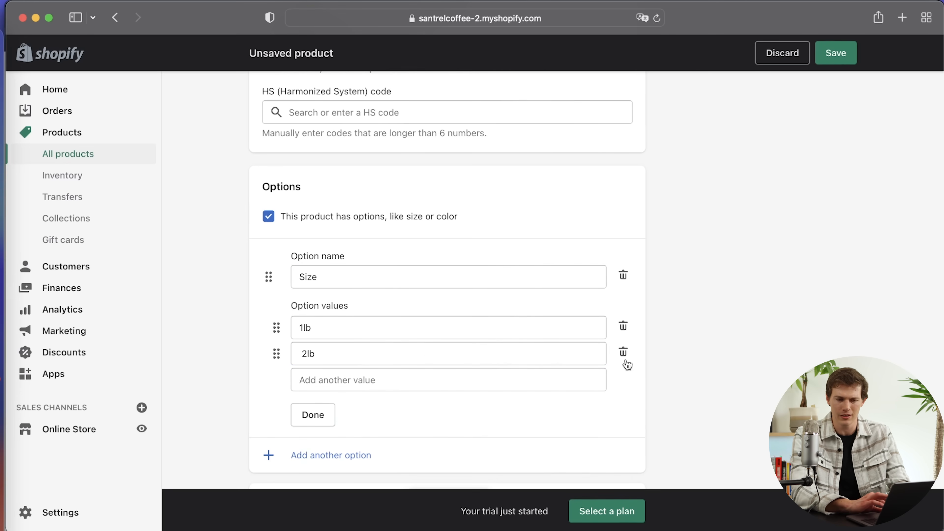
click(624, 352)
click(268, 217)
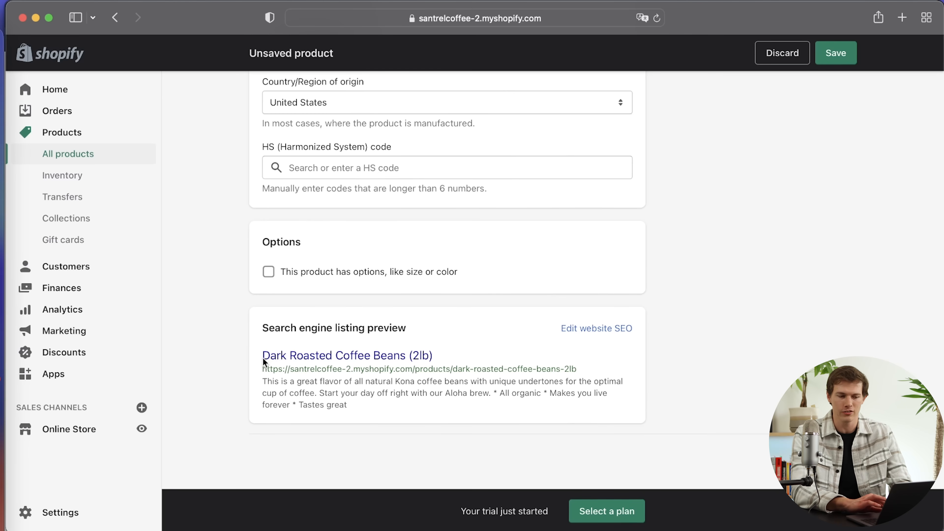
- Open the product's search engine listing settings
scroll(501, 372, up, 10)
scroll(501, 373, down, 10)
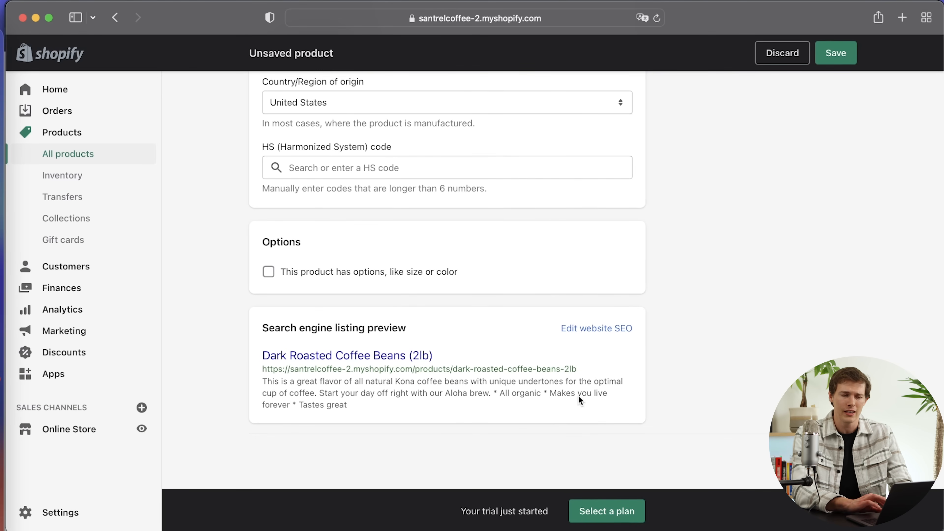
scroll(653, 356, up, 3)
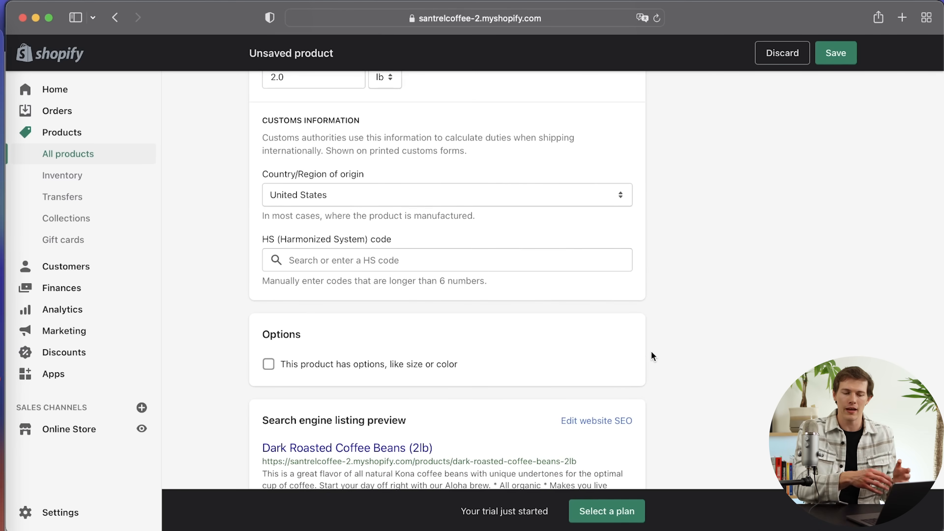
scroll(651, 356, down, 3)
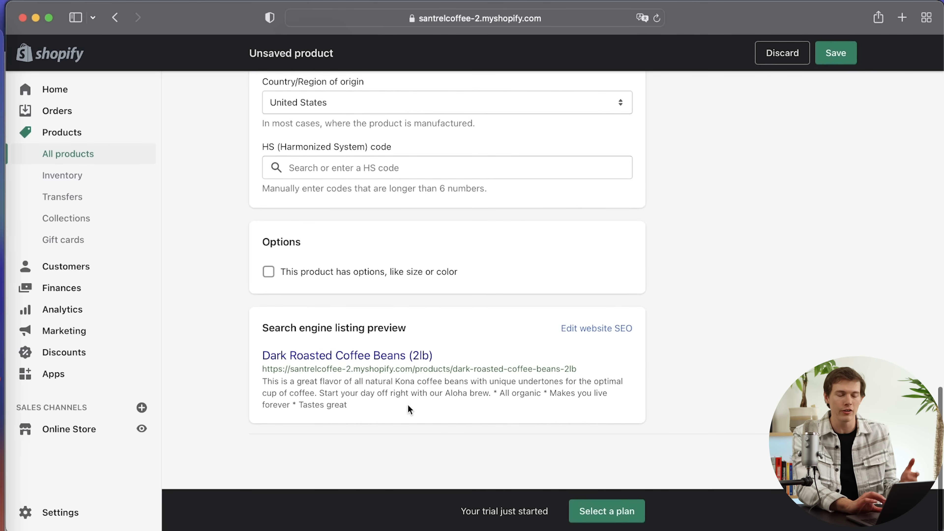
click(574, 329)
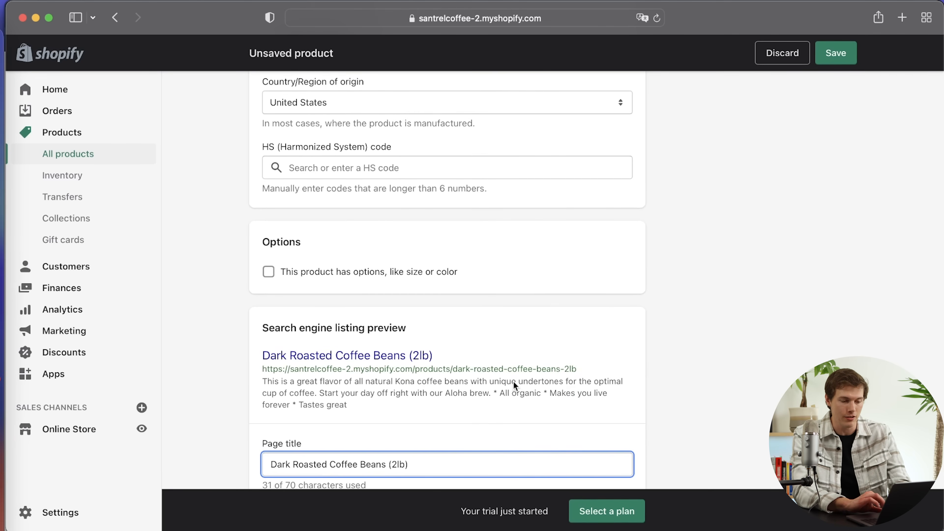
scroll(513, 381, down, 4)
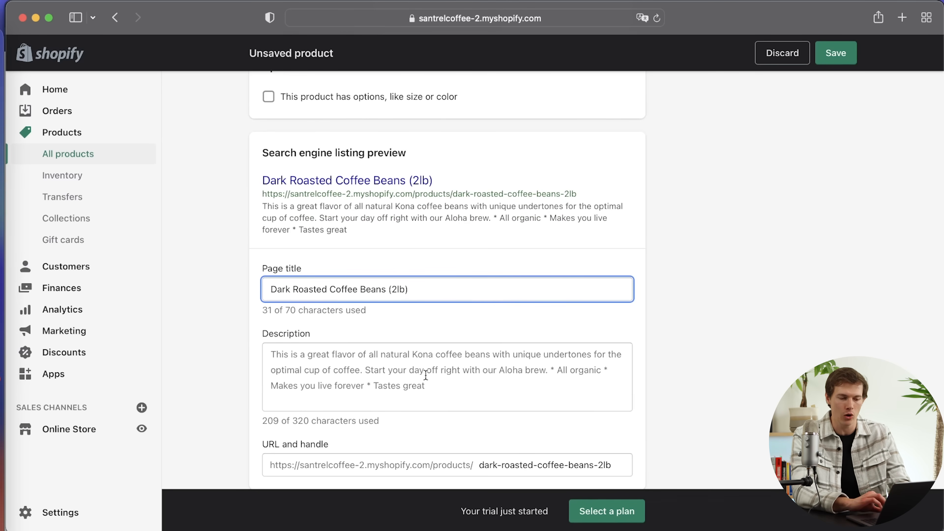
scroll(425, 375, down, 2)
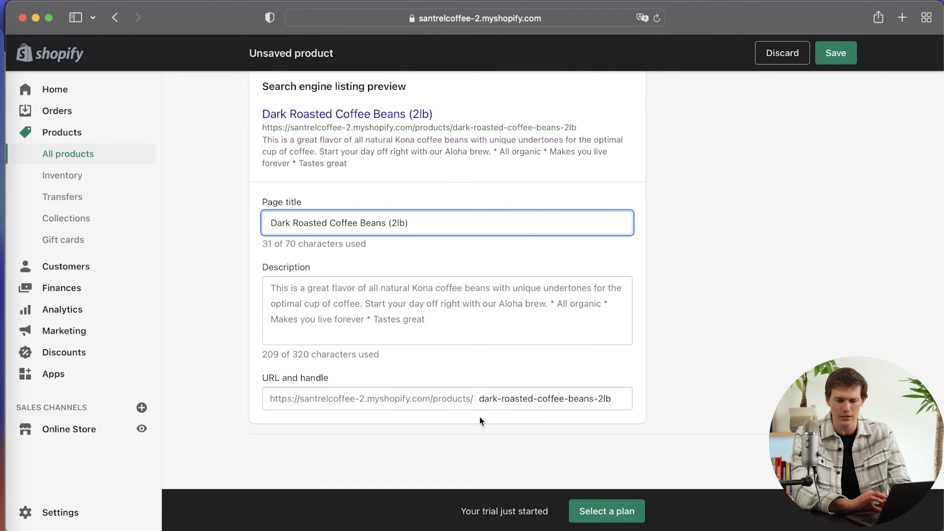
- Replace the URL handle with 2lb-Kona-Coffee and save the product
click(479, 401)
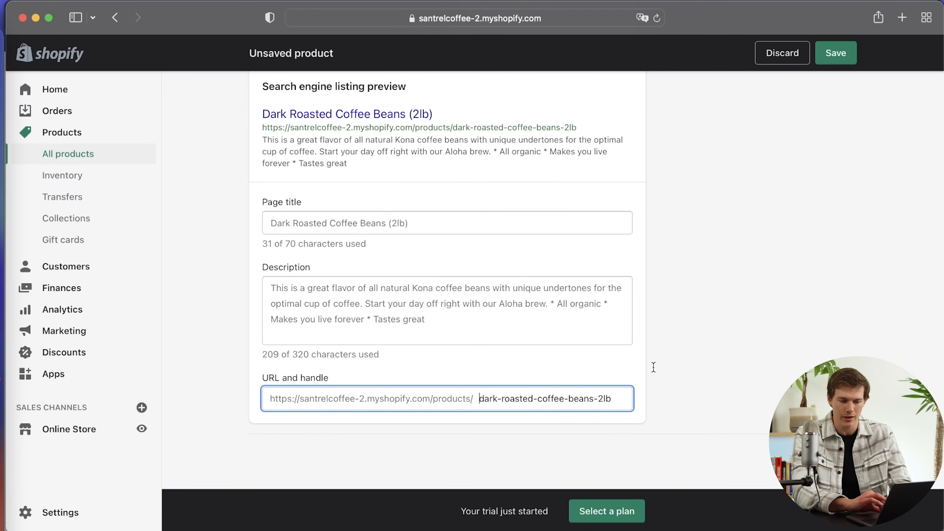
triple_click(627, 405)
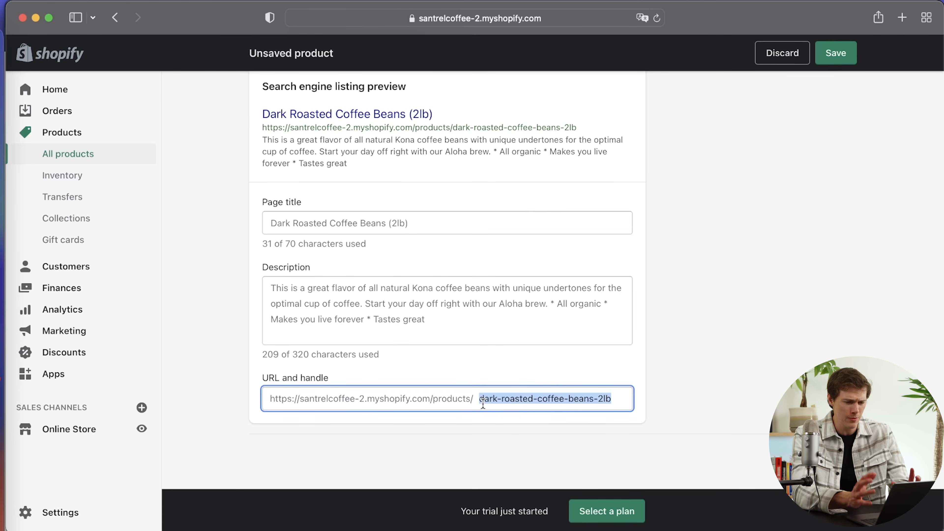
text(2lbC)
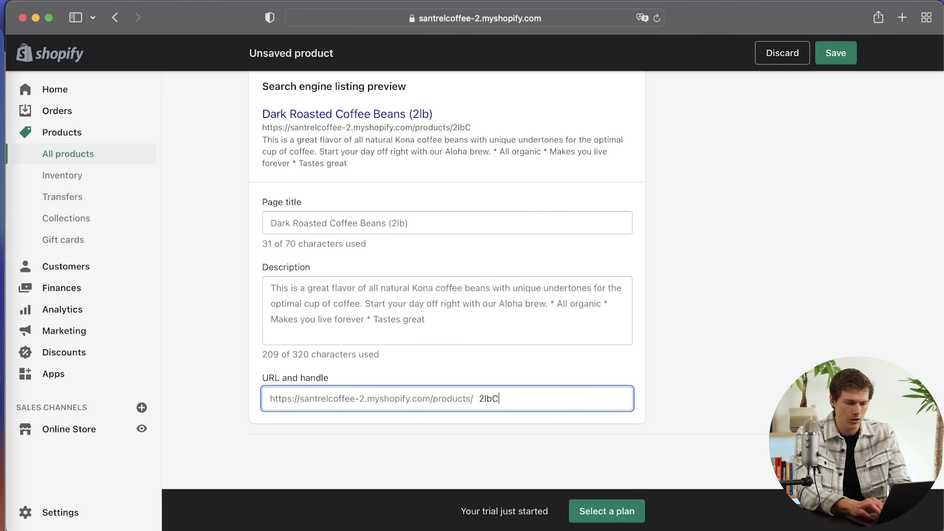
key(BackSpace)
text(-)
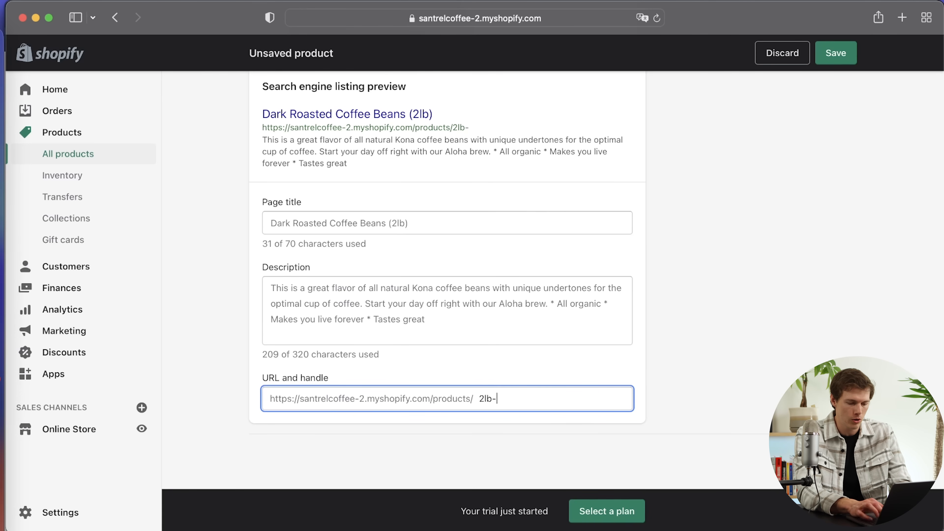
text(Kona-Coffee)
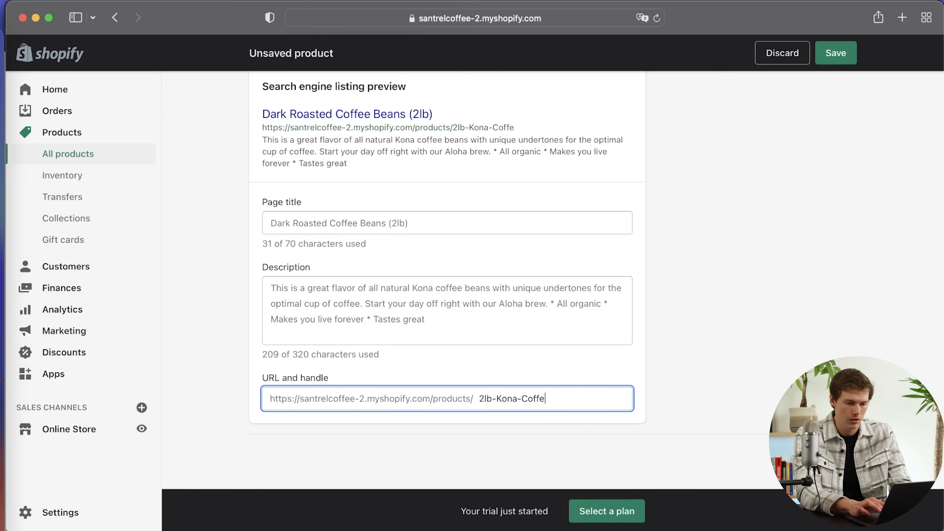
key(Return)
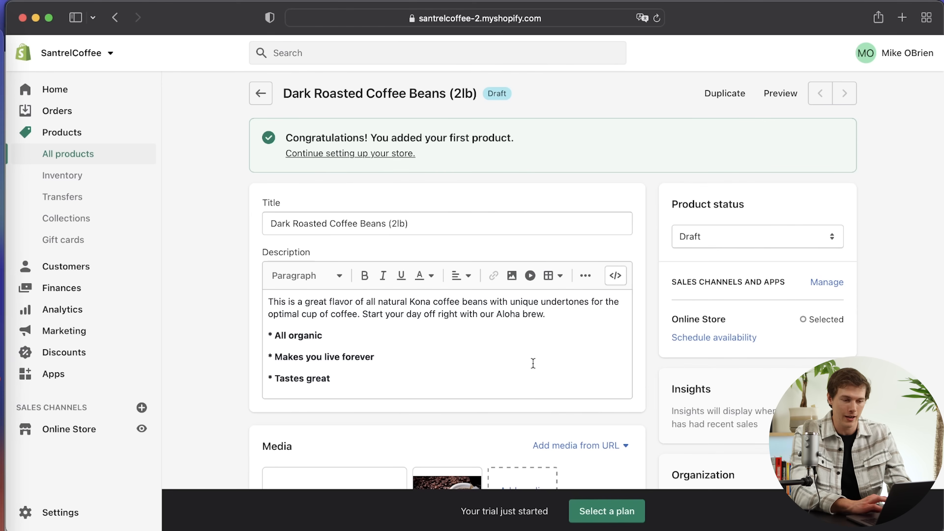
- Change the coffee beans product status from Draft to Active
scroll(533, 364, down, 15)
scroll(534, 363, up, 15)
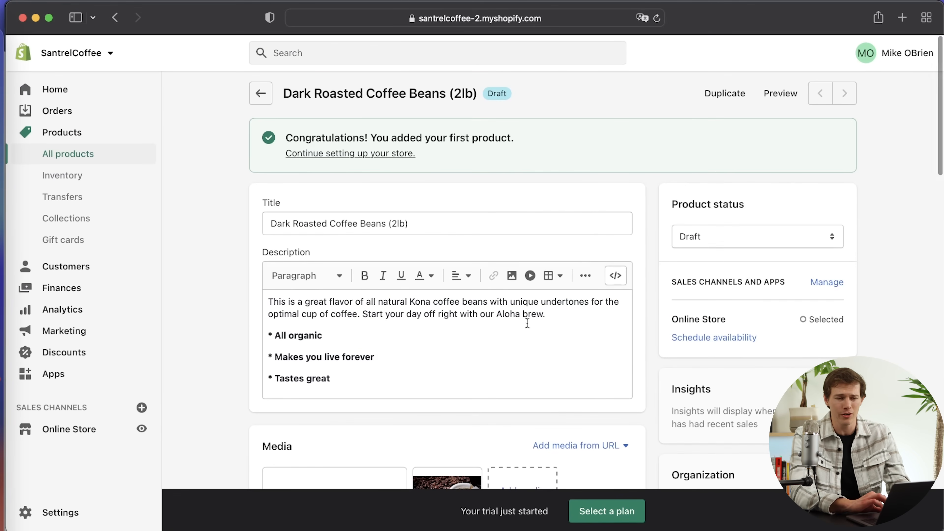
scroll(532, 357, down, 3)
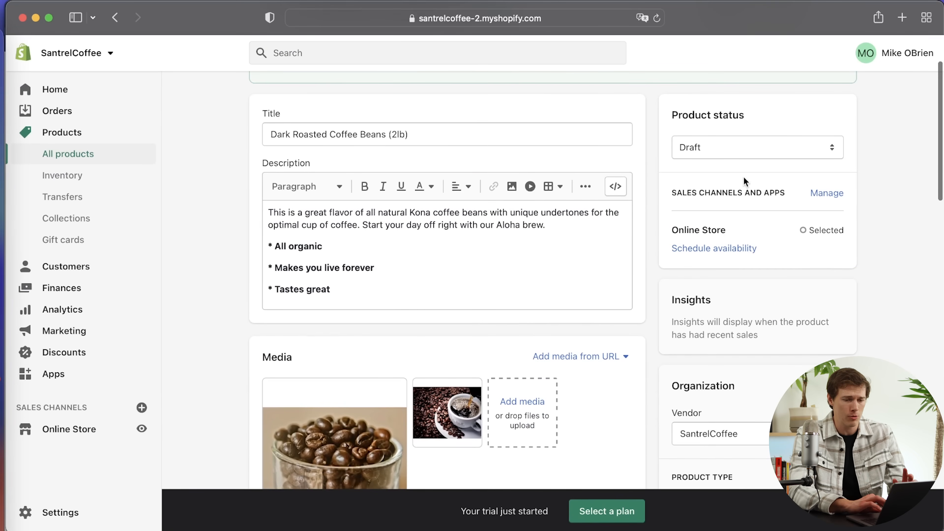
scroll(446, 279, down, 12)
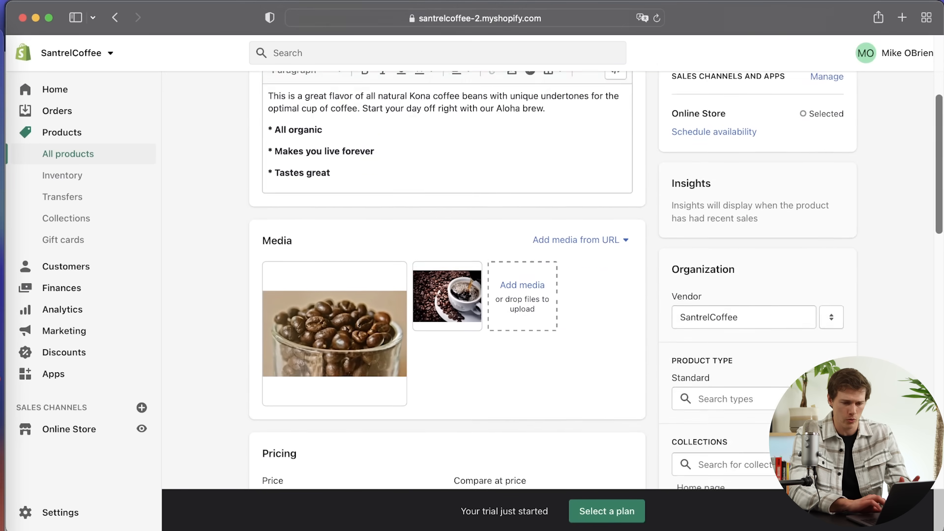
scroll(446, 279, up, 6)
scroll(446, 279, up, 10)
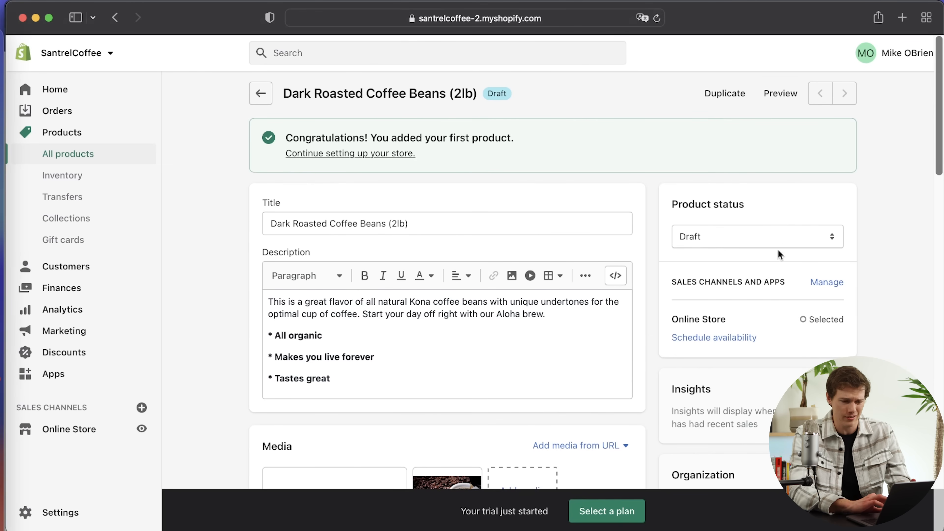
click(782, 242)
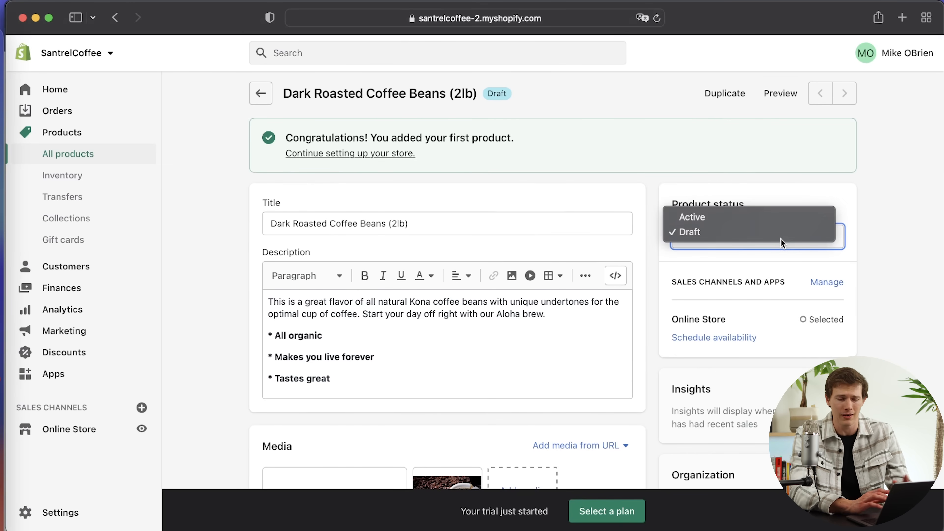
click(766, 217)
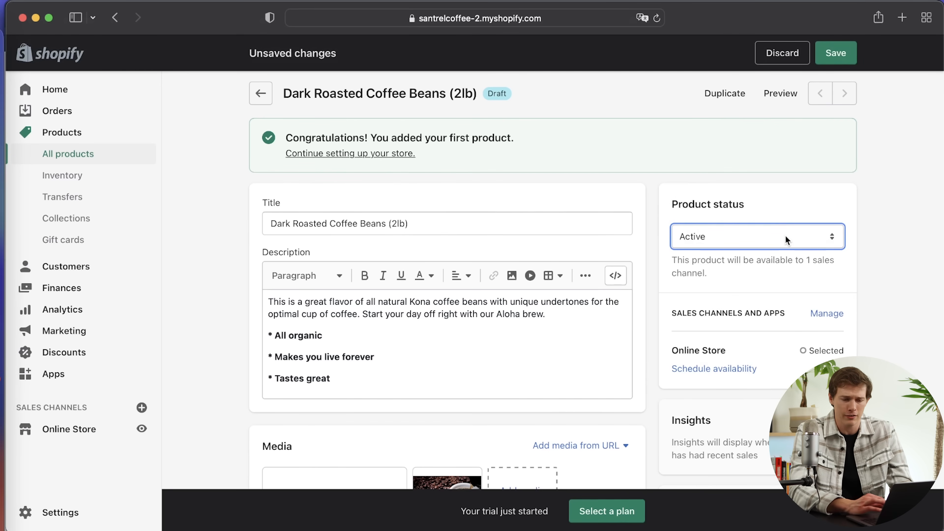
- Browse the sales channels that could be added, then close the list without adding any
scroll(820, 322, down, 3)
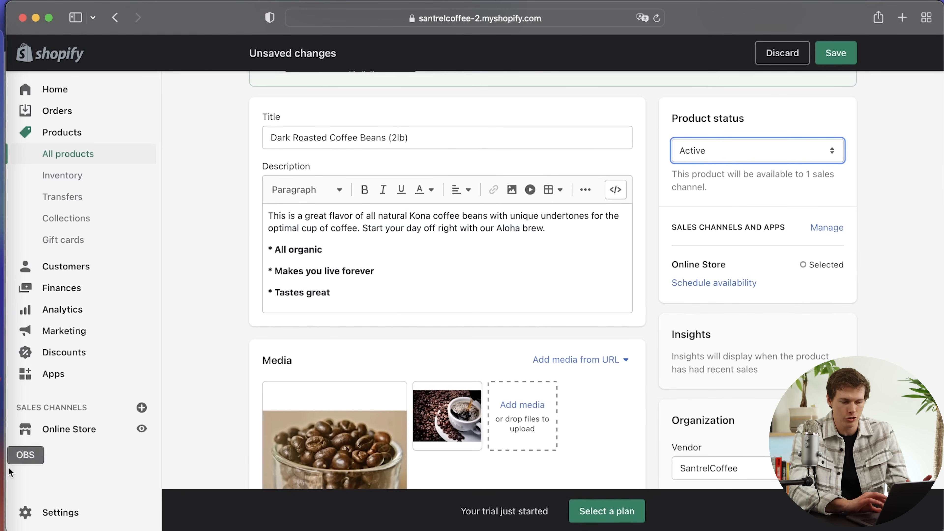
click(141, 407)
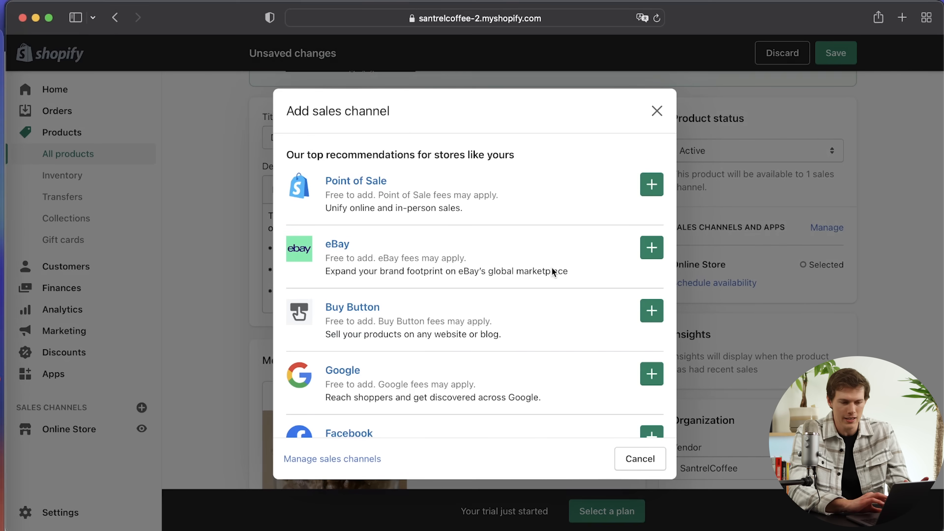
scroll(479, 383, down, 10)
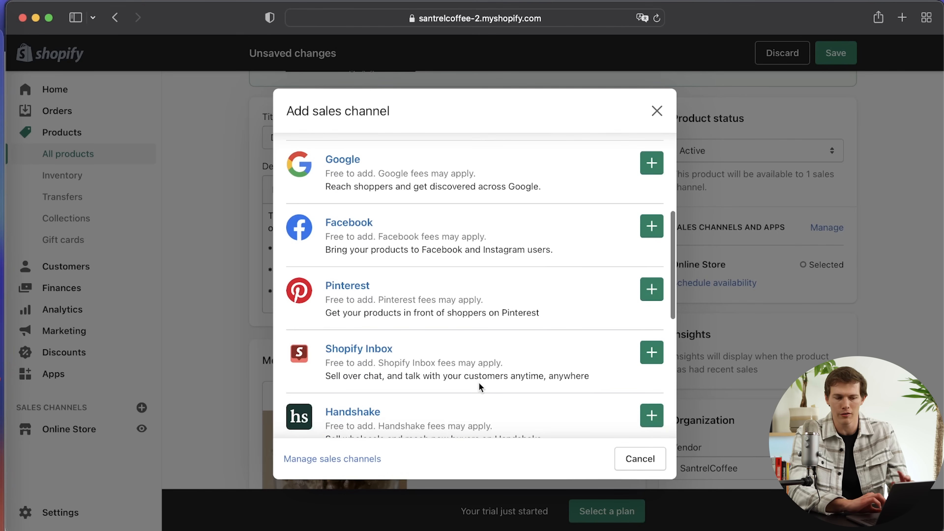
scroll(479, 387, down, 2)
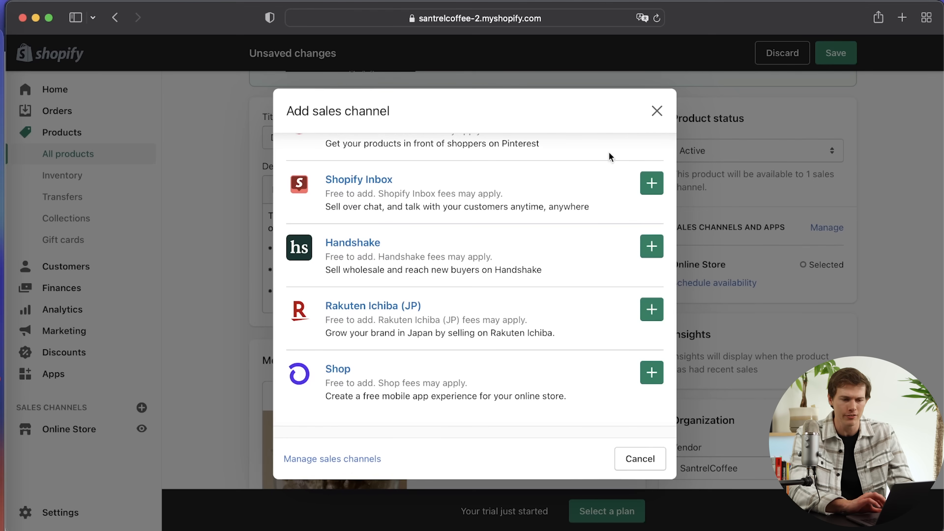
click(657, 111)
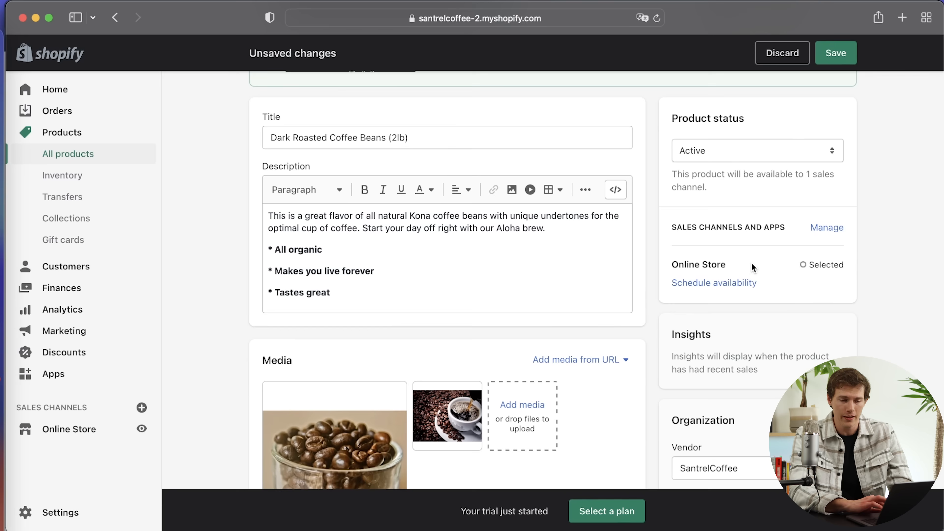
- Choose Coffee as the standard product type in the Organization section
scroll(799, 304, down, 2)
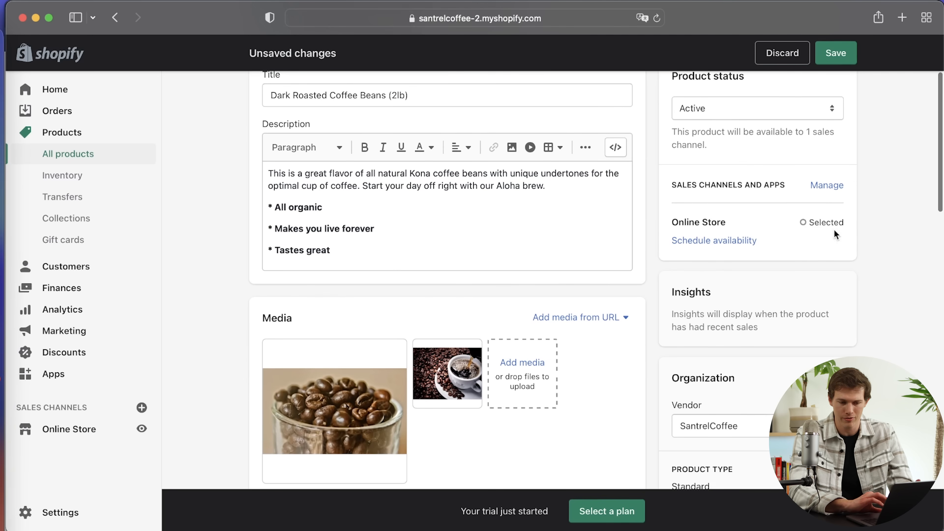
scroll(852, 256, down, 5)
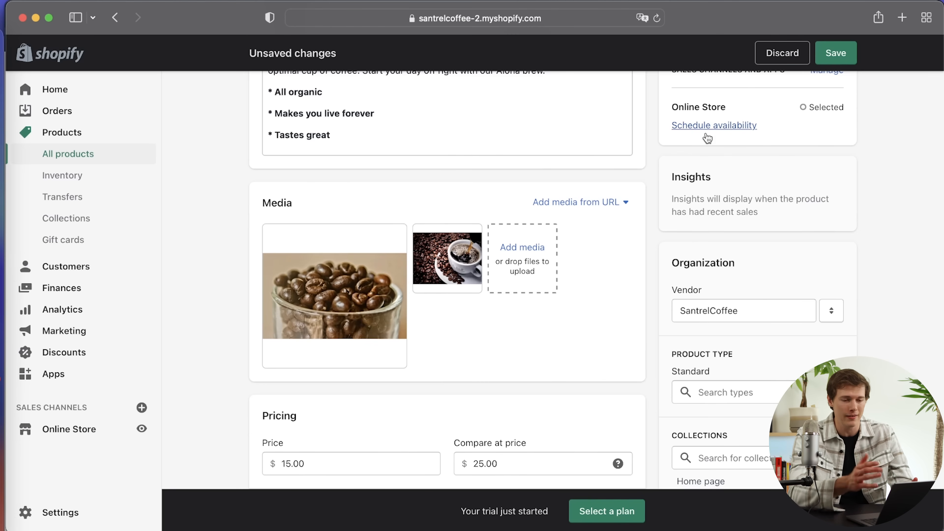
scroll(800, 197, down, 2)
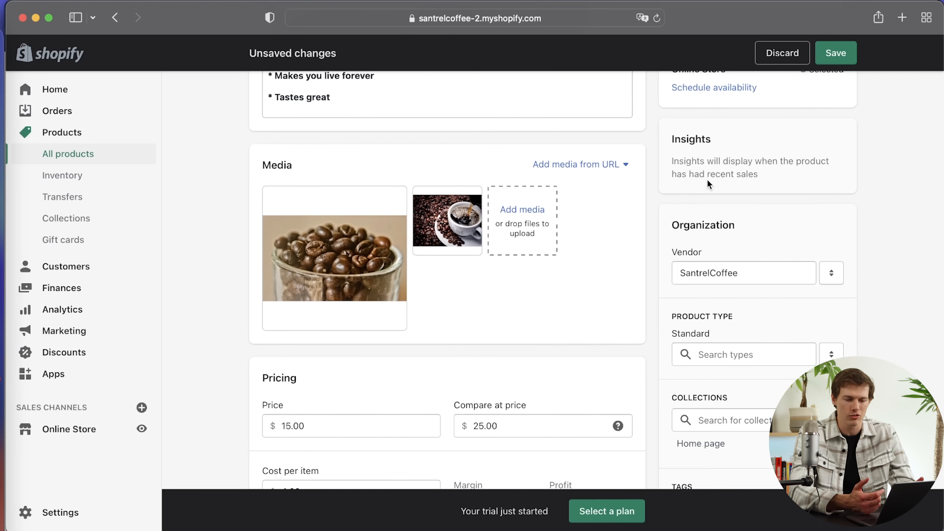
scroll(748, 270, down, 5)
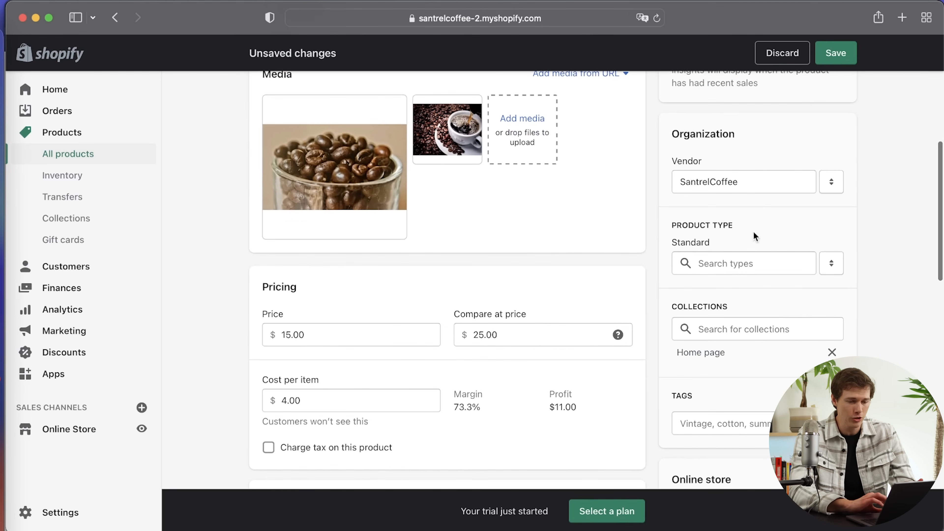
click(709, 182)
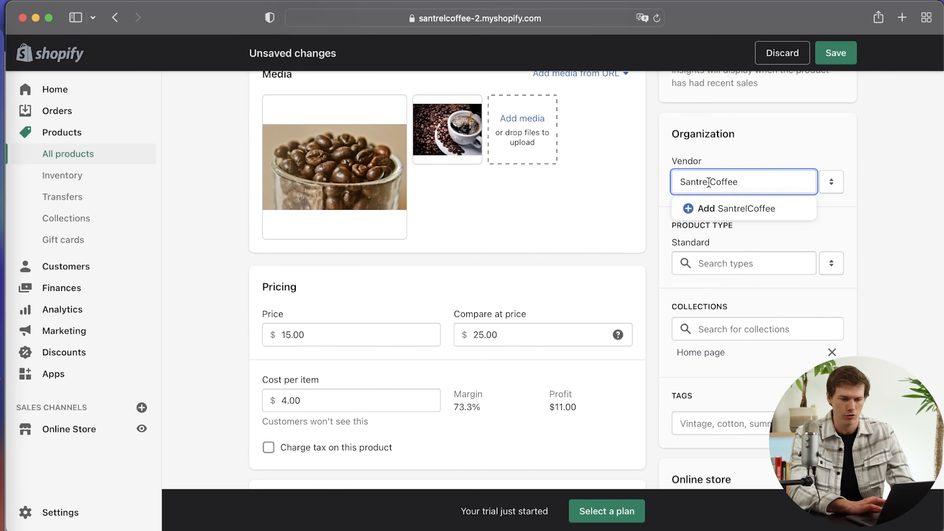
click(838, 227)
click(761, 265)
text(Coffee)
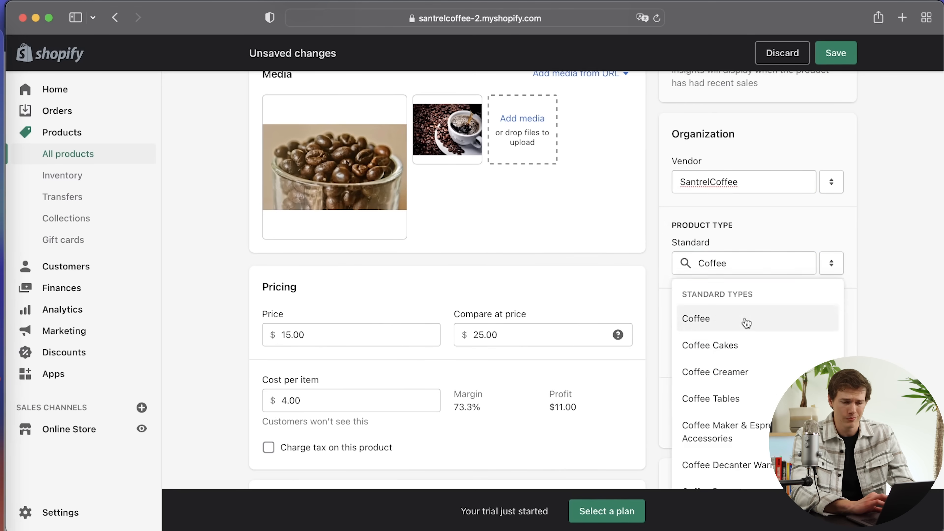
click(744, 319)
- Add 'Coffee Beans' as a custom product type
scroll(845, 317, down, 1)
scroll(846, 318, down, 3)
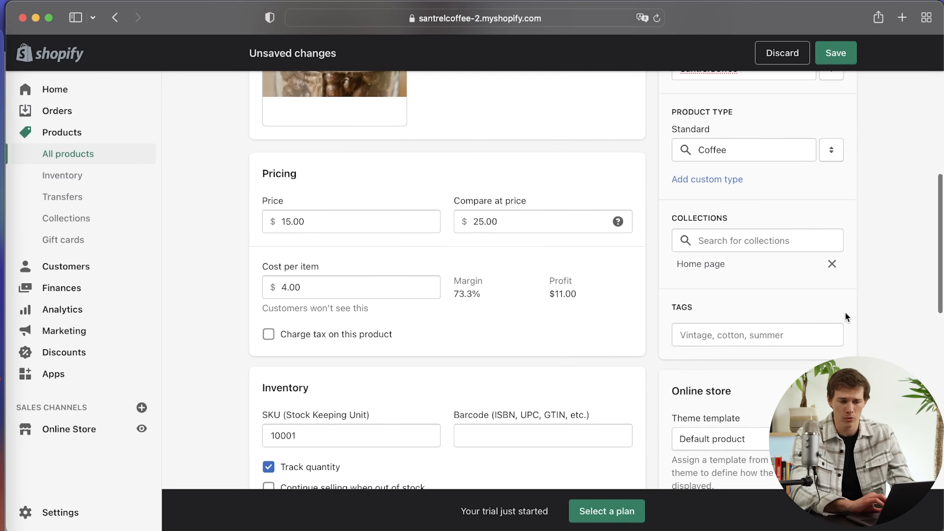
click(750, 150)
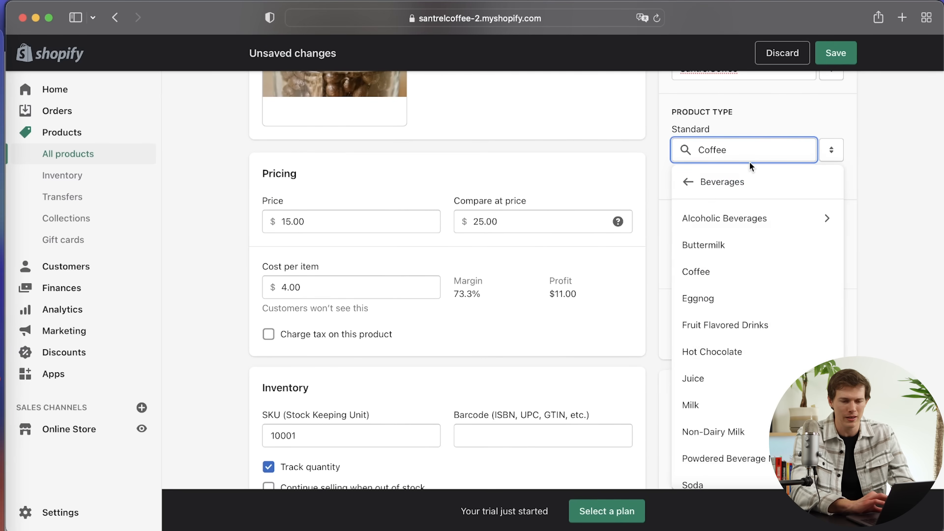
text(Beans)
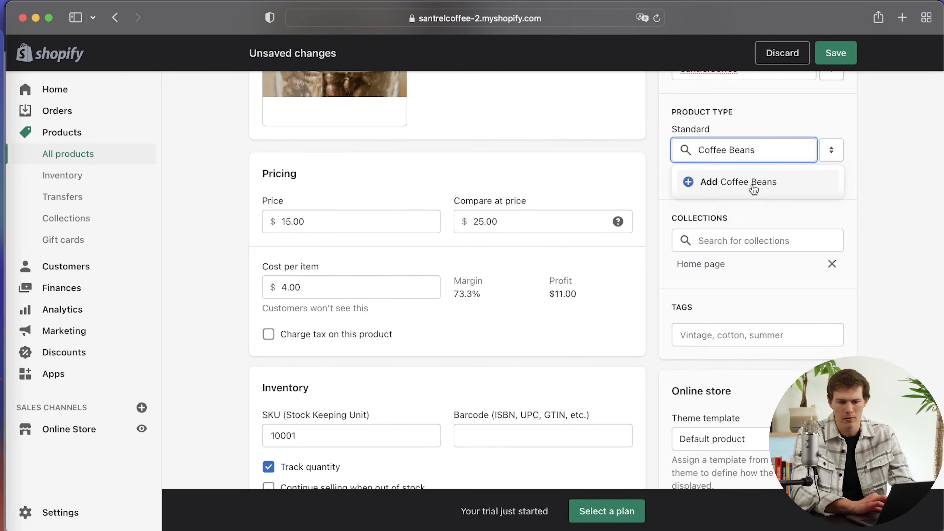
click(757, 186)
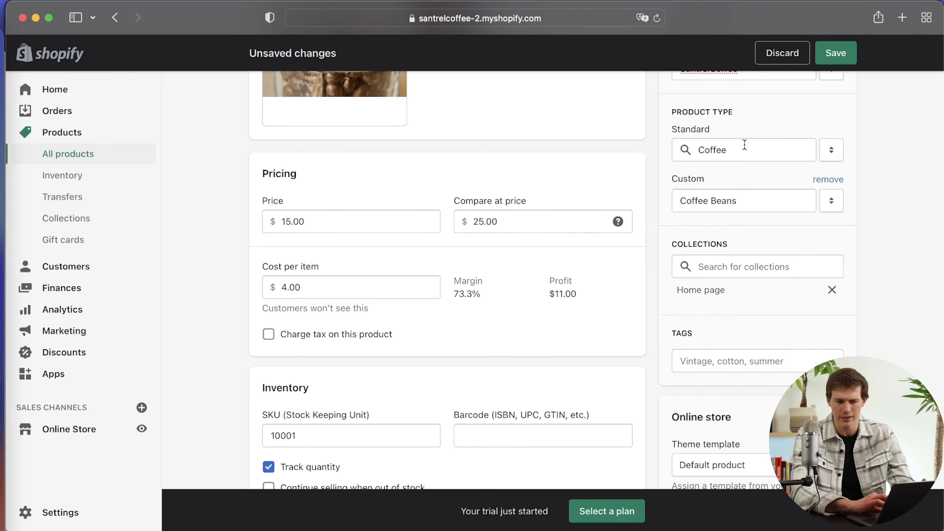
scroll(762, 241, down, 5)
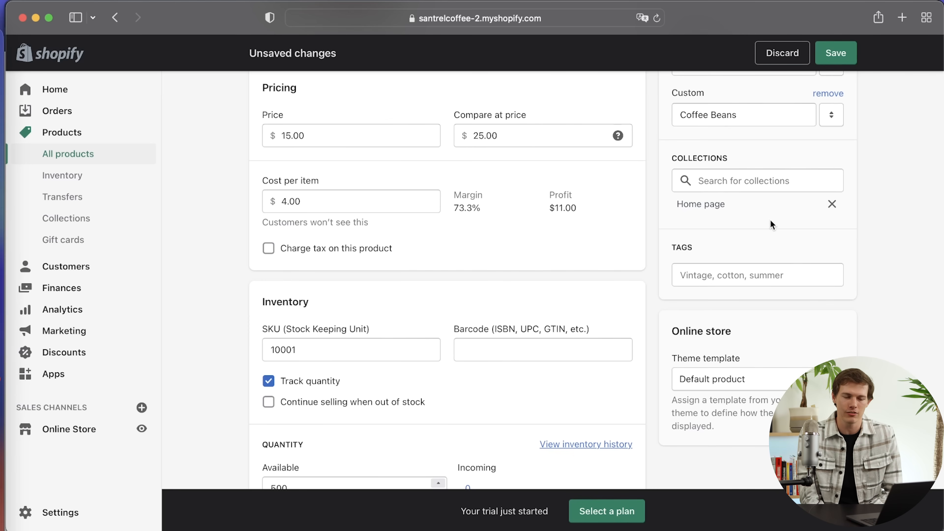
- Tag the product with 2lb, coffee beans and coffee
click(762, 276)
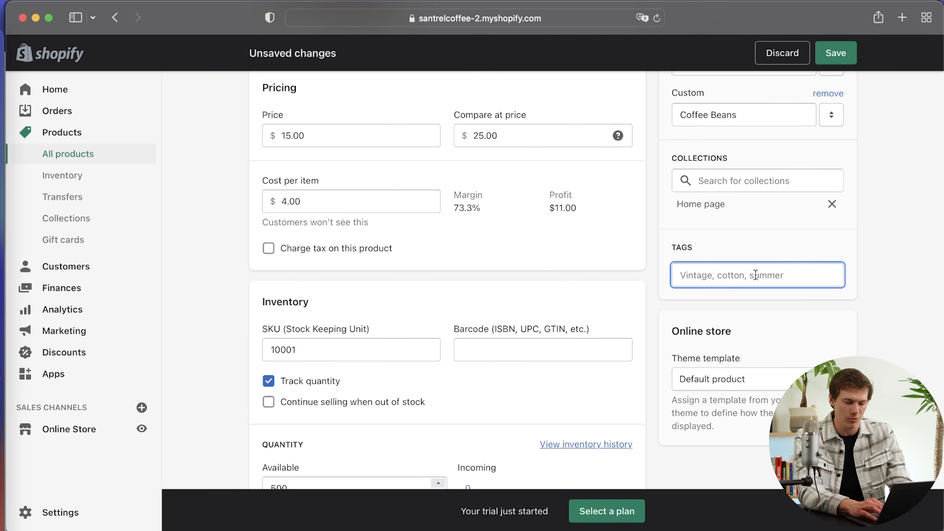
text(coofe)
key(BackSpace)
key(BackSpace)
key(BackSpace)
text(ff)
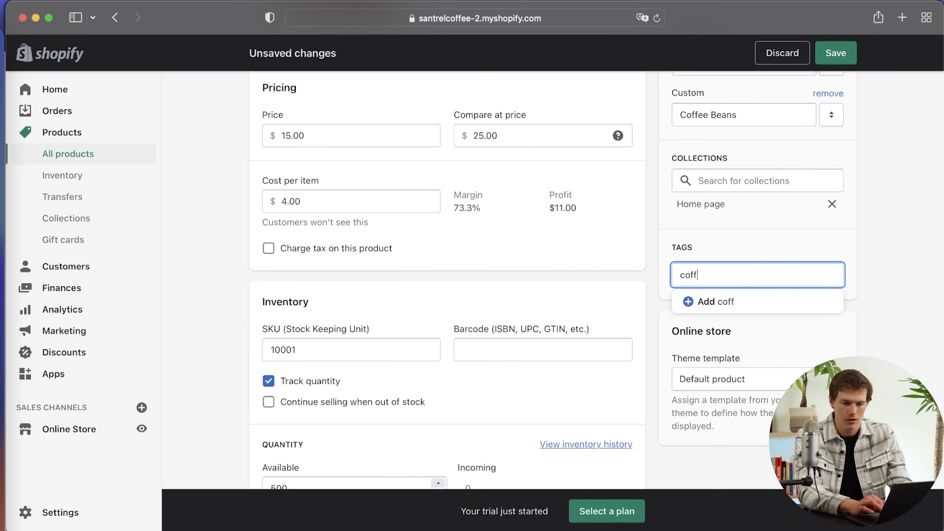
text(ee, c)
key(BackSpace)
key(BackSpace)
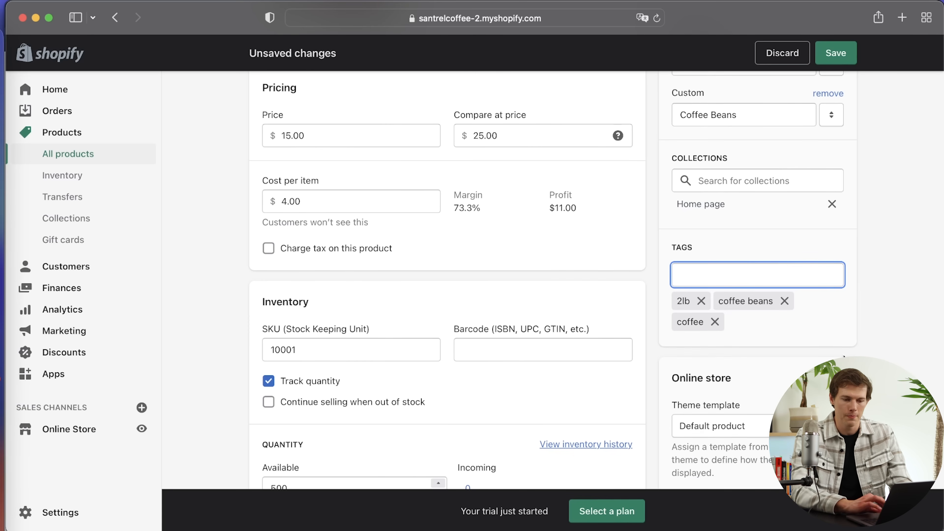
- Keep the Default product theme template and save the product
scroll(780, 274, down, 5)
click(780, 274)
click(801, 329)
scroll(706, 457, down, 5)
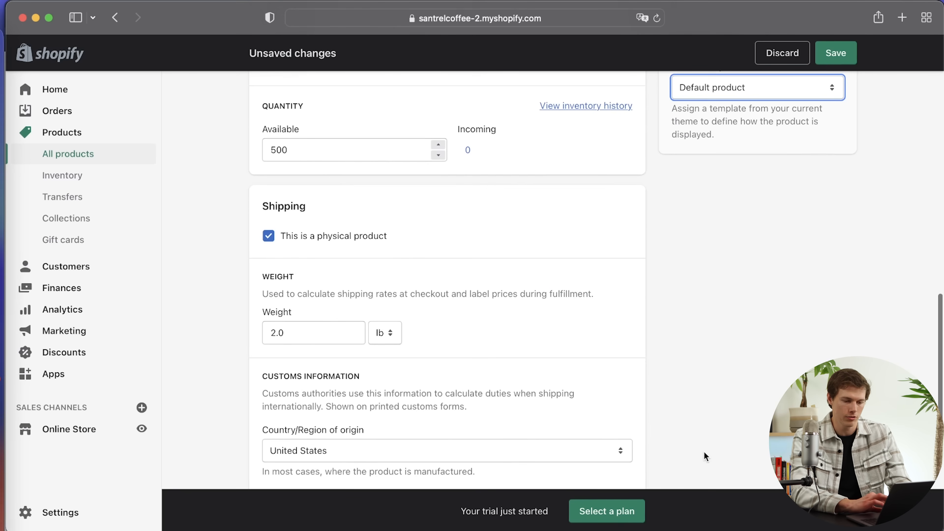
click(836, 53)
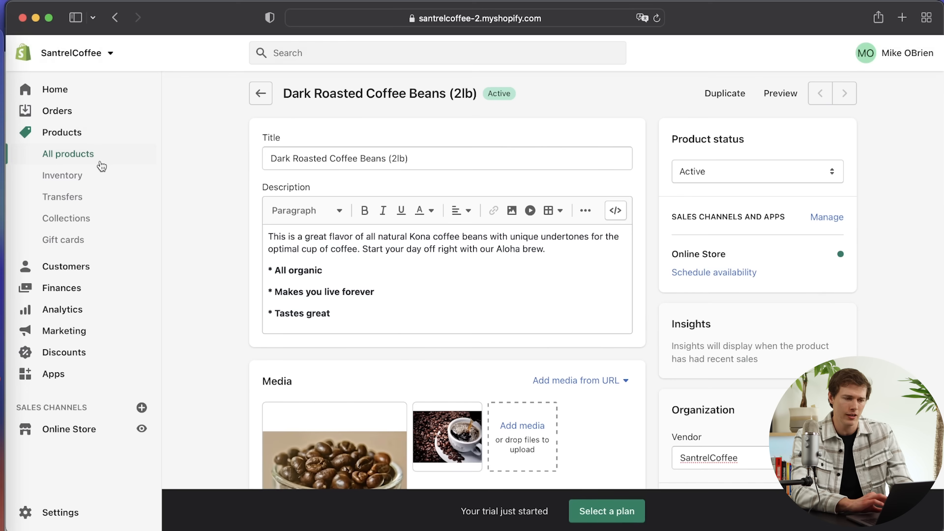
- Back in All products, select the coffee beans product and review More actions without changing anything
click(86, 154)
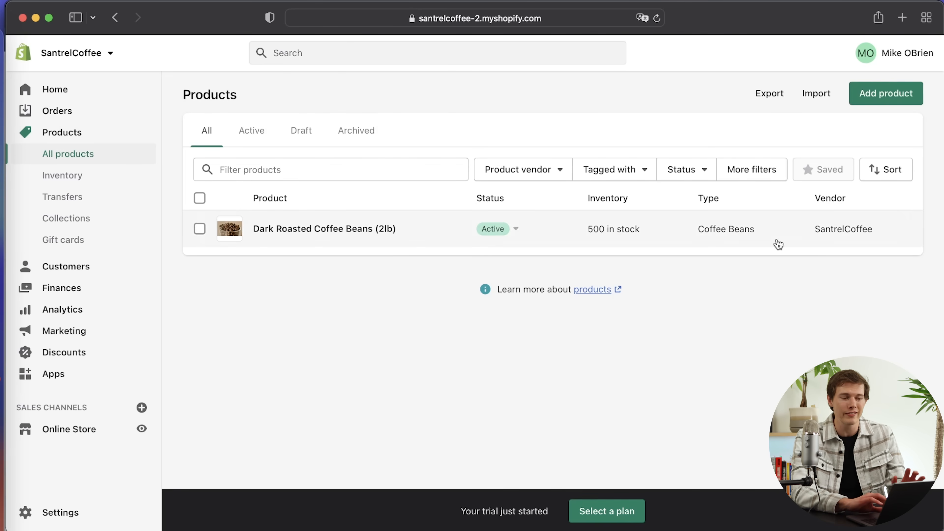
click(310, 230)
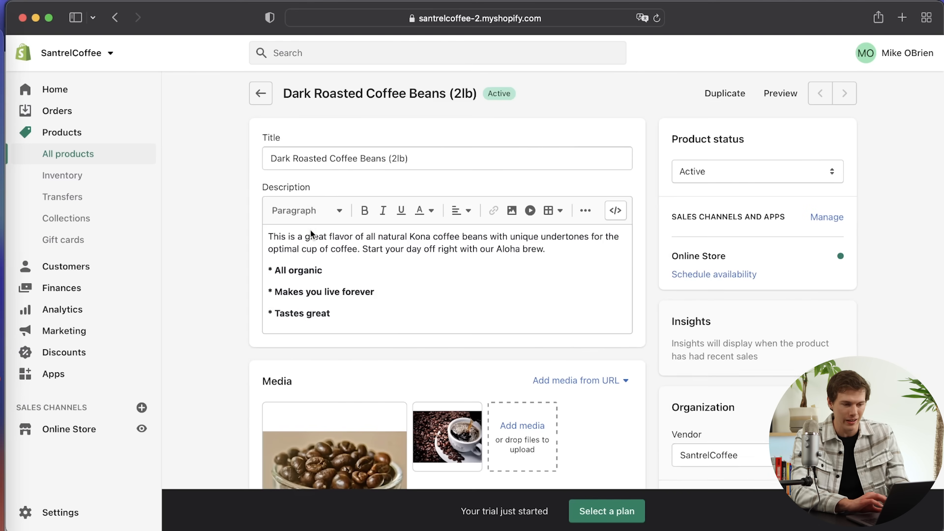
click(261, 93)
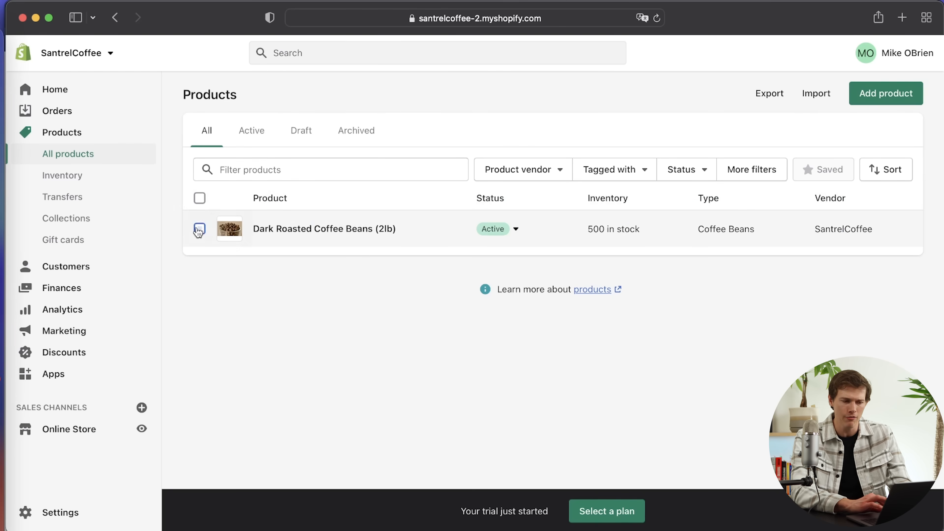
click(199, 230)
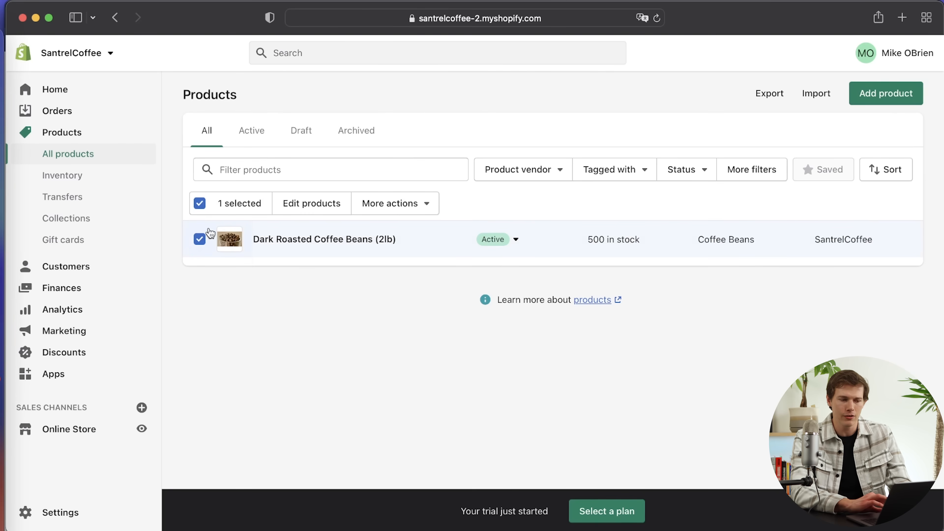
click(411, 203)
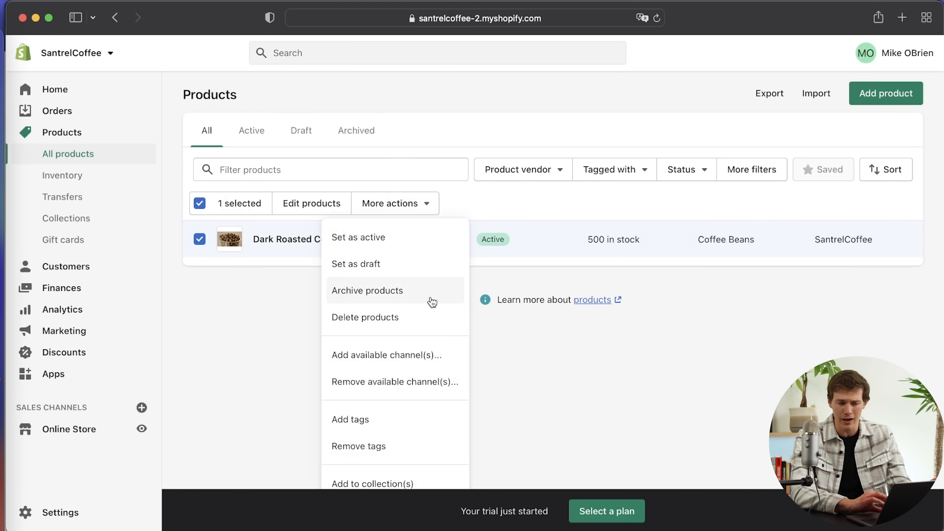
click(539, 379)
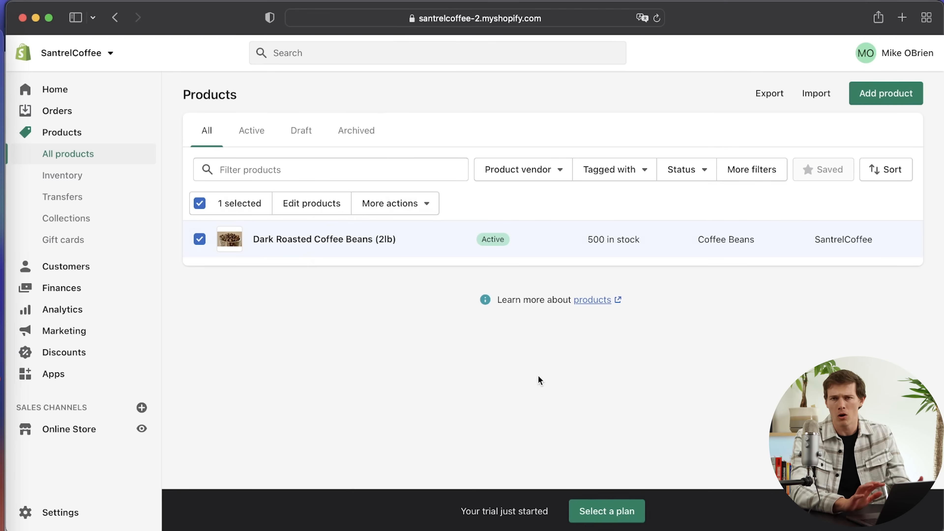
click(200, 240)
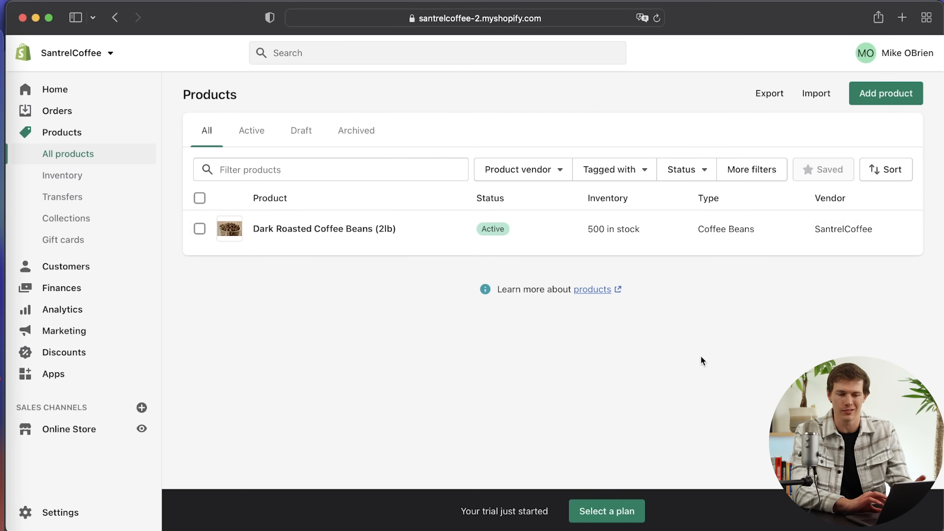
- Create a new product titled 'Coffee Lovers T-shirt'
click(900, 104)
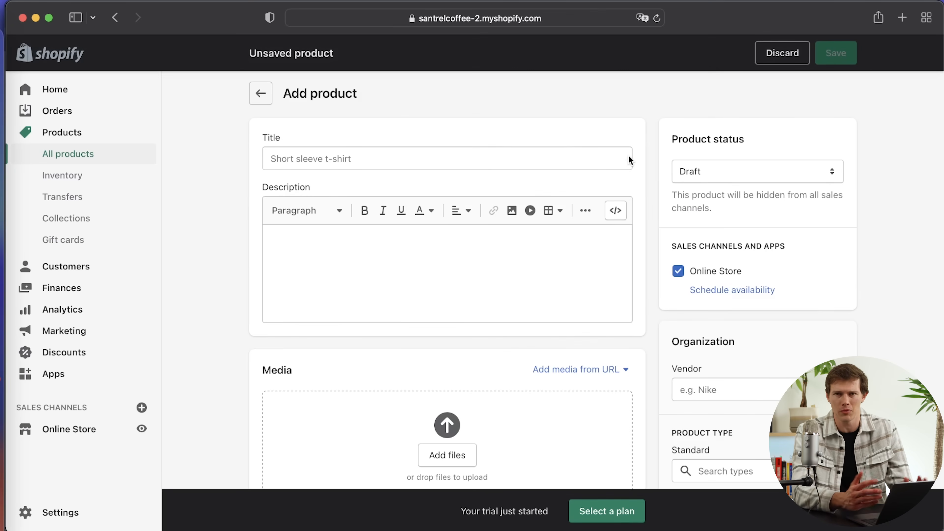
click(473, 165)
text(Coffee L)
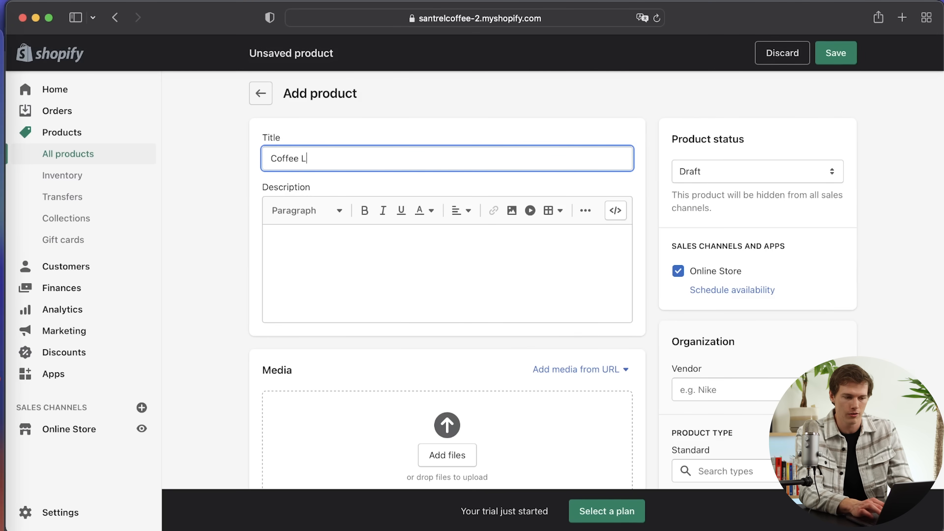
text(overs T-shirt)
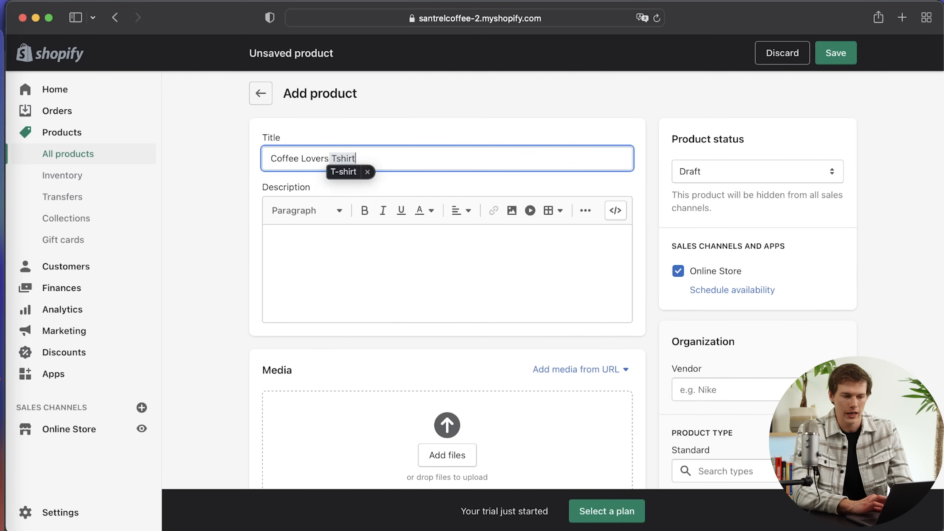
- Write the description 'Goes great with our signature Coffee' and select 'signature Coffee' to link it
click(392, 262)
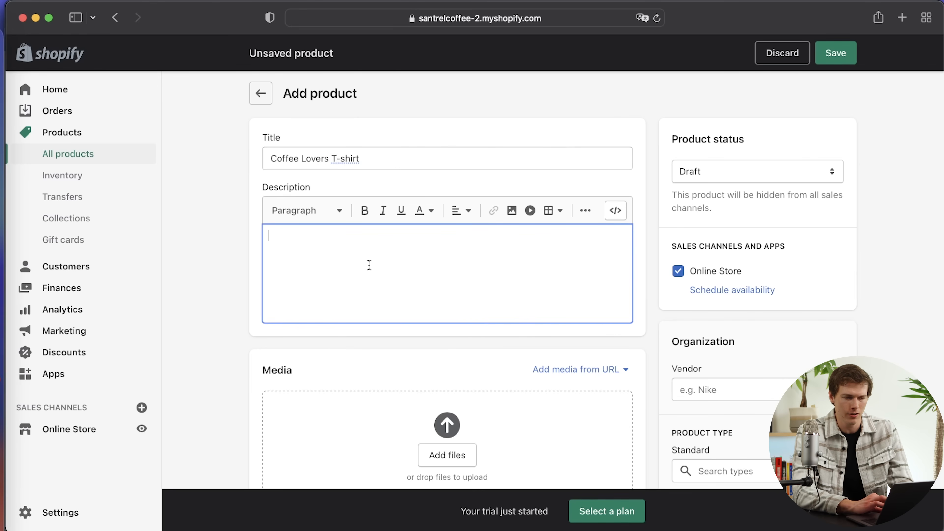
text(sdfl;kjsdf;oioasdgjodsfi;ghdfogihsdfg)
key(Return)
text(Goes great with our signature Cf)
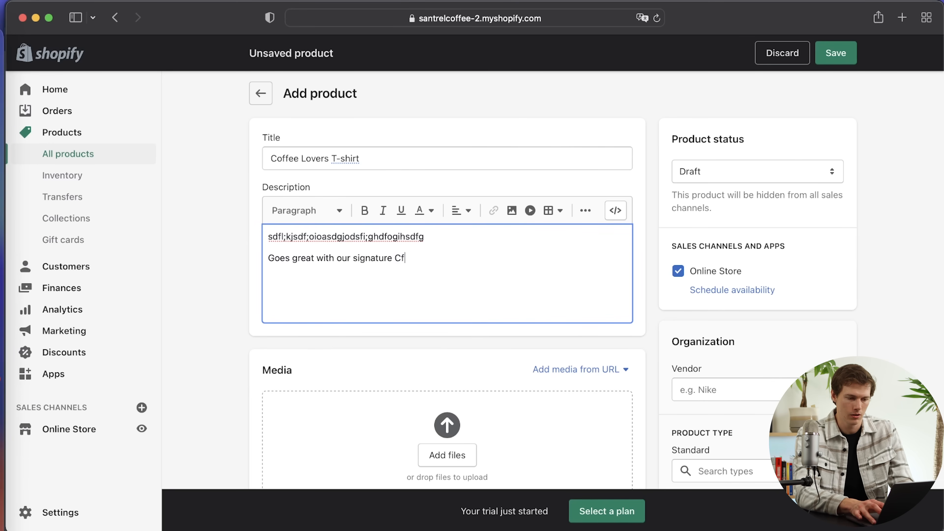
key(BackSpace)
text(offee)
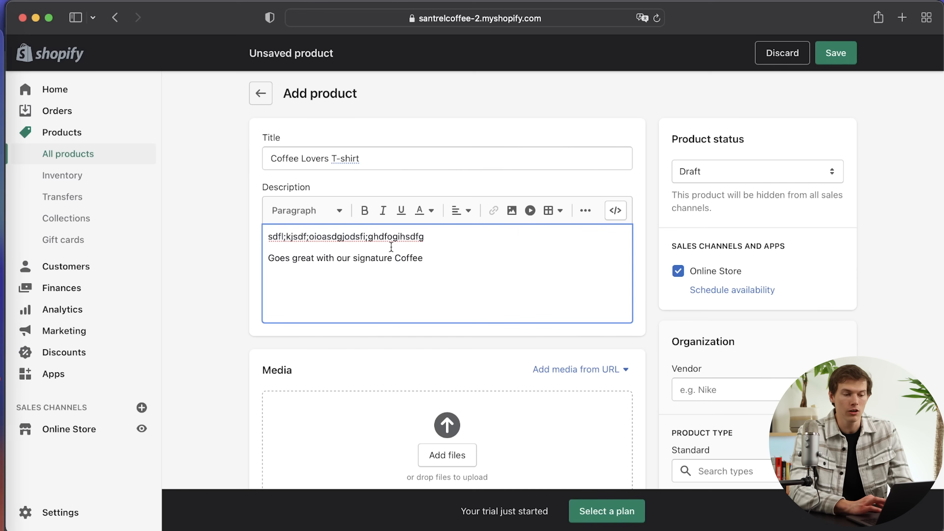
drag(424, 258, 351, 256)
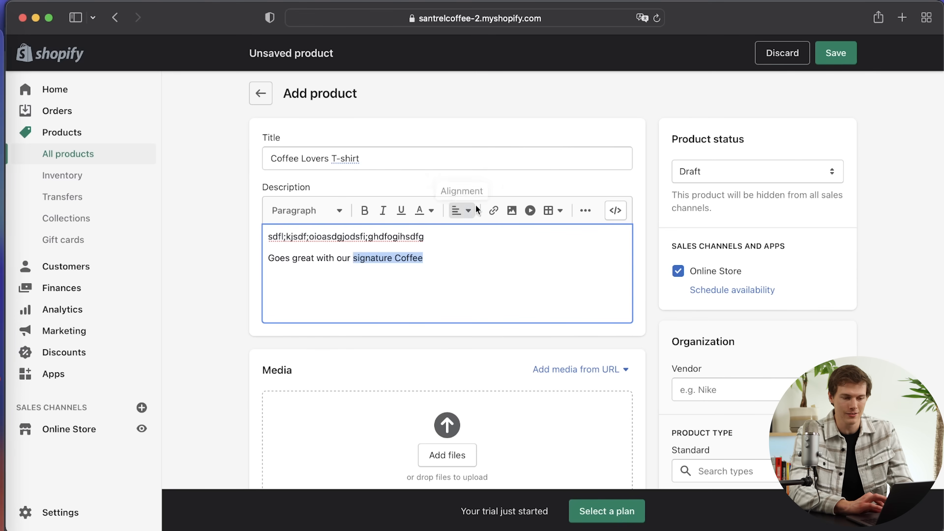
click(493, 210)
- Link 'signature Coffee' to the Kona coffee product URL in a new window, titled 'Our Signature Kona Coffee'
click(406, 253)
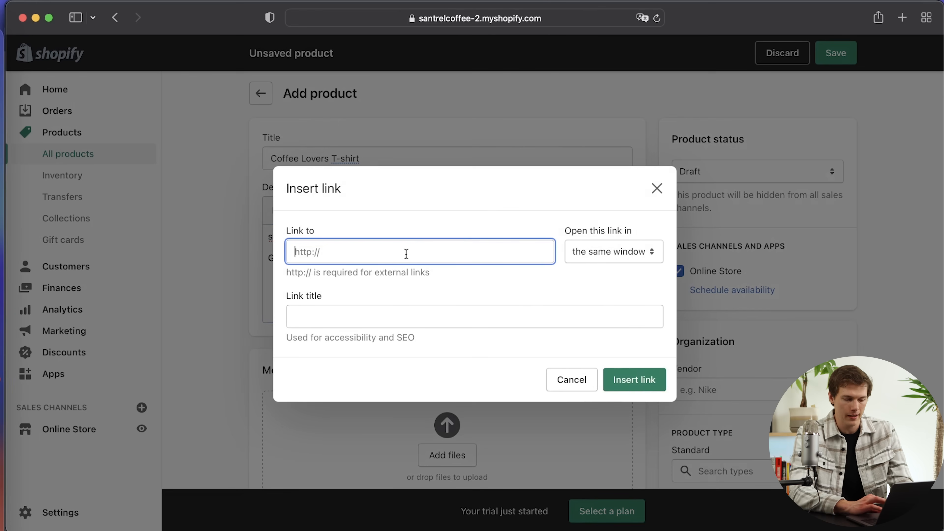
text(https://santrelcoffee-2.myshopify.com/products/2lb-kona-coffee)
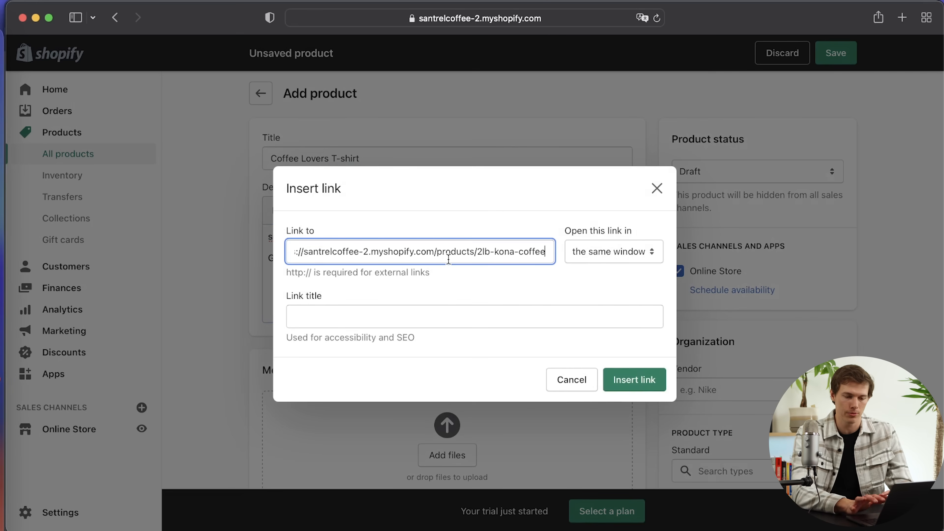
click(600, 244)
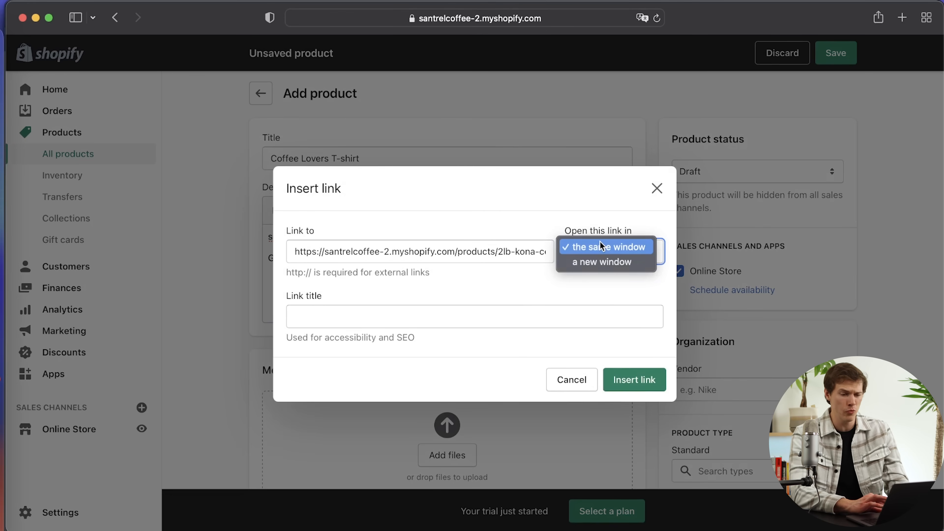
click(595, 262)
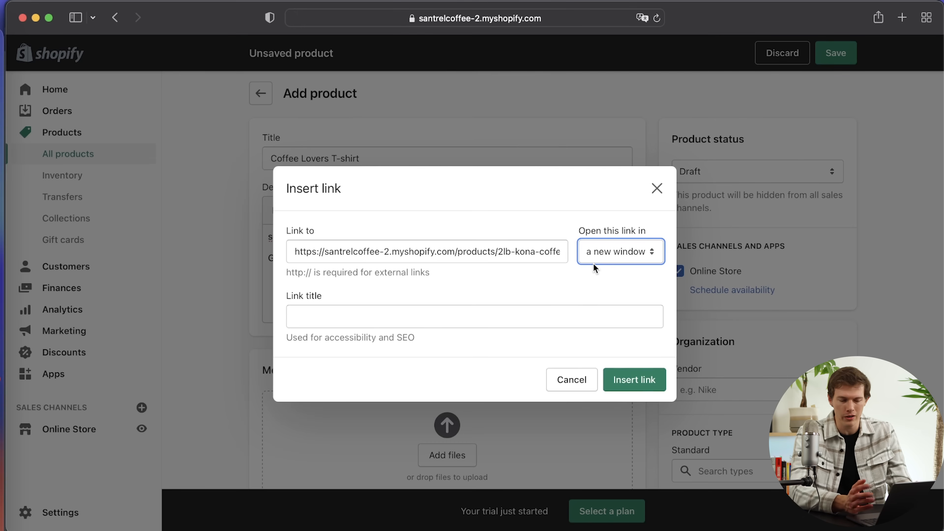
click(507, 312)
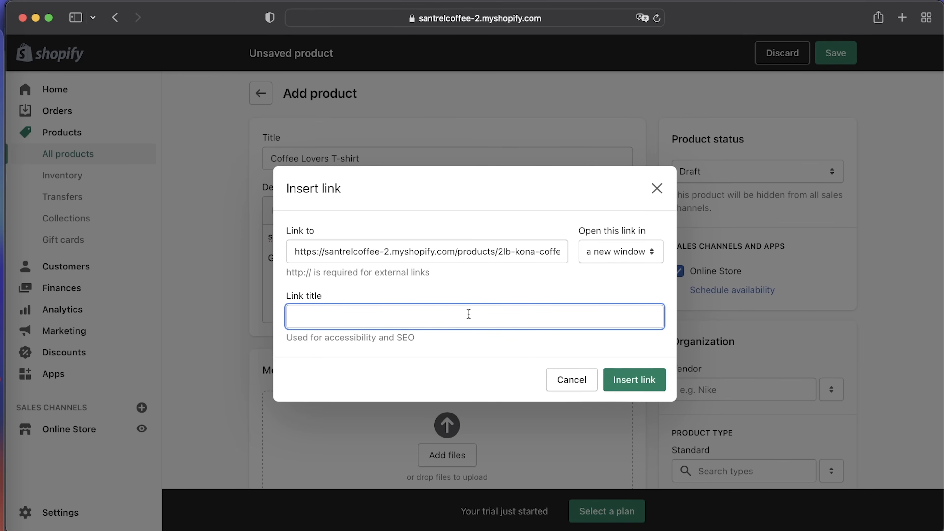
text(Our Signature Kona Coffee)
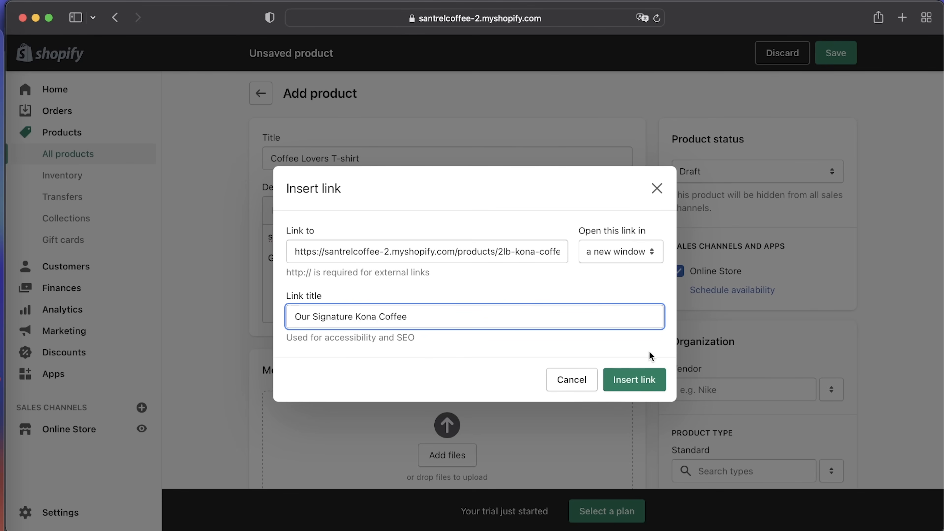
click(634, 383)
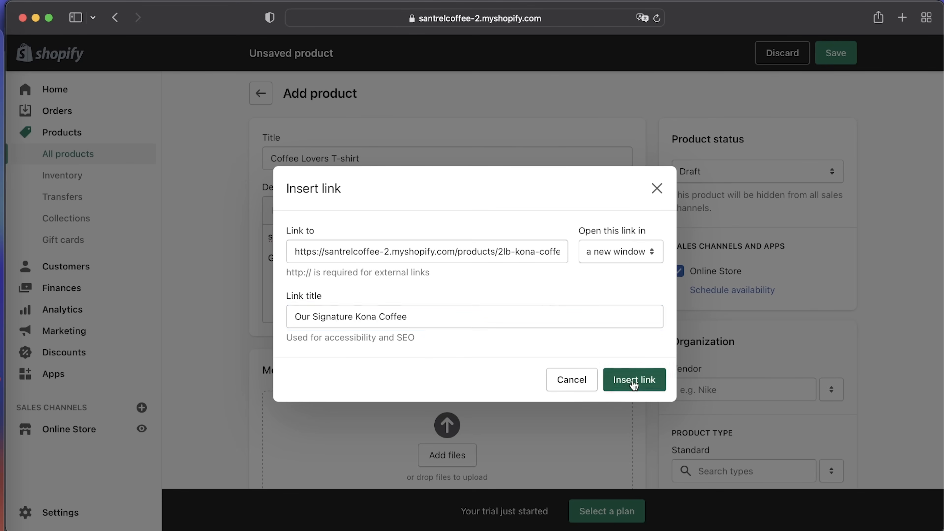
scroll(466, 346, down, 4)
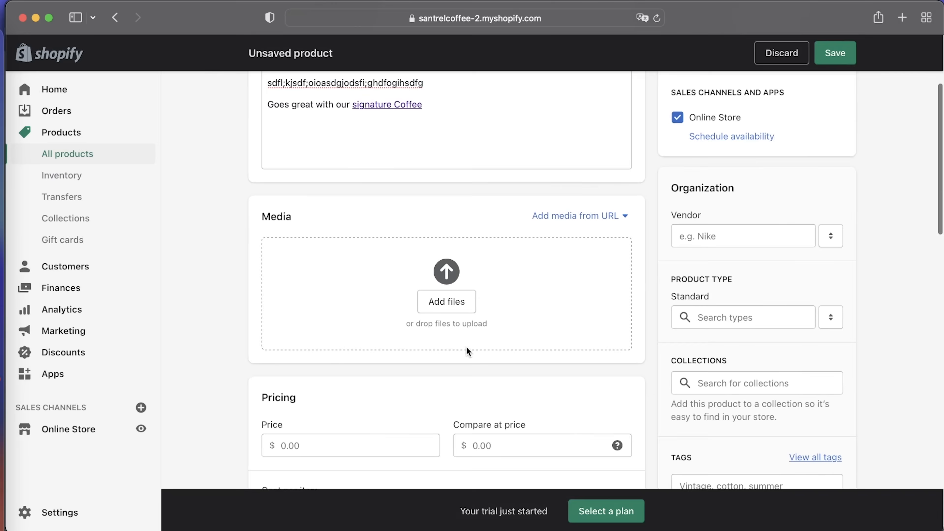
- Upload the Santrel Coffee T-shirt screenshot as the product's first image
click(448, 302)
scroll(591, 297, down, 5)
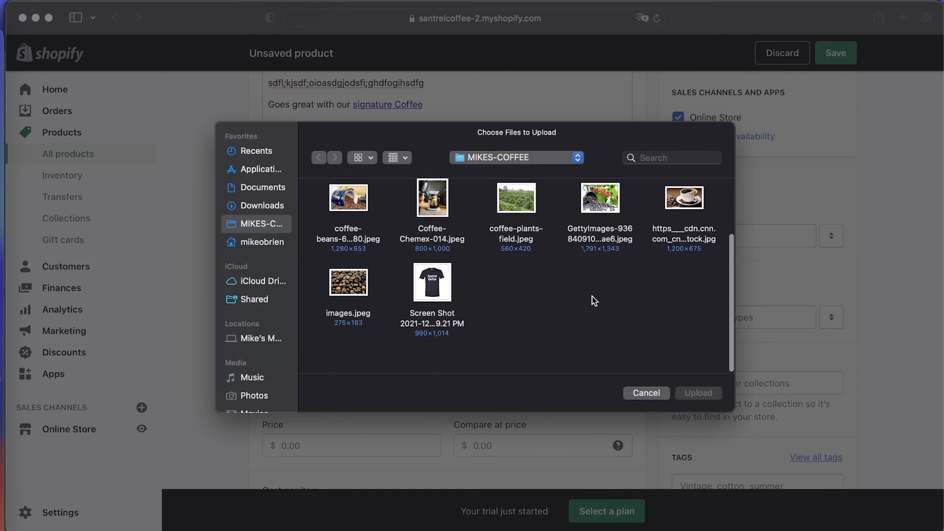
double_click(432, 310)
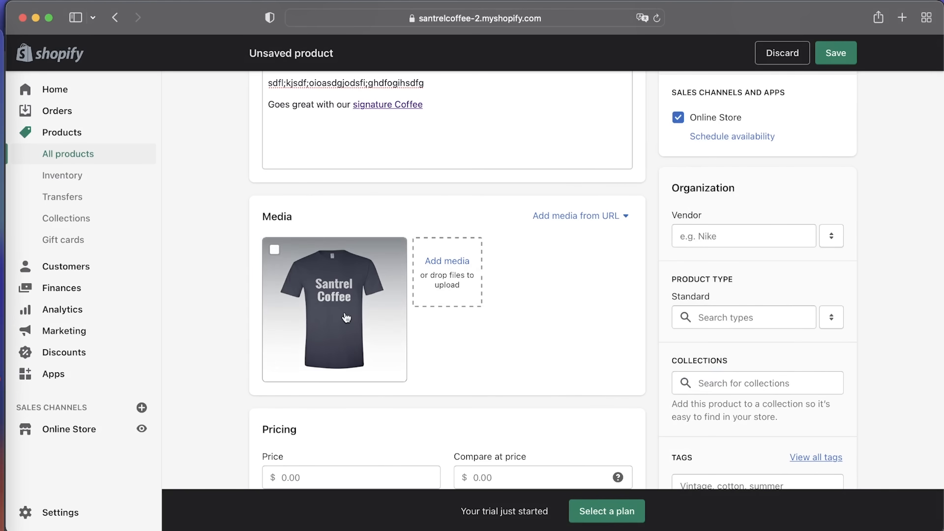
- Add the coffee beans and coffee-plants-field images to the product media
click(476, 265)
scroll(545, 328, down, 5)
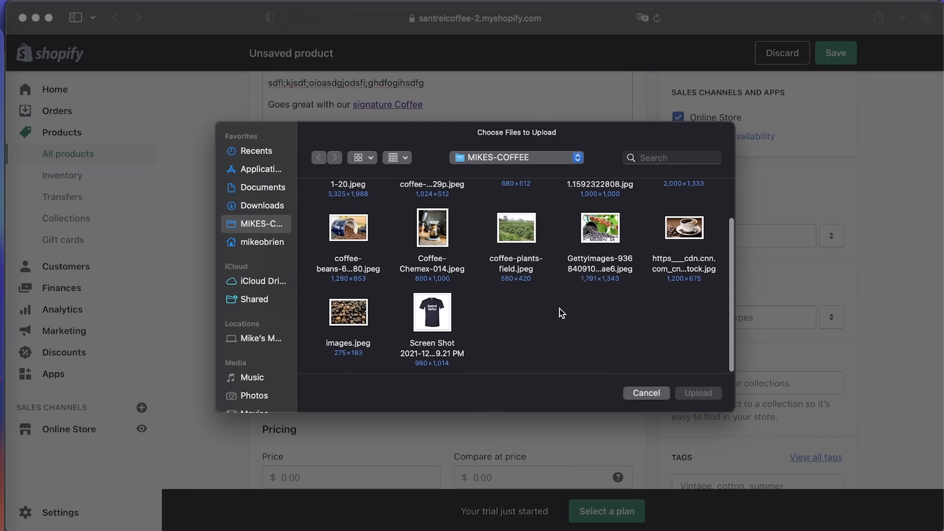
scroll(543, 313, up, 1)
click(344, 245)
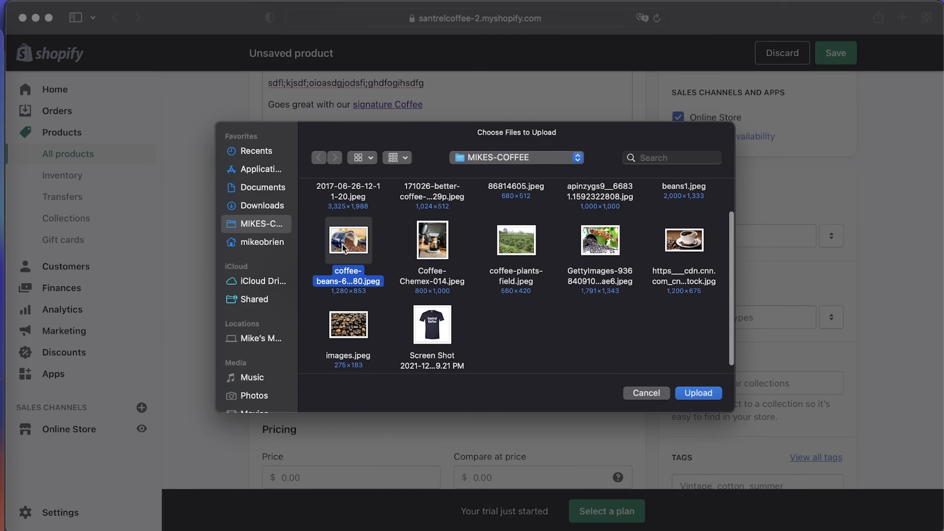
super+click(510, 251)
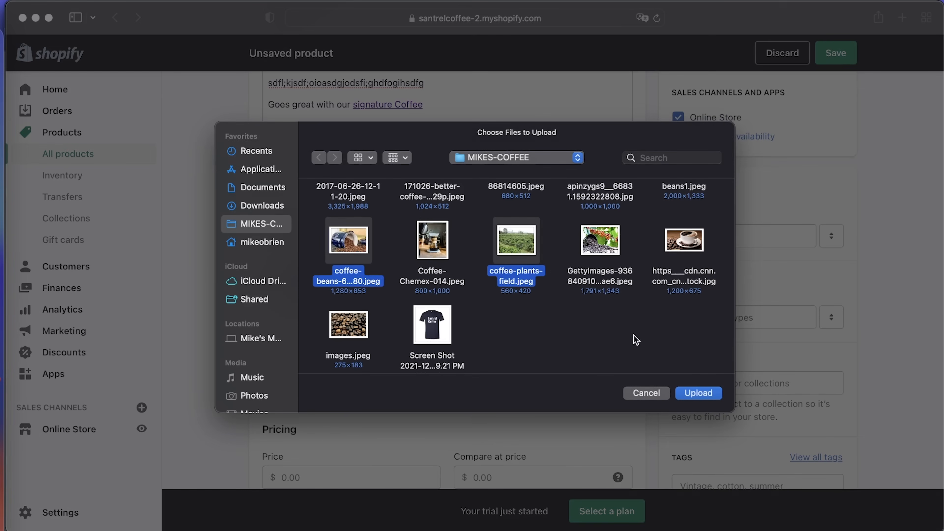
click(705, 398)
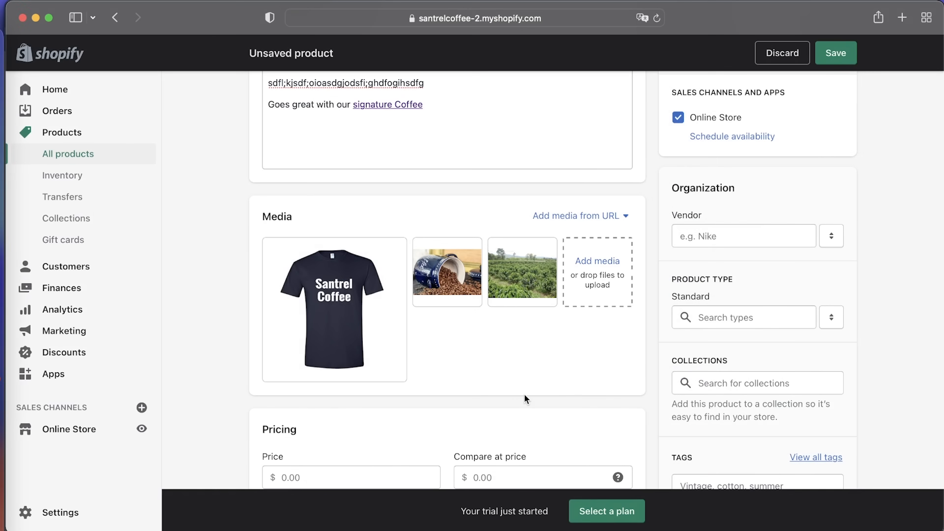
scroll(524, 395, down, 3)
mouse_move(448, 207)
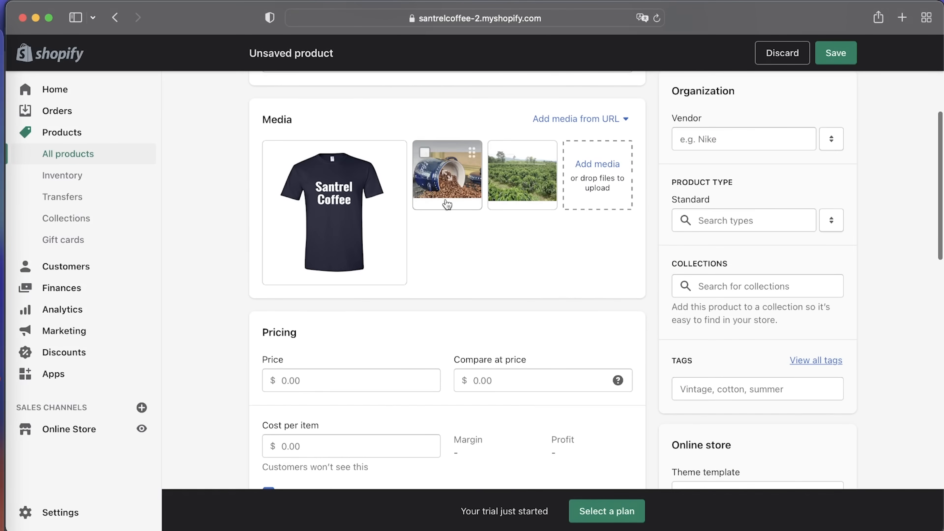
- Set price $25.00, compare-at price $40.00, cost per item $10.00, and turn off tax charging
scroll(521, 261, down, 3)
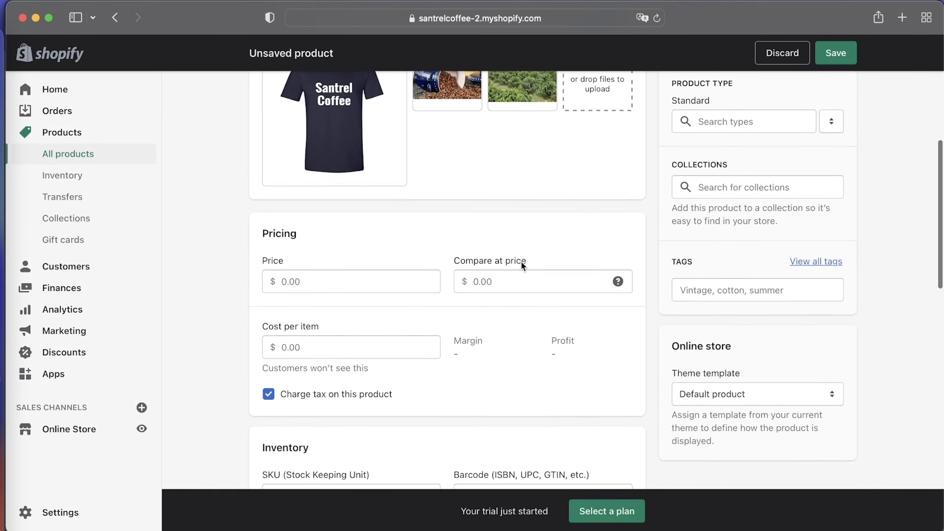
click(375, 267)
text(25)
click(507, 265)
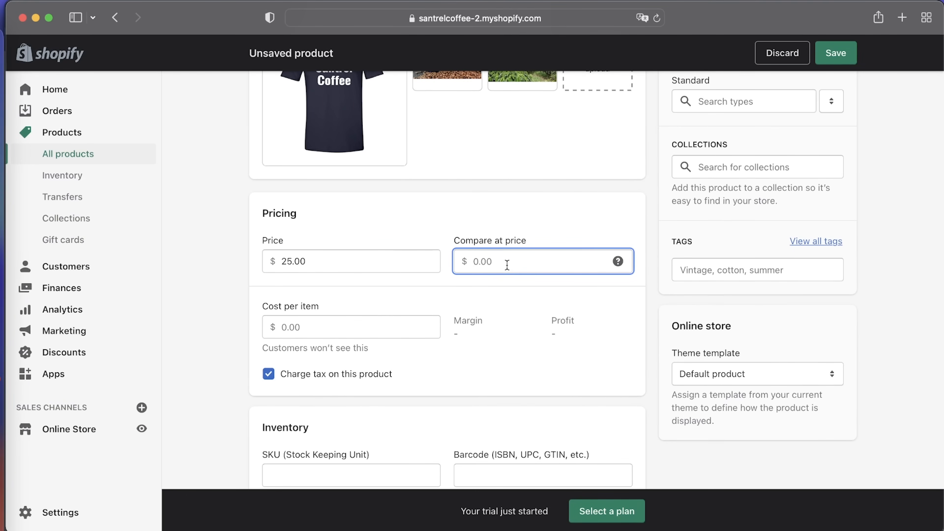
text(40)
click(327, 326)
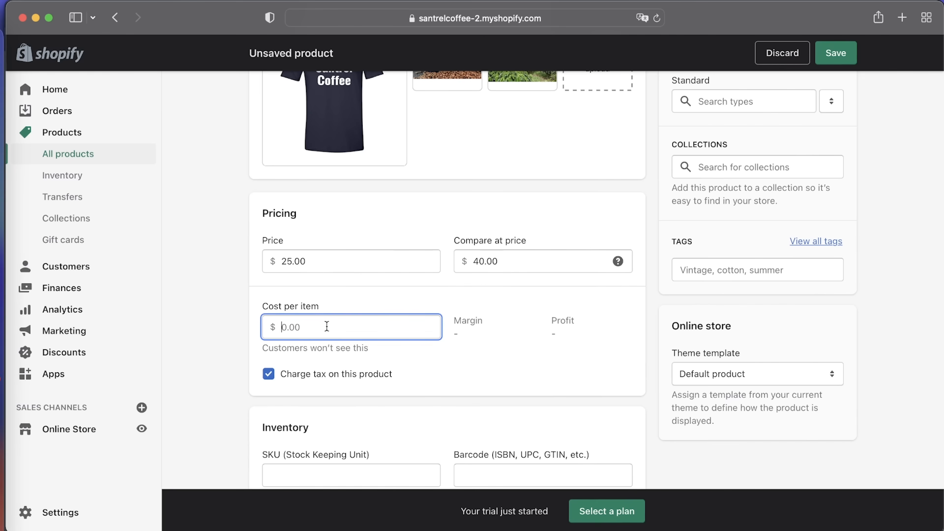
text(10)
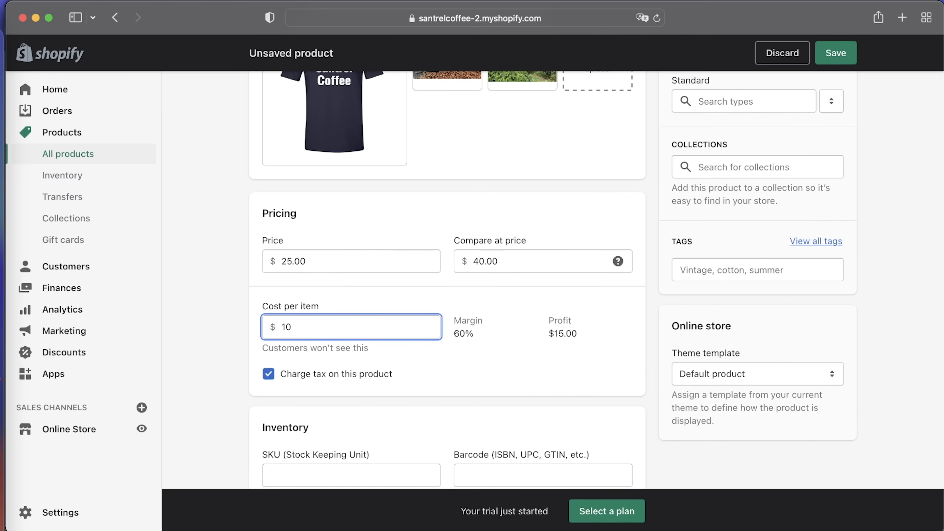
click(268, 374)
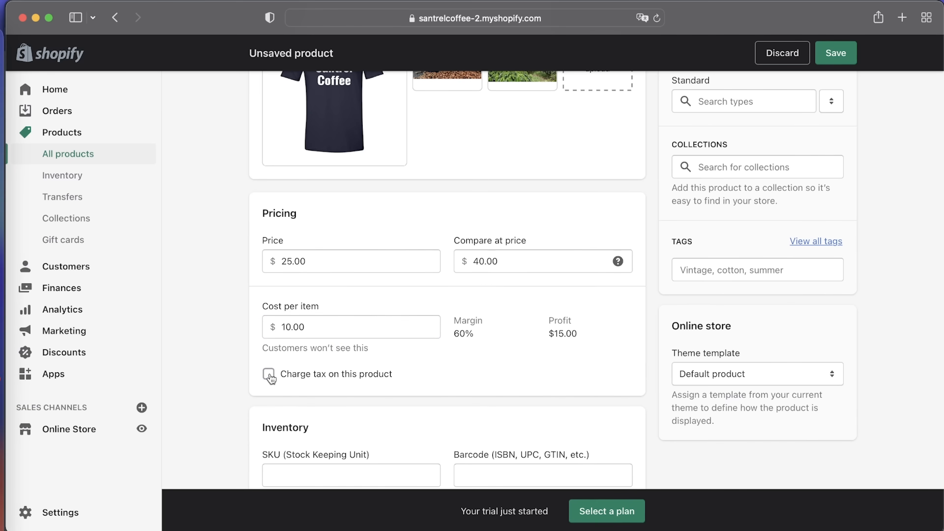
scroll(467, 354, down, 4)
scroll(467, 353, down, 1)
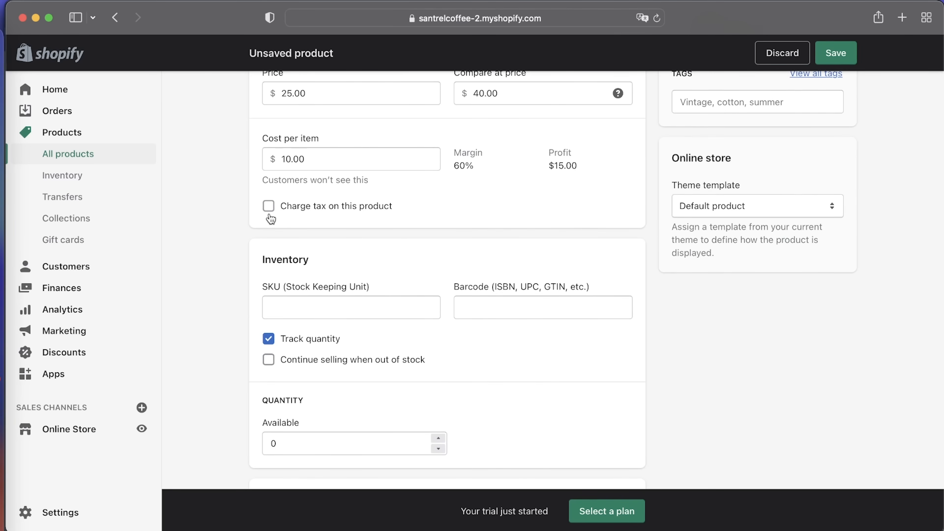
- Enter SKU 10002 and 20 units available for the T-shirt
click(315, 308)
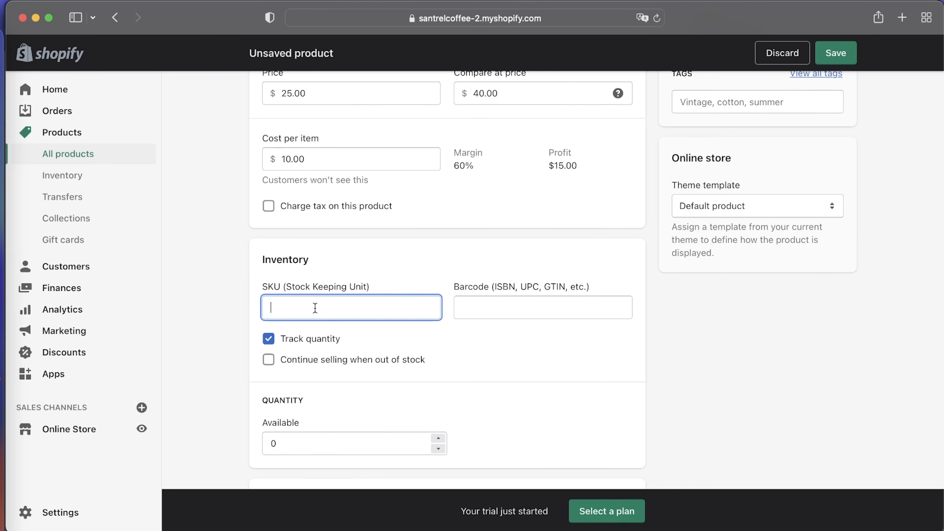
text(10002)
scroll(451, 335, down, 4)
click(312, 378)
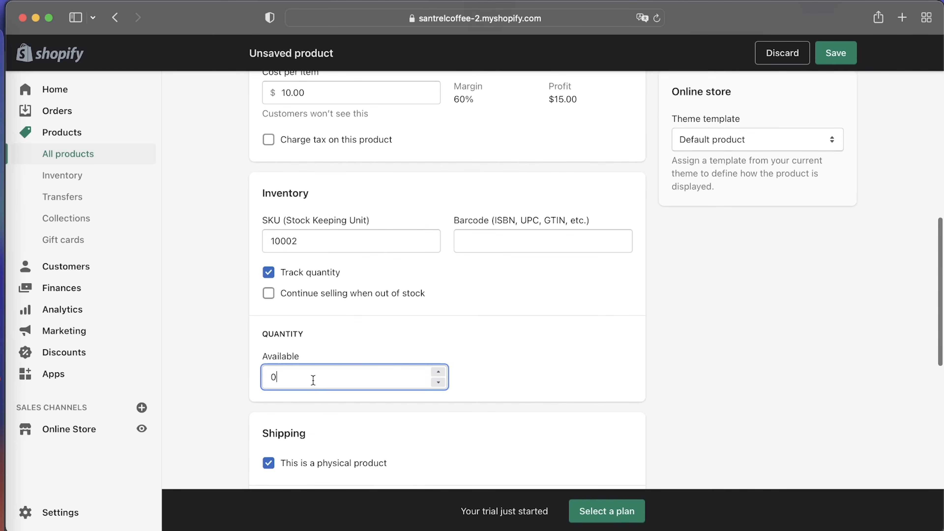
scroll(507, 405, down, 5)
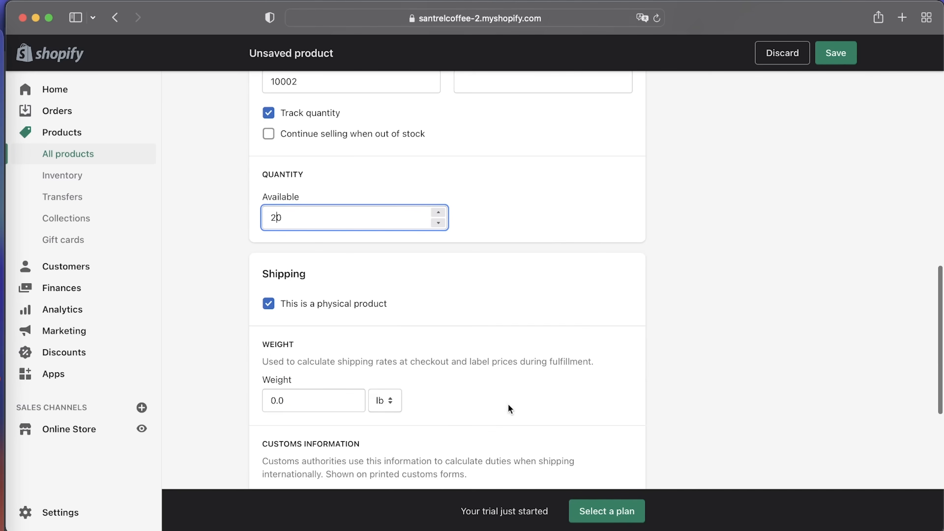
scroll(397, 363, down, 2)
- Set the shipping weight to 1.0 lb and United States as country of origin
click(303, 328)
key(Left)
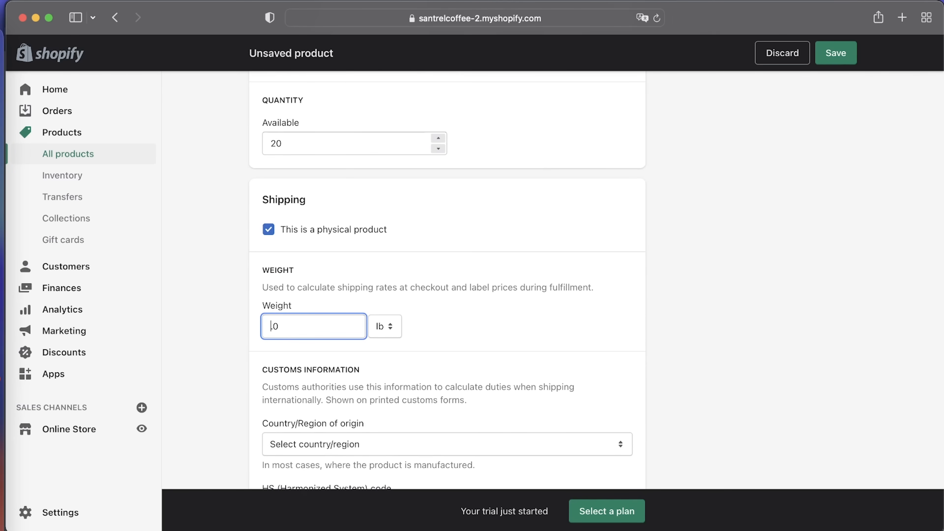
scroll(551, 382, down, 5)
click(411, 262)
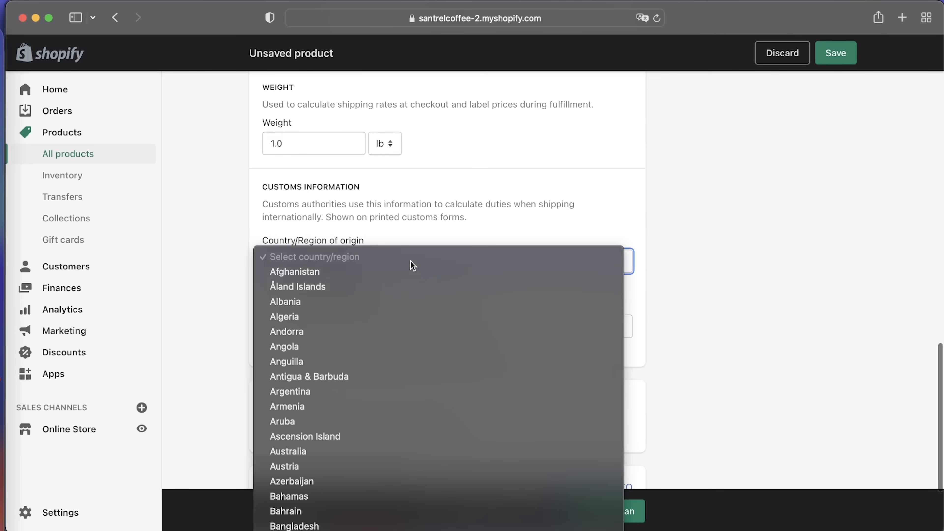
scroll(412, 265, down, 15)
scroll(412, 265, down, 2)
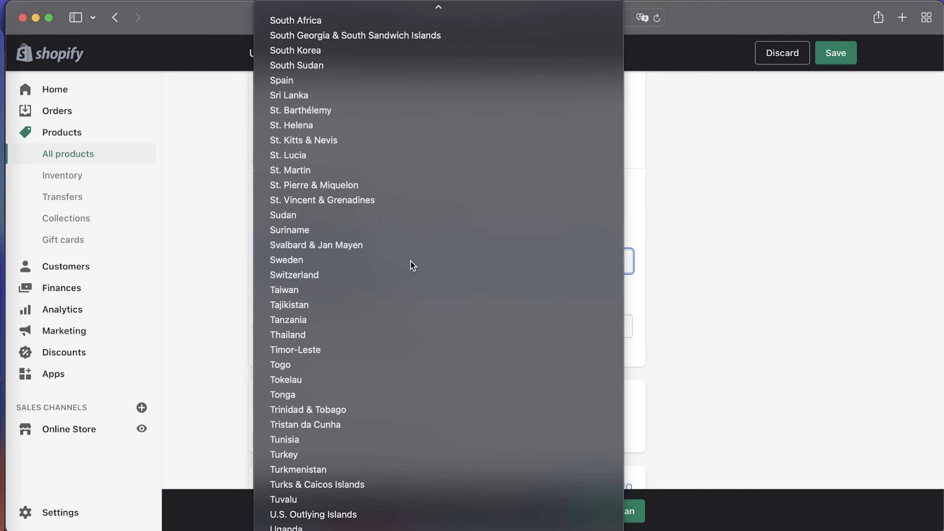
key(Escape)
scroll(412, 391, down, 4)
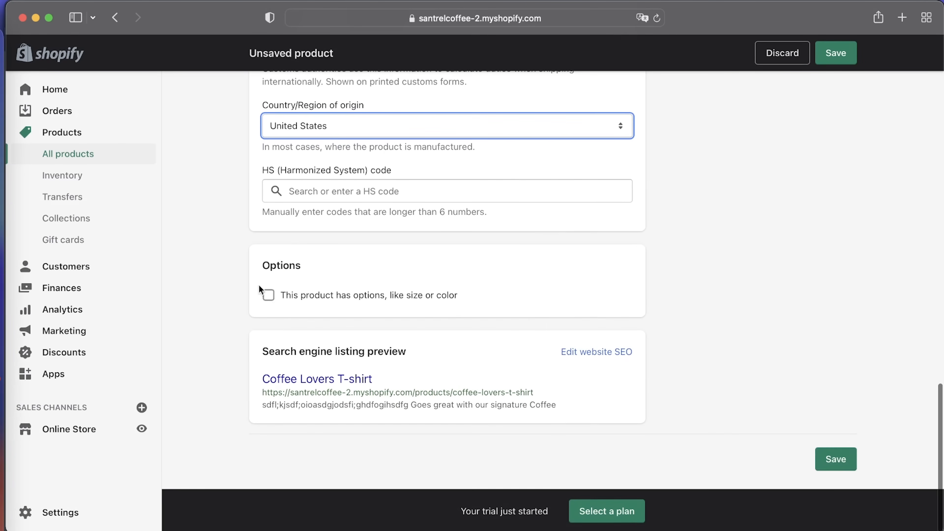
click(268, 295)
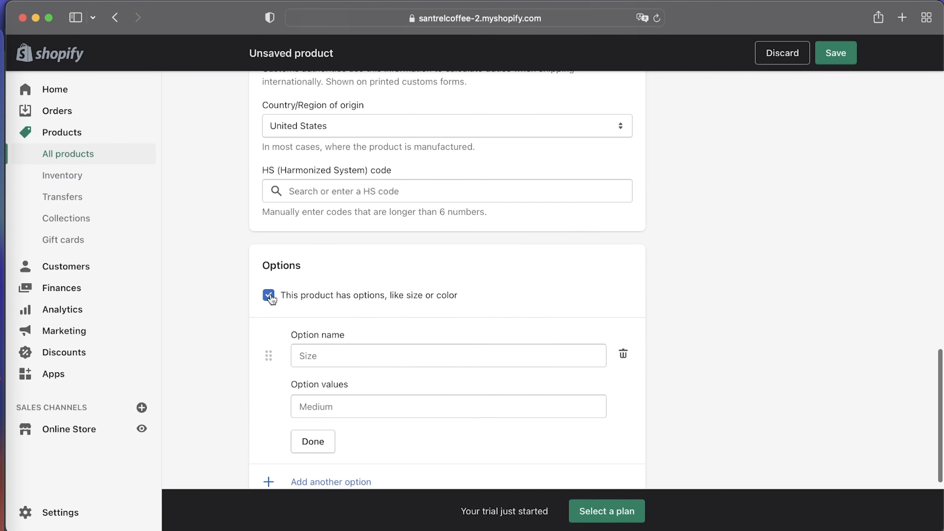
- Create a Size option with values Large, Medium, Small, Extra Small and Extra Large
click(355, 357)
click(341, 390)
scroll(452, 371, down, 3)
click(364, 299)
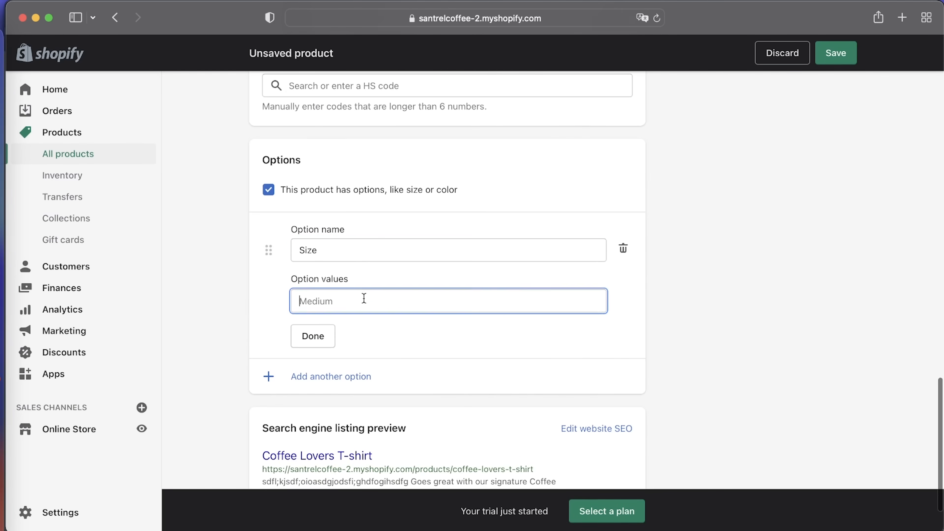
text(Large)
click(300, 327)
text(Medium)
click(300, 353)
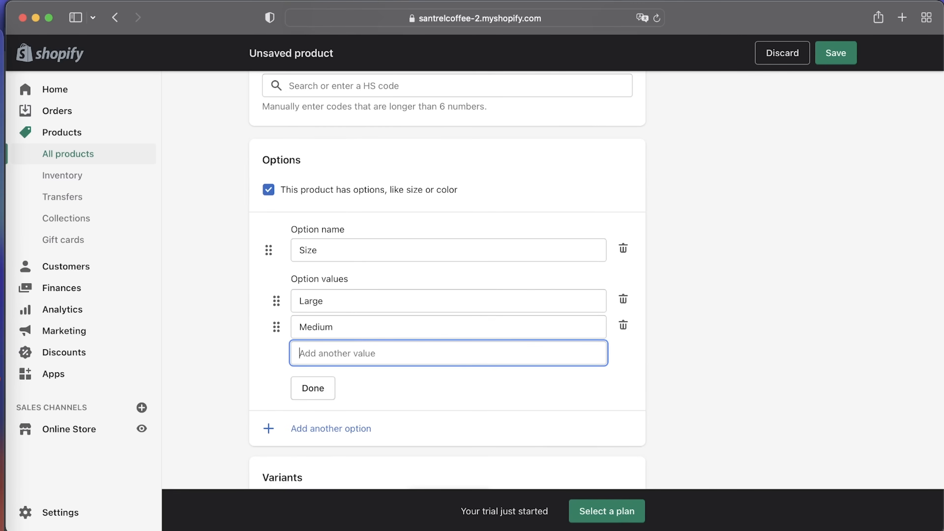
text(Small)
click(300, 379)
text(Extra)
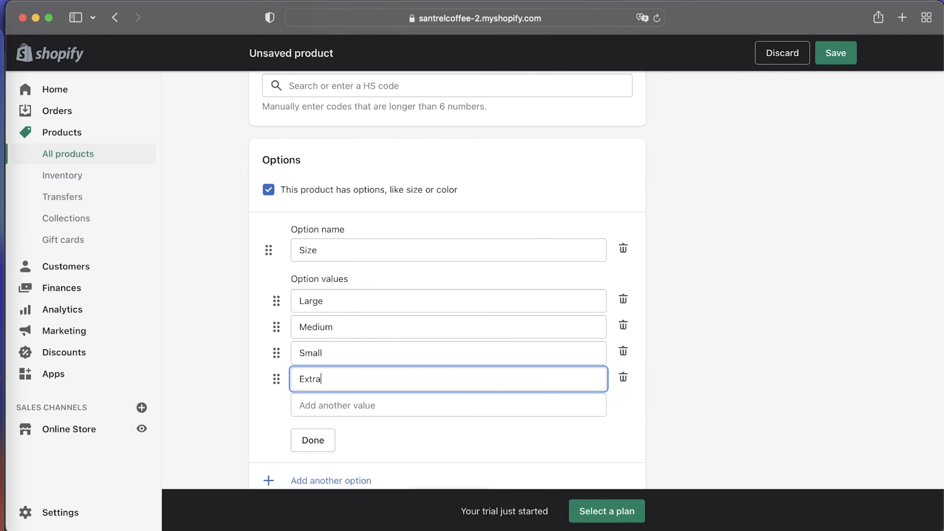
text( Small)
click(299, 405)
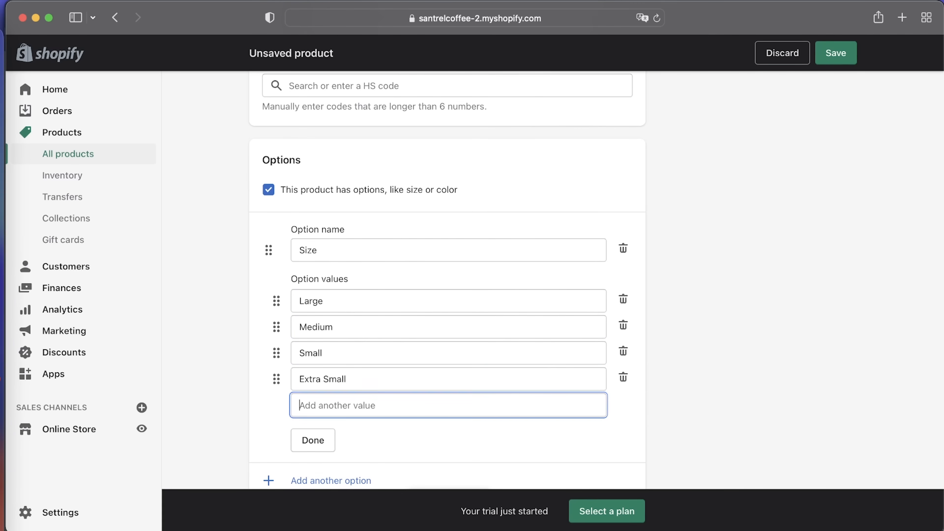
text(Extra Large)
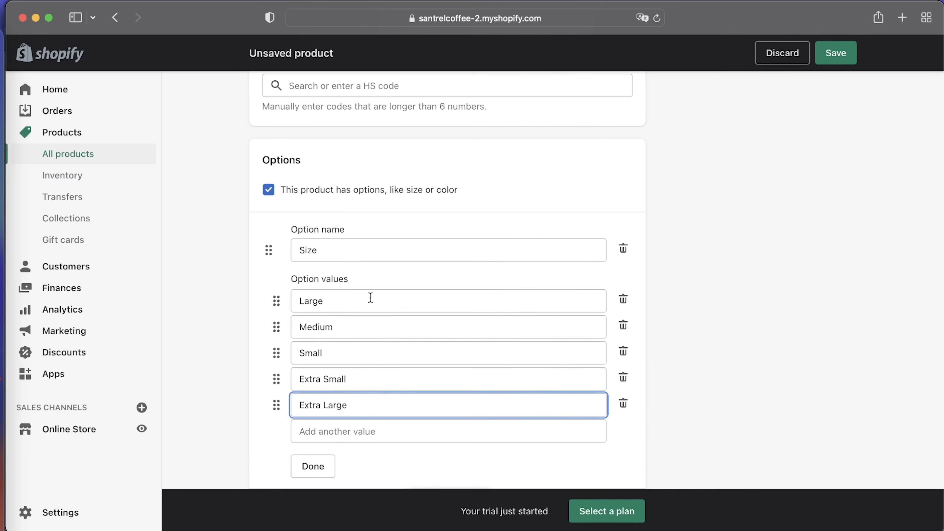
scroll(371, 297, down, 4)
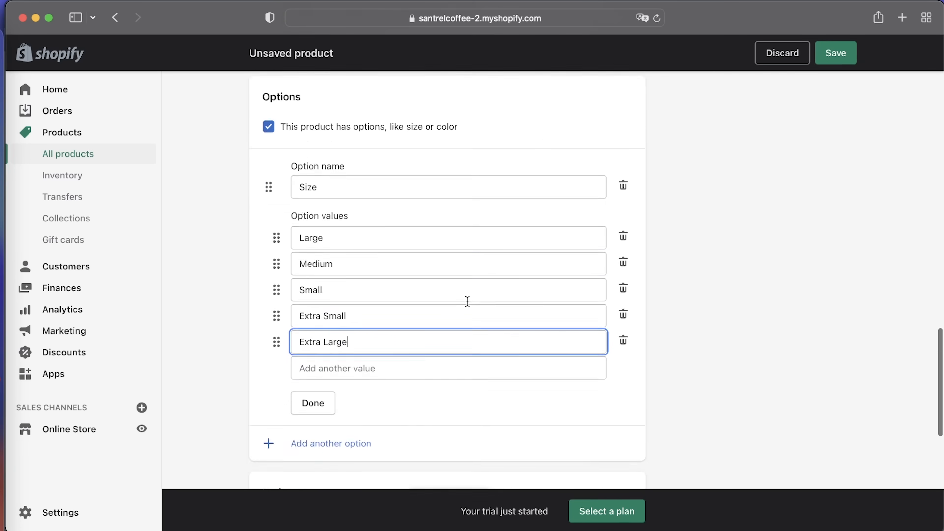
click(318, 328)
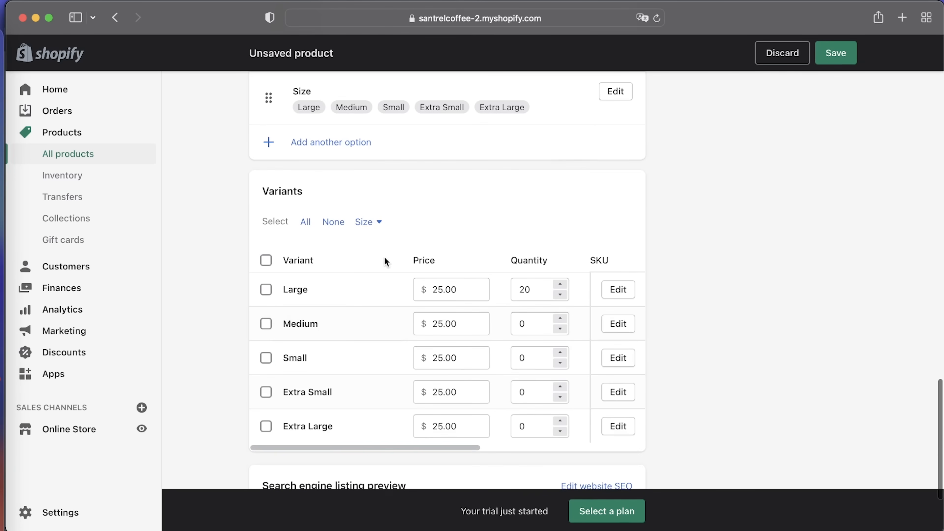
- Add a Color option with values Blue, Black and White
scroll(385, 259, up, 4)
click(328, 286)
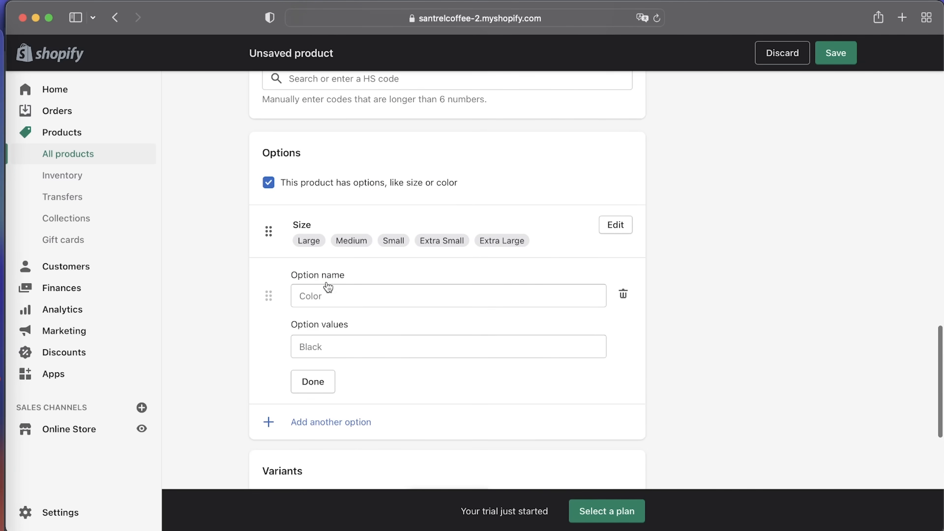
click(351, 297)
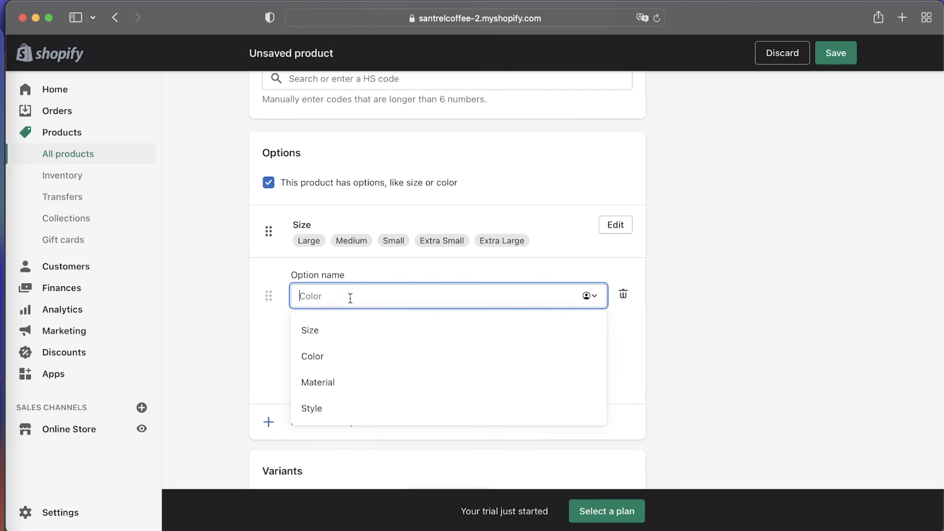
click(316, 356)
click(372, 347)
text(Blue)
key(Return)
text(Black)
key(Return)
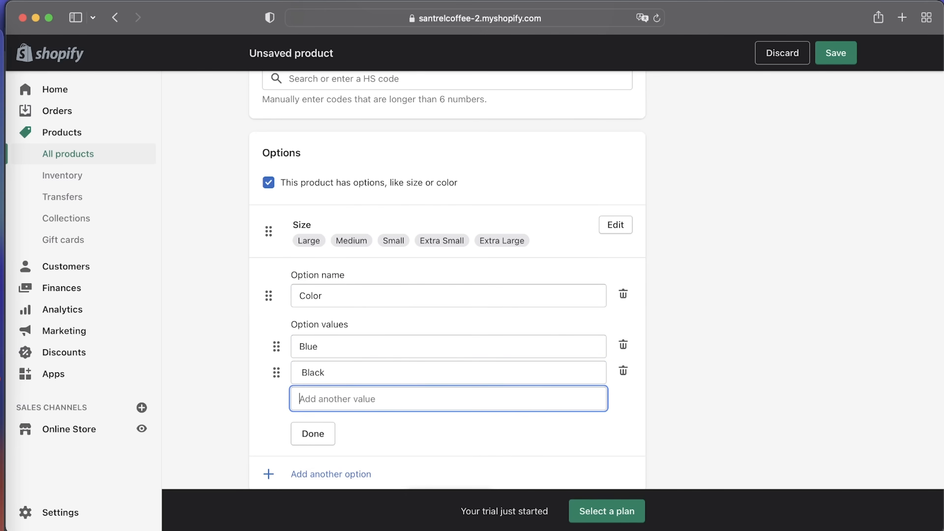
text(Whi)
click(313, 460)
scroll(316, 460, down, 3)
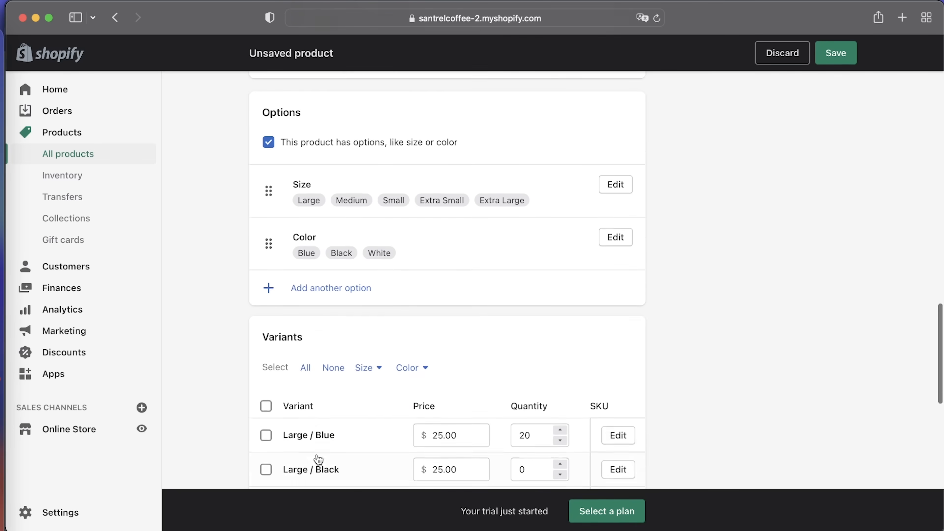
- Add a third product option, Fit, with values Slim, Casual and Loose
click(333, 276)
click(343, 297)
text(Fit)
key(Tab)
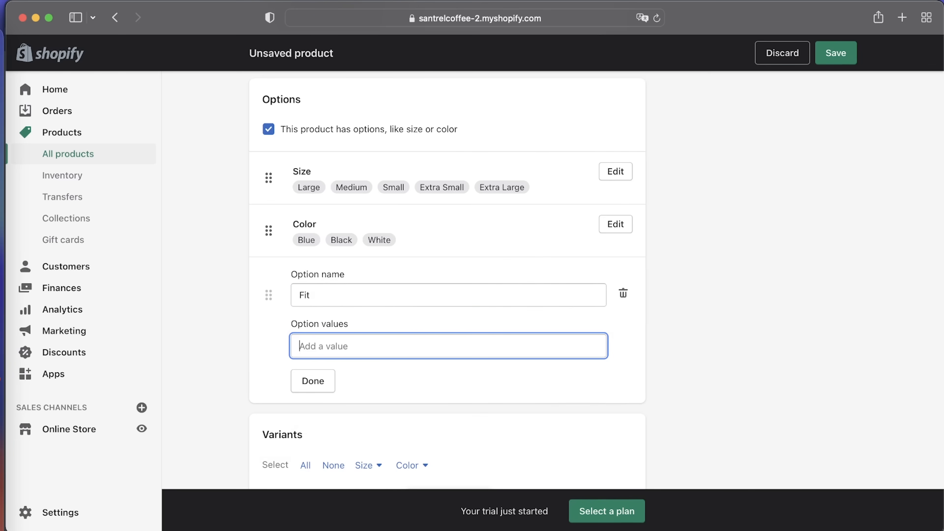
text(Slim)
key(Tab)
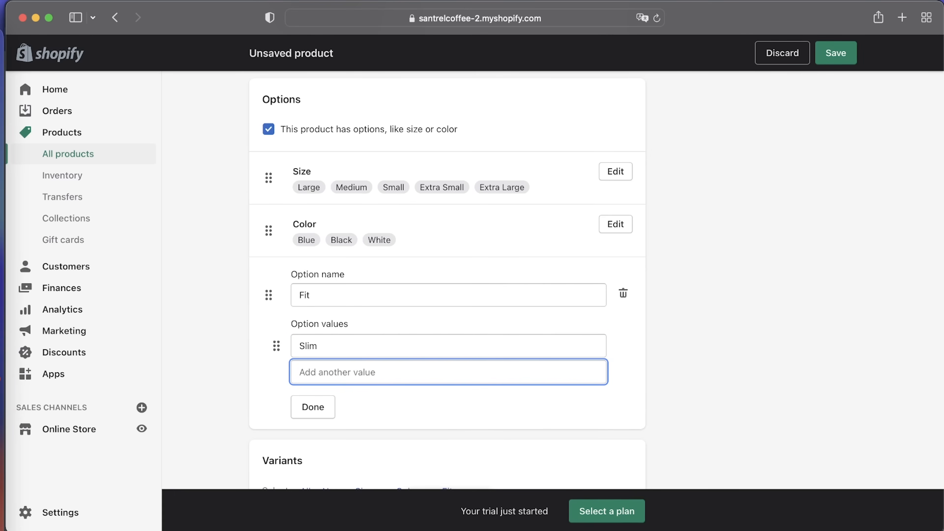
text(Casual)
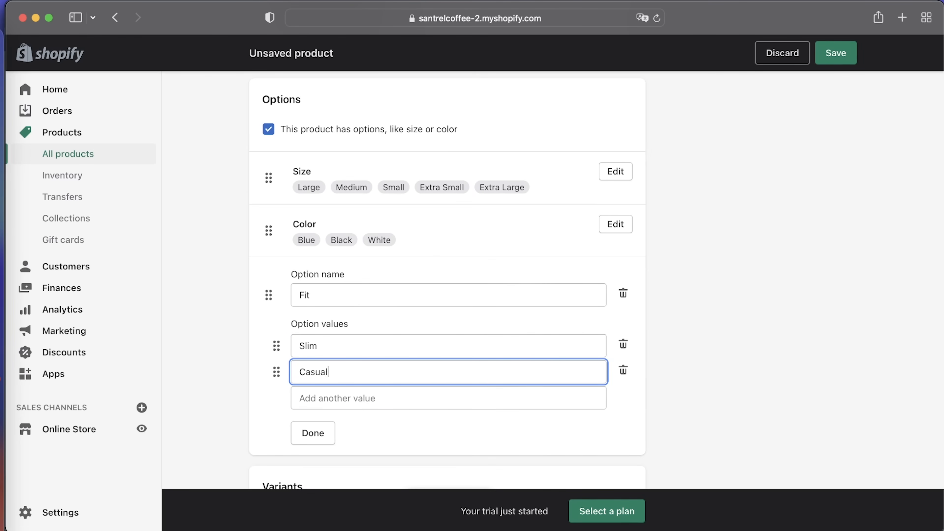
key(Tab)
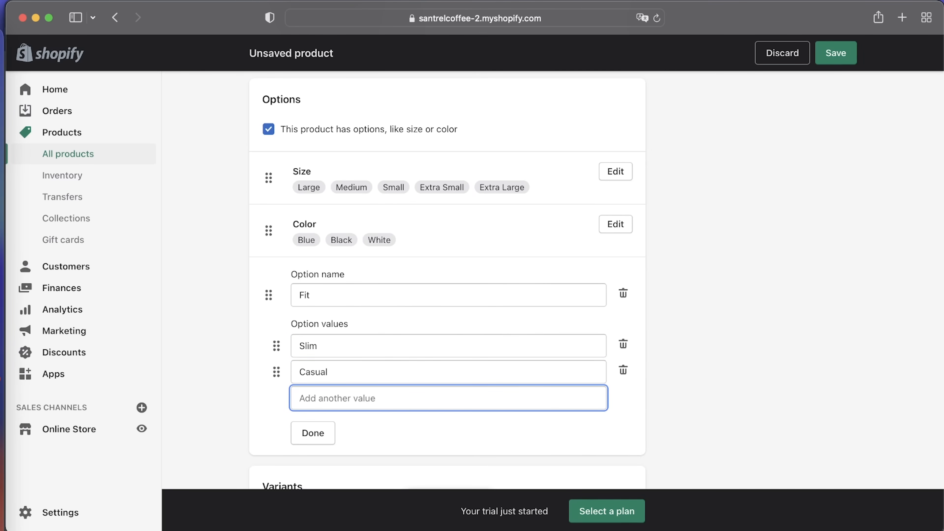
text(Lo)
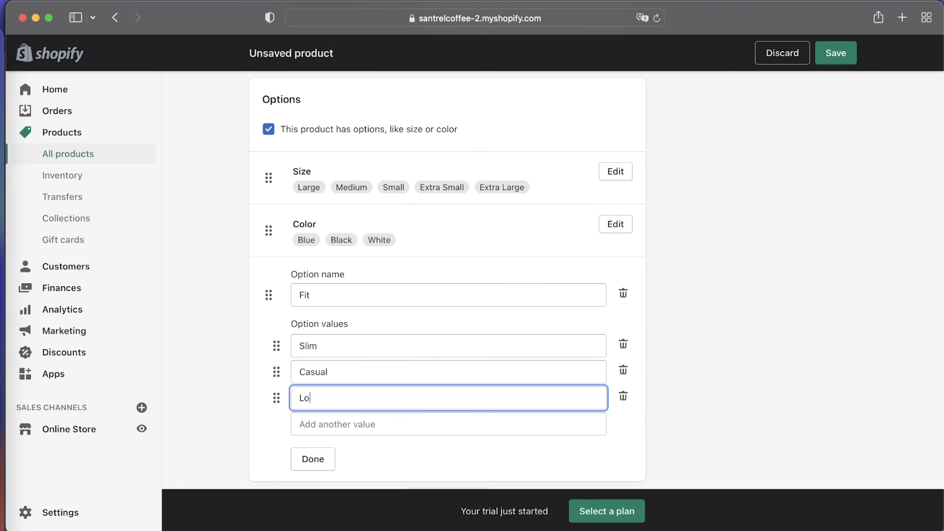
text(ose)
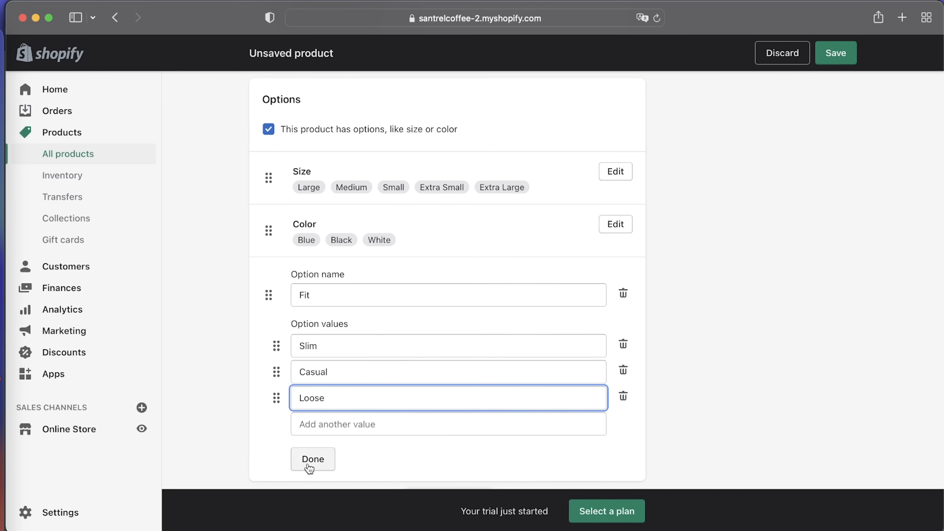
click(308, 465)
- Scroll through the Variants table to review the new size, color and fit combinations
scroll(530, 332, down, 5)
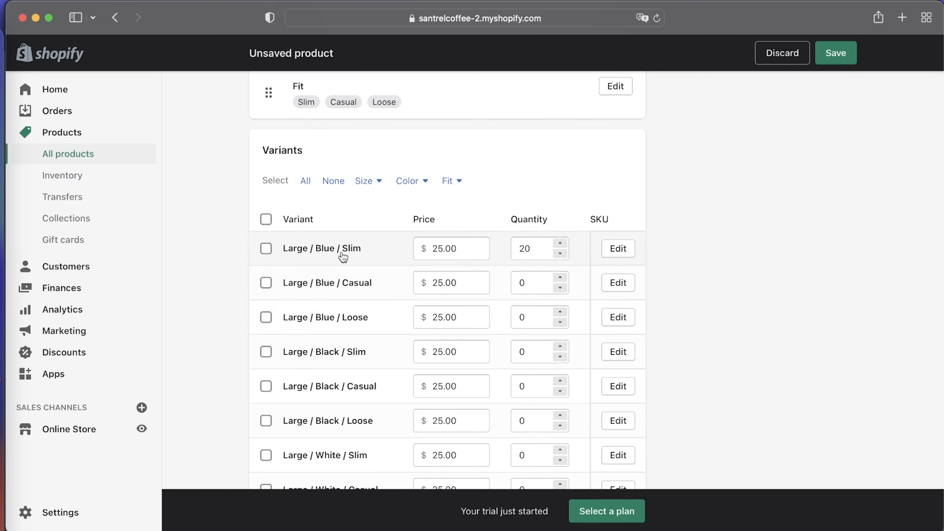
scroll(303, 405, down, 14)
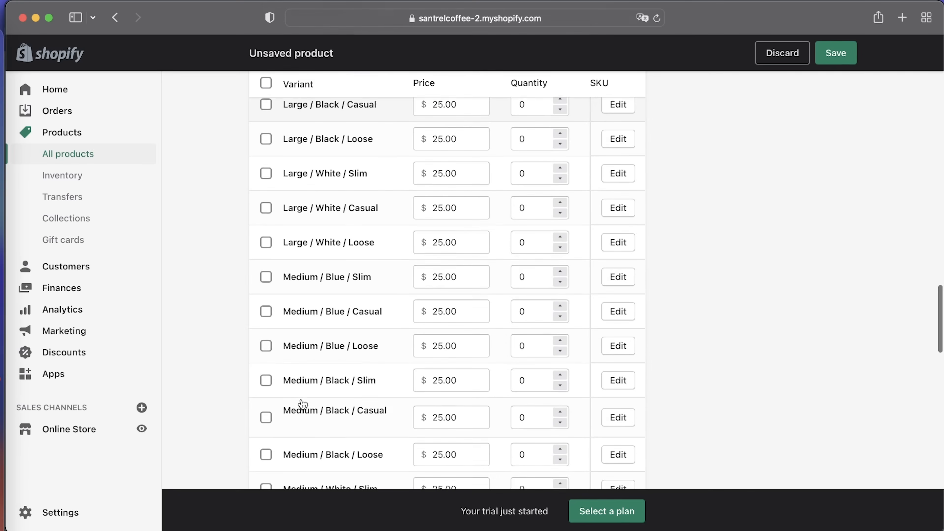
scroll(313, 387, up, 16)
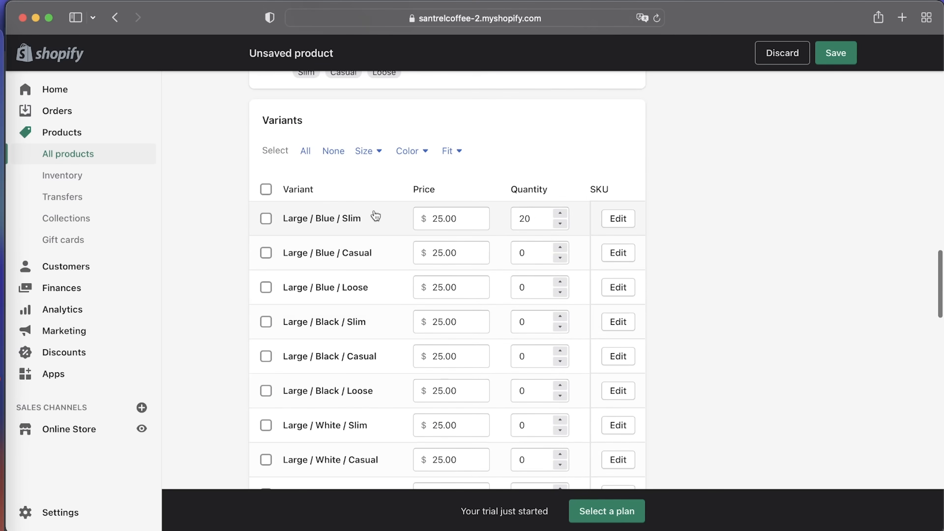
scroll(464, 317, up, 5)
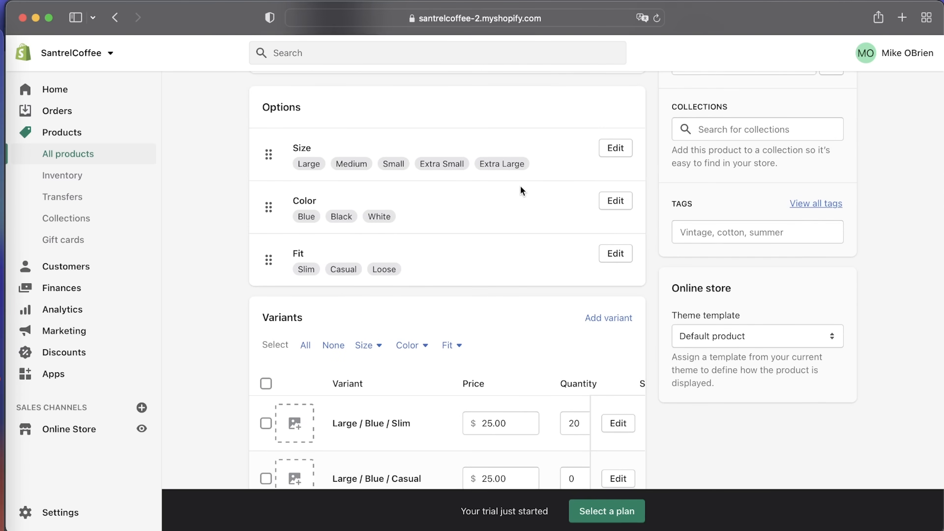
scroll(521, 189, down, 20)
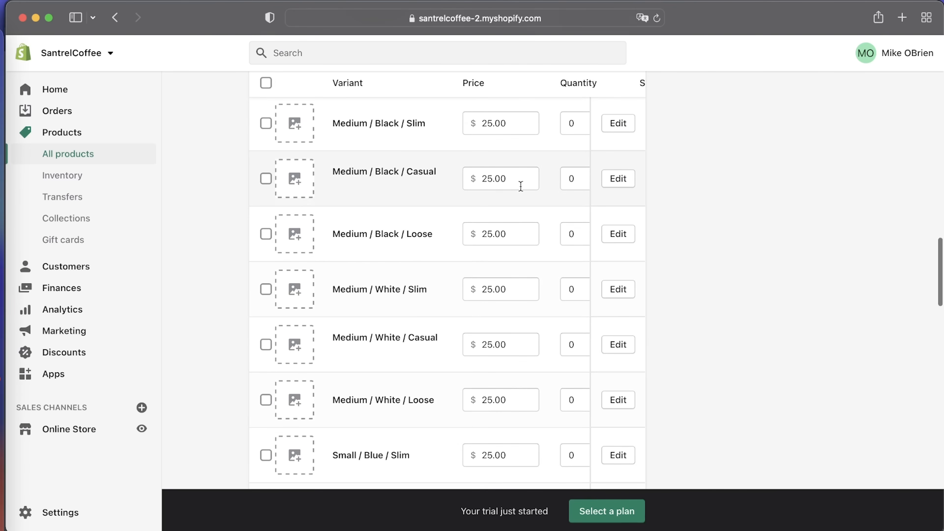
scroll(521, 186, right, 5)
scroll(515, 316, up, 20)
scroll(506, 296, down, 8)
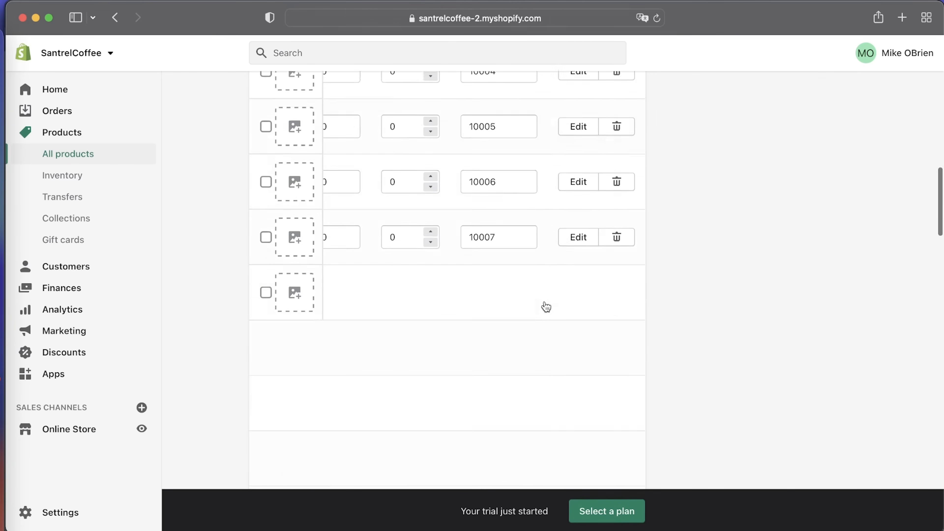
scroll(546, 307, down, 20)
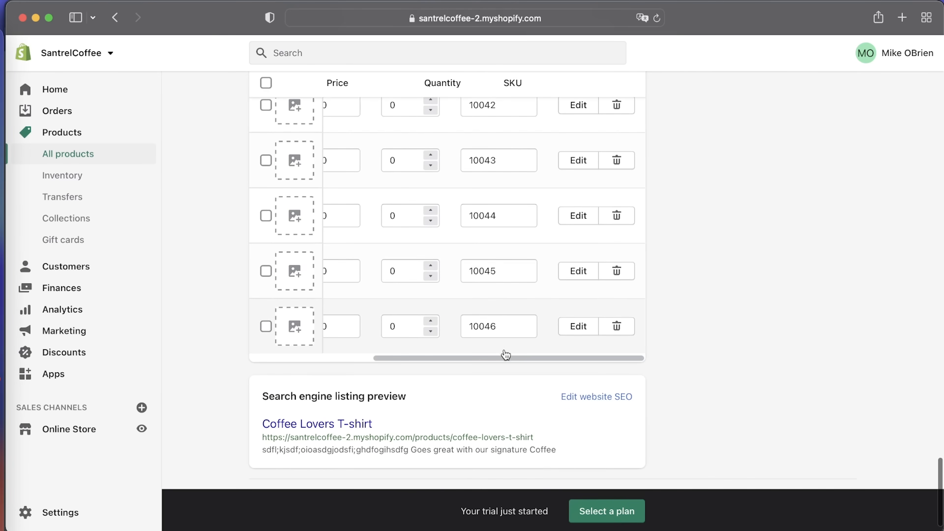
scroll(511, 343, up, 20)
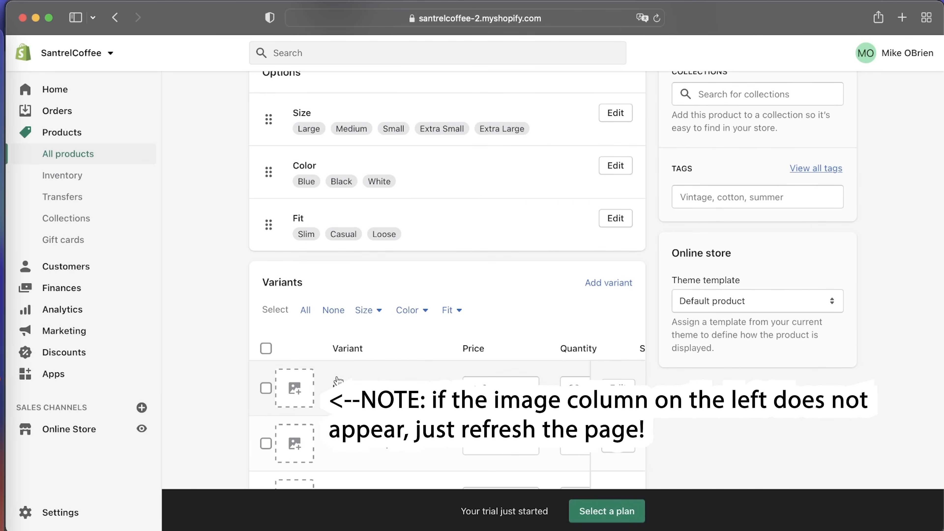
scroll(338, 379, down, 3)
scroll(337, 380, down, 3)
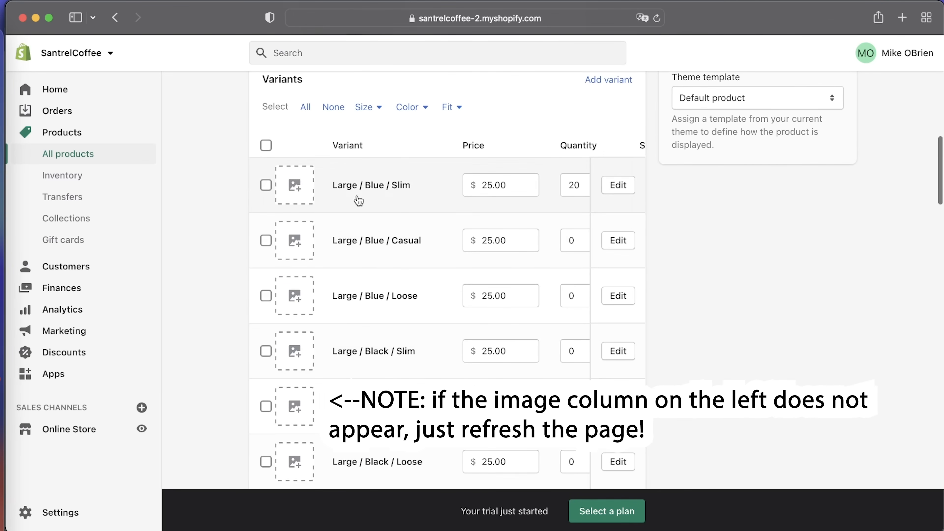
scroll(407, 257, up, 7)
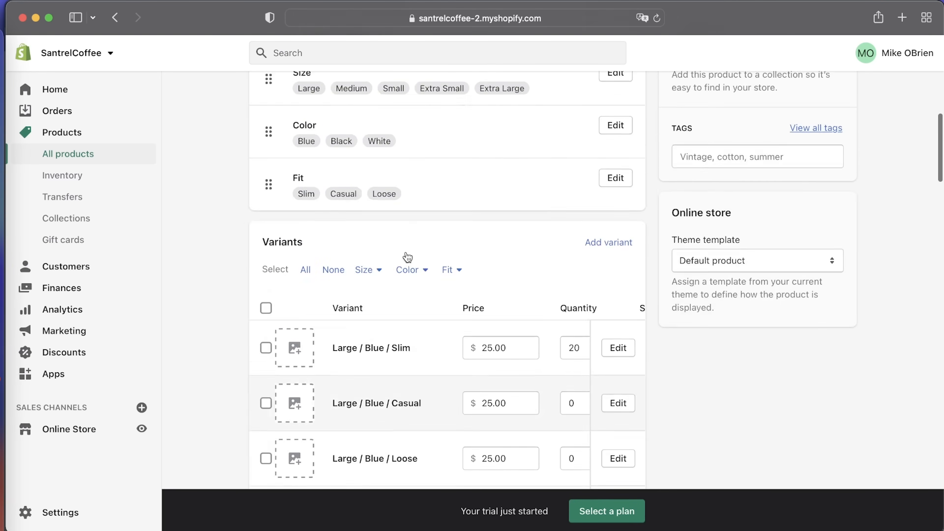
scroll(406, 256, down, 2)
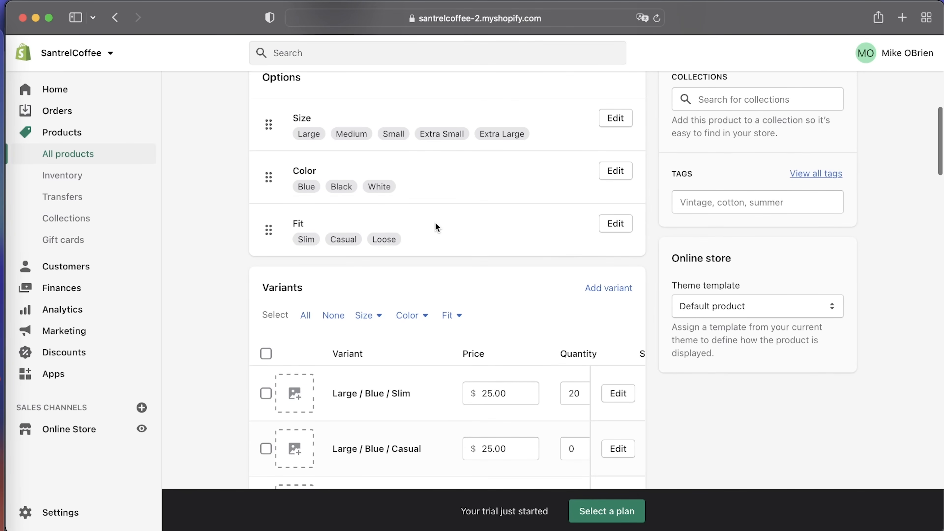
- Delete the Fit option so only Size and Color variants remain
click(612, 224)
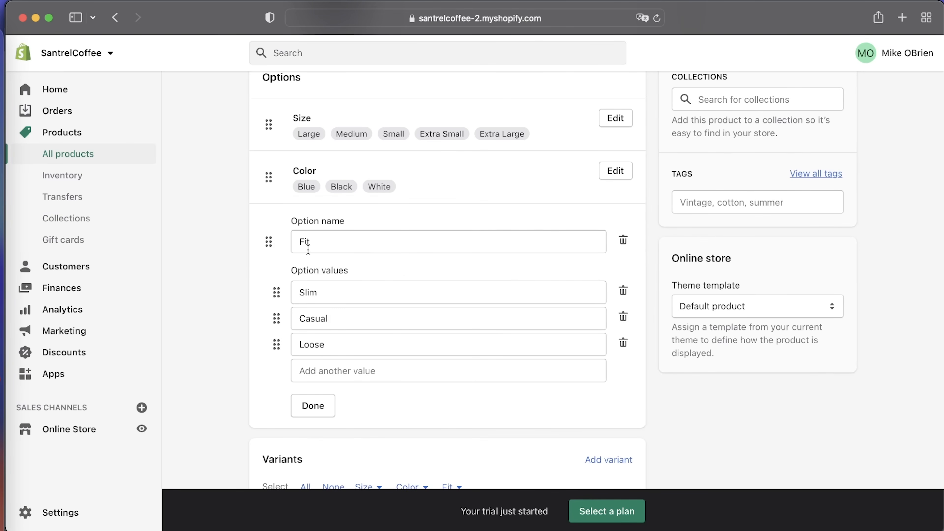
click(623, 240)
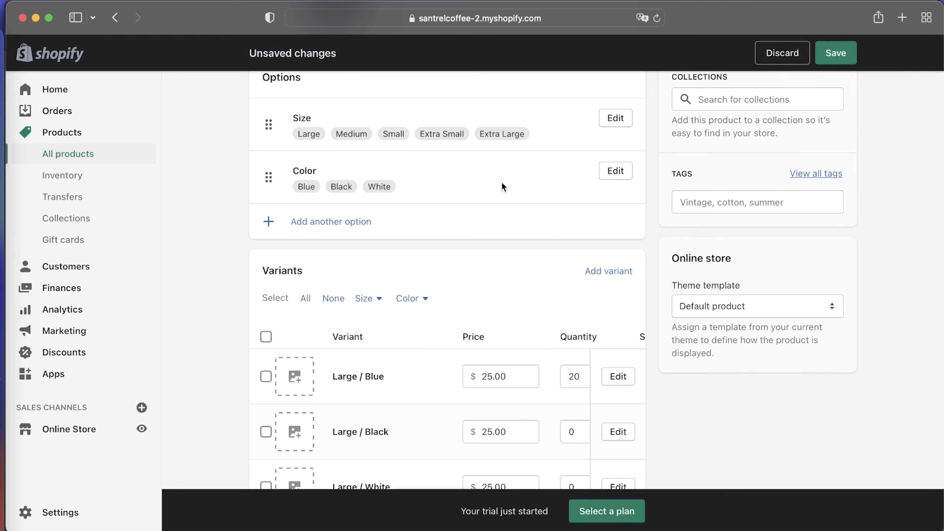
scroll(518, 237, down, 3)
scroll(402, 332, down, 6)
scroll(402, 334, down, 2)
scroll(402, 335, up, 3)
scroll(402, 335, right, 5)
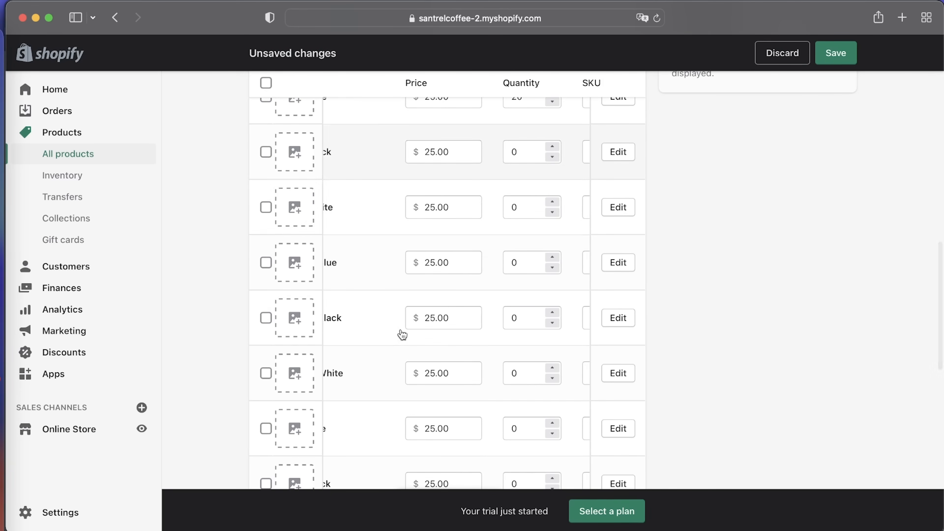
- Select all 15 variants and bring up the More actions bulk list
scroll(489, 226, up, 4)
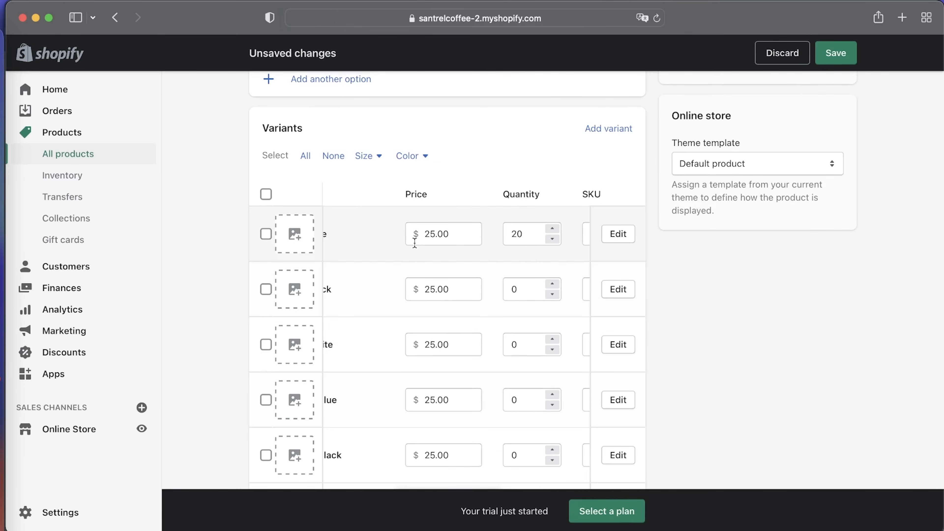
scroll(451, 305, left, 3)
click(267, 195)
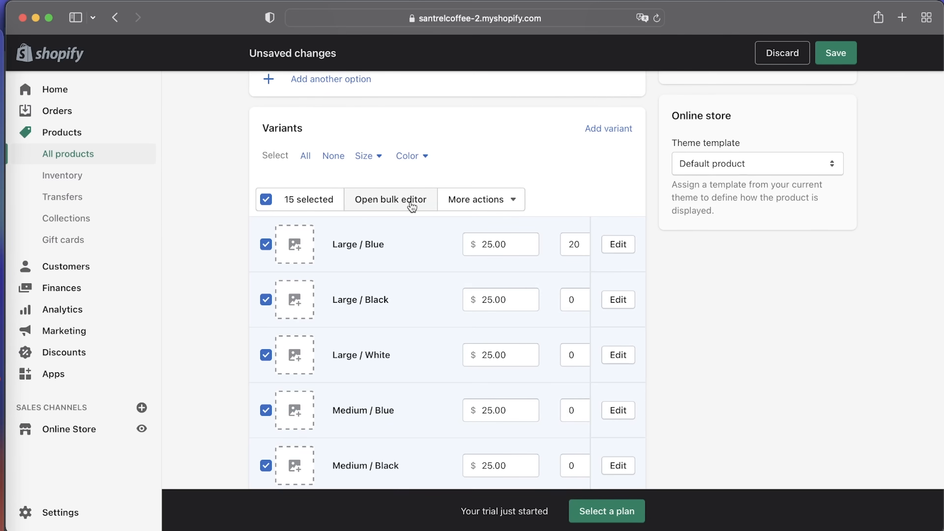
click(465, 202)
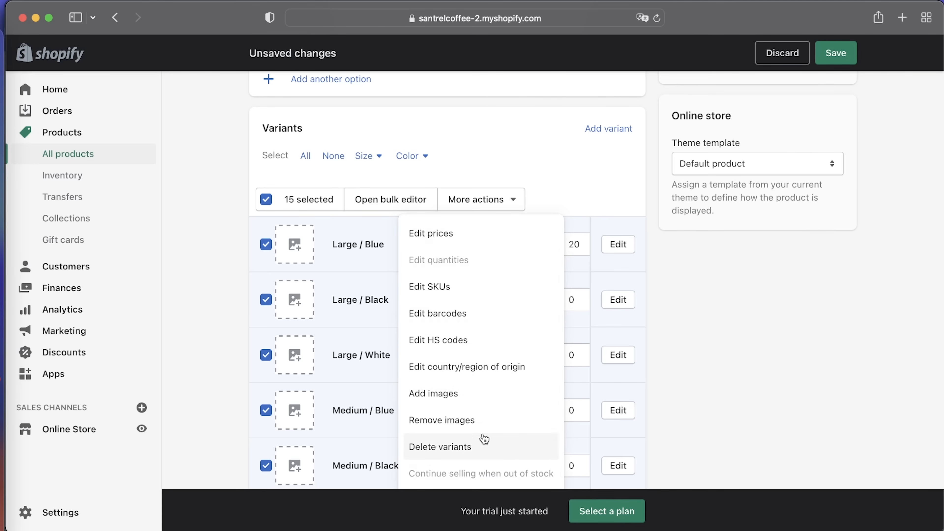
- Set every variant's price to 27.00, with Large / Blue at 27.50
click(478, 234)
click(456, 134)
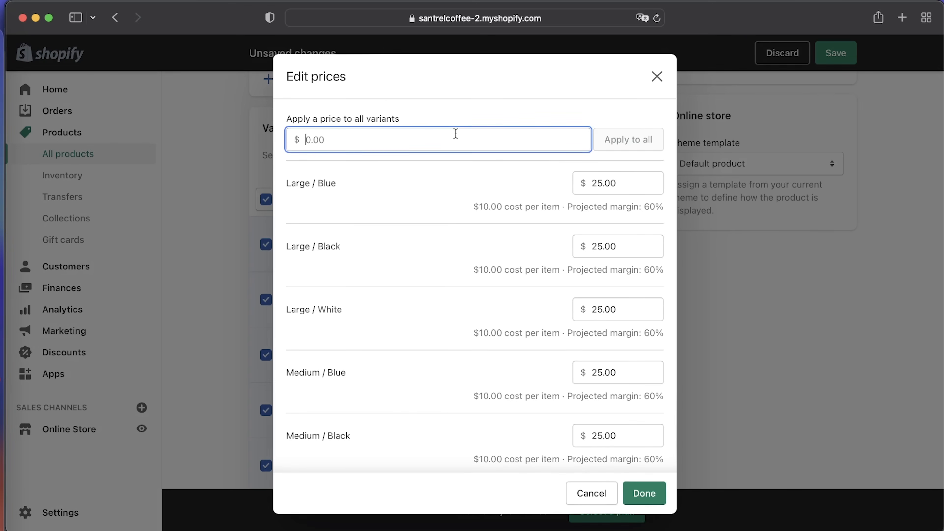
text(27)
click(609, 139)
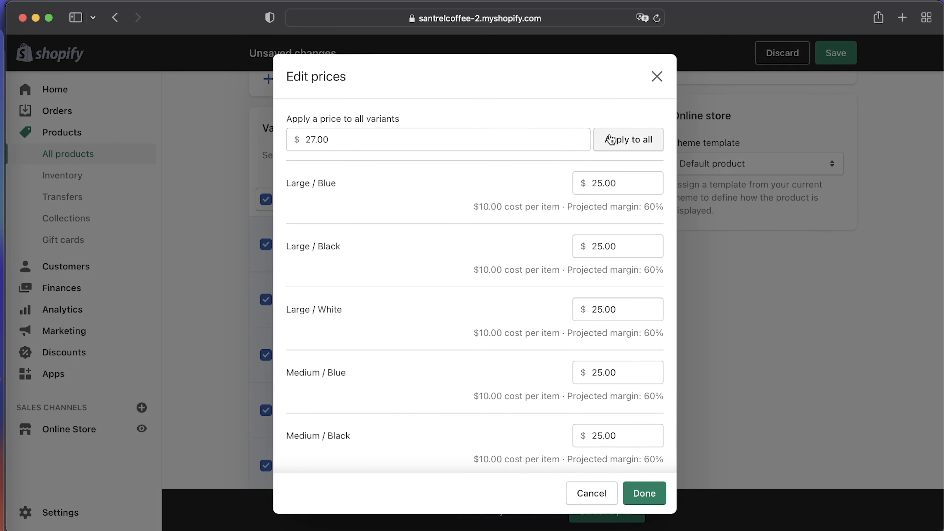
click(627, 184)
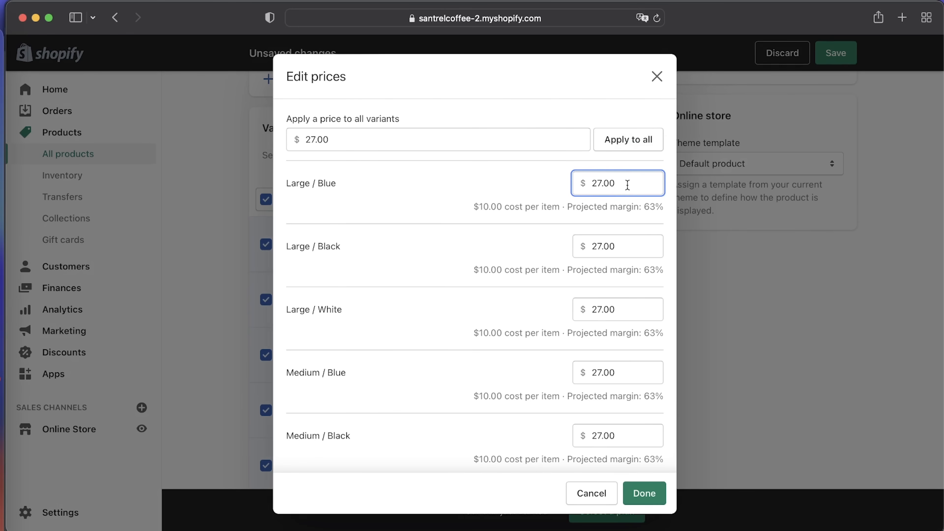
text(50)
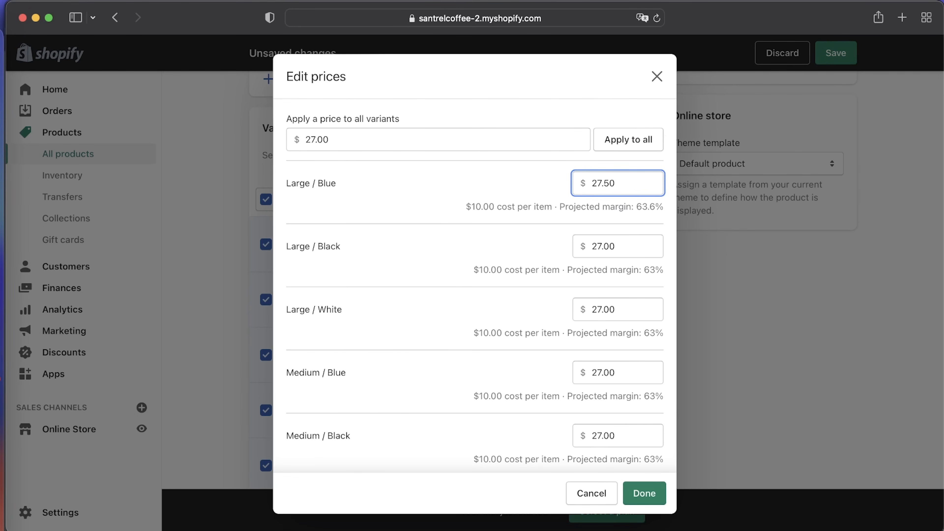
click(640, 494)
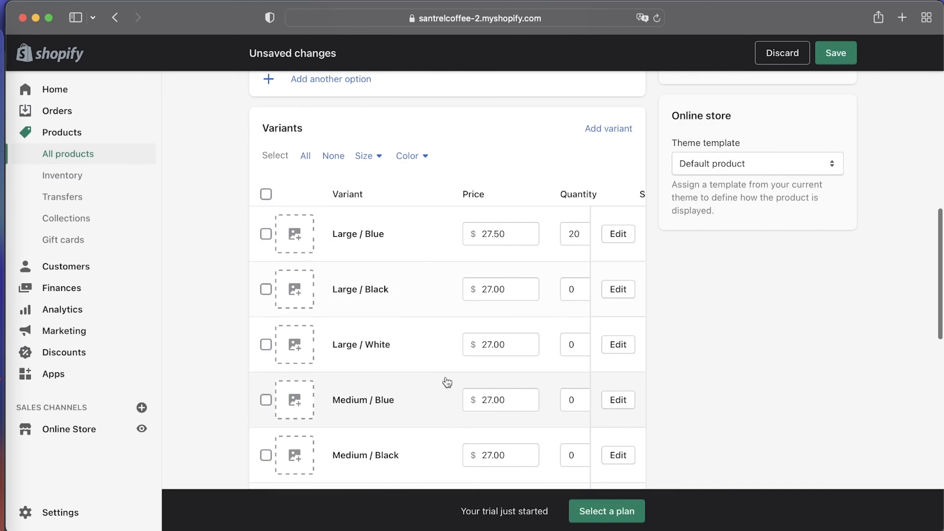
- Save the T-shirt product, confirming the save despite the deleted Fit variants
scroll(448, 382, down, 3)
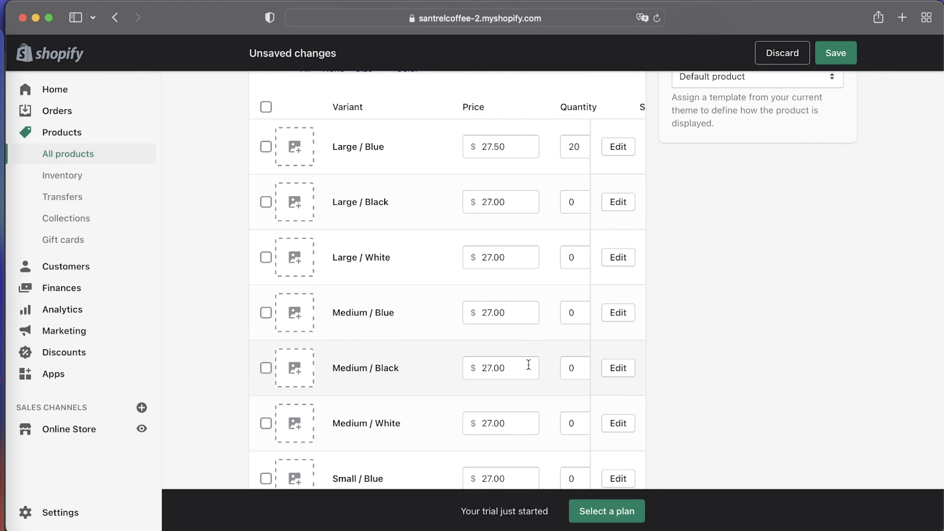
scroll(413, 353, down, 3)
scroll(413, 352, up, 7)
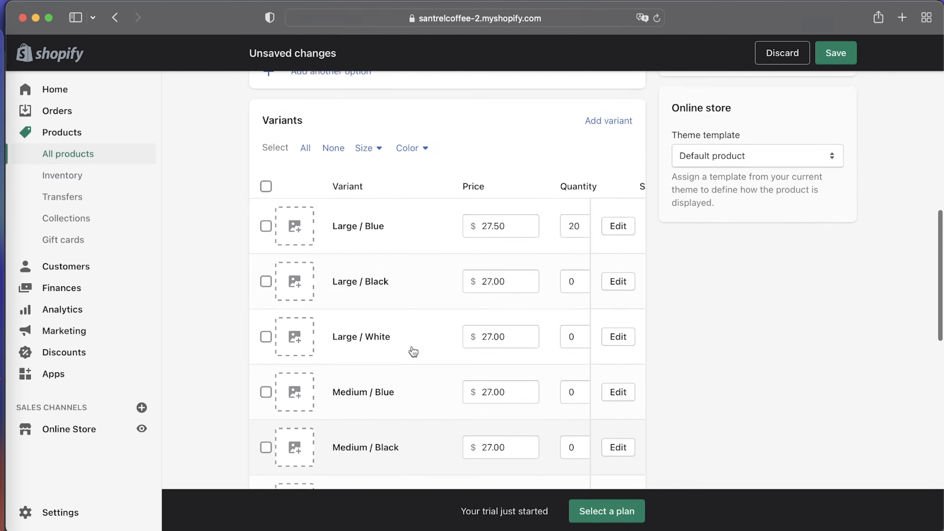
click(266, 205)
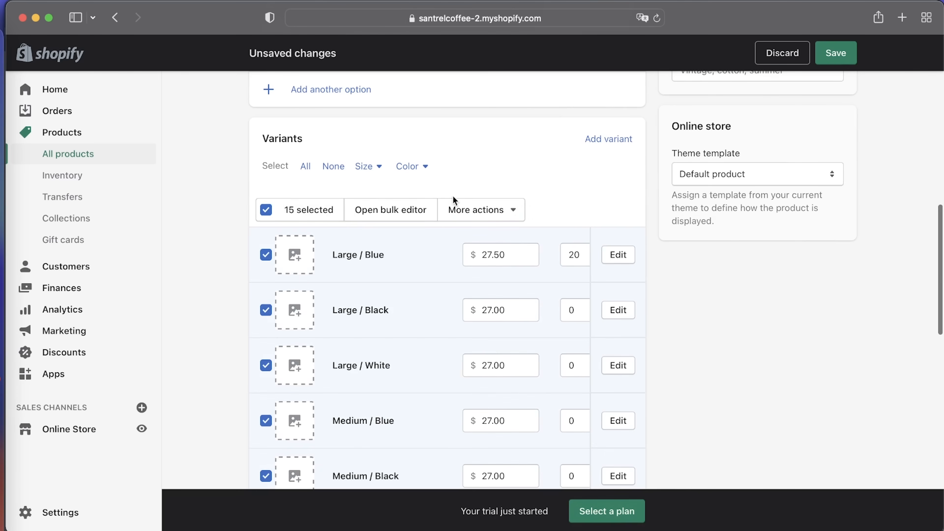
click(394, 215)
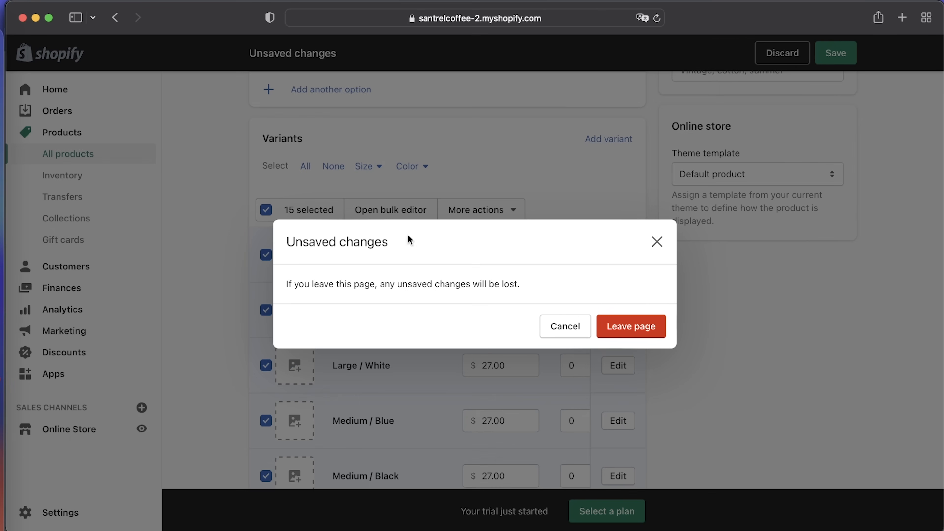
click(565, 330)
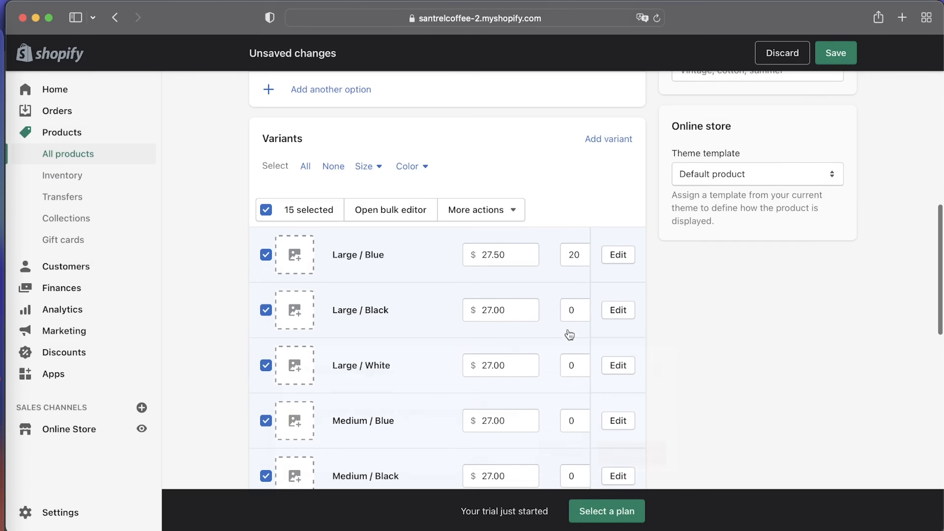
click(837, 56)
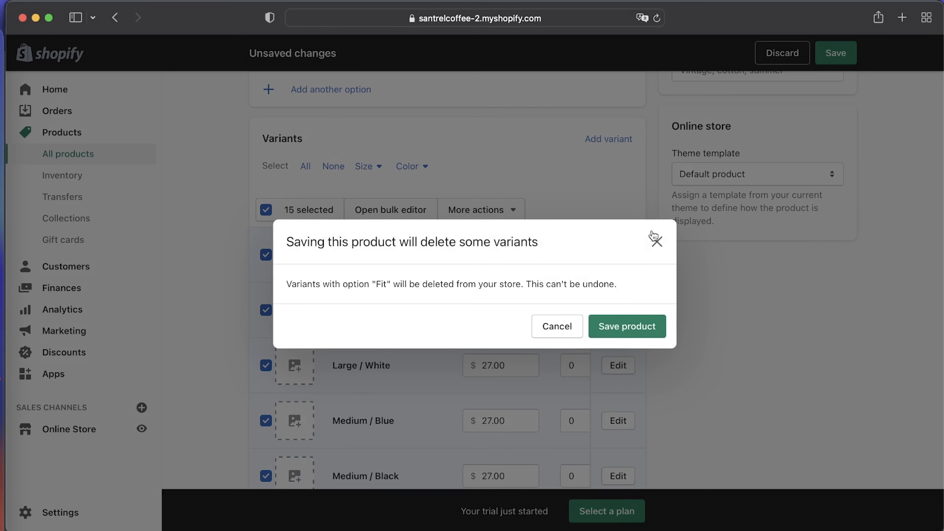
click(624, 331)
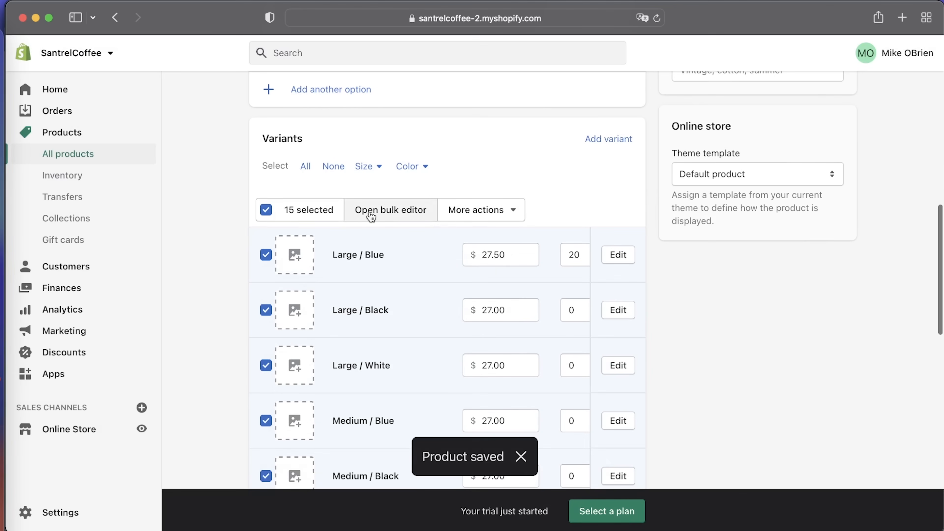
- Open the selected variants in the bulk editor and review their SKUs and fields
click(370, 211)
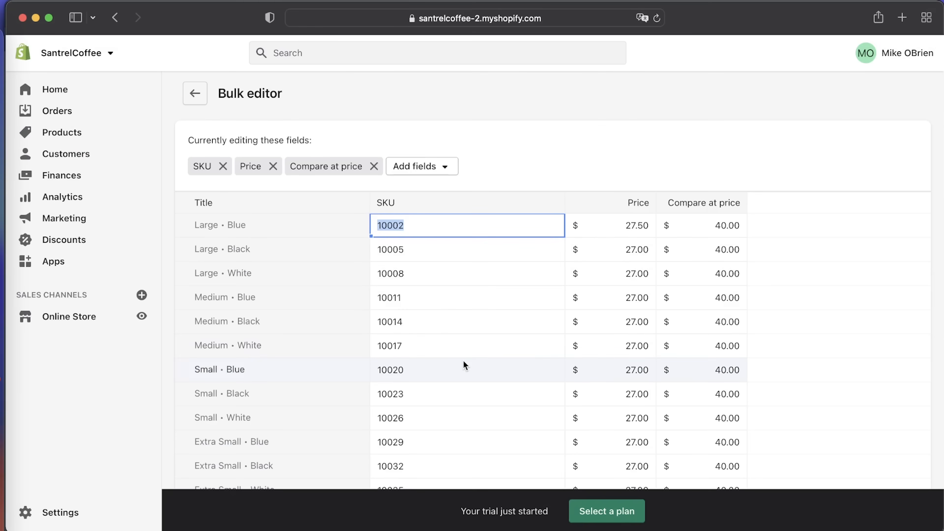
scroll(464, 361, down, 3)
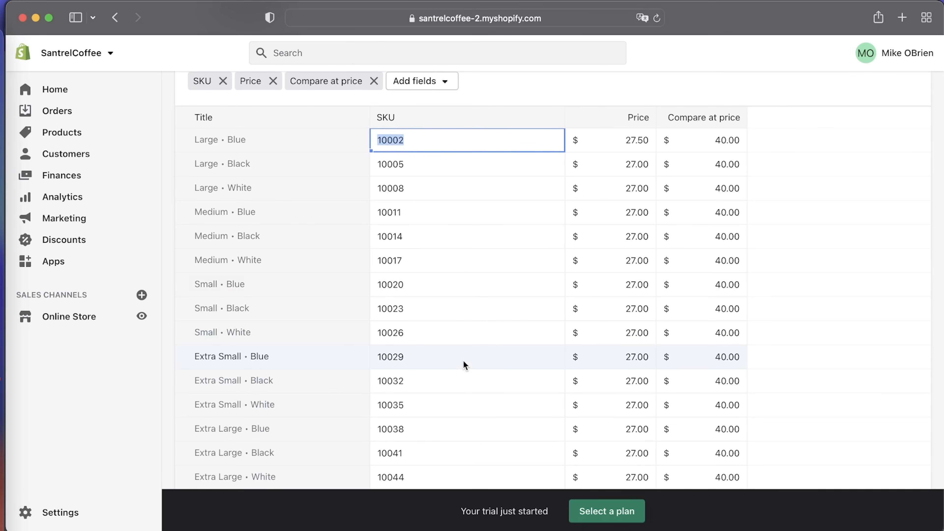
scroll(543, 358, down, 6)
scroll(723, 266, up, 6)
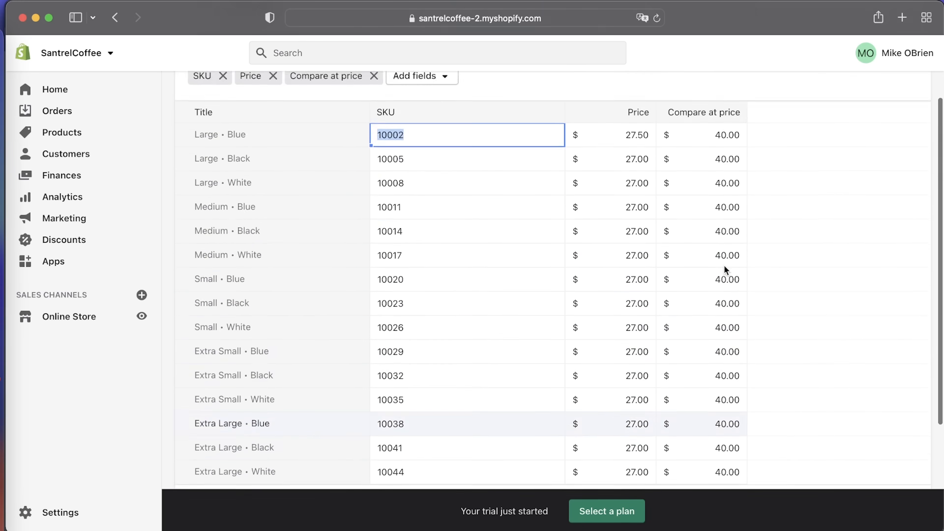
scroll(724, 265, up, 3)
scroll(461, 305, down, 3)
click(452, 310)
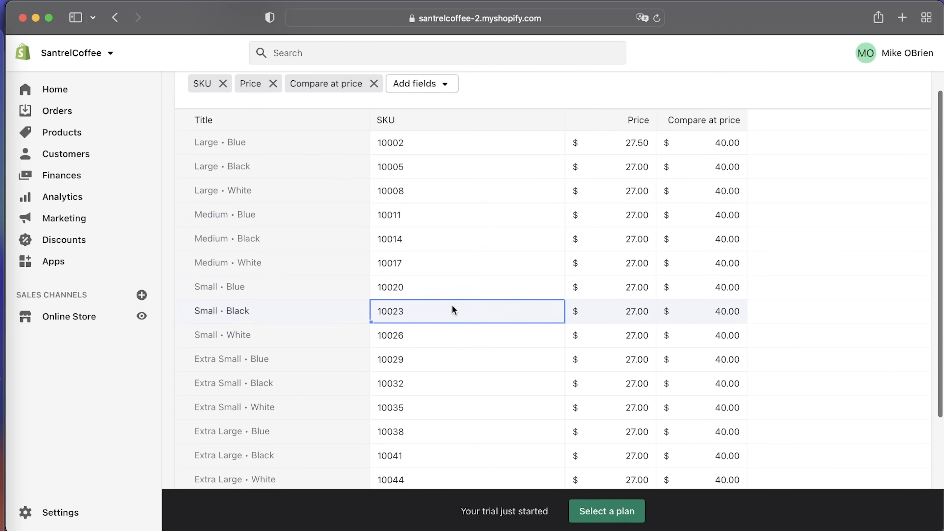
scroll(481, 244, up, 3)
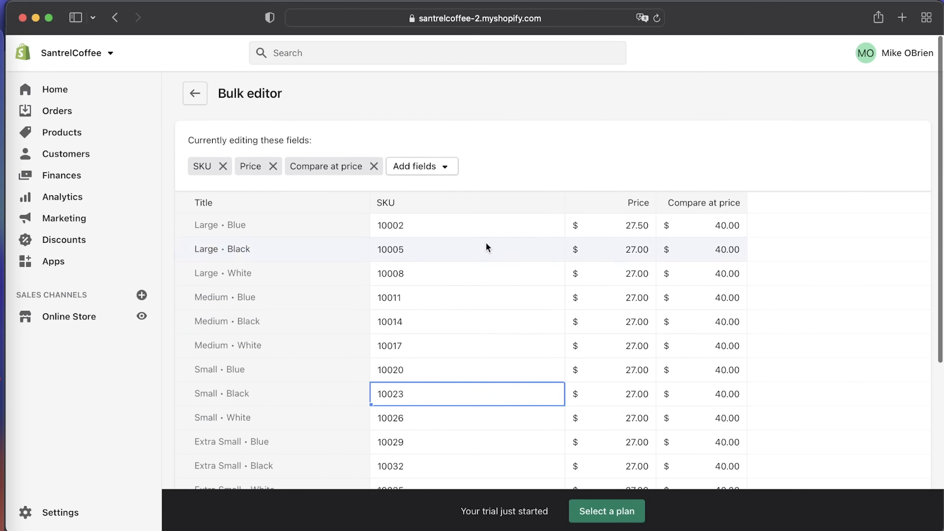
- Add a Cost per item column, then return to the Coffee Lovers T-shirt page
click(420, 168)
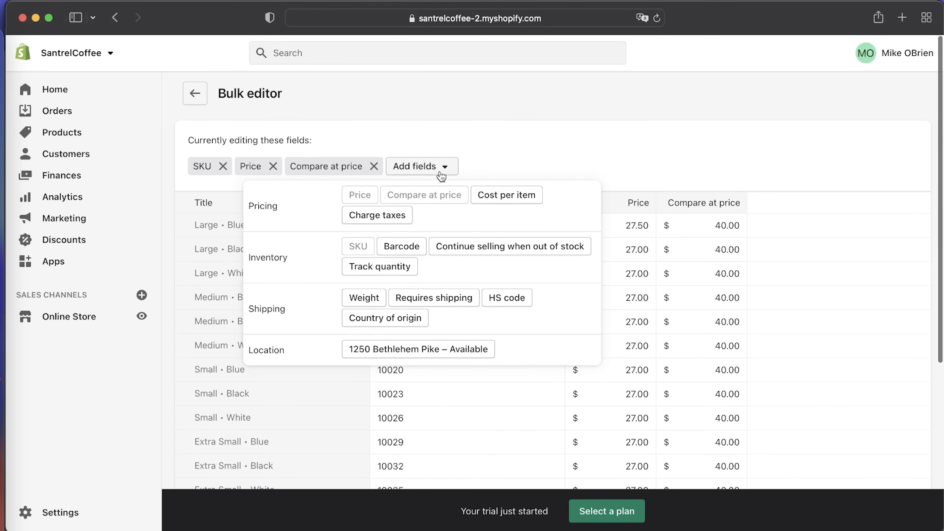
click(502, 195)
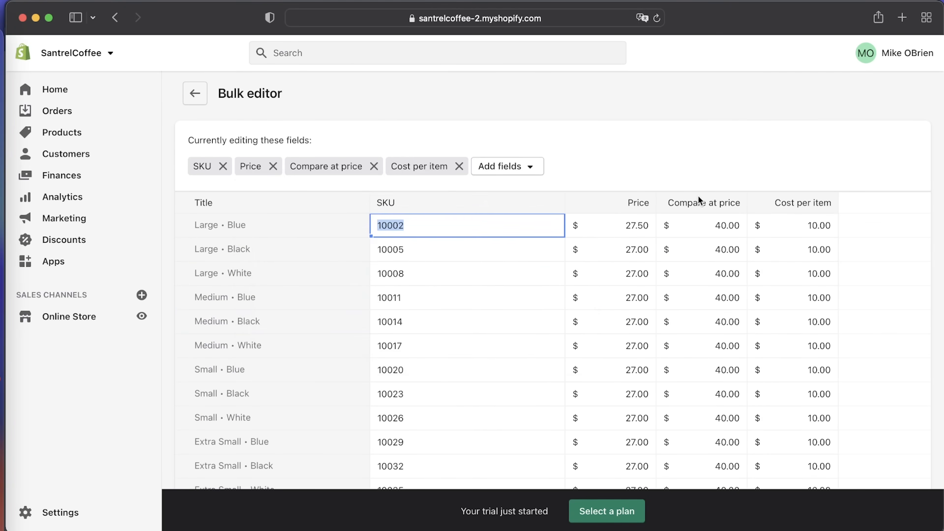
scroll(428, 331, down, 5)
scroll(428, 333, up, 5)
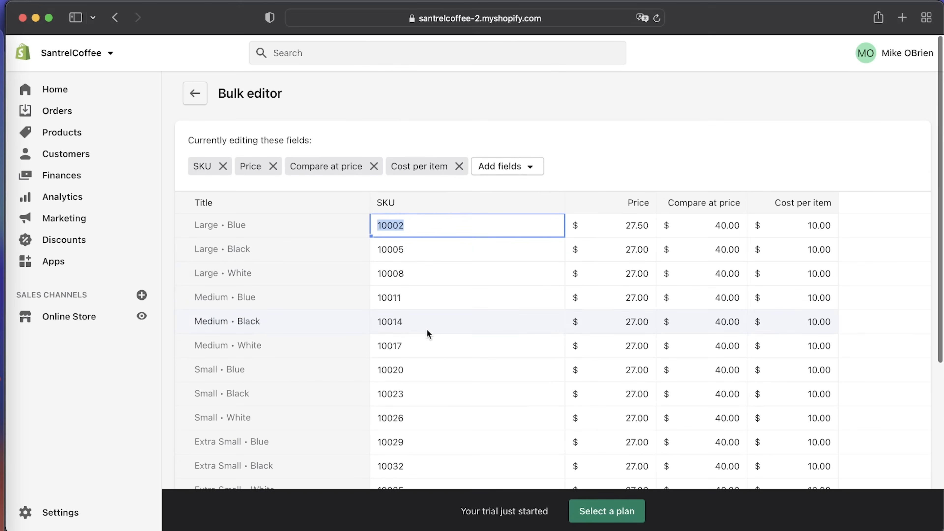
click(194, 96)
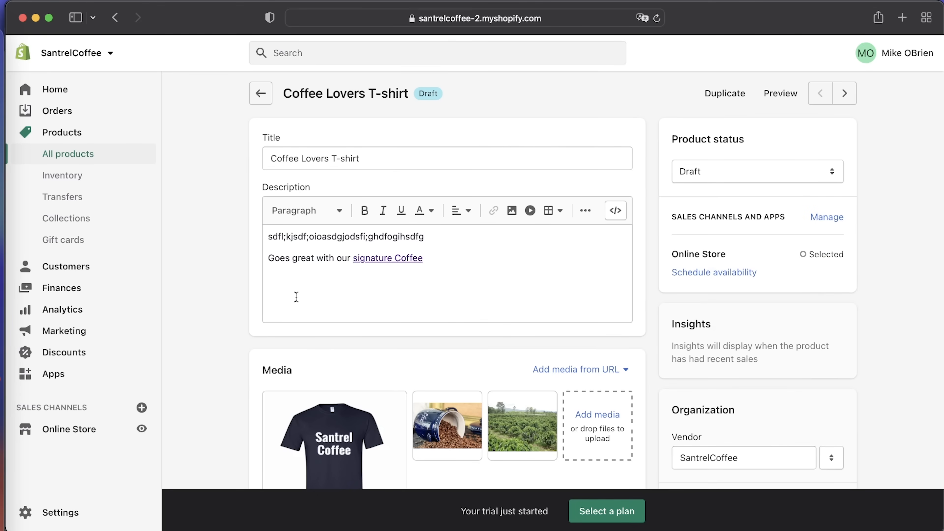
- Assign the Santrel Coffee T-shirt photo as the Medium / Blue variant image
scroll(296, 296, down, 15)
scroll(296, 296, down, 1)
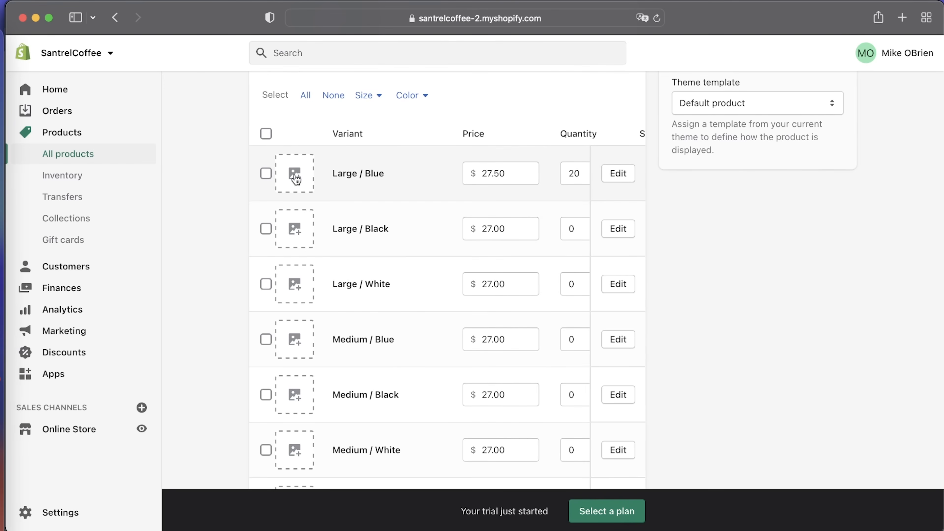
scroll(295, 179, down, 4)
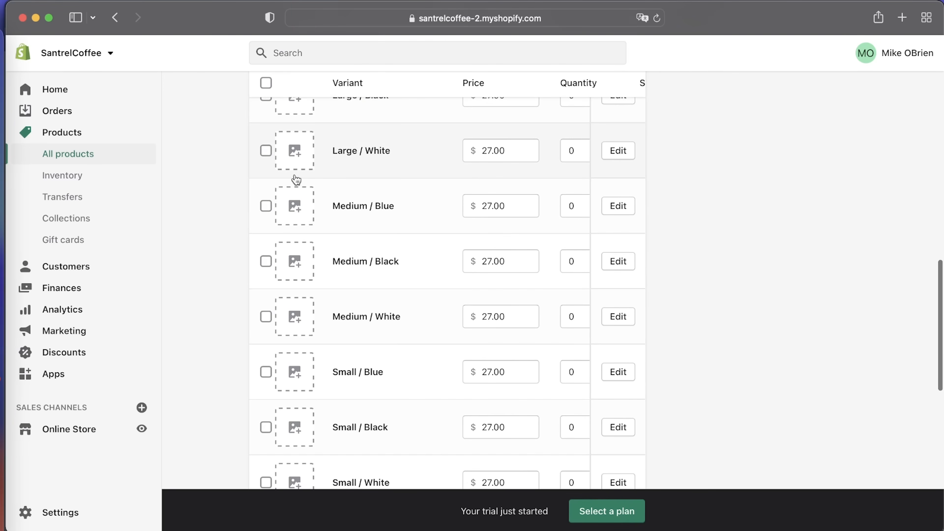
scroll(296, 180, up, 5)
scroll(296, 180, up, 10)
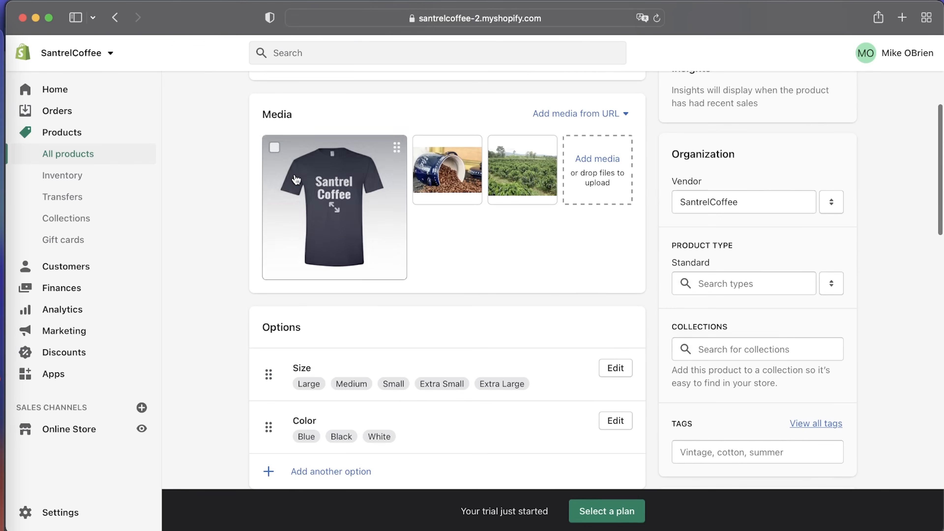
scroll(253, 279, down, 13)
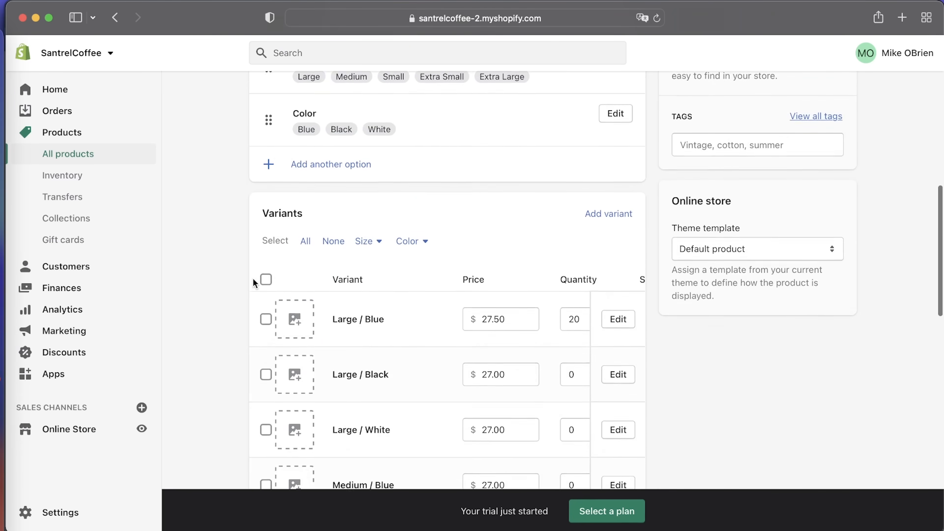
click(296, 250)
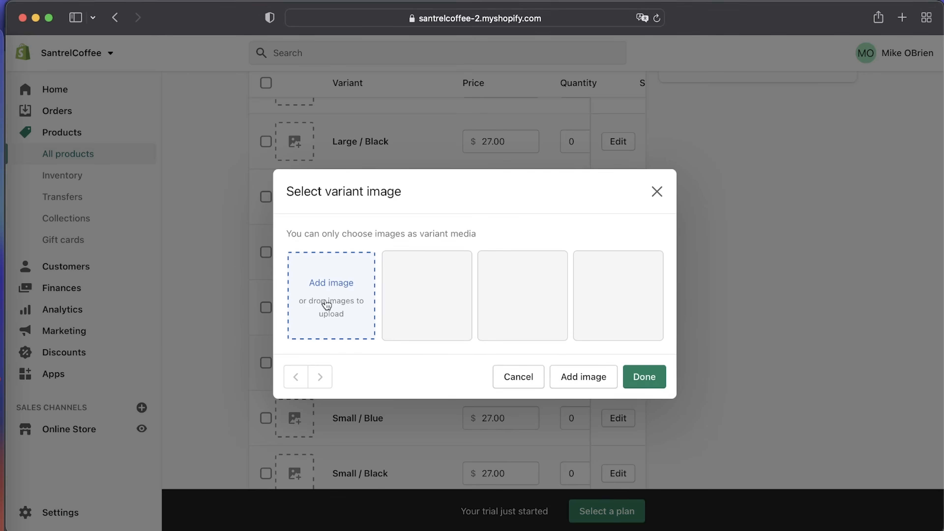
click(452, 323)
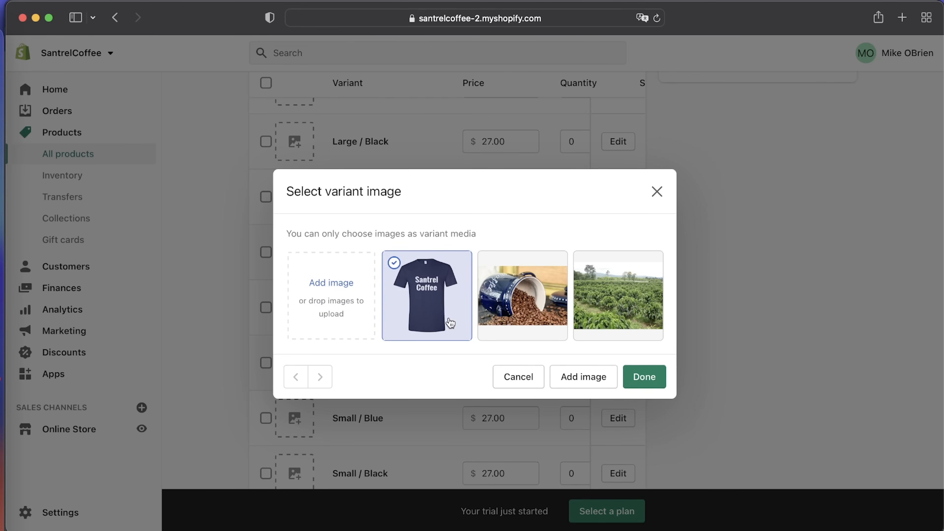
click(644, 376)
- Save the T-shirt product and return to All products
scroll(327, 410, down, 15)
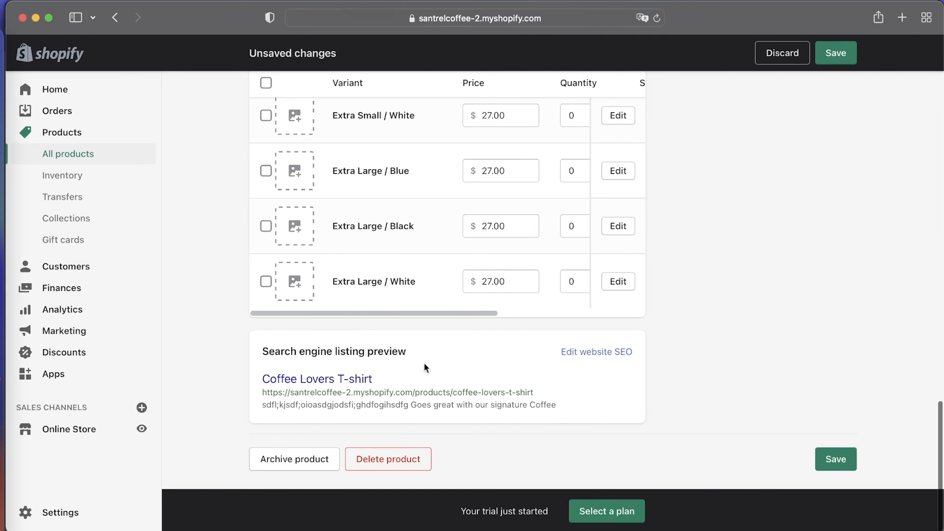
click(841, 463)
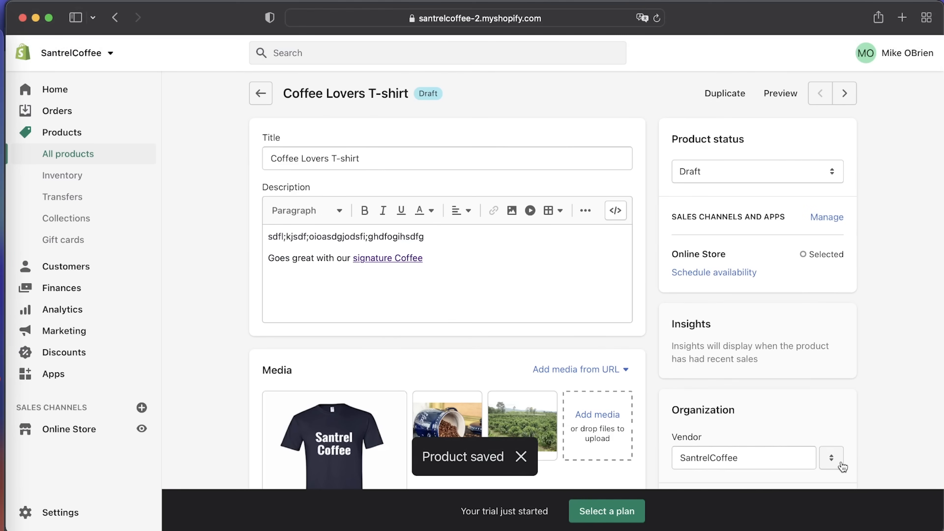
click(61, 155)
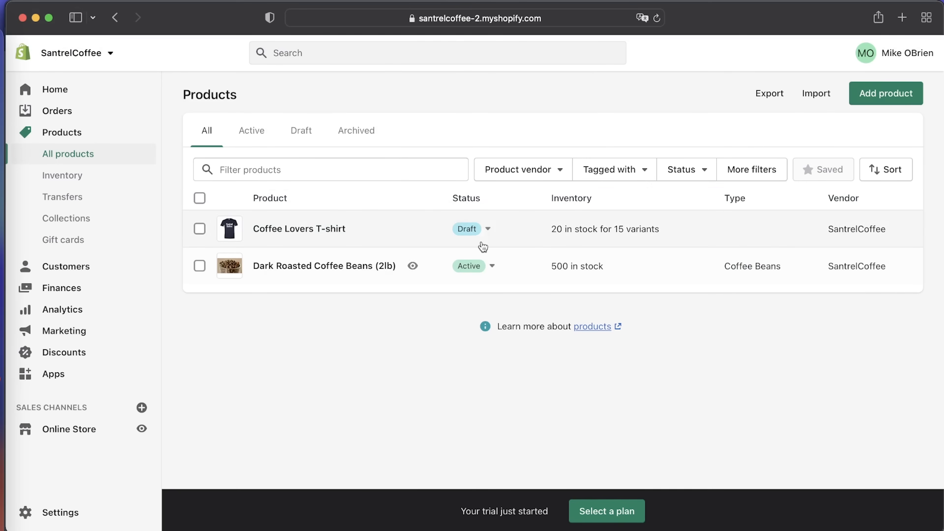
- Change the Coffee Lovers T-shirt's status from Draft to Active and save it
click(491, 234)
click(302, 227)
click(783, 180)
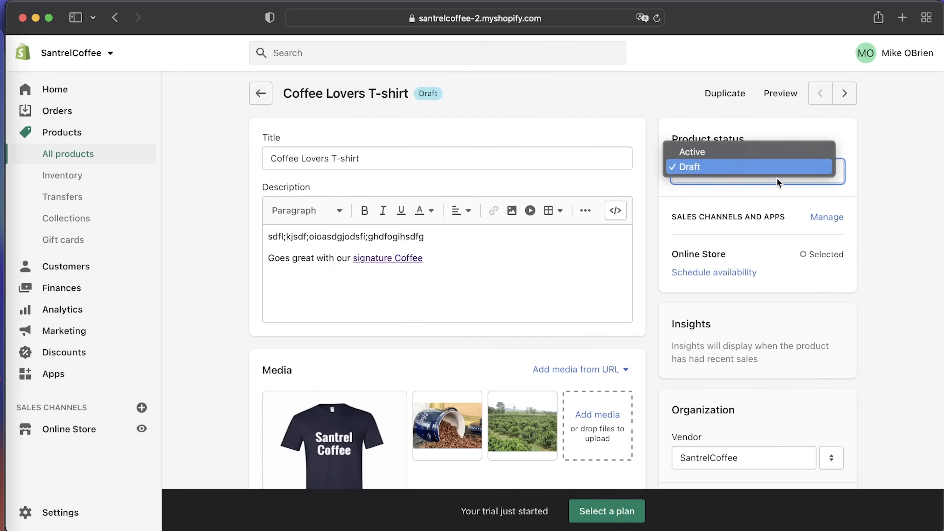
click(752, 152)
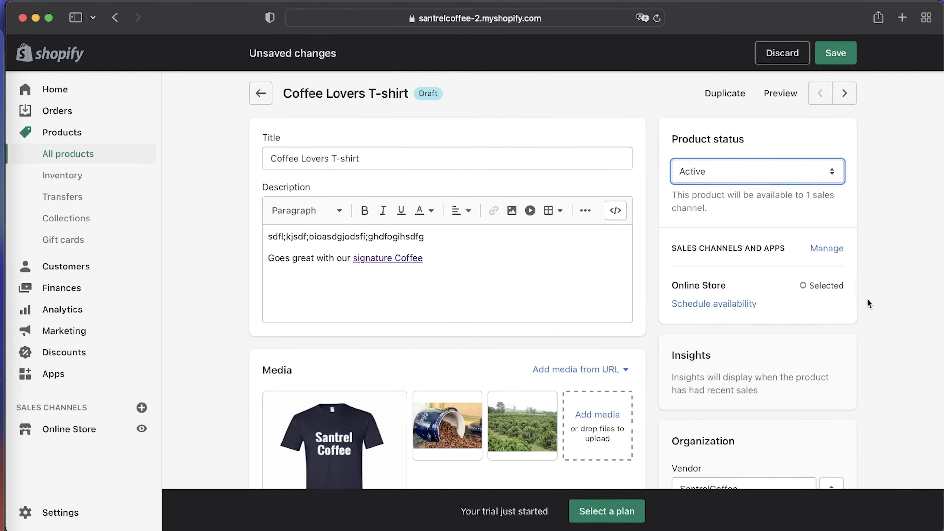
scroll(868, 303, down, 10)
scroll(868, 299, down, 4)
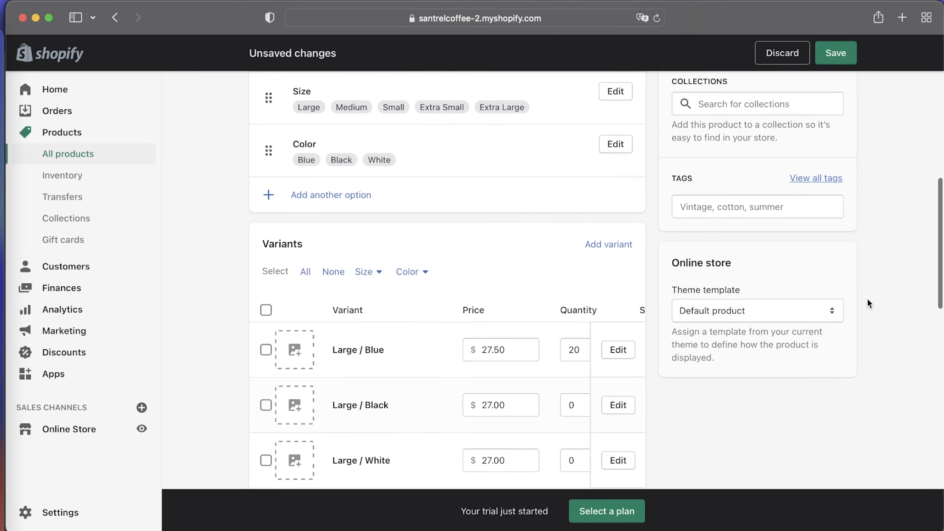
click(836, 60)
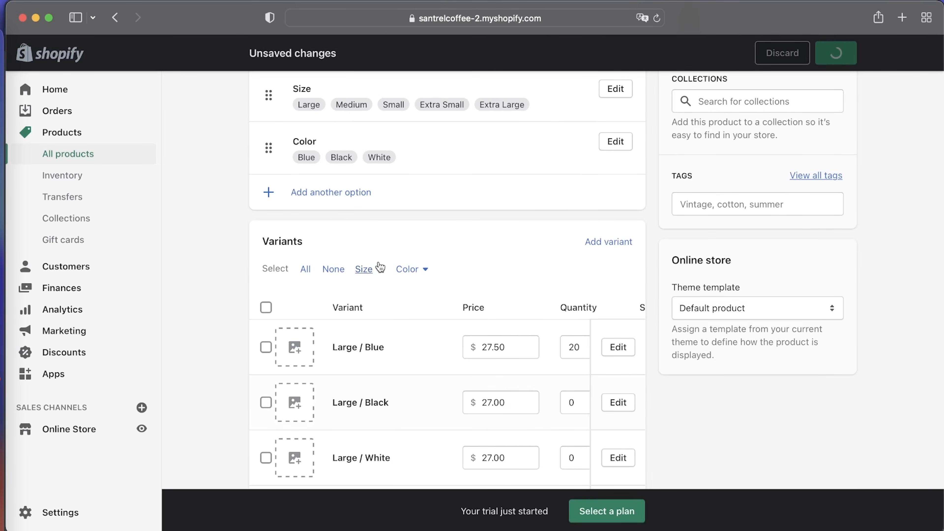
click(69, 156)
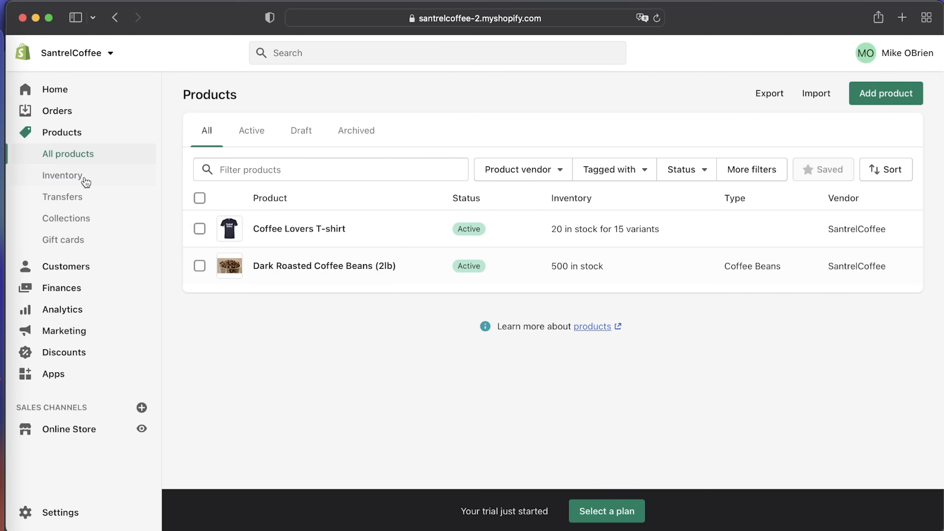
- In Inventory, set Large / Black to 40, Large / White to 40 and Medium / Blue to 50
click(69, 180)
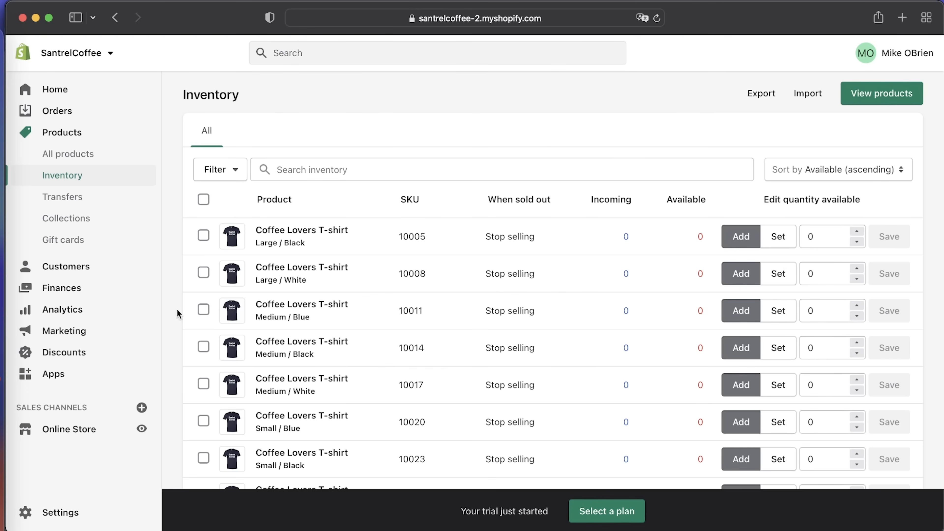
click(824, 317)
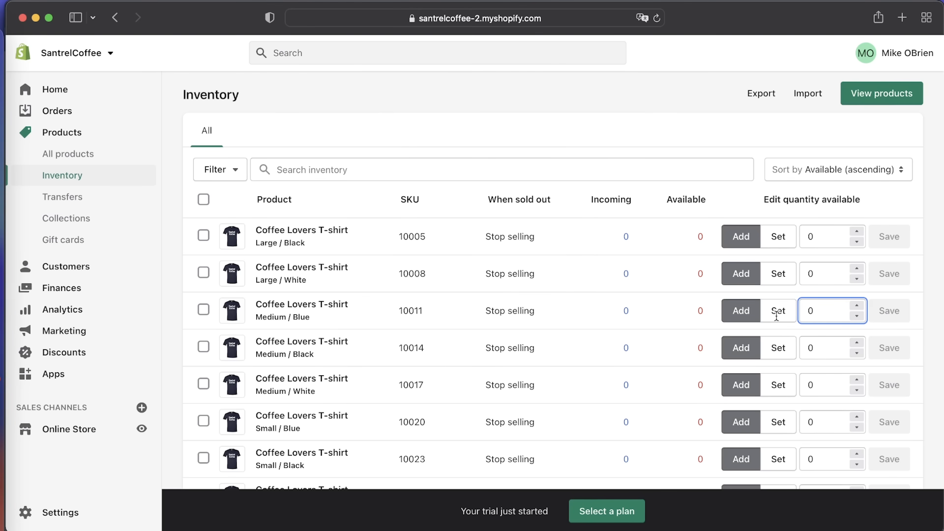
text(5)
click(804, 273)
text(4)
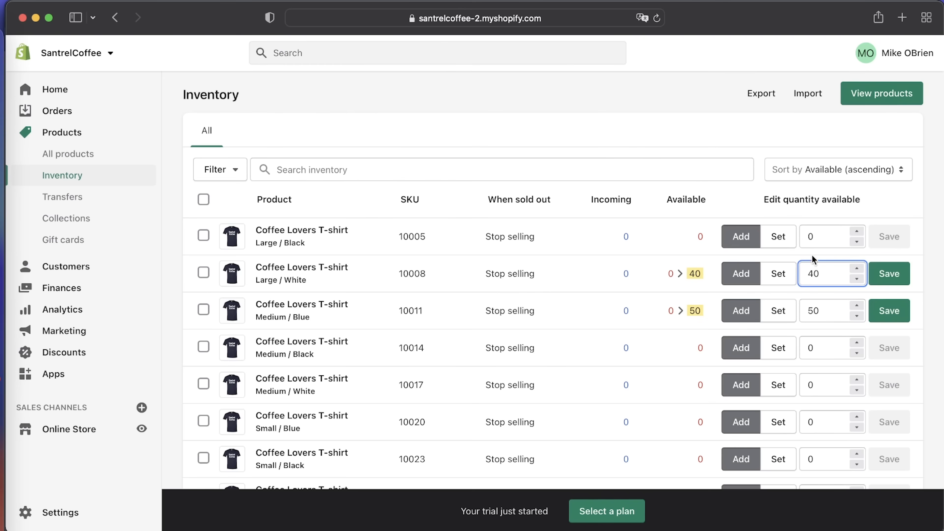
click(804, 237)
text(4)
click(889, 236)
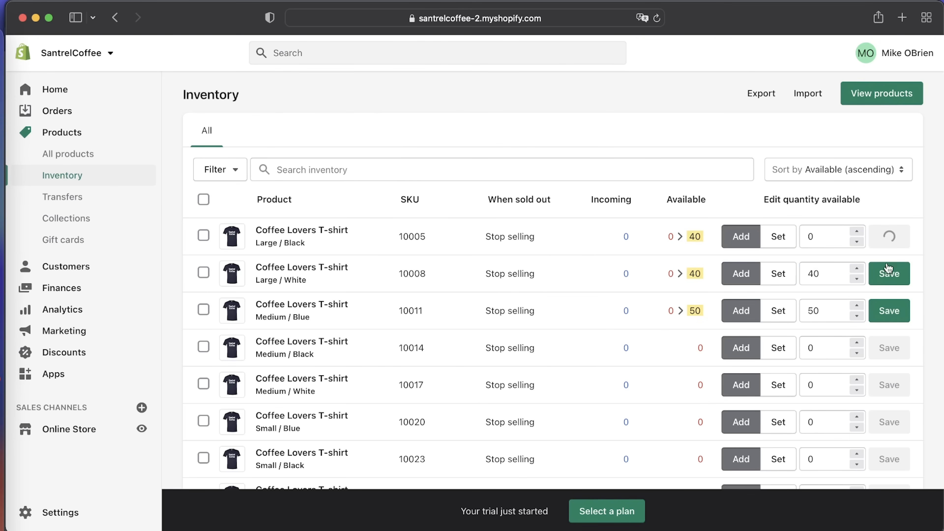
click(887, 273)
click(889, 311)
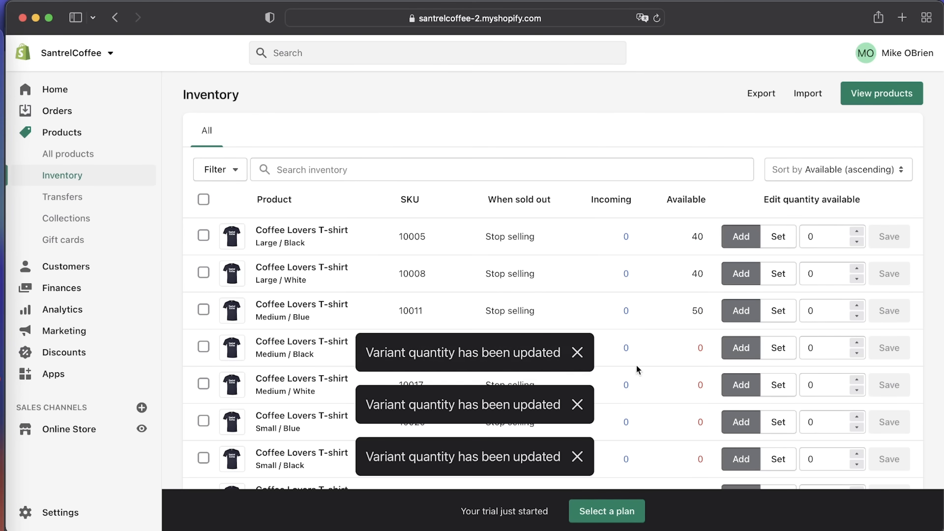
- Review the updated inventory list and open the Transfers page
scroll(702, 383, down, 5)
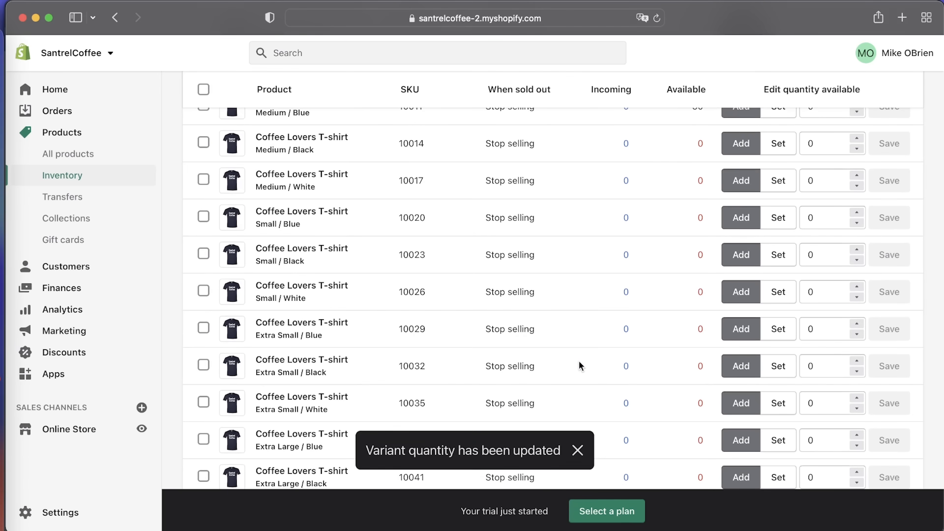
scroll(595, 420, up, 3)
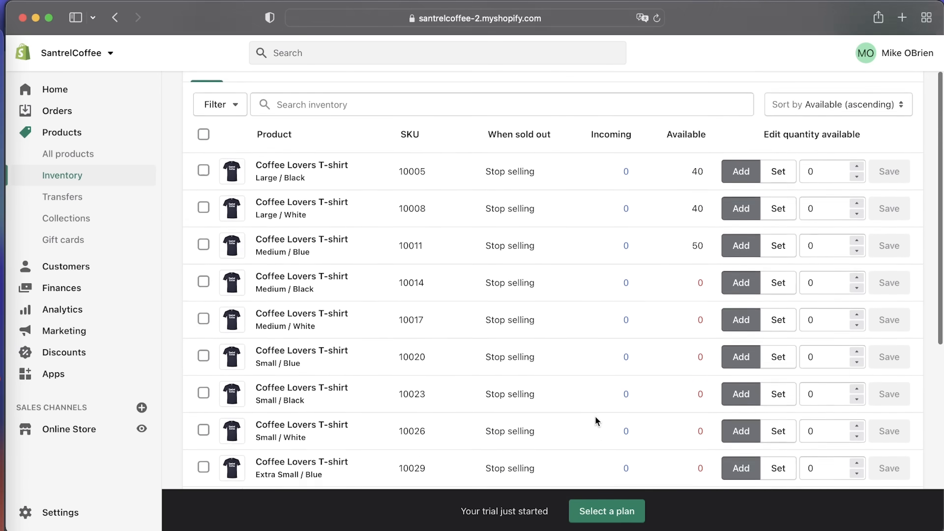
scroll(596, 421, down, 2)
scroll(595, 417, down, 3)
scroll(595, 417, up, 5)
scroll(595, 416, up, 3)
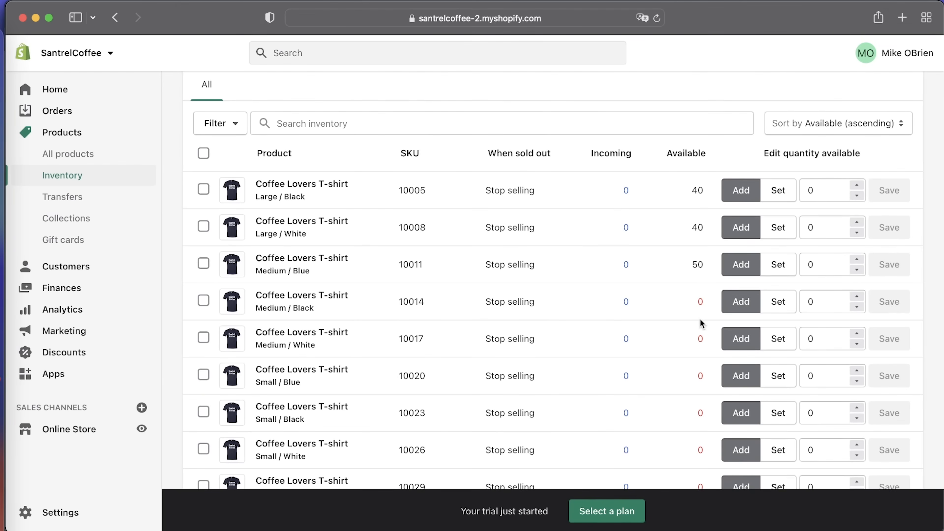
click(86, 197)
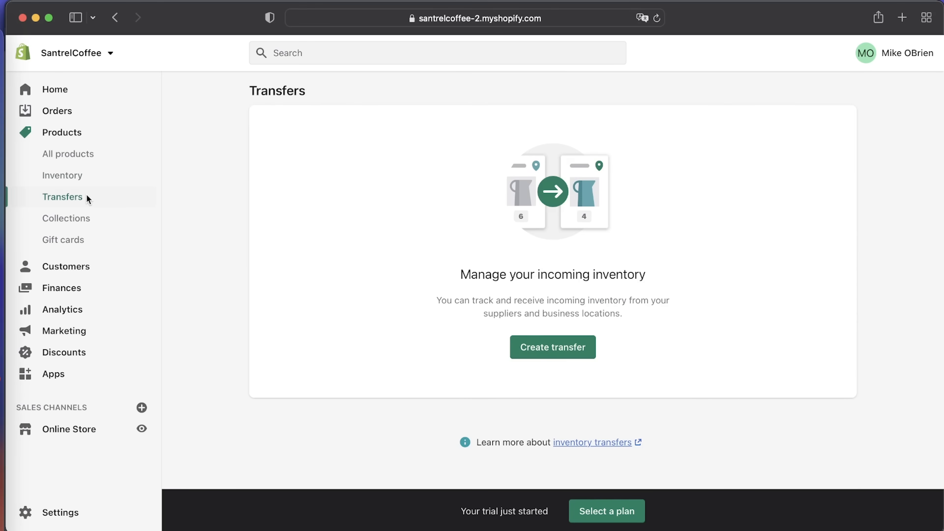
- Retitle the Home page collection 'Classic Coffee Collection', save it, and go back
click(87, 222)
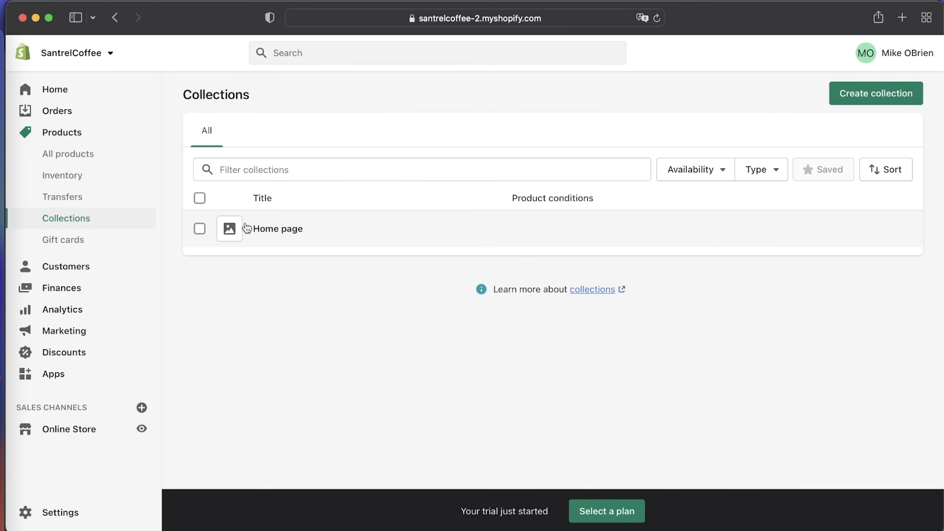
click(268, 229)
click(384, 156)
triple_click(384, 156)
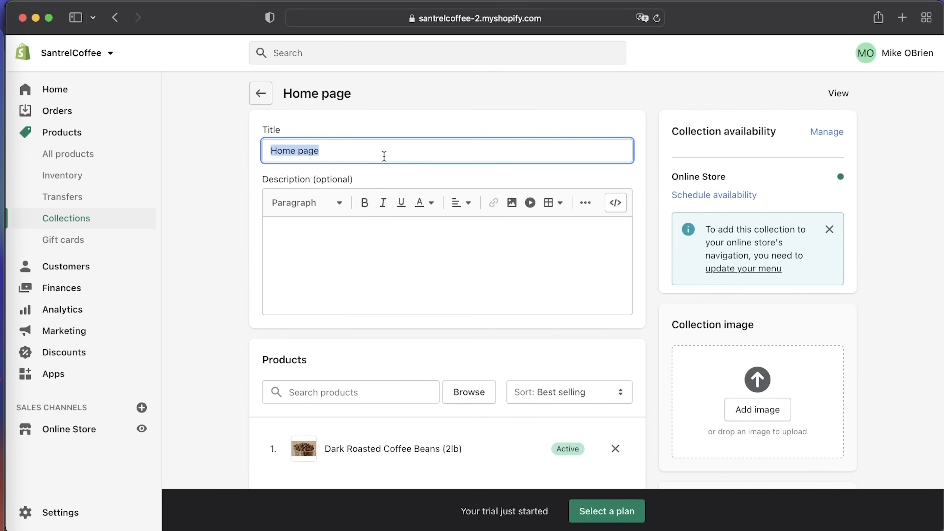
text(Classic Coffe)
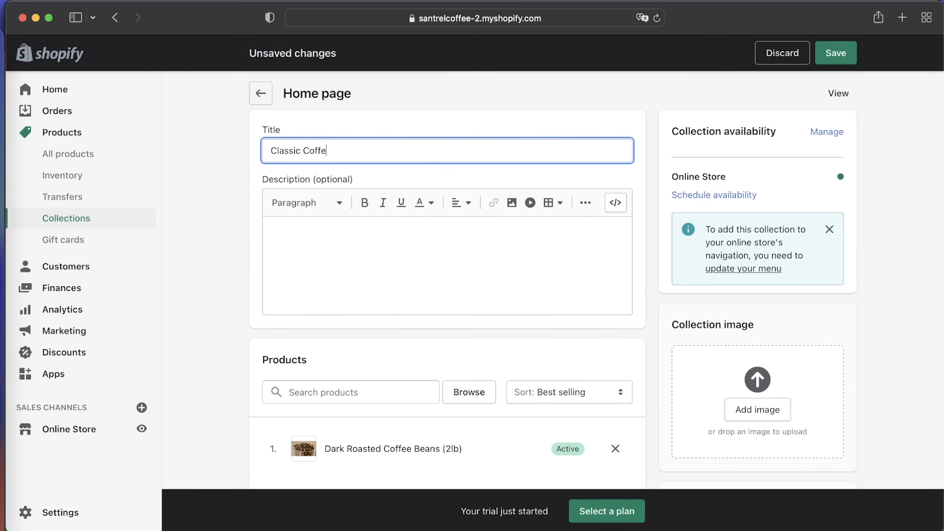
text(e Collection)
click(835, 55)
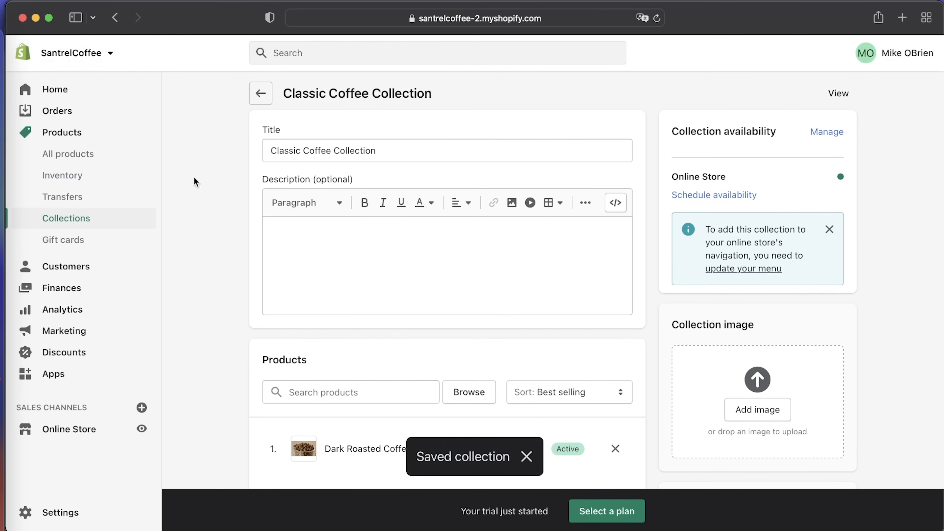
click(261, 94)
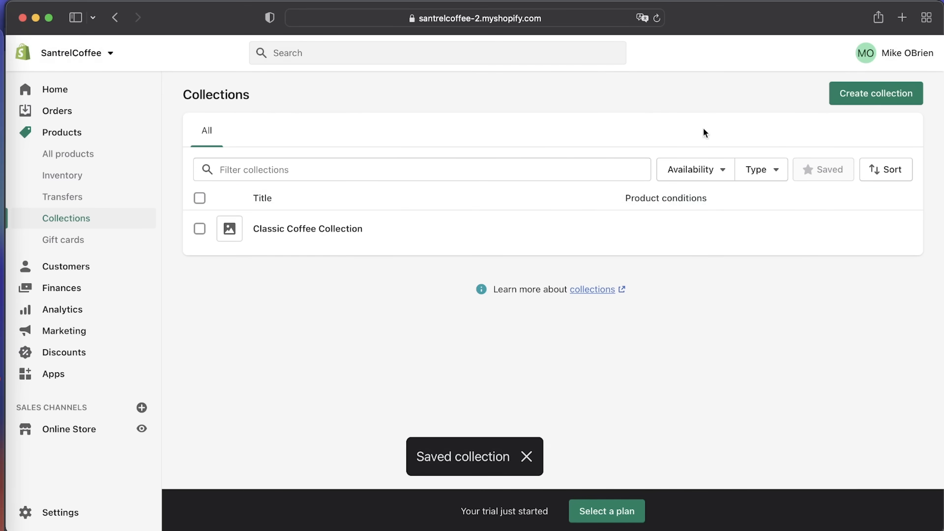
- Start a new collection titled Santrel Coffee Apparel
click(886, 98)
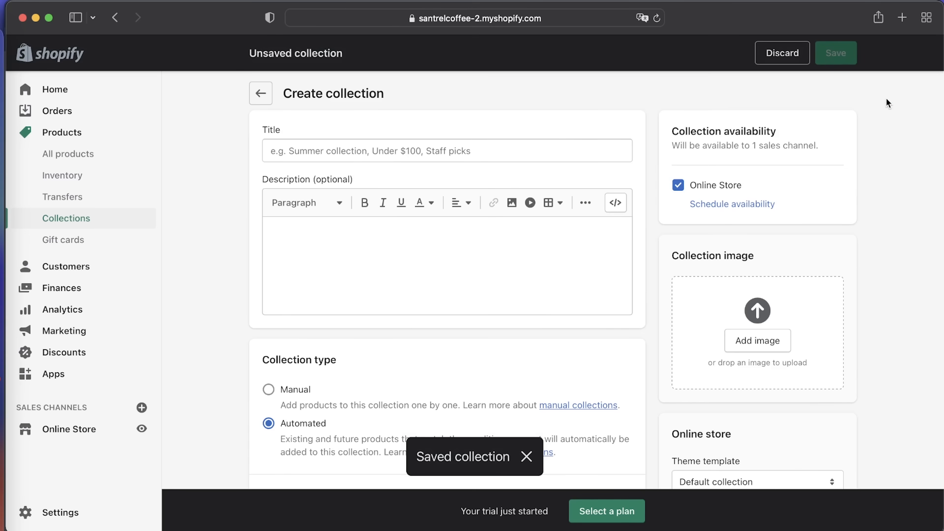
click(260, 95)
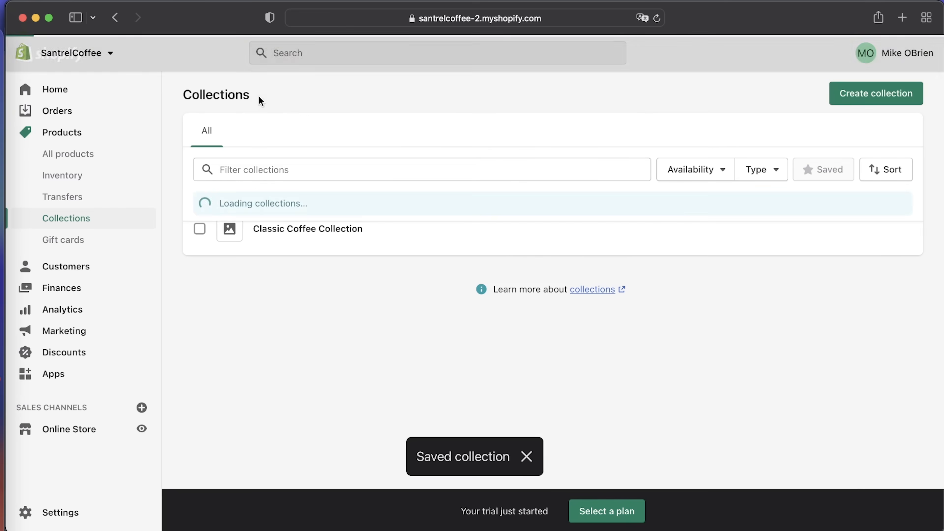
click(893, 96)
click(427, 153)
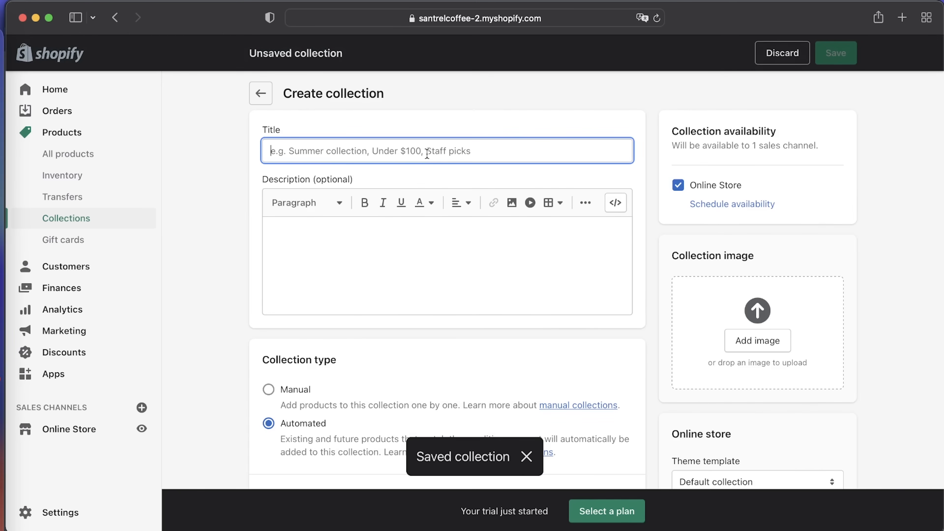
text(Co)
key(BackSpace)
key(BackSpace)
text(Santrel Coffee)
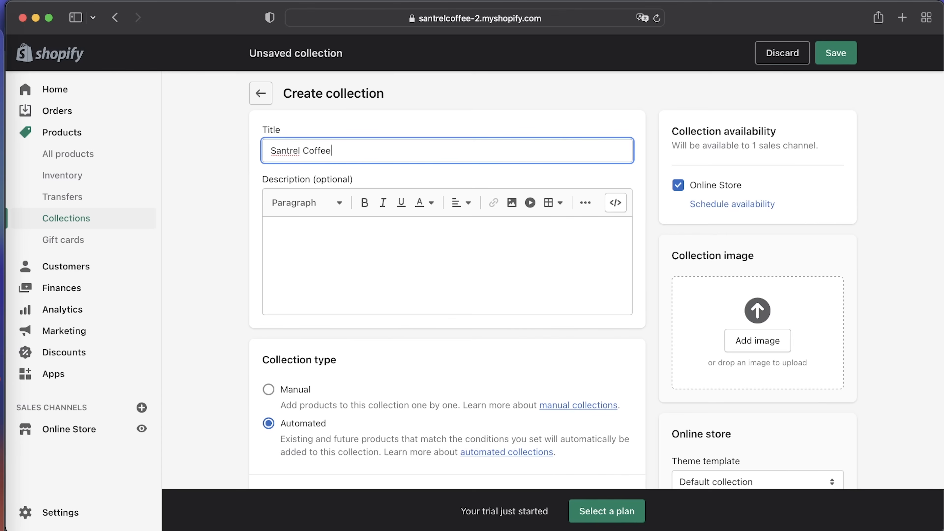
text( Appa)
- Add placeholder description text and make the collection manual rather than automated
click(395, 225)
text(sdkfojsdfosdhfodfhisdf)
key(Return)
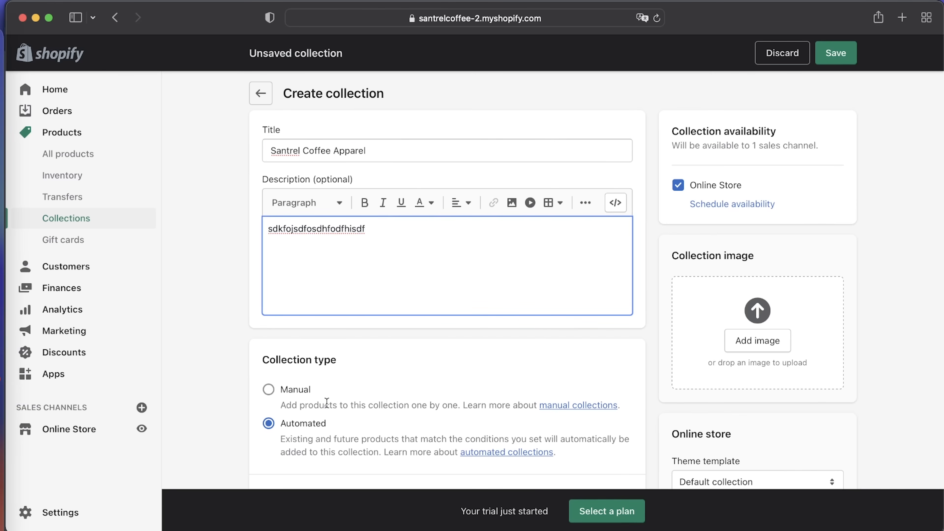
scroll(327, 402, down, 5)
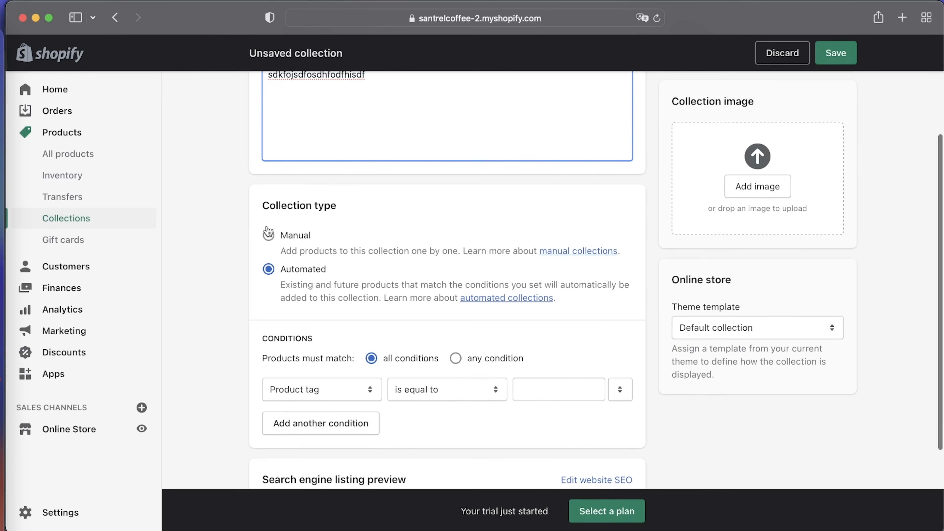
click(268, 233)
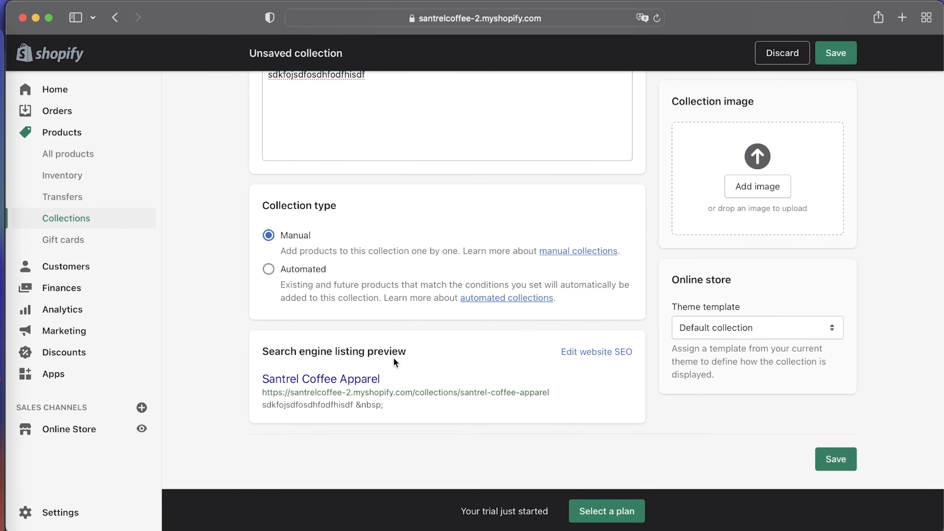
scroll(335, 383, down, 1)
scroll(681, 346, up, 5)
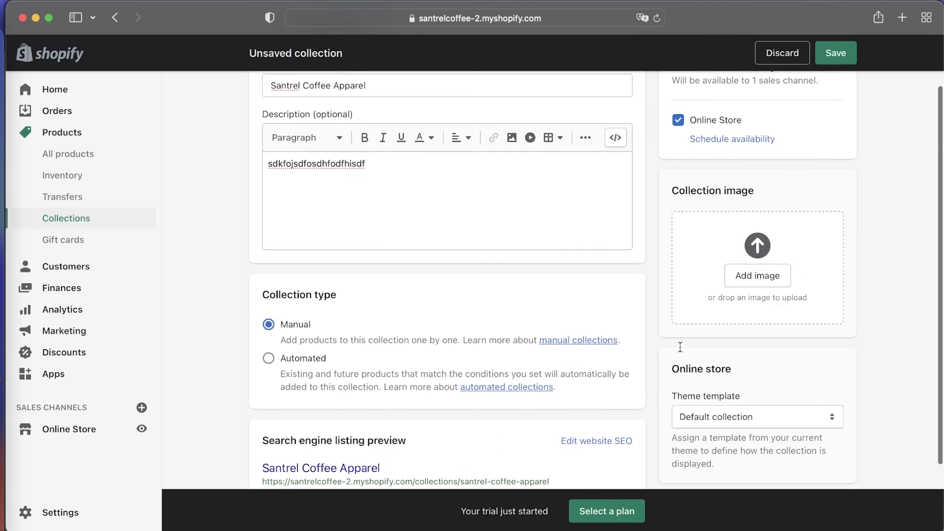
- Upload the Santrel Coffee T-shirt screenshot as the collection image and save the collection
click(775, 344)
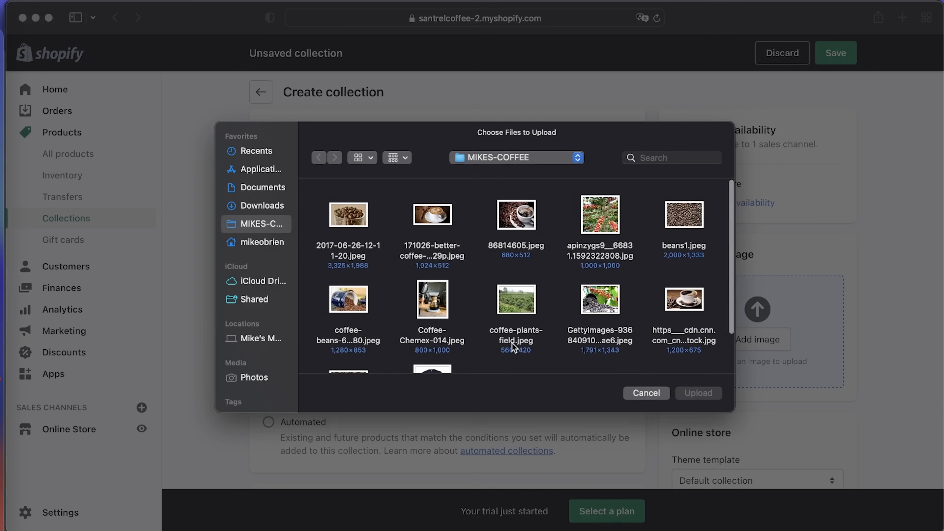
scroll(518, 333, down, 3)
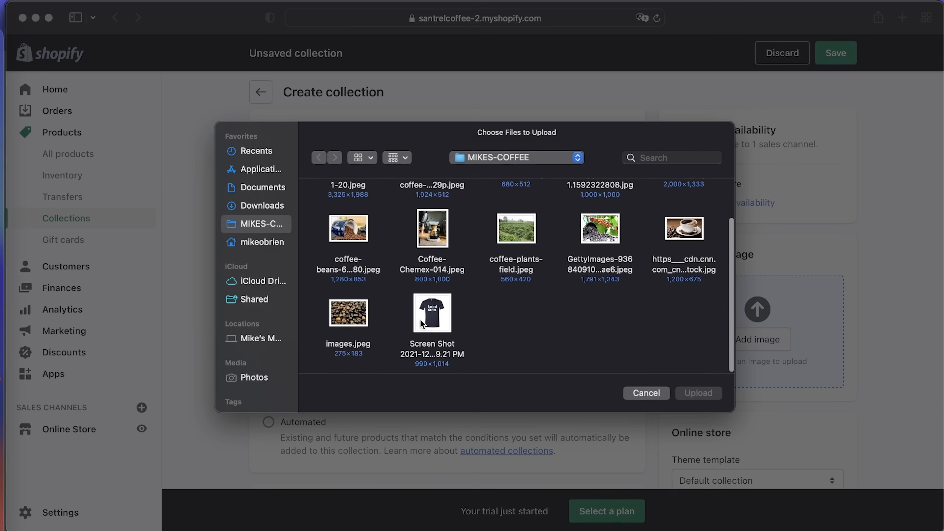
click(430, 325)
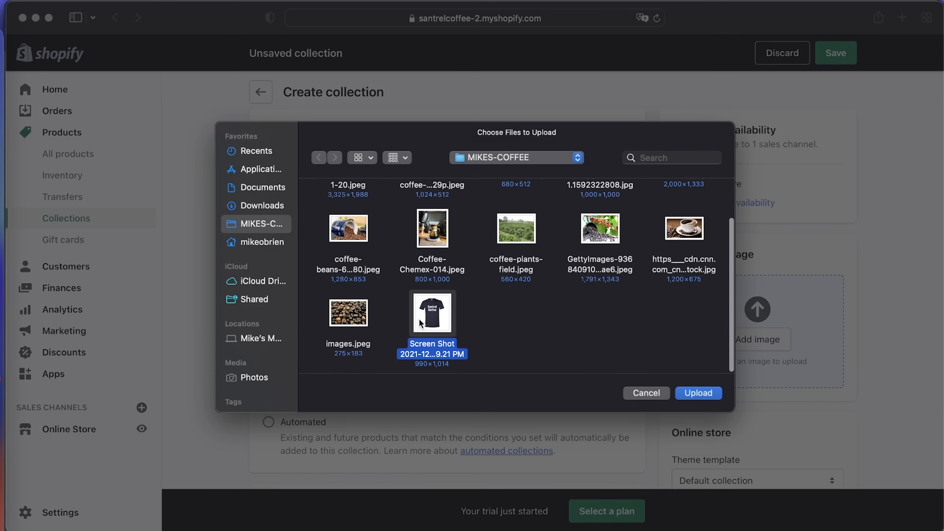
click(699, 393)
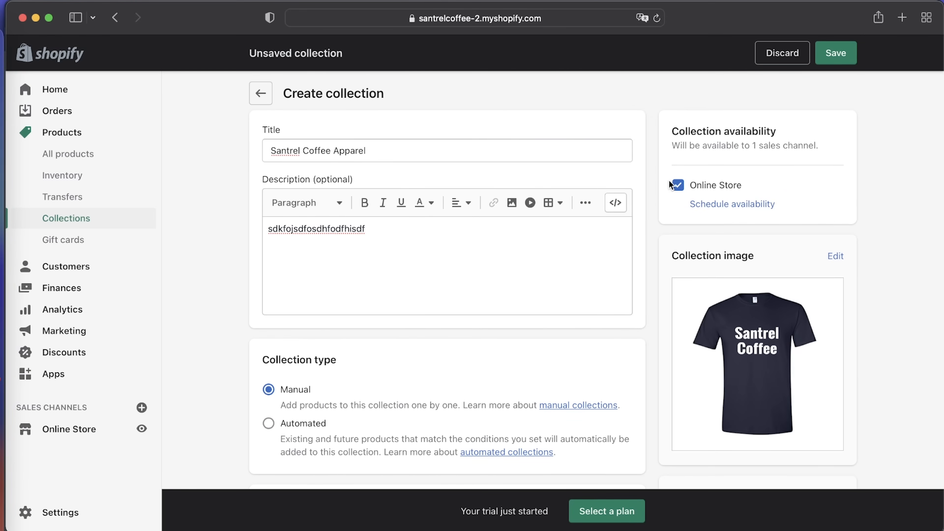
click(837, 56)
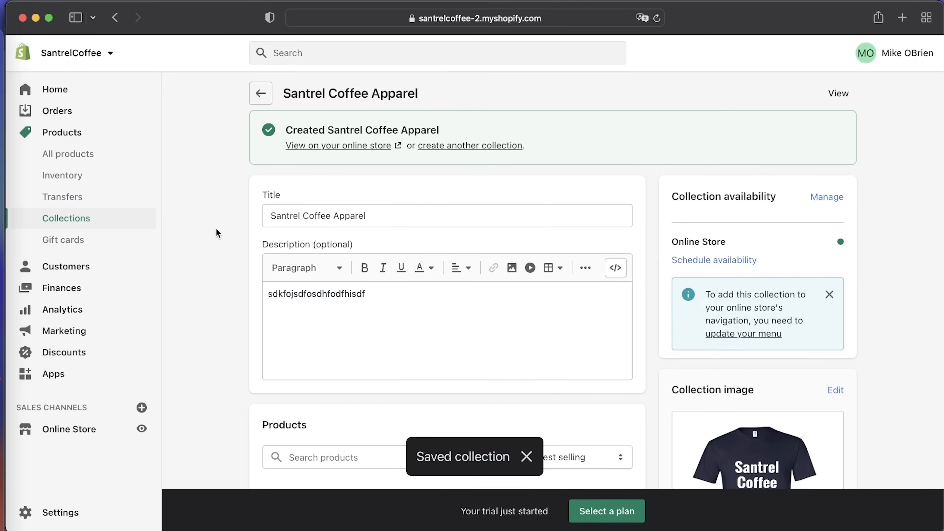
- Add the Coffee Lovers T-shirt to the Santrel Coffee Apparel collection and save it
click(89, 158)
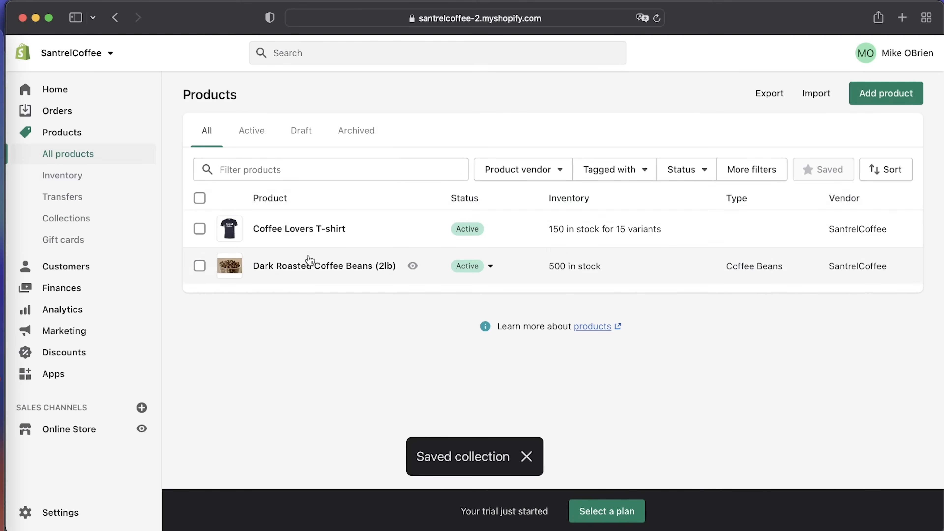
click(296, 230)
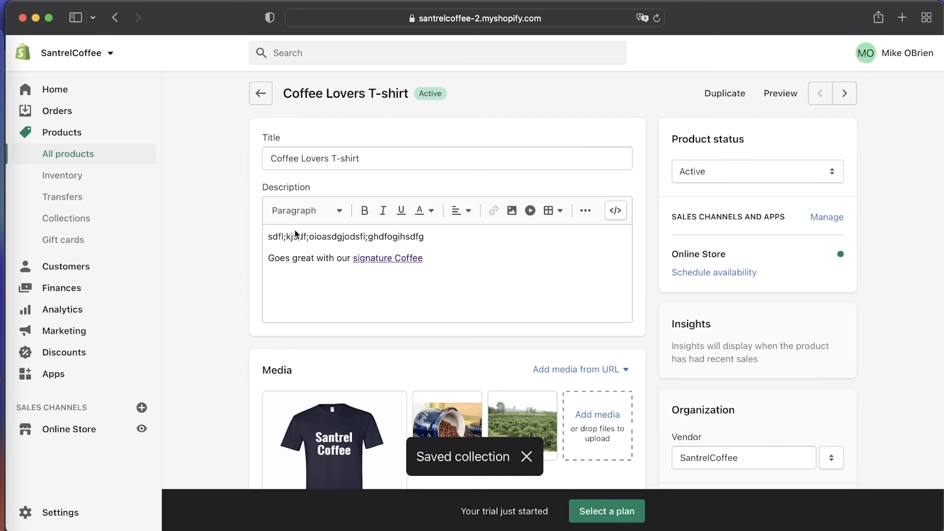
scroll(799, 421, down, 7)
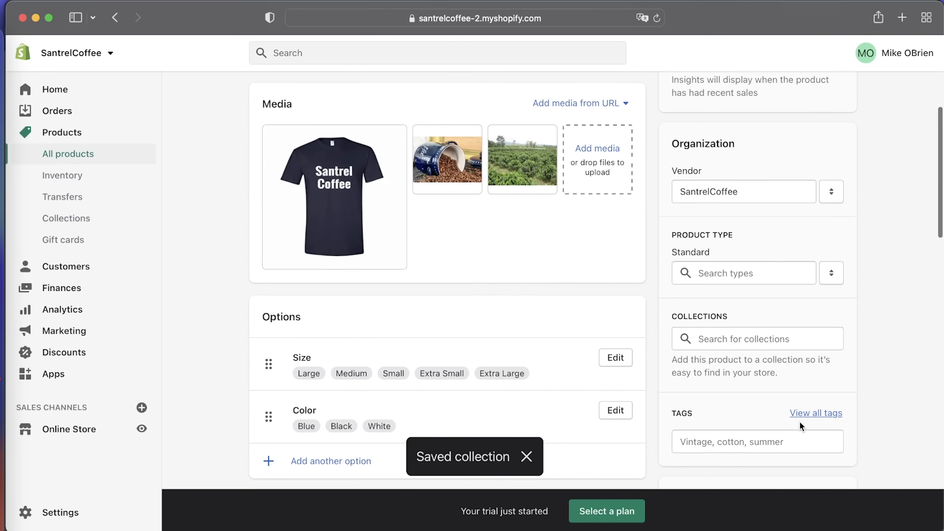
scroll(800, 421, down, 2)
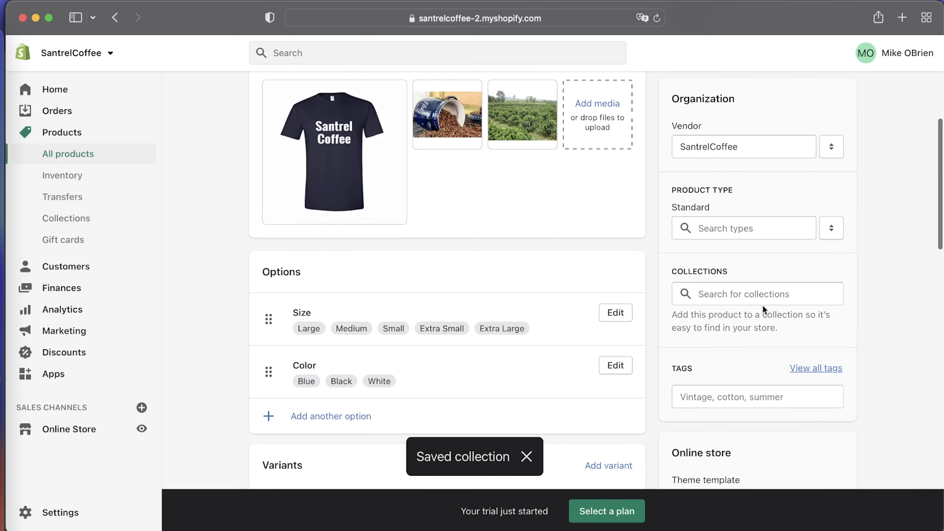
click(762, 302)
click(688, 344)
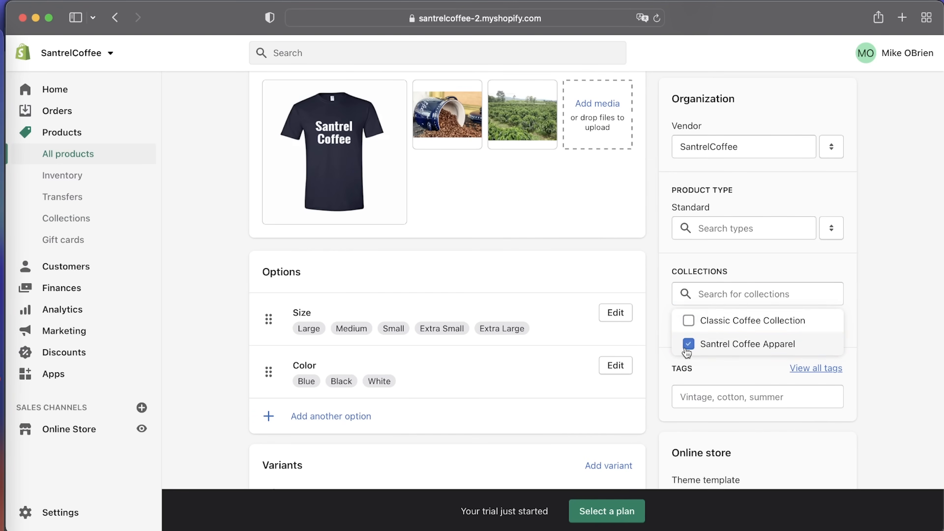
click(837, 55)
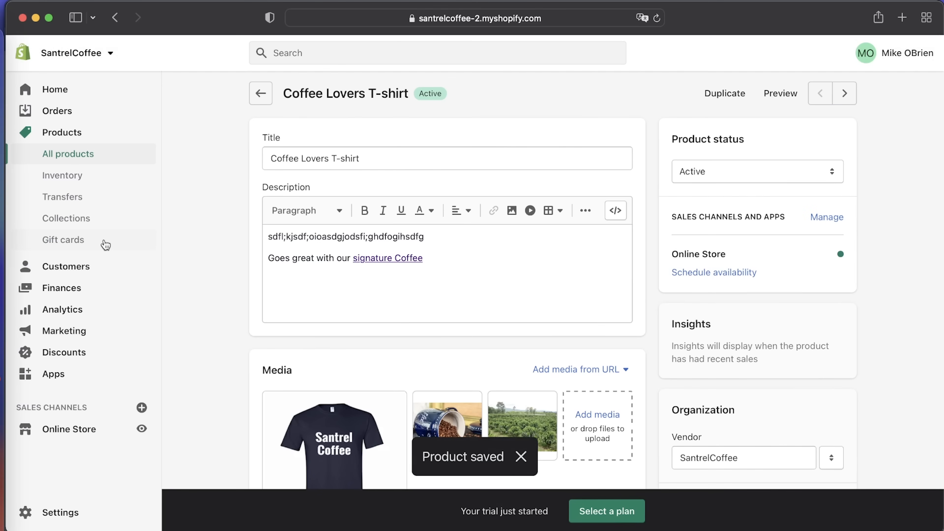
click(106, 244)
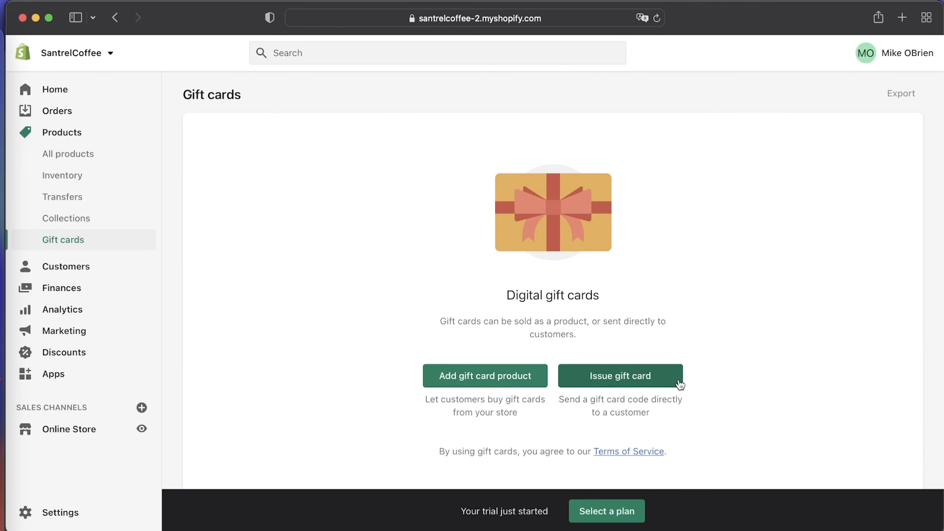
- From the Gift cards page, start a new gift card product to get the blank Create form
scroll(755, 374, down, 5)
scroll(754, 374, up, 5)
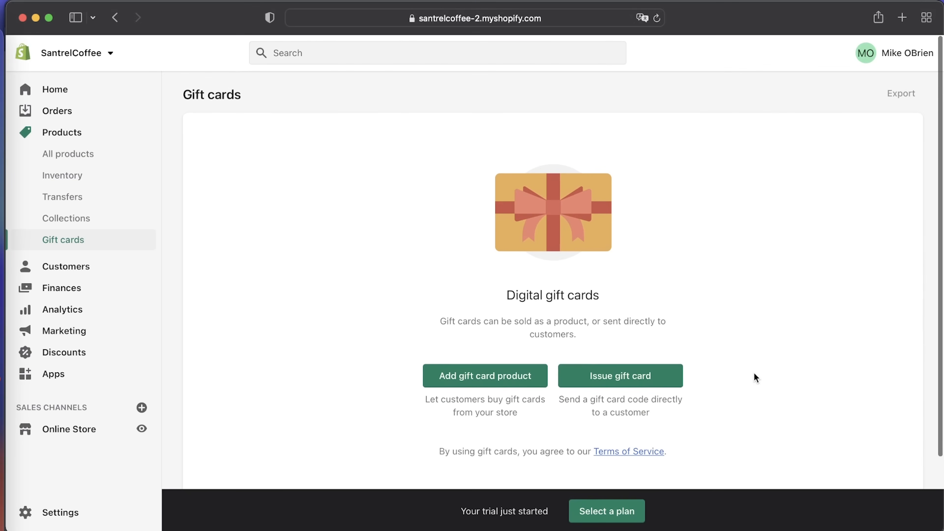
click(490, 384)
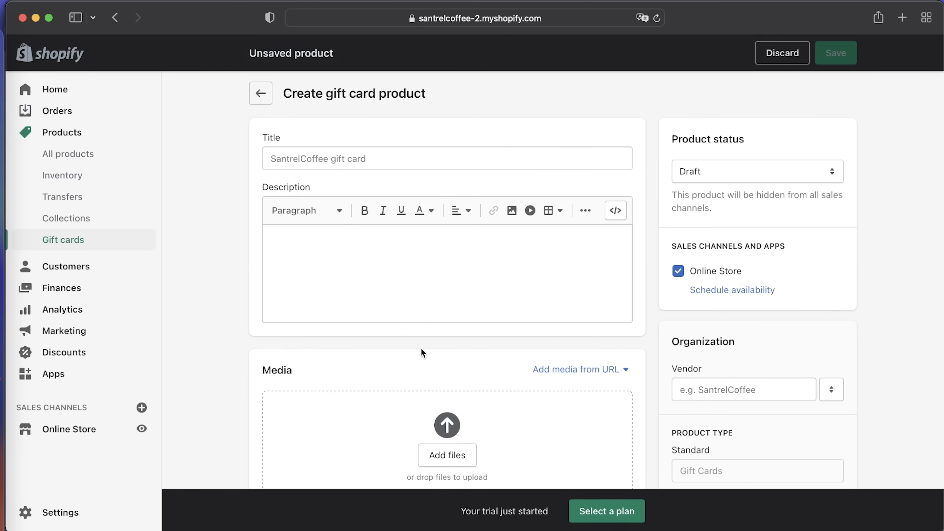
- Enter the gift card description "buy this as a gift please :)"
click(387, 159)
click(328, 259)
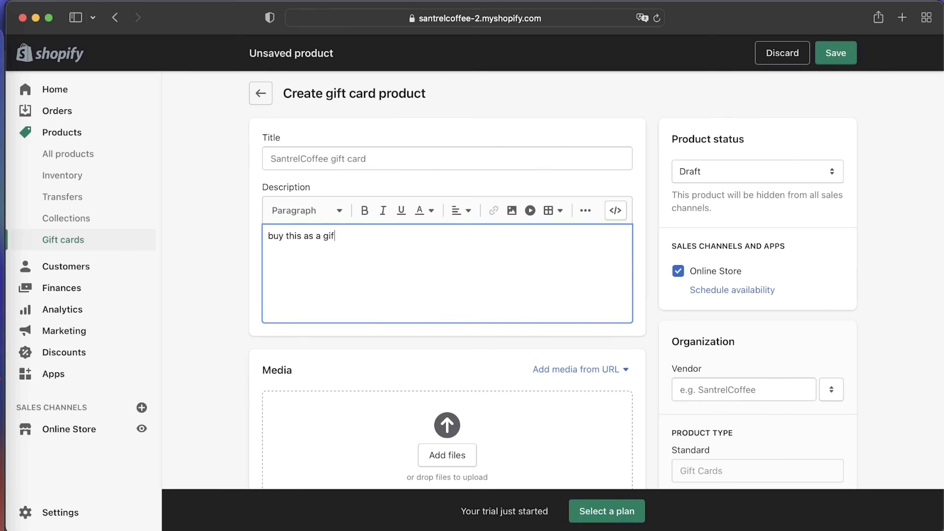
text(lease :))
scroll(497, 327, down, 3)
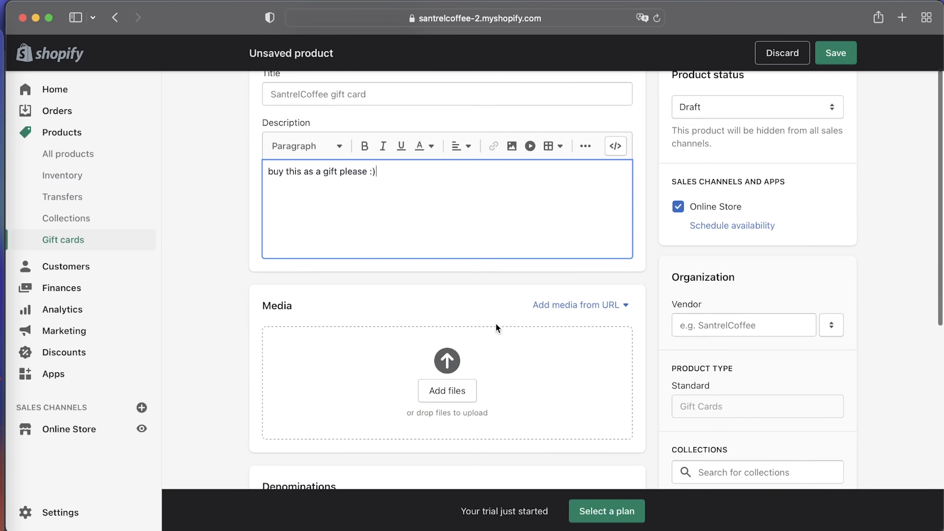
- Upload the coffee cup photo from MIKES-COFFEE as the gift card's media
click(438, 403)
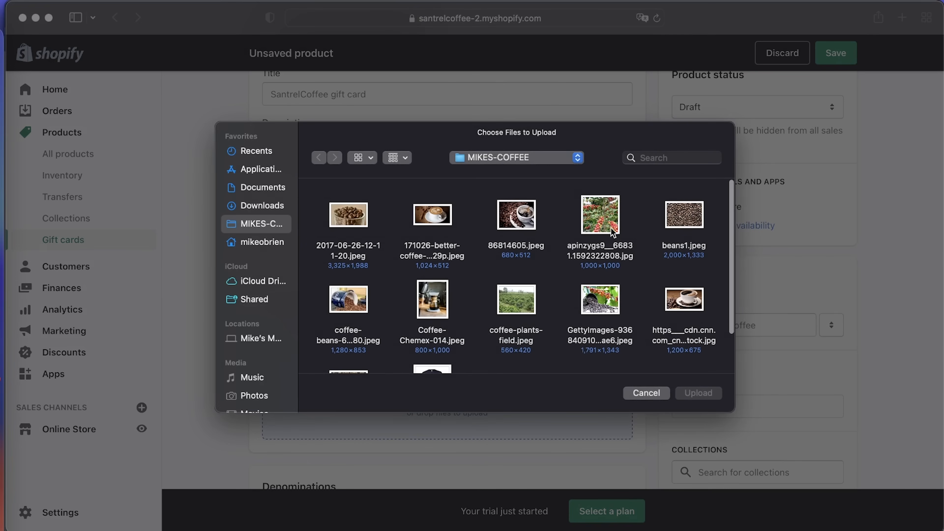
scroll(692, 295, down, 4)
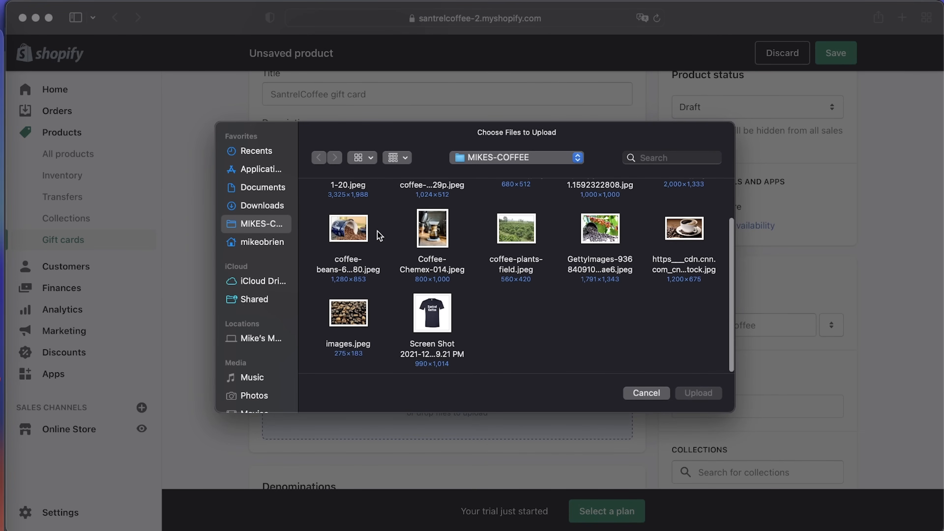
click(352, 234)
click(696, 238)
double_click(696, 238)
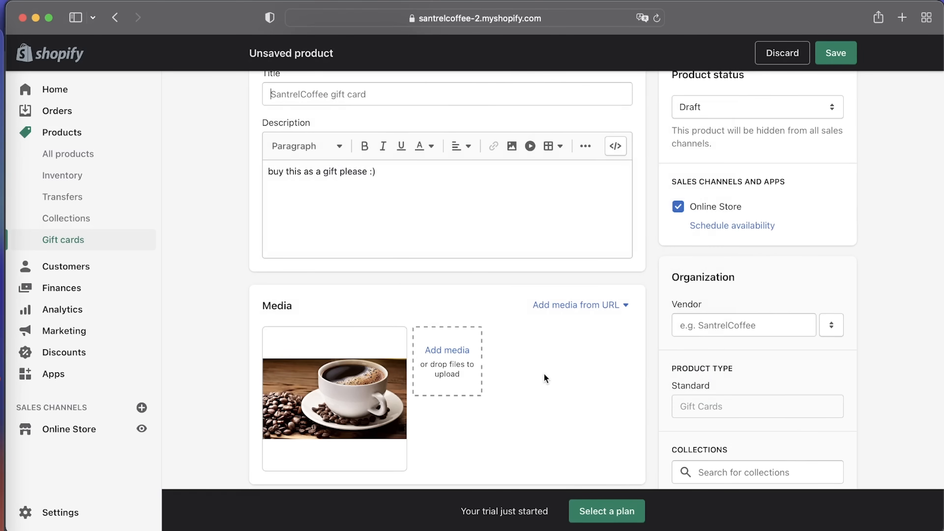
- Remove the $10.00 denomination from the gift card
scroll(545, 379, down, 1)
scroll(545, 378, down, 8)
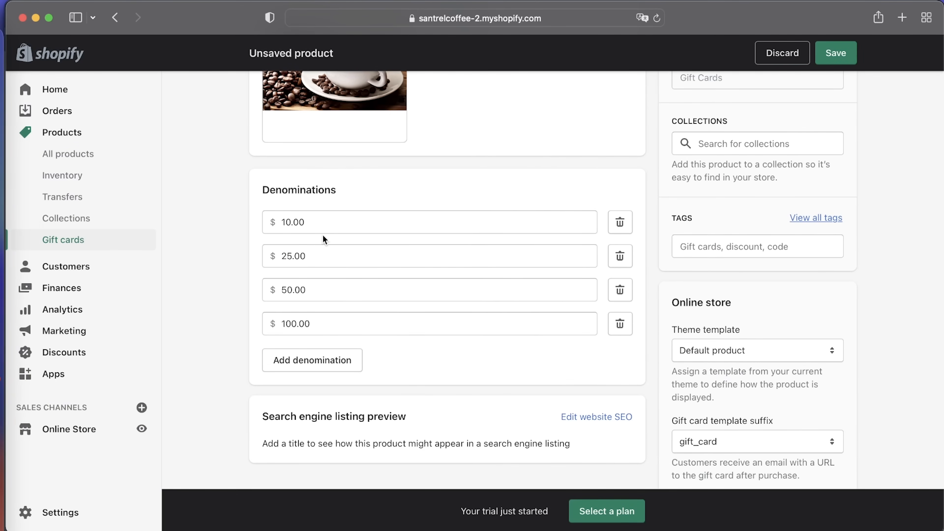
click(620, 222)
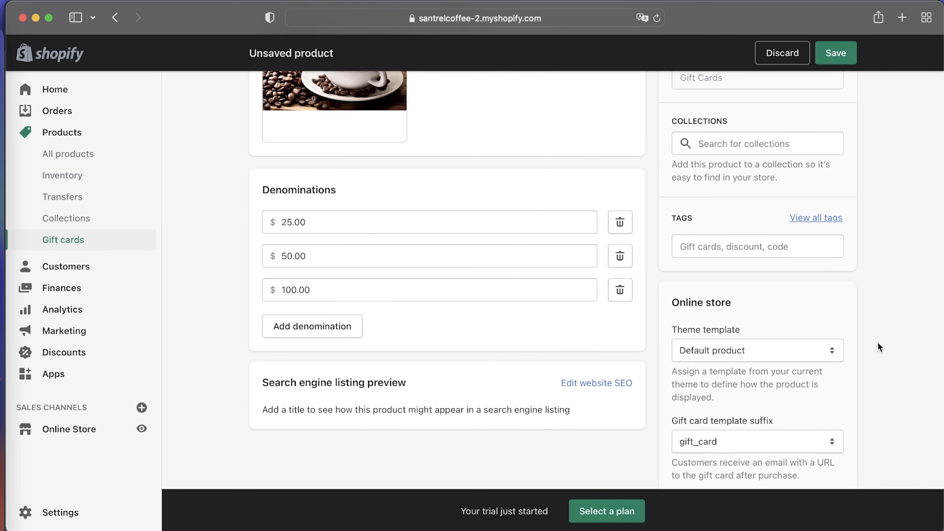
- Set the gift card status to Active, save it, and return to the Products list
scroll(879, 346, up, 5)
scroll(854, 223, up, 5)
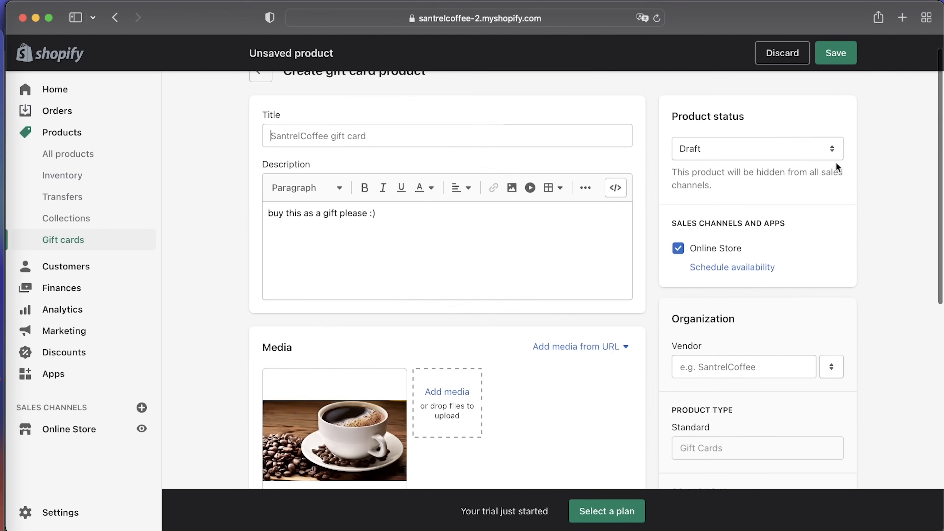
click(835, 151)
click(740, 129)
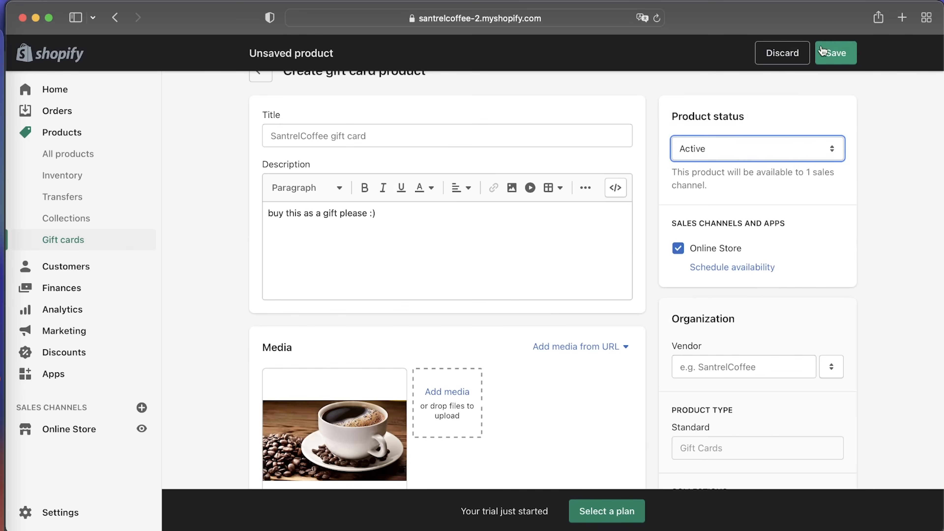
click(838, 56)
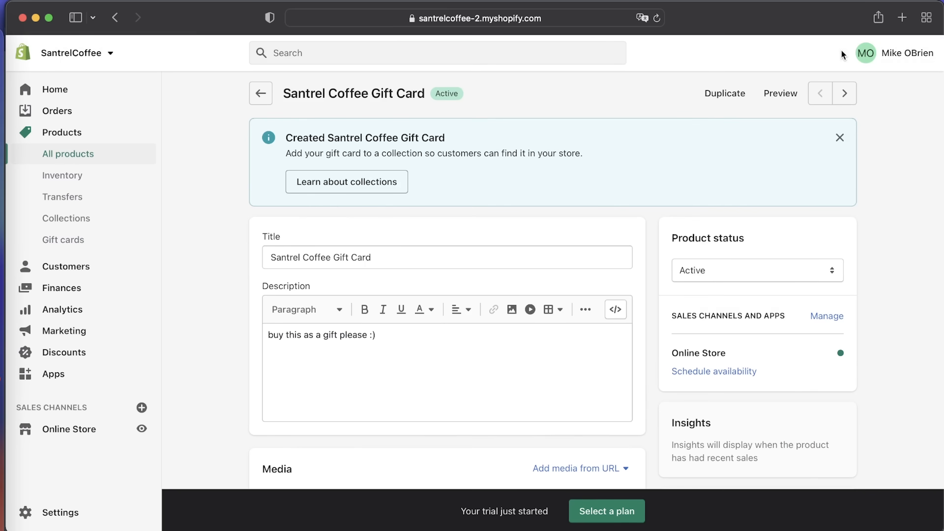
click(86, 154)
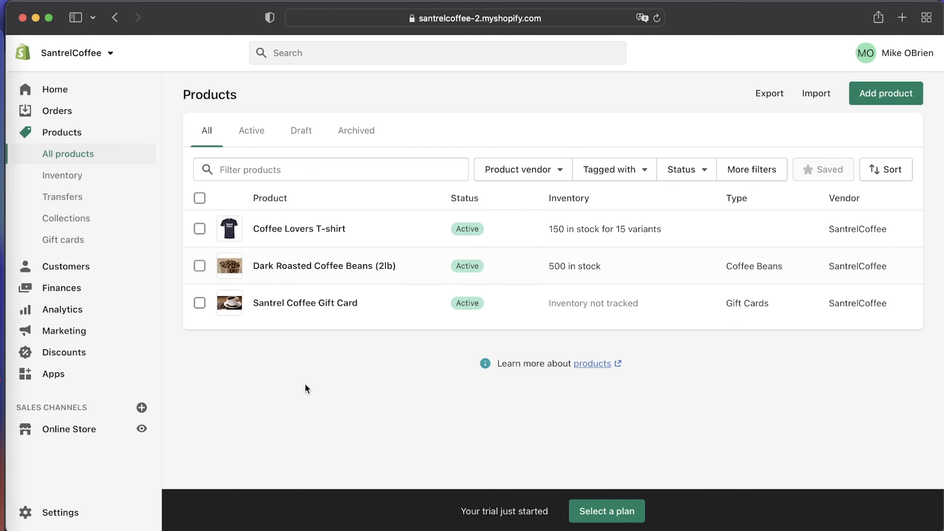
- Load the live storefront from the pasted store URL in a new tab
key(super+t)
text(https://santrelcoffee-2.myshopify.com/)
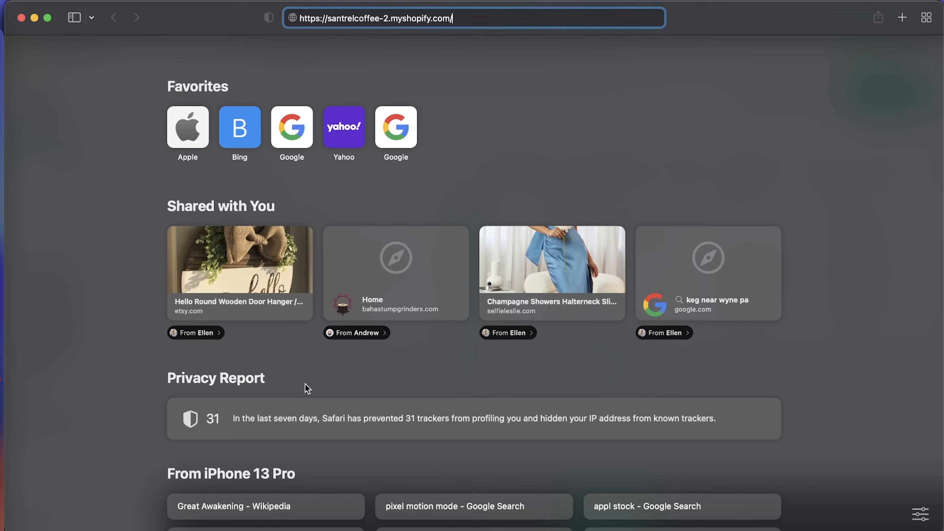
key(Return)
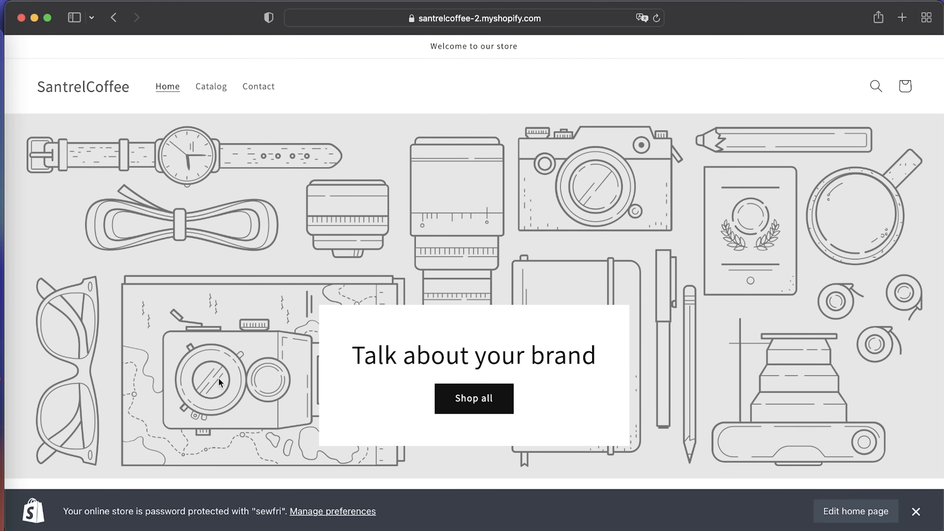
- Open the Dark Roasted Coffee Beans (2lb) product page from Featured products
scroll(219, 381, down, 10)
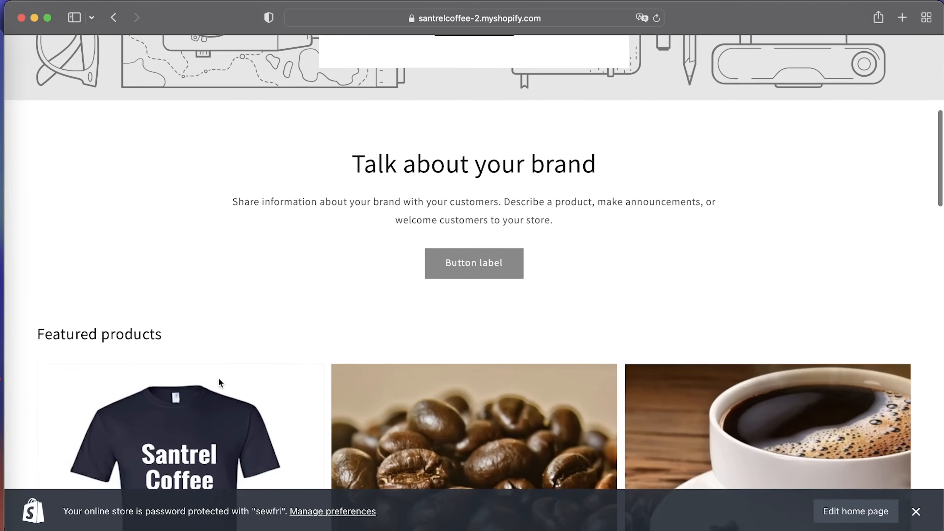
scroll(218, 378, up, 10)
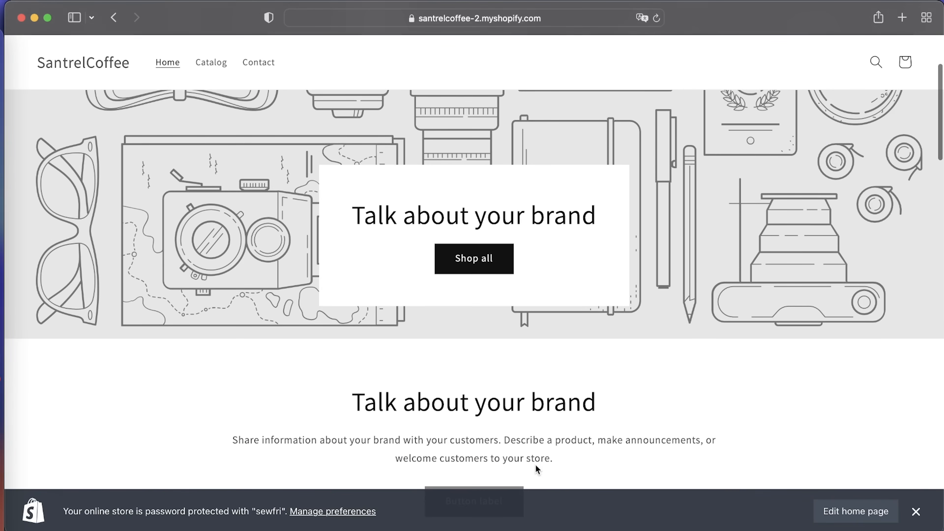
scroll(535, 465, down, 10)
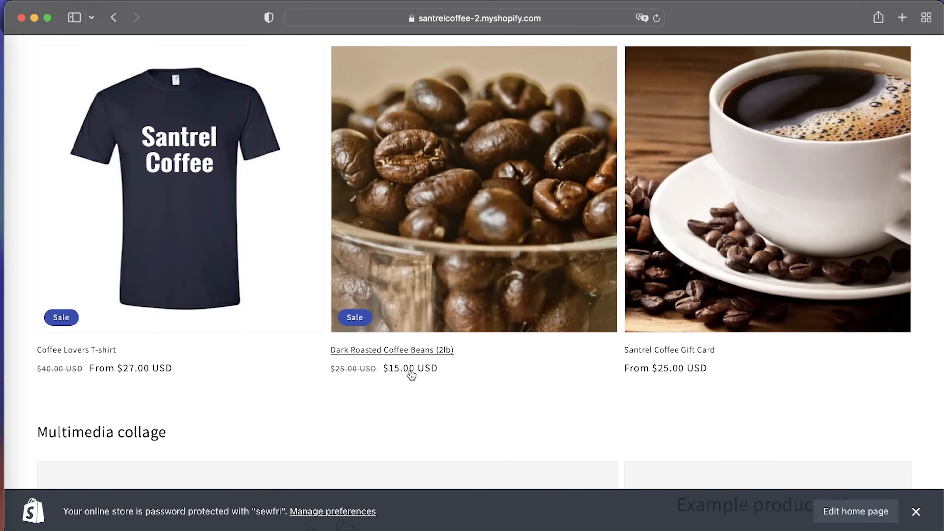
click(433, 350)
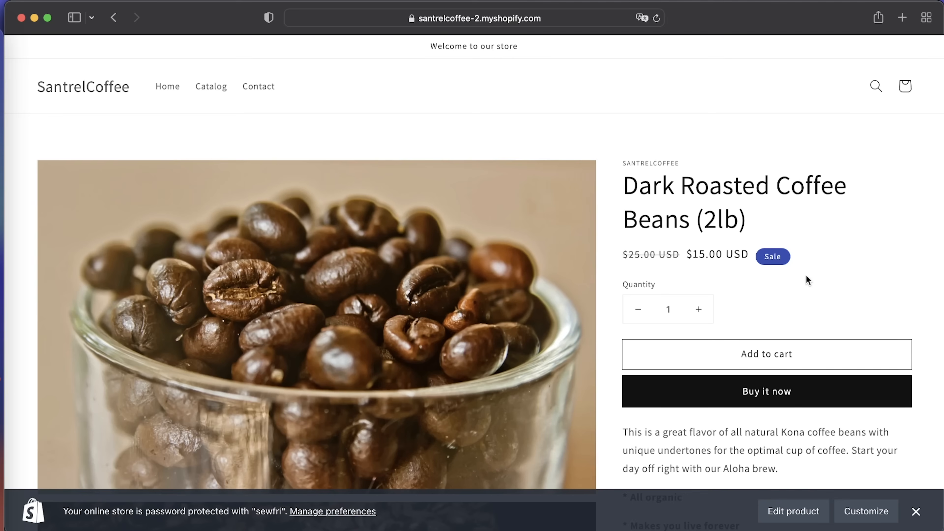
- Raise the Dark Roasted Coffee Beans quantity to 2 on the product page
scroll(806, 276, down, 5)
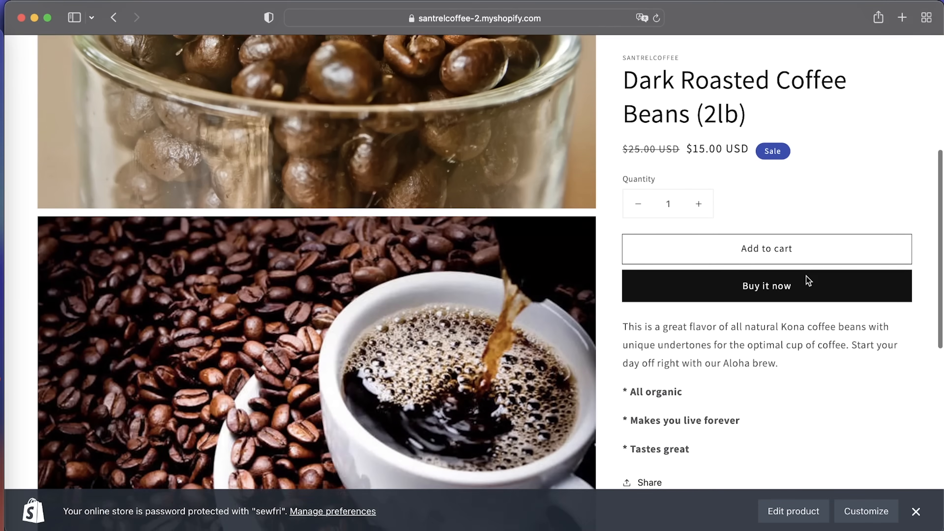
scroll(806, 276, down, 15)
scroll(807, 276, up, 12)
scroll(806, 276, up, 10)
scroll(806, 276, down, 8)
scroll(809, 280, up, 5)
scroll(545, 322, down, 8)
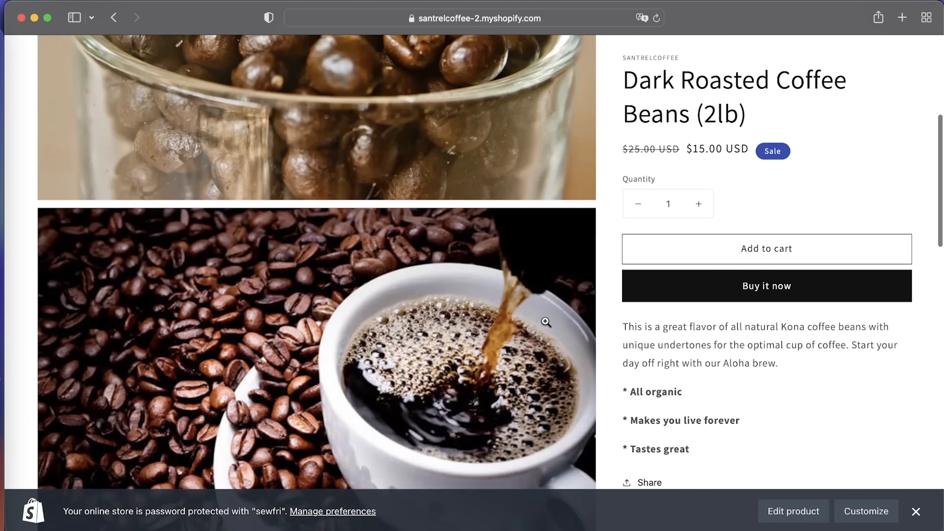
scroll(545, 321, down, 3)
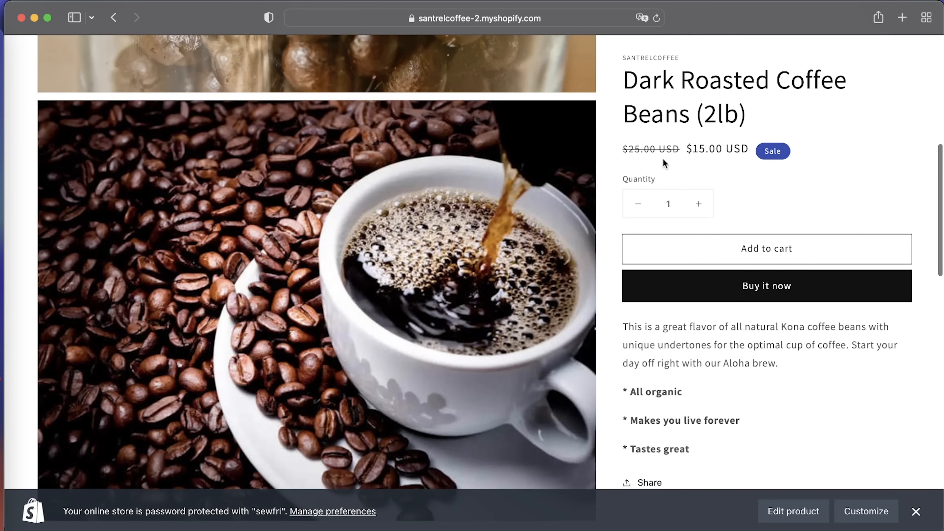
click(702, 211)
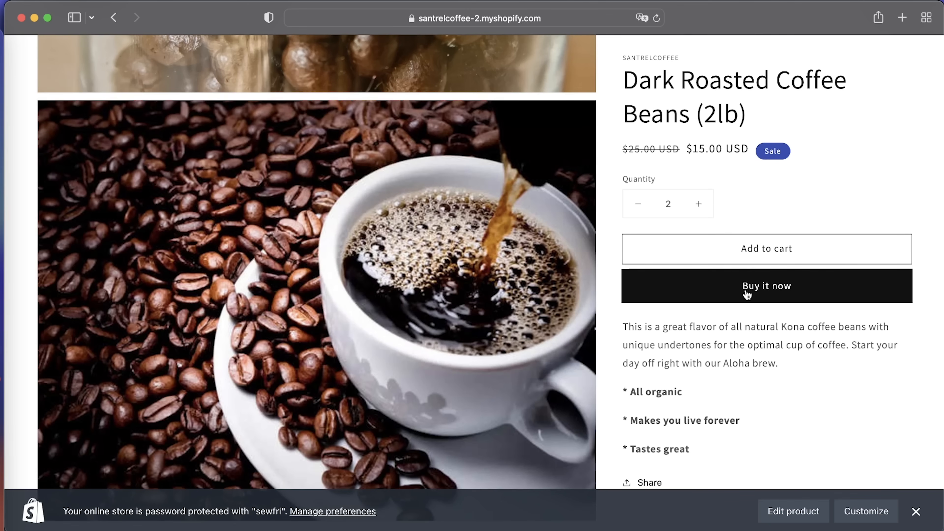
- Review the storefront down to the footer, then close it to return to the admin Products list
scroll(747, 295, down, 3)
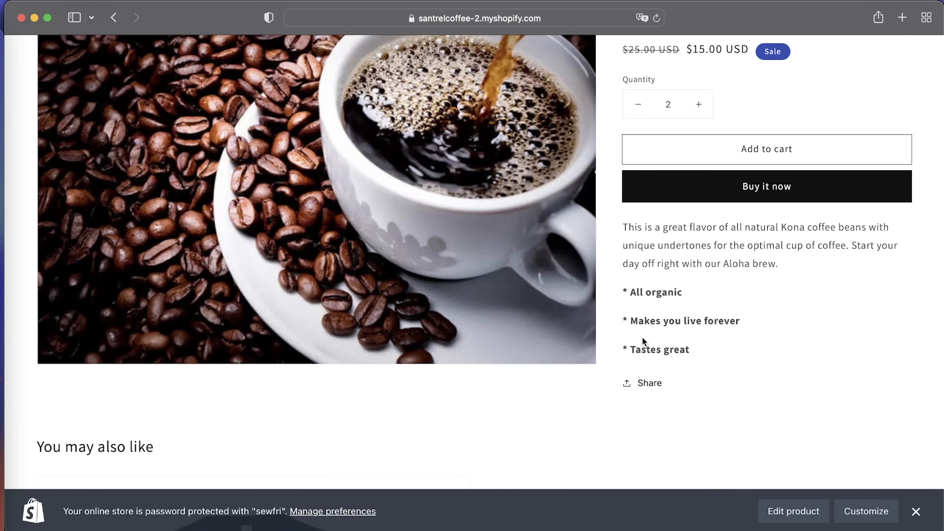
scroll(710, 323, down, 7)
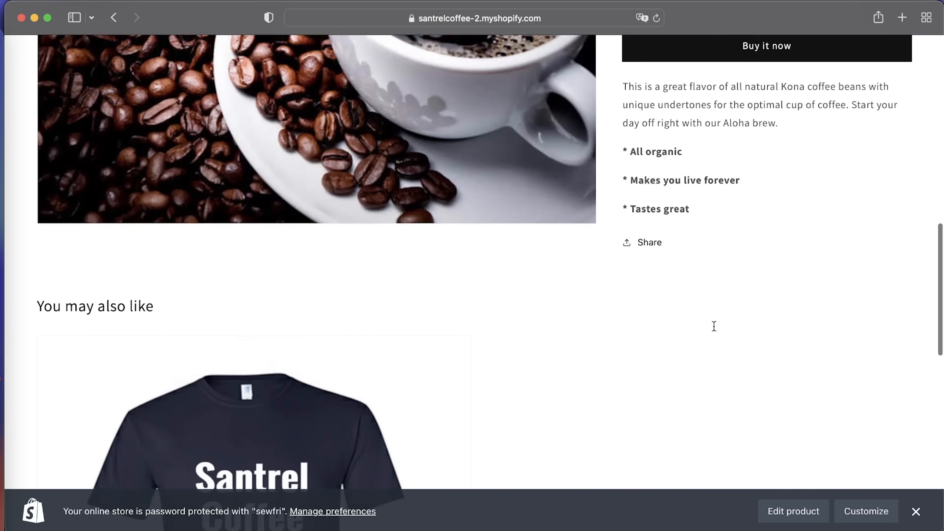
scroll(714, 327, down, 7)
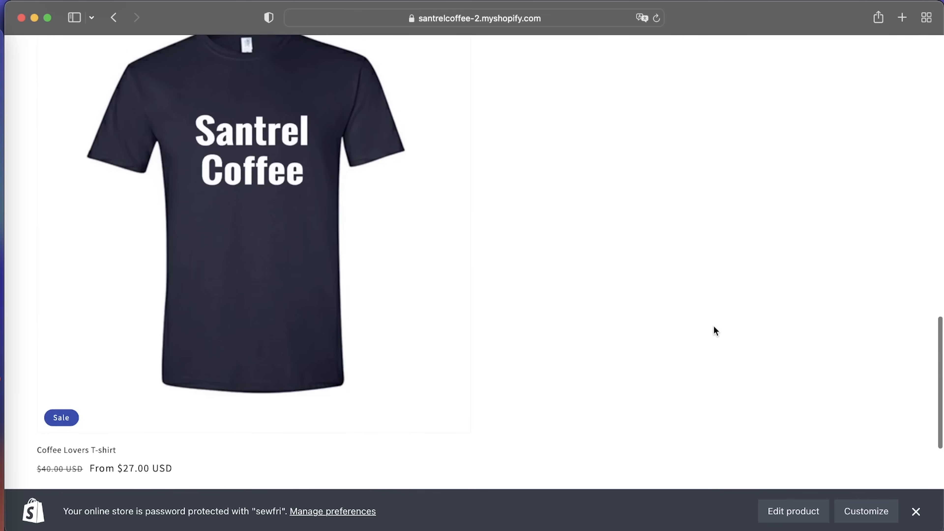
scroll(716, 330, down, 3)
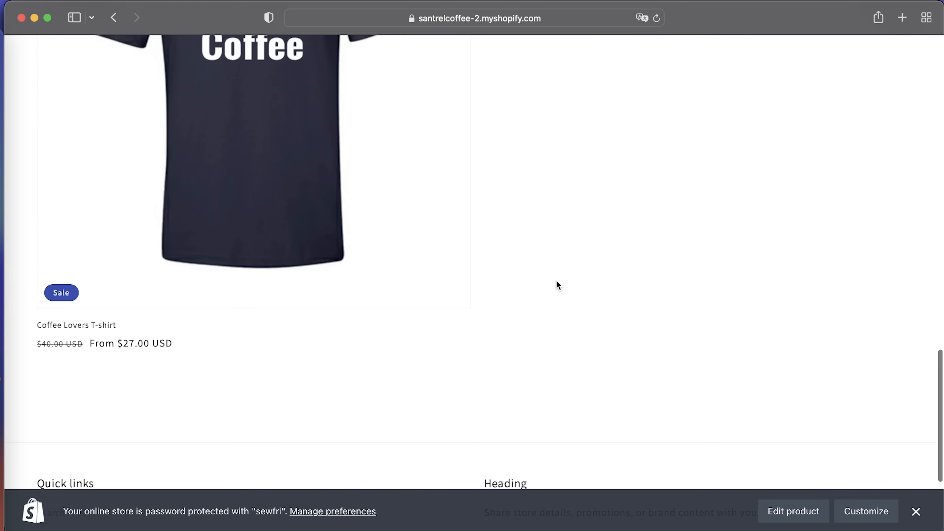
scroll(557, 282, up, 7)
scroll(556, 281, down, 12)
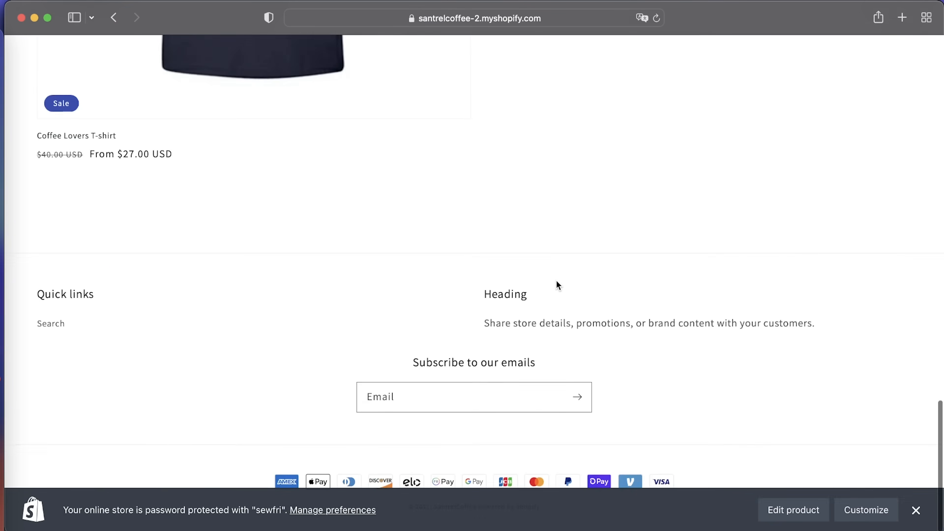
scroll(557, 281, up, 1)
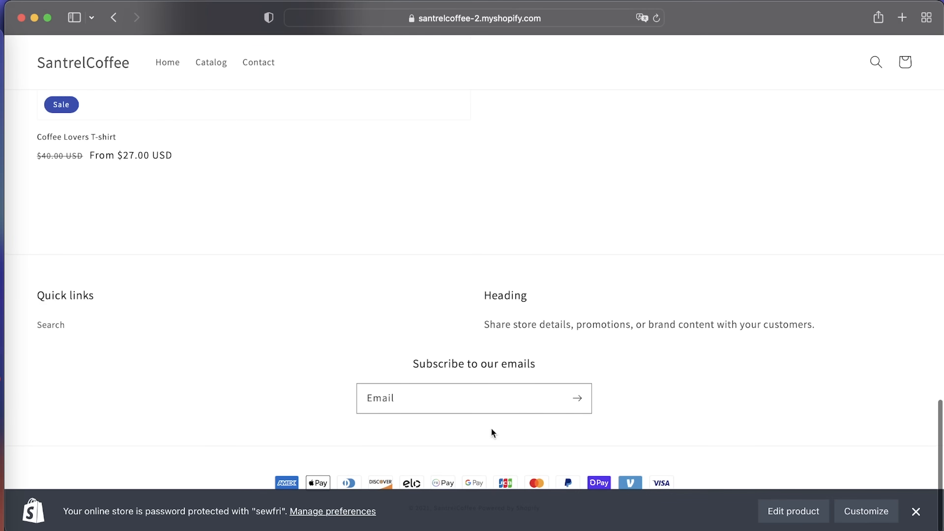
scroll(635, 383, up, 15)
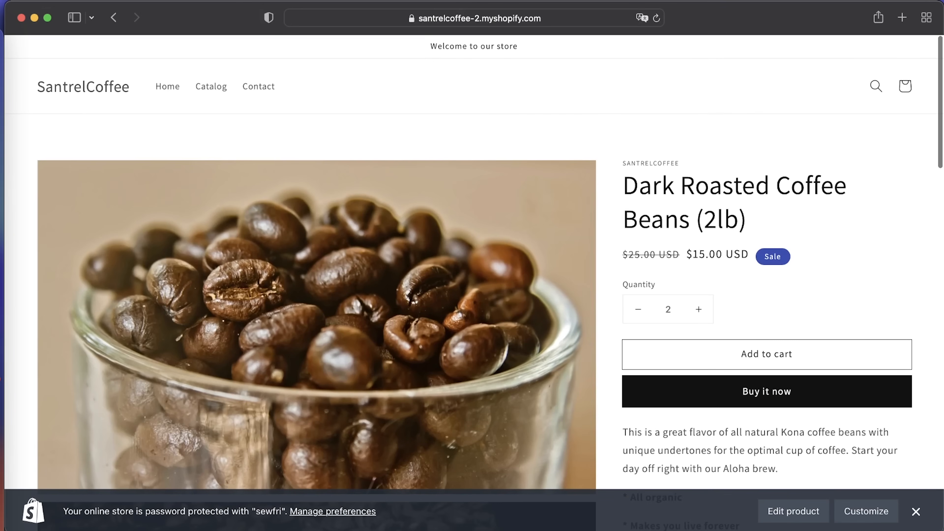
click(22, 17)
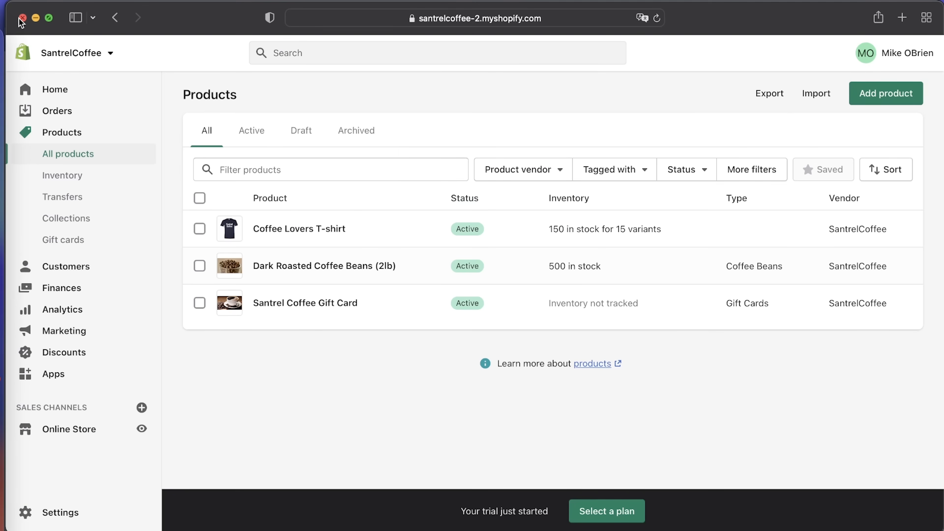
- Reach Online Store > Themes via the Home dashboard's Customize theme, showing Dawn as current
click(87, 92)
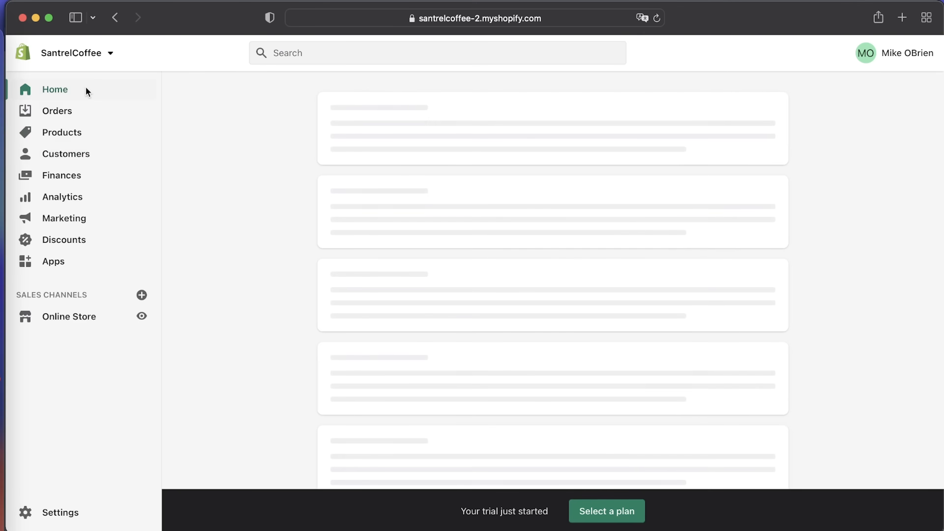
scroll(390, 412, down, 5)
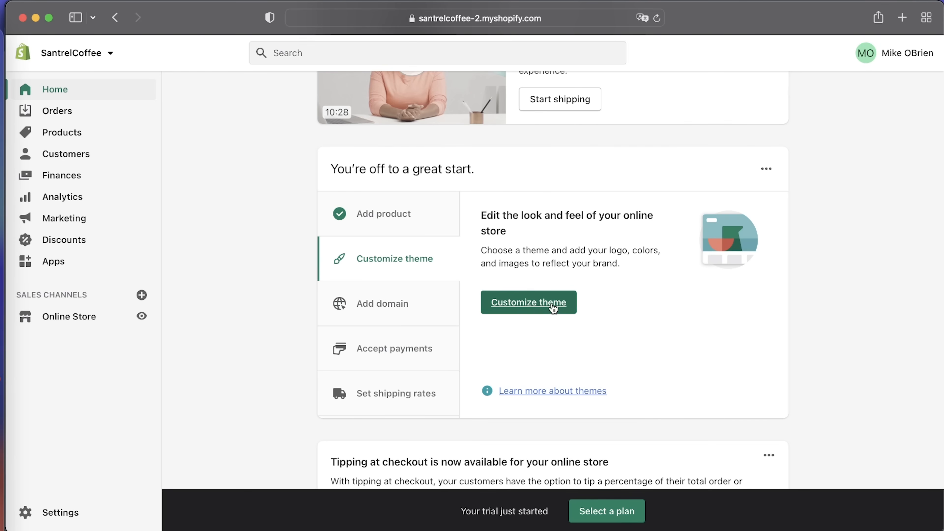
click(82, 323)
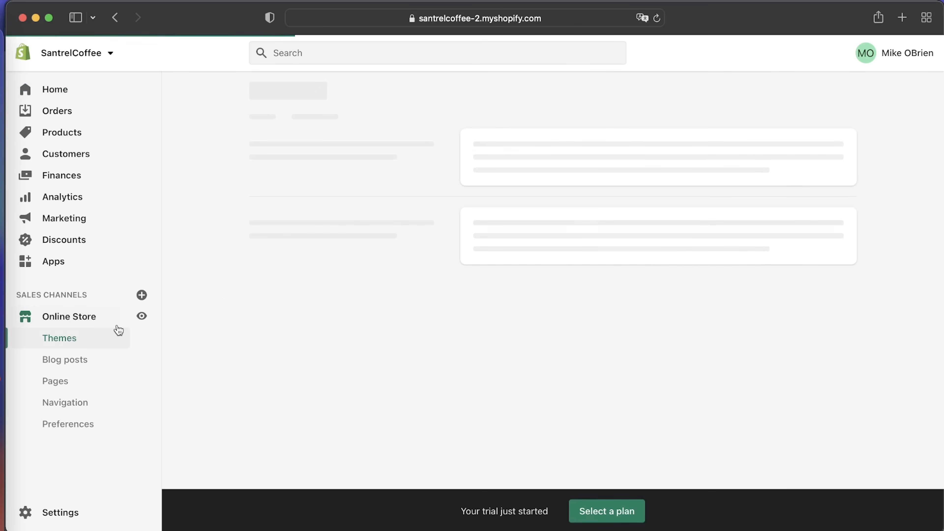
click(58, 89)
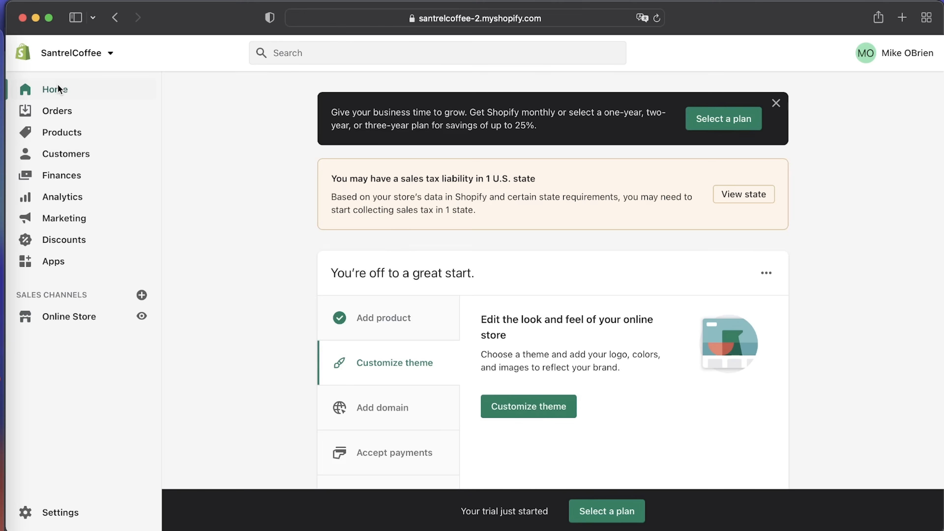
scroll(562, 395, down, 5)
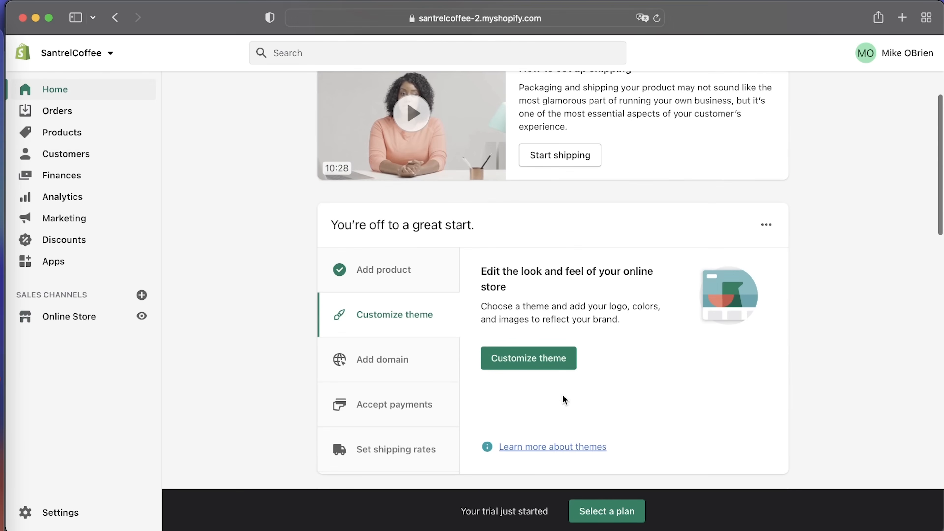
click(550, 362)
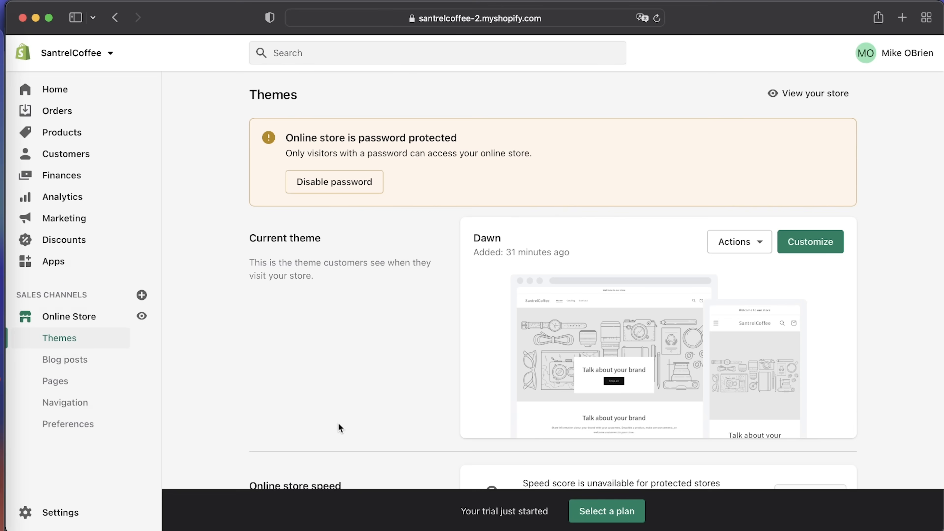
- Choose Disable password to view the Password protection preferences requiring a plan
scroll(338, 424, down, 2)
scroll(337, 424, up, 2)
click(358, 182)
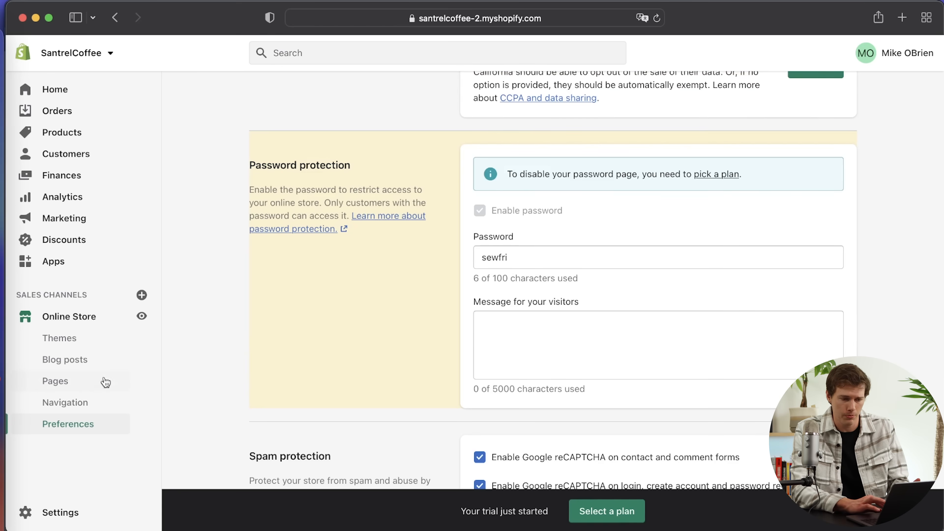
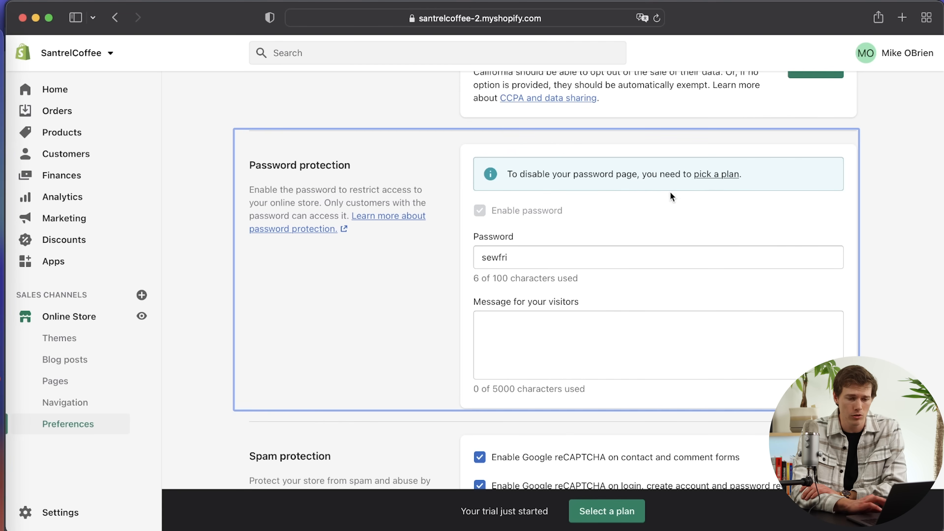
- Open the plan selection page listing Basic ($29), Shopify ($79) and Advanced ($299) plans
click(723, 175)
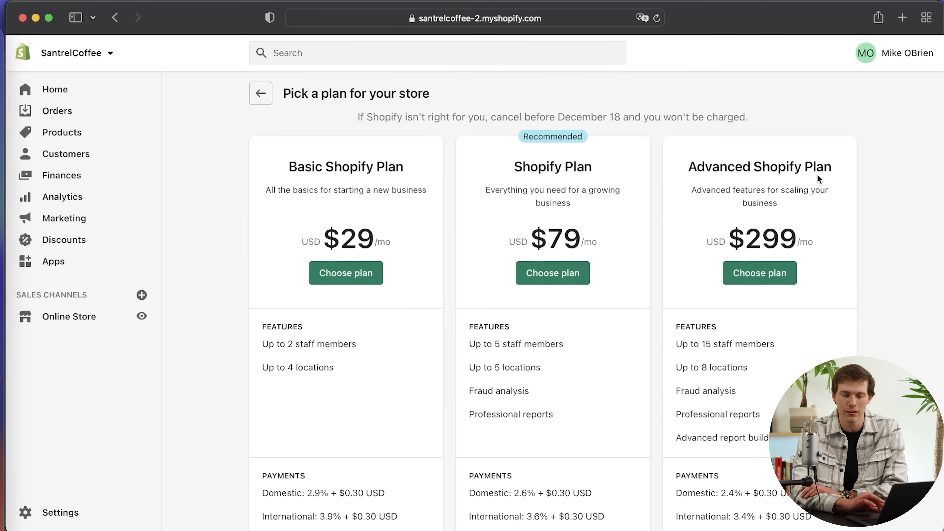
- Compare the plans and choose the Basic Shopify Plan at $29 a month
scroll(322, 308, down, 5)
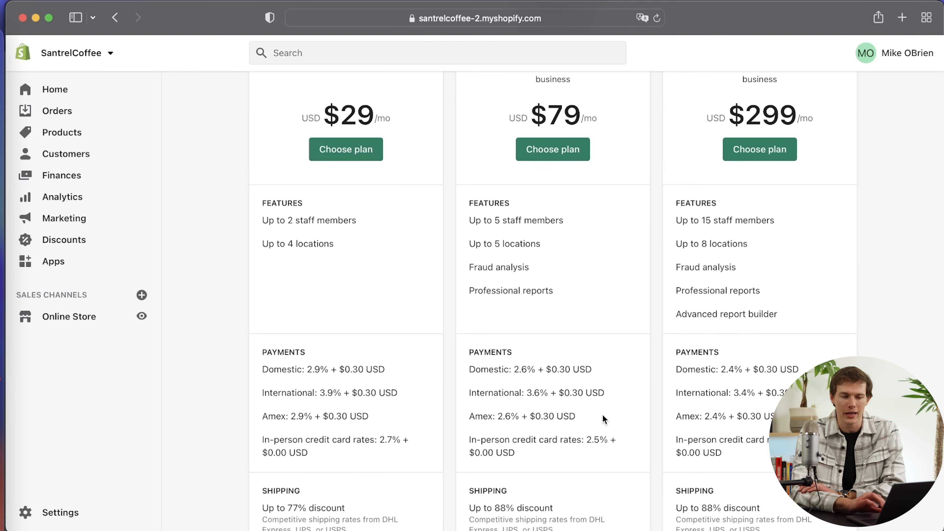
scroll(602, 414, up, 3)
scroll(602, 414, down, 2)
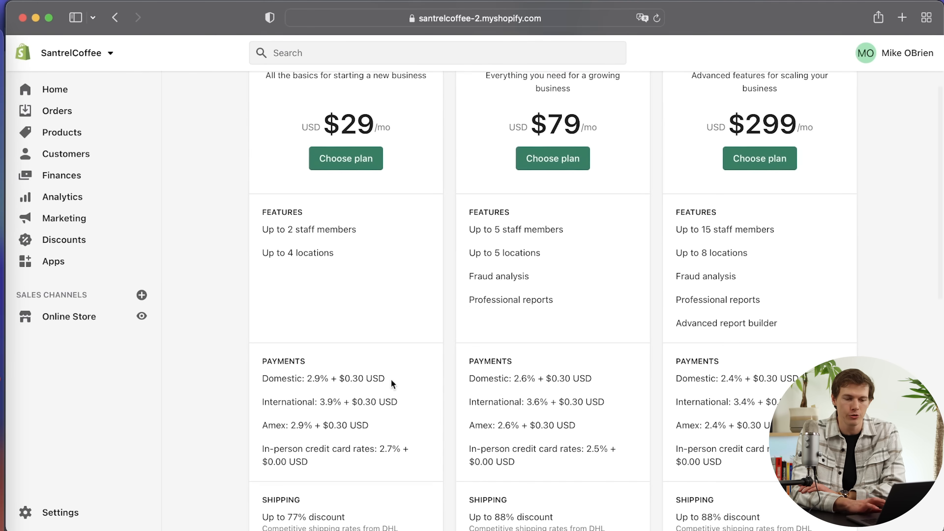
scroll(596, 301, down, 2)
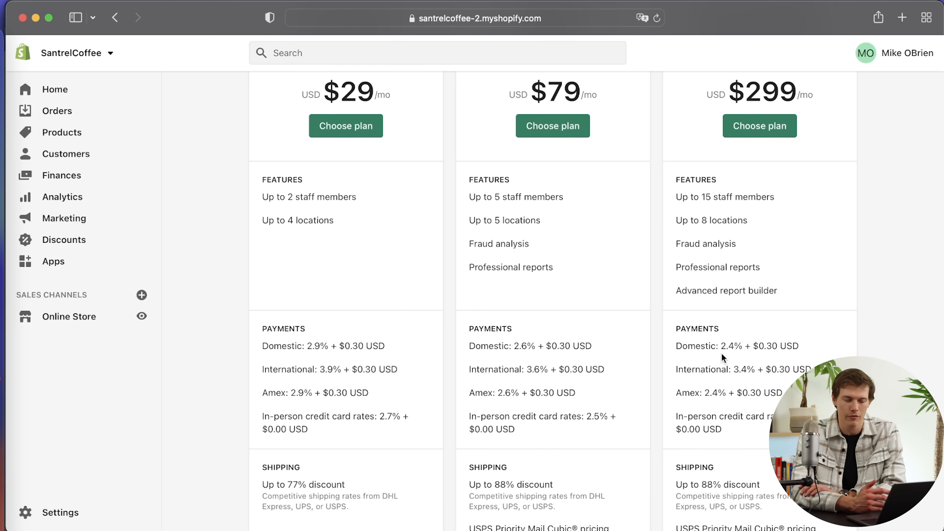
scroll(324, 426, up, 5)
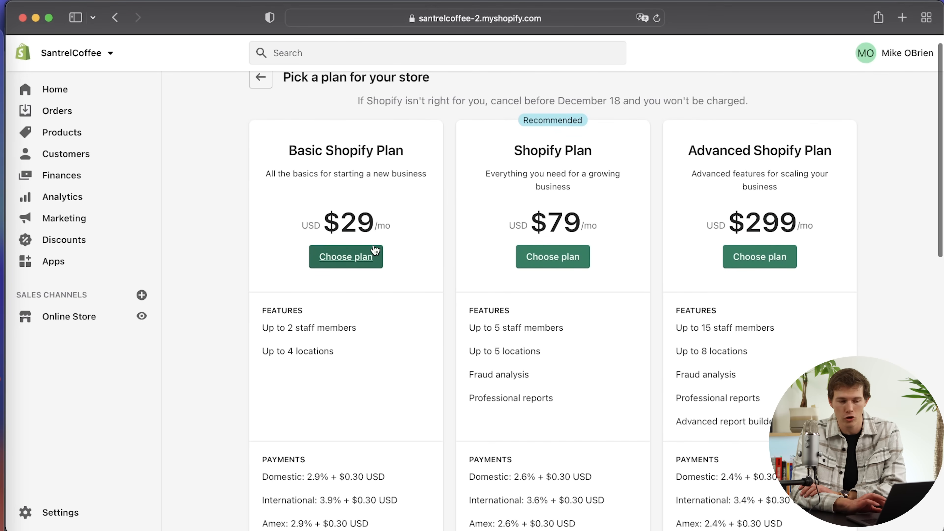
click(345, 257)
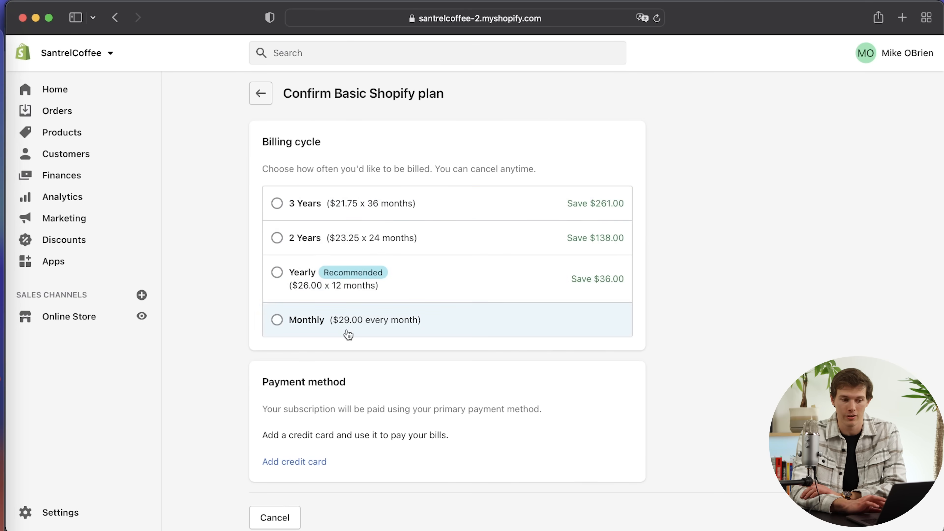
- Select monthly billing at $29.00 for the Basic plan and begin adding a credit card
click(278, 320)
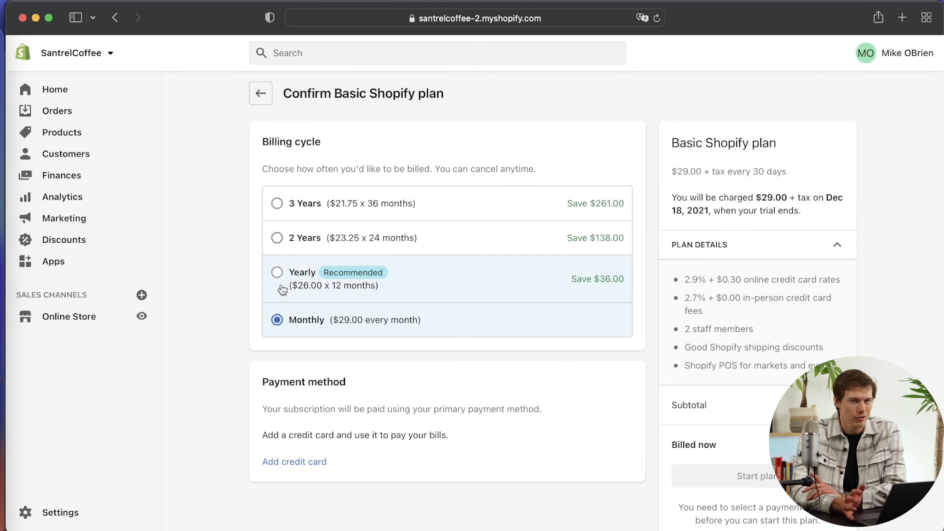
scroll(428, 389, down, 3)
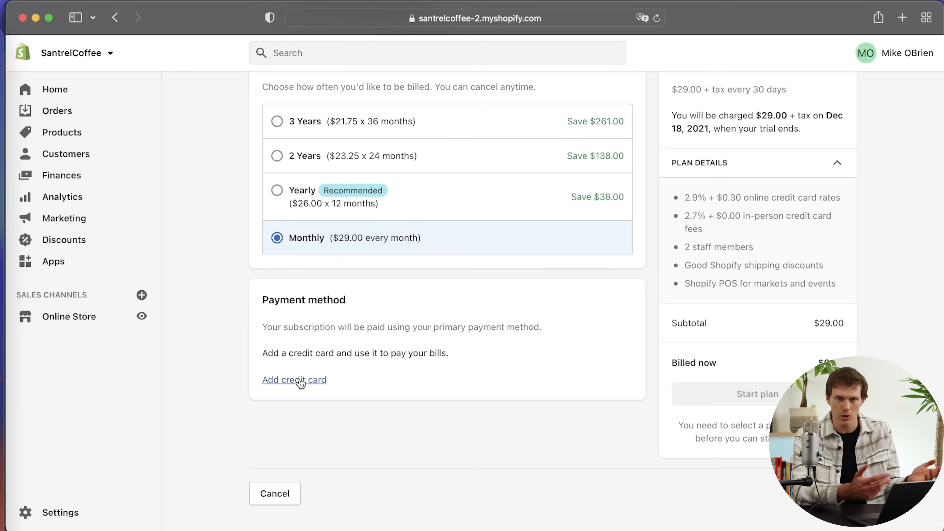
click(300, 381)
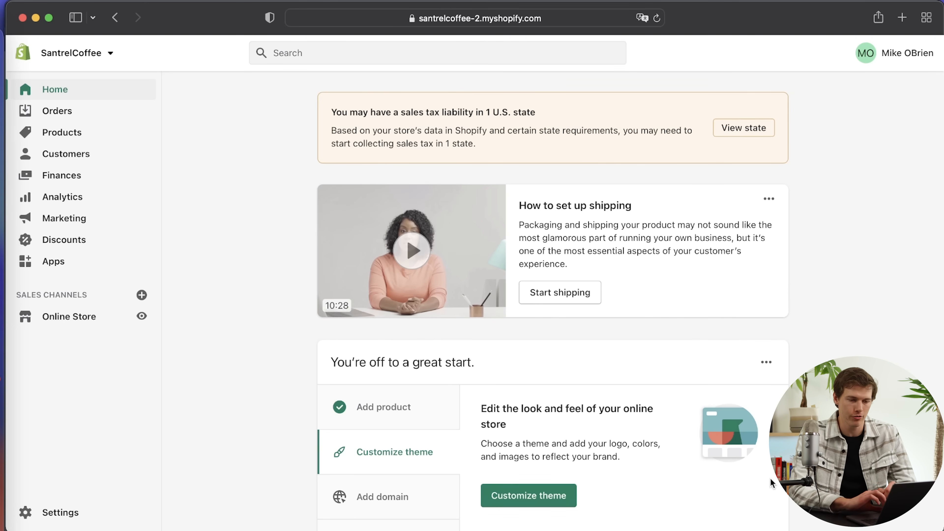
- Uncheck Enable password in Preferences and save, making the online store live
scroll(771, 479, down, 5)
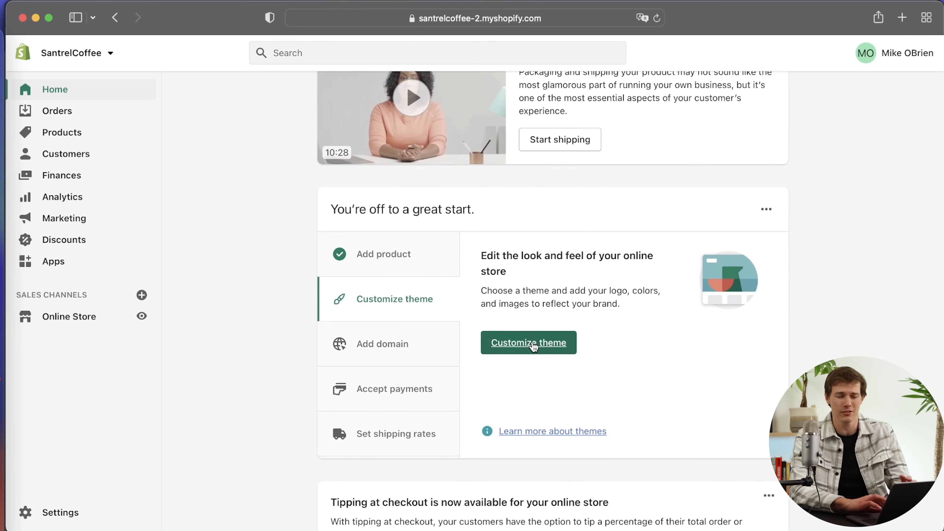
click(532, 346)
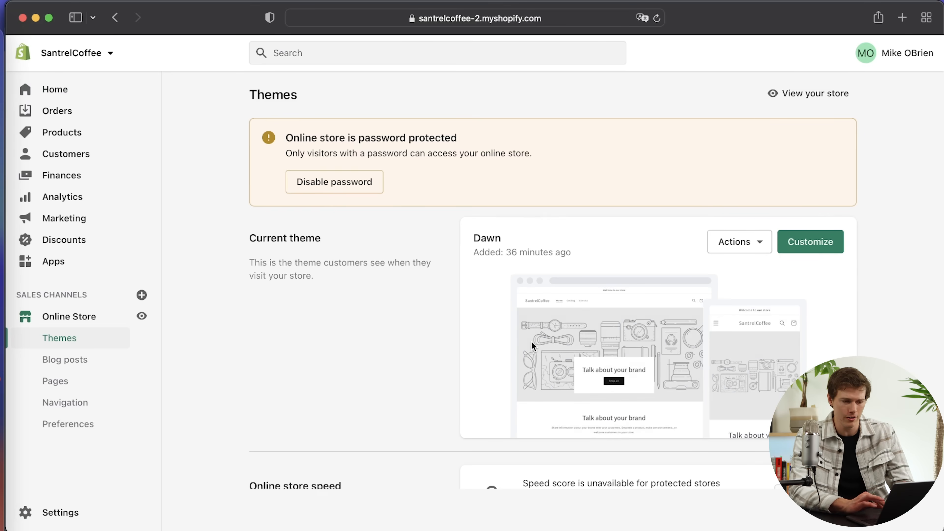
click(321, 182)
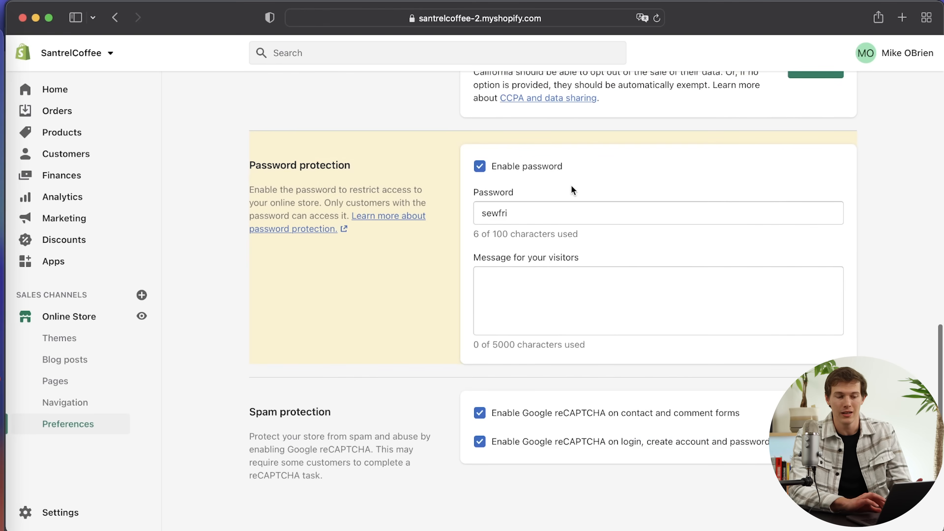
click(482, 168)
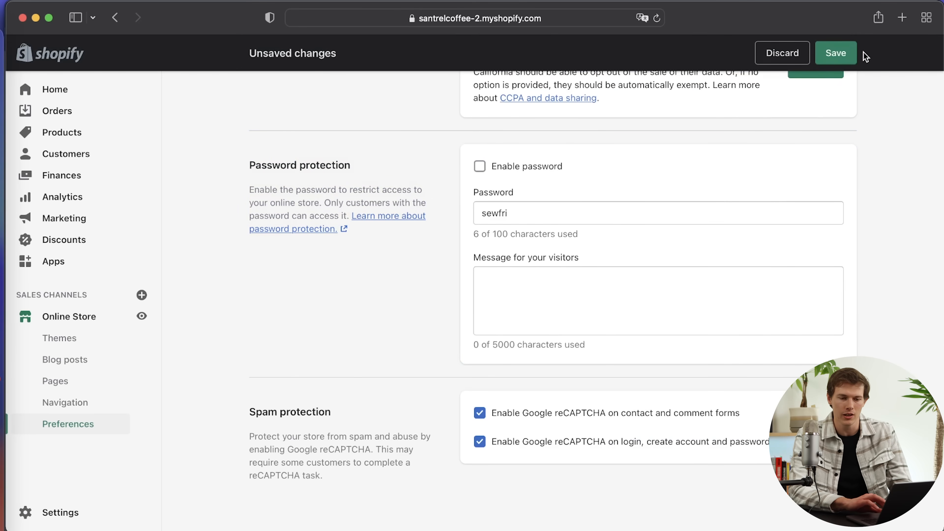
click(842, 55)
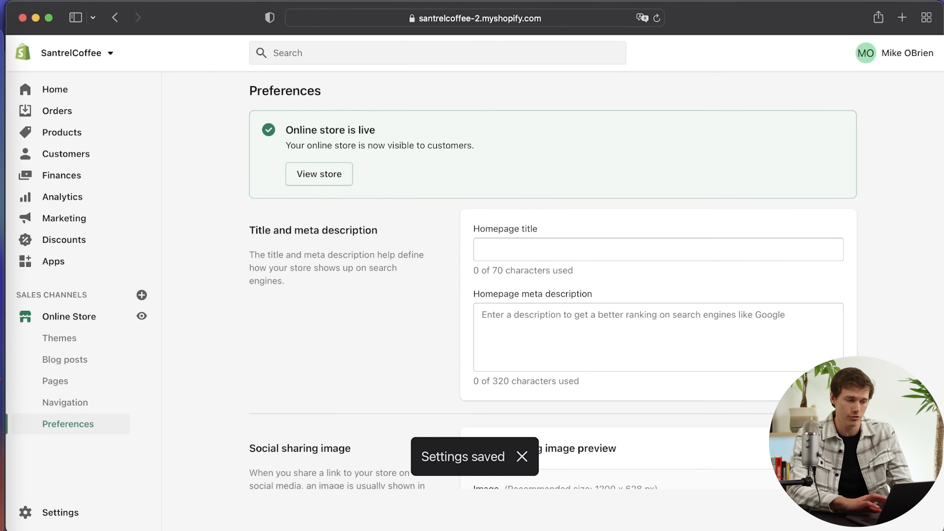
- Go from Home to the Themes page and scroll to the Theme library below live theme Dawn
click(55, 90)
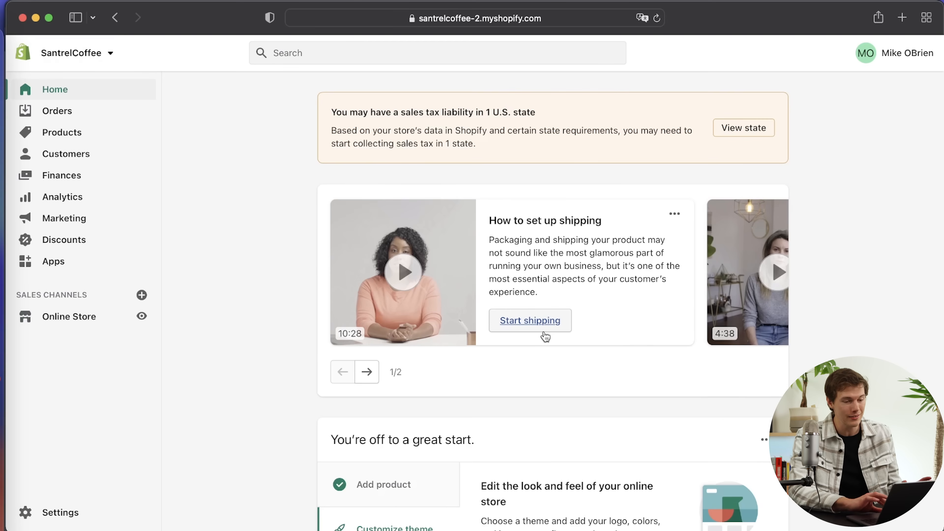
scroll(613, 397, down, 4)
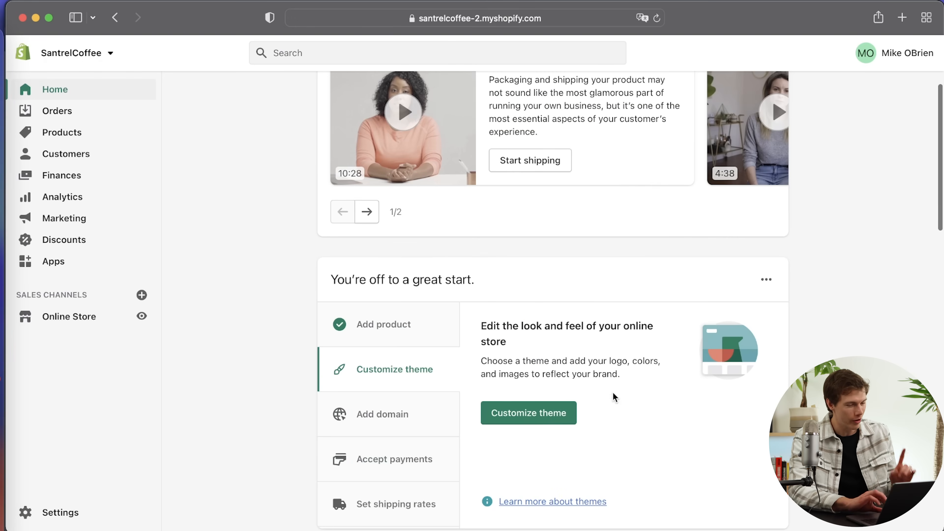
click(526, 413)
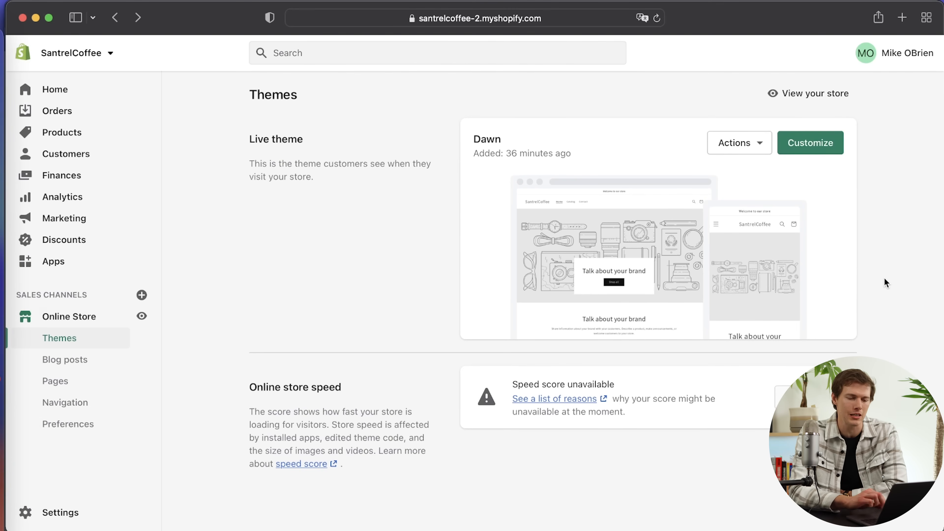
scroll(886, 283, down, 3)
scroll(886, 283, down, 4)
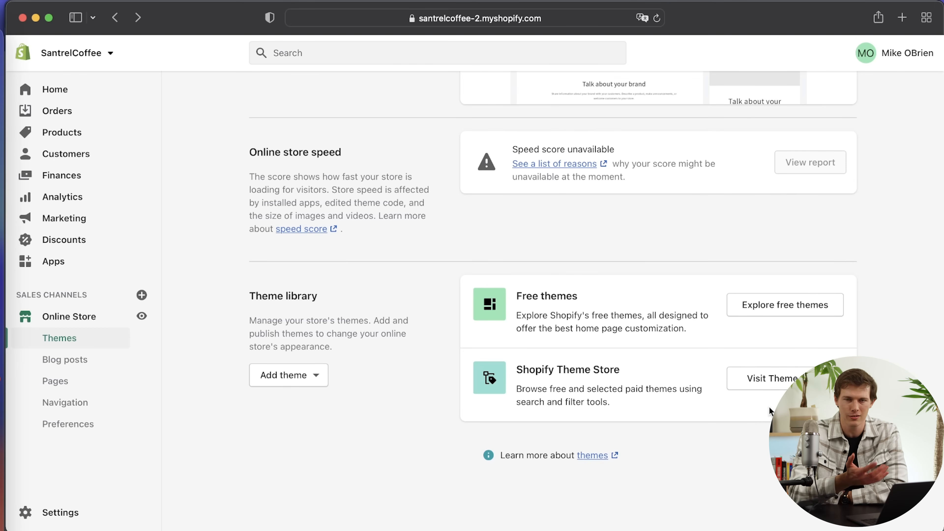
- Browse the free themes gallery and open the Venture theme details
click(785, 310)
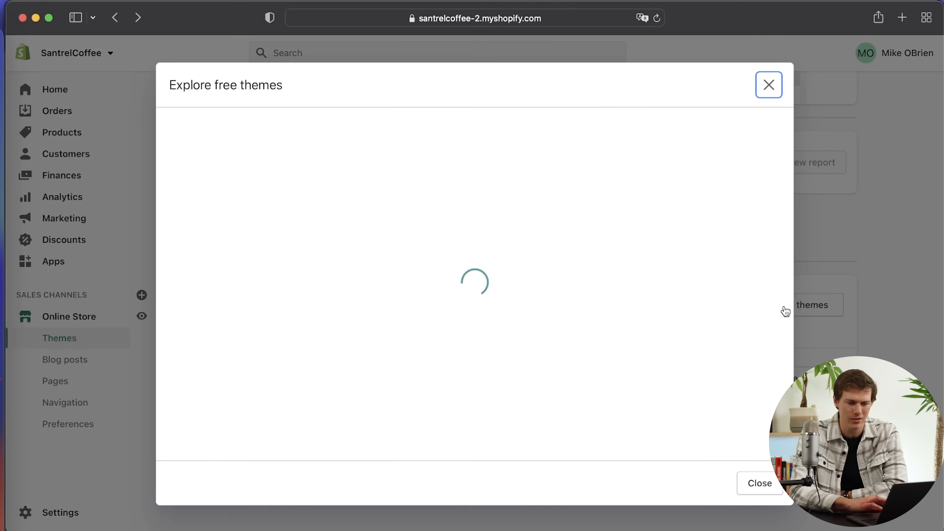
scroll(475, 305, down, 4)
scroll(475, 301, down, 5)
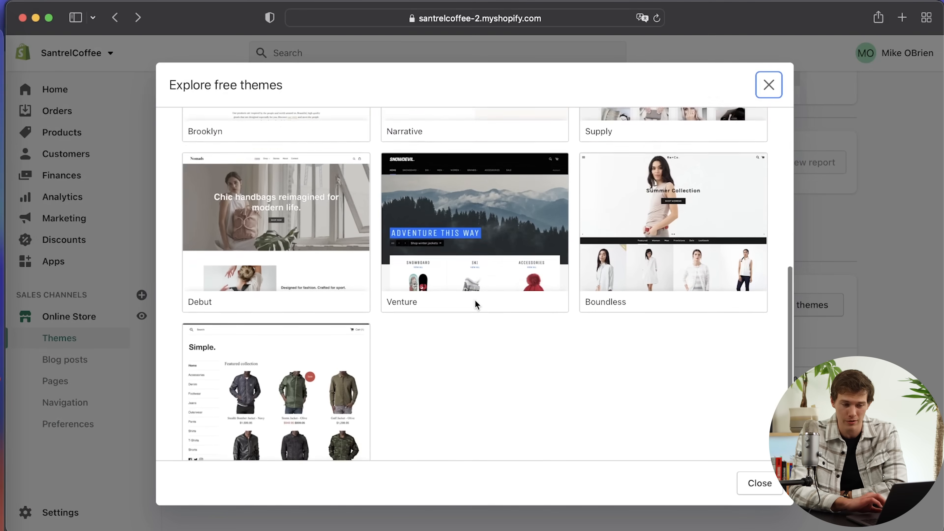
scroll(475, 300, up, 8)
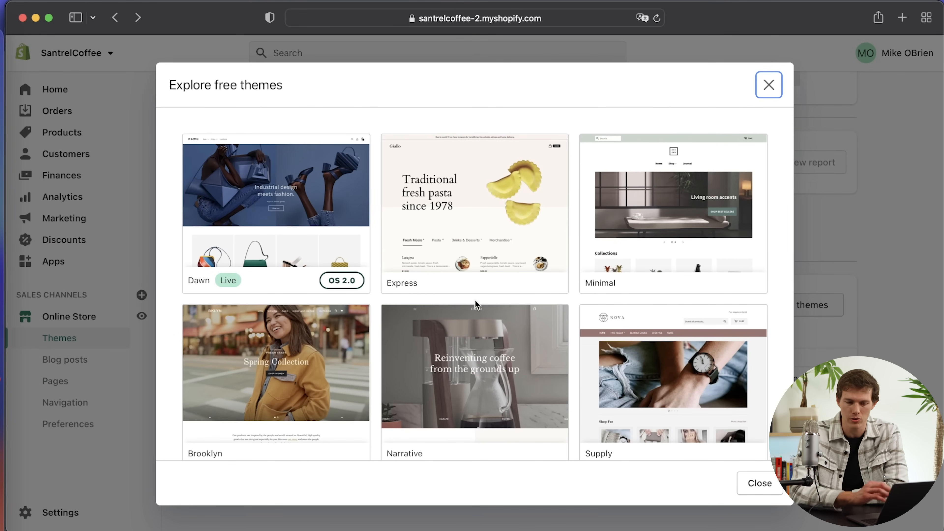
scroll(476, 302, down, 5)
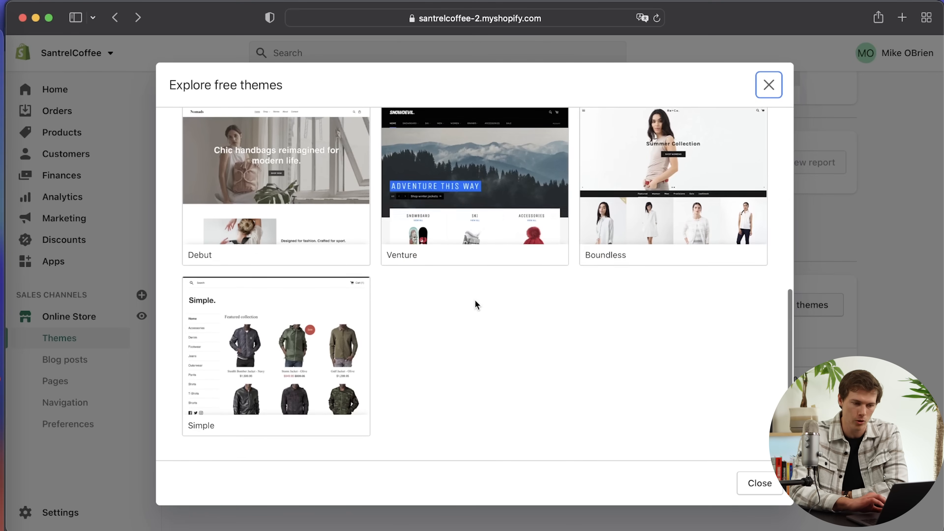
scroll(477, 305, up, 8)
scroll(477, 305, down, 5)
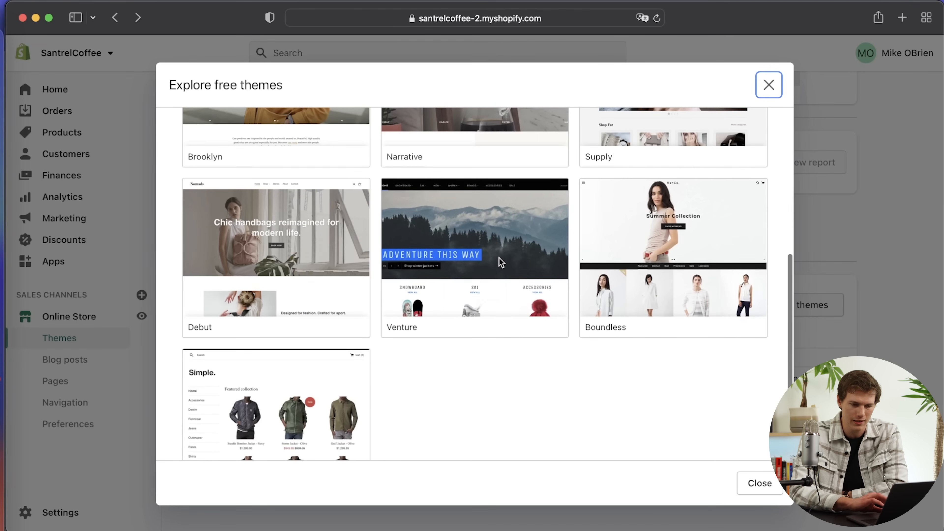
click(501, 264)
- Preview Venture's Outdoors, Boxing and Snowboards styles, then return to the free themes list
click(593, 328)
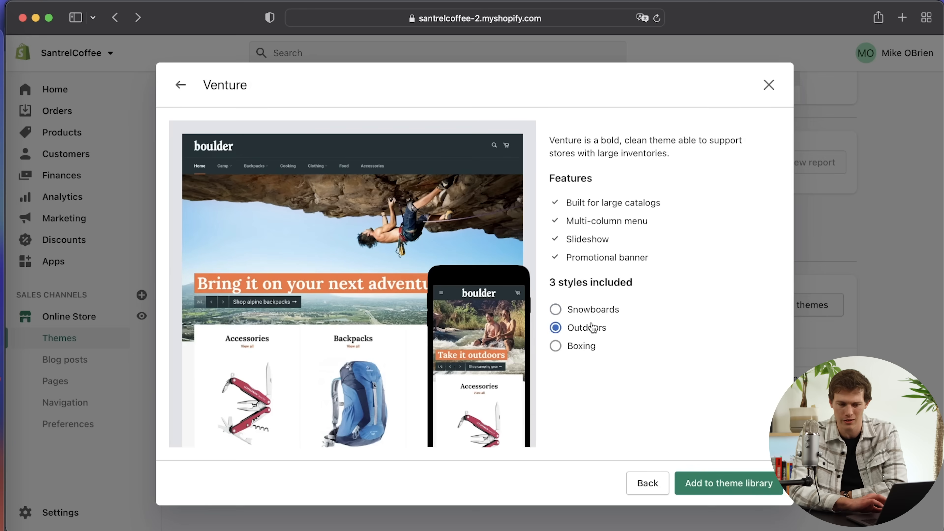
click(578, 347)
click(577, 333)
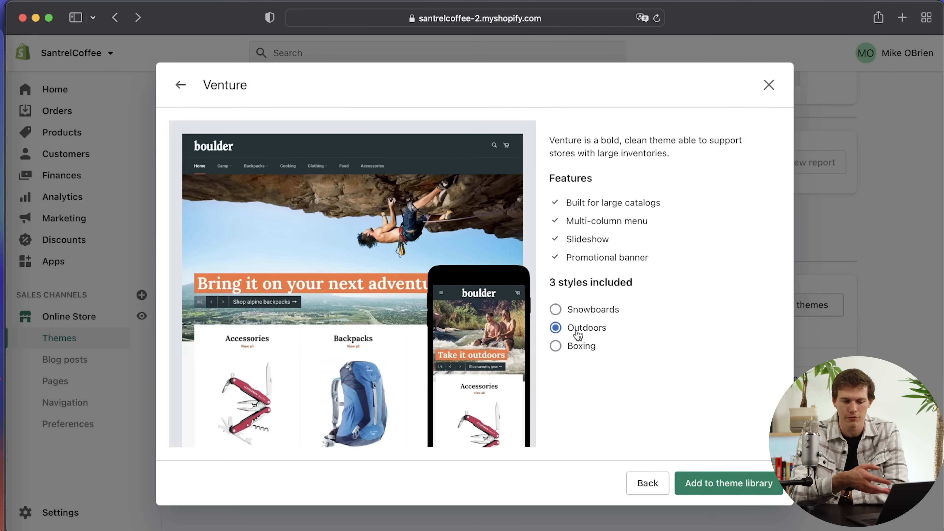
click(578, 319)
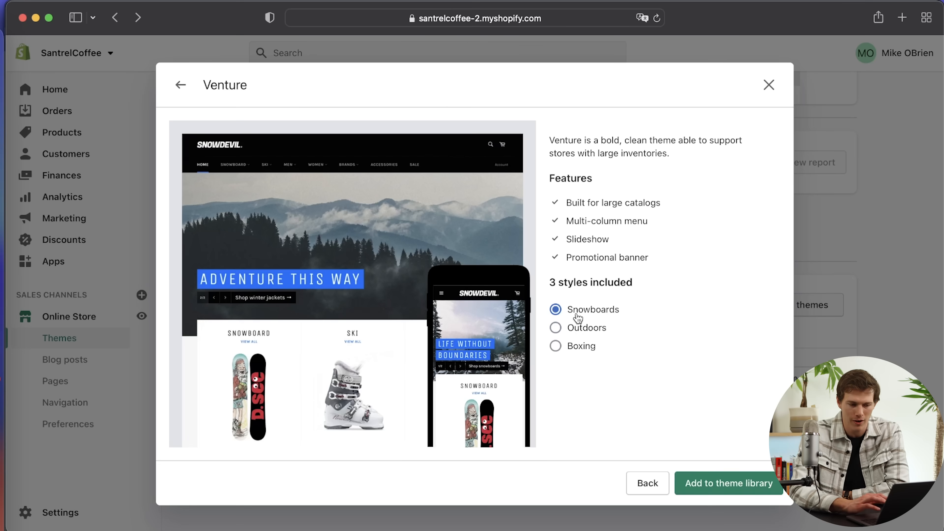
click(583, 350)
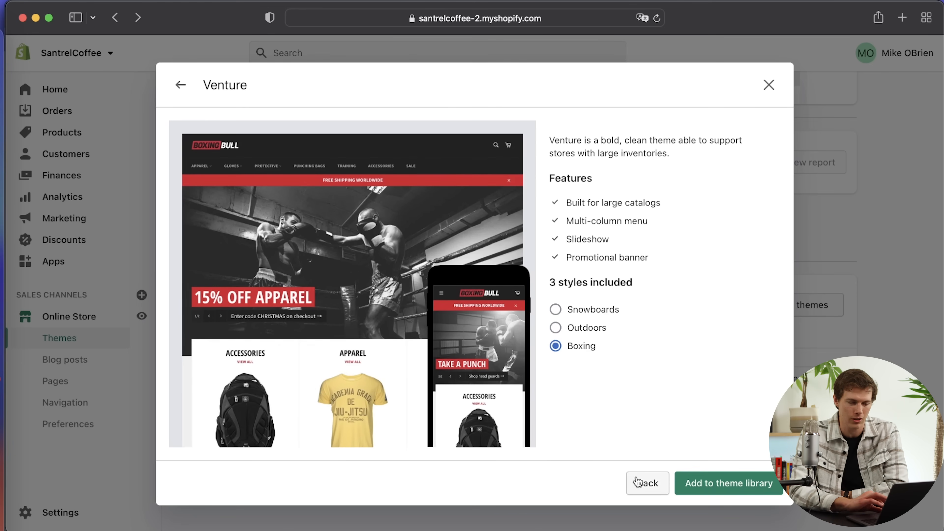
click(648, 483)
scroll(472, 289, down, 2)
scroll(472, 290, up, 2)
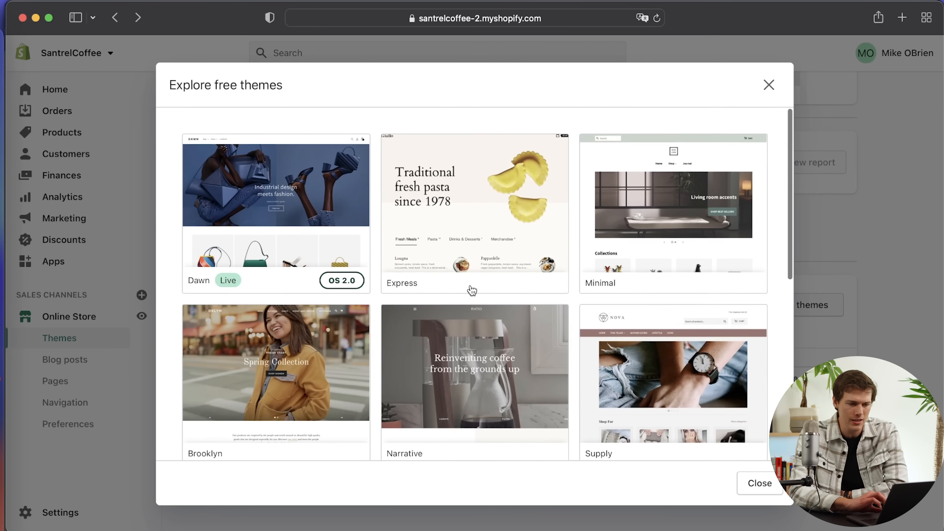
- Preview Express in Pantry, return to Bistro, and add Express to the theme library
click(461, 214)
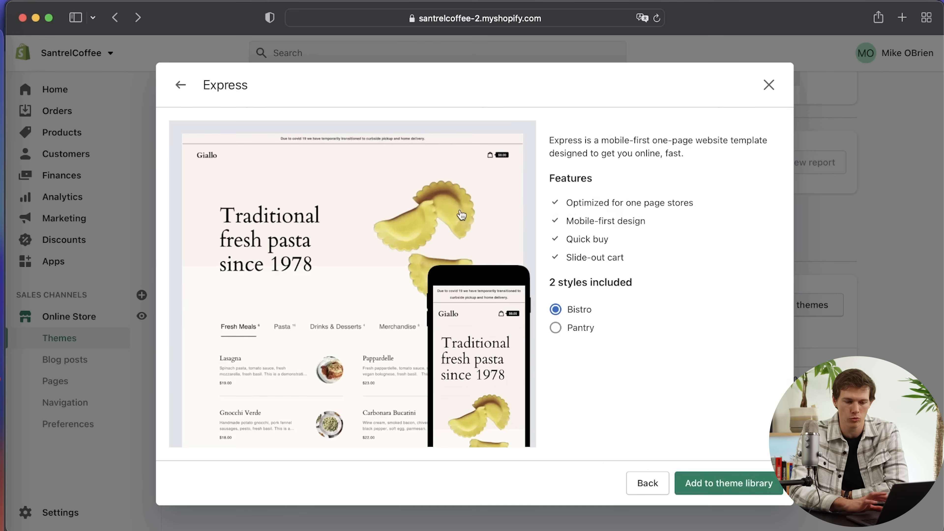
click(555, 329)
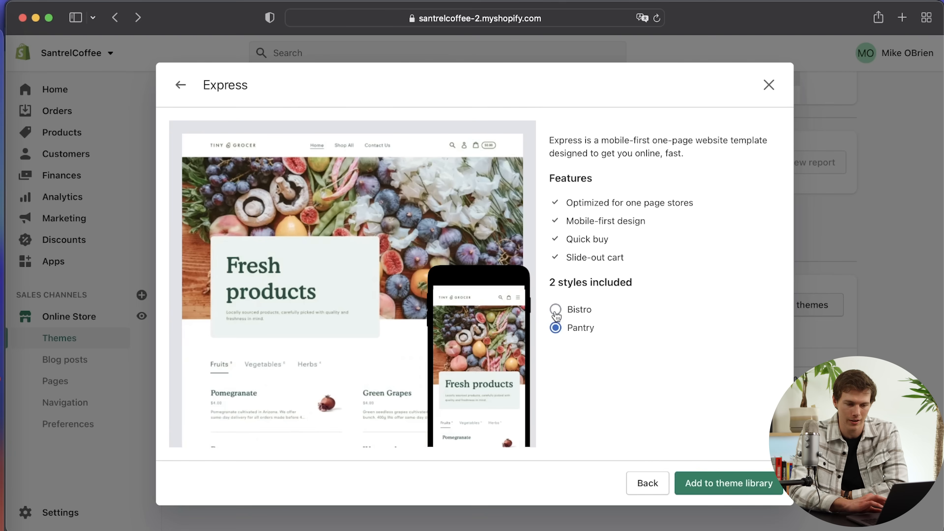
click(556, 311)
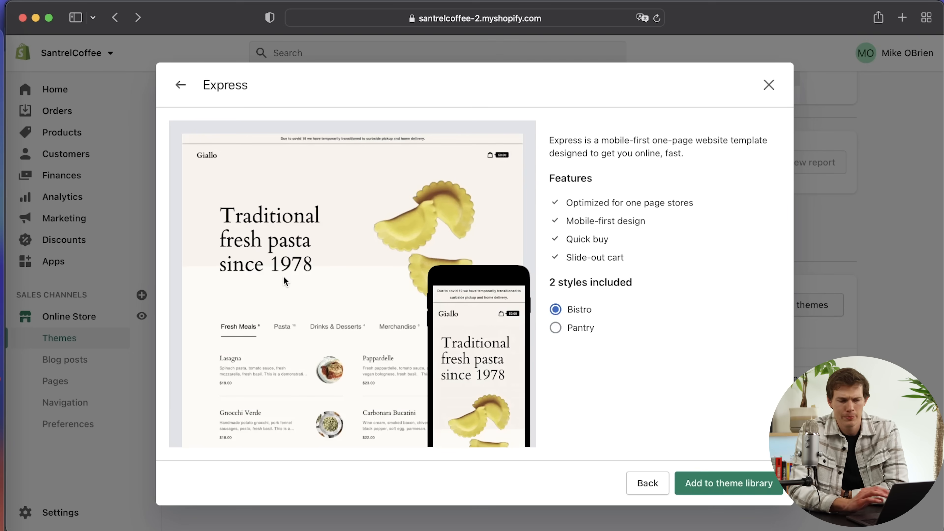
scroll(284, 276, down, 1)
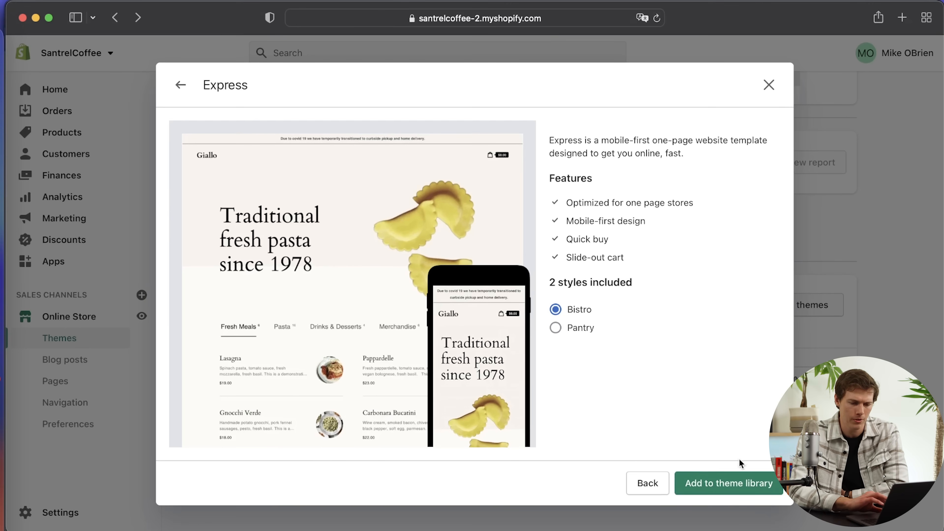
click(748, 485)
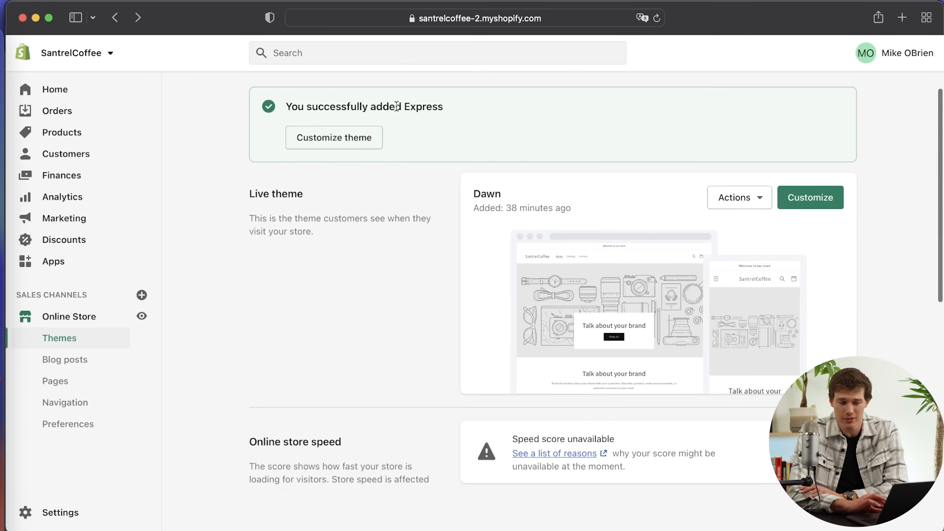
- Publish the Express theme from the Theme library, confirming it as the live theme
scroll(430, 293, down, 8)
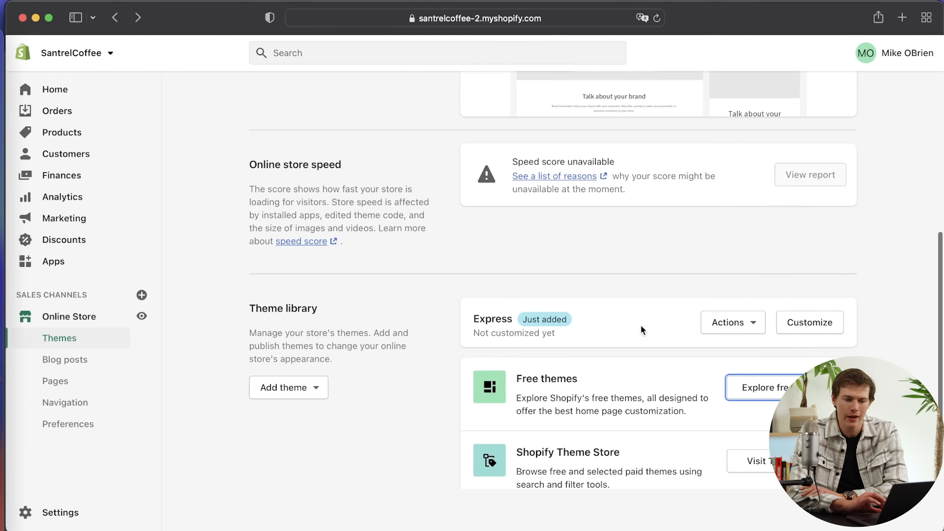
click(753, 323)
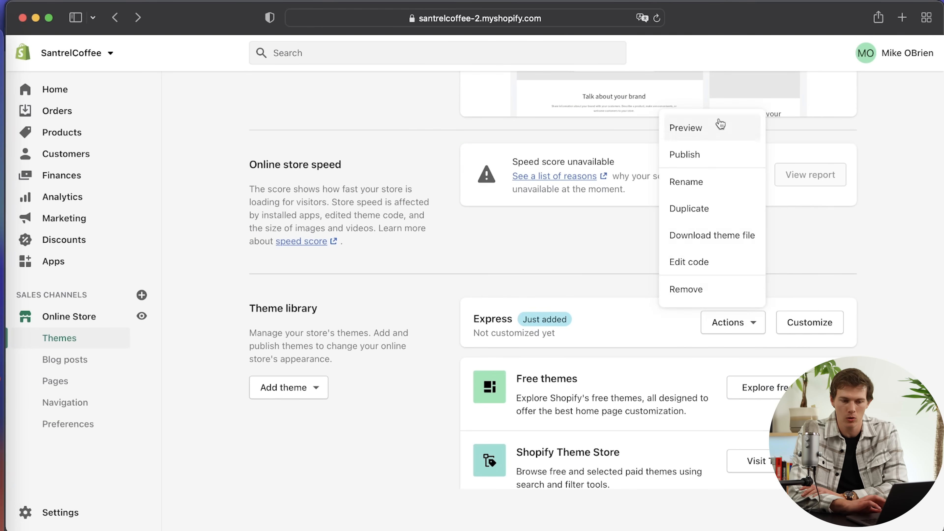
click(720, 165)
click(648, 416)
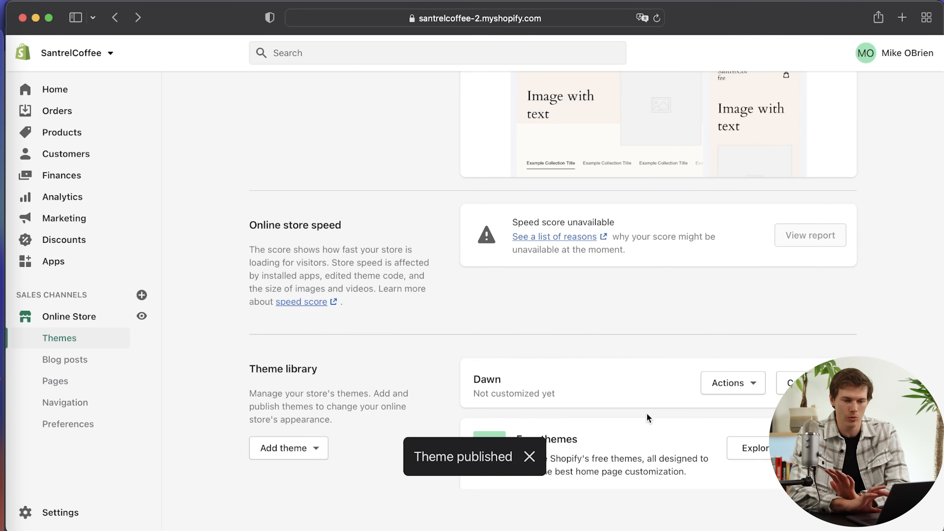
- Review the Themes page and check the live Express theme's actions menu without choosing anything
scroll(870, 298, up, 5)
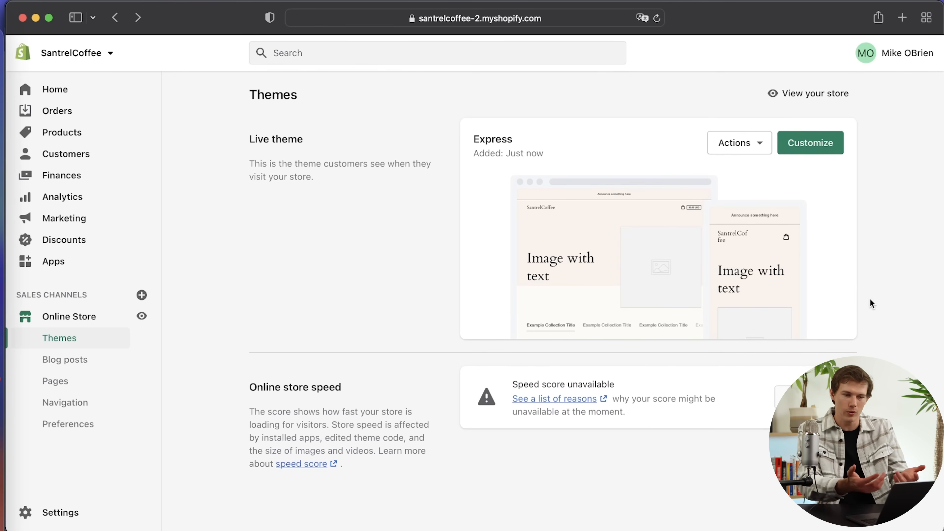
scroll(870, 300, down, 3)
scroll(870, 302, down, 3)
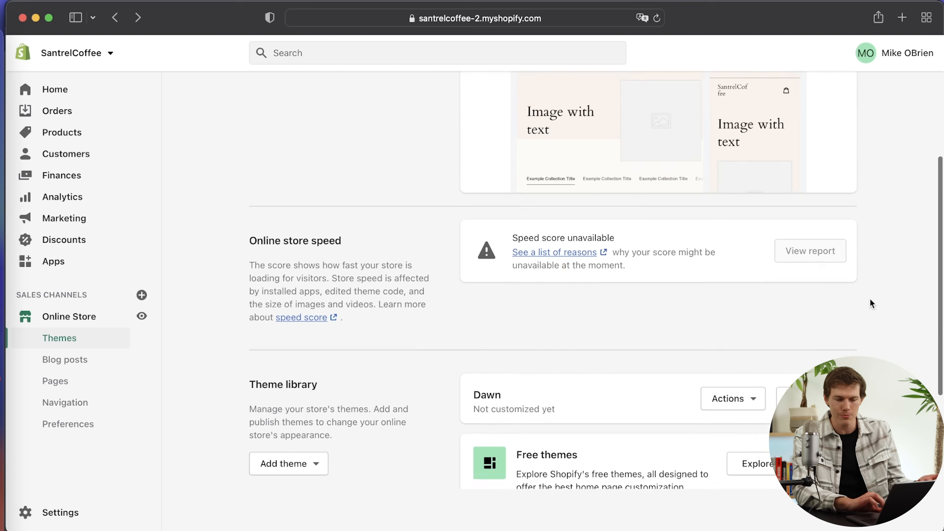
scroll(870, 302, up, 6)
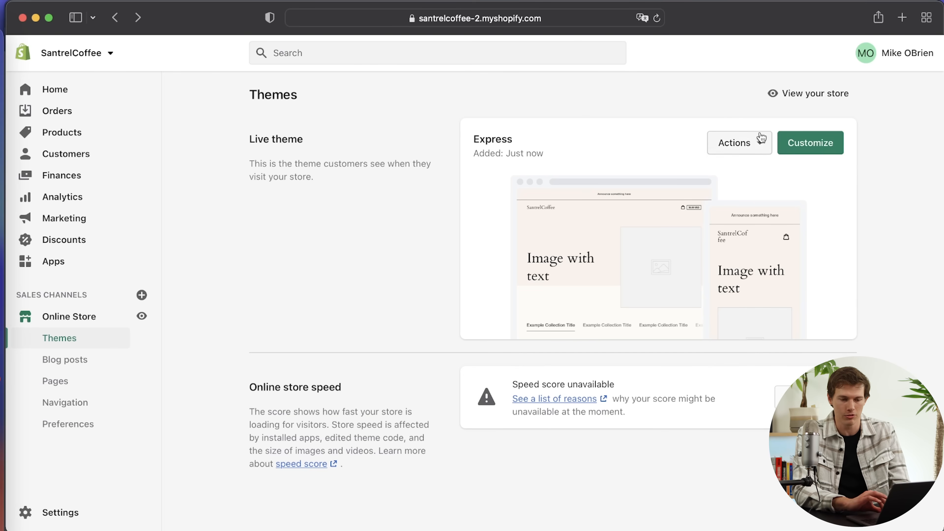
click(746, 144)
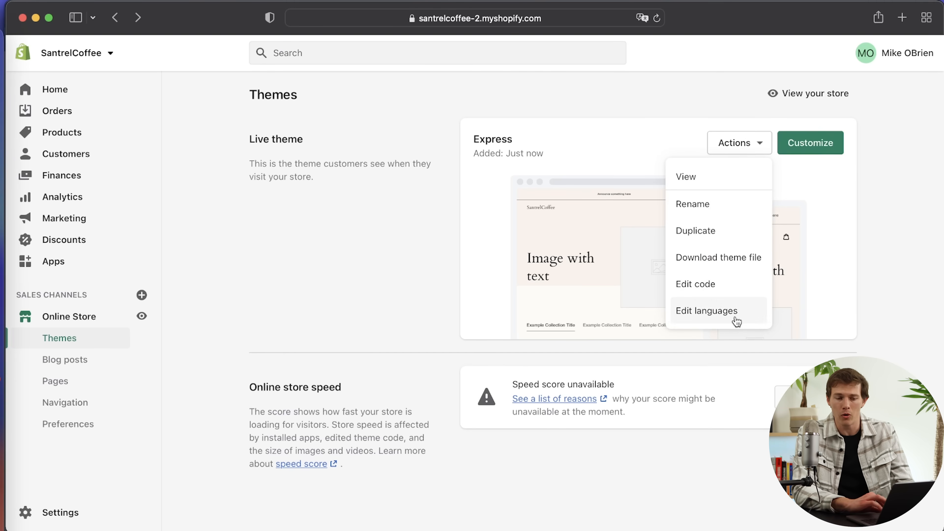
click(826, 188)
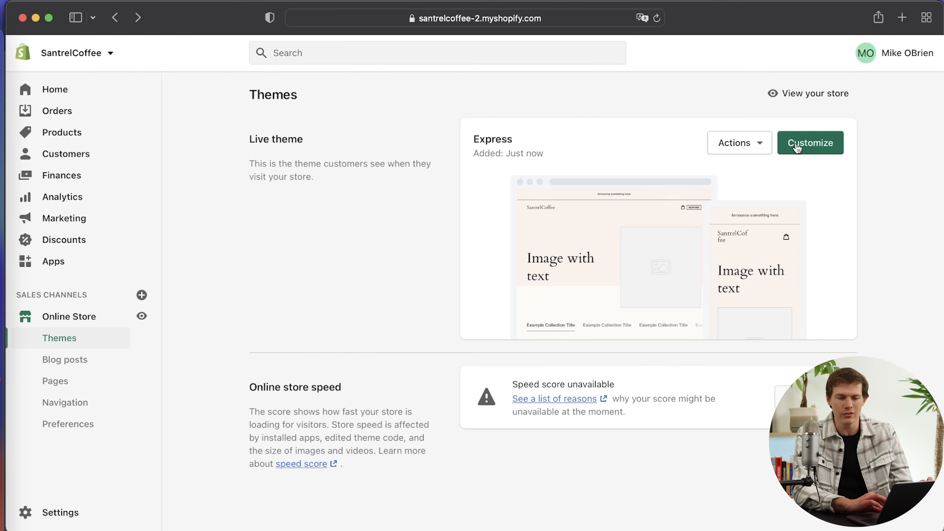
- Open the Express theme editor on the Home page template and view the preview device options
click(803, 145)
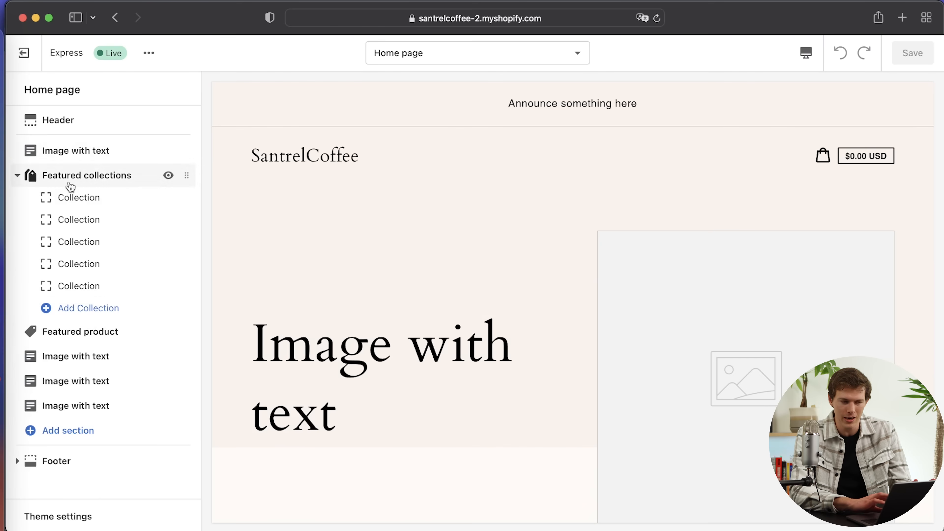
click(17, 175)
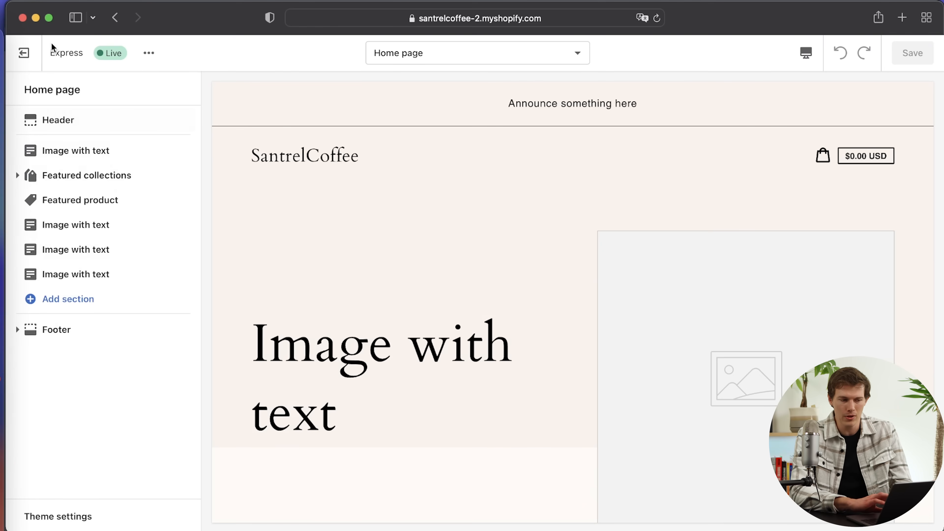
click(550, 57)
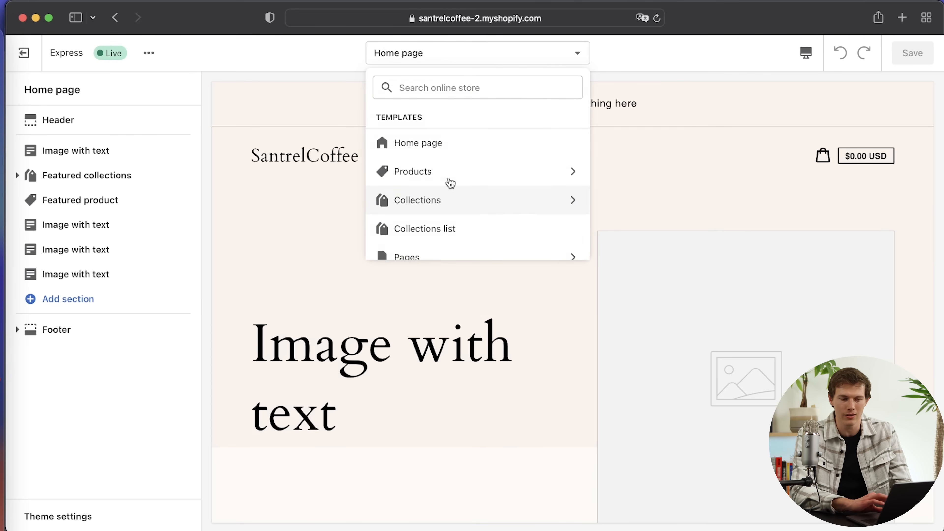
scroll(444, 224, down, 3)
scroll(446, 223, down, 2)
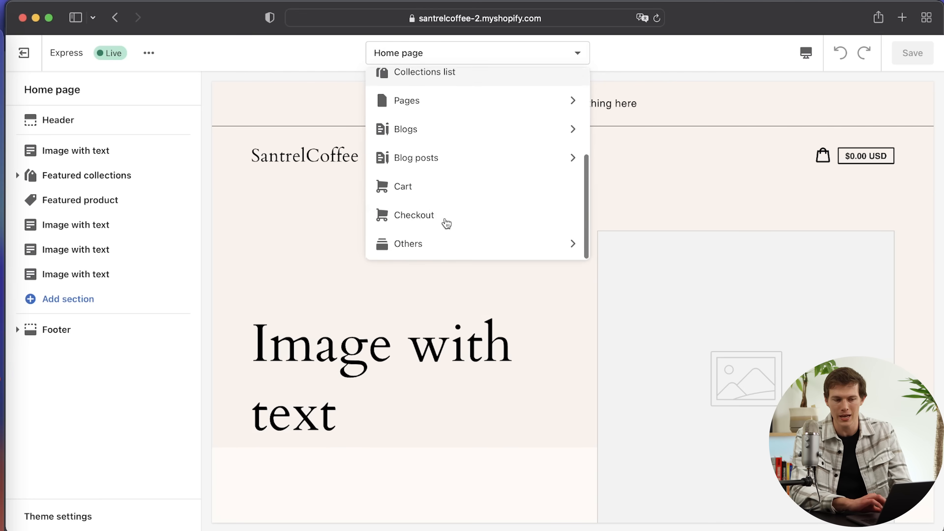
scroll(446, 223, up, 5)
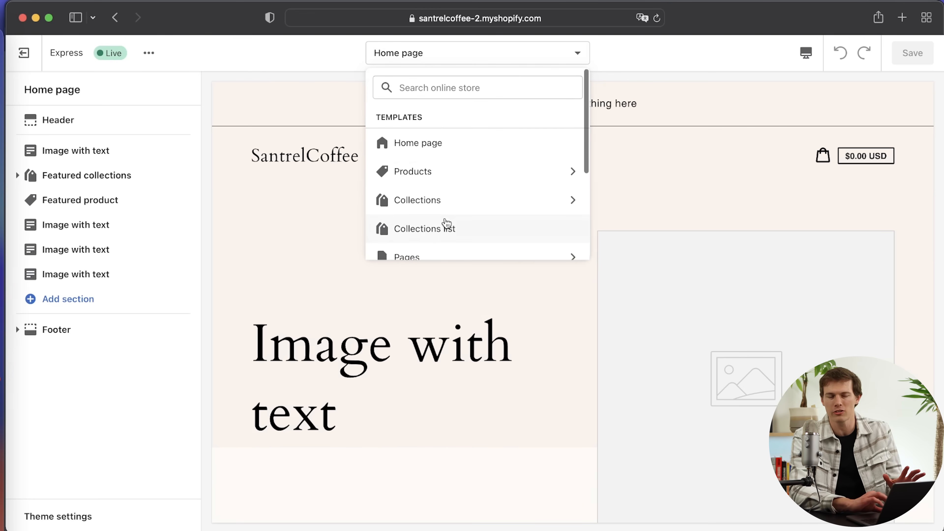
click(448, 145)
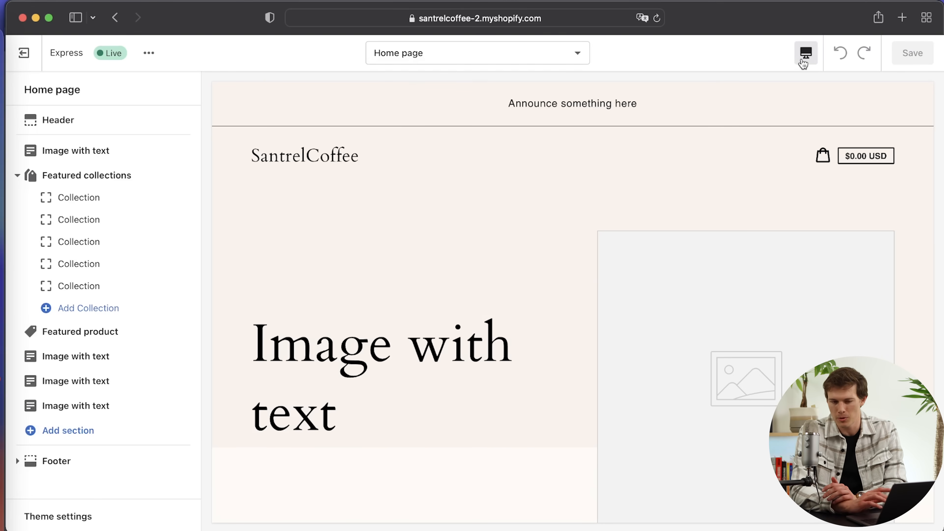
click(805, 54)
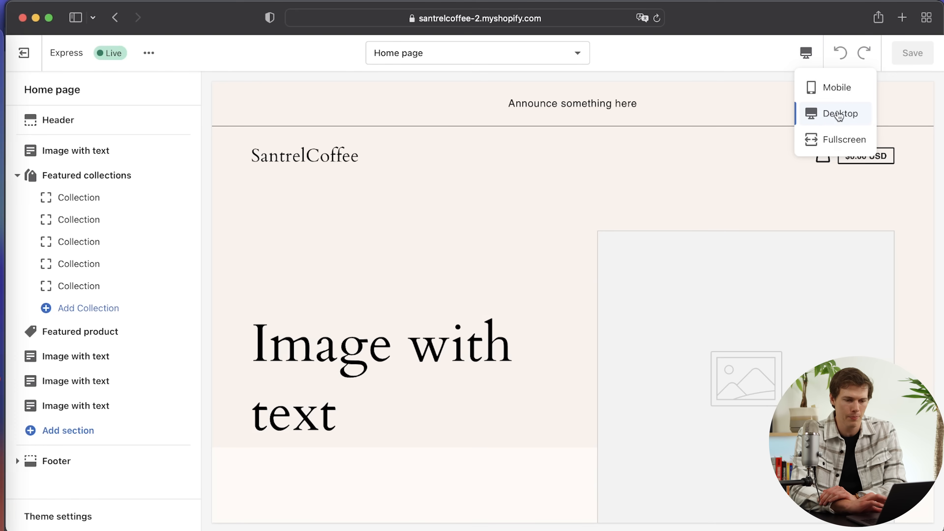
click(576, 226)
scroll(576, 225, down, 3)
scroll(576, 225, up, 3)
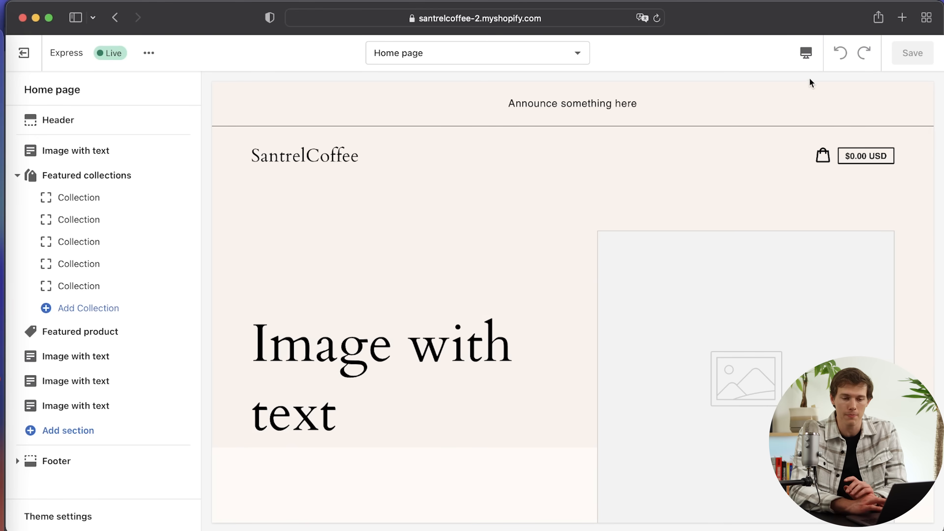
click(806, 55)
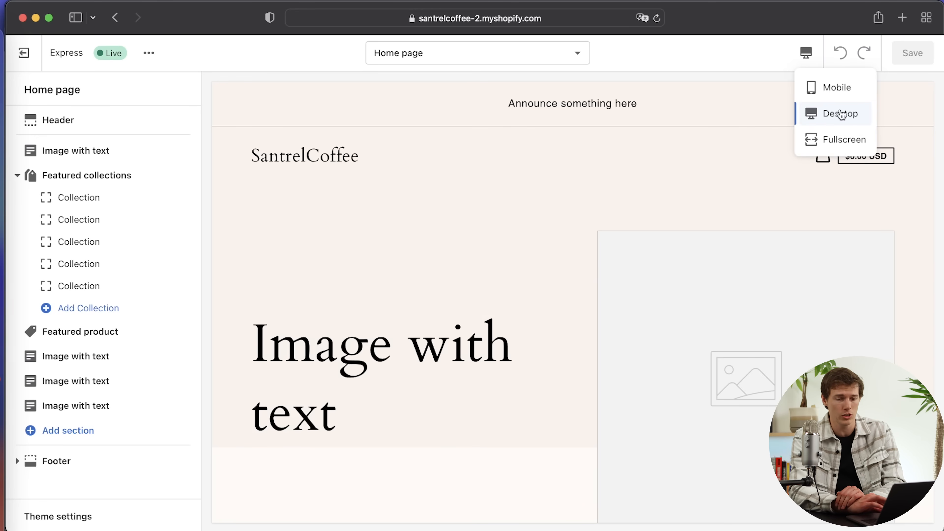
click(843, 93)
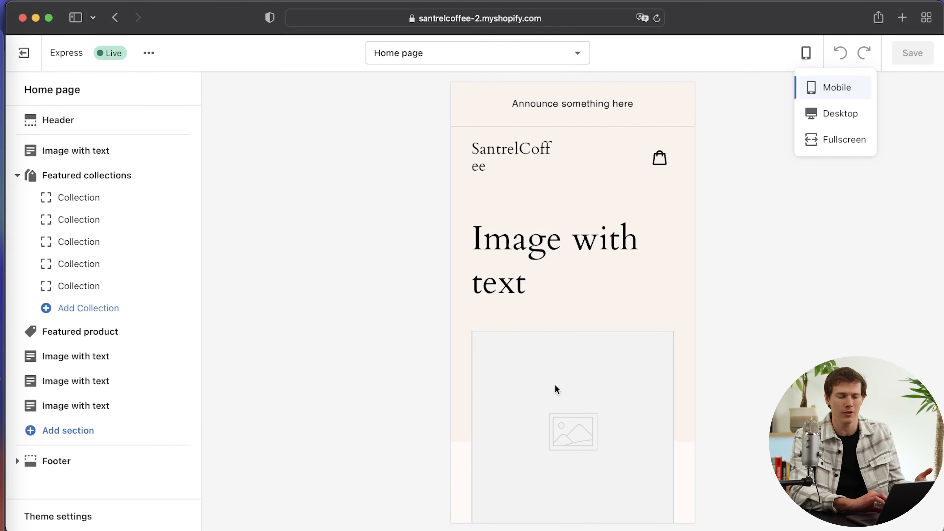
scroll(554, 384, down, 5)
scroll(556, 385, down, 7)
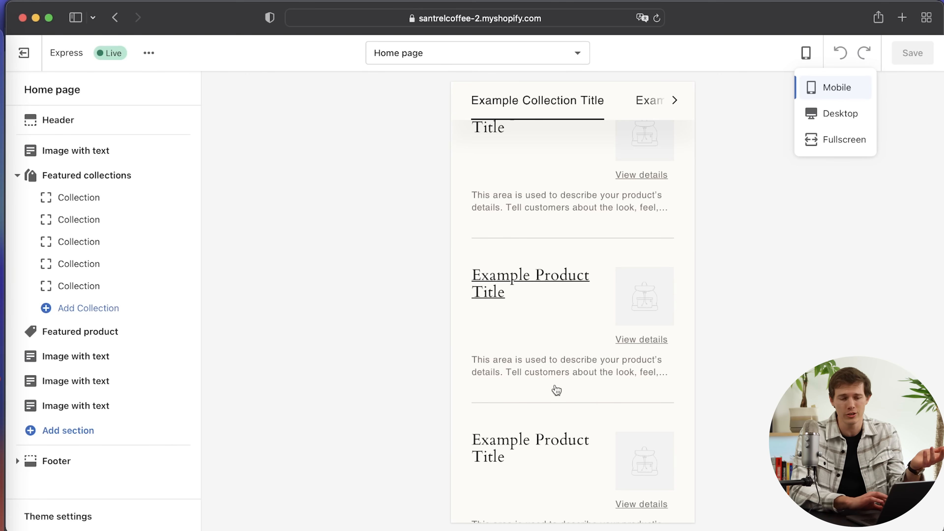
scroll(620, 299, up, 10)
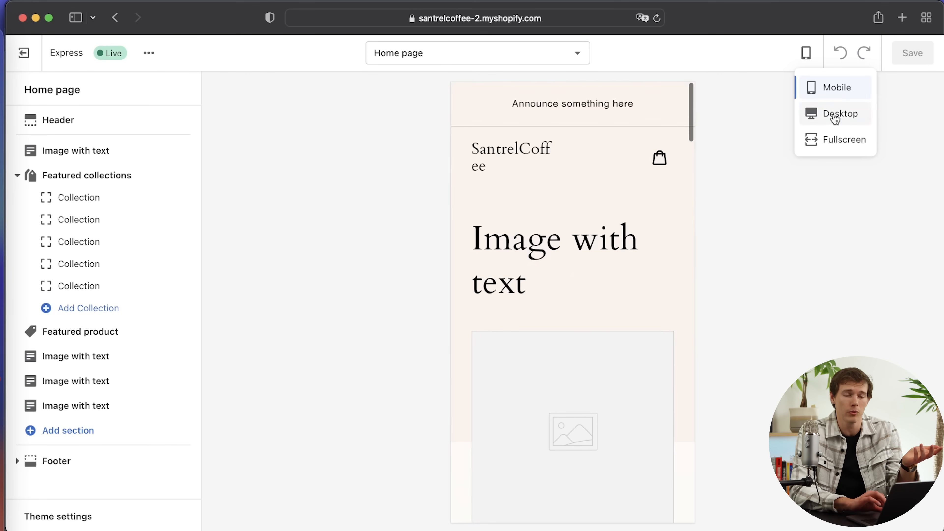
click(834, 116)
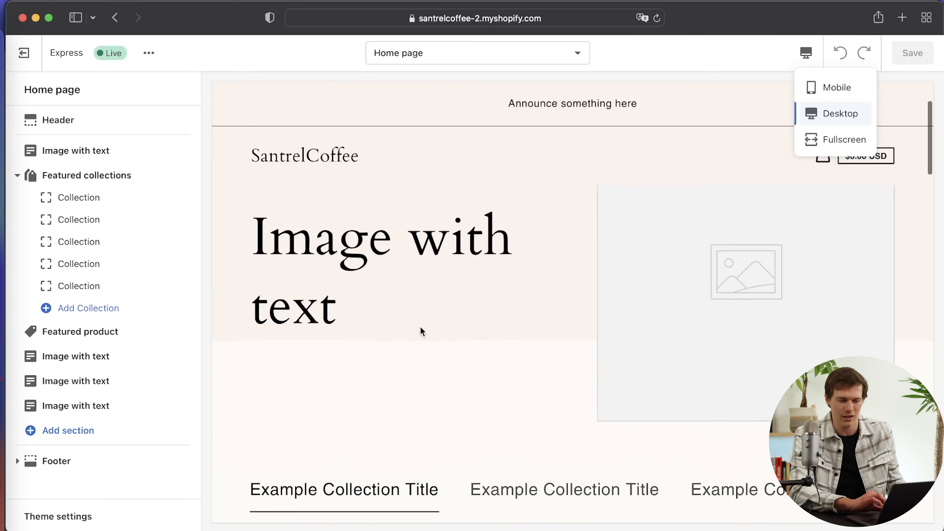
scroll(421, 331, down, 3)
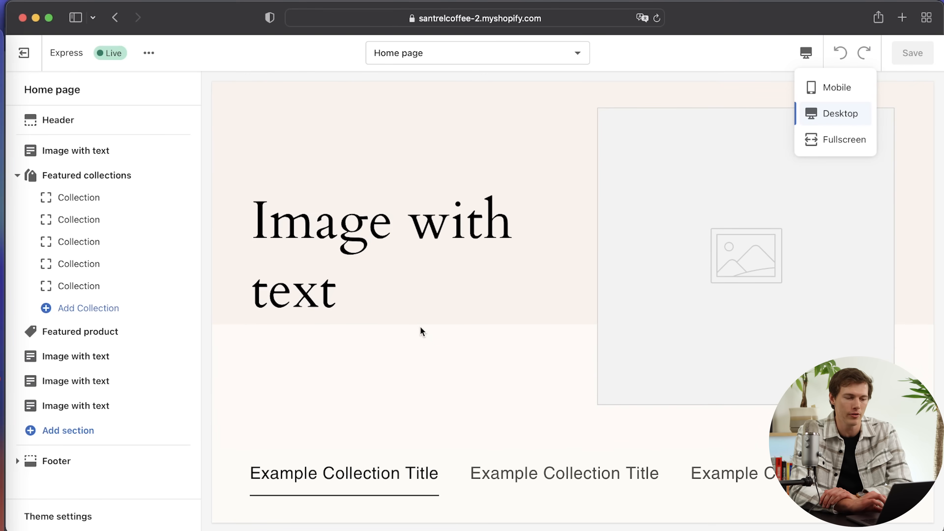
scroll(420, 327, up, 3)
scroll(420, 326, down, 10)
scroll(421, 331, up, 8)
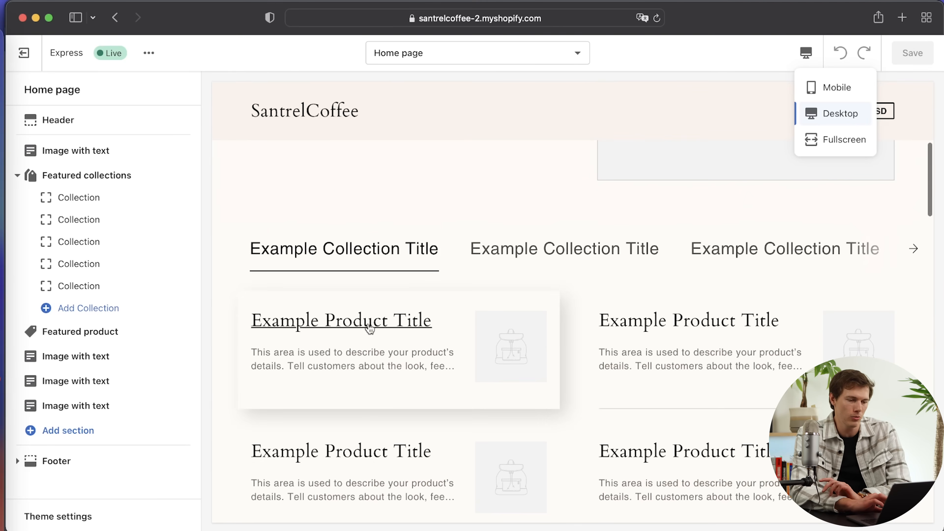
scroll(335, 330, up, 5)
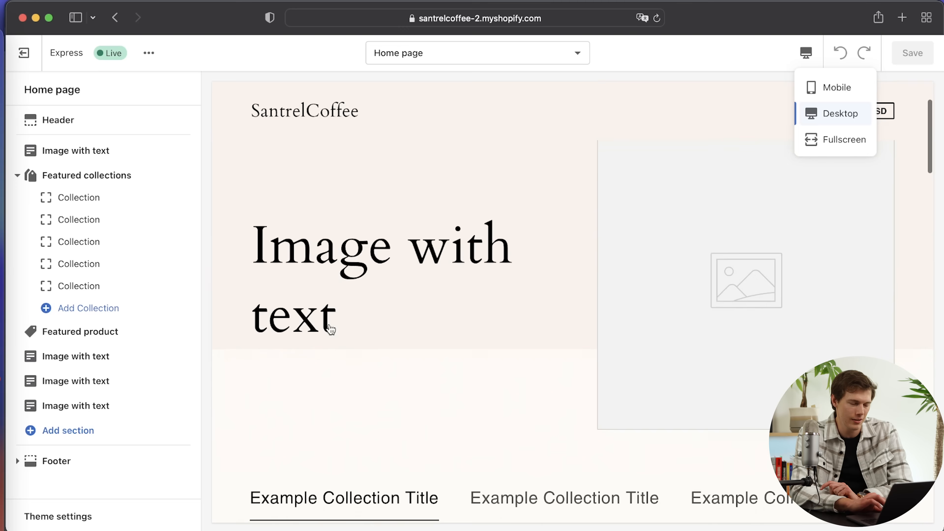
scroll(330, 328, up, 2)
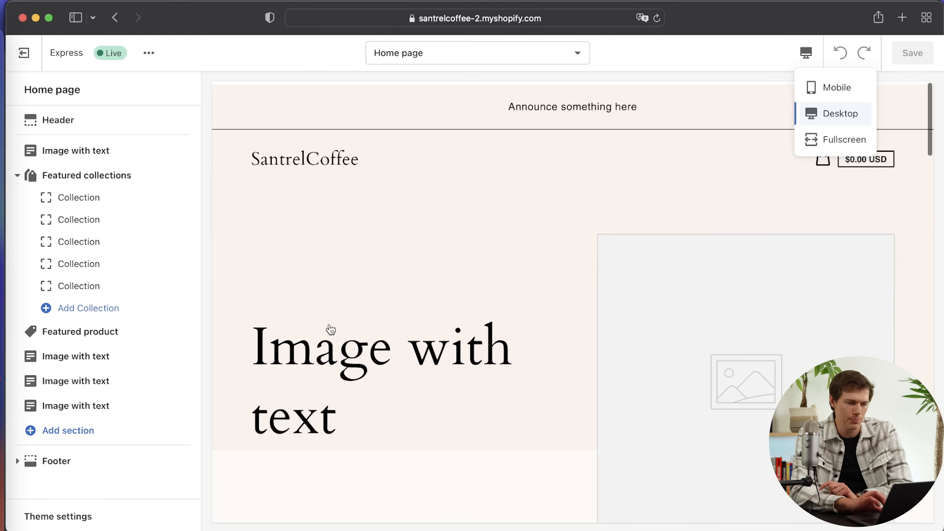
click(20, 177)
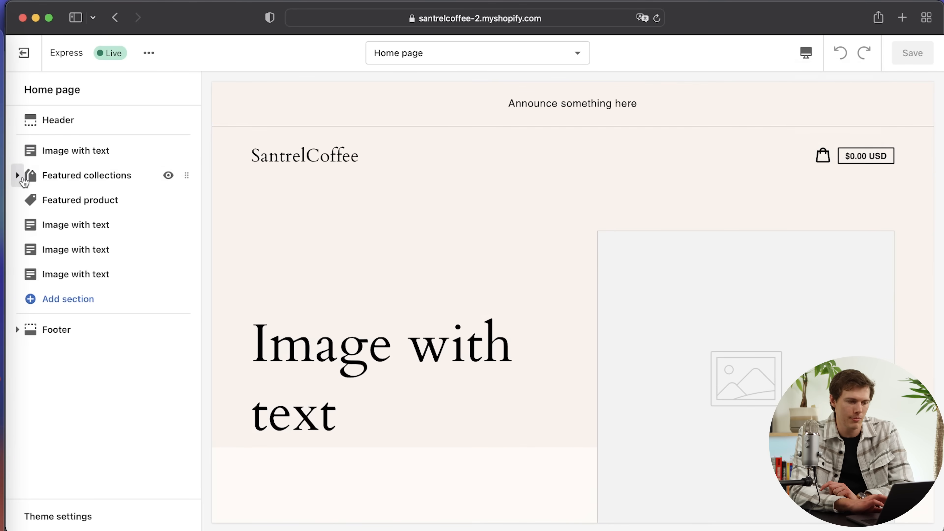
- Open the Header settings and start uploading a logo image from the computer
click(59, 120)
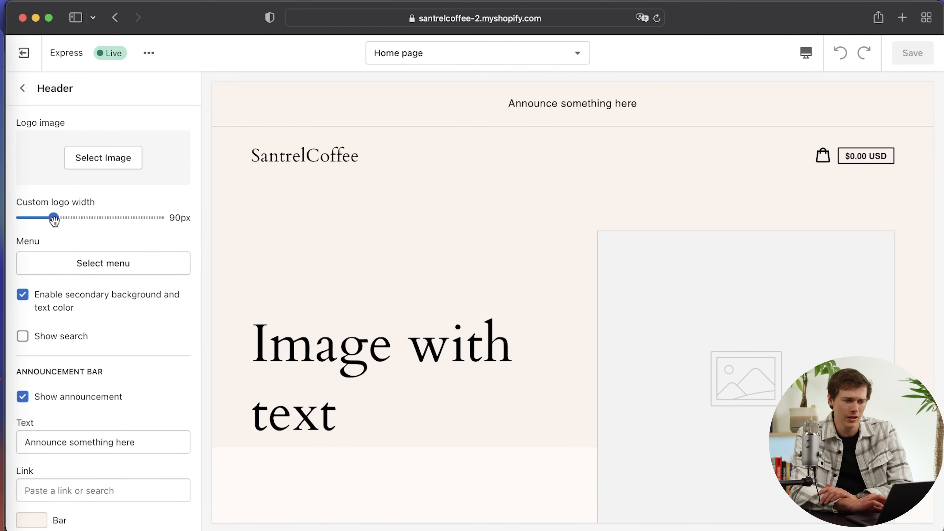
click(124, 159)
click(107, 198)
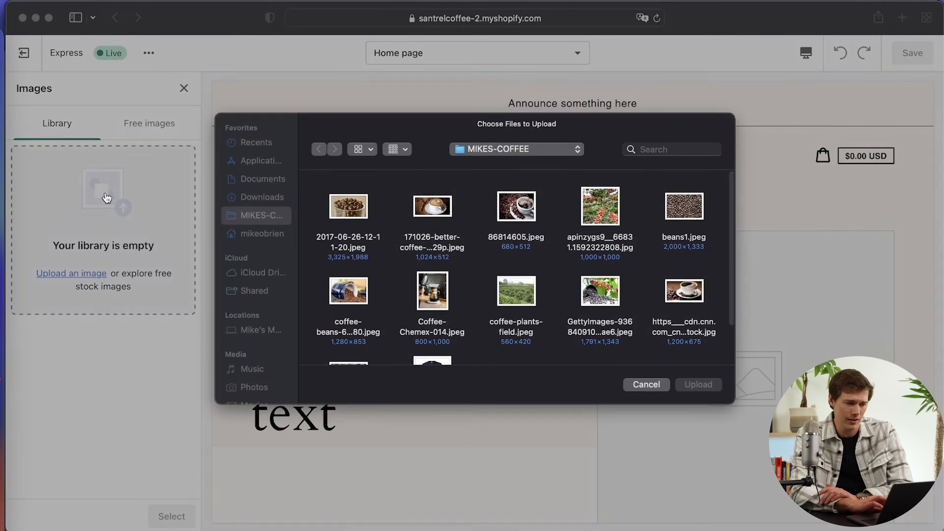
scroll(579, 296, down, 3)
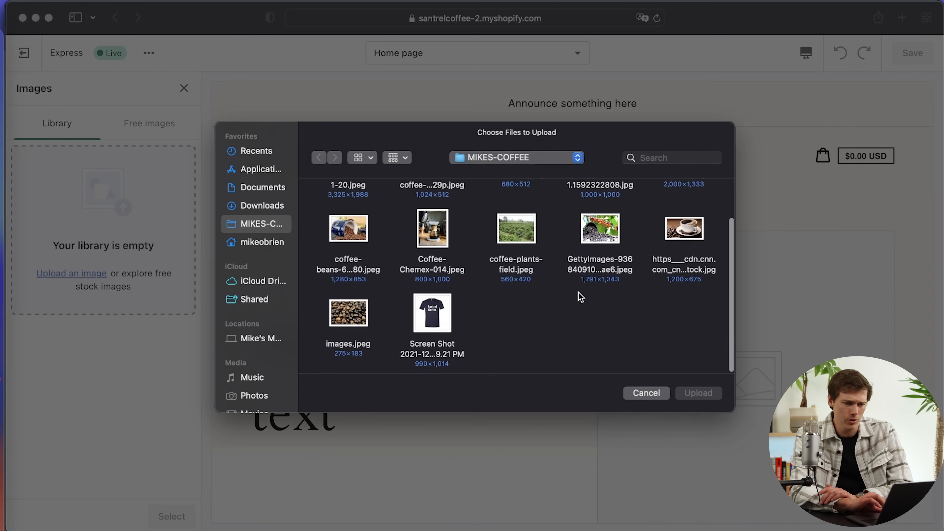
scroll(580, 297, up, 3)
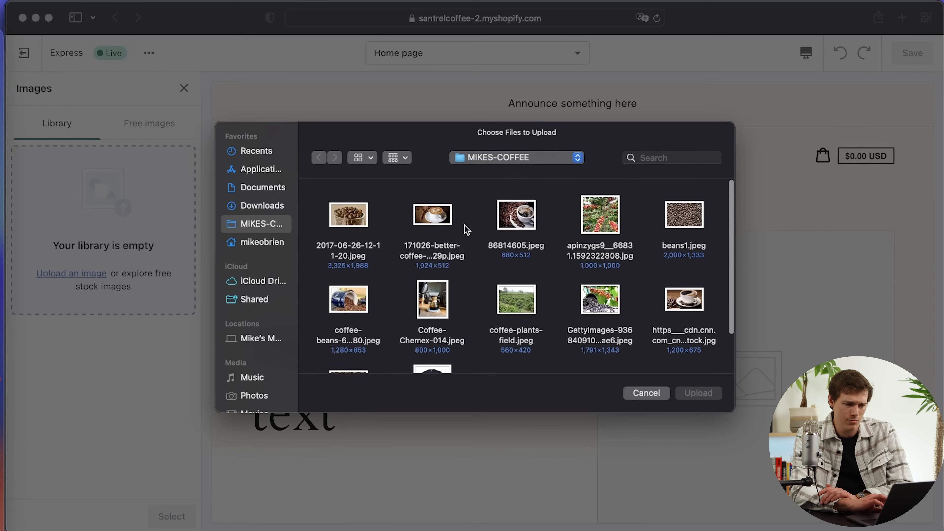
- Upload the latte coffee JPEG, set it as the header logo, and open its alt text editor
click(436, 215)
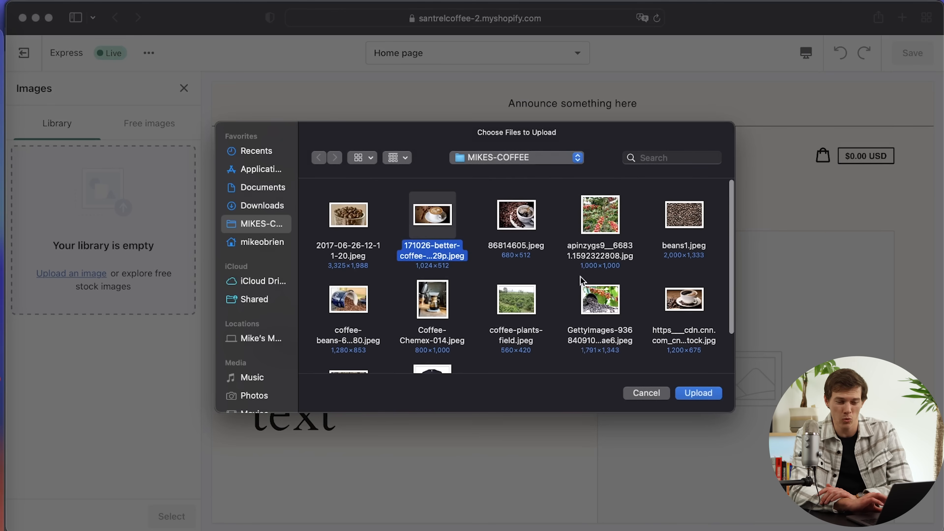
click(710, 393)
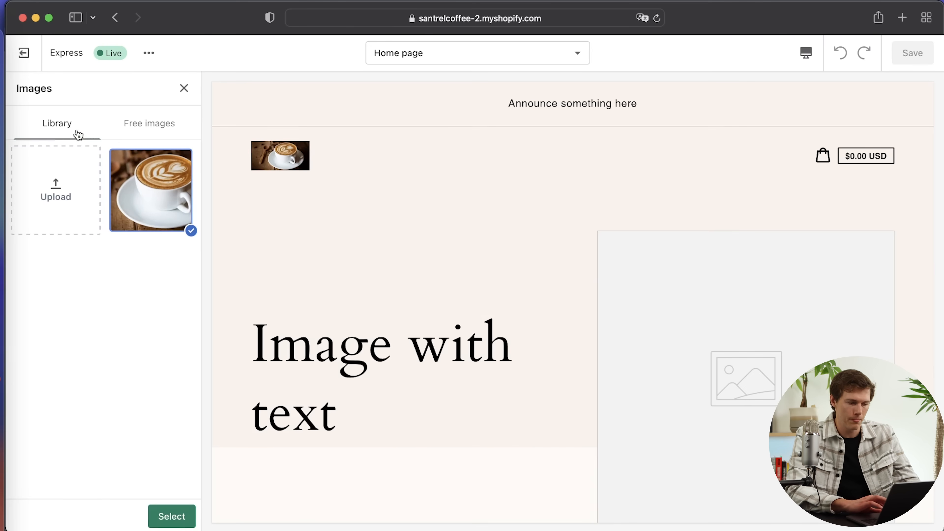
click(173, 517)
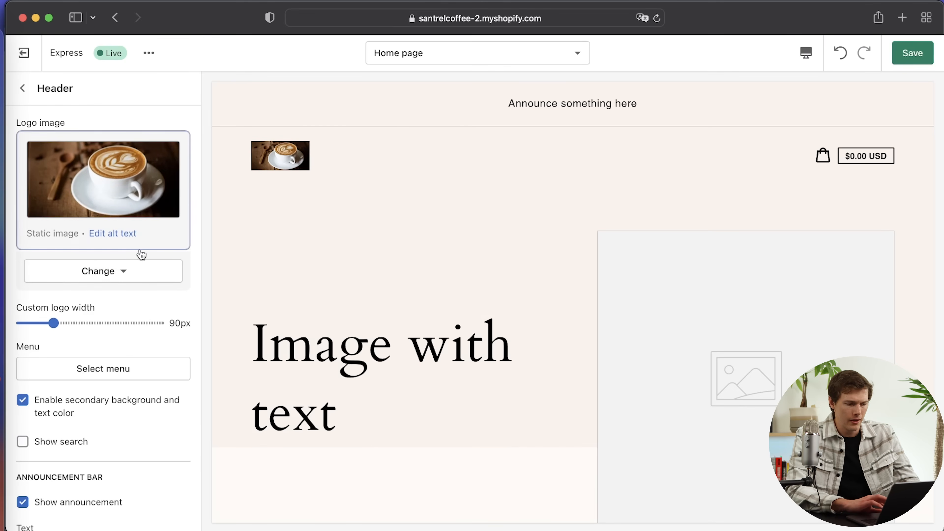
click(119, 235)
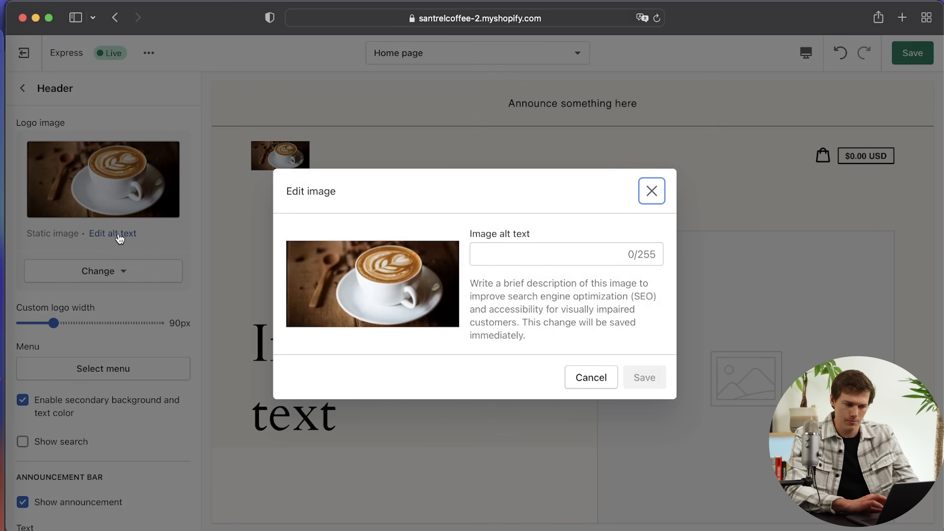
- Give the header logo the alt text 'cup of coffee'
click(490, 257)
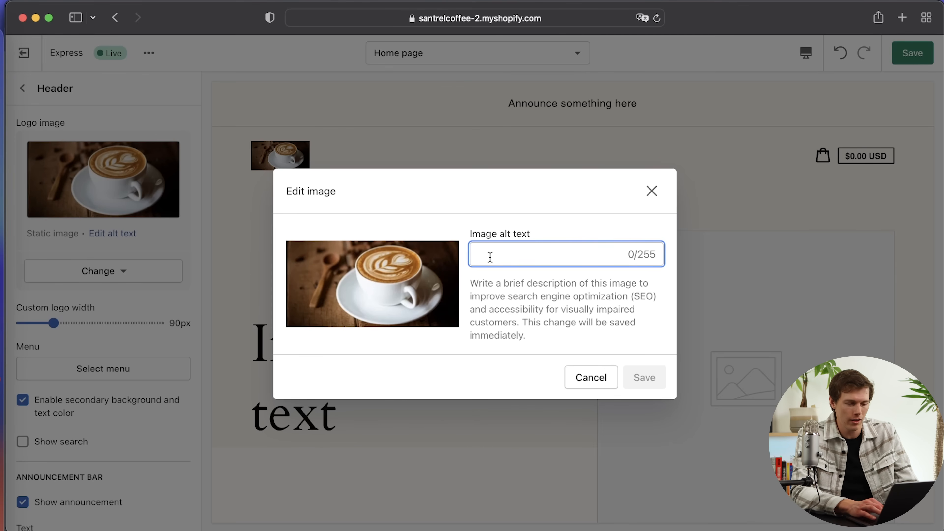
text(cup of coffee)
click(649, 379)
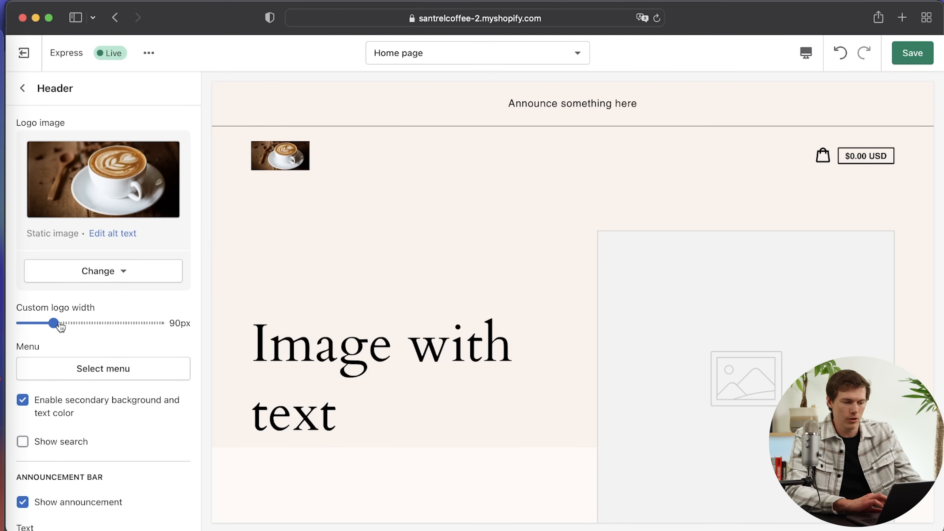
- Widen the header logo from 90px to 180px
drag(54, 323, 122, 324)
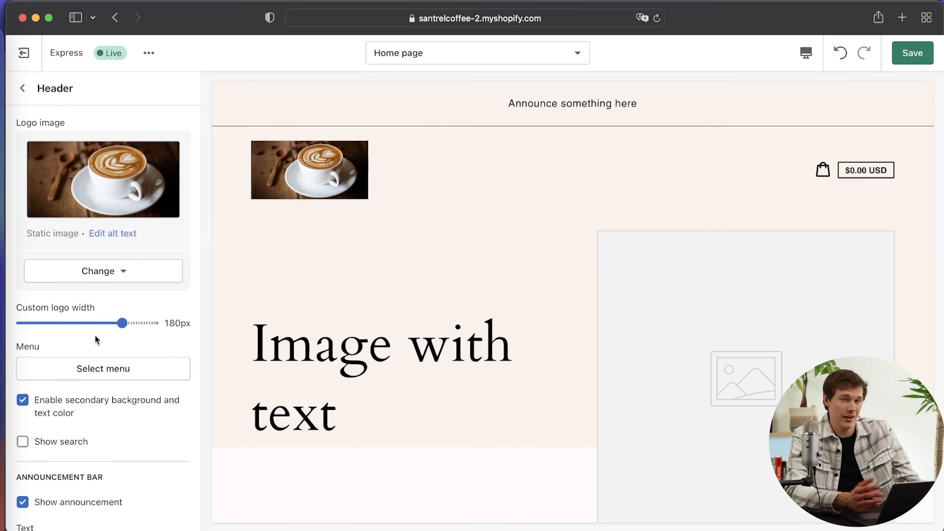
click(115, 272)
click(80, 272)
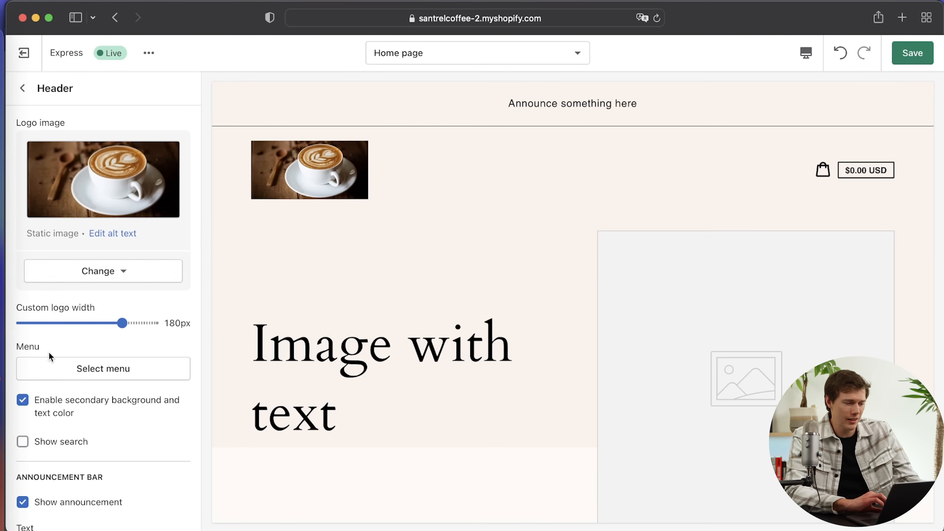
scroll(48, 351, down, 5)
scroll(104, 229, up, 1)
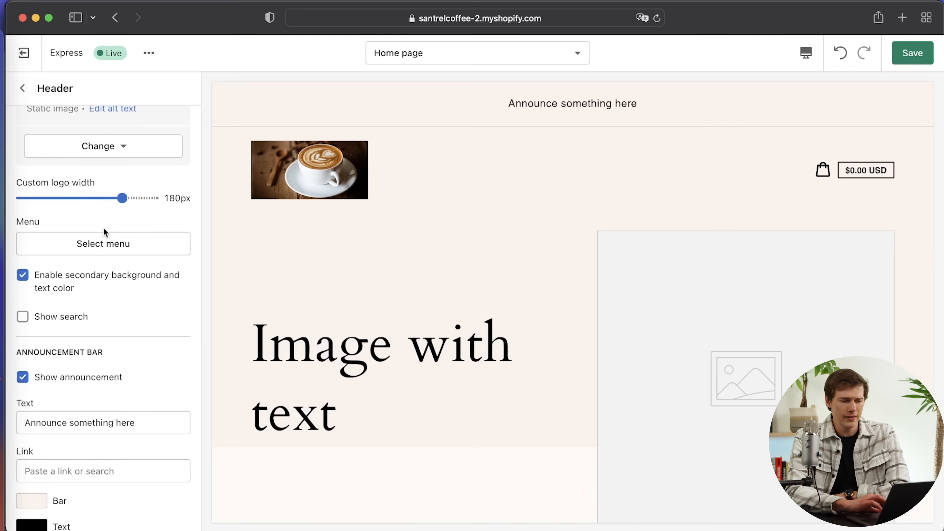
- Create a new menu titled 'Primary Menu' whose first item links to the Home page
click(105, 245)
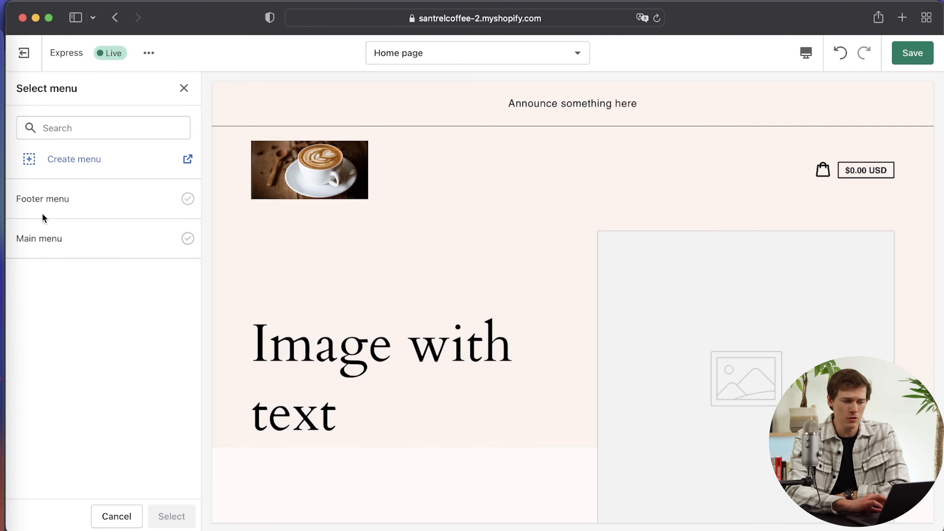
click(32, 159)
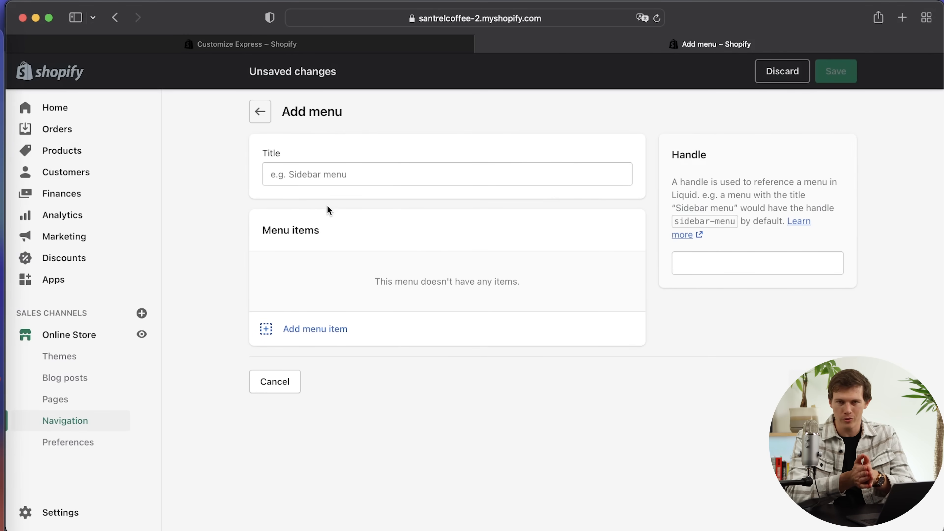
click(363, 163)
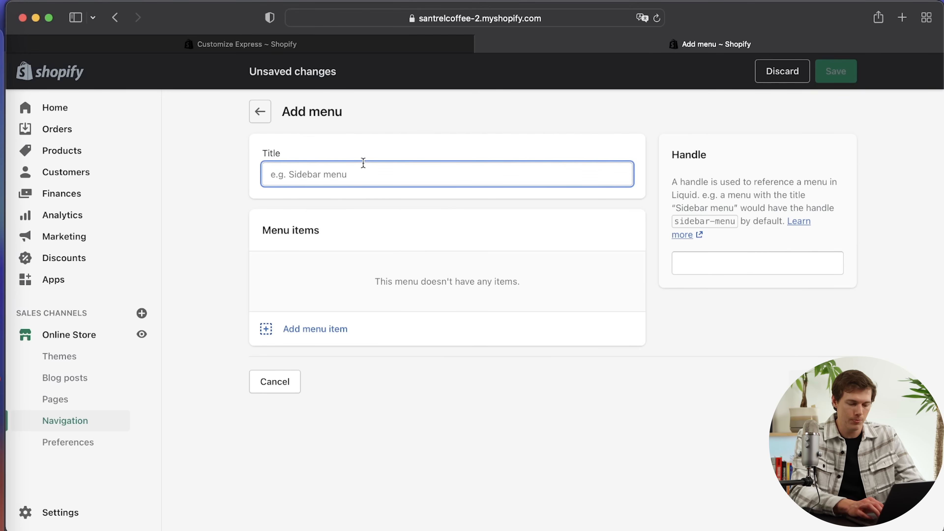
text(Primary Menu)
click(267, 331)
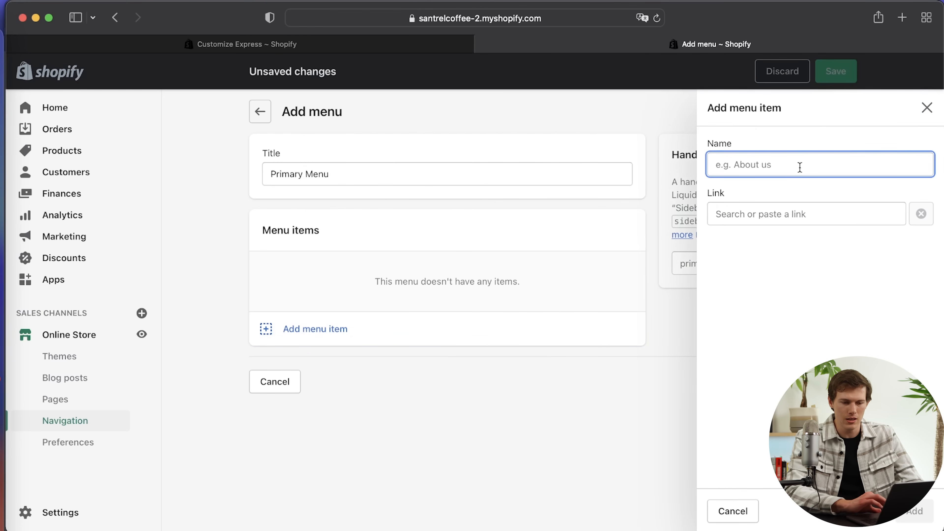
click(774, 210)
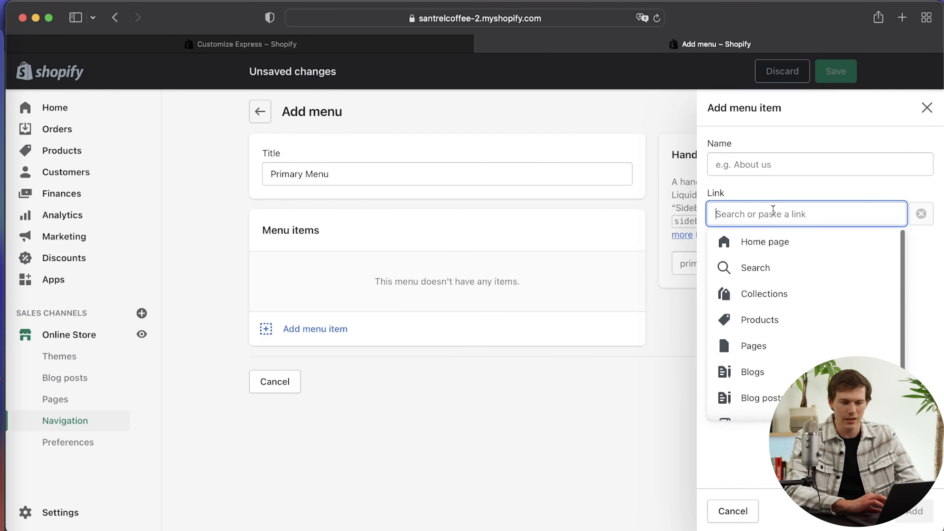
click(813, 251)
click(916, 512)
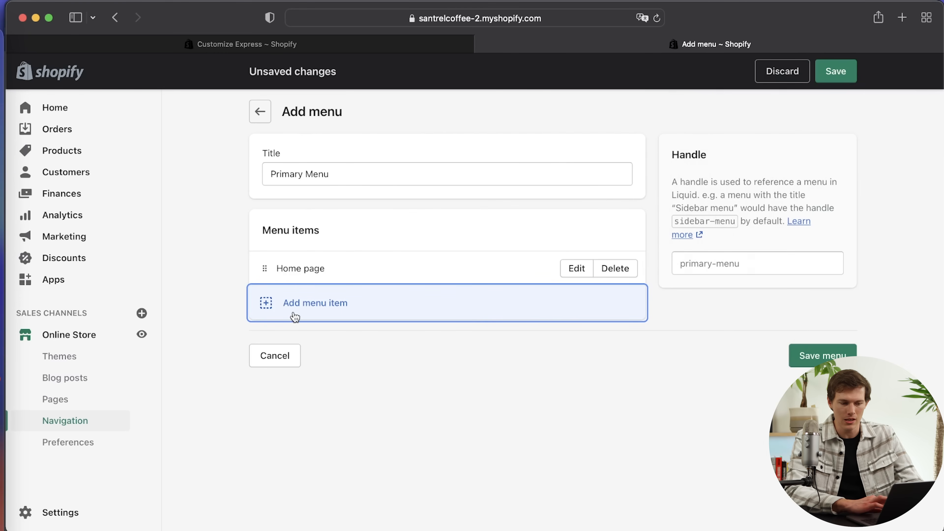
- Add a menu item linking to the Santrel Coffee Apparel collection
click(295, 317)
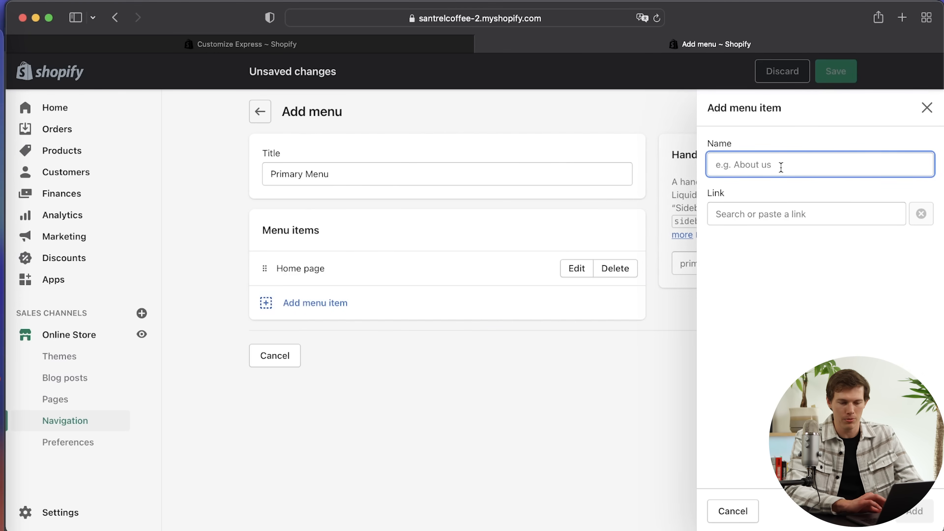
click(790, 215)
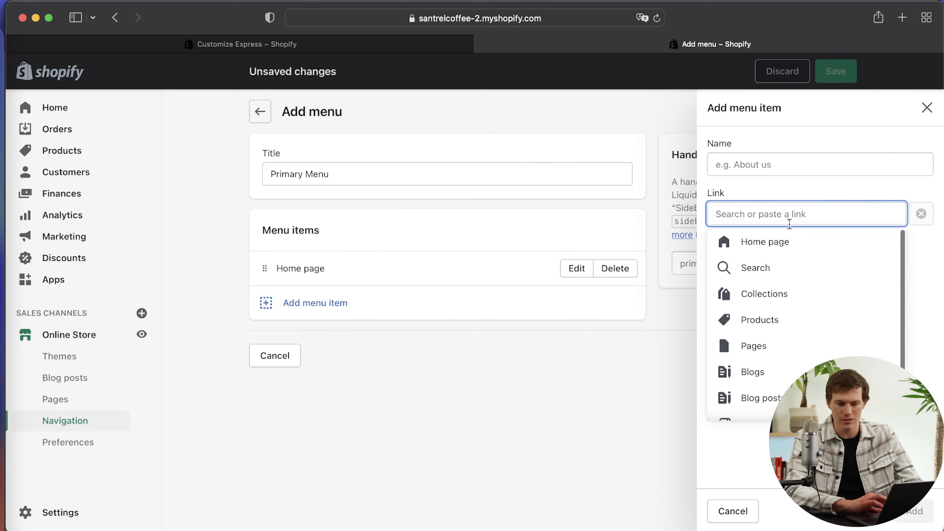
click(804, 290)
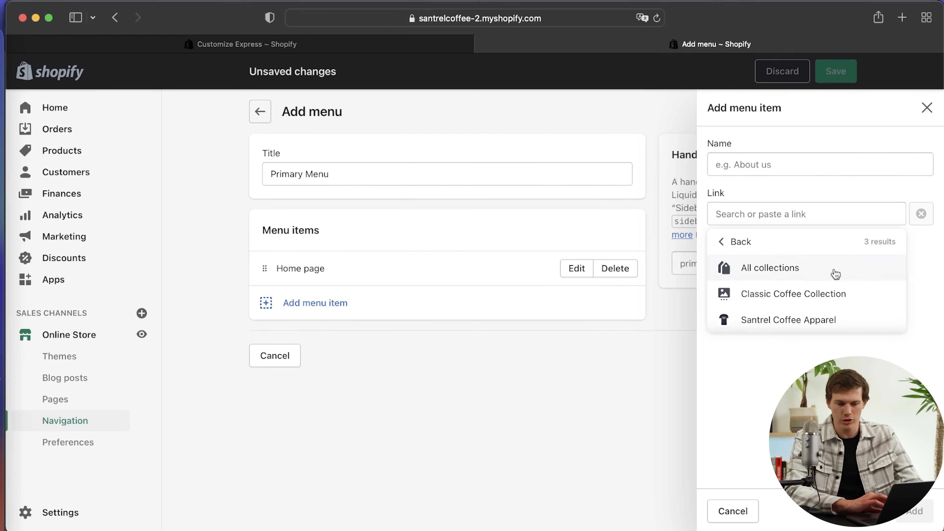
click(833, 324)
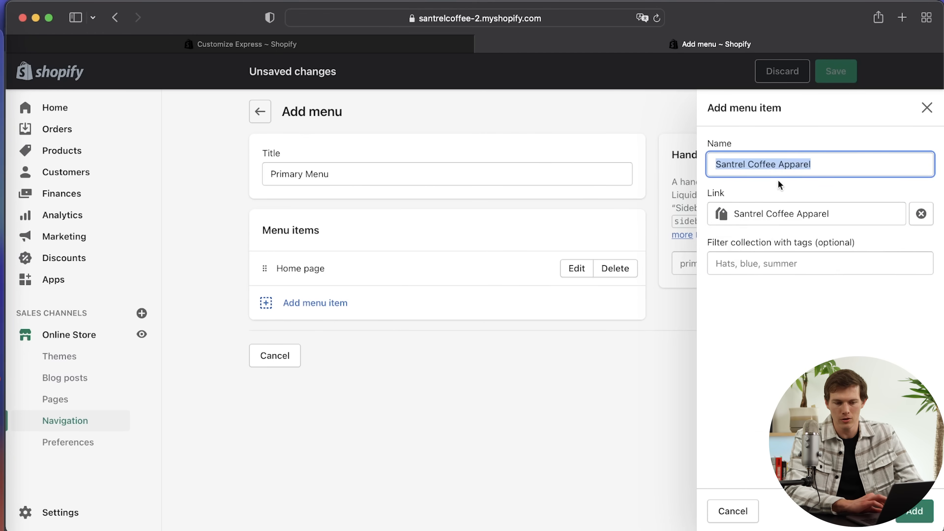
click(821, 165)
click(915, 512)
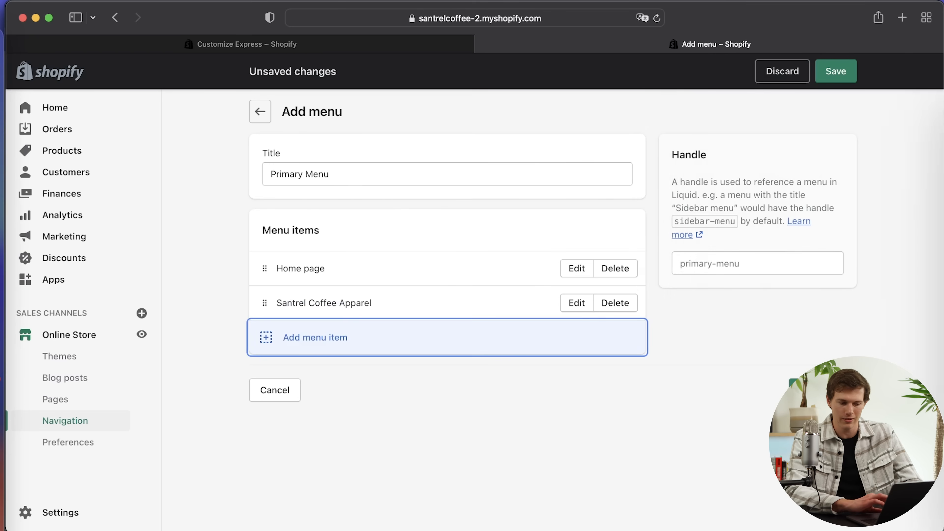
- Add a 'Classic Coffee' item linking to Dark Roasted Coffee Beans (2lb) and save the menu
click(286, 348)
click(833, 209)
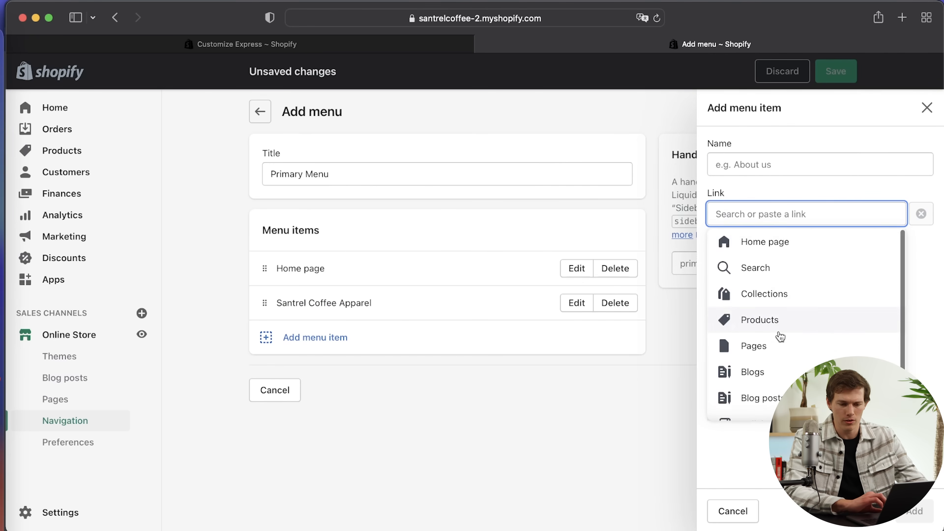
scroll(778, 335, down, 1)
click(778, 408)
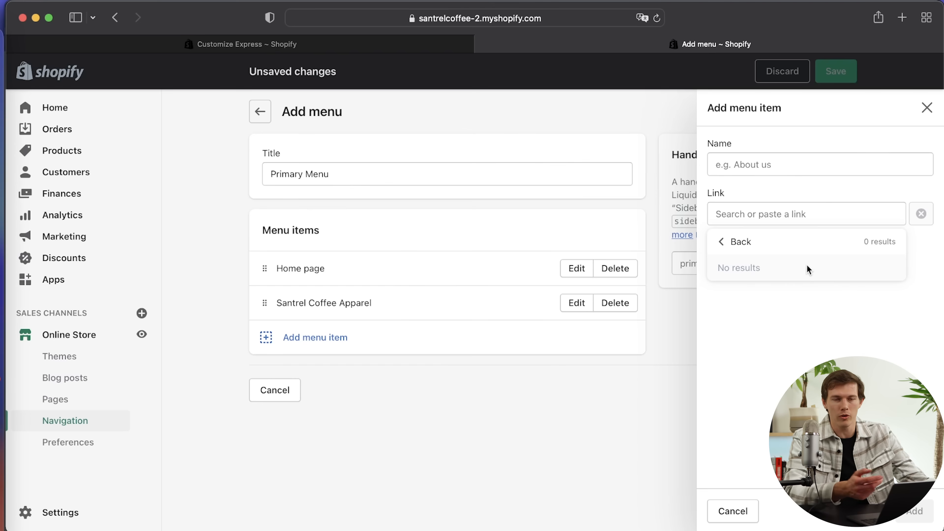
click(735, 242)
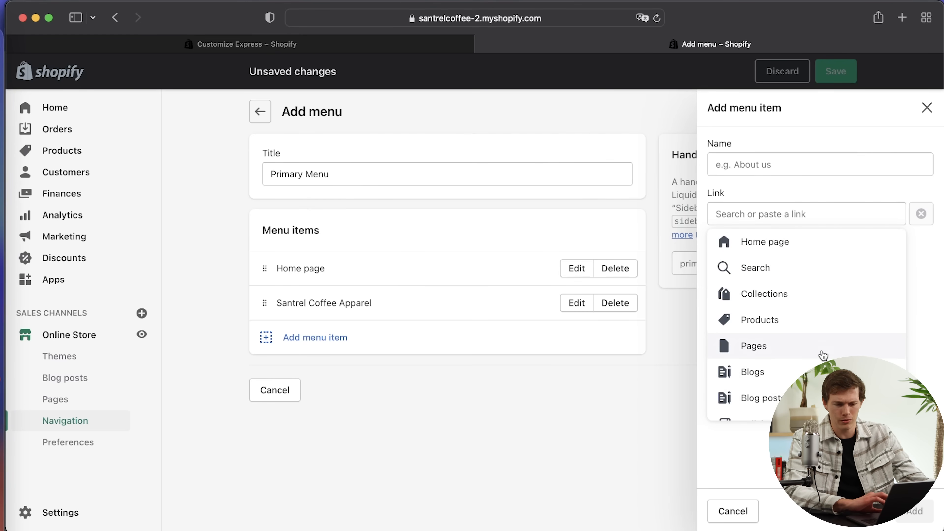
click(824, 327)
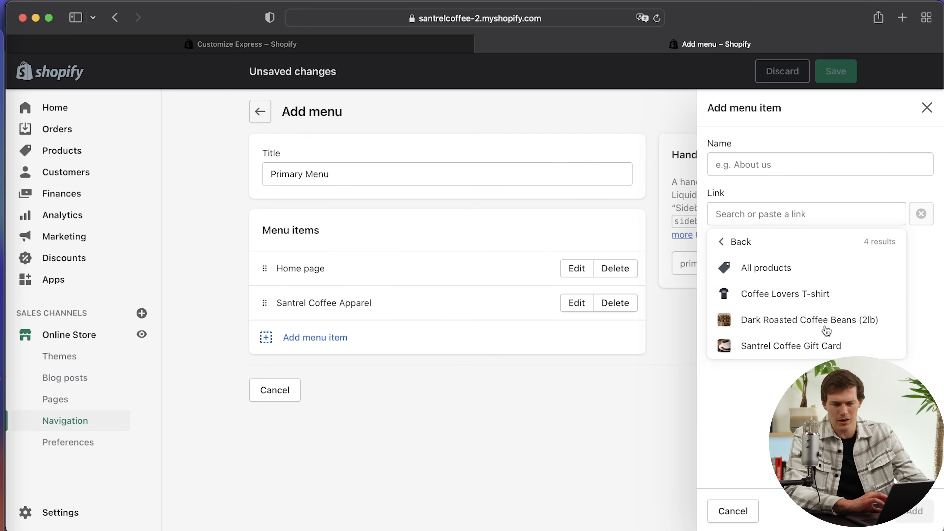
click(841, 322)
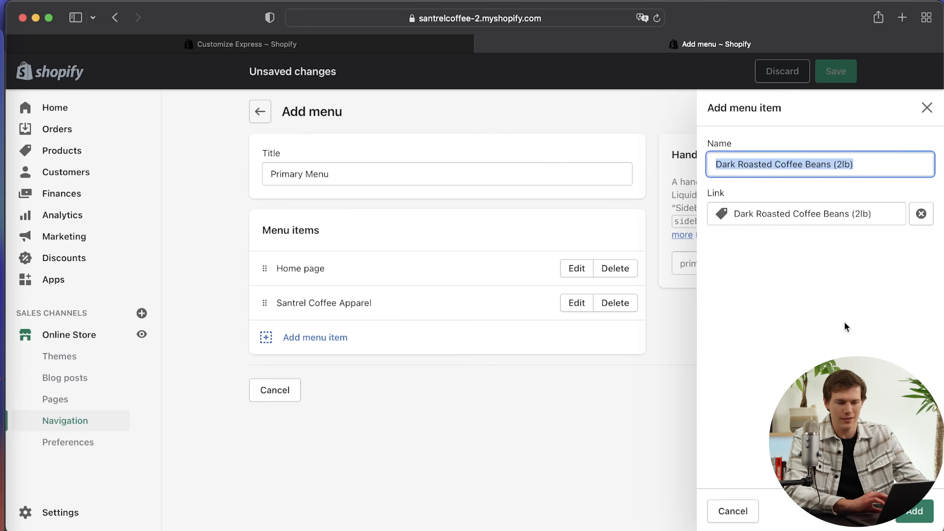
text(Classic )
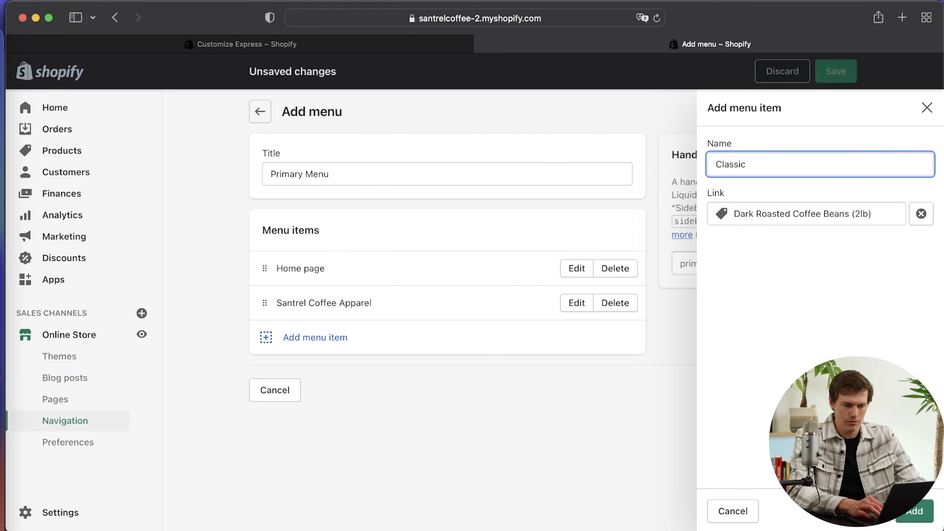
text(Coffee)
click(922, 518)
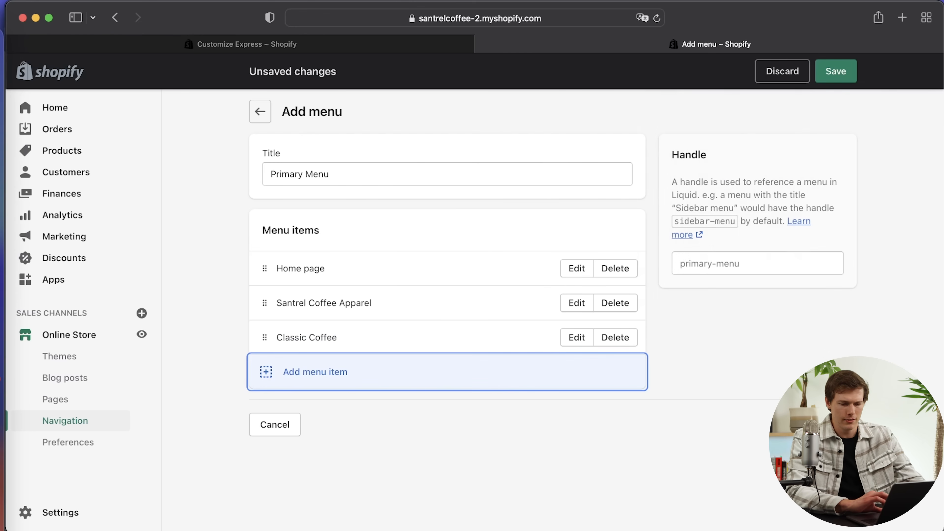
click(825, 424)
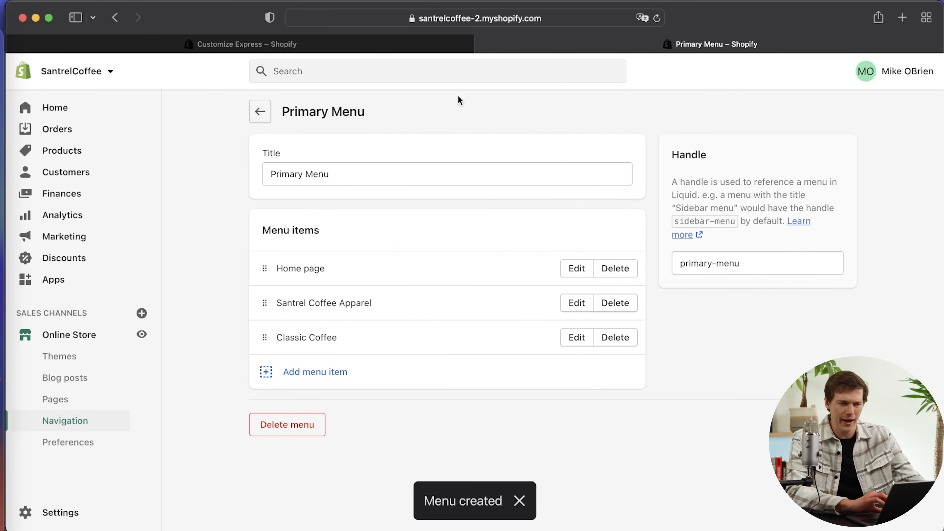
- Save the theme and select Primary Menu as the header navigation menu
click(338, 49)
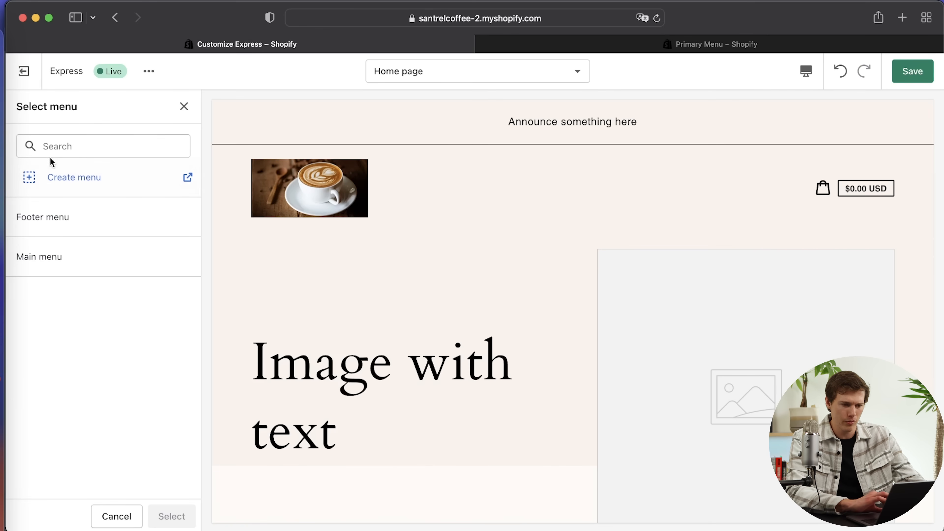
click(896, 73)
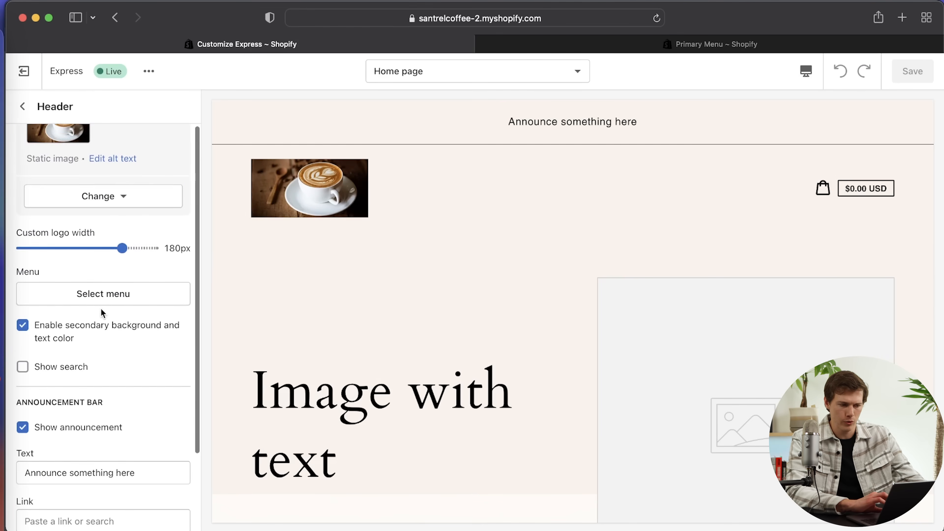
click(104, 303)
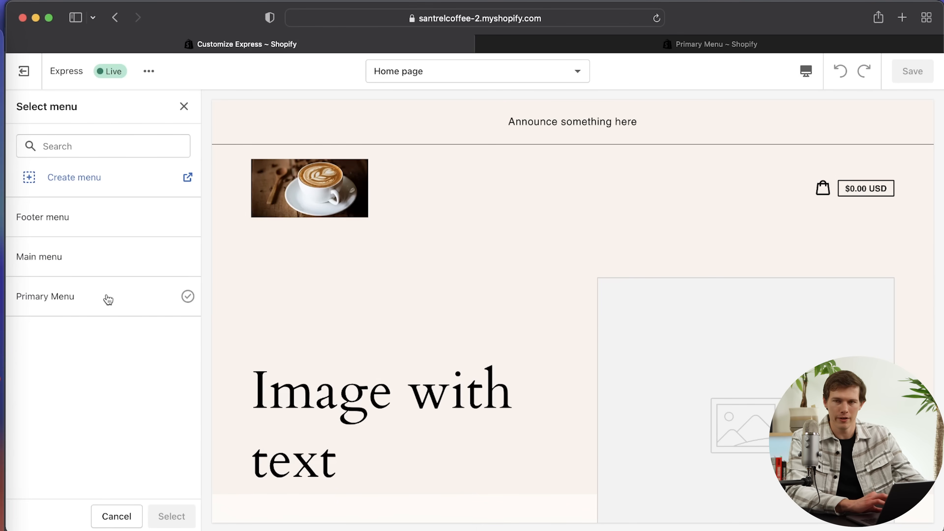
click(107, 301)
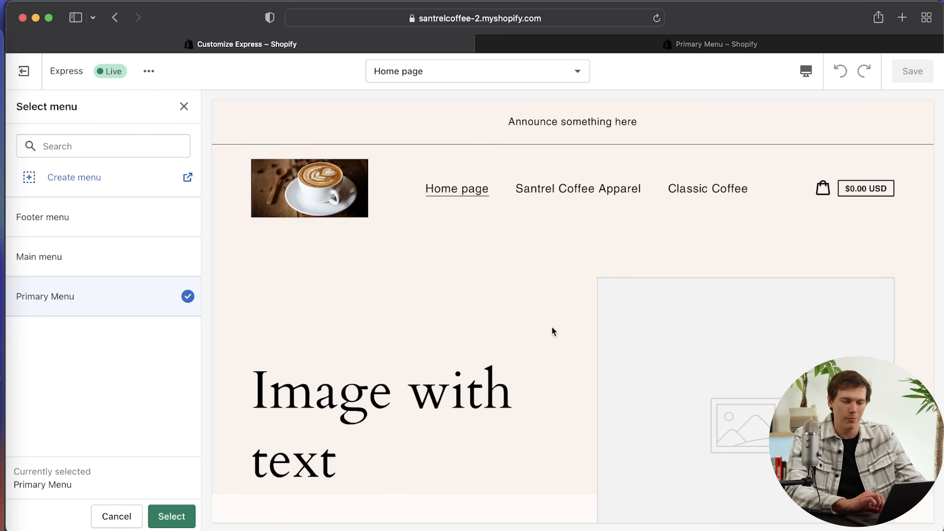
scroll(552, 327, down, 3)
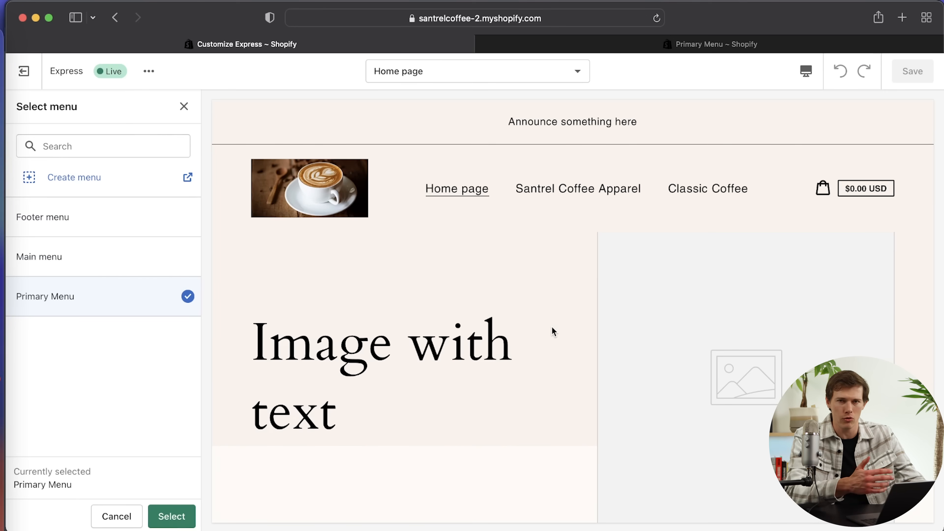
scroll(552, 328, up, 3)
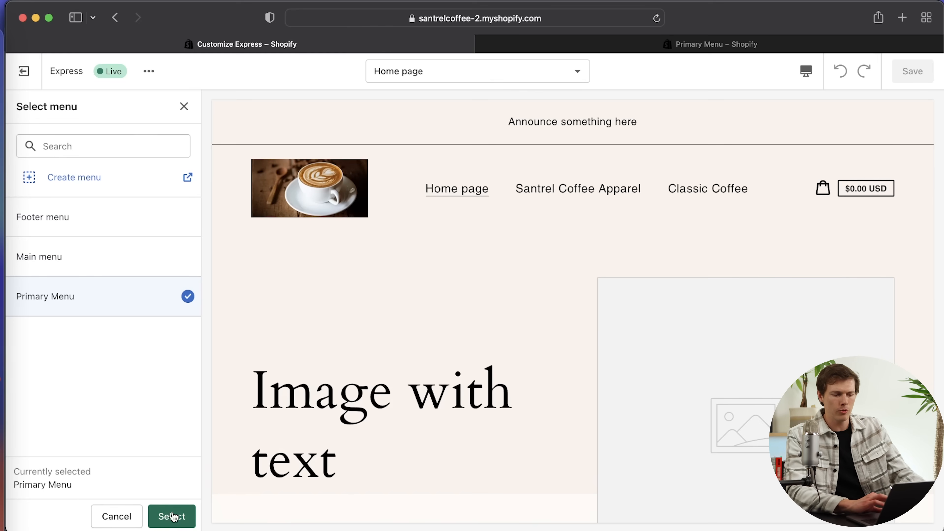
click(172, 516)
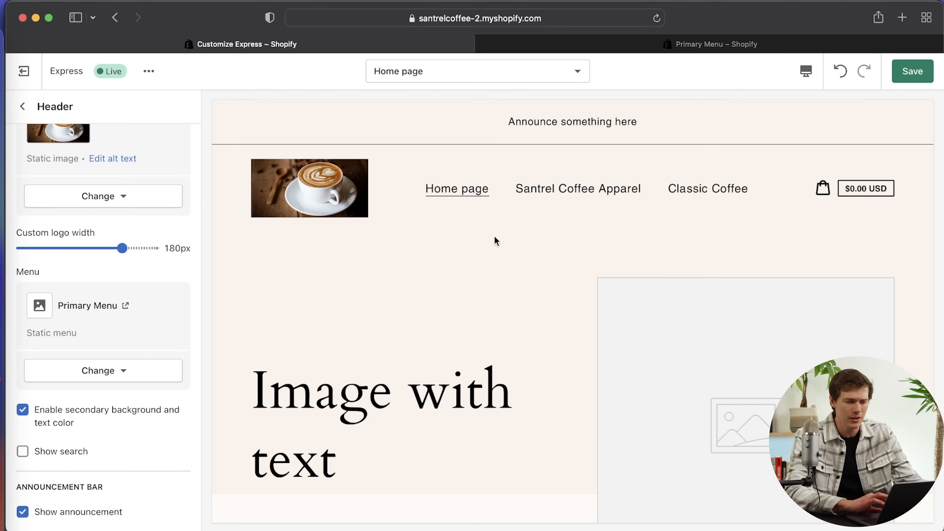
- Test the search, secondary background and announcement toggles, leaving search off and the others on
scroll(93, 296, down, 5)
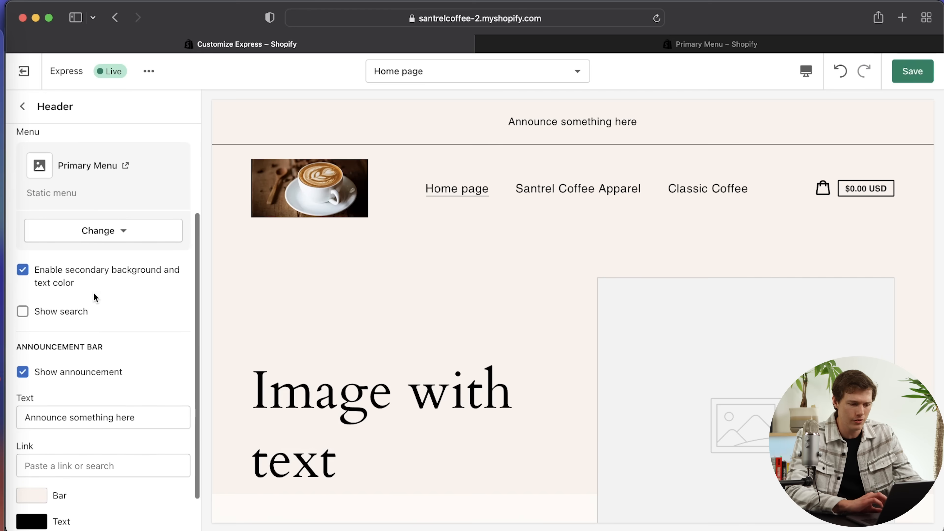
click(22, 311)
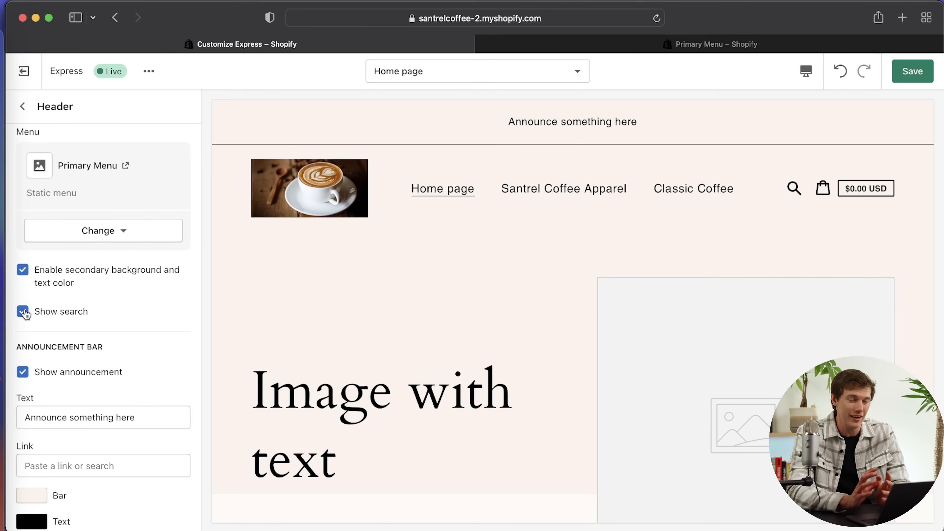
click(23, 312)
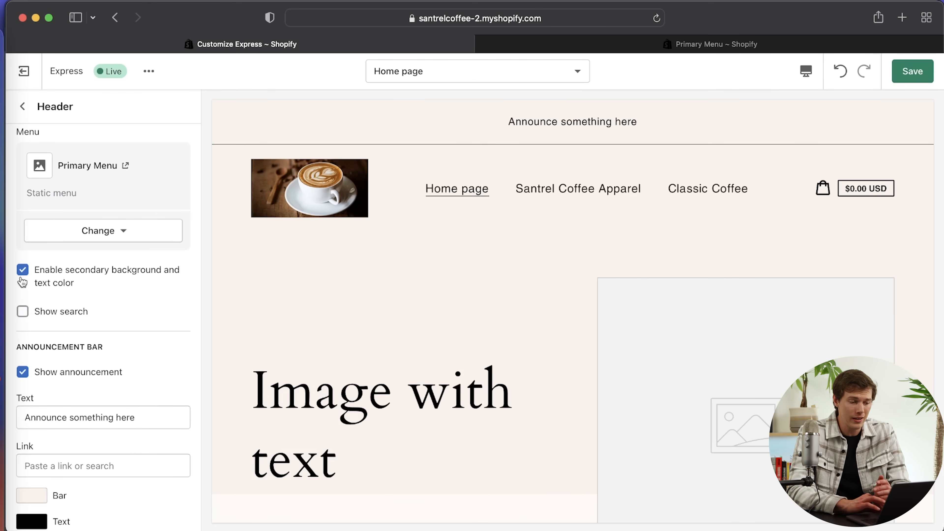
click(23, 271)
click(22, 271)
click(22, 271)
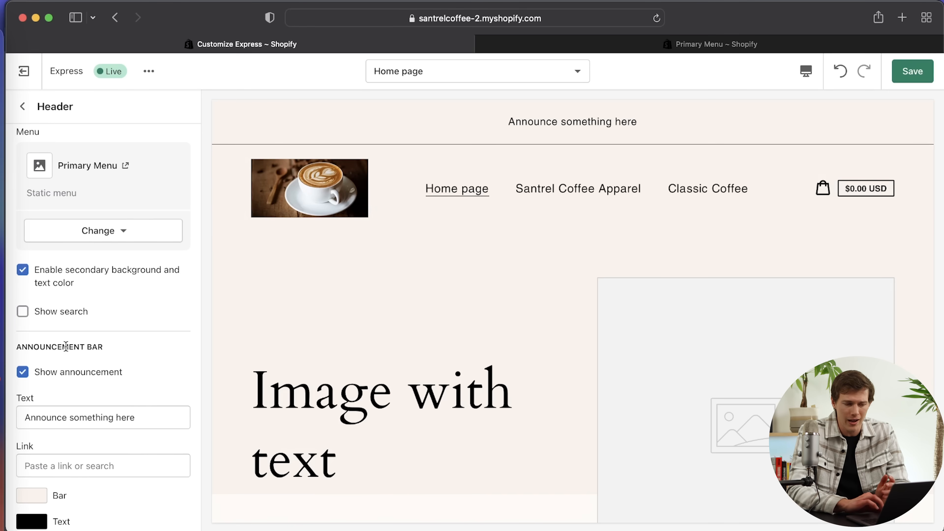
scroll(66, 346, down, 3)
click(21, 324)
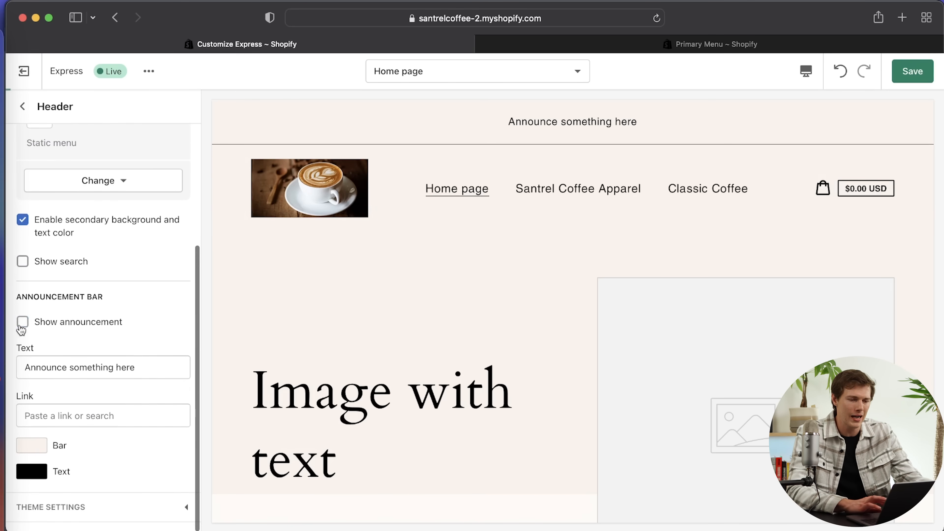
click(22, 325)
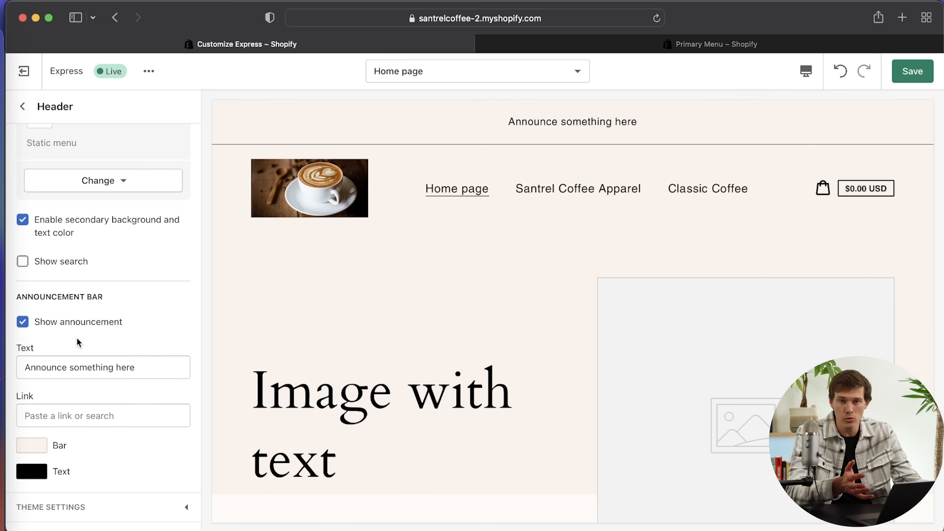
click(136, 368)
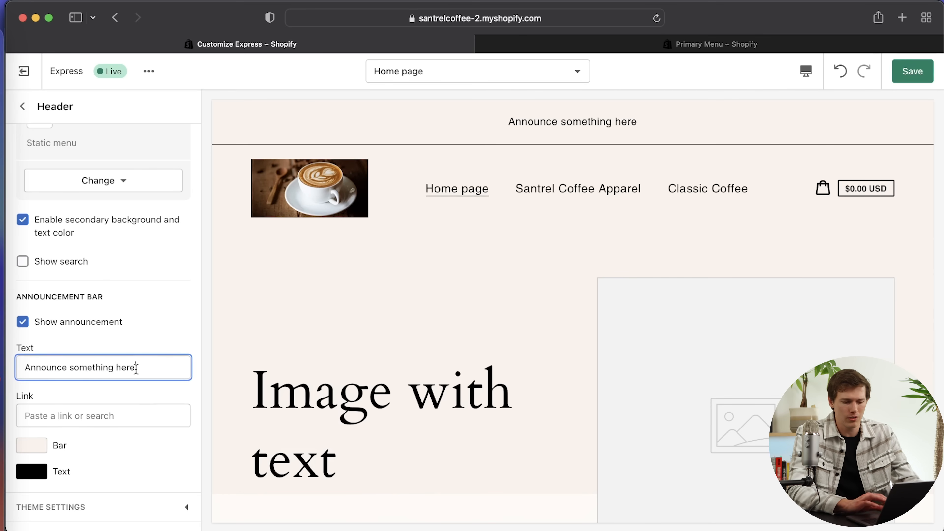
- Change the announcement text to '20% Off Entire Store - Use Code' plus the discount code
triple_click(136, 368)
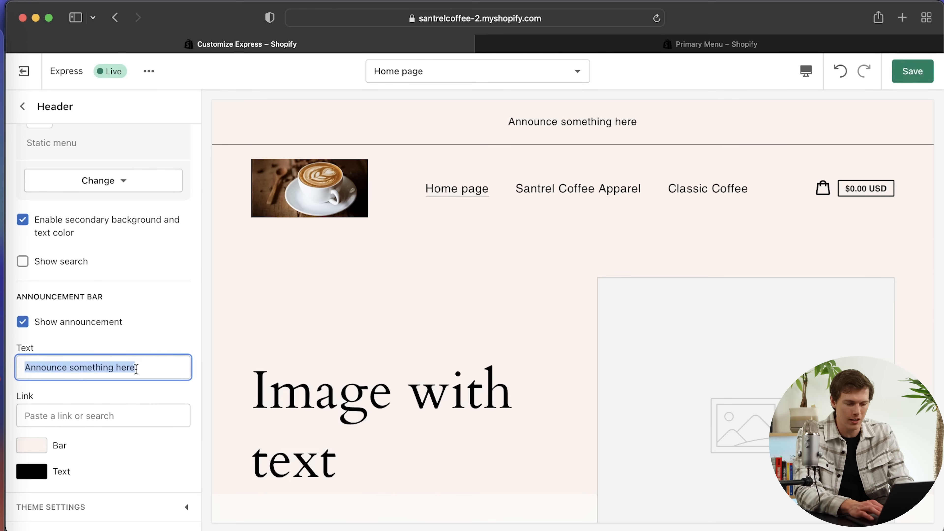
text(20% Off Entire Store - Code MIKE)
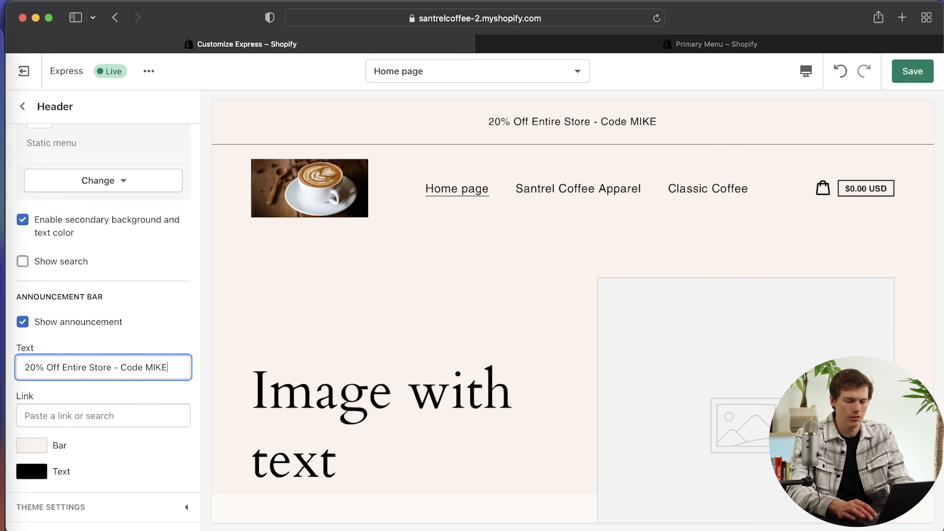
click(121, 368)
text(Use)
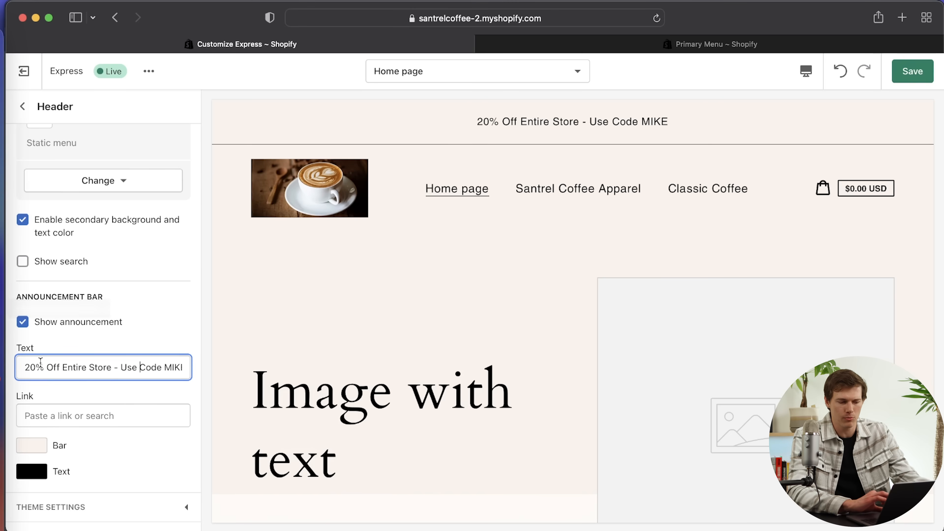
- Expand Theme settings and toggle the cart drawer option
click(164, 514)
scroll(133, 416, down, 10)
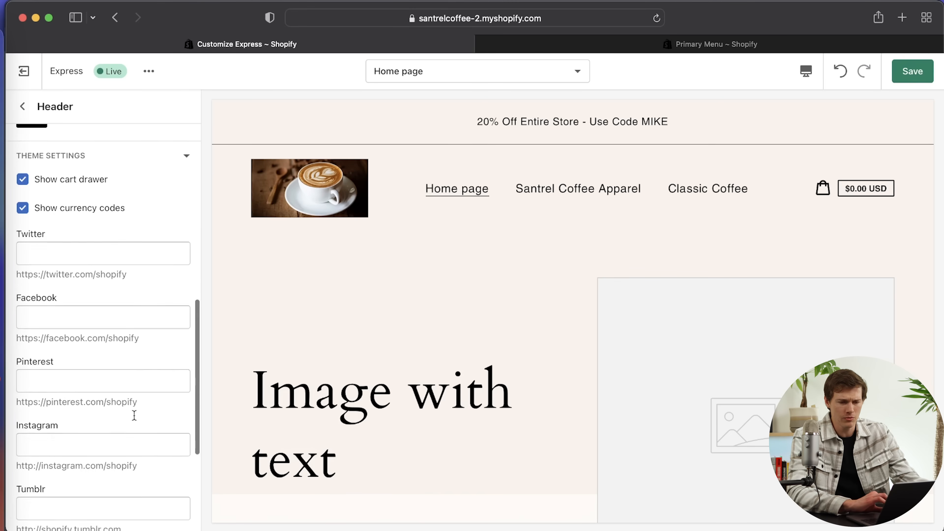
scroll(132, 418, up, 2)
click(23, 240)
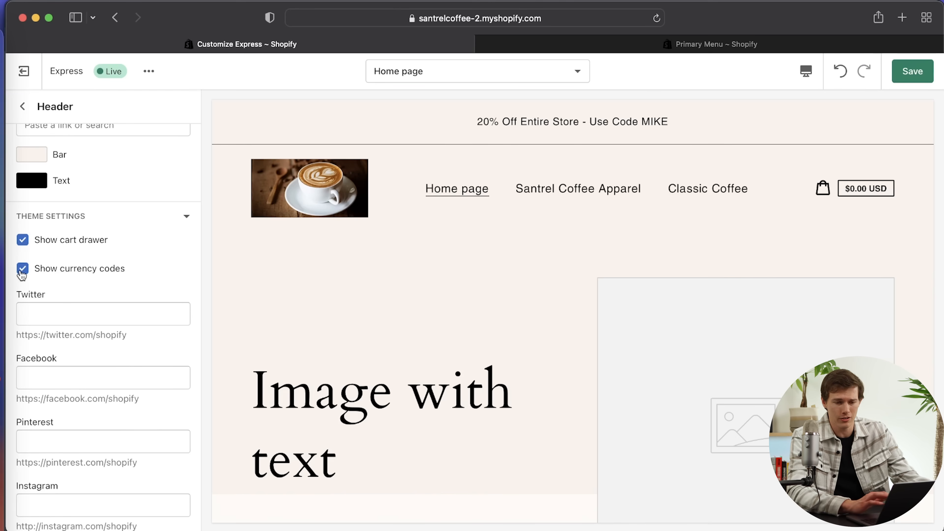
scroll(67, 343, down, 7)
scroll(66, 340, up, 7)
scroll(66, 343, down, 6)
scroll(66, 342, up, 4)
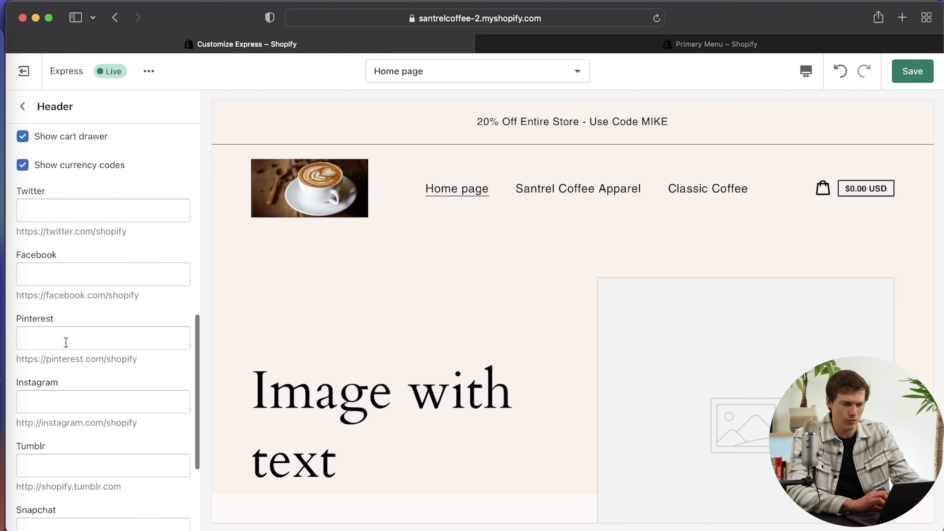
- Enter the store's Instagram profile URL in the social media links
click(87, 399)
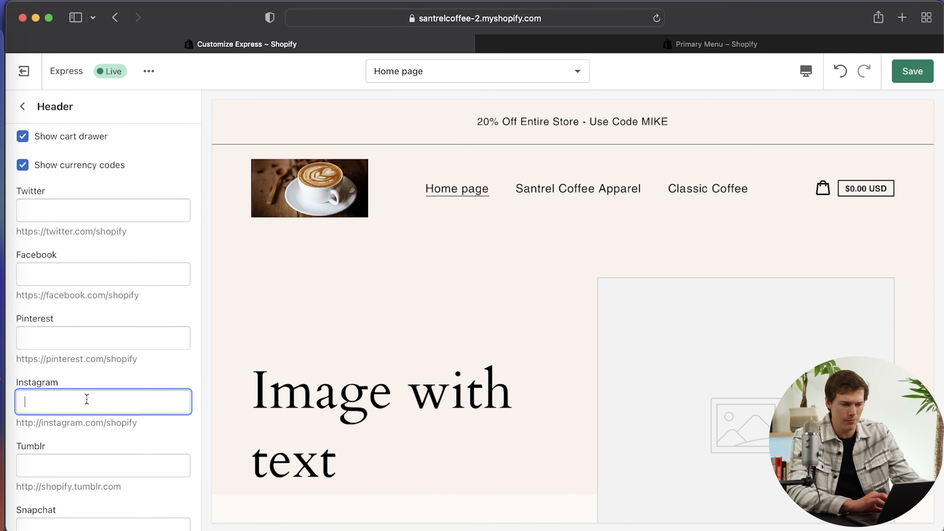
text(https:)
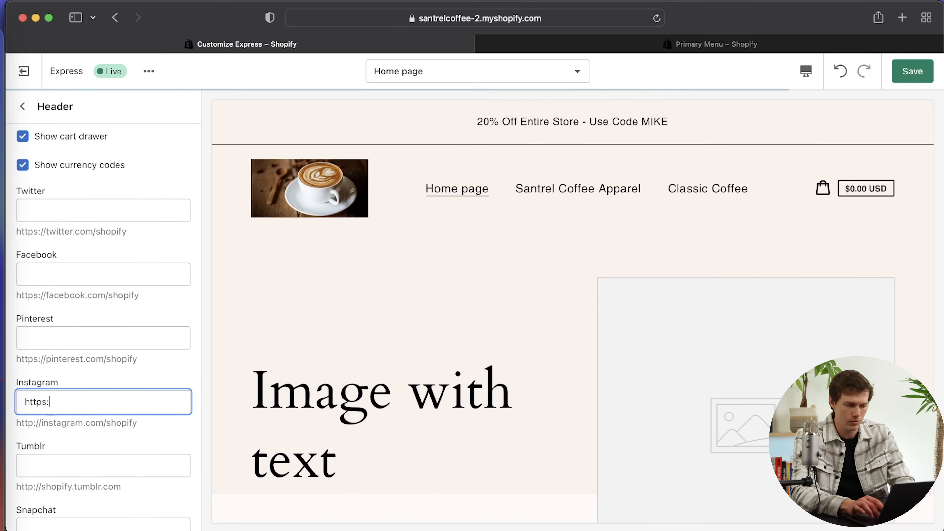
text(//instagram.com/mikesantrel)
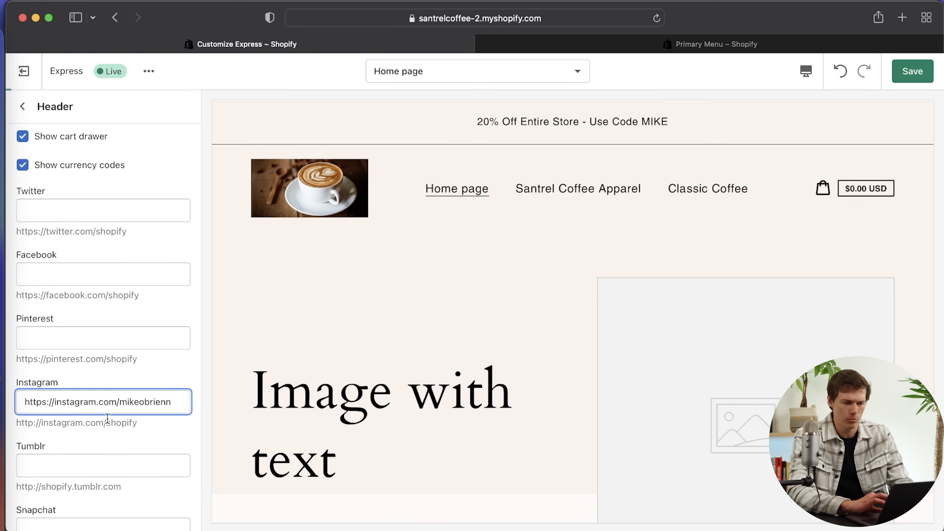
scroll(109, 460, down, 6)
scroll(110, 466, down, 6)
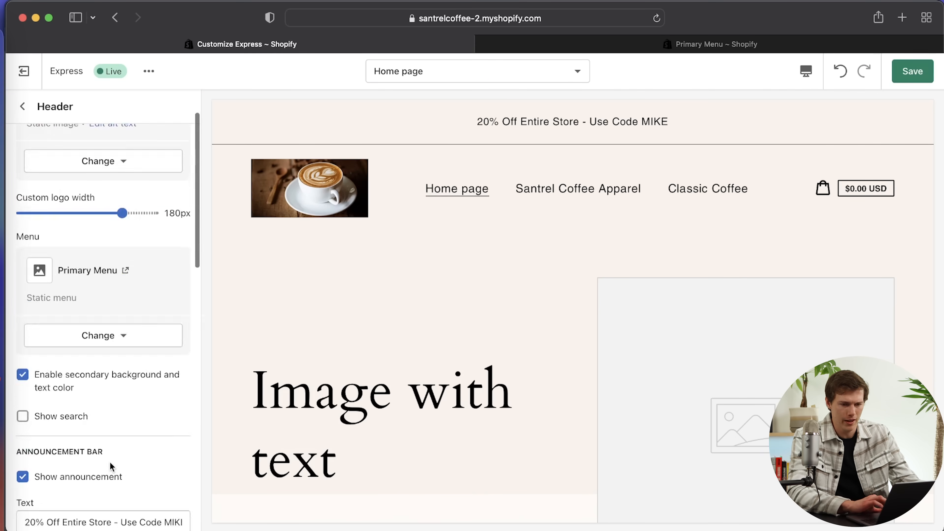
scroll(110, 466, up, 6)
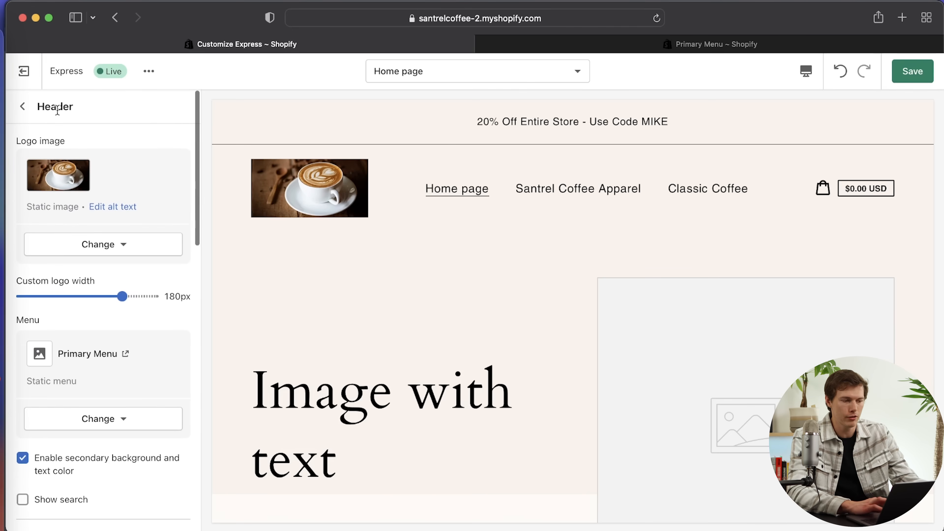
click(23, 106)
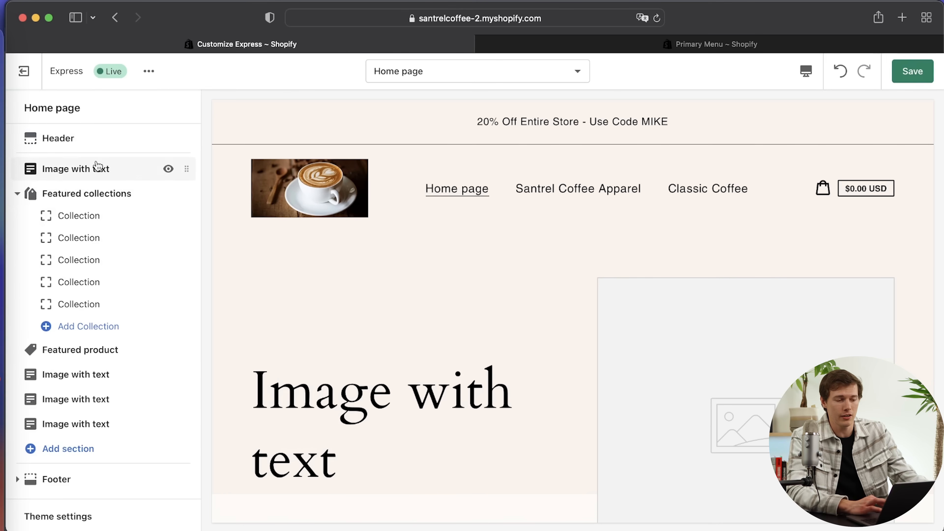
click(86, 169)
click(32, 108)
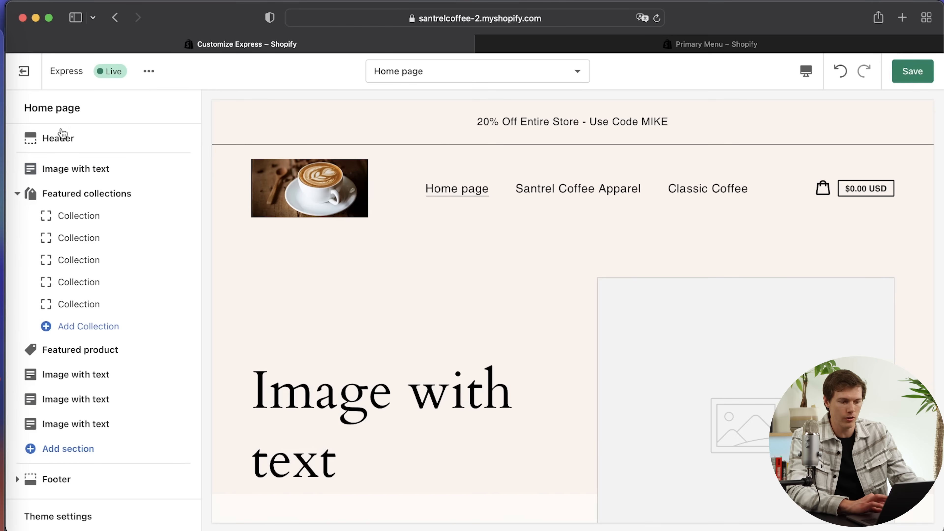
click(64, 138)
scroll(85, 374, down, 8)
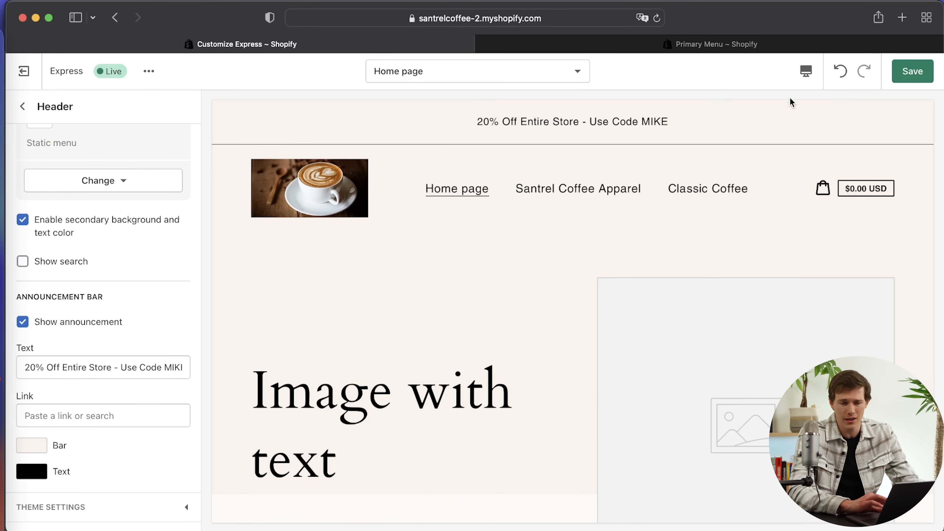
click(806, 72)
click(820, 116)
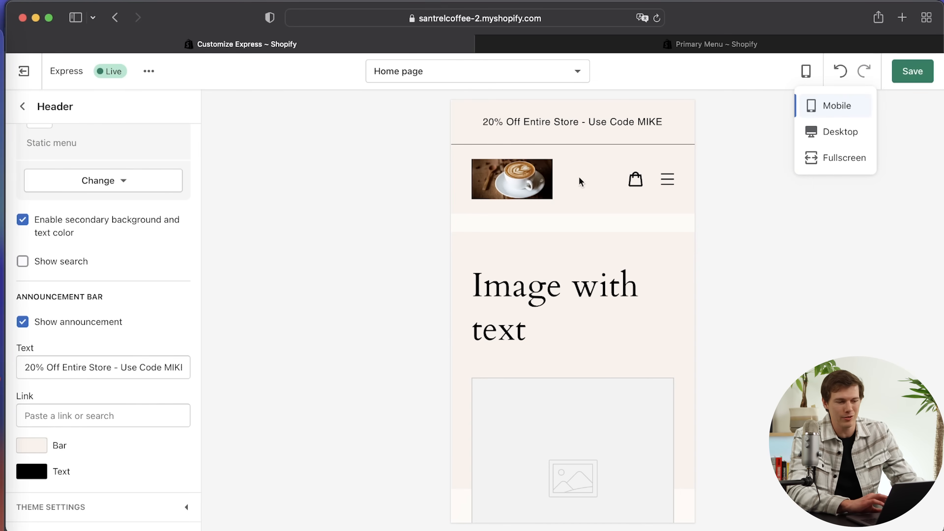
click(667, 181)
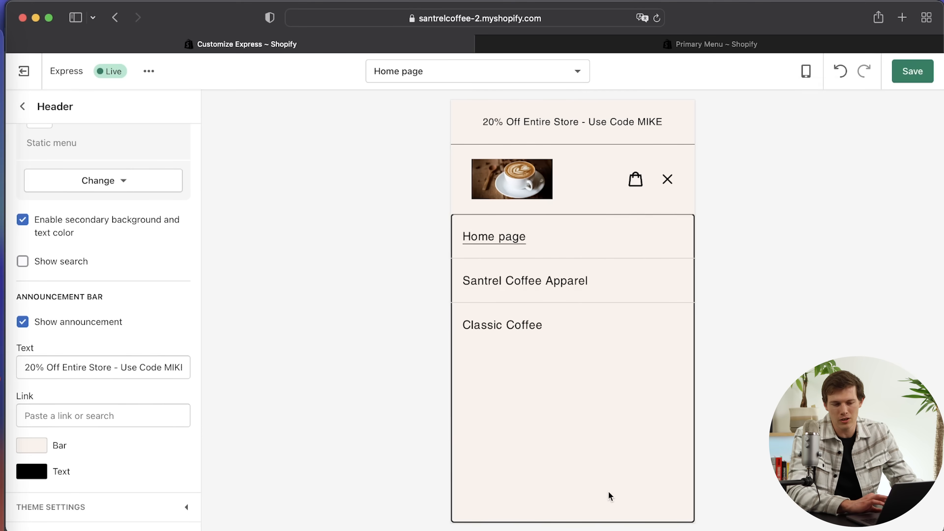
click(669, 180)
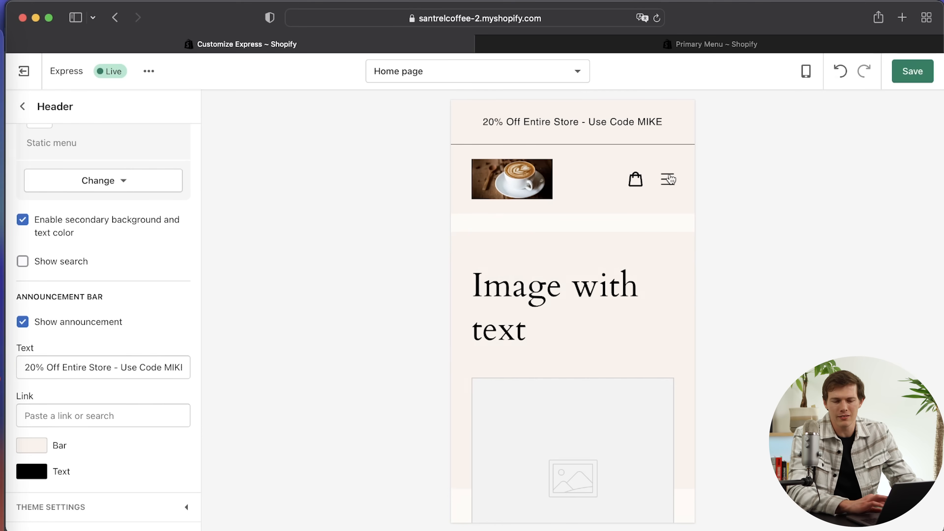
click(806, 72)
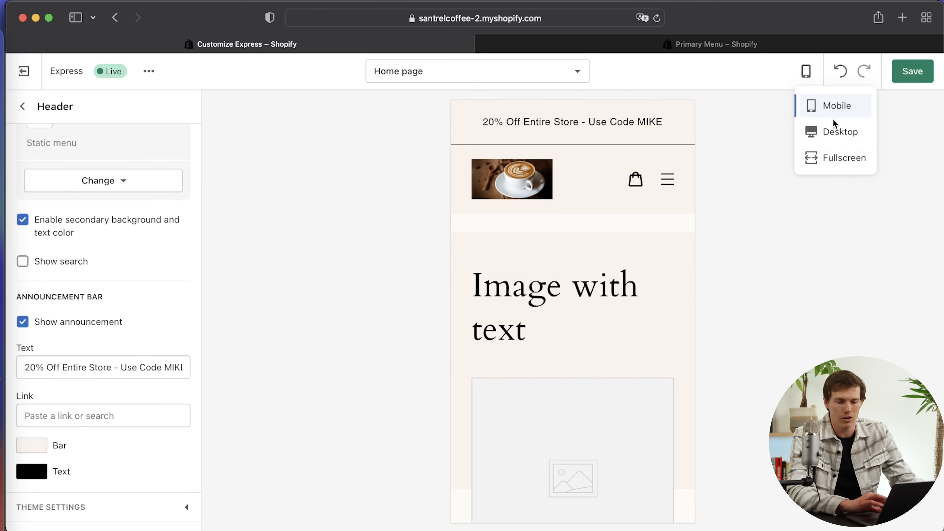
click(835, 132)
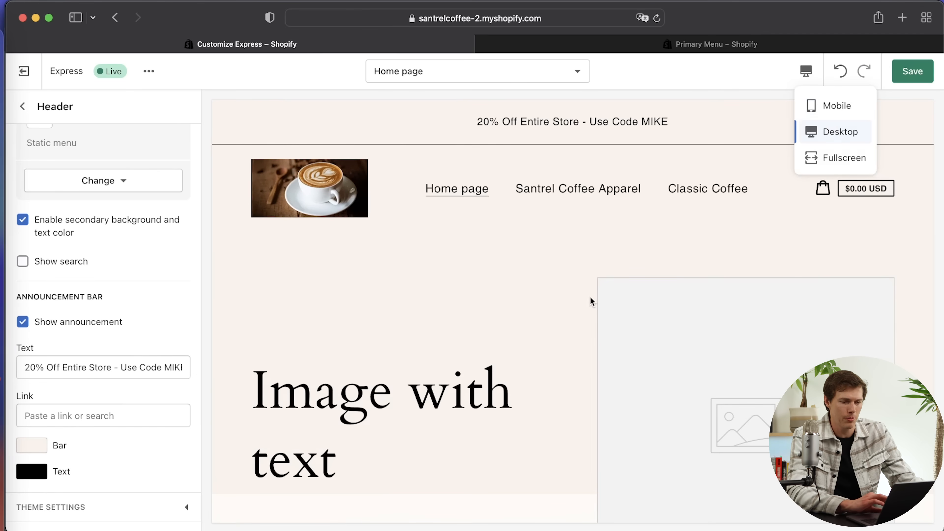
click(563, 189)
- Preview the Classic Coffee product page, then return the editor to the Home page template
scroll(677, 305, down, 3)
scroll(659, 323, up, 3)
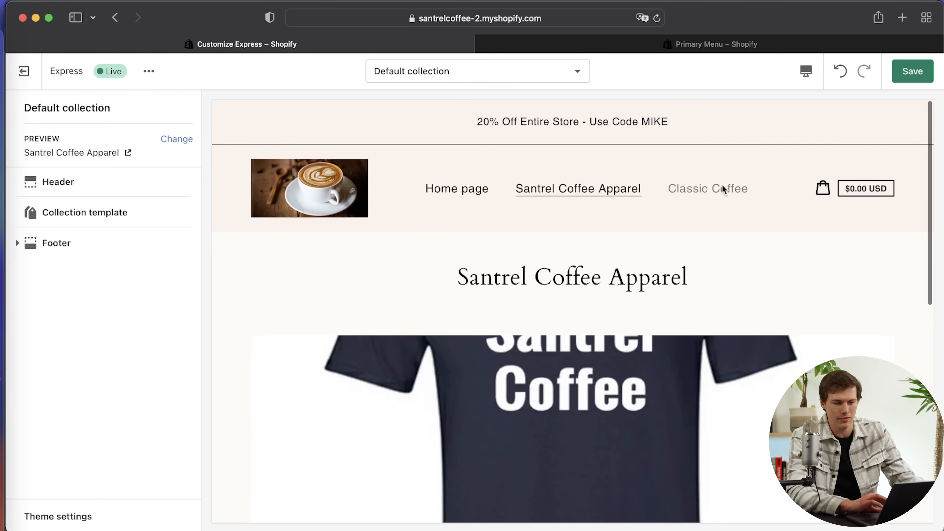
click(722, 189)
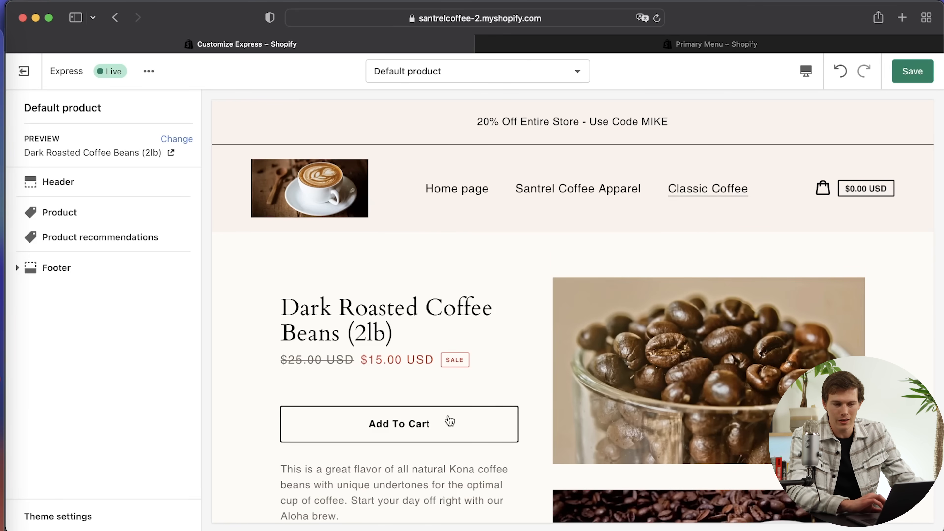
scroll(450, 420, down, 5)
scroll(449, 419, up, 6)
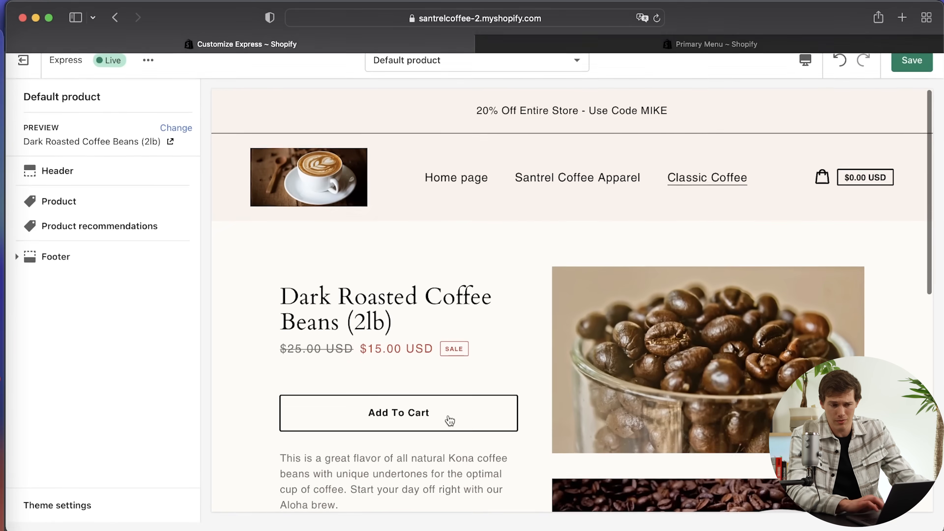
scroll(450, 420, down, 10)
scroll(449, 420, up, 10)
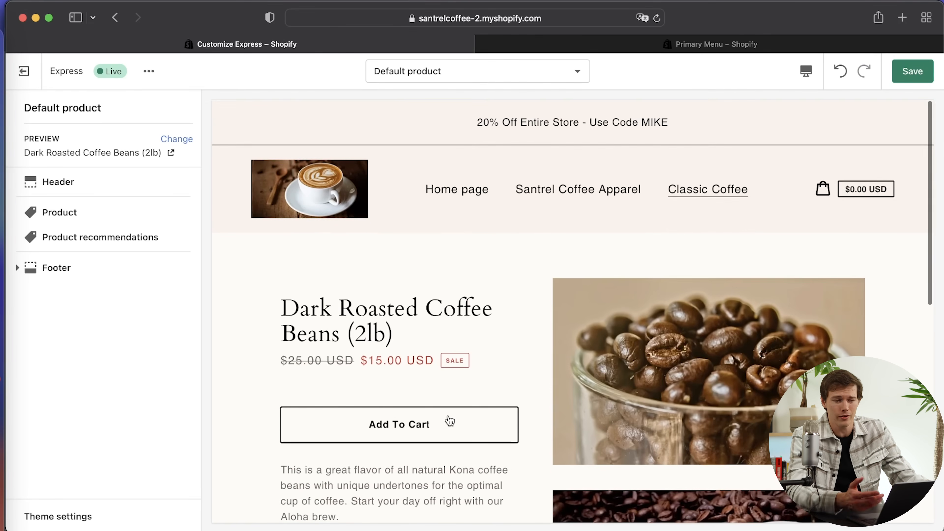
scroll(450, 420, down, 6)
scroll(448, 418, up, 4)
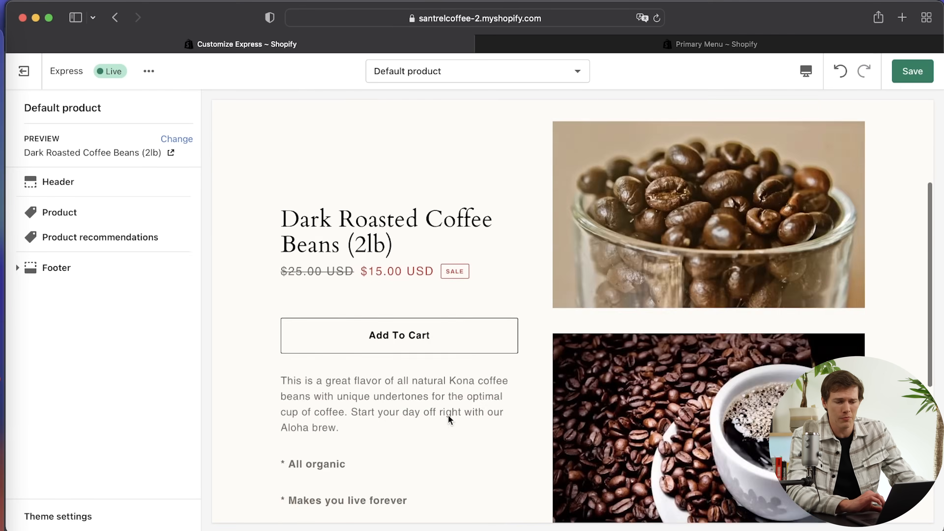
scroll(448, 415, up, 3)
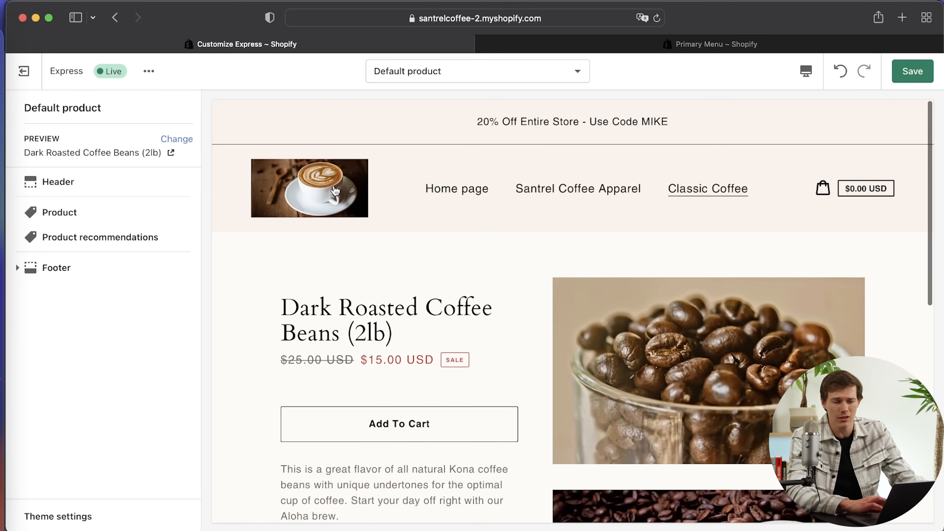
click(334, 191)
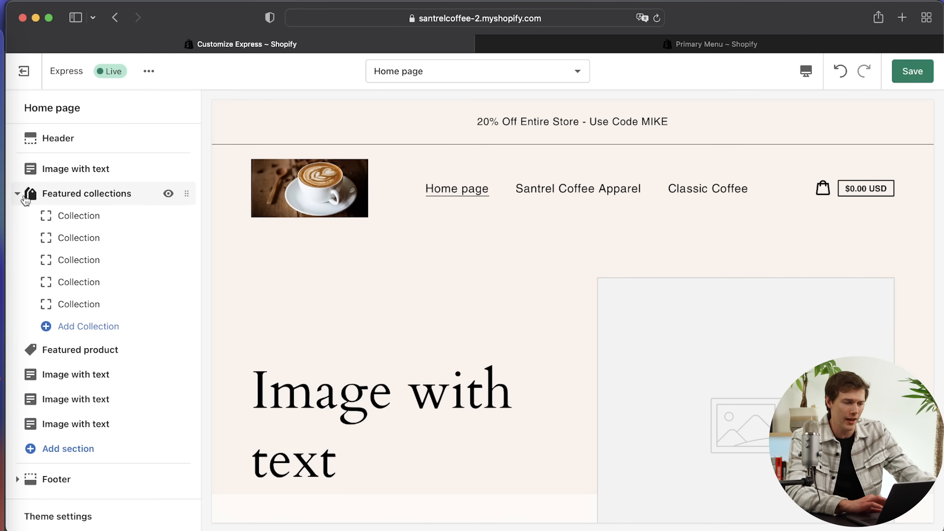
click(22, 196)
scroll(446, 346, down, 2)
scroll(522, 354, up, 2)
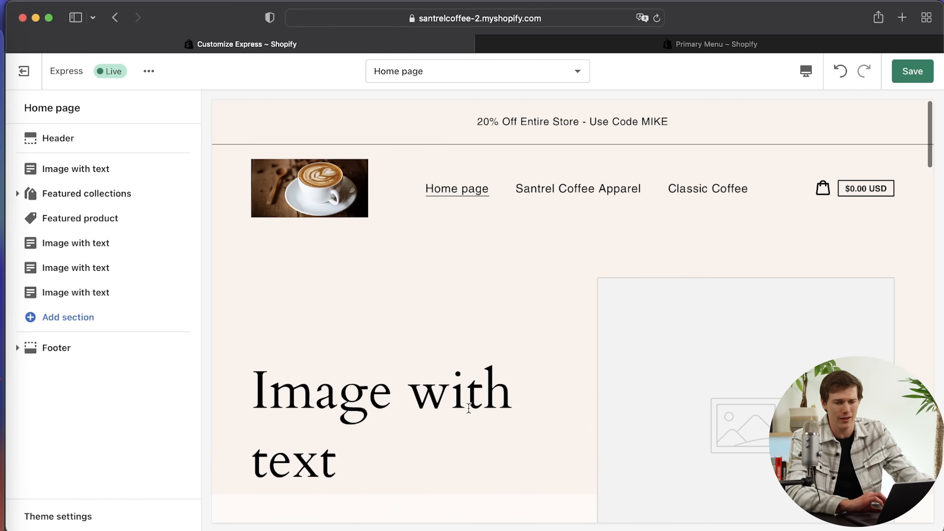
scroll(468, 408, down, 10)
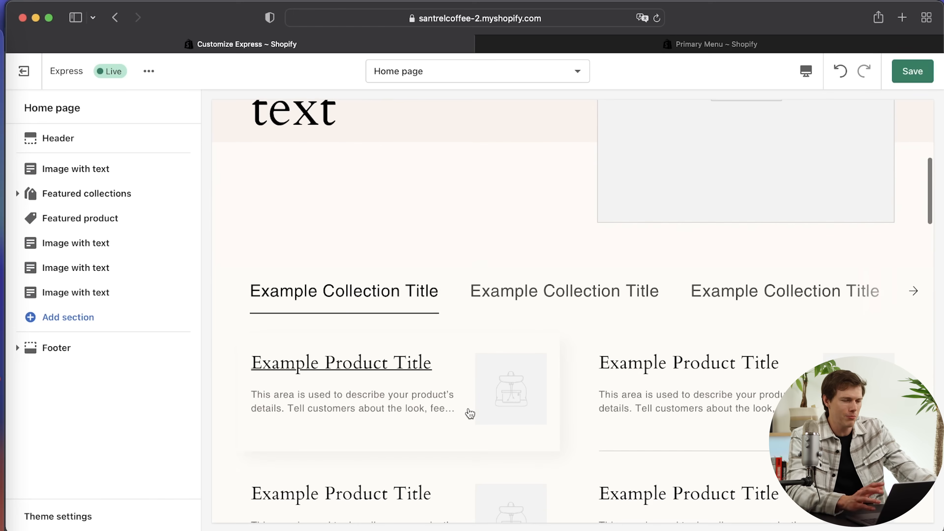
scroll(469, 413, down, 3)
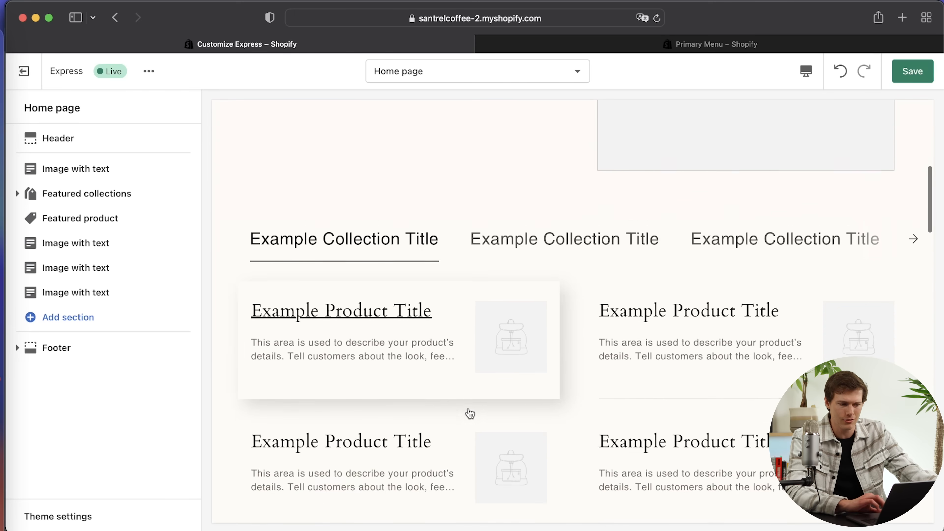
scroll(375, 243, up, 12)
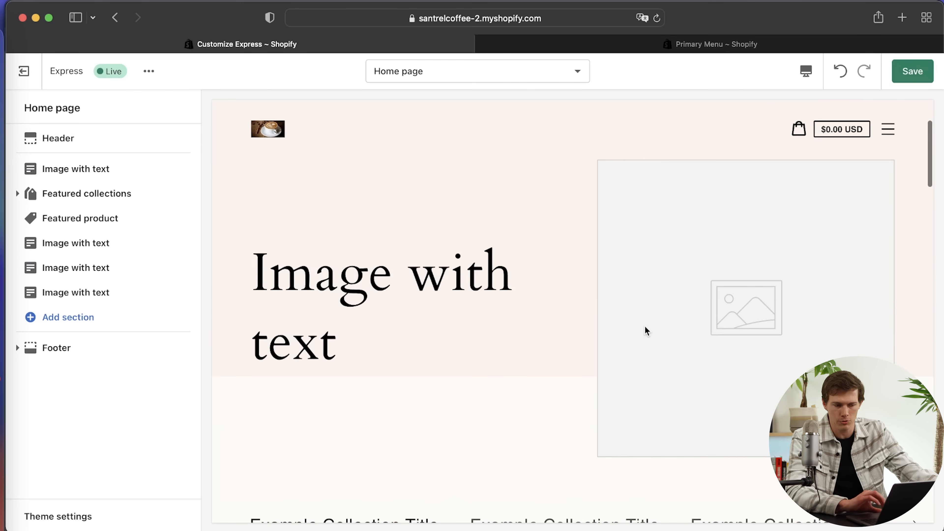
scroll(646, 330, down, 10)
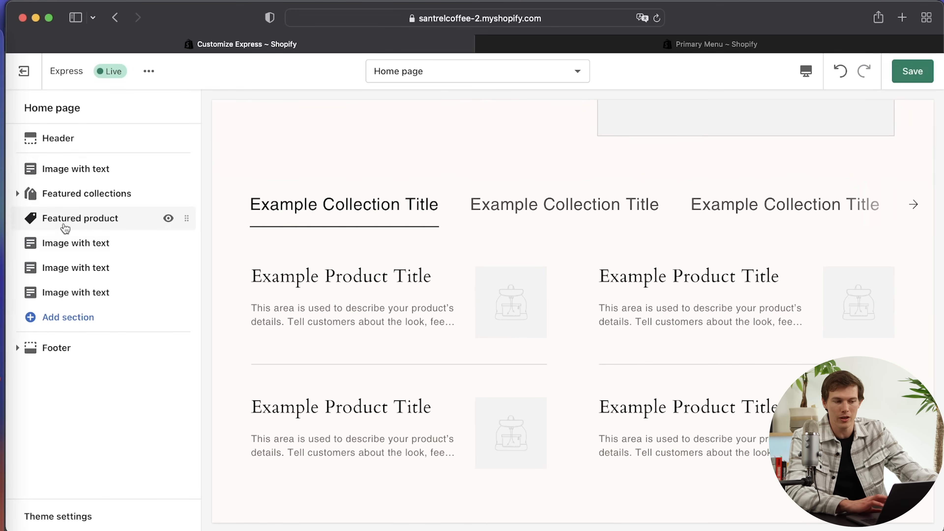
scroll(389, 310, down, 3)
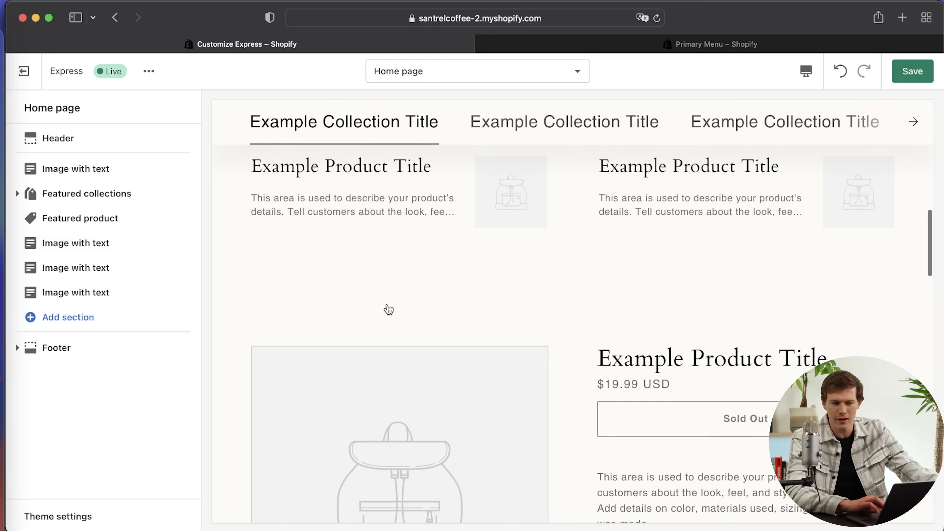
scroll(388, 309, down, 2)
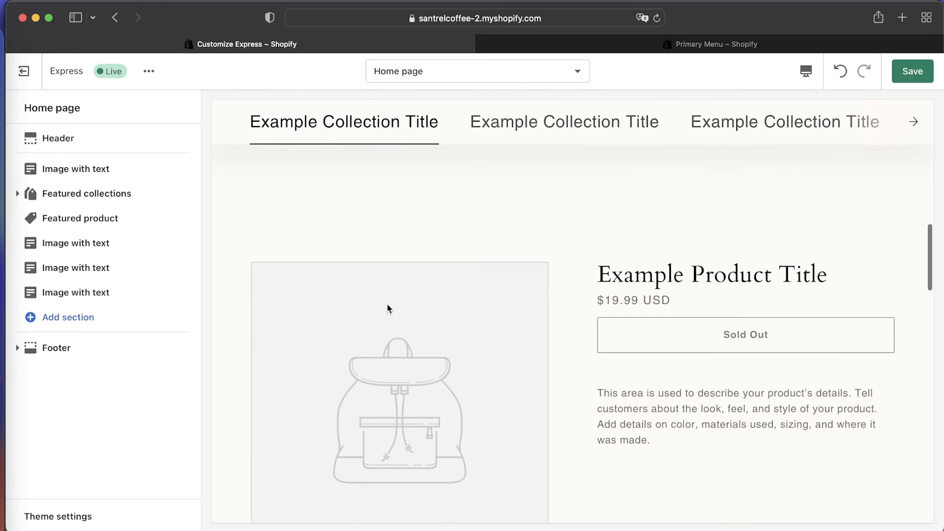
scroll(386, 304, down, 1)
scroll(387, 308, down, 2)
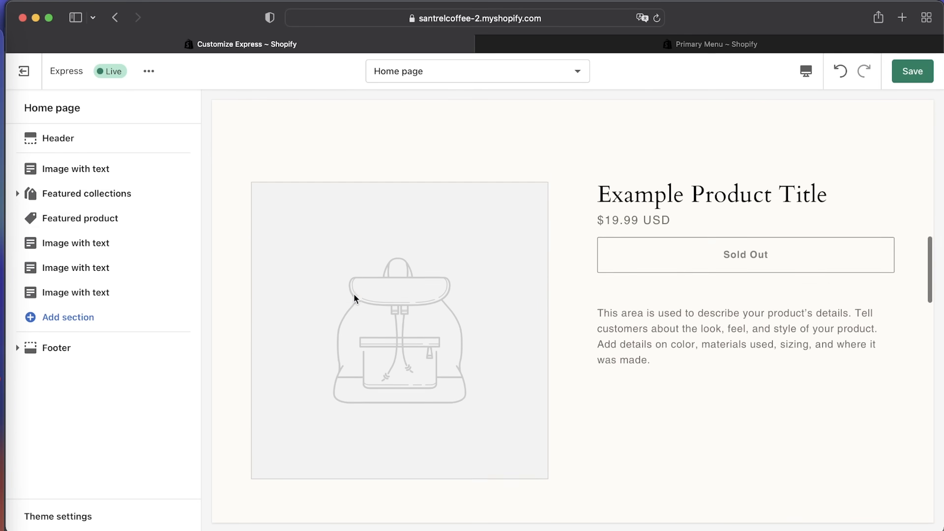
scroll(354, 294, down, 8)
scroll(353, 294, down, 20)
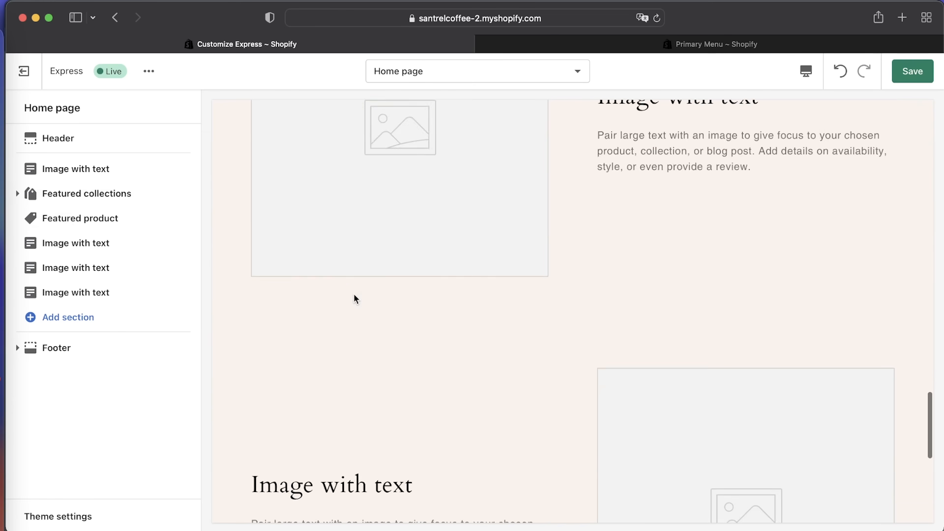
scroll(354, 293, down, 5)
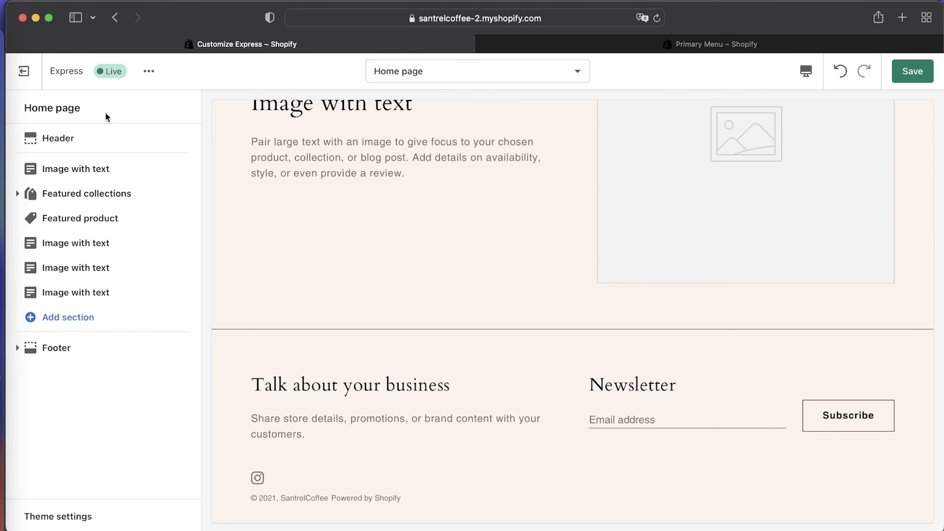
- Open the footer settings and expand the theme-wide social link settings
click(53, 351)
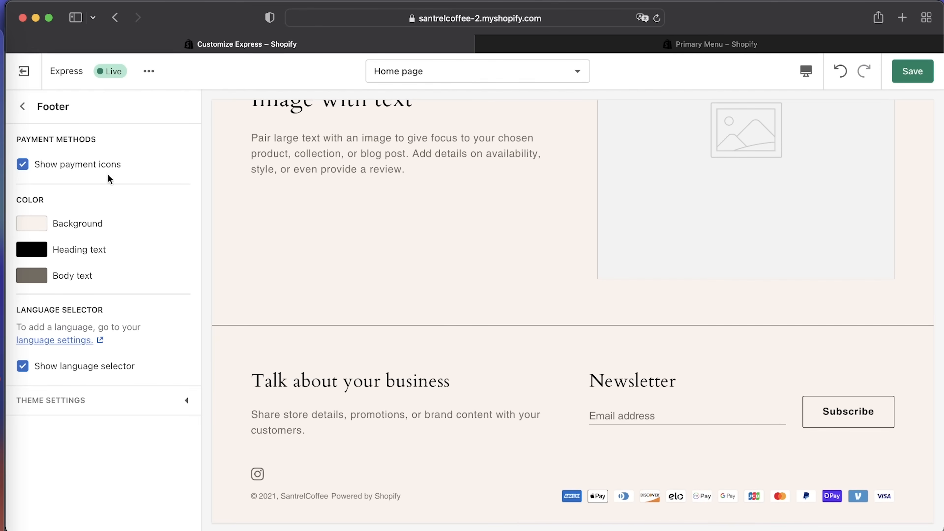
click(184, 401)
scroll(183, 406, down, 5)
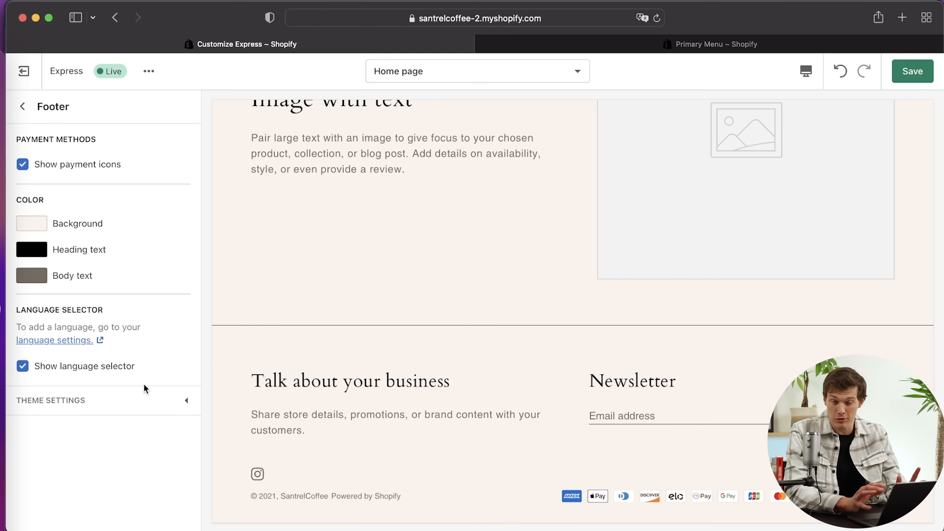
- Expand the footer's blocks and move Newsletter above Talk about your business
click(22, 108)
click(16, 349)
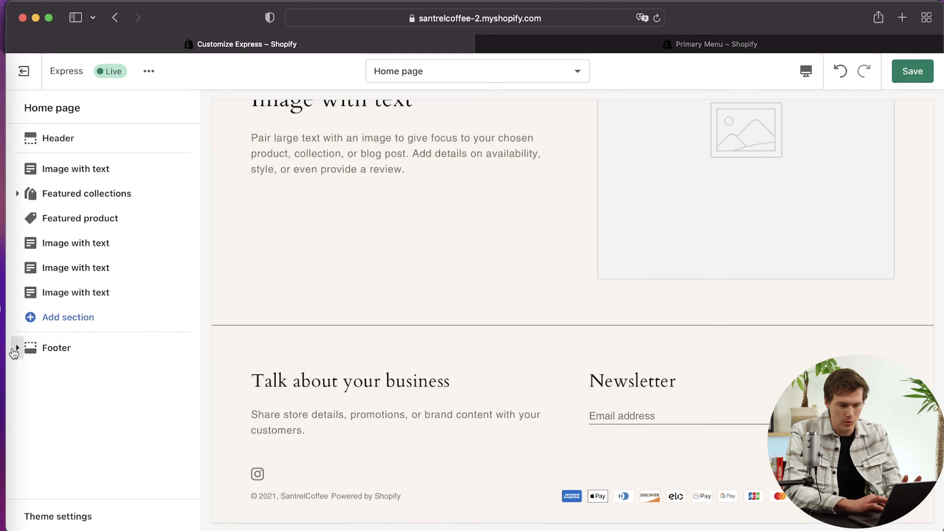
click(17, 349)
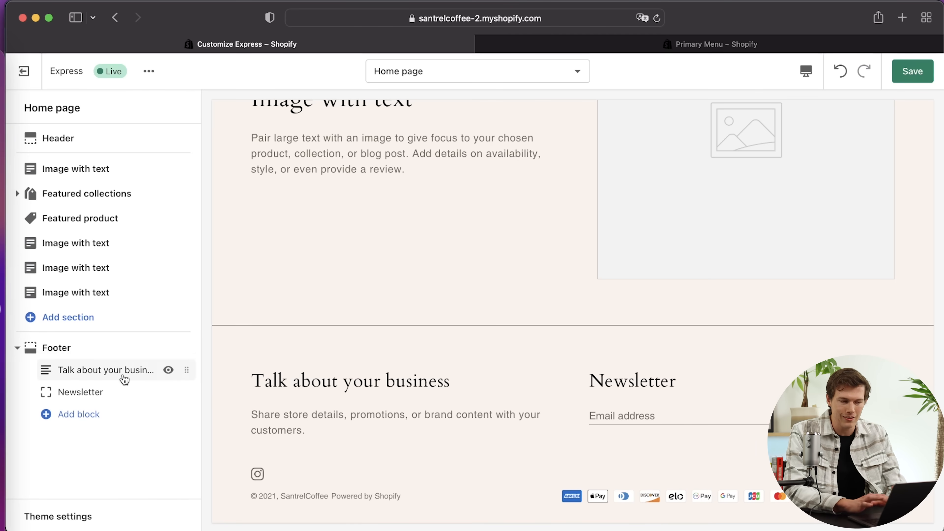
click(93, 372)
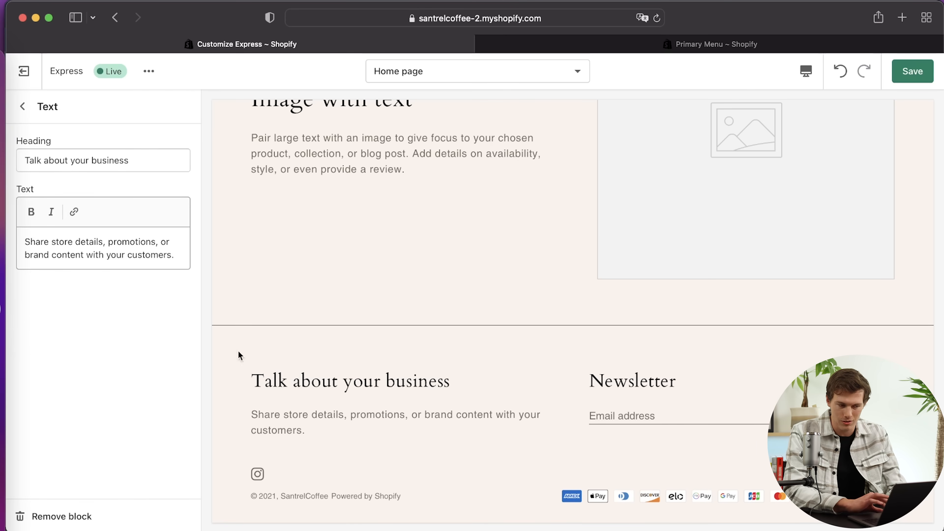
click(21, 109)
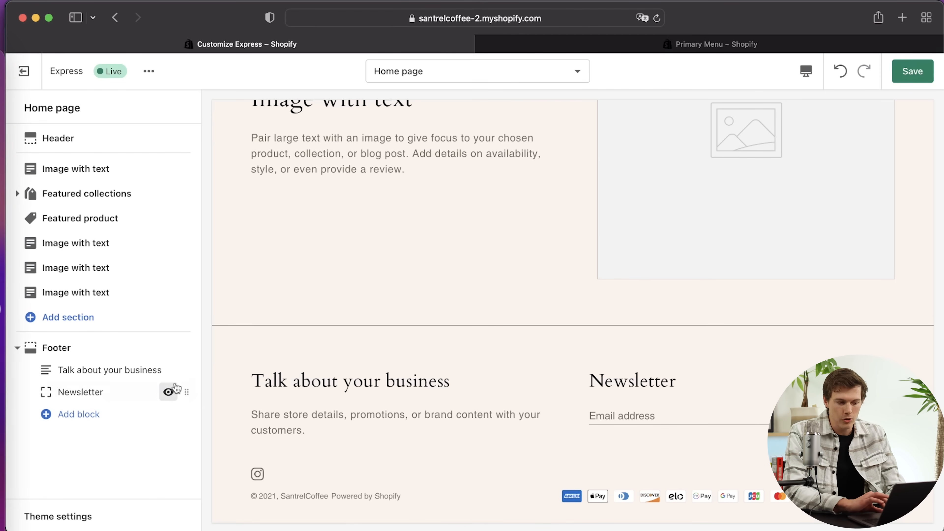
click(168, 394)
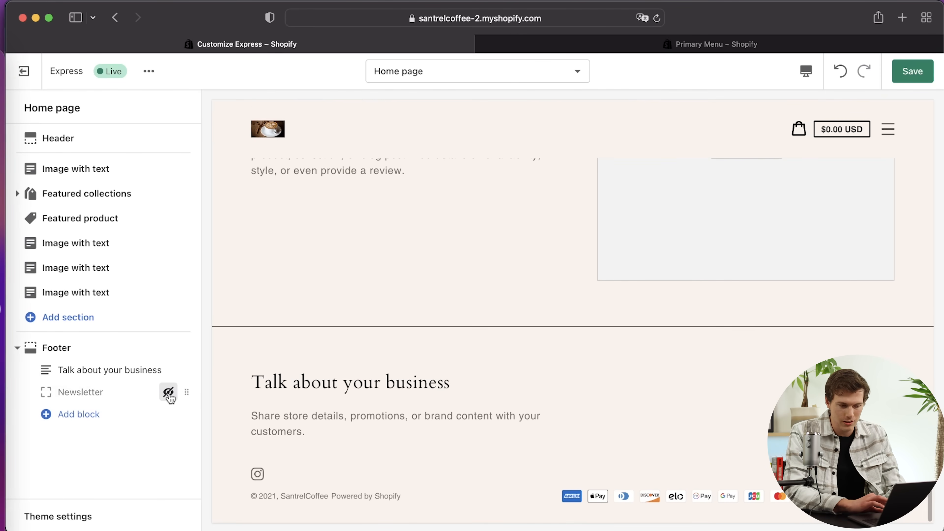
click(168, 393)
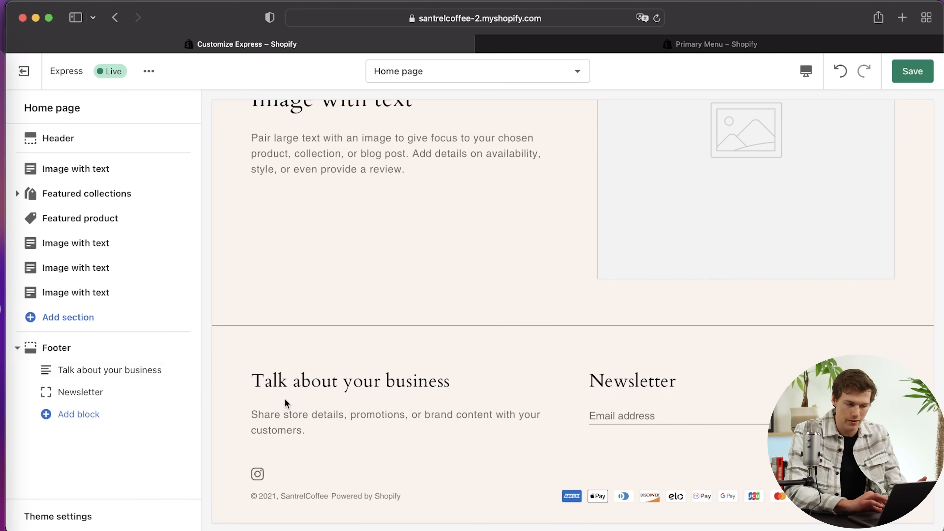
drag(194, 392, 183, 369)
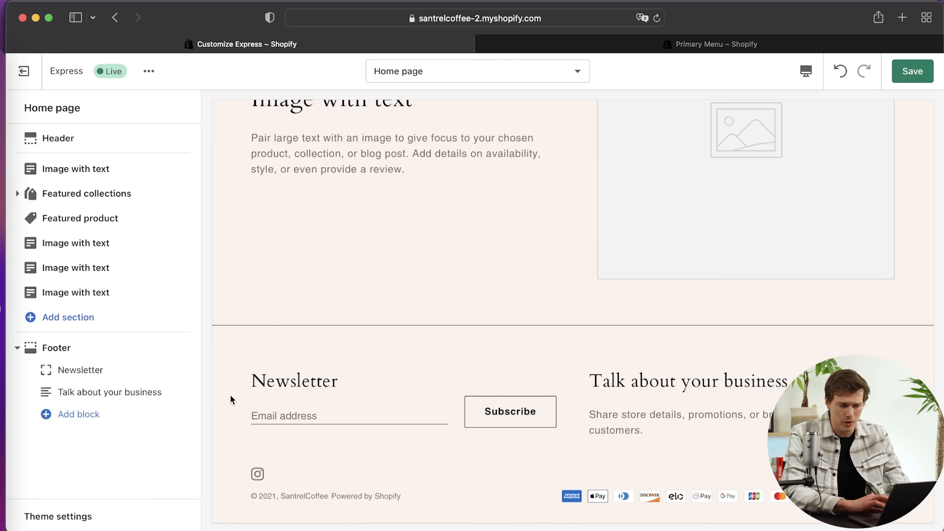
- Add a Quick links menu block to the footer, then remove it again
click(134, 420)
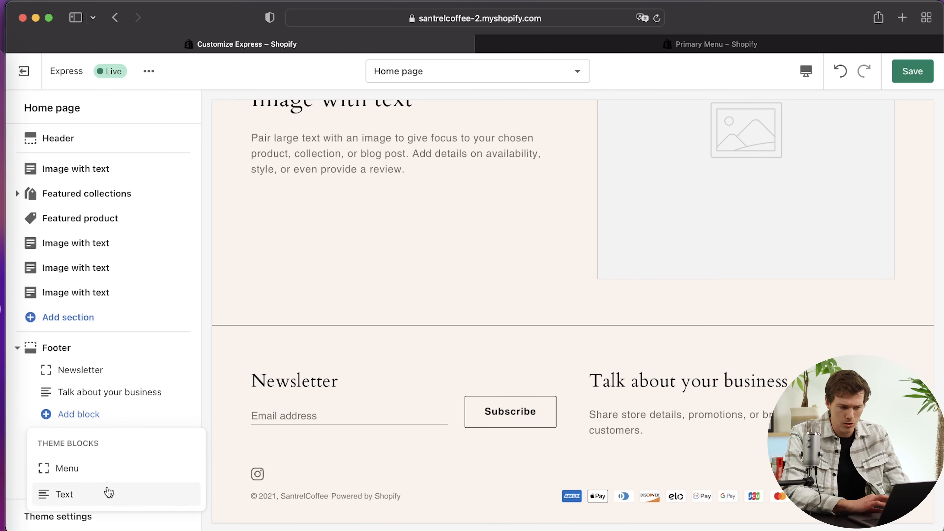
click(105, 478)
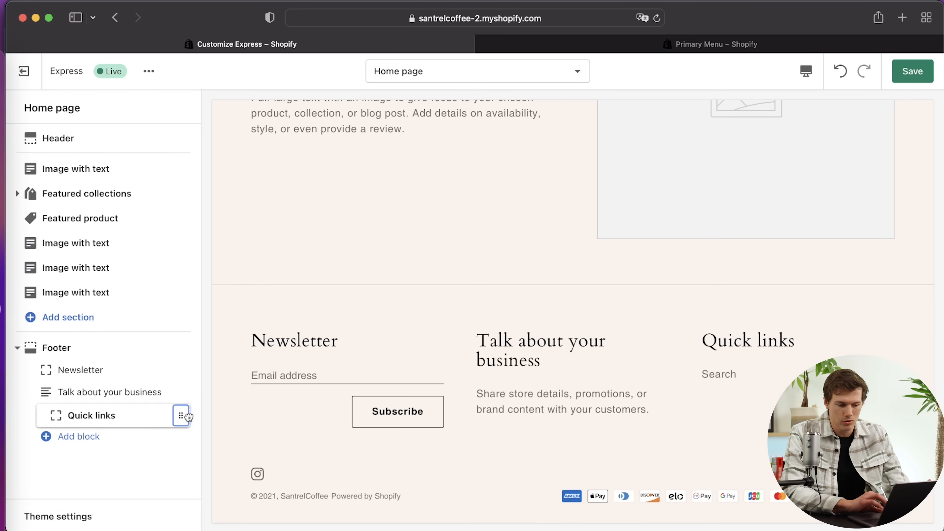
click(114, 416)
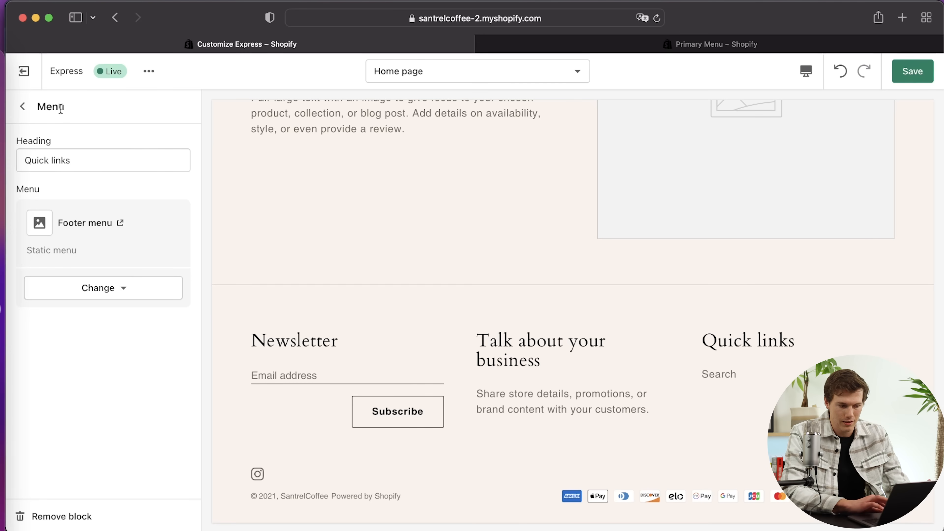
click(76, 516)
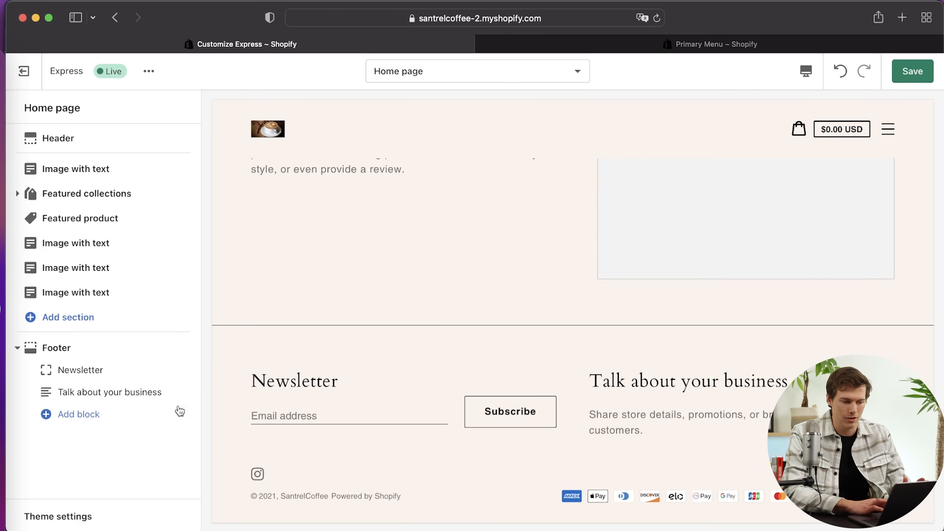
click(134, 392)
- Retitle the footer text block 'Our Mission' with copy about authentic, family-owned coffee, not big chains
click(141, 153)
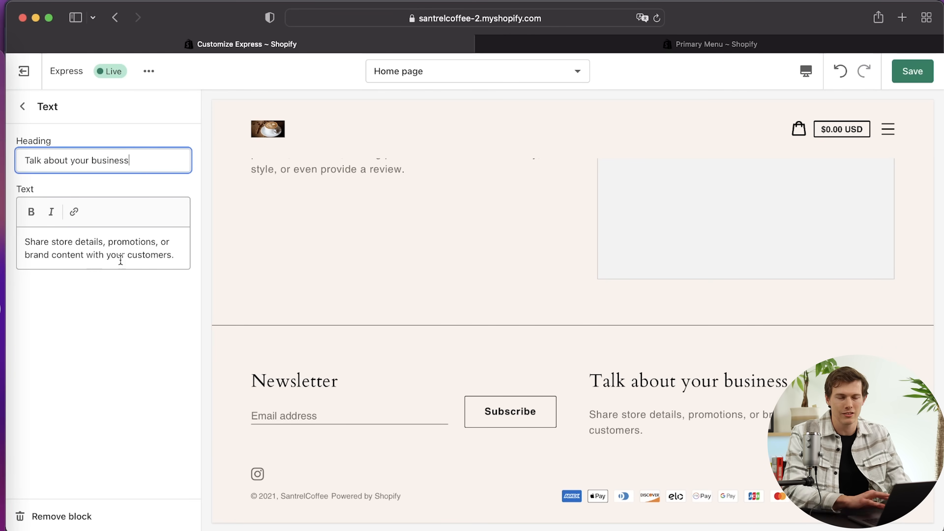
key(super+a)
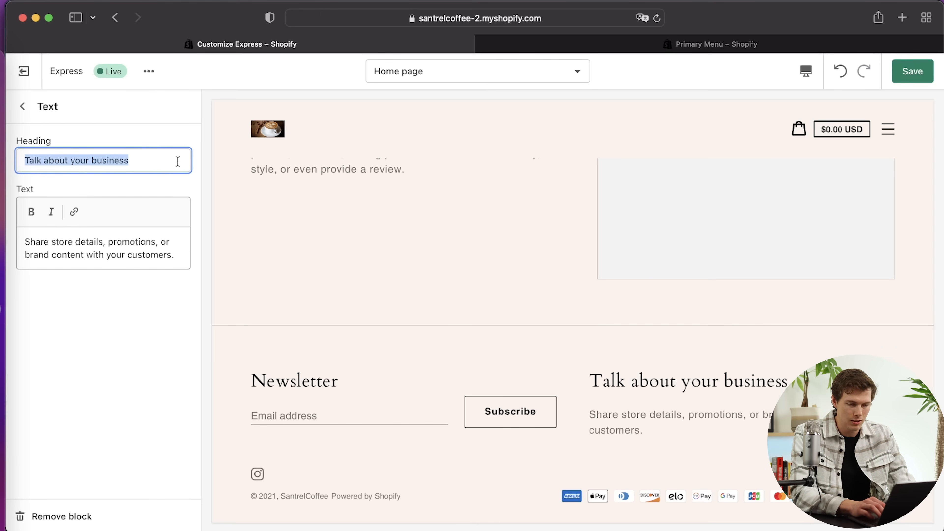
text(Our Mission)
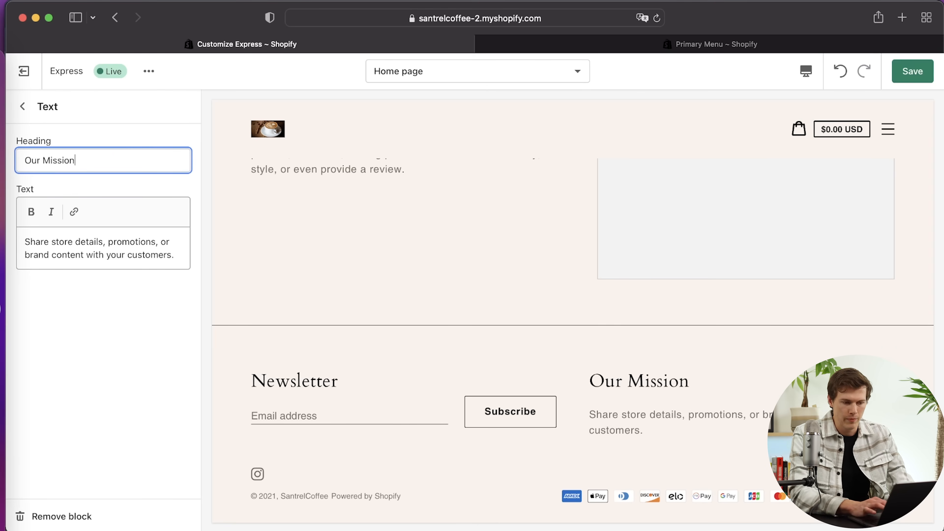
click(87, 260)
key(super+a)
text(We l)
text(trive to keep coffee authentic and fa)
text(mily owned. We don't sell out to big chains and prefer to have a genuine connection with our community!)
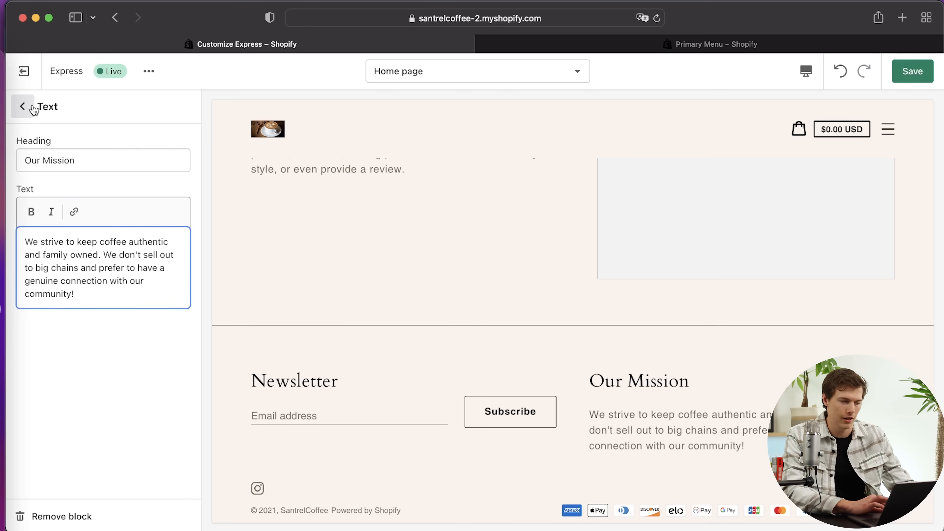
click(23, 107)
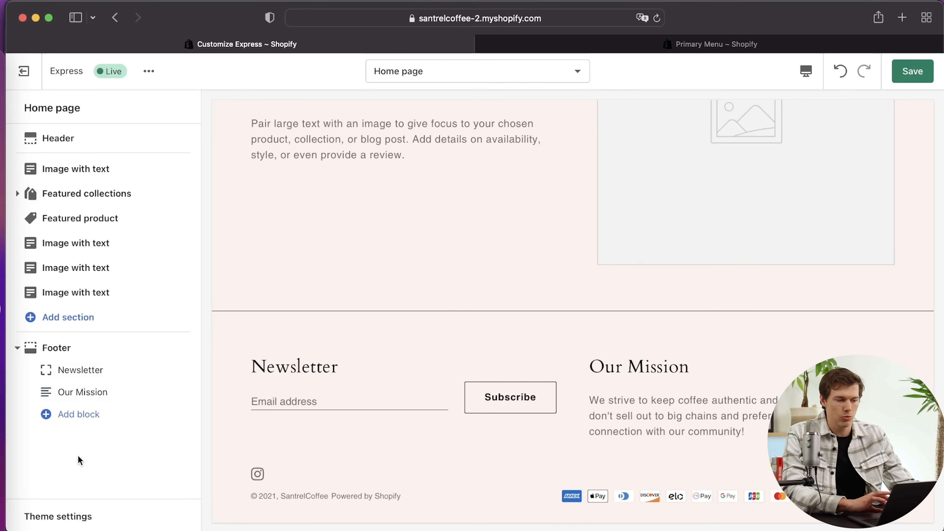
- Move the Featured product section below the second Image with text section
click(17, 348)
scroll(491, 316, up, 15)
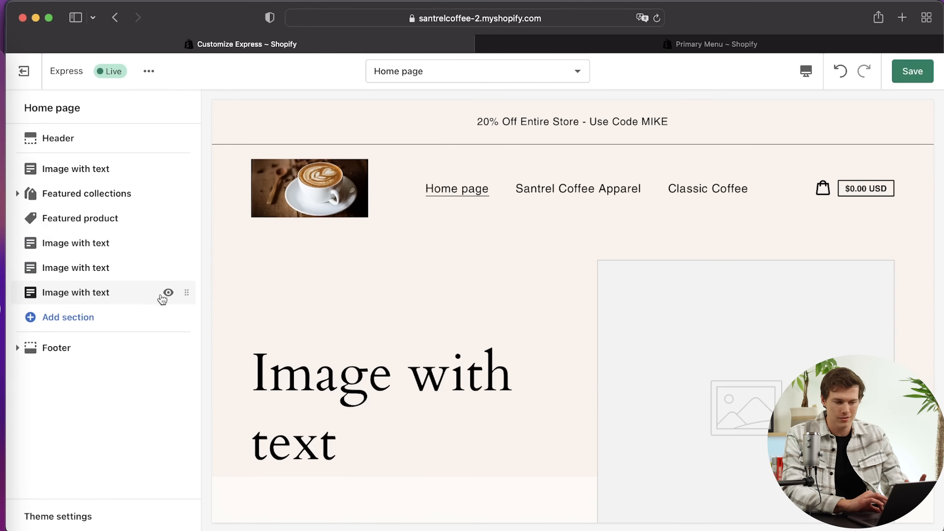
scroll(315, 318, down, 3)
scroll(315, 318, down, 1)
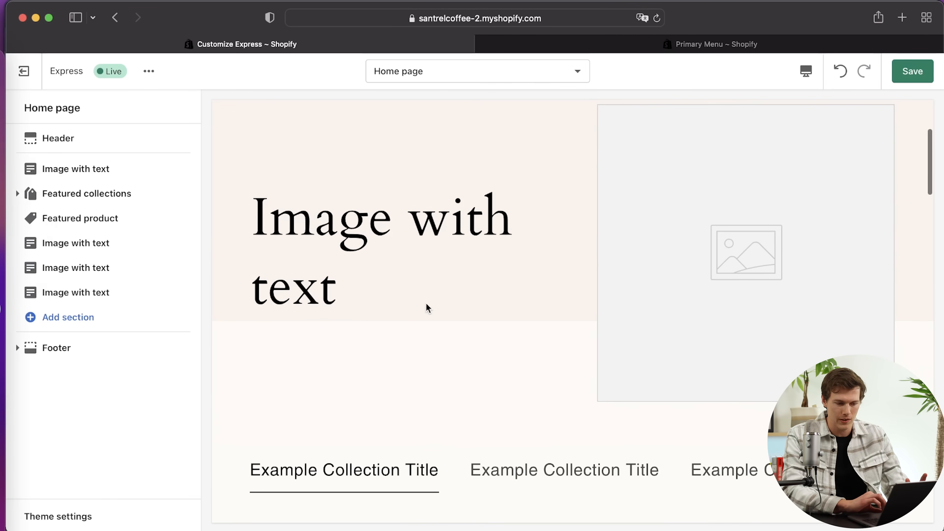
scroll(427, 306, down, 8)
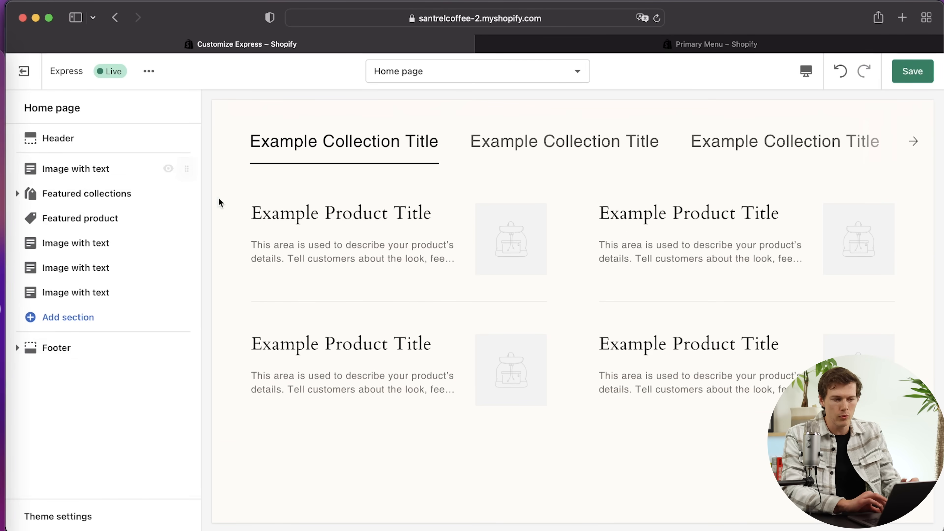
scroll(407, 274, down, 15)
scroll(407, 275, down, 2)
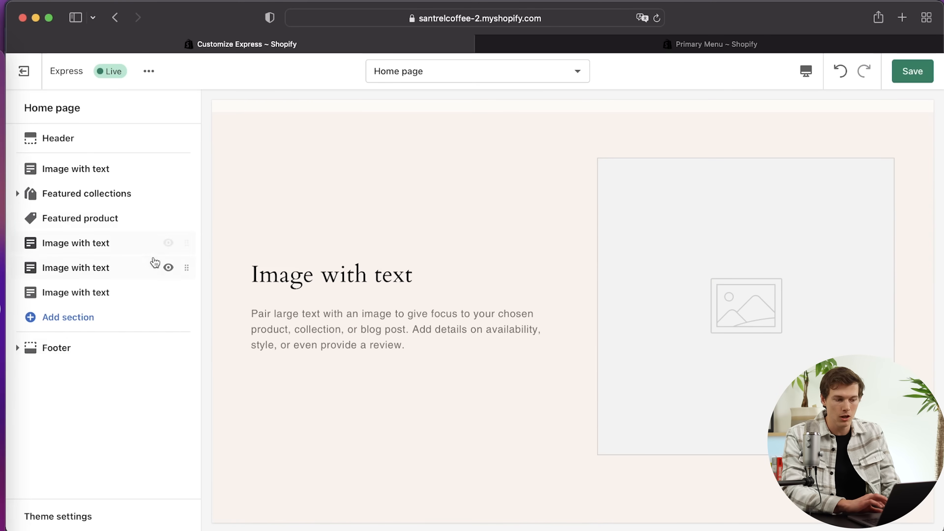
drag(188, 218, 174, 240)
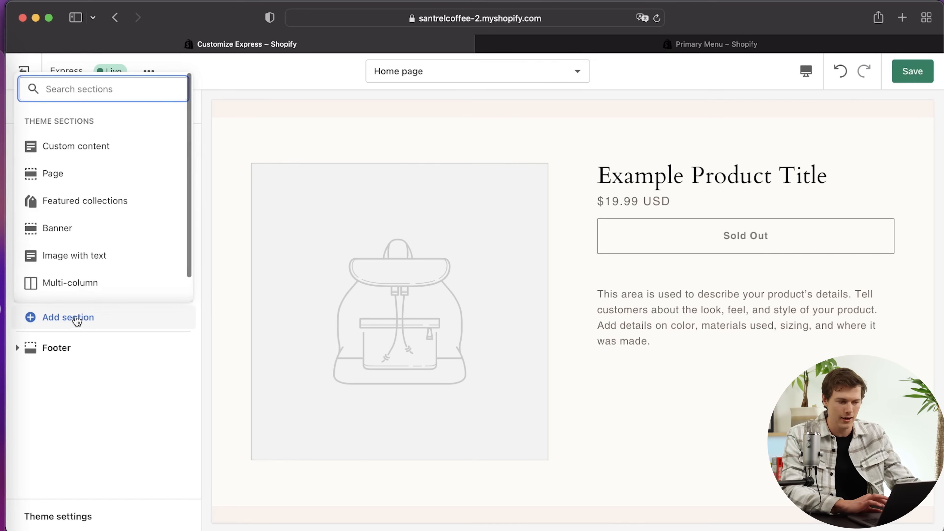
- Add a Multi-column section at the end of the home page with a third column
scroll(105, 233, down, 2)
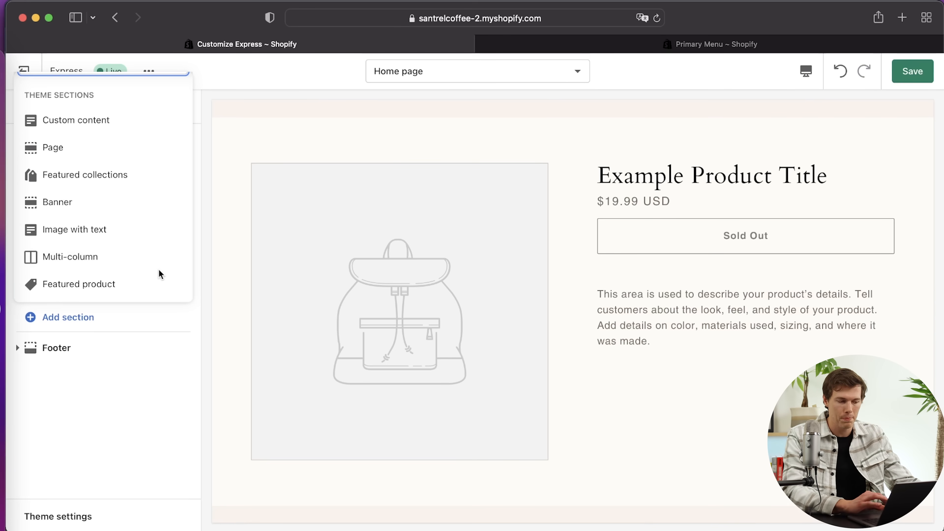
click(84, 257)
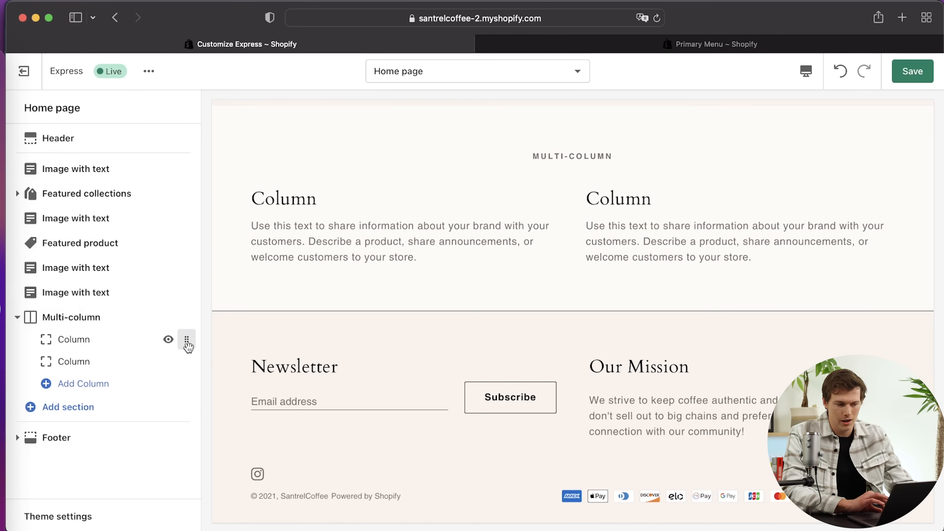
click(80, 384)
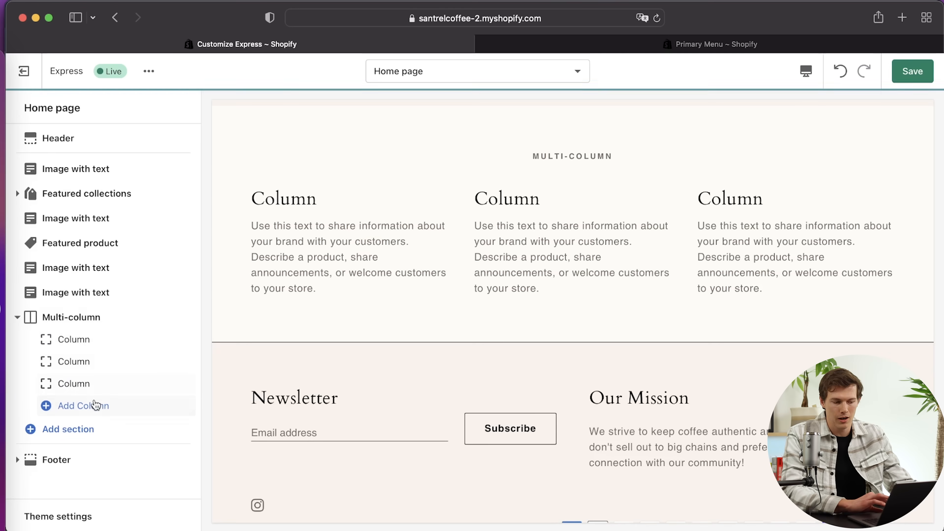
click(98, 339)
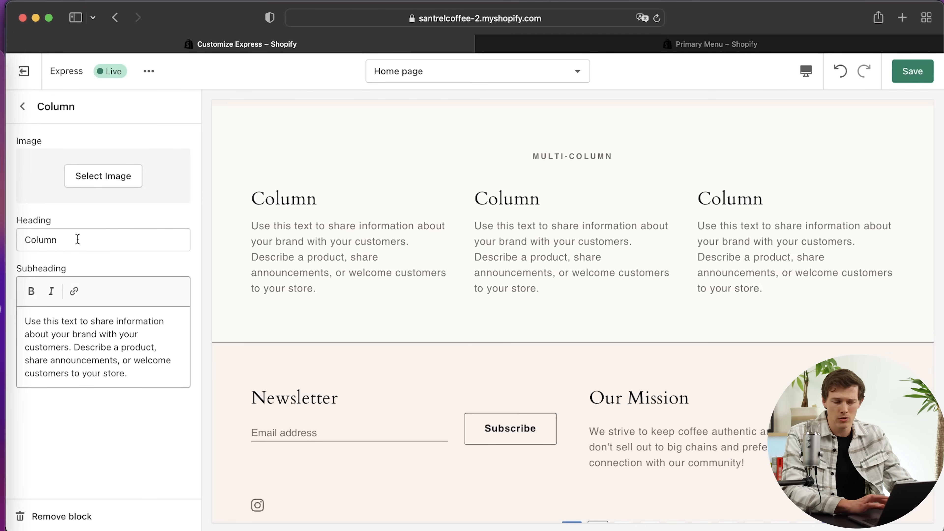
scroll(418, 213, up, 3)
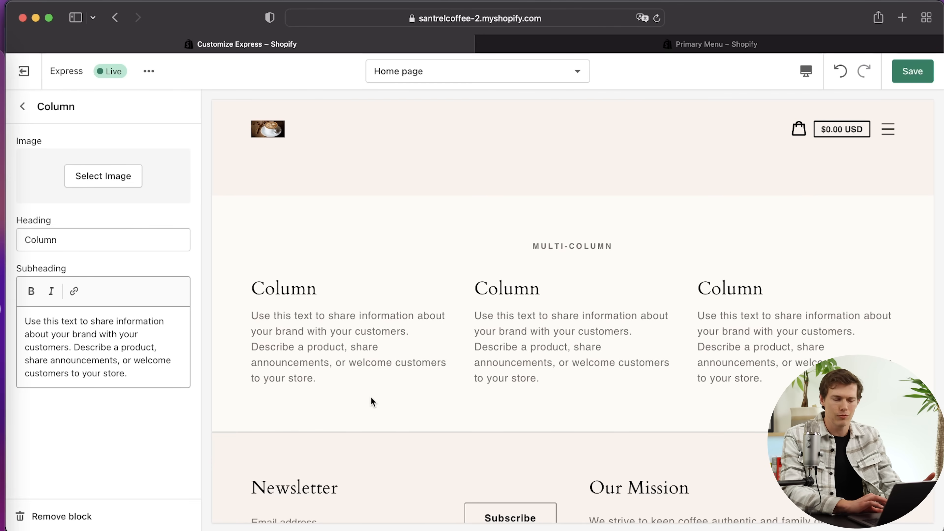
click(22, 106)
click(18, 319)
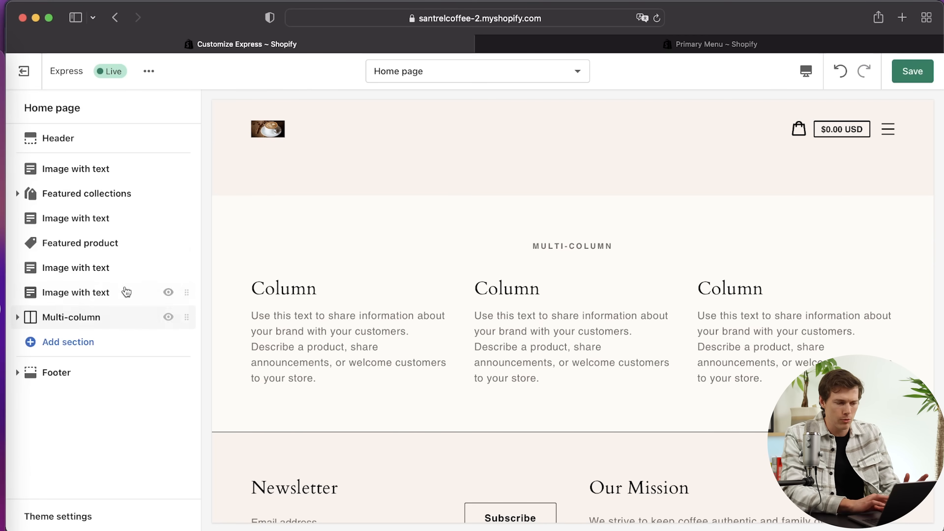
scroll(498, 280, up, 10)
scroll(497, 276, up, 10)
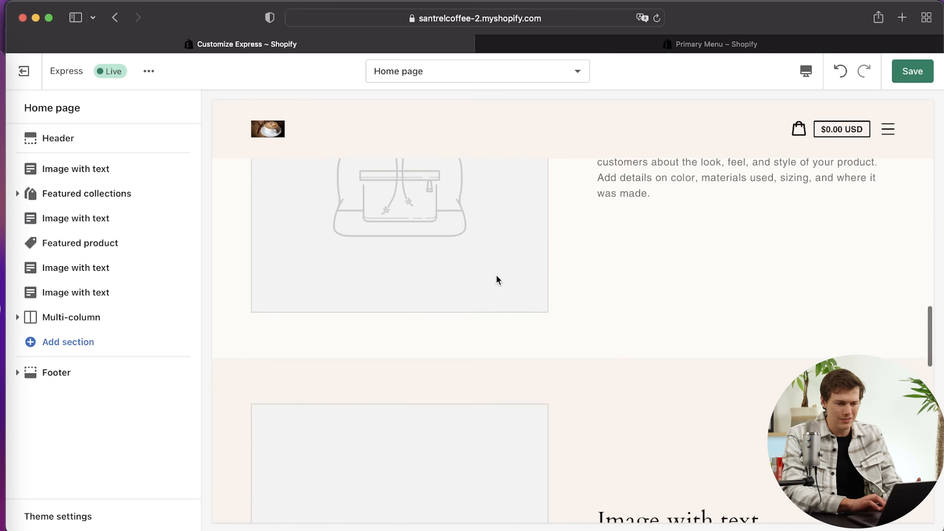
scroll(498, 280, up, 10)
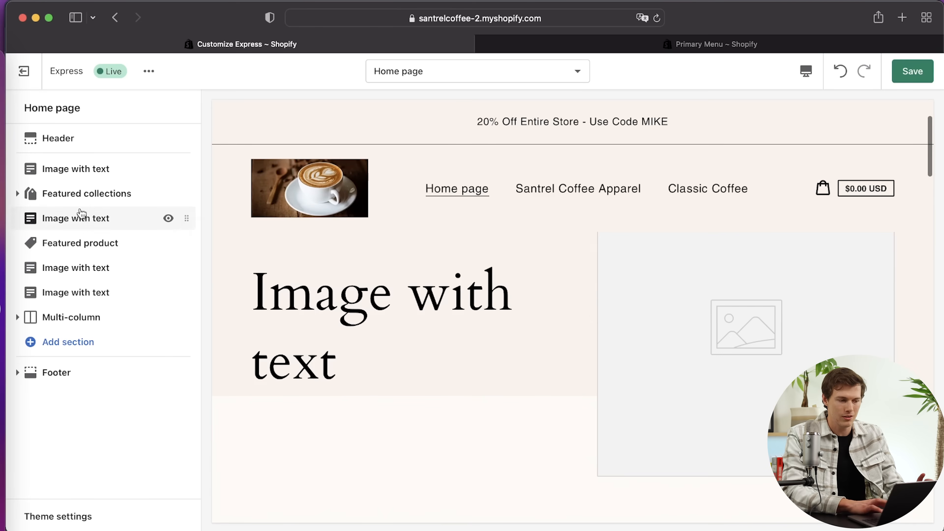
- Change the first Image with text heading to 'We Love Coffee'
click(64, 168)
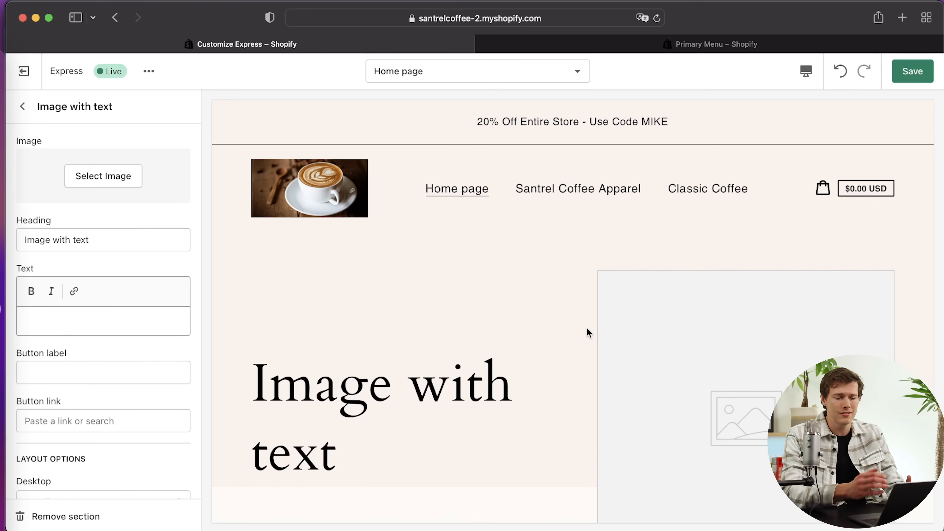
click(110, 240)
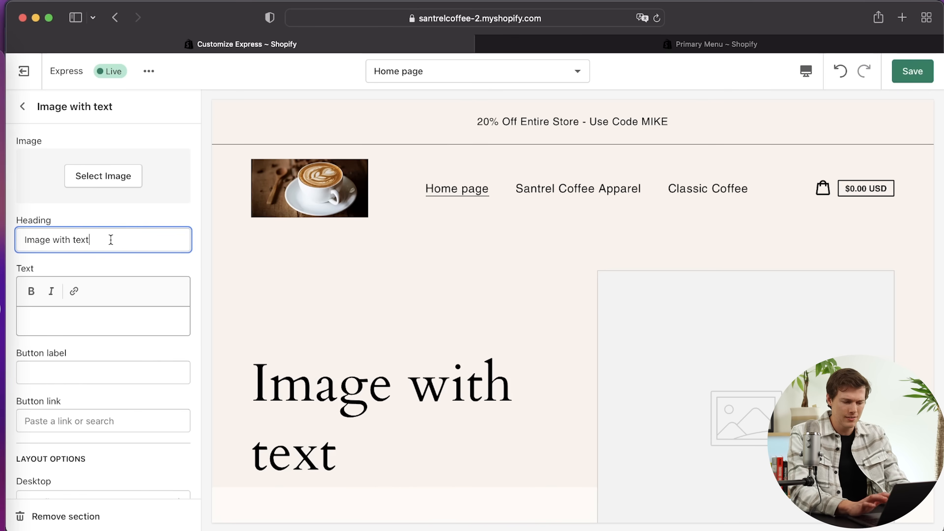
key(super+a)
text(W)
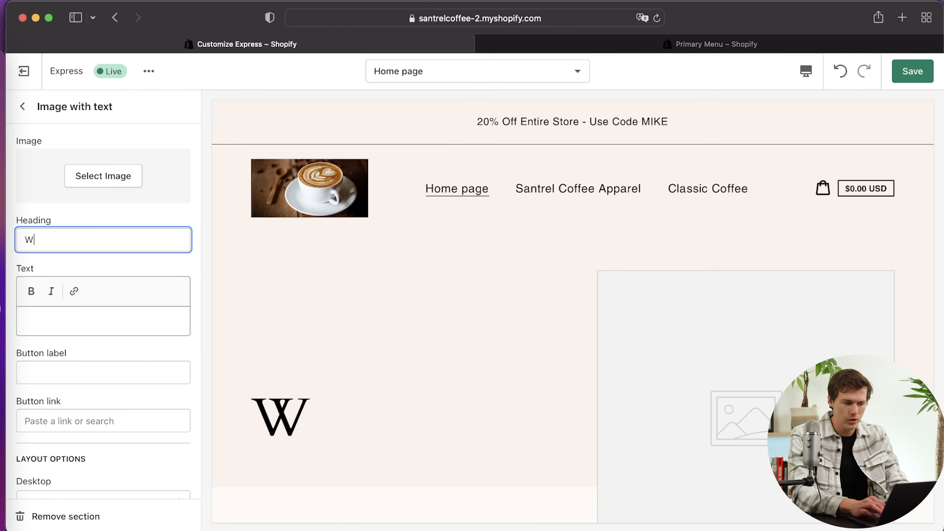
text(e Sell Coffe)
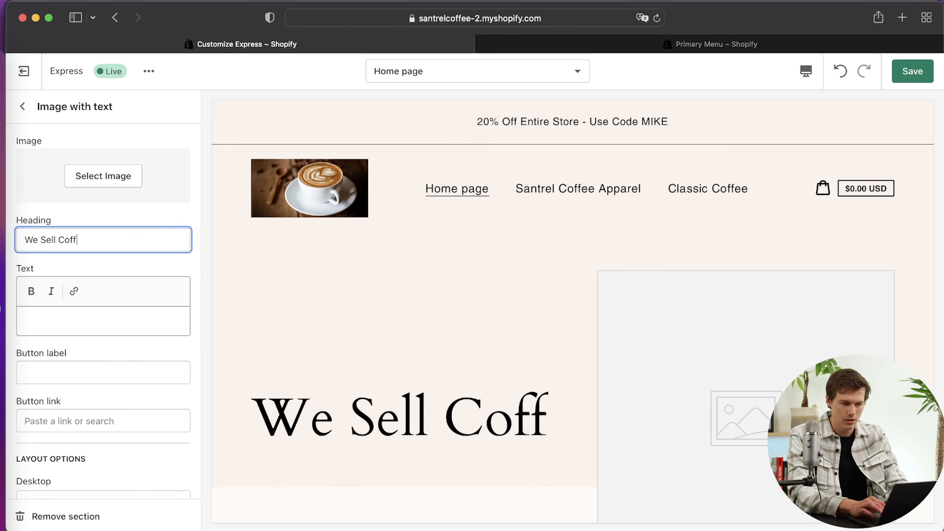
key(BackSpace)
key(BackSpace)
key(BackSpace)
key(BackSpace)
key(BackSpace)
key(BackSpace)
key(BackSpace)
key(BackSpace)
key(BackSpace)
key(BackSpace)
text(Love Coffee)
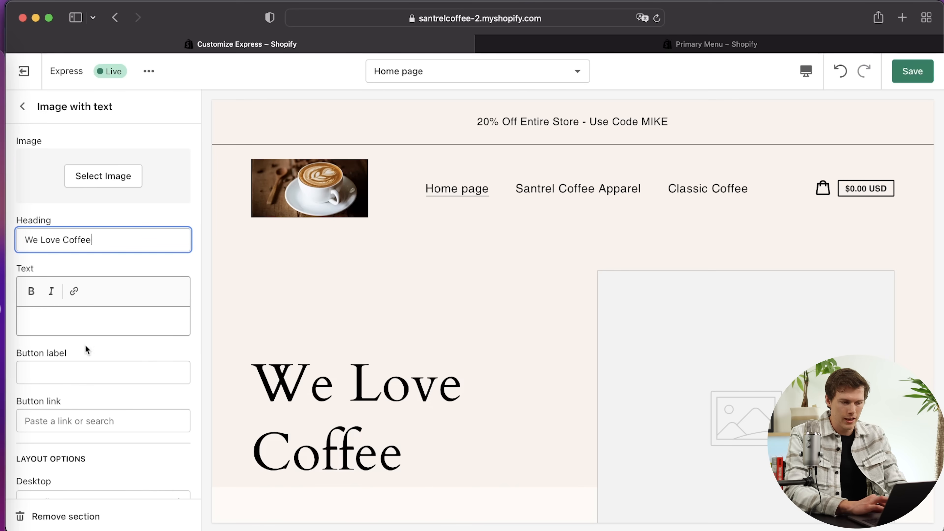
- Label the button 'Try Our Signature Coffee' and link it to Dark Roasted Coffee Beans
click(94, 329)
scroll(344, 289, down, 4)
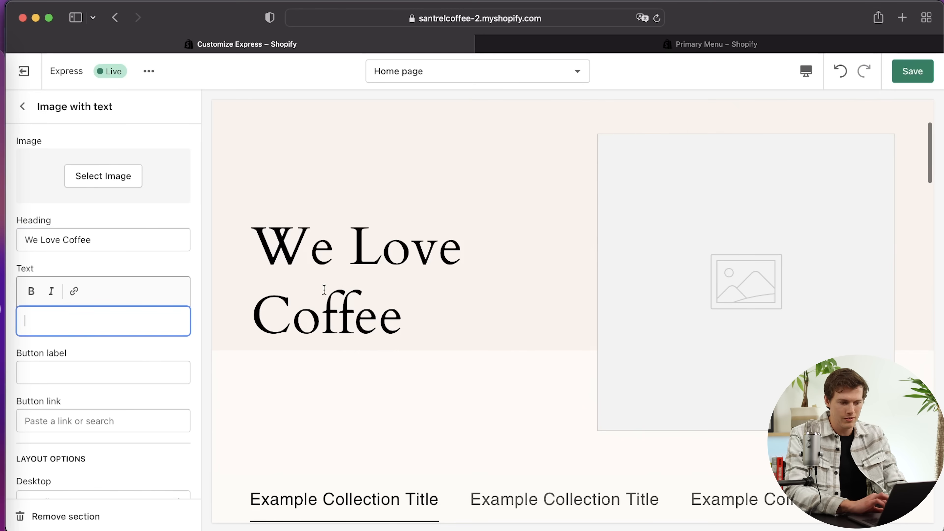
text(Coffee is our passion)
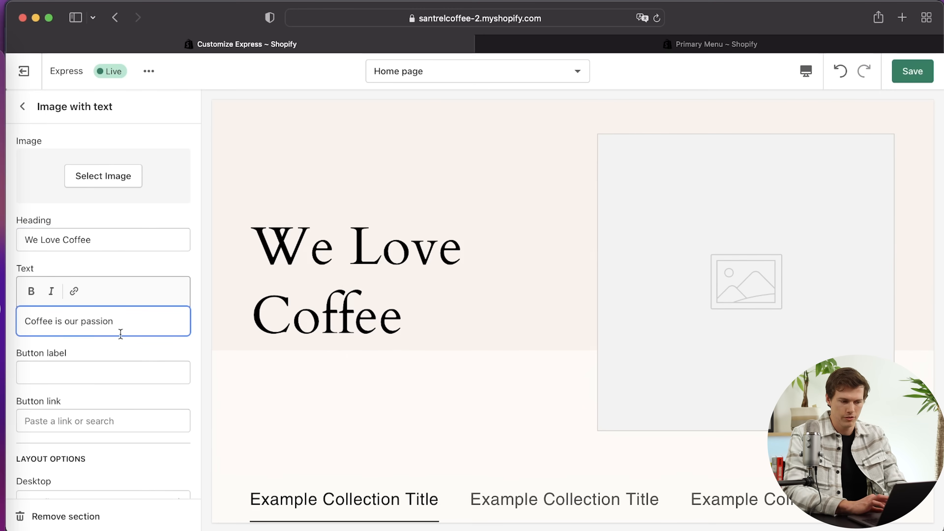
click(91, 374)
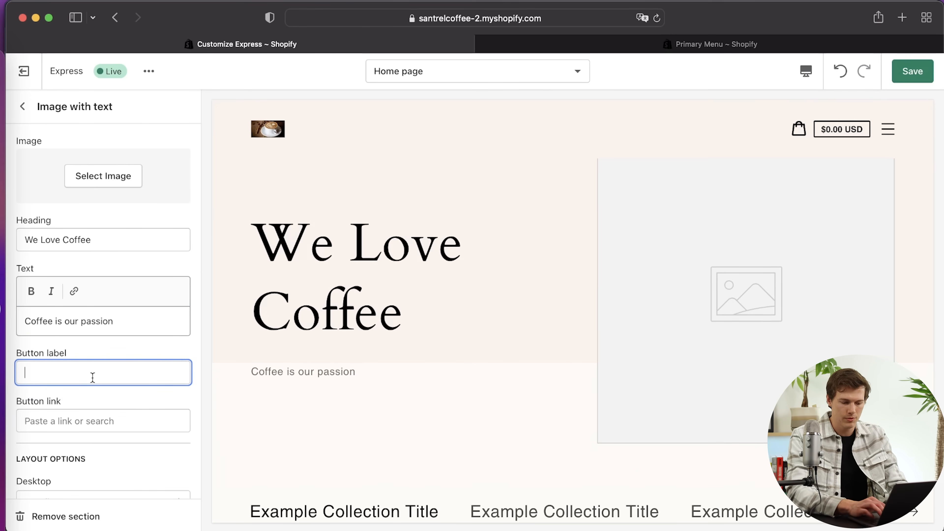
text(Try our S)
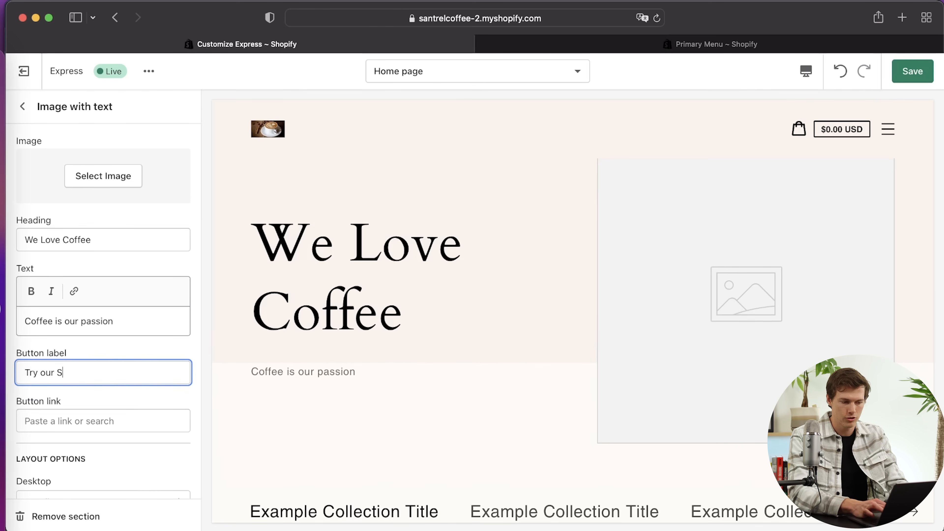
text(ignature Coffee)
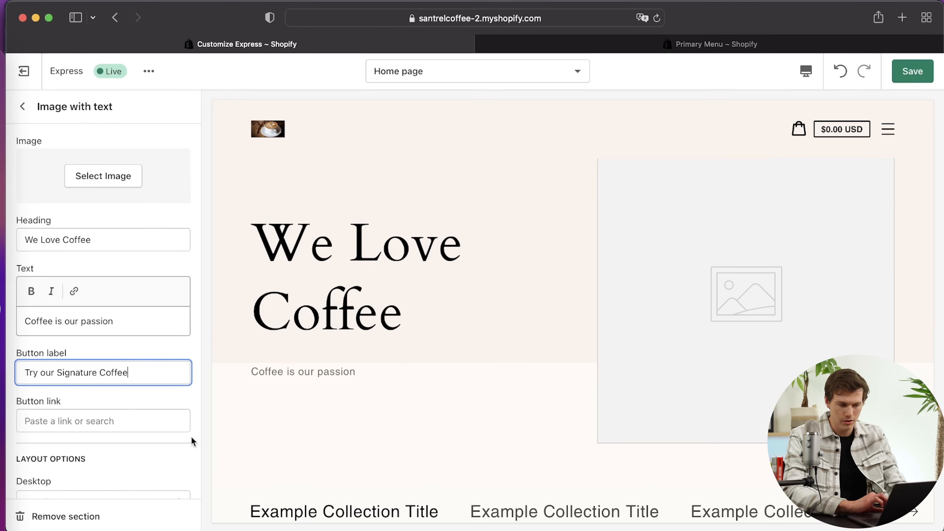
scroll(192, 441, down, 2)
click(115, 393)
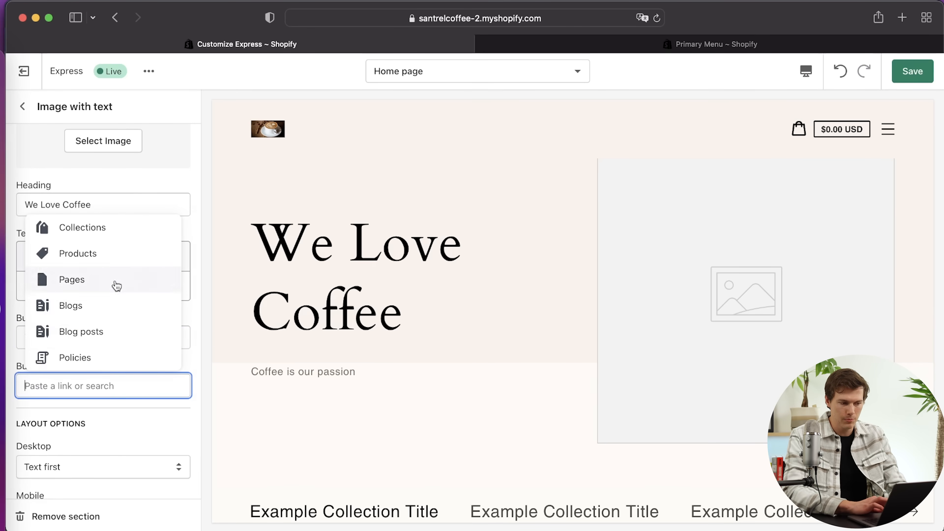
click(116, 253)
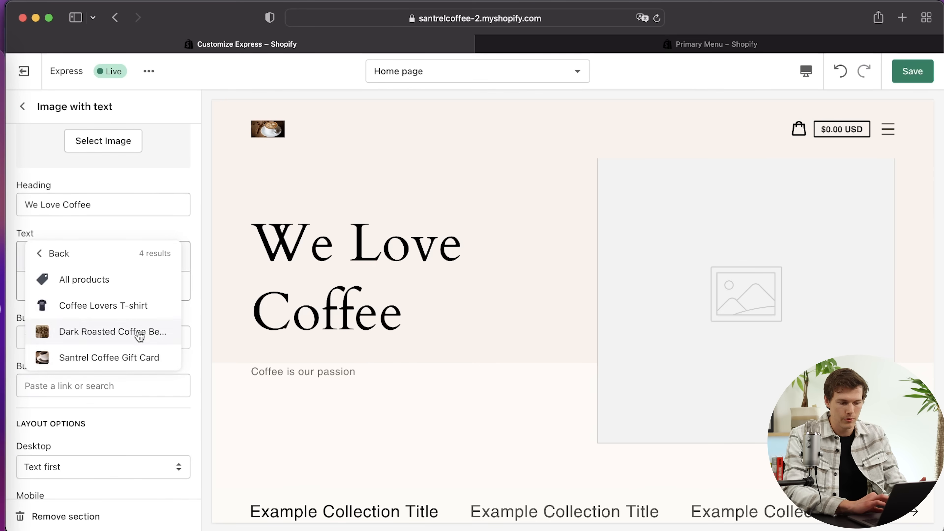
click(136, 333)
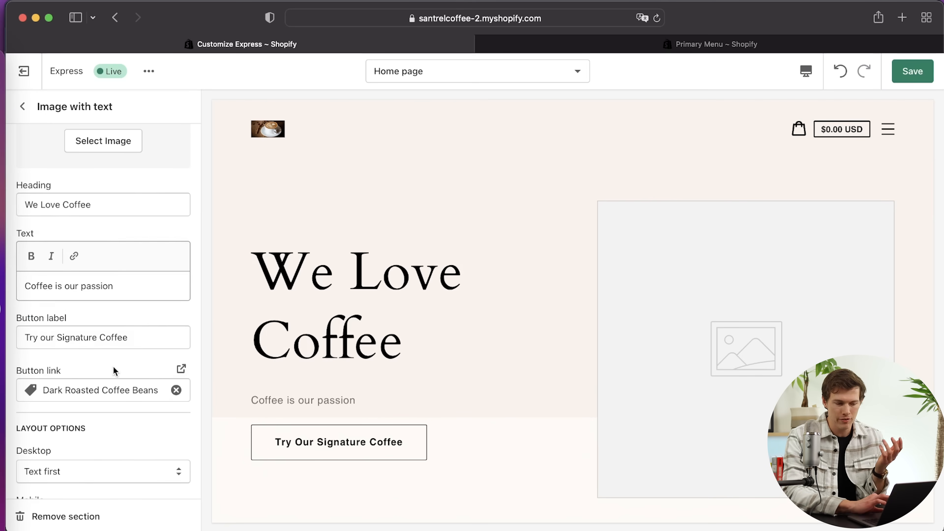
- Replace the body text with 'Our community loves our signature coffee and has been coming back for more since 2021'
scroll(112, 369, down, 2)
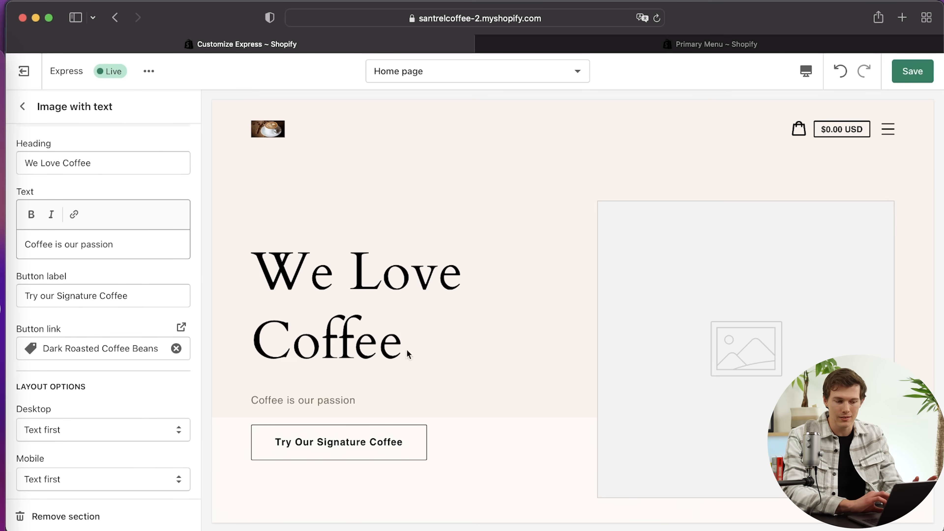
drag(127, 248, 23, 246)
key(BackSpace)
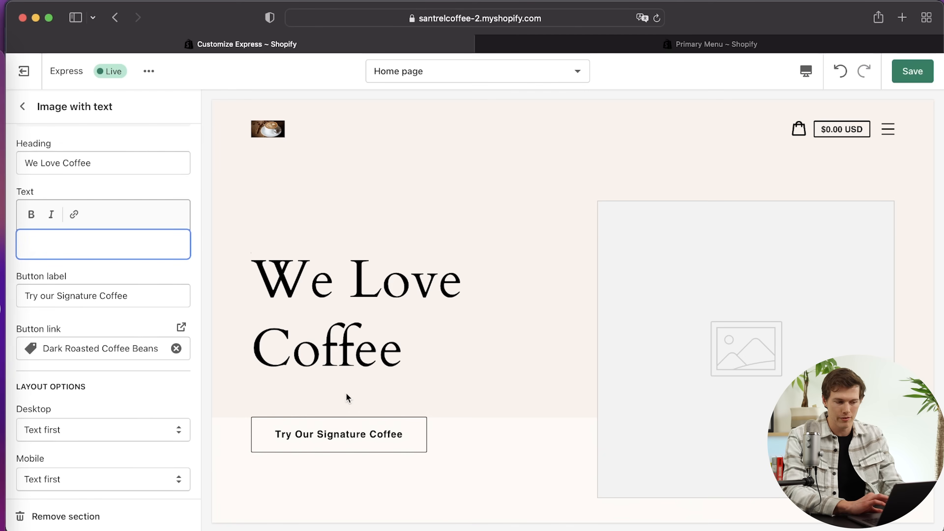
text(https://santrelcoffee-2.myshopify.com/)
key(super+z)
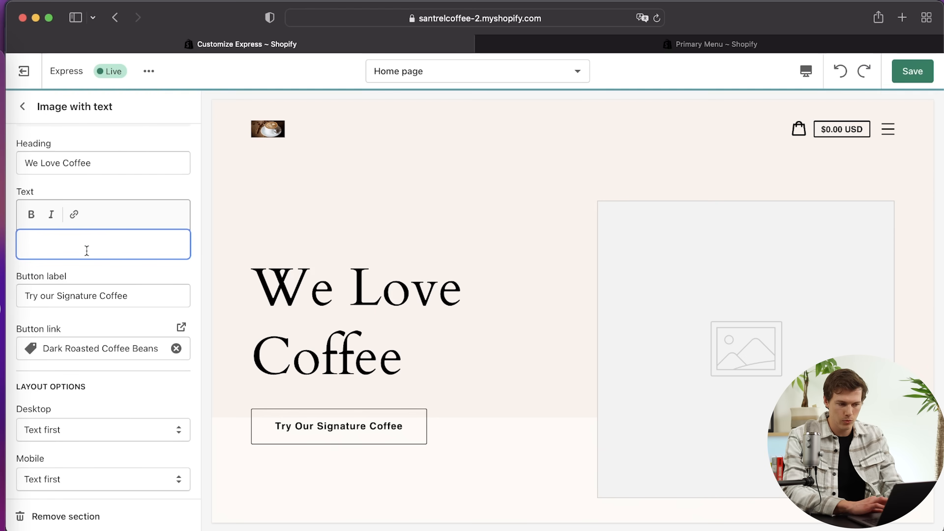
text(We)
key(BackSpace)
key(BackSpace)
key(BackSpace)
text(Our comm)
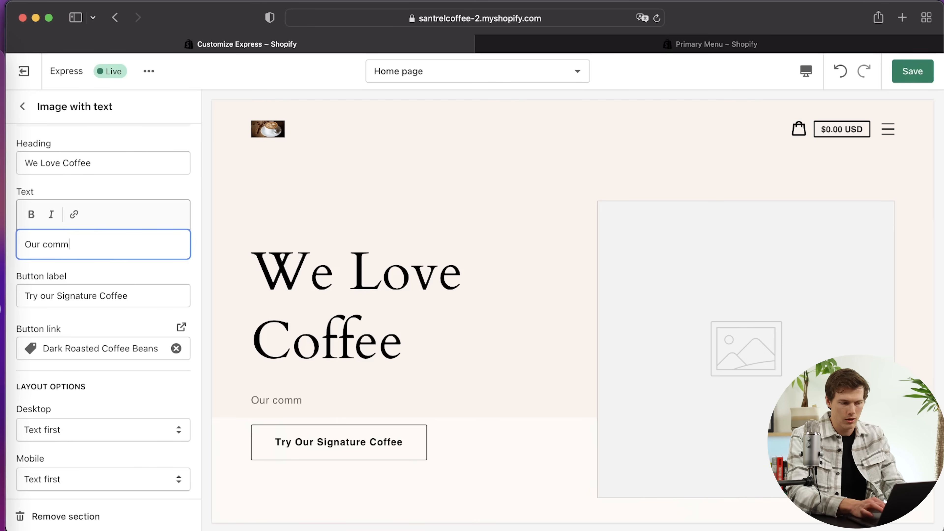
text(unity loves our signature coffee and has been coming back for more since 2021)
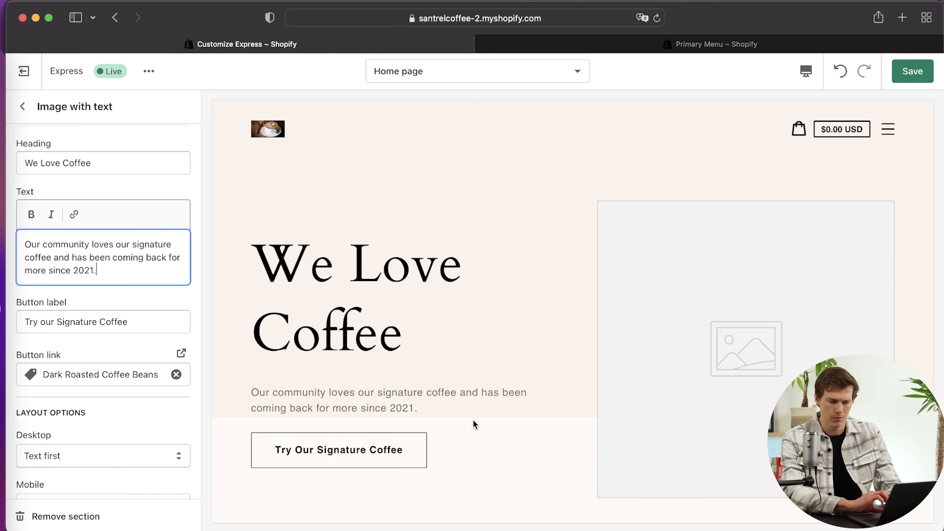
text(.)
- Upload the coffee photo 86814605.jpeg to the image library
scroll(120, 264, up, 3)
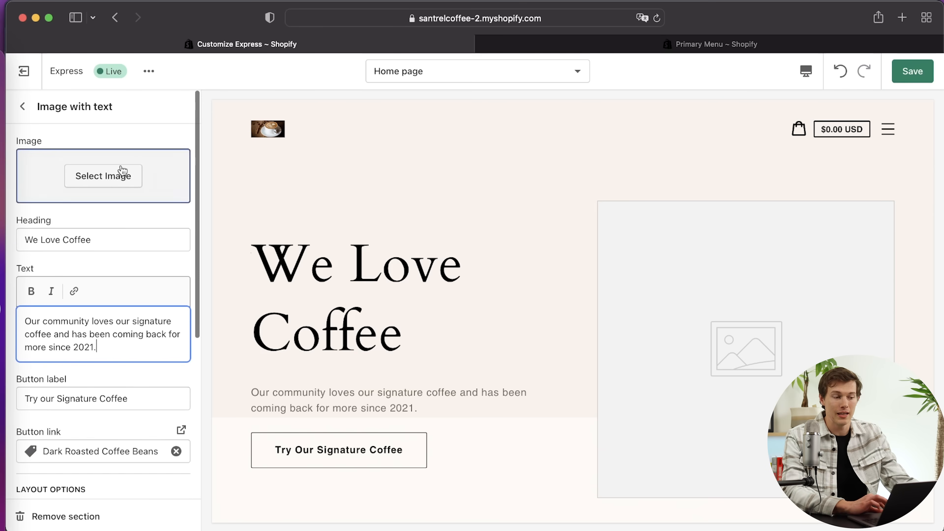
click(118, 177)
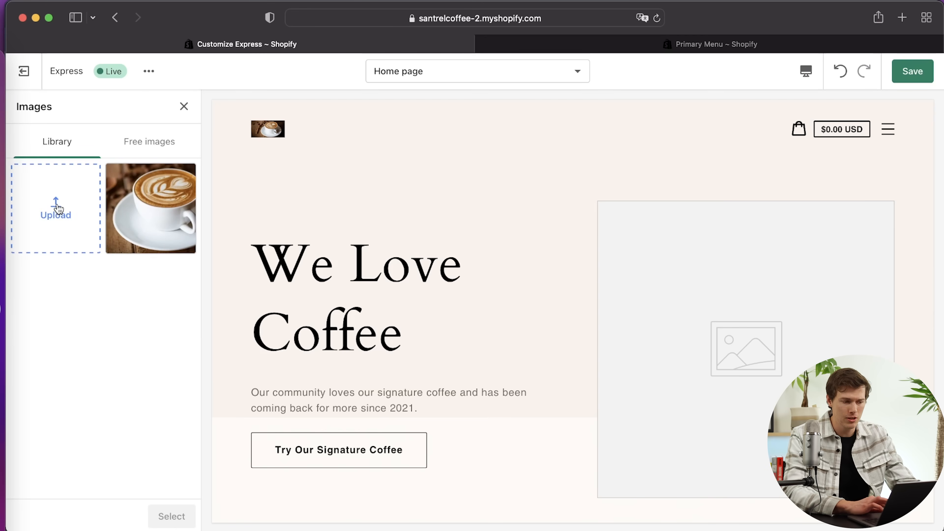
click(55, 209)
scroll(470, 317, down, 3)
scroll(471, 316, up, 3)
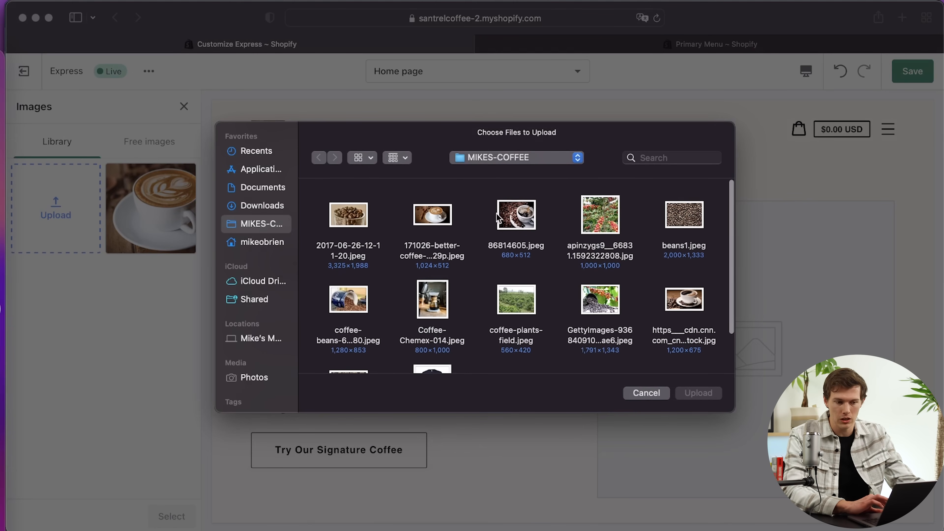
click(523, 218)
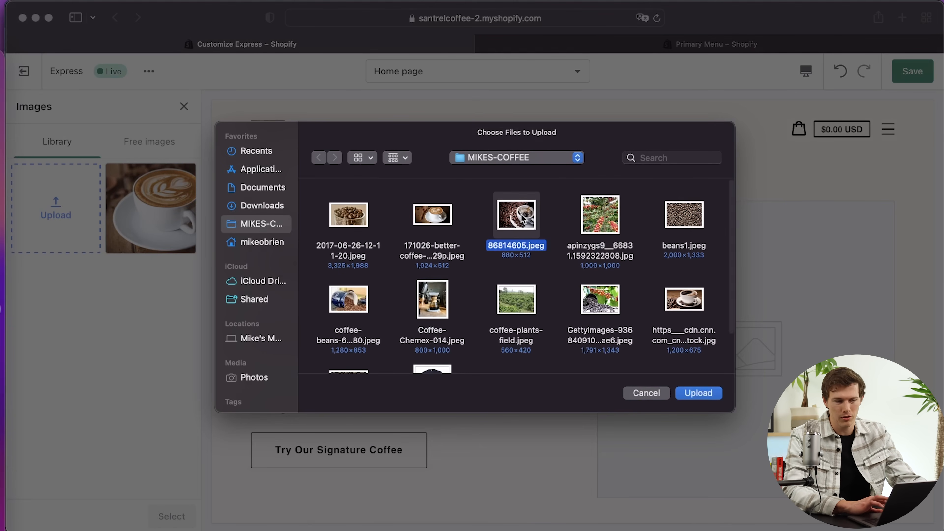
click(708, 394)
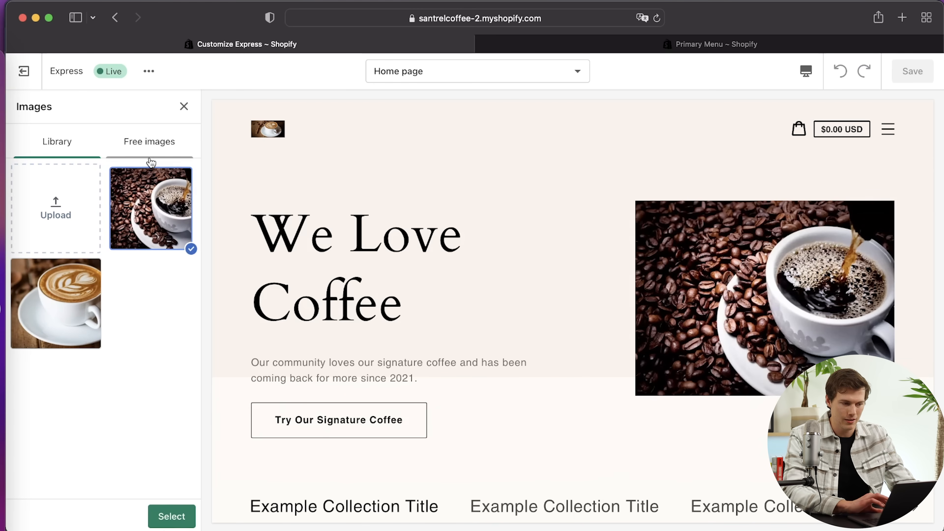
- Use the uploaded coffee-beans photo as the hero image with Keep image ratio turned off
click(148, 201)
click(118, 230)
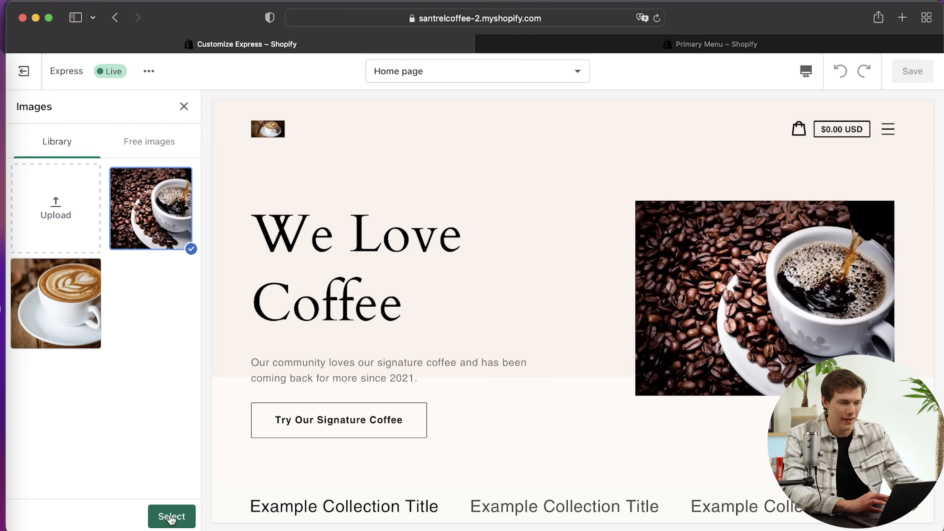
click(136, 145)
click(74, 143)
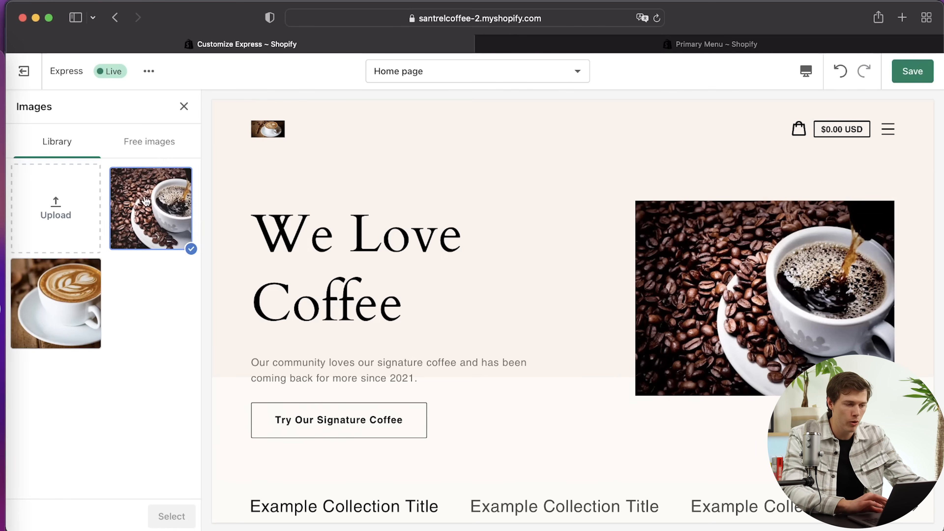
click(185, 103)
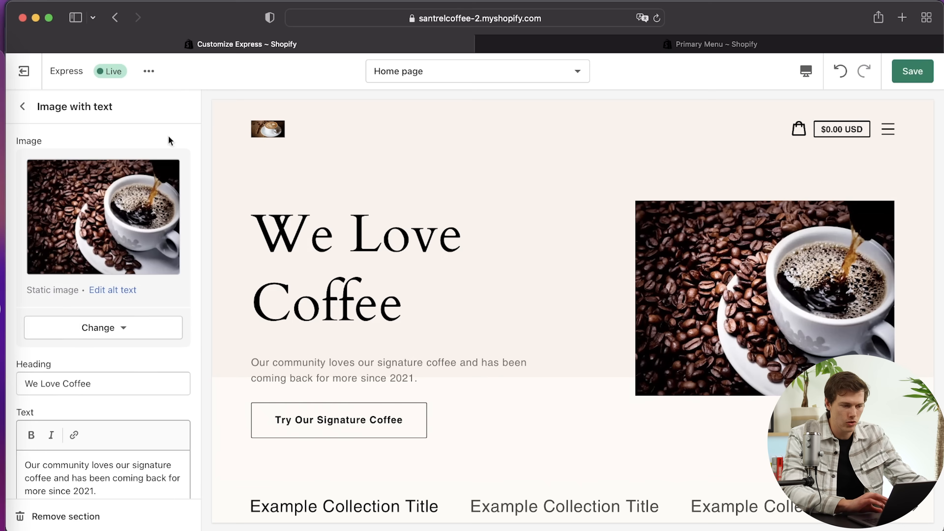
scroll(131, 362, down, 10)
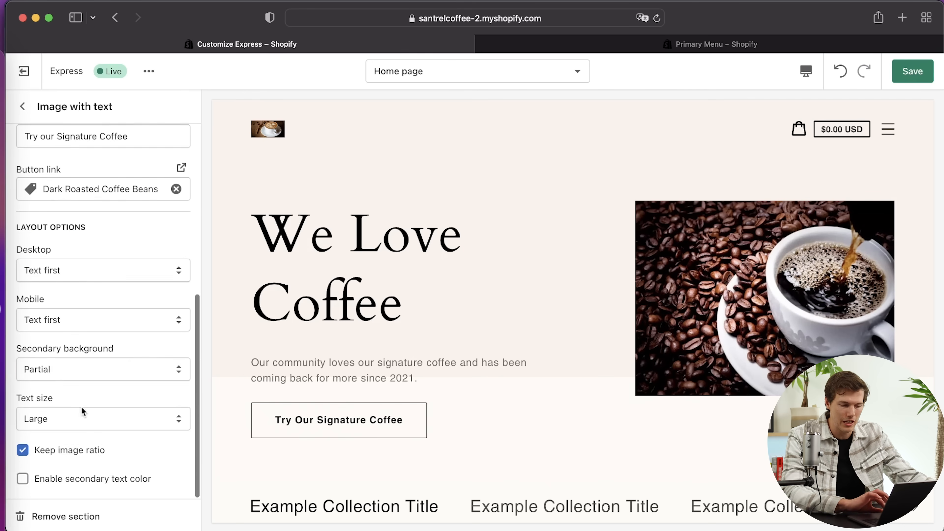
click(22, 451)
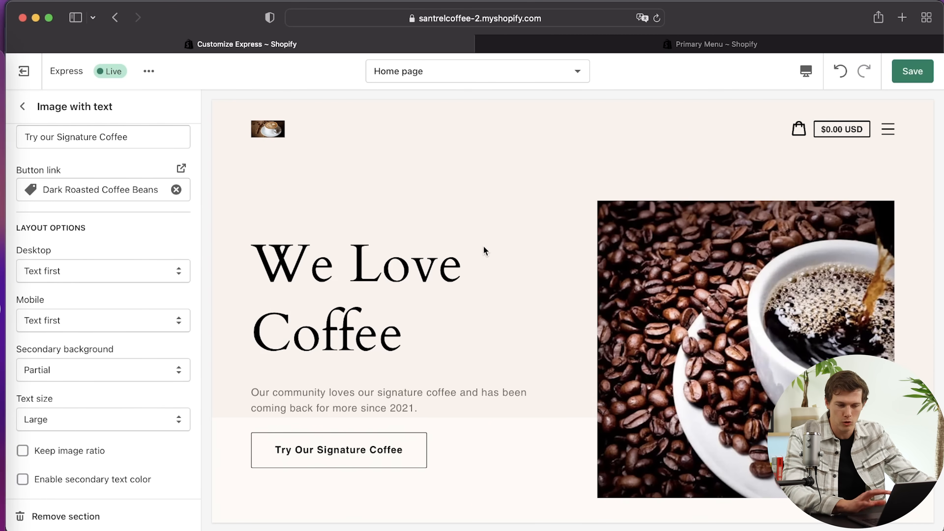
scroll(574, 345, down, 5)
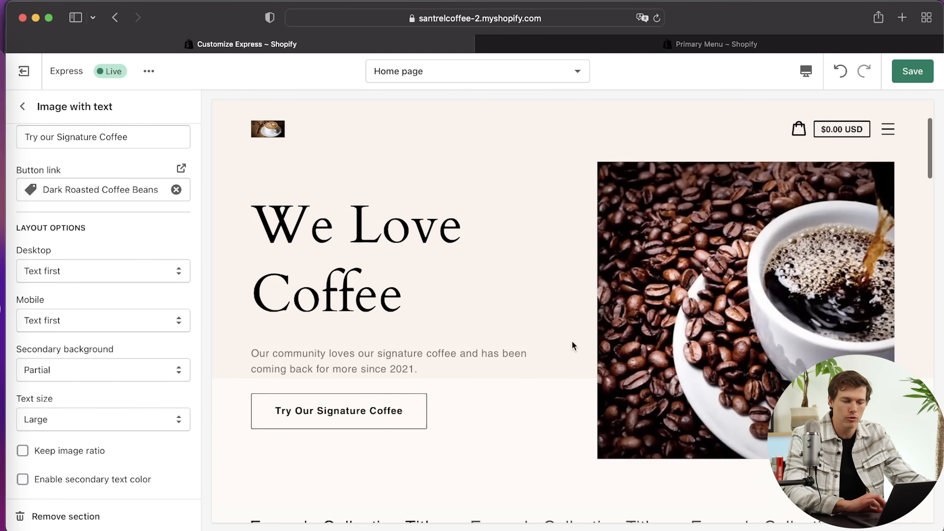
scroll(573, 345, up, 3)
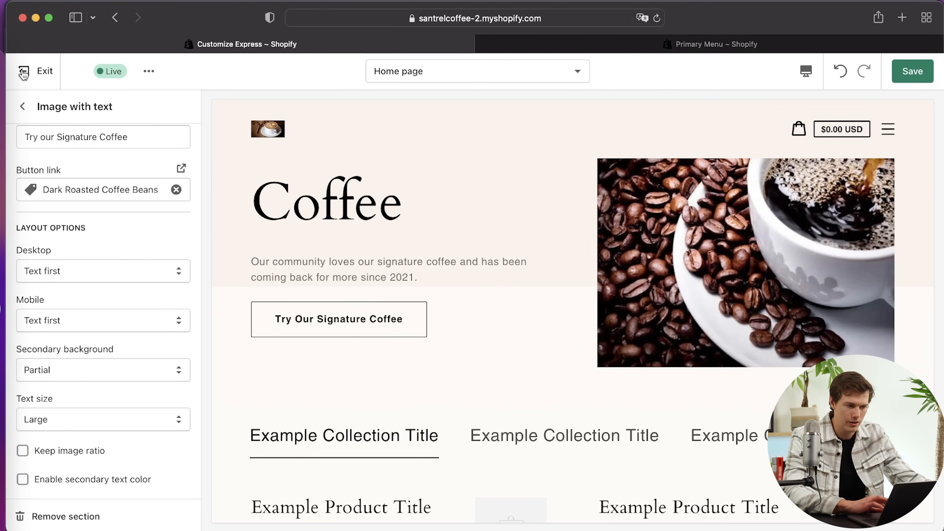
- Remove two empty Collection blocks from Featured collections, leaving three collection slots
click(22, 106)
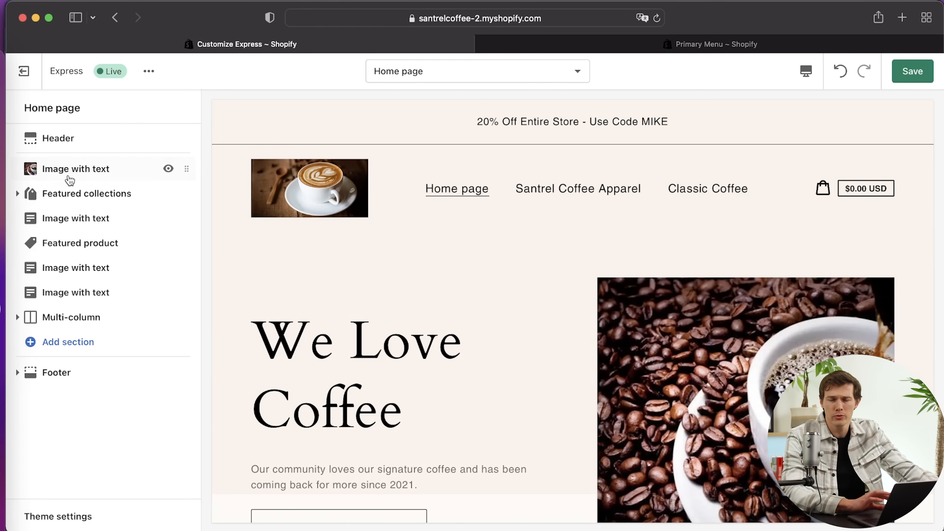
click(71, 195)
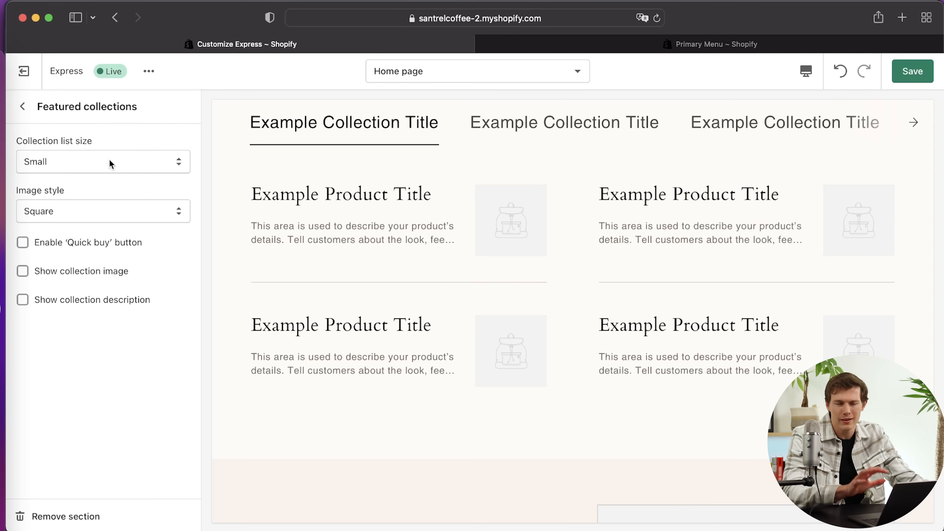
click(22, 107)
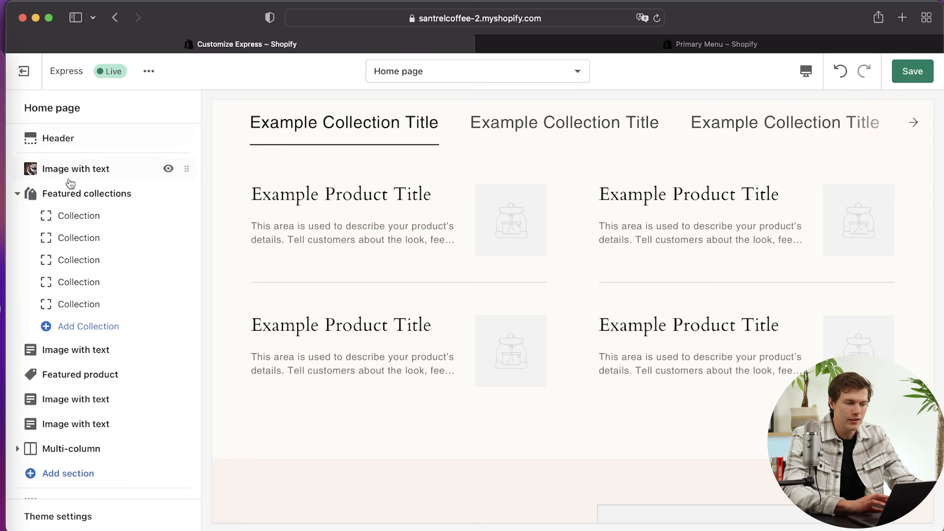
click(17, 195)
click(17, 194)
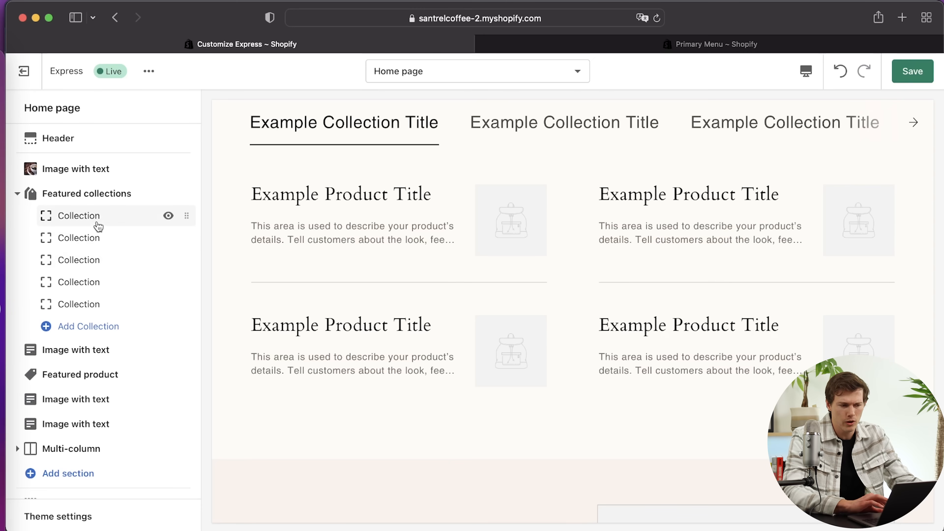
click(135, 218)
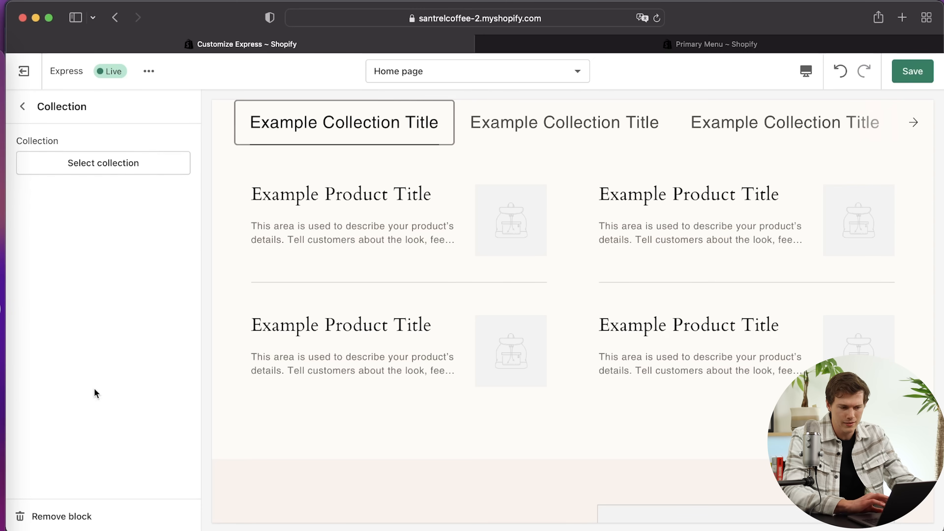
click(56, 516)
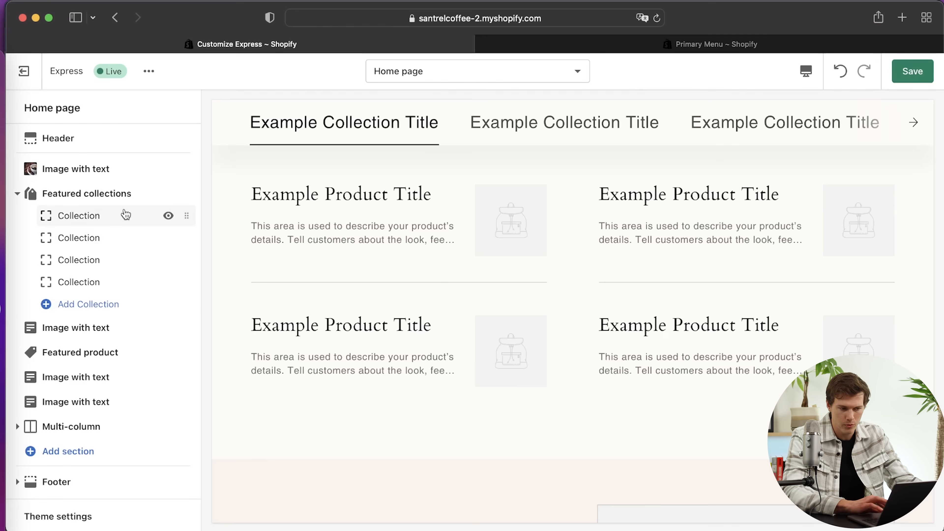
click(154, 222)
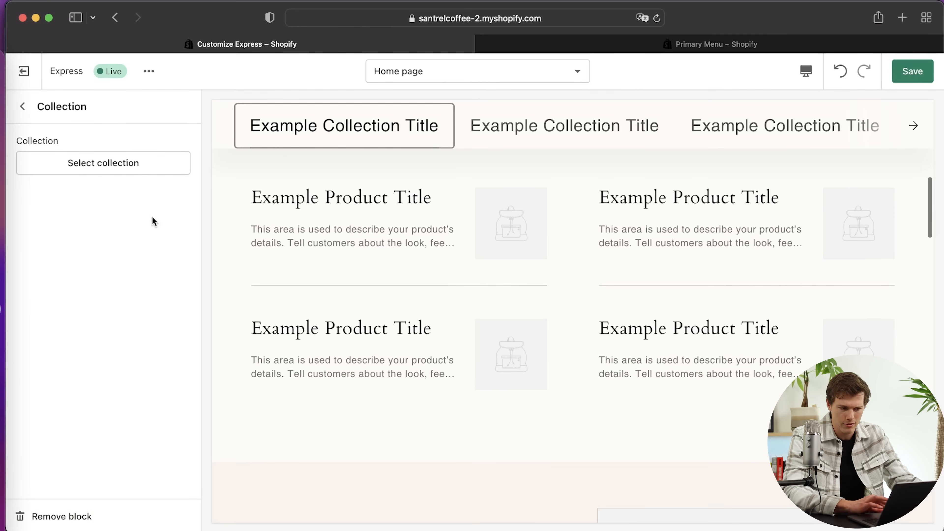
click(48, 515)
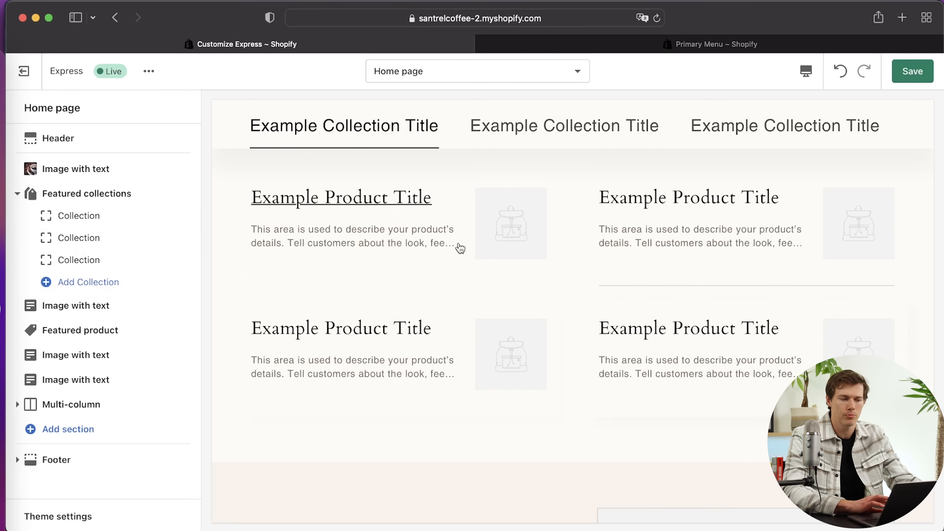
click(54, 223)
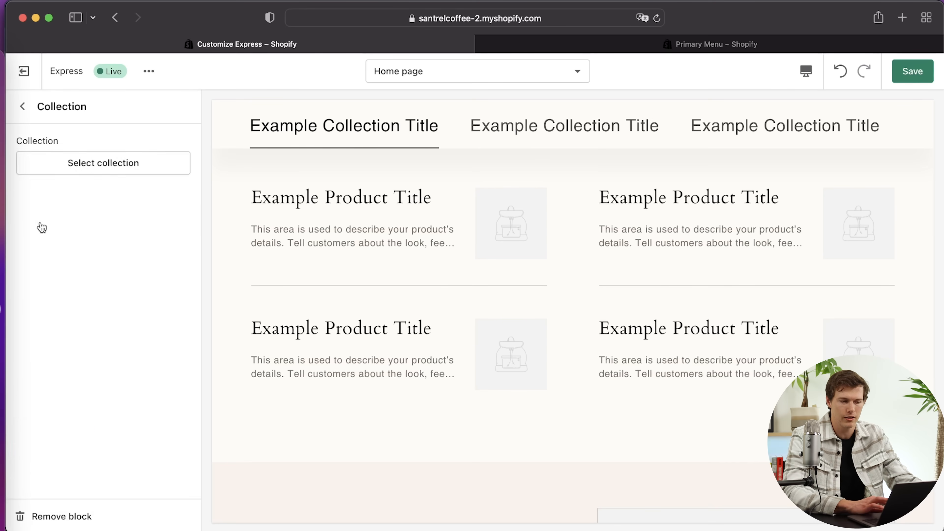
- Assign Santrel Coffee Apparel to the first collection slot and check its preview tab
click(104, 162)
click(105, 263)
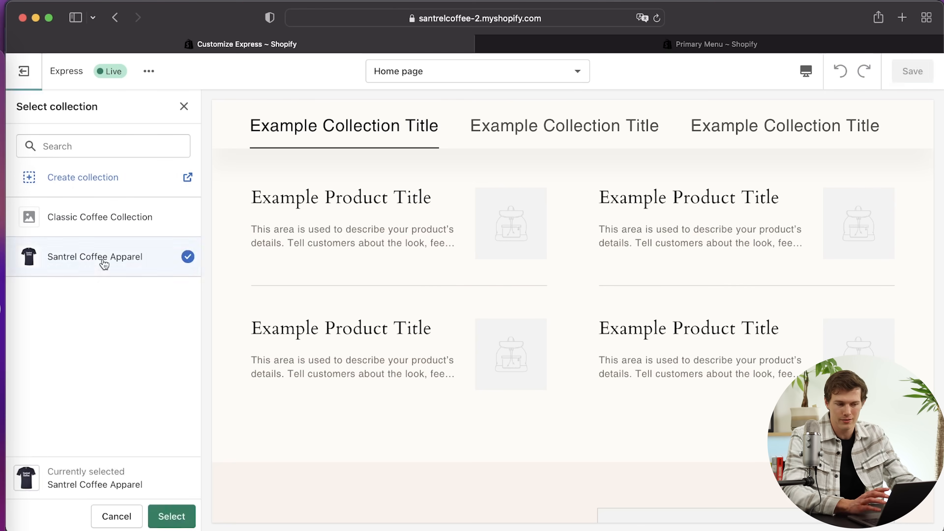
click(170, 516)
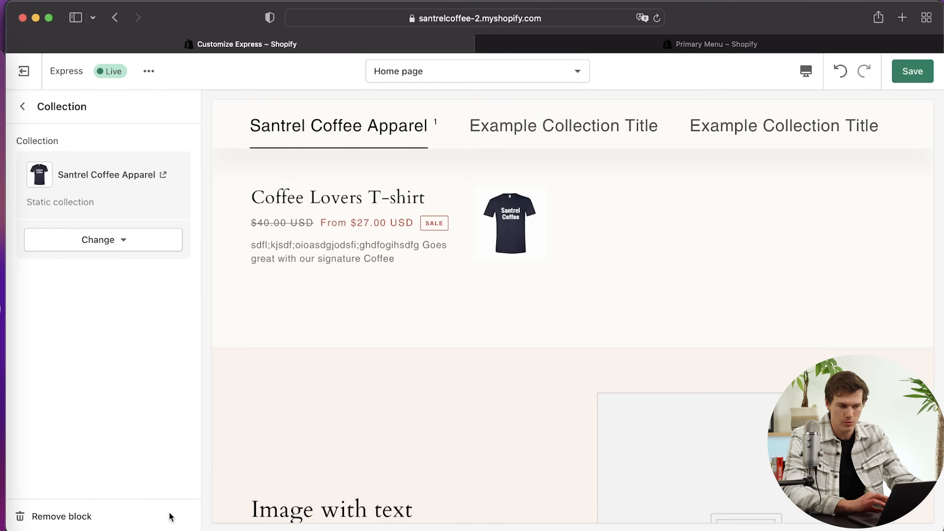
click(23, 107)
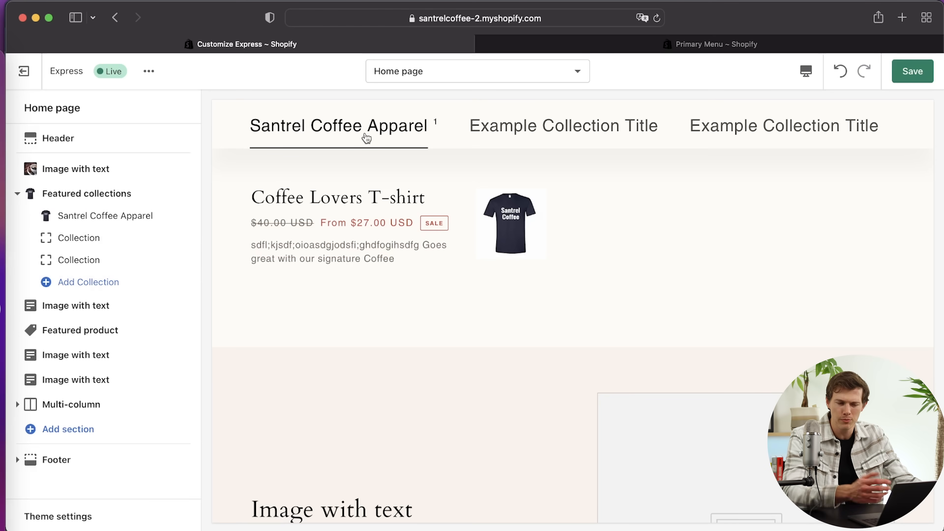
click(502, 126)
click(328, 125)
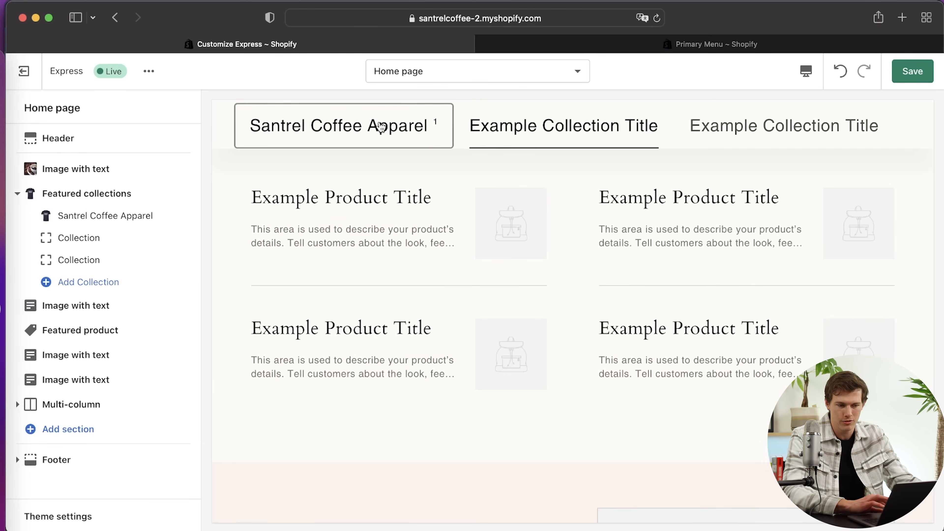
click(686, 119)
click(373, 132)
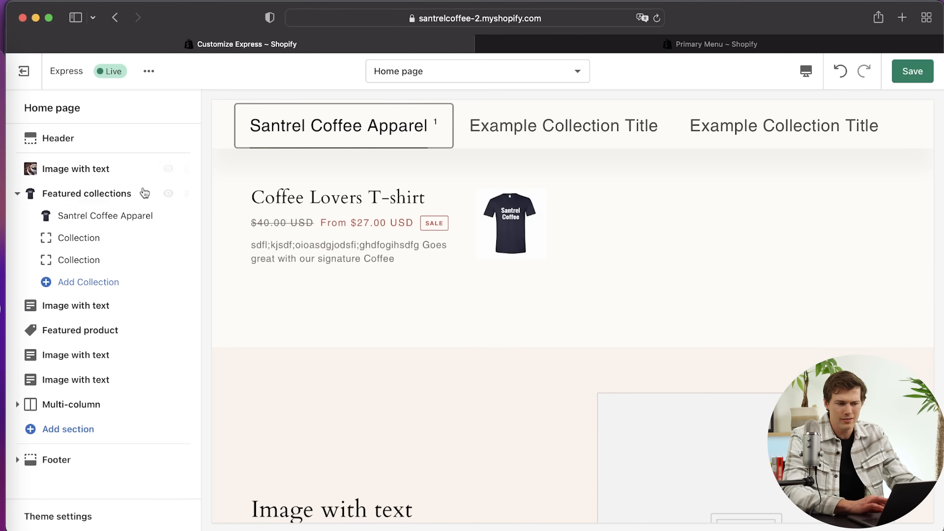
- Assign Classic Coffee Collection to the second collection slot
click(111, 240)
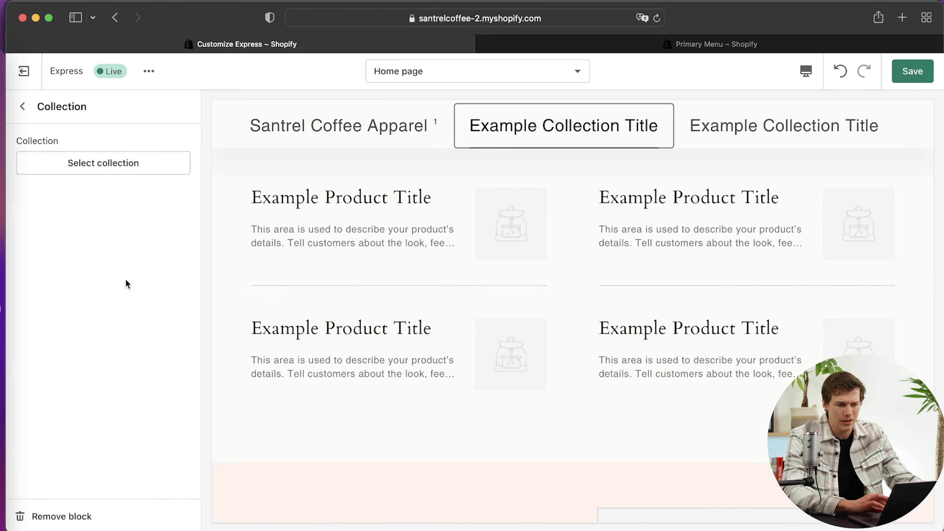
click(111, 165)
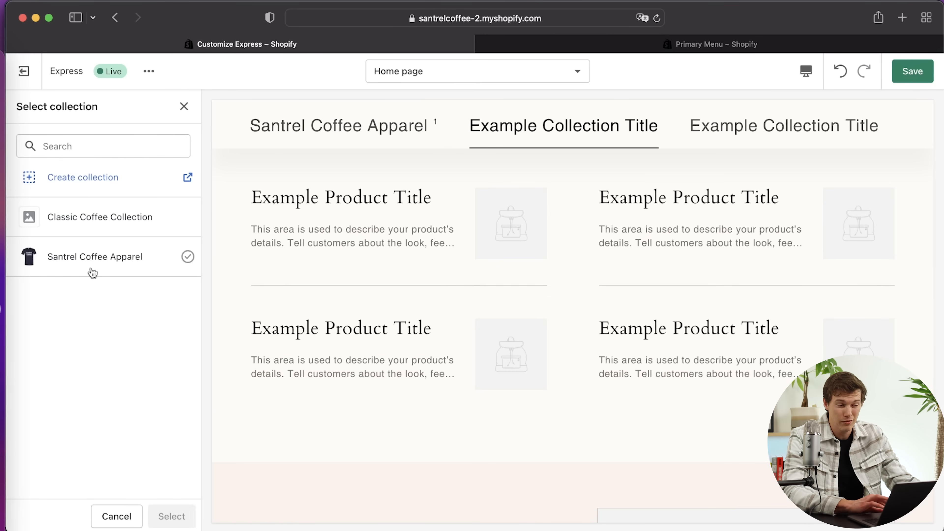
click(103, 220)
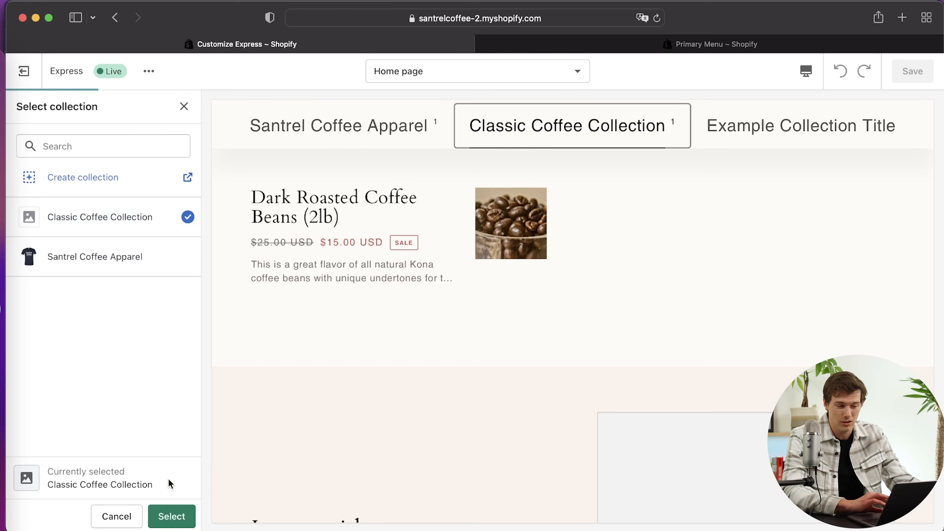
click(171, 516)
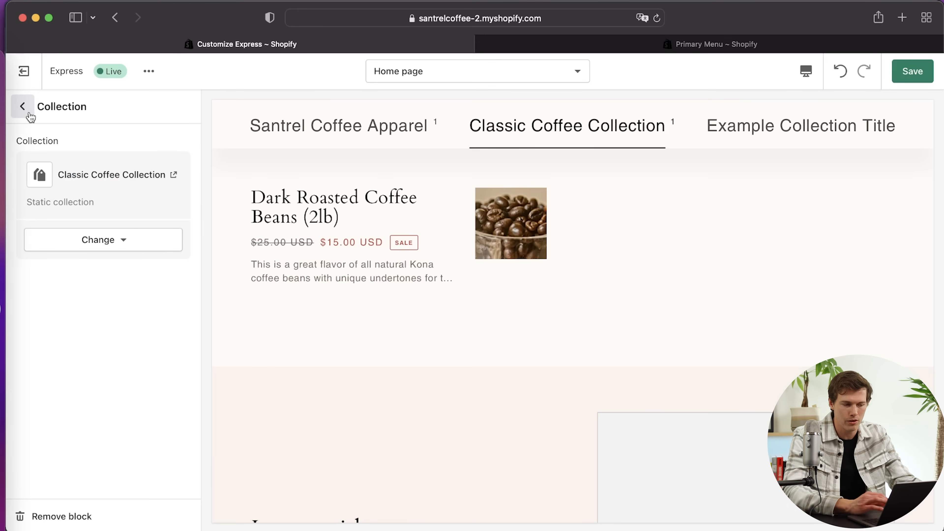
- Remove the last empty slot and preview both collections' products
click(29, 115)
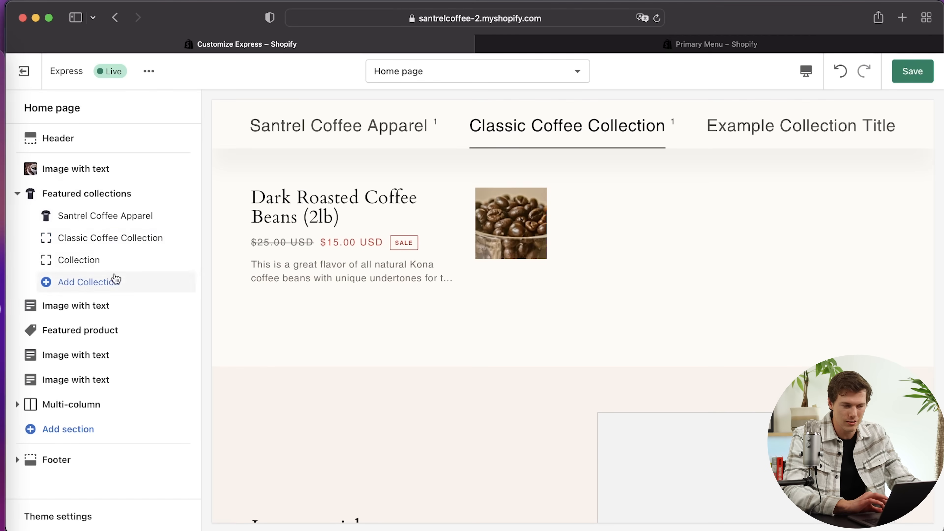
click(116, 265)
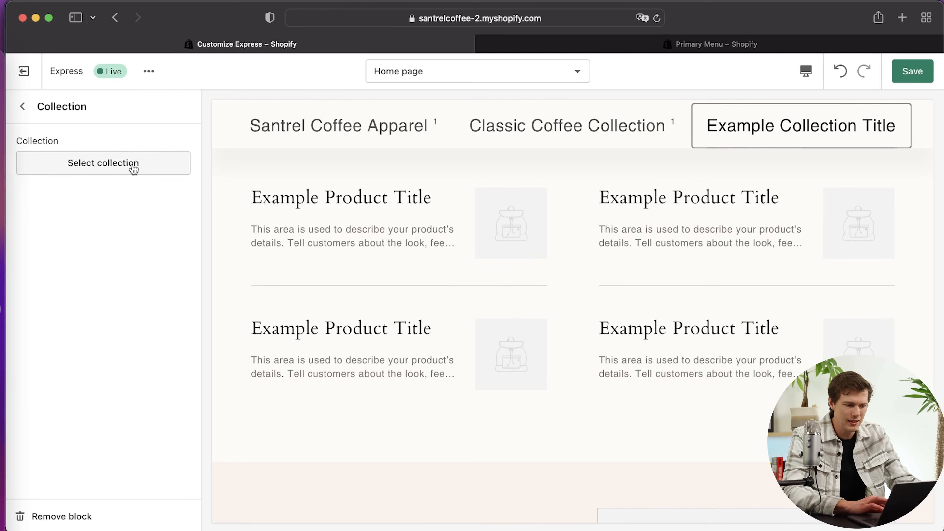
click(63, 518)
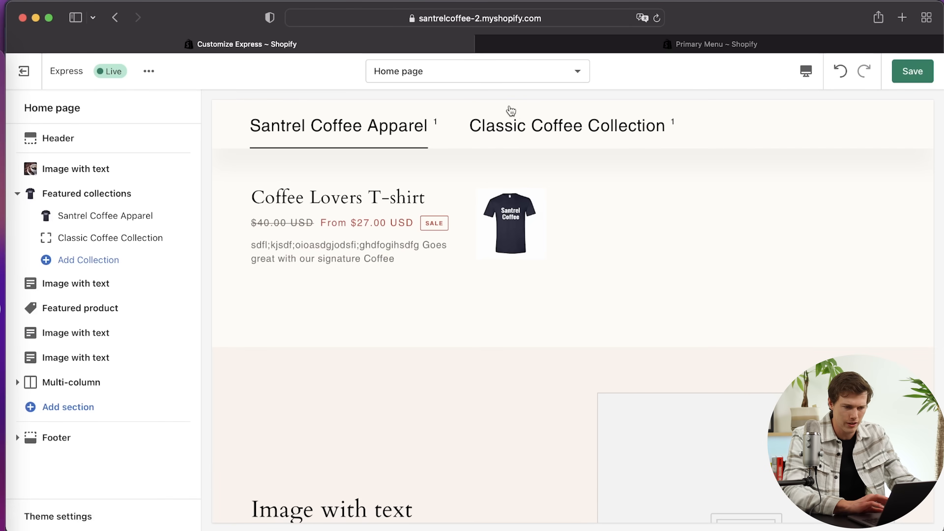
click(517, 125)
click(383, 135)
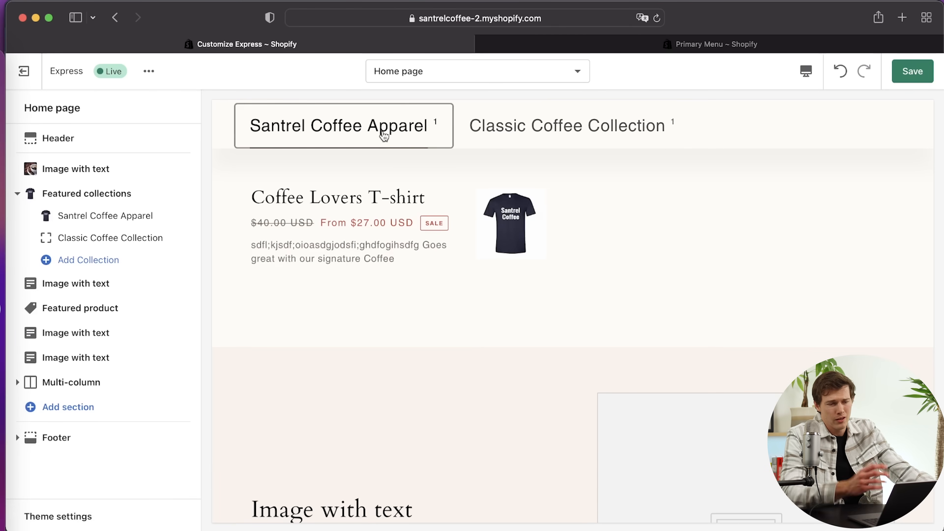
click(480, 134)
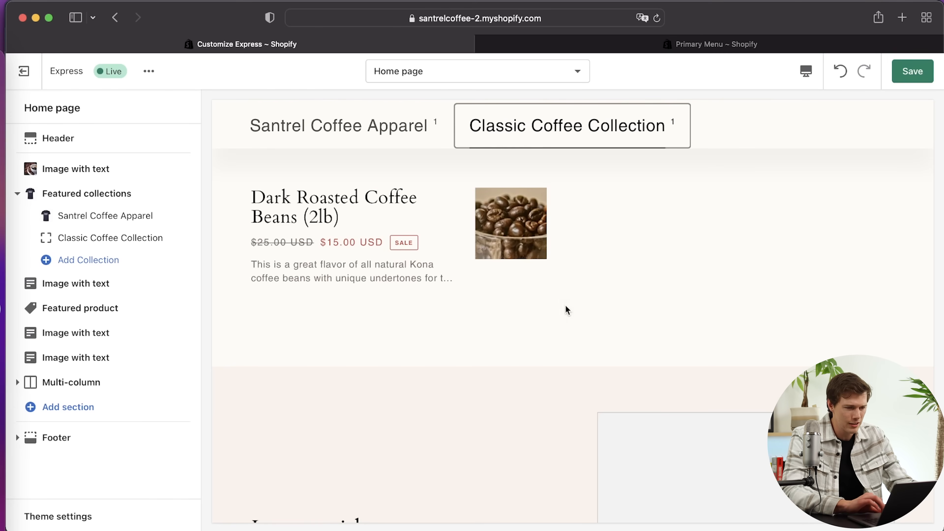
scroll(565, 309, up, 5)
scroll(566, 306, up, 5)
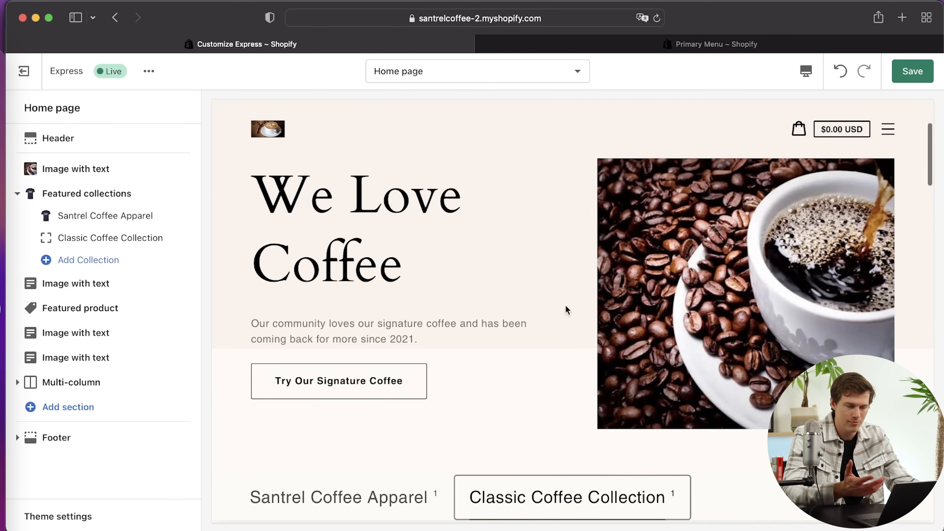
scroll(565, 305, down, 10)
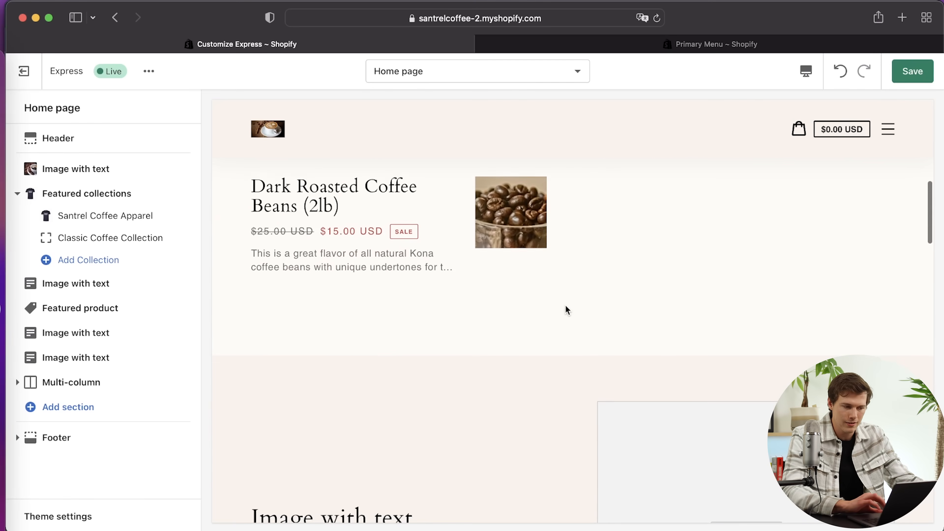
click(17, 194)
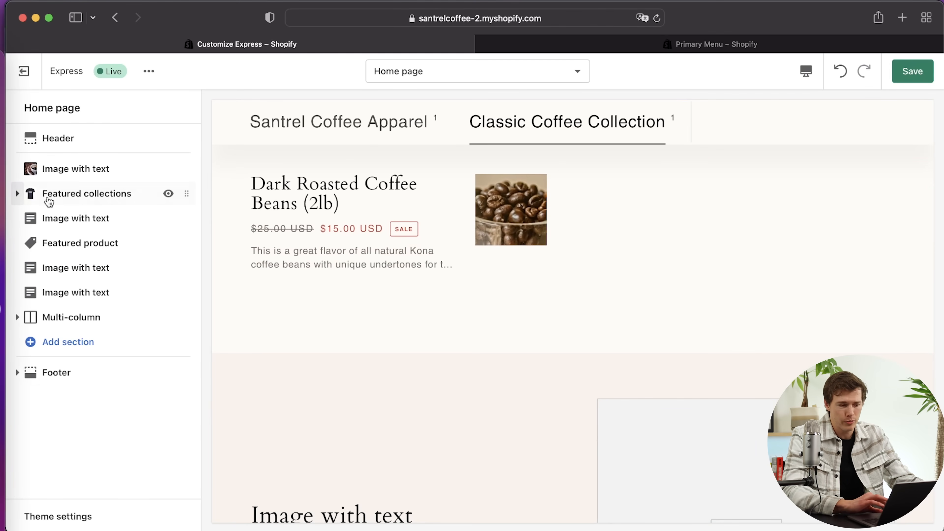
- Give the second Image with text section heading 'Our Story' and body 'We are family owned' plus placeholder paragraph
click(91, 217)
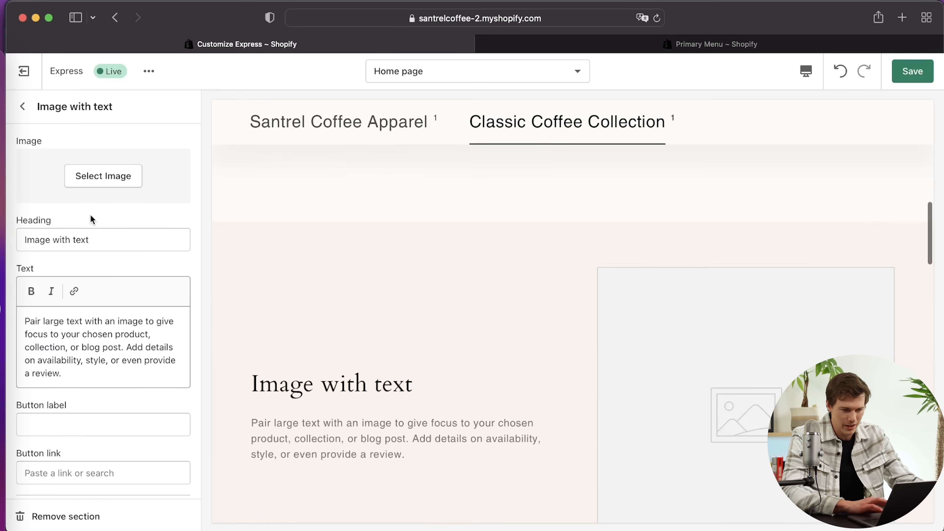
click(139, 248)
key(super+a)
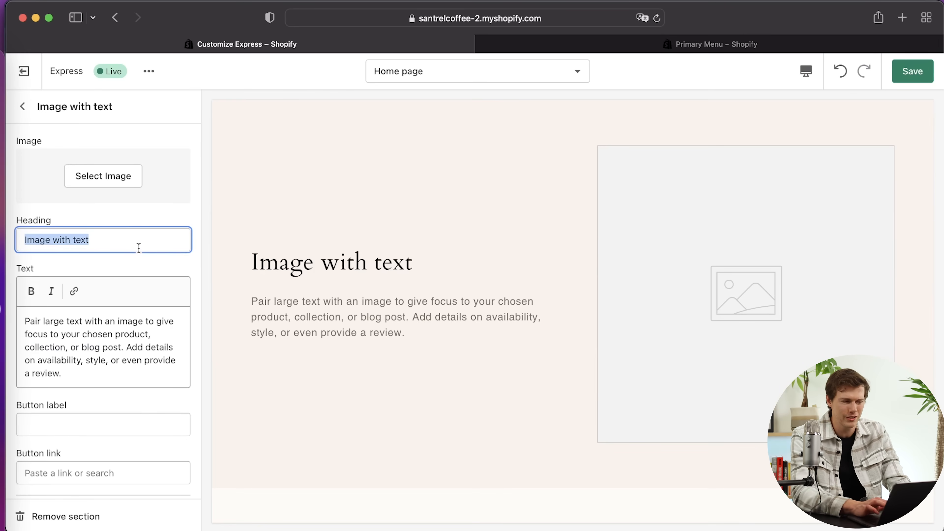
text(Our S)
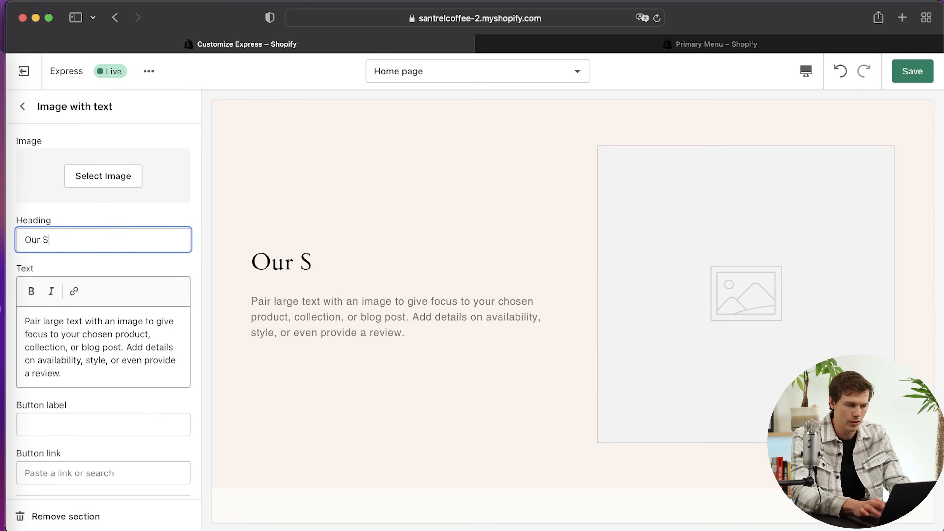
text(tory)
key(Tab)
key(super+a)
text(We are )
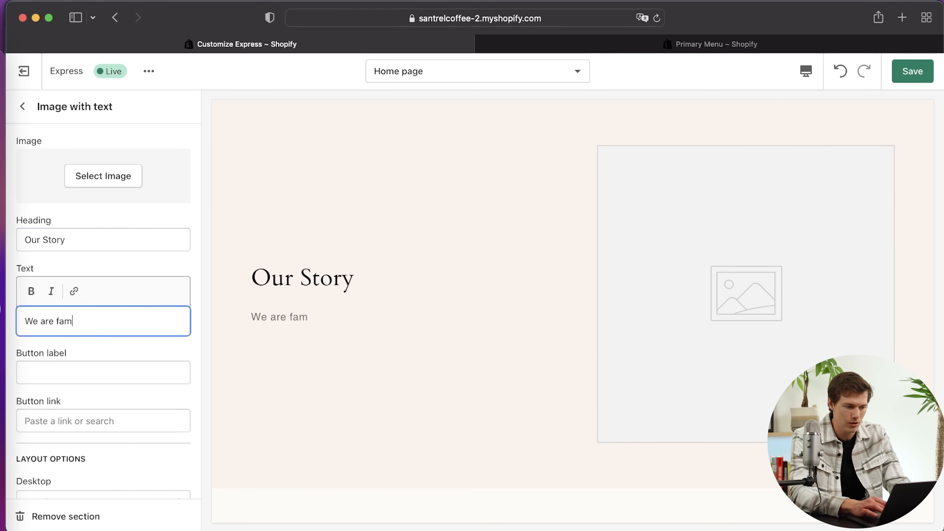
text(family owned)
text(Lorem ipsum dolor sit amet, consectetur adipiscing elit, sed do eiusmod tempor incididunt ut labore et dolore magna aliqua. Ut enim ad minim veniam, quis nostrud exercitation ullamco laboris nisi ut aliquip ex ea commodo consequat. Duis aute irure dolor in reprehenderit in voluptate velit esse cillum dolore eu fugiat nulla pariatur. Excepteur sint occaecat cupidatat non proident, sunt in culpa qui officia deserunt mollit anim id est laborum.)
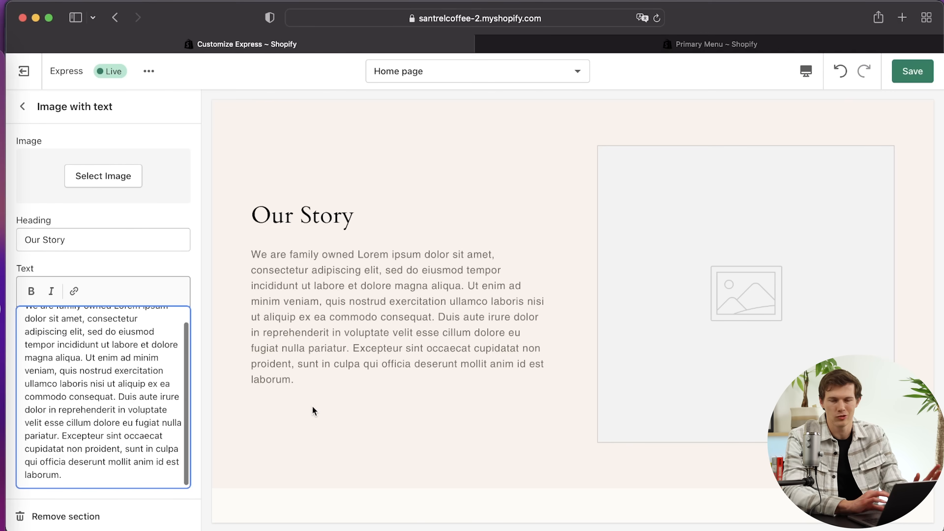
scroll(108, 279, down, 3)
scroll(108, 279, up, 3)
- Upload coffee-plants-field.jpeg and use it as the section's image
click(108, 178)
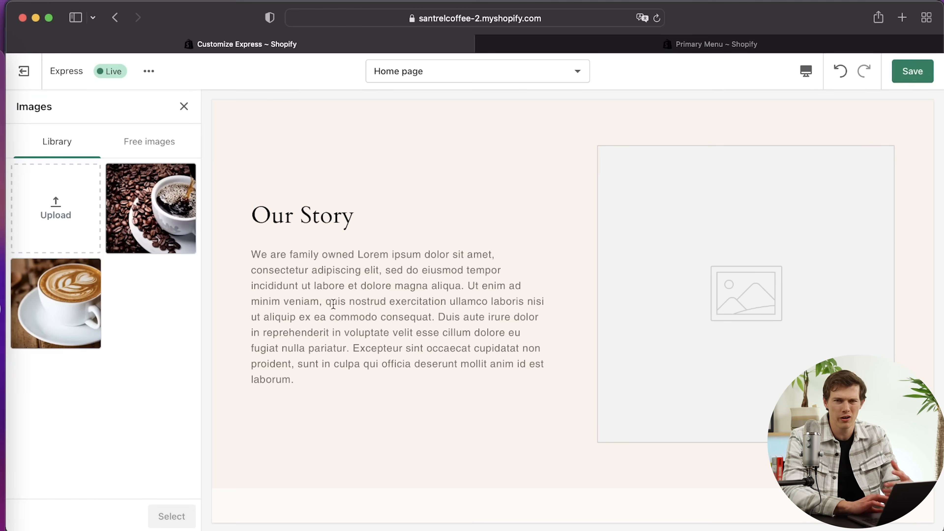
click(50, 206)
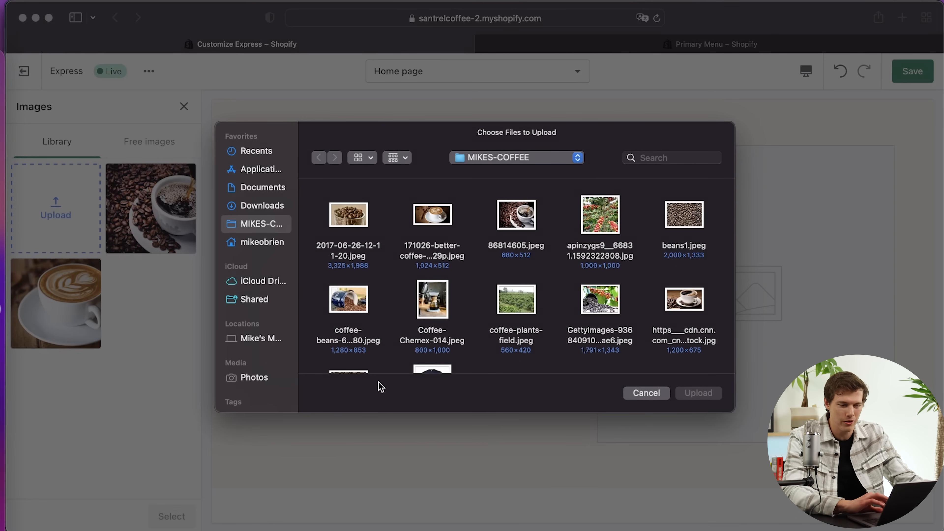
click(521, 308)
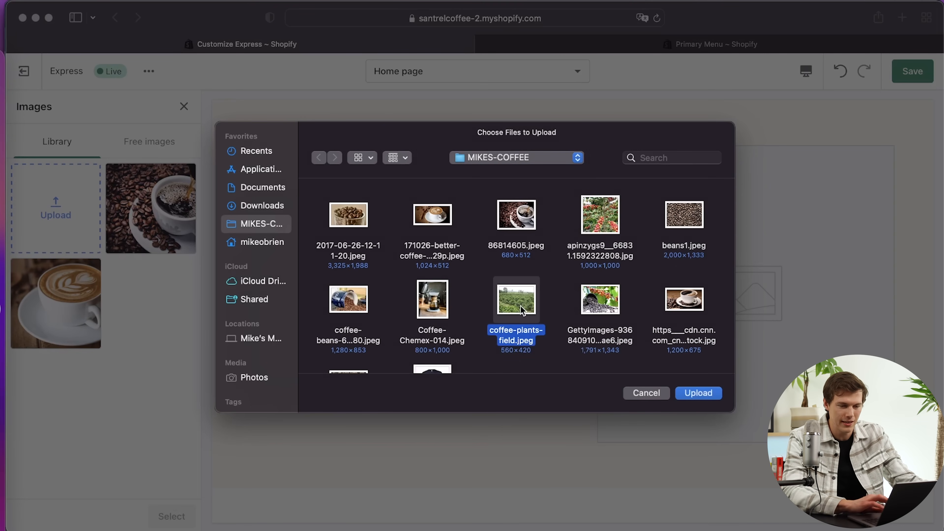
click(699, 393)
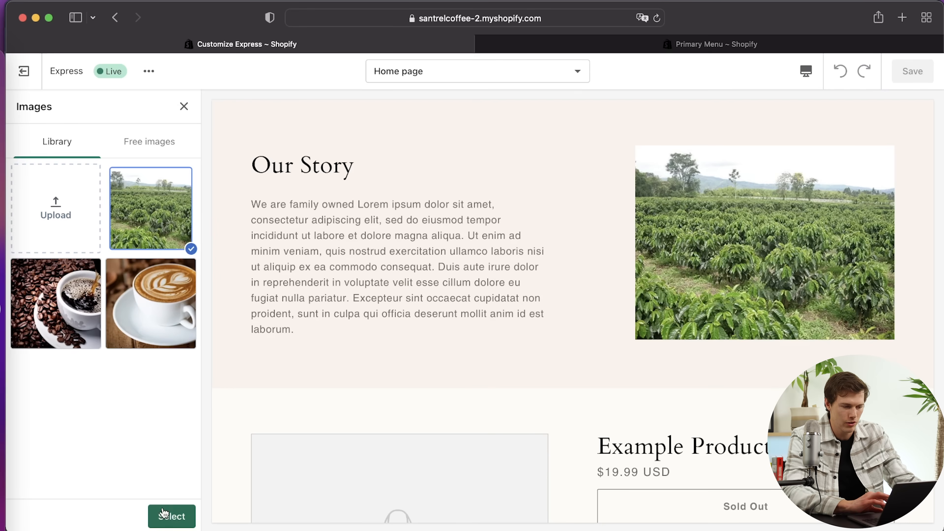
click(169, 515)
- Turn off Keep image ratio for the Our Story image
scroll(104, 429, down, 10)
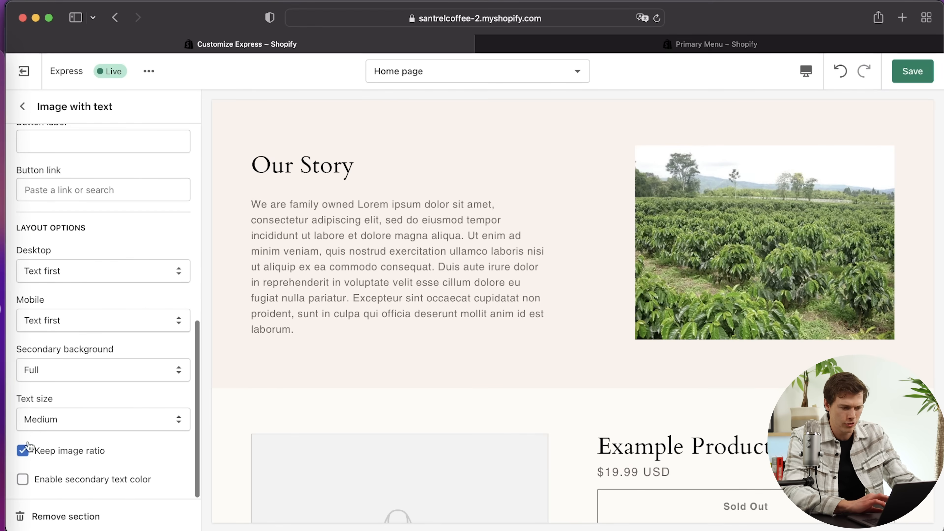
click(23, 451)
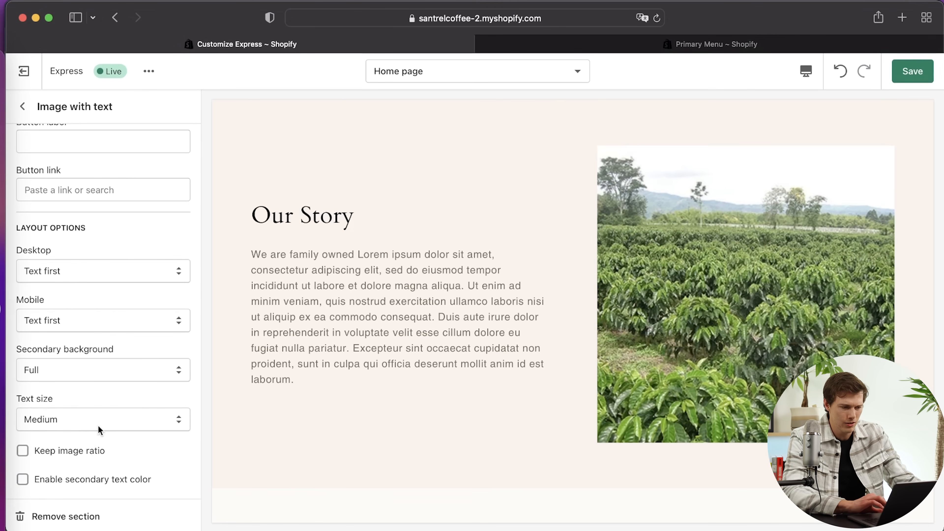
scroll(98, 425, up, 2)
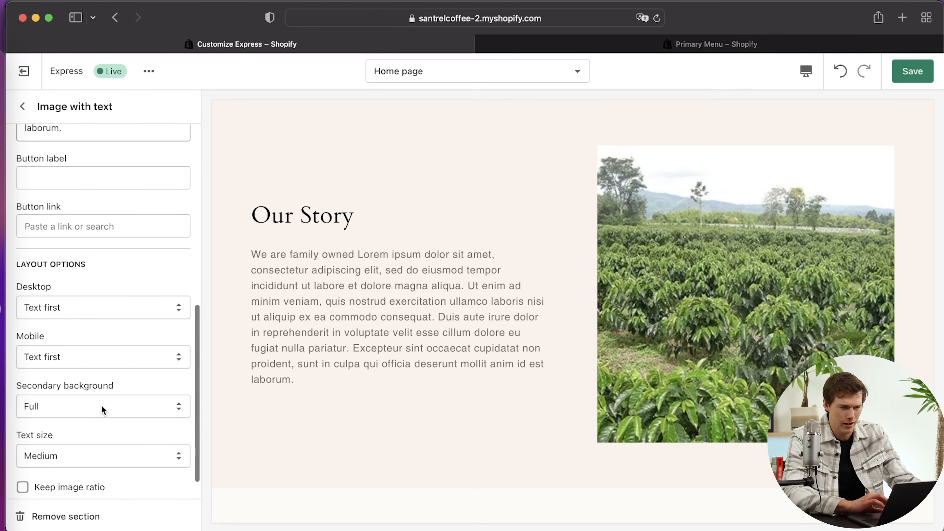
scroll(622, 337, up, 3)
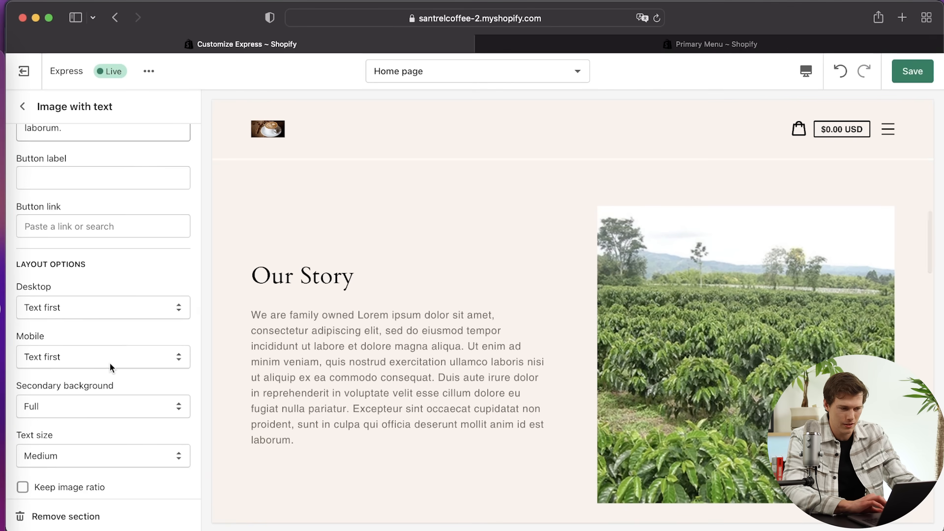
scroll(109, 362, up, 3)
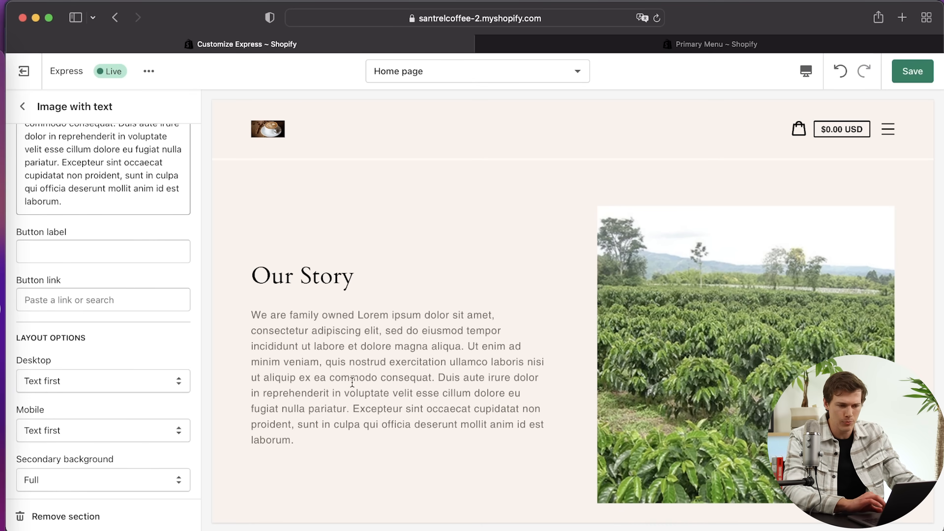
scroll(353, 382, down, 10)
scroll(352, 381, up, 4)
scroll(353, 382, down, 4)
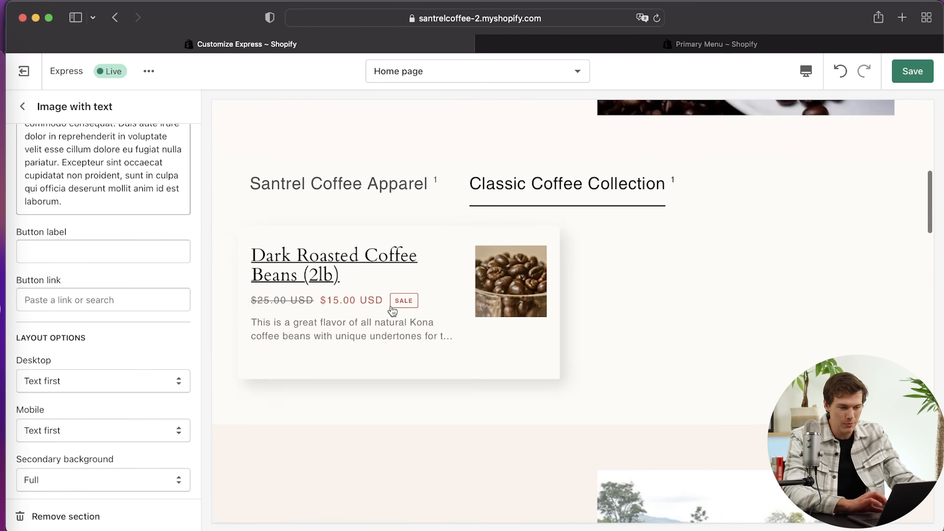
scroll(392, 310, down, 5)
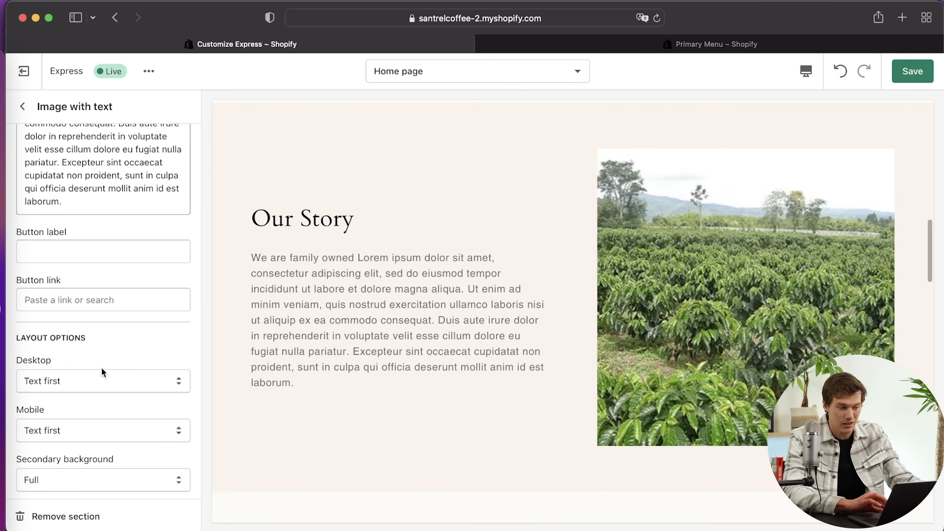
- Set Our Story's layout to Text first on desktop and Image first on mobile
click(100, 382)
click(85, 396)
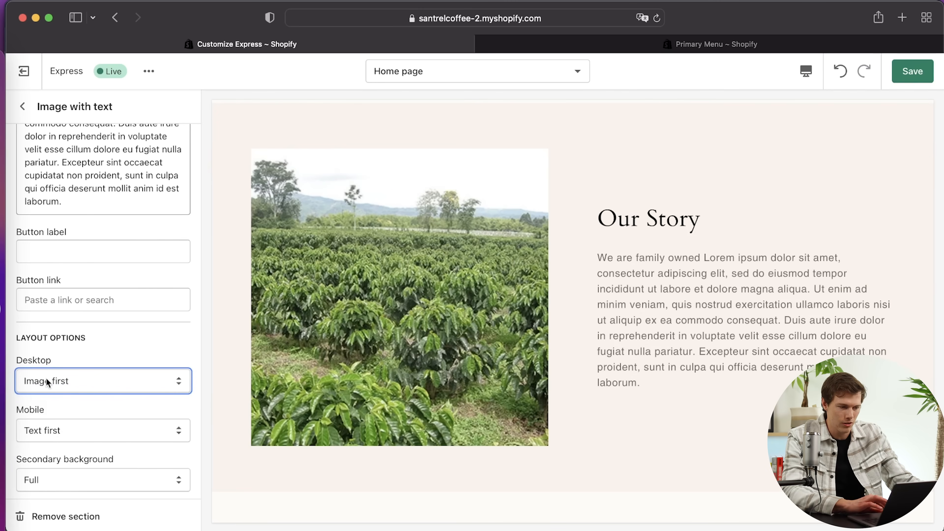
click(91, 386)
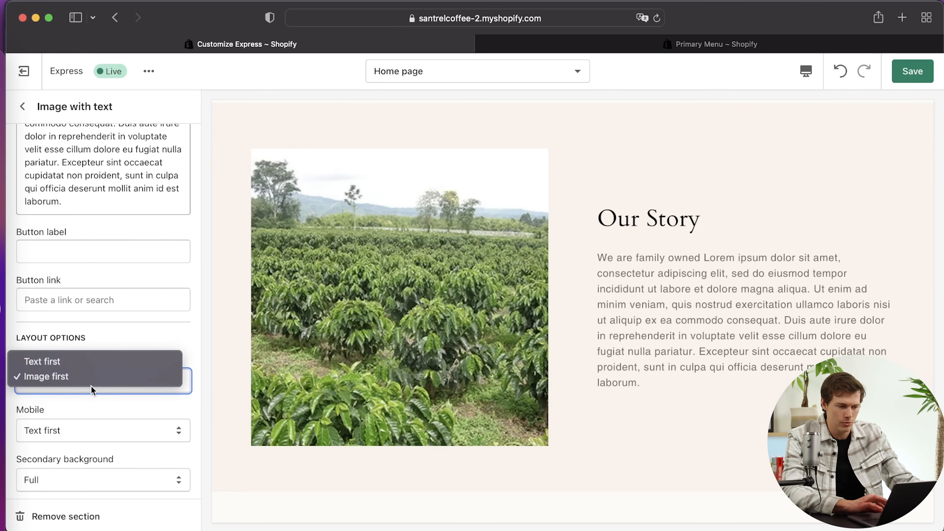
click(70, 363)
click(75, 431)
click(73, 434)
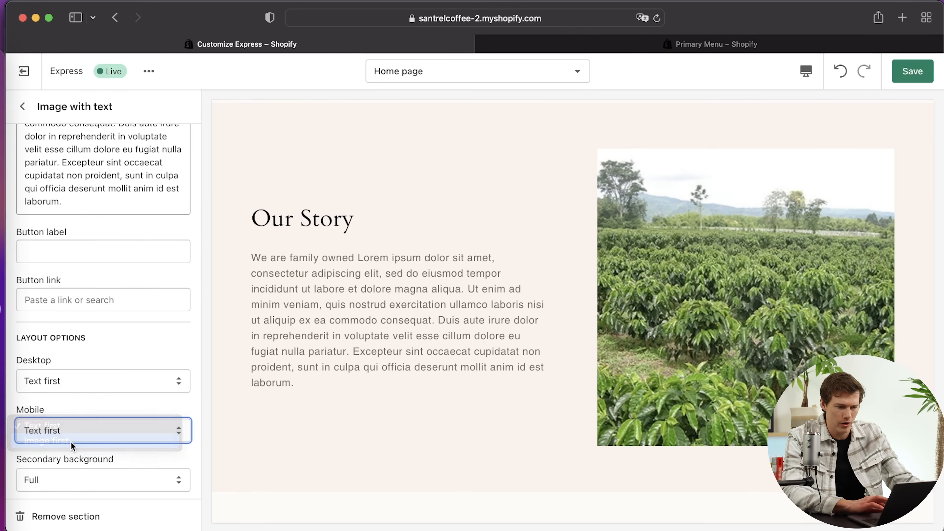
- Preview the page at mobile width, then desktop, and return to the section list
click(806, 70)
click(811, 112)
scroll(618, 302, down, 5)
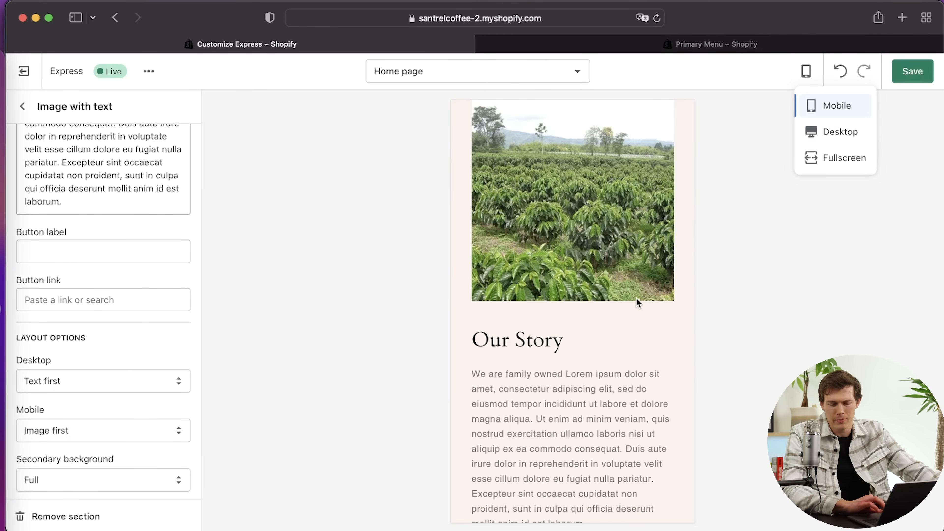
scroll(637, 299, up, 3)
scroll(636, 298, down, 4)
scroll(632, 260, down, 3)
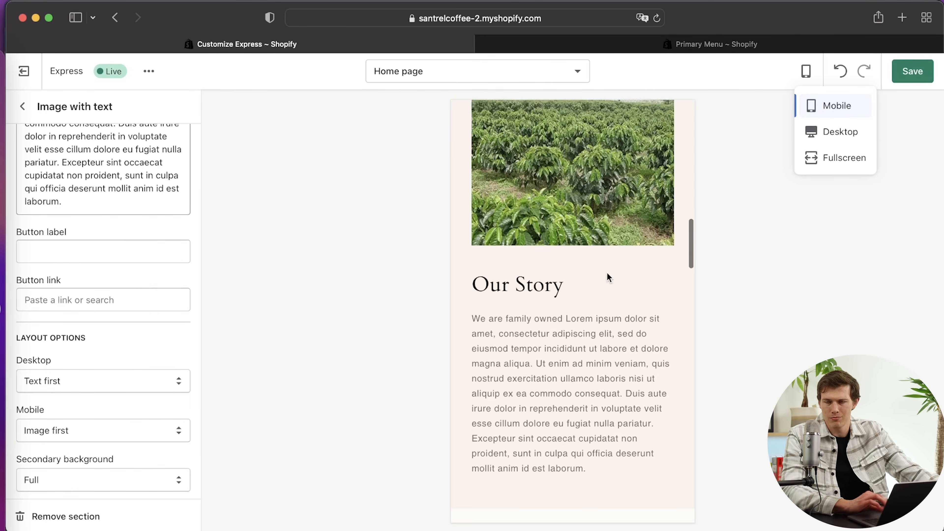
click(841, 137)
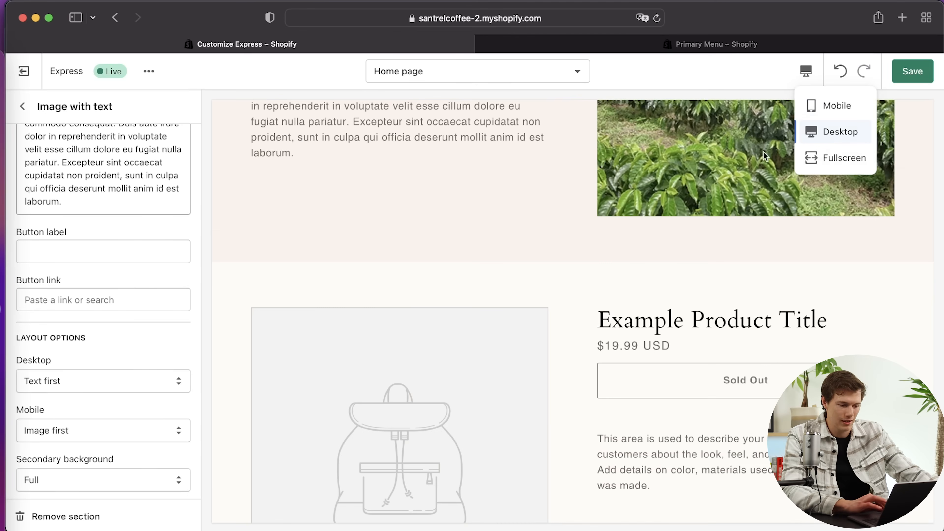
scroll(15, 388, down, 5)
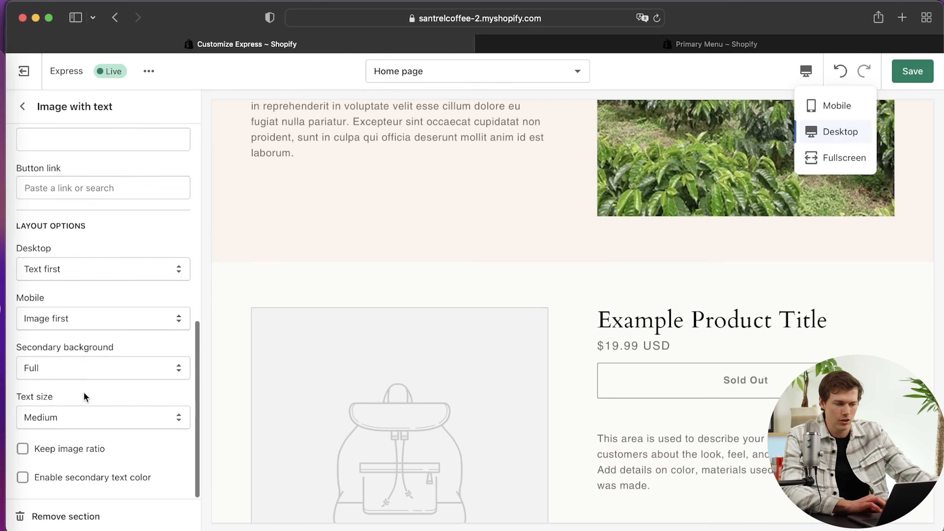
scroll(83, 392, up, 10)
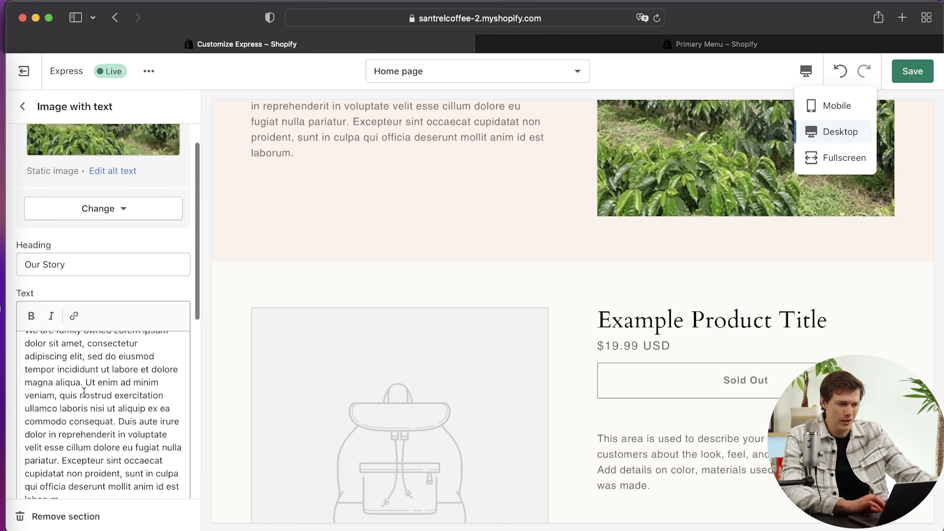
scroll(84, 392, down, 12)
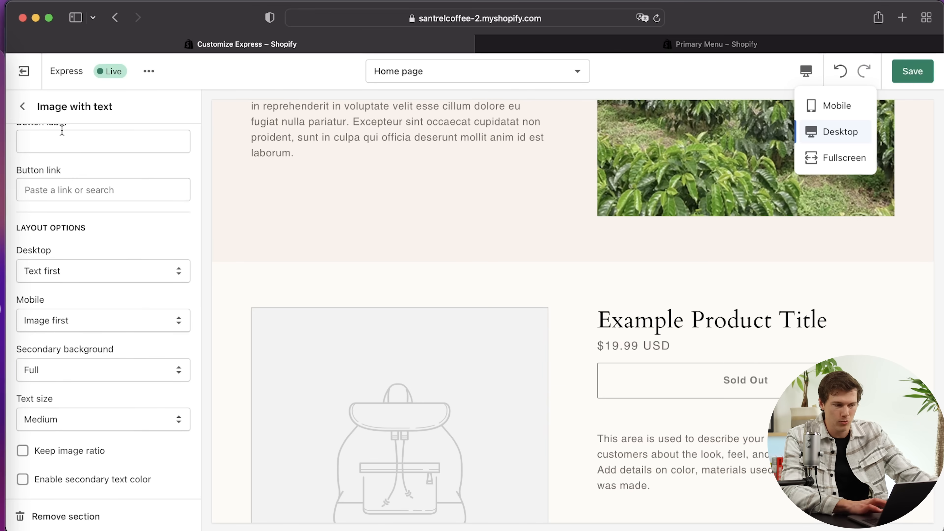
click(24, 107)
scroll(414, 327, down, 5)
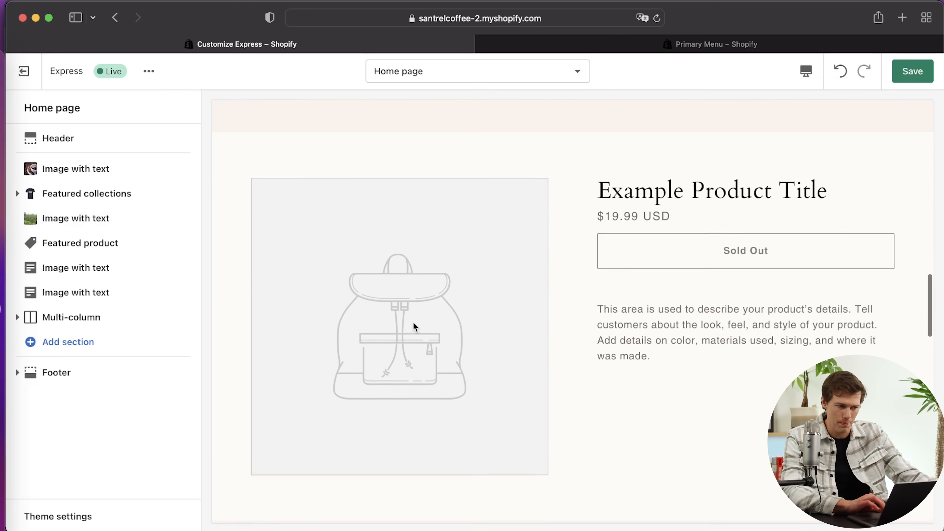
- Choose Dark Roasted Coffee Beans (2lb) as the Featured product section's product
click(66, 242)
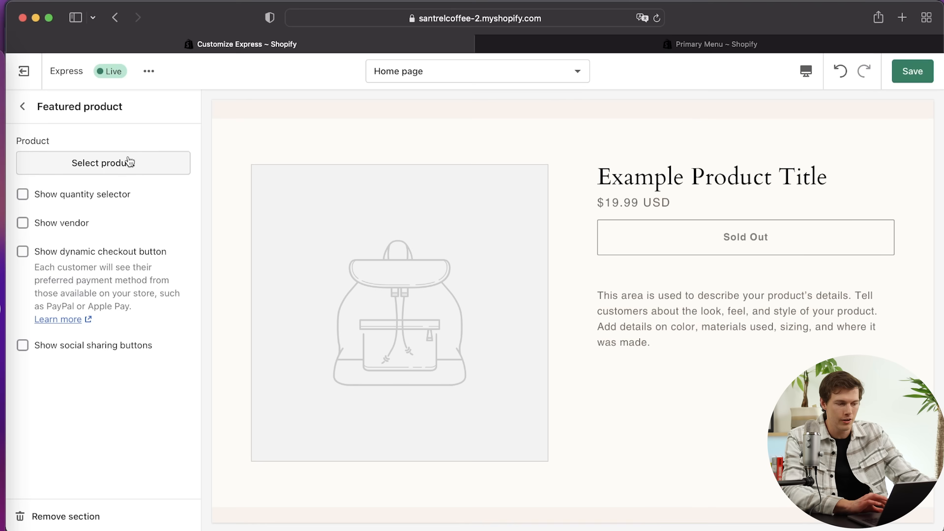
click(122, 162)
click(85, 256)
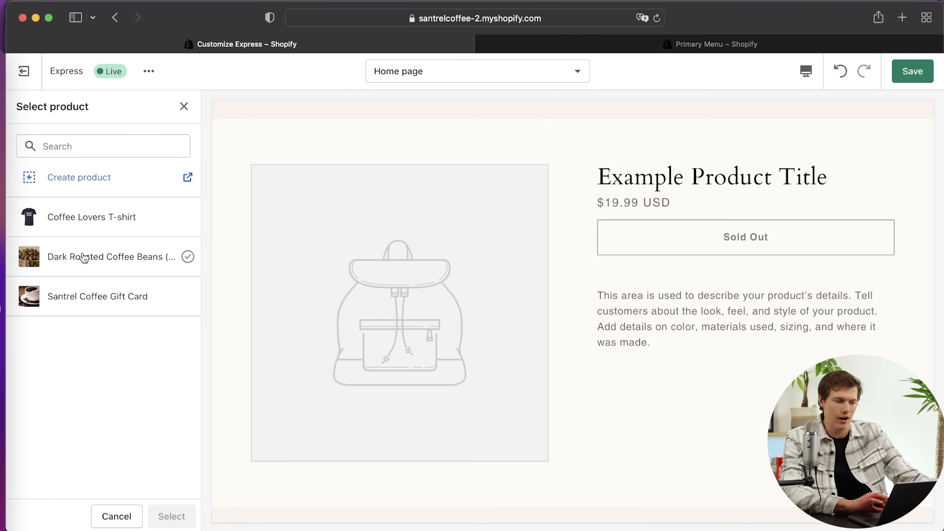
click(120, 265)
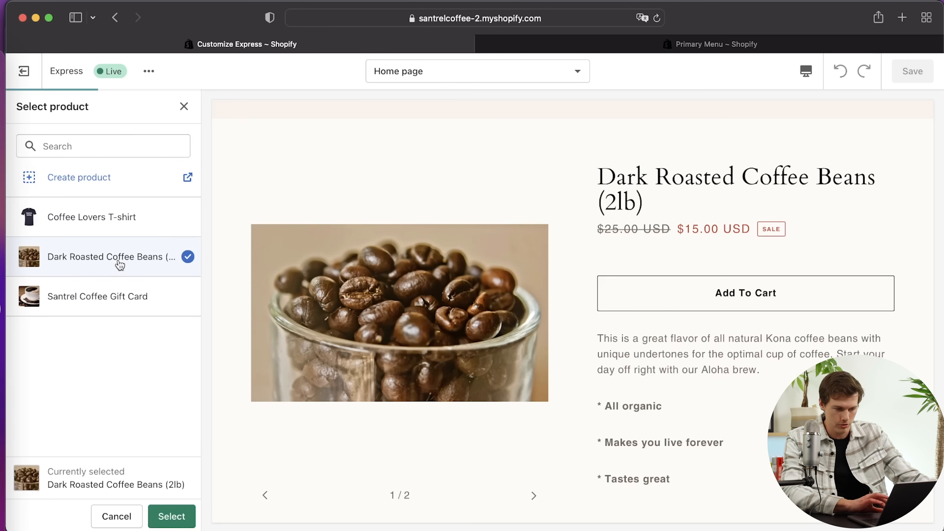
click(172, 517)
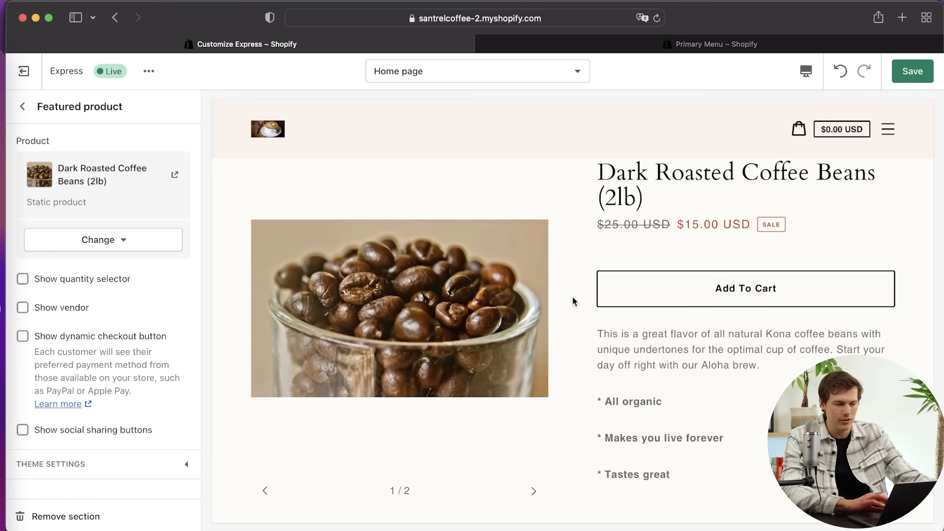
- Flip through the product's images and scroll the home page preview, then return to the section list
click(534, 492)
click(264, 490)
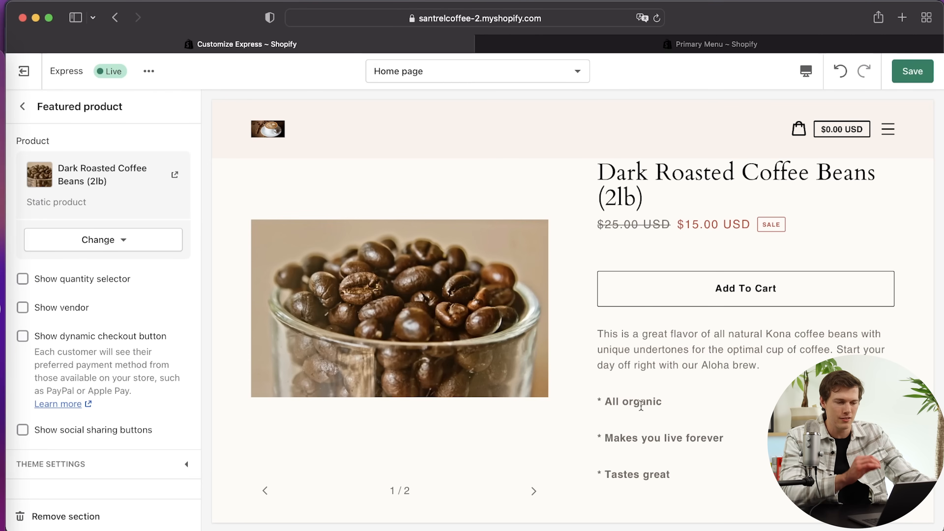
scroll(641, 406, up, 10)
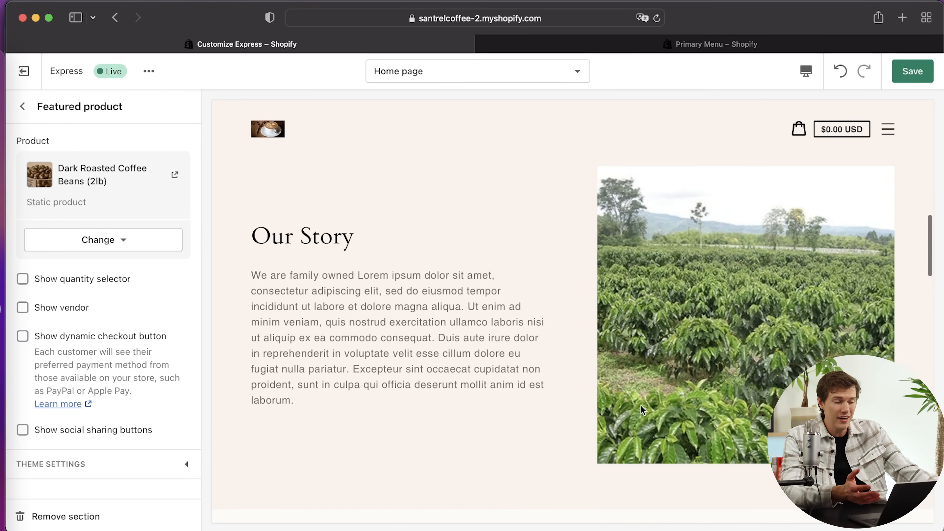
scroll(640, 406, down, 10)
scroll(640, 404, up, 15)
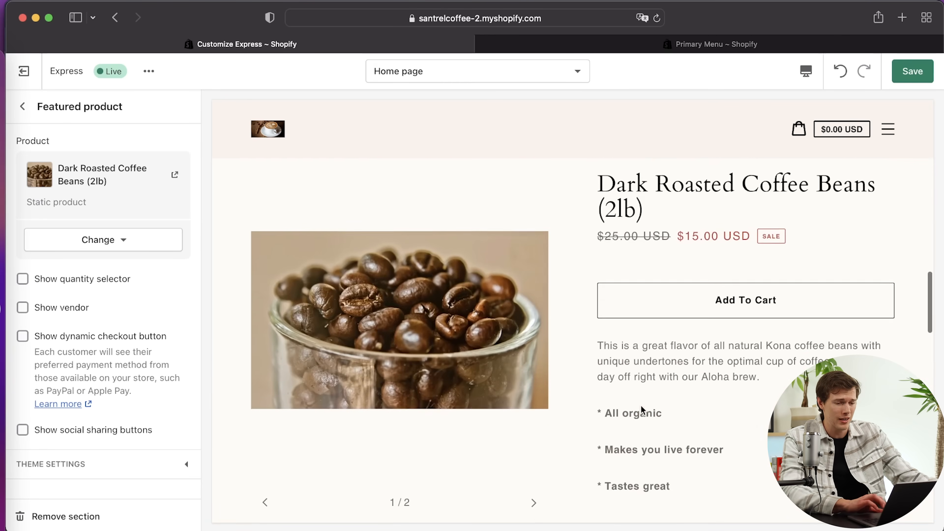
scroll(642, 407, up, 5)
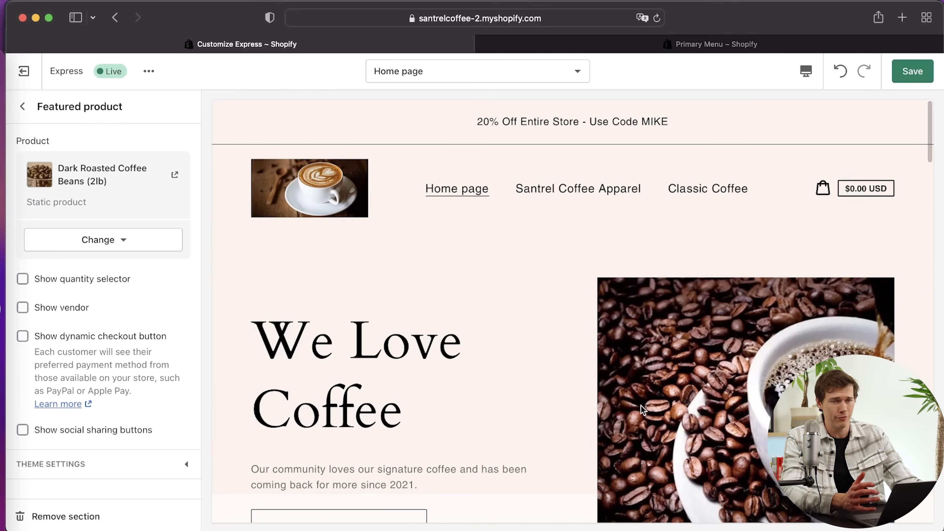
scroll(641, 406, down, 10)
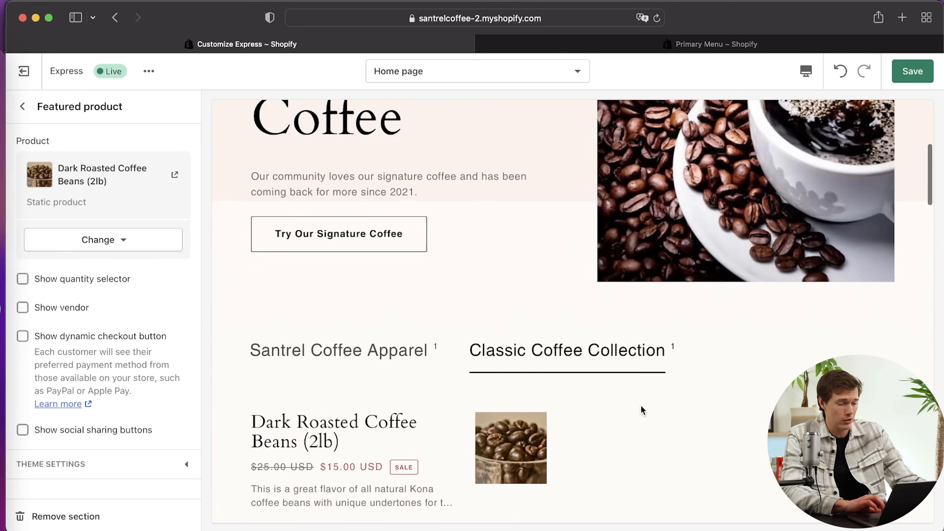
scroll(642, 409, down, 8)
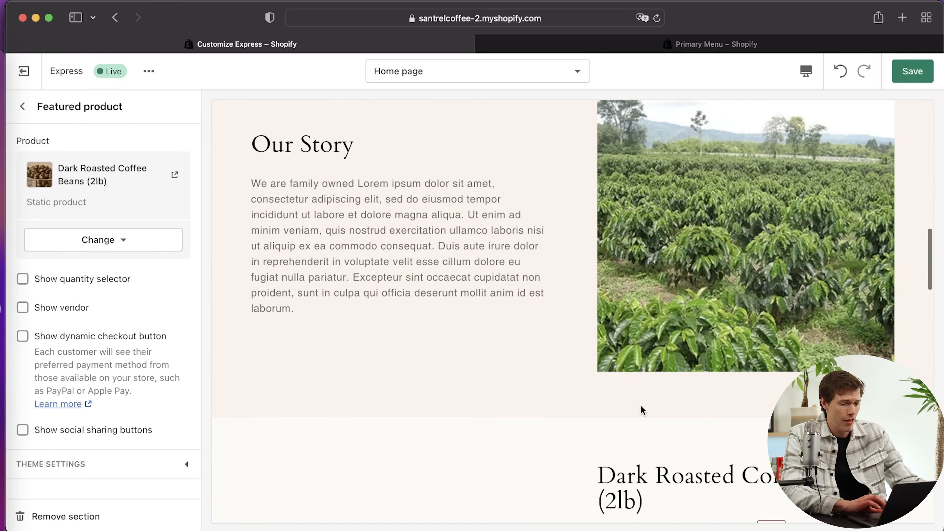
scroll(642, 410, down, 4)
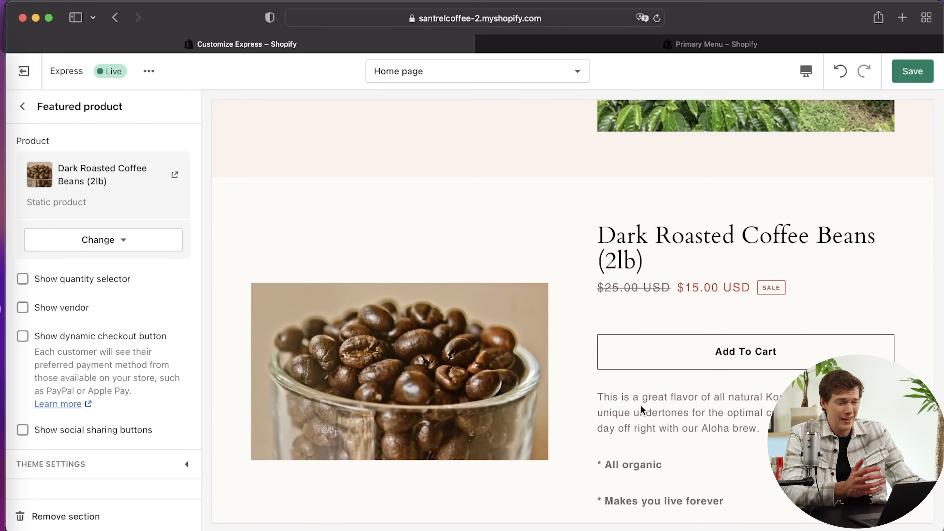
scroll(641, 404, down, 9)
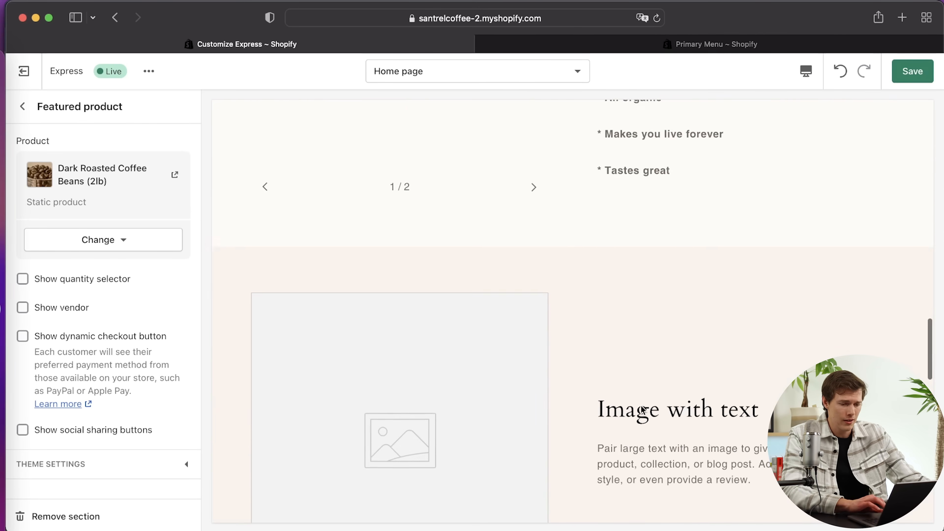
scroll(640, 405, down, 3)
click(22, 107)
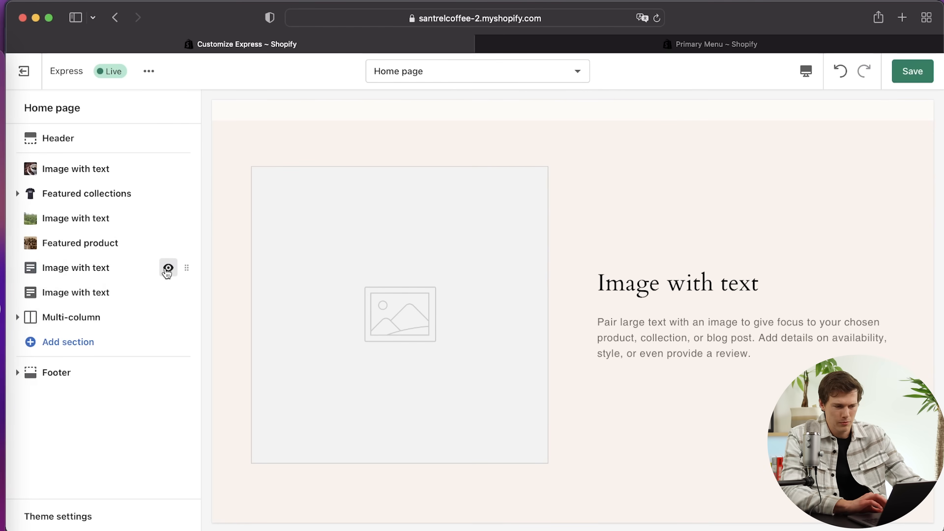
- Hide both placeholder Image with text sections after Featured product
click(168, 268)
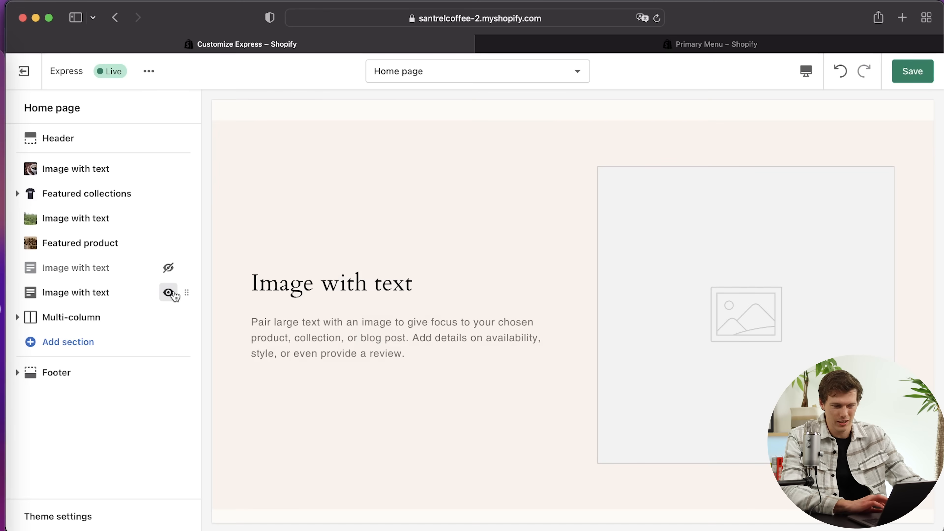
click(168, 292)
click(805, 72)
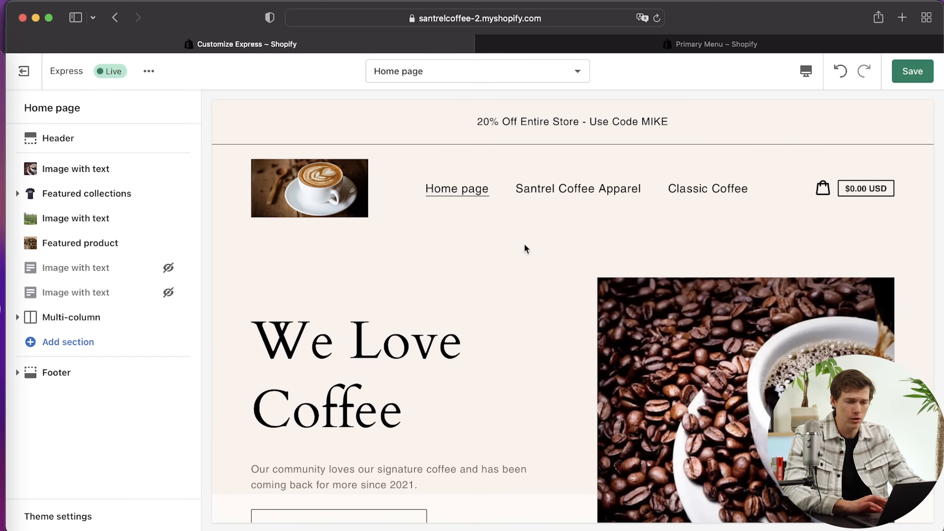
scroll(577, 332, down, 15)
scroll(578, 332, up, 15)
scroll(578, 333, up, 10)
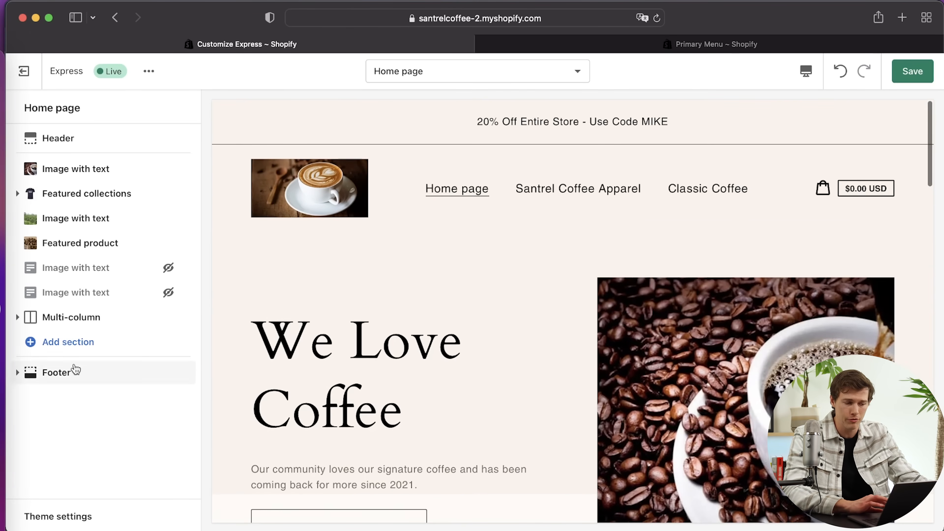
- Open the Add section list and close it without adding anything
click(69, 348)
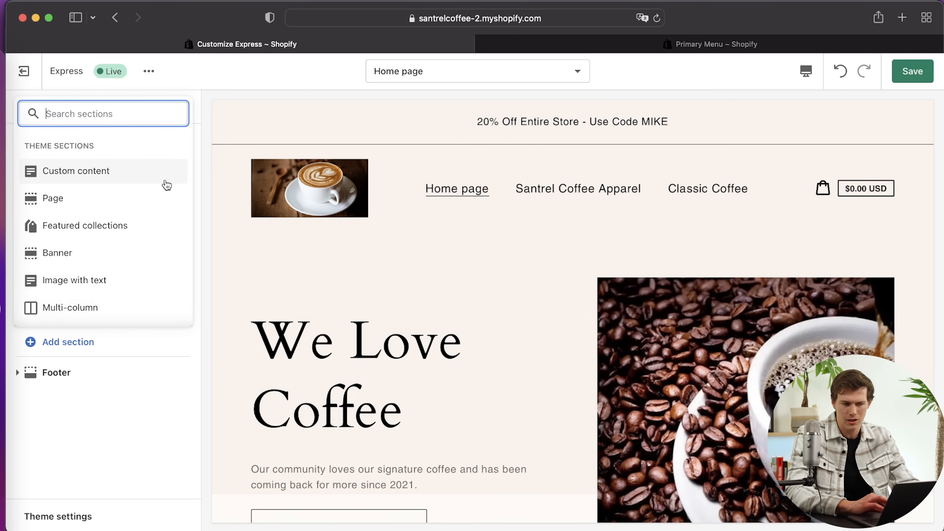
click(102, 431)
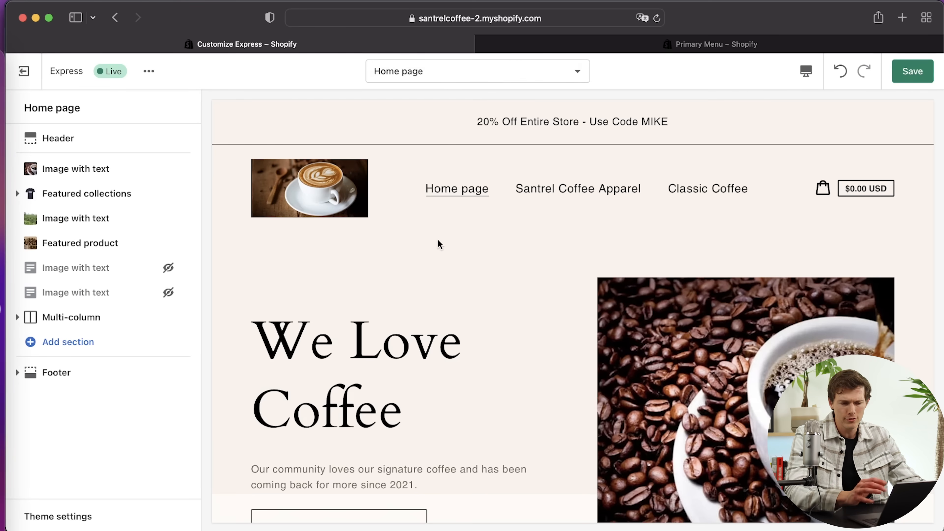
scroll(439, 244, down, 2)
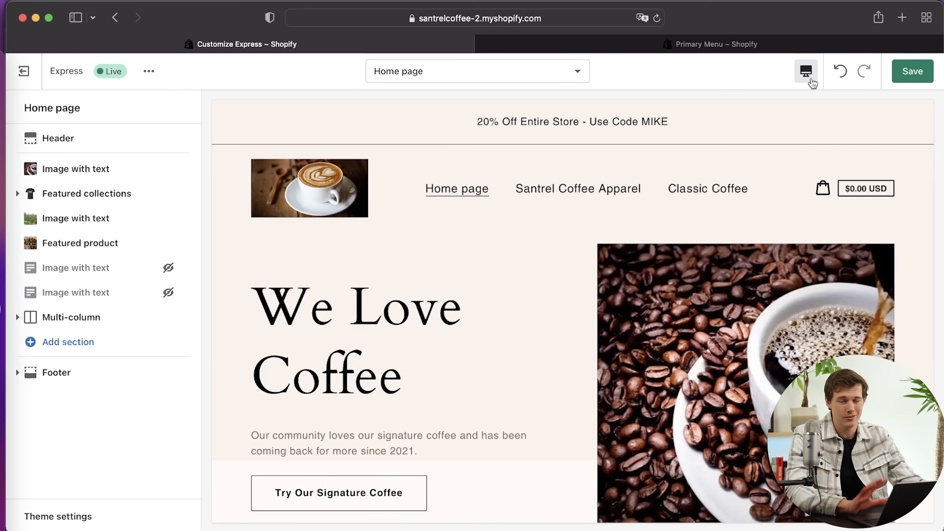
click(806, 72)
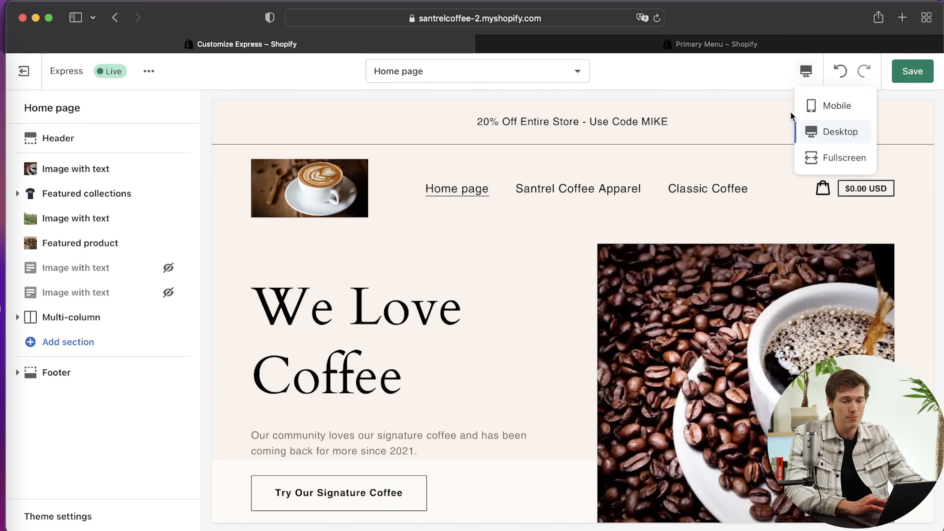
click(834, 106)
scroll(638, 326, down, 2)
scroll(638, 326, up, 3)
scroll(638, 324, down, 5)
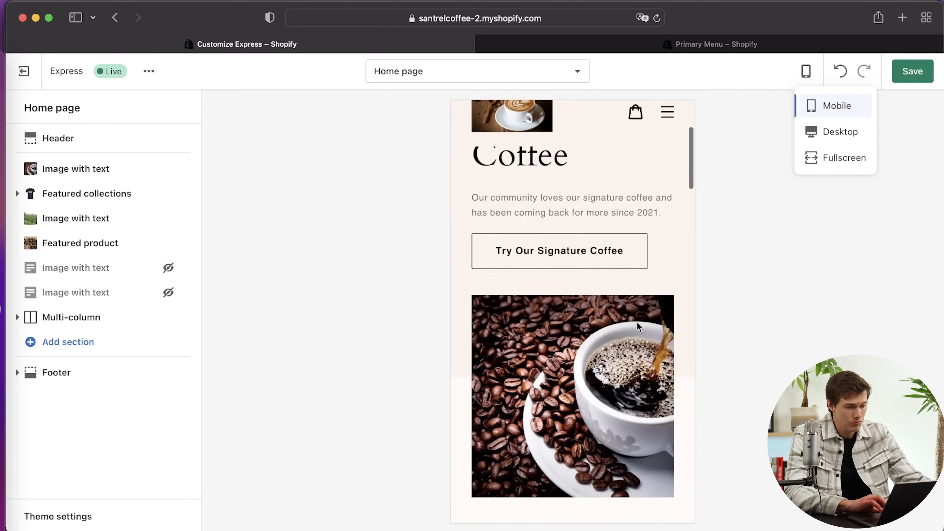
scroll(637, 323, down, 10)
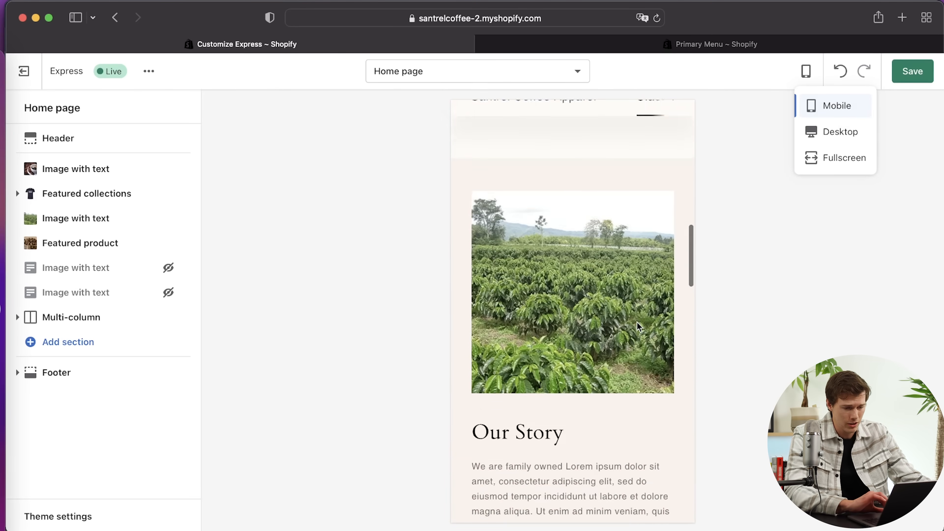
scroll(637, 327, down, 10)
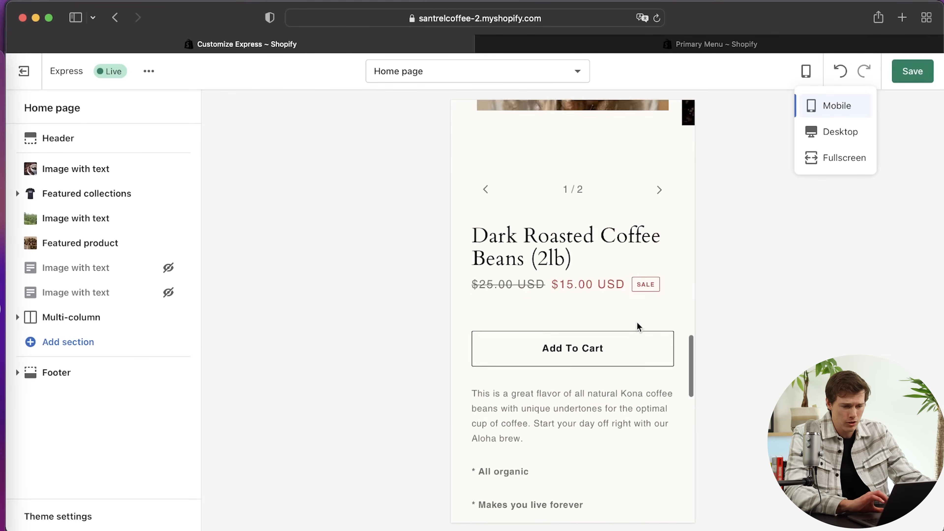
scroll(637, 325, down, 5)
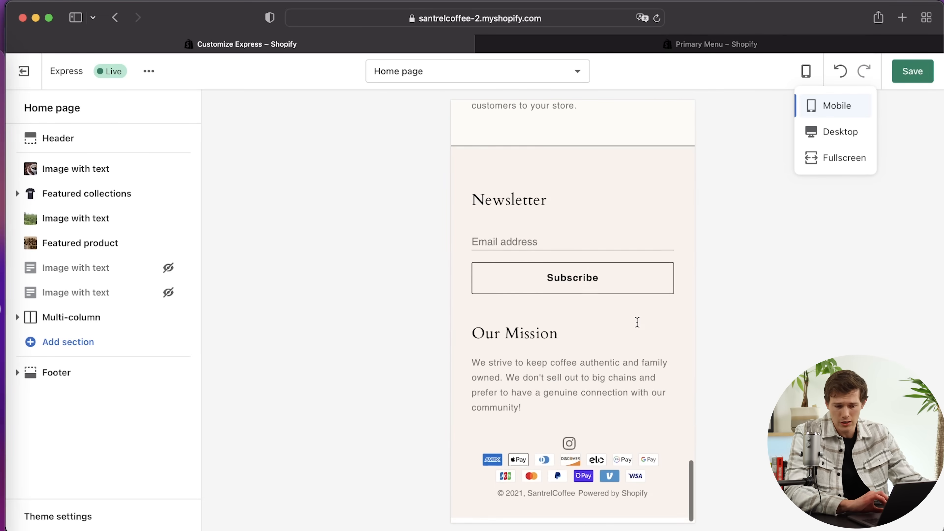
scroll(638, 322, up, 15)
scroll(638, 323, up, 5)
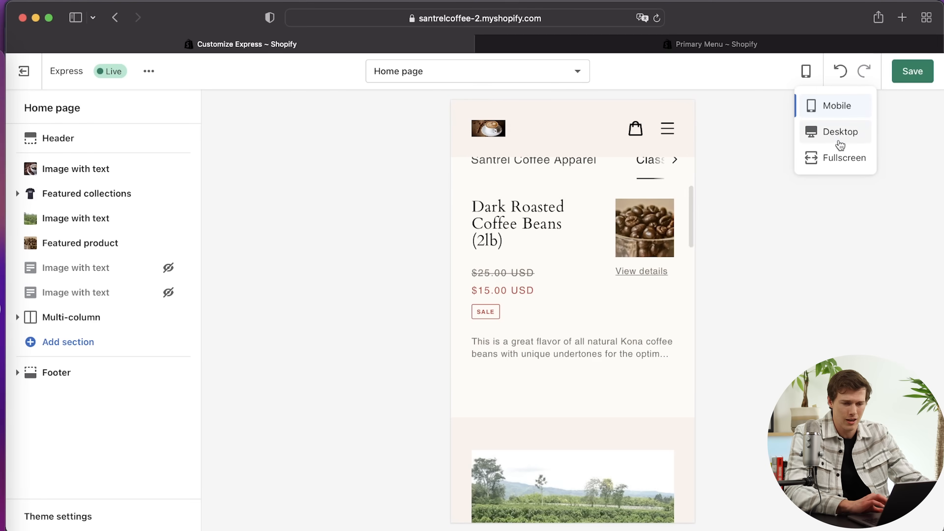
click(841, 142)
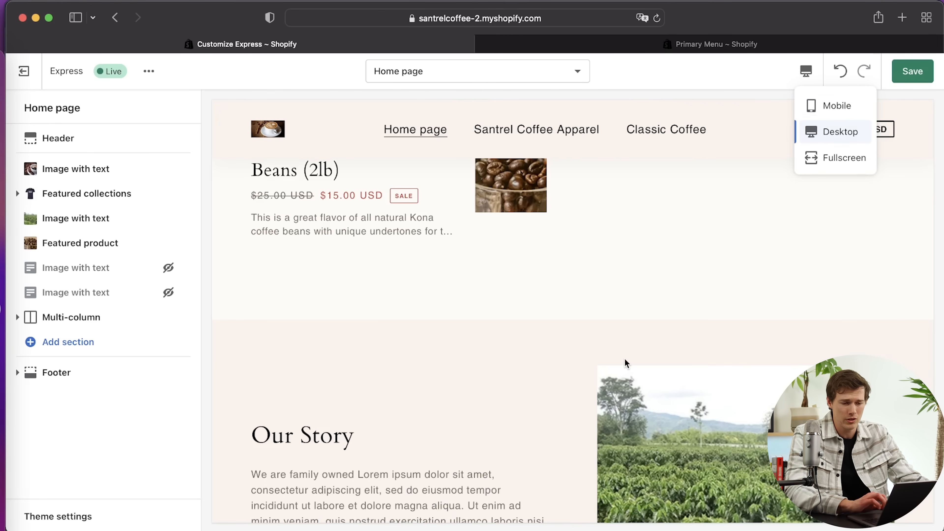
scroll(625, 360, up, 10)
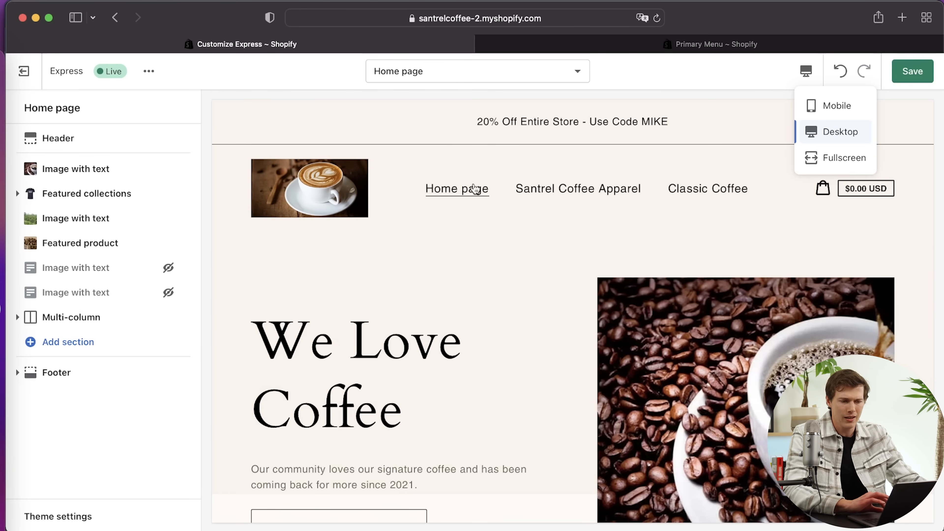
- Open the Home page template dropdown and browse the available store templates
click(467, 81)
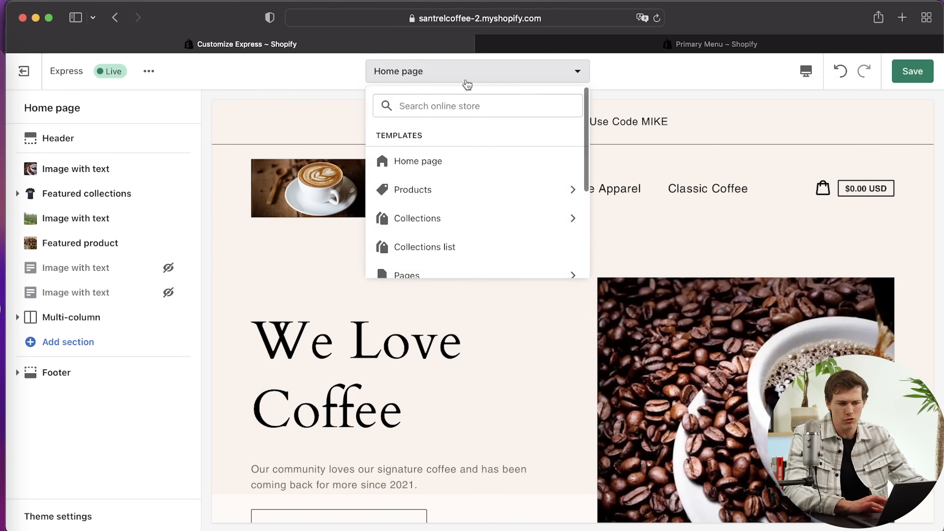
scroll(486, 181, down, 5)
scroll(486, 180, up, 2)
scroll(486, 181, down, 4)
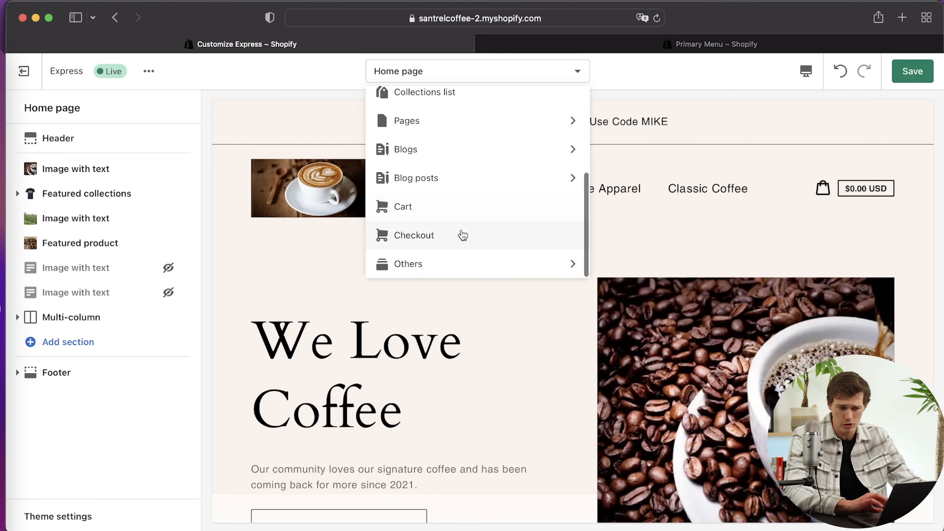
scroll(477, 181, up, 3)
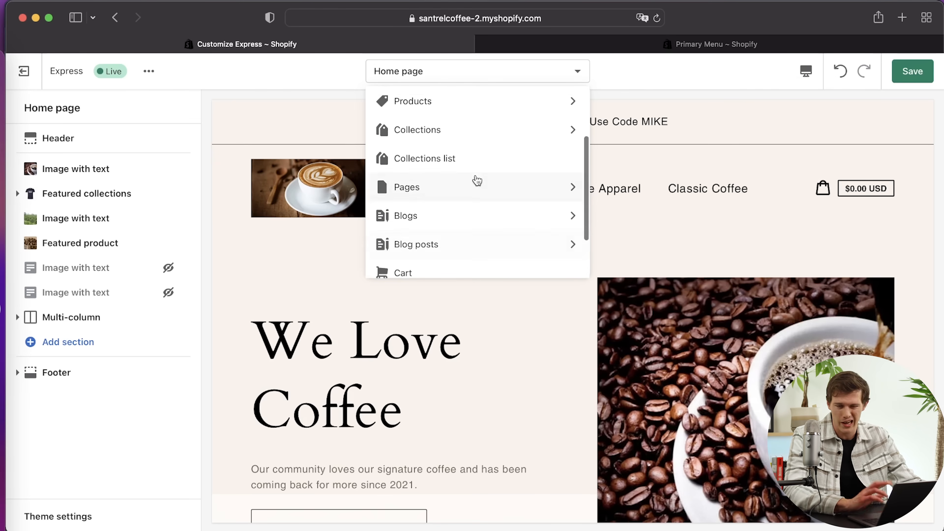
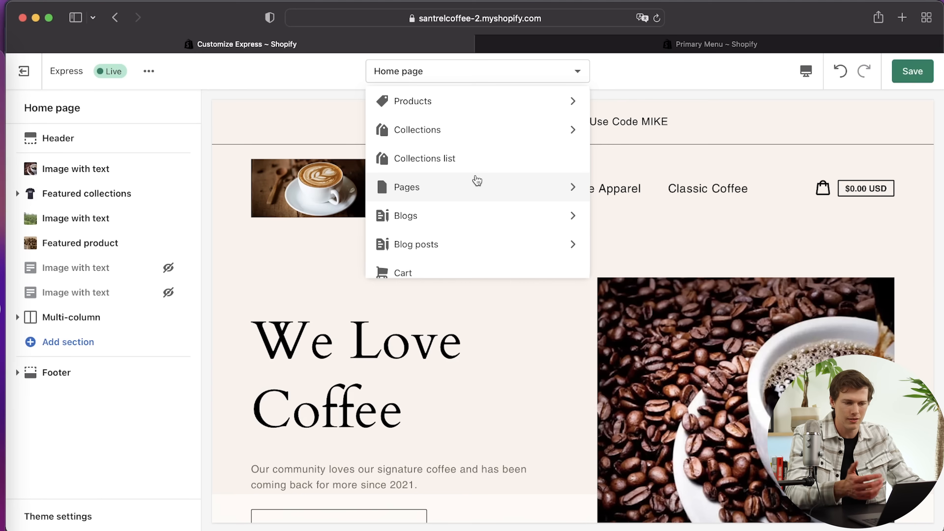
- Switch the editor to Products > Default product, previewing Dark Roasted Coffee Beans (2lb)
scroll(477, 181, up, 3)
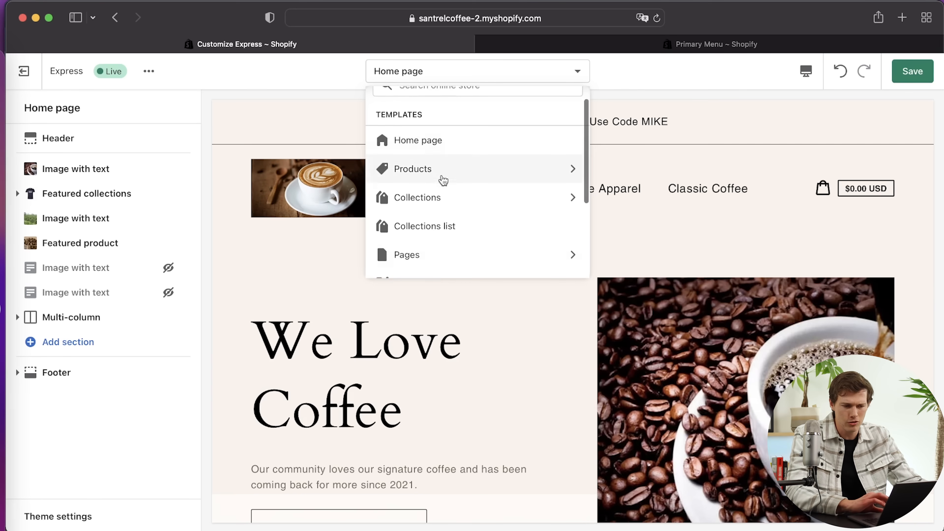
click(451, 176)
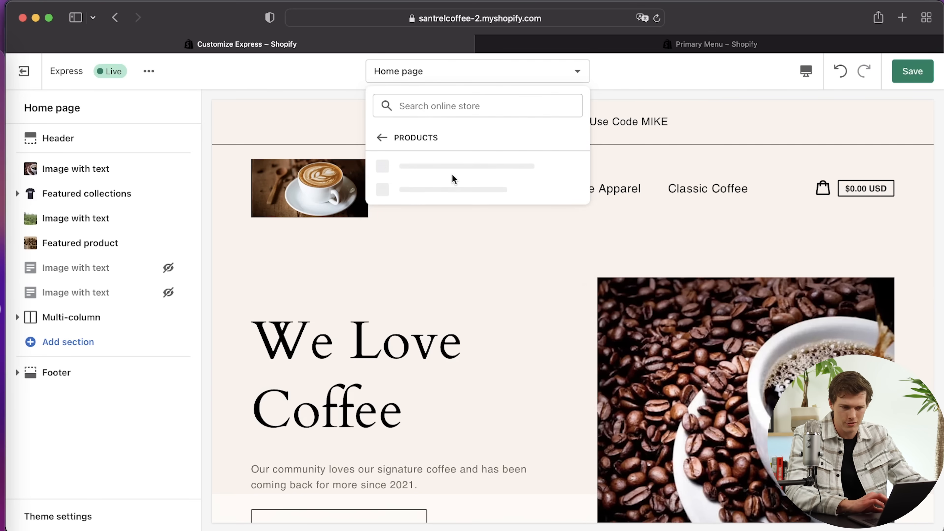
click(402, 166)
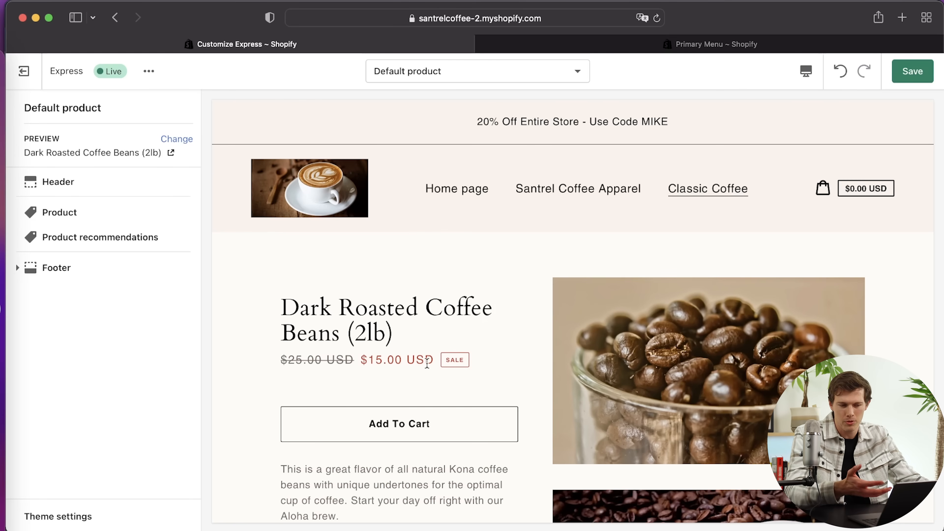
- Tick 'Show dynamic recommendations' in the Product recommendations section, then return to the section list
scroll(427, 363, down, 7)
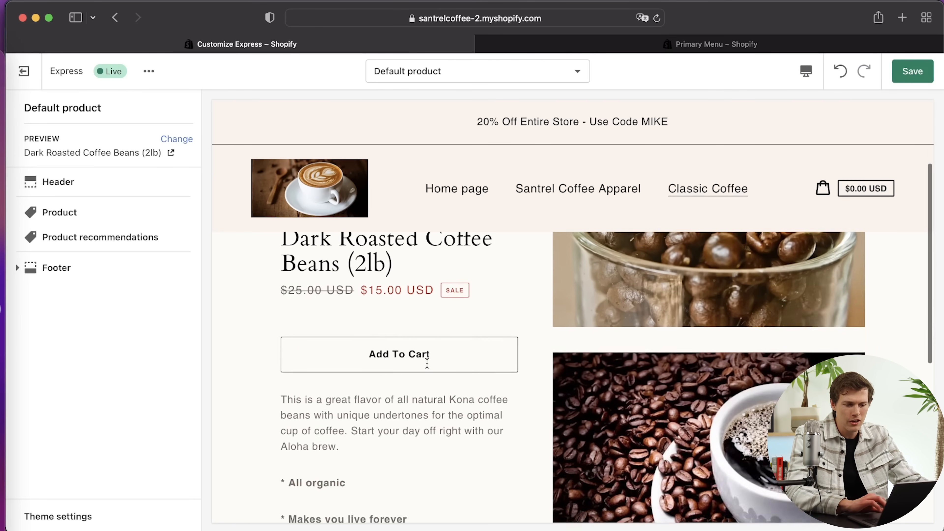
scroll(427, 363, up, 5)
scroll(427, 362, up, 2)
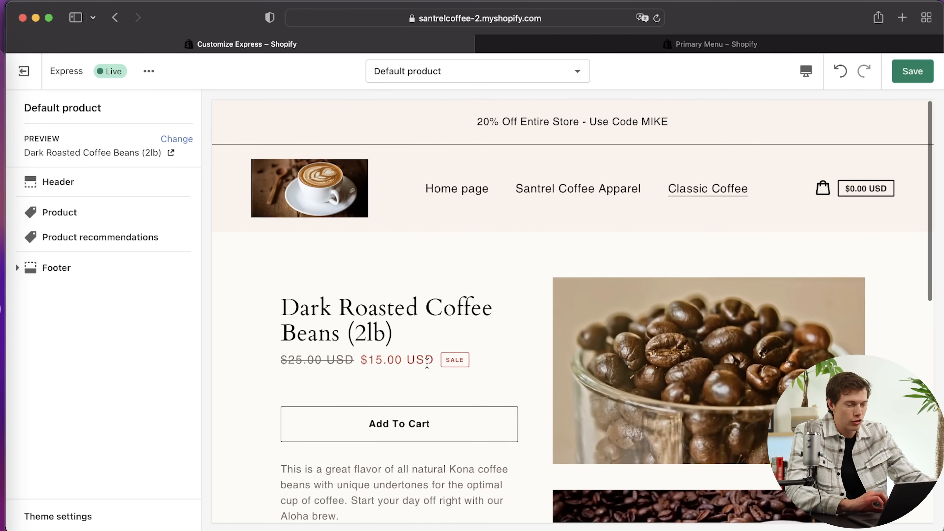
scroll(427, 362, down, 6)
scroll(427, 362, up, 6)
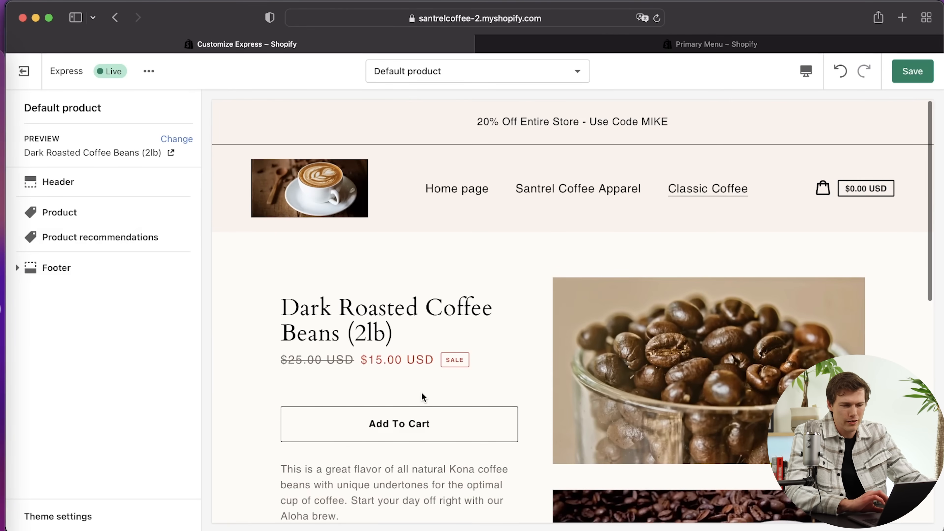
scroll(421, 394, down, 6)
scroll(422, 394, up, 3)
scroll(422, 394, down, 5)
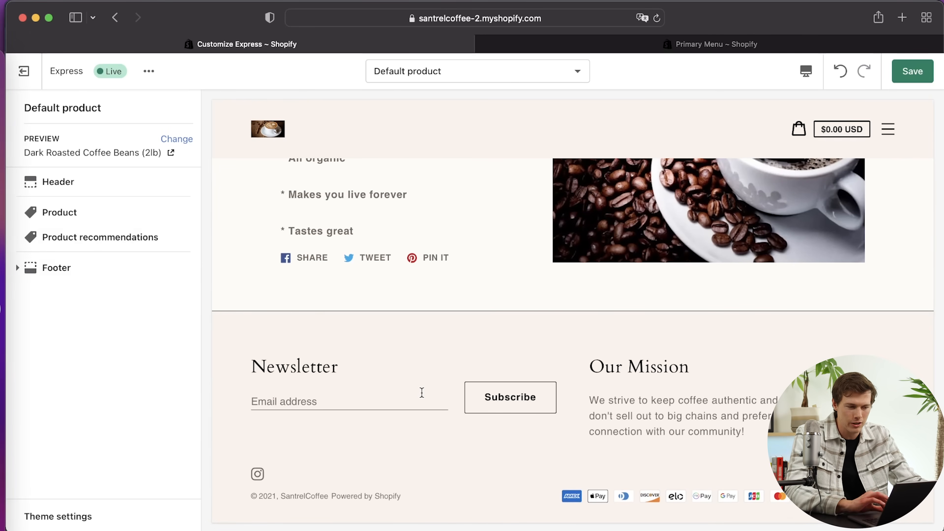
click(110, 238)
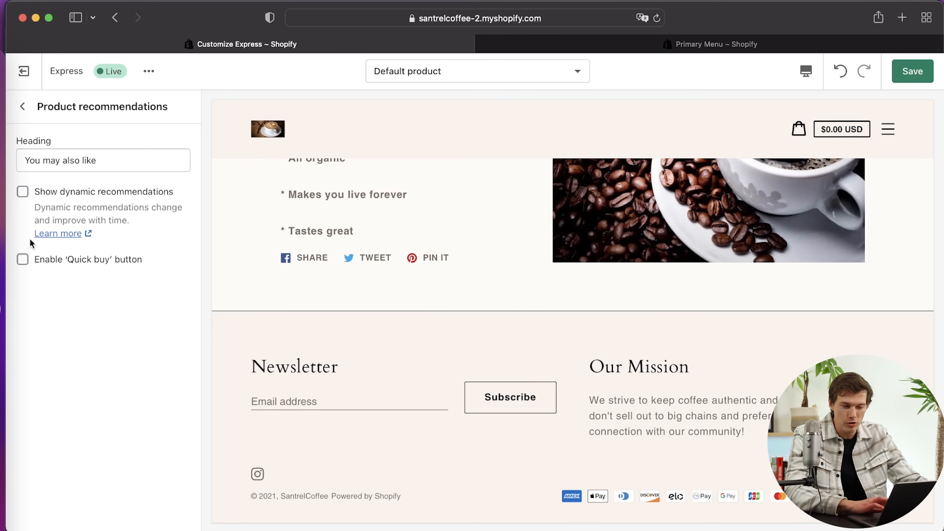
click(22, 194)
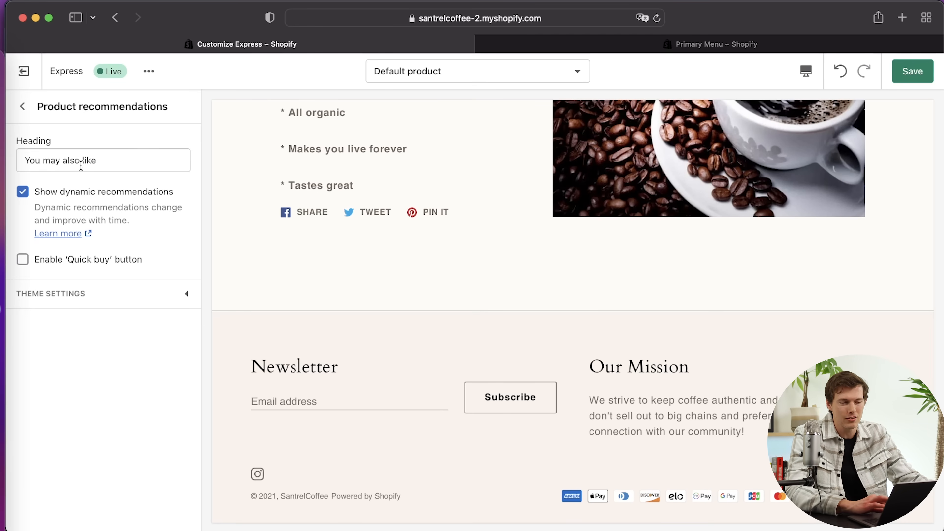
click(23, 107)
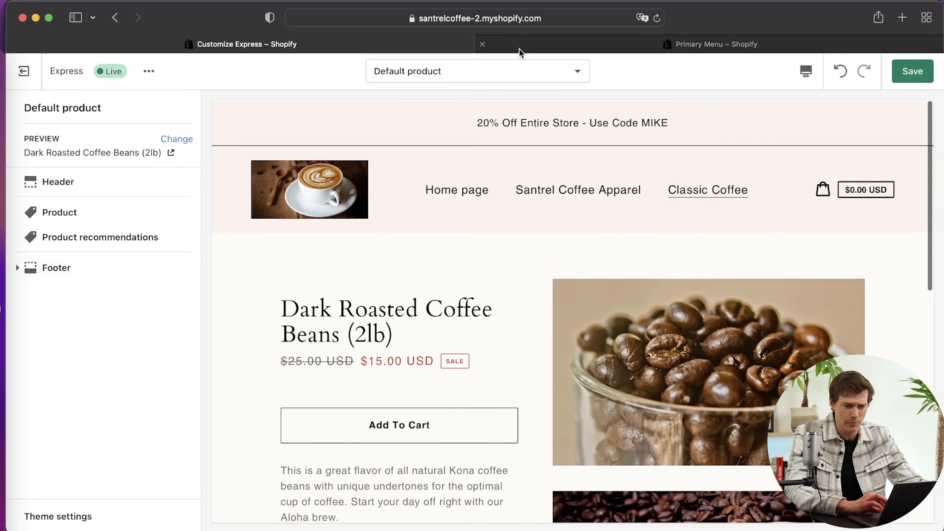
click(519, 72)
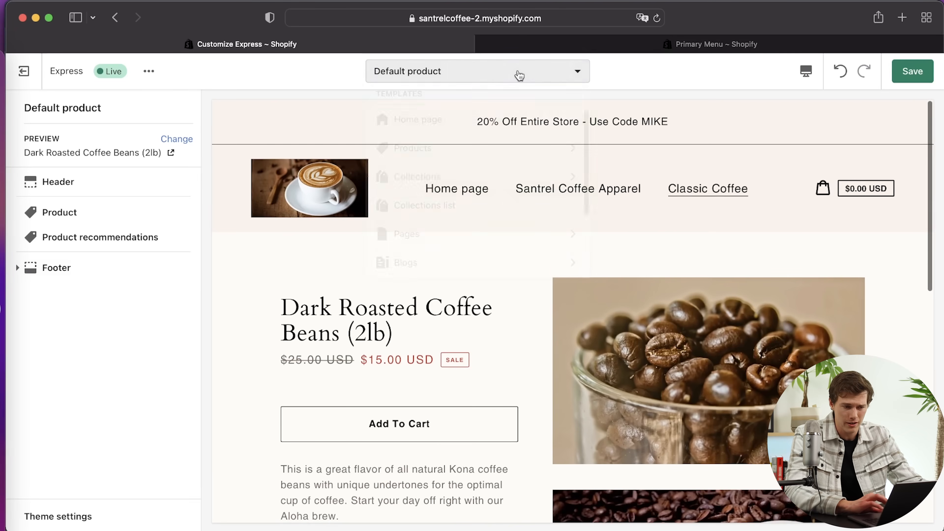
- Preview the Collections > Default collection template
click(475, 187)
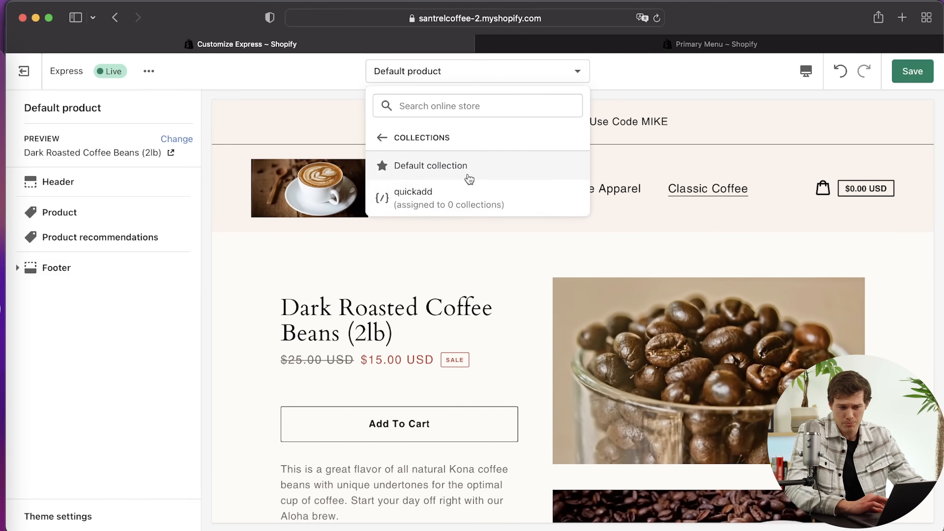
click(465, 167)
scroll(456, 156, down, 5)
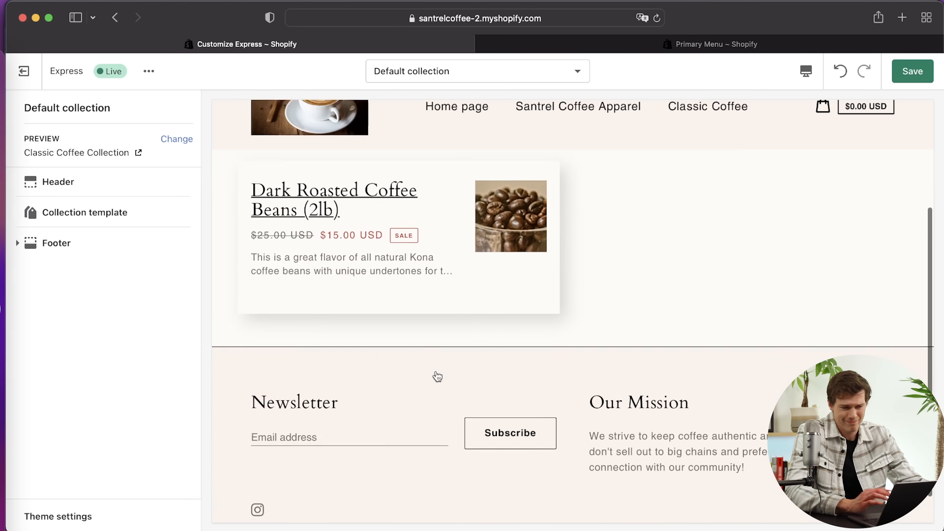
- Switch to the Pages > contact template and preview its Name, Email, Phone and Message form
click(513, 71)
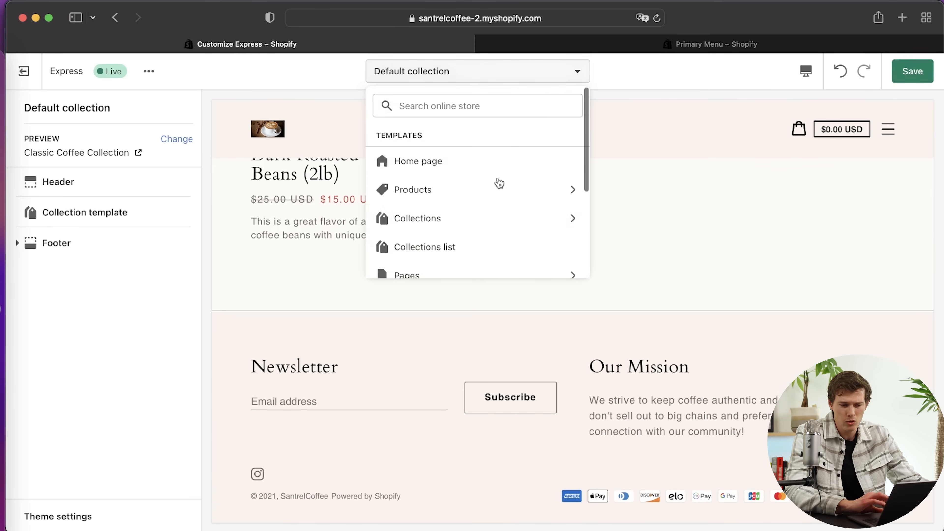
scroll(491, 216, down, 3)
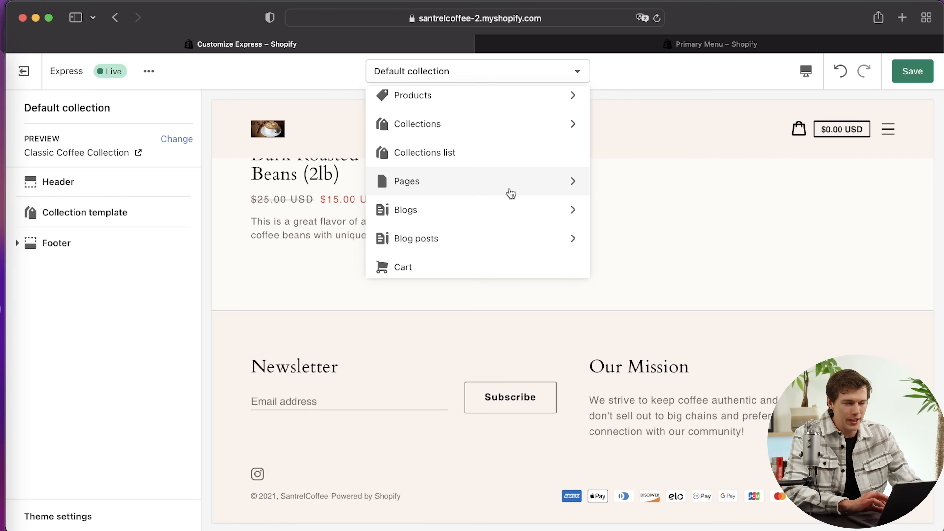
click(419, 182)
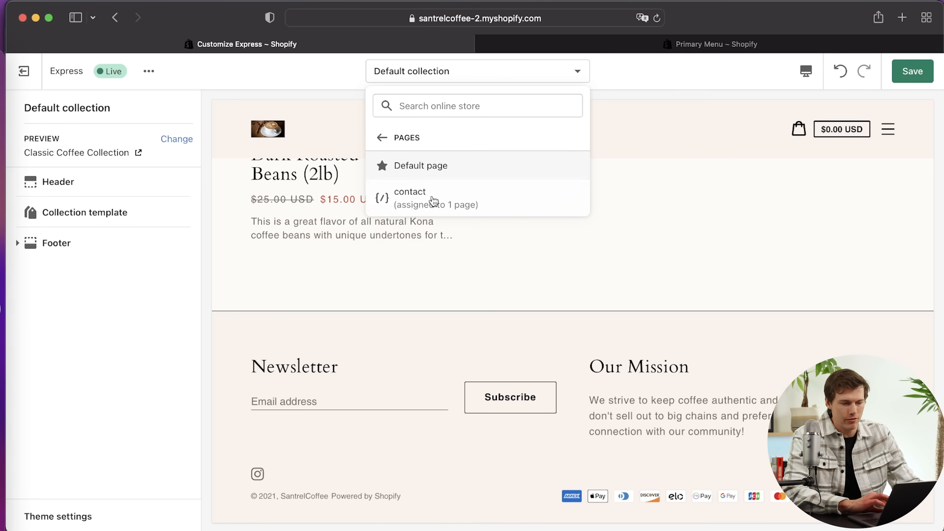
click(460, 201)
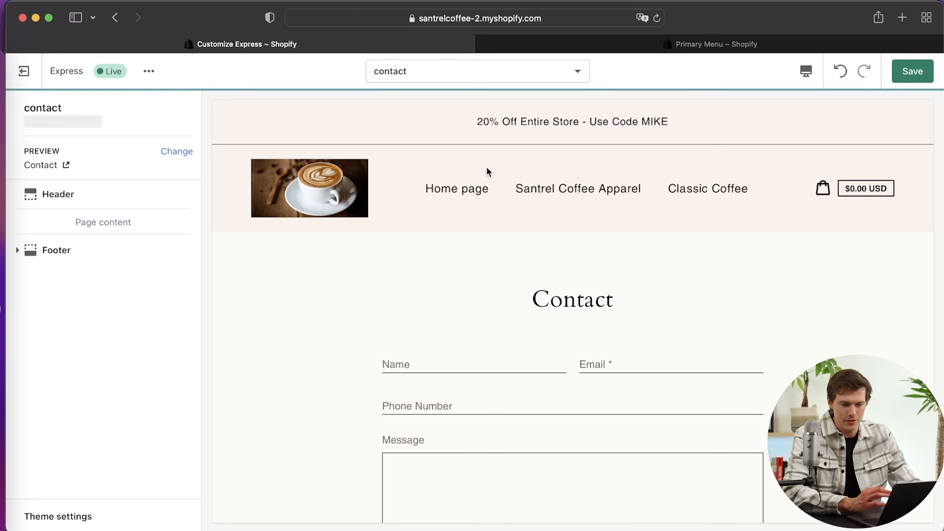
scroll(664, 383, down, 10)
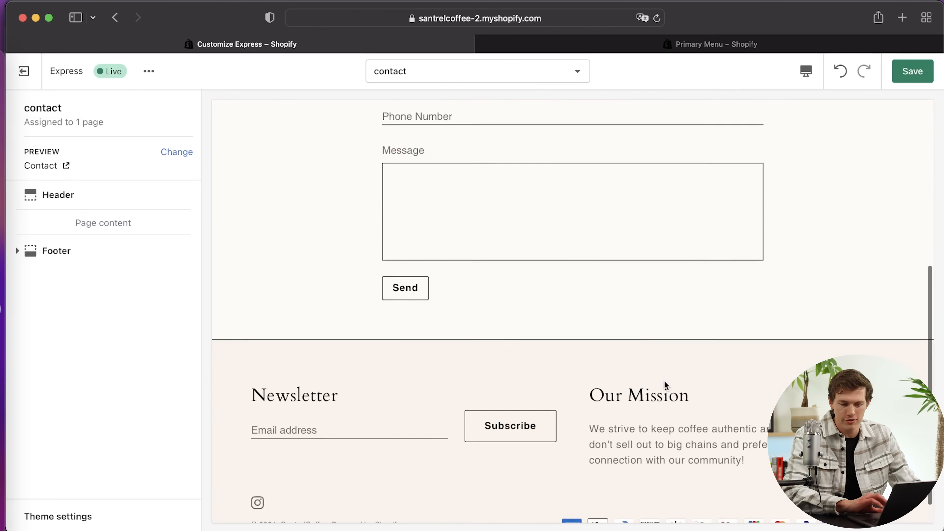
scroll(664, 380, up, 10)
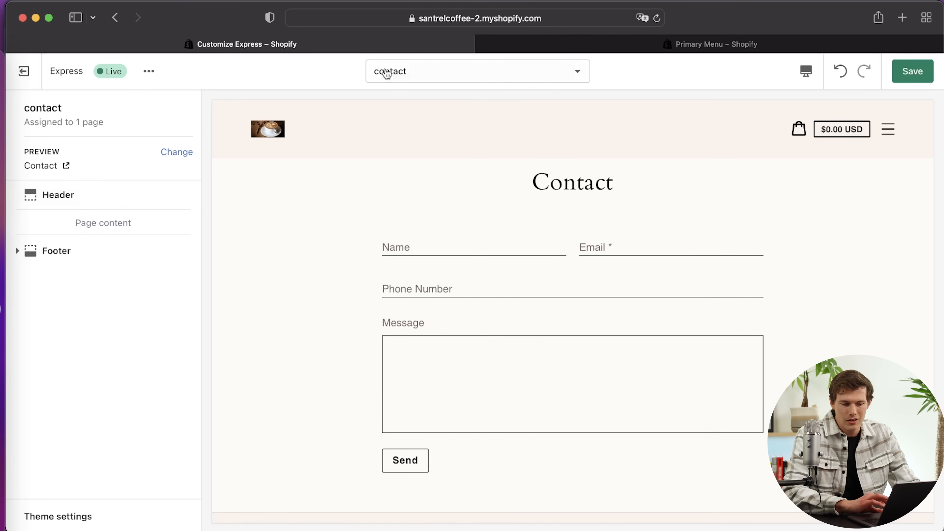
click(413, 74)
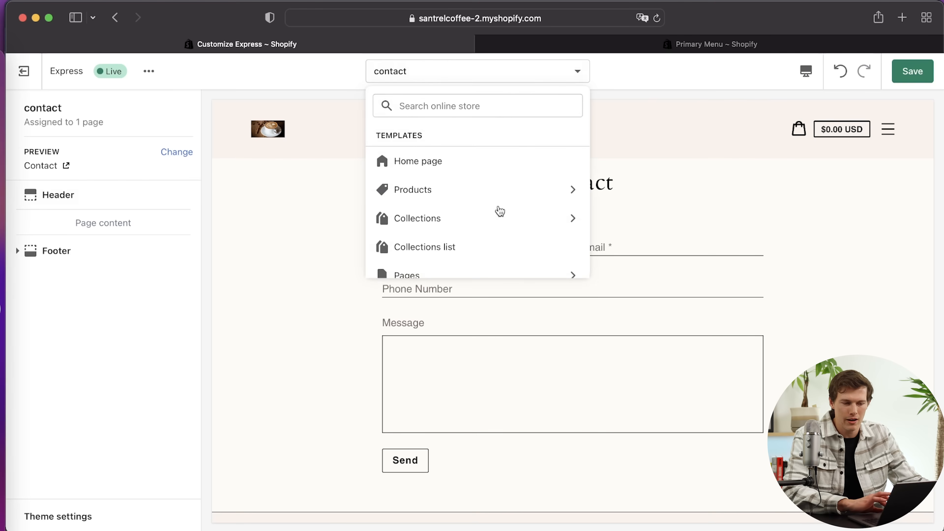
scroll(490, 255, down, 3)
scroll(492, 255, down, 2)
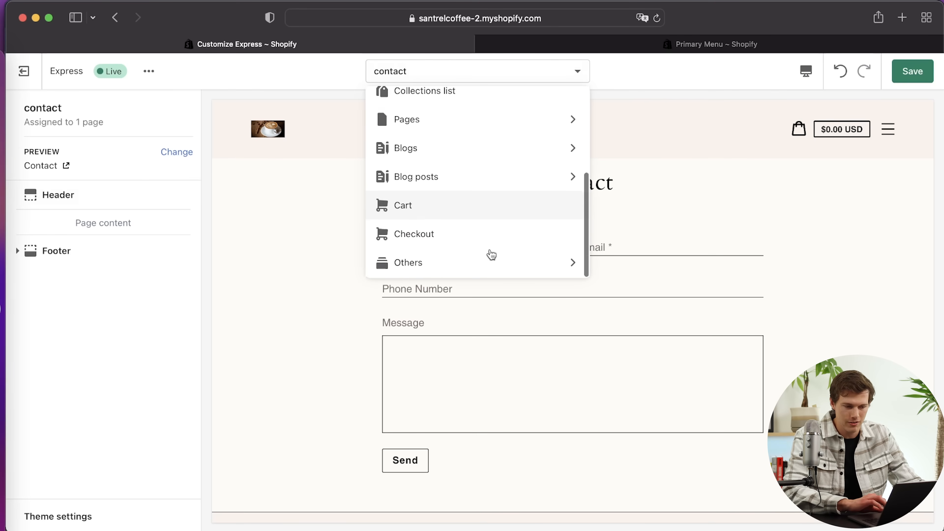
- Preview the Cart template
click(482, 212)
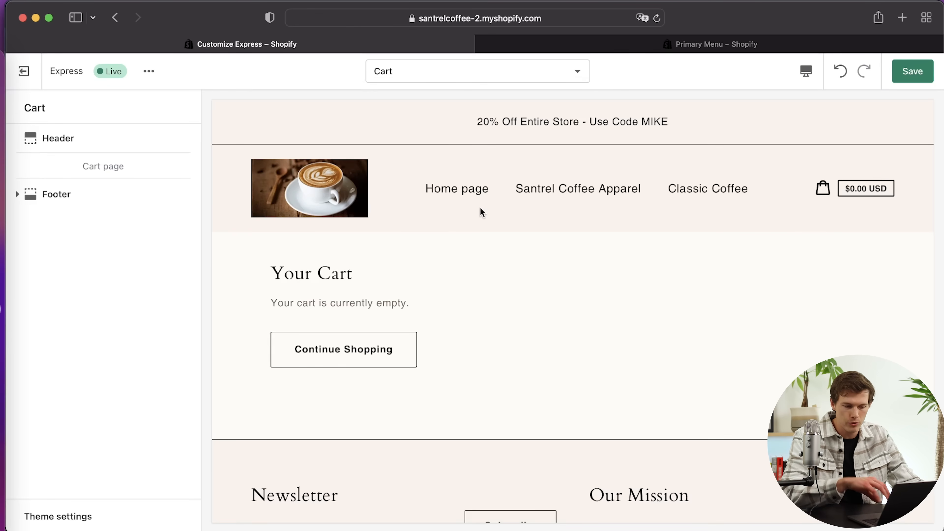
scroll(480, 208, down, 3)
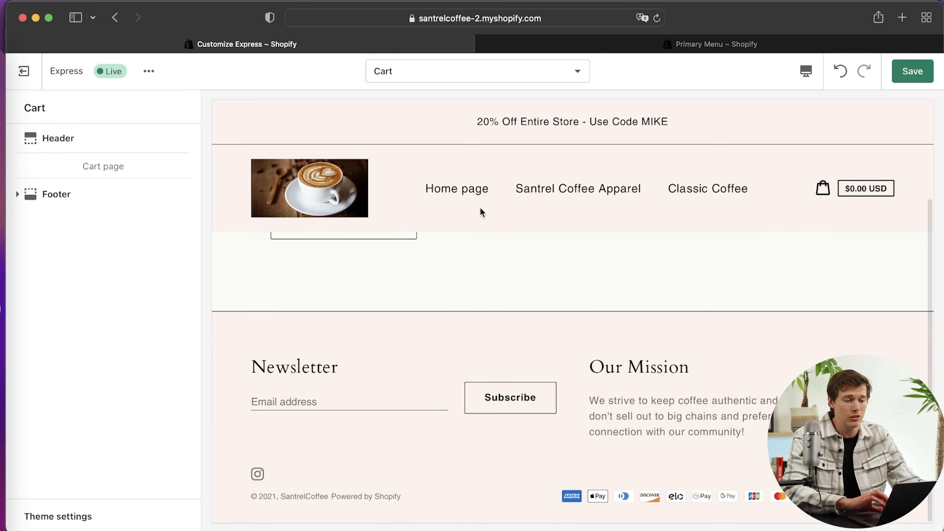
scroll(505, 299, up, 3)
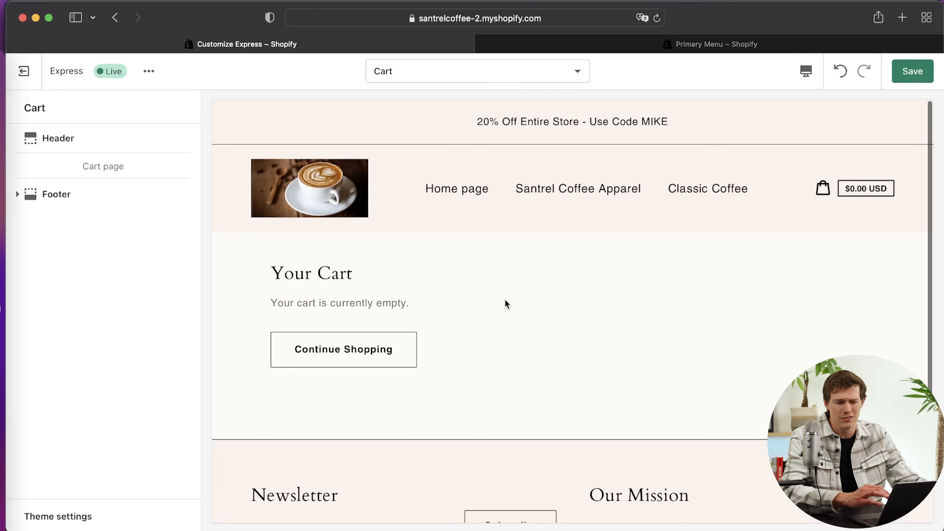
- Preview the Checkout template with the Santrel Coffee Gift Card and save the theme
click(525, 82)
scroll(512, 190, down, 5)
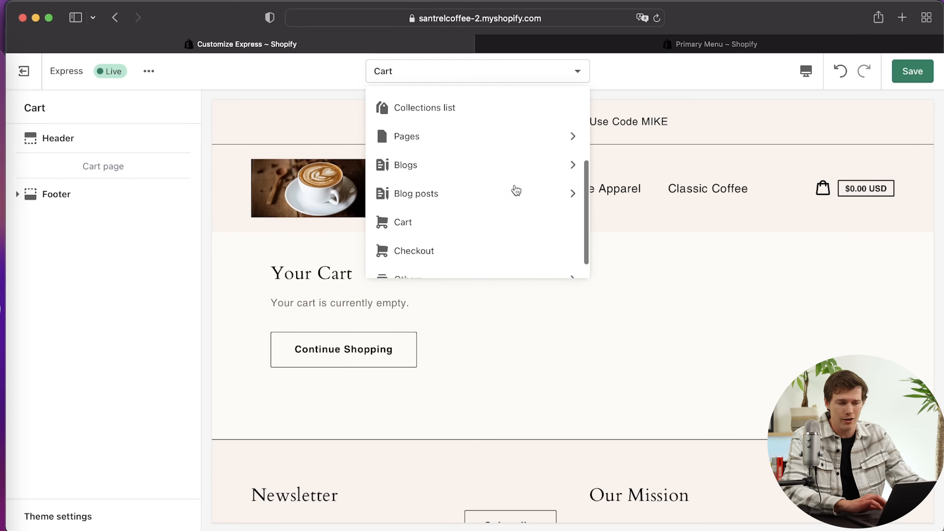
click(469, 243)
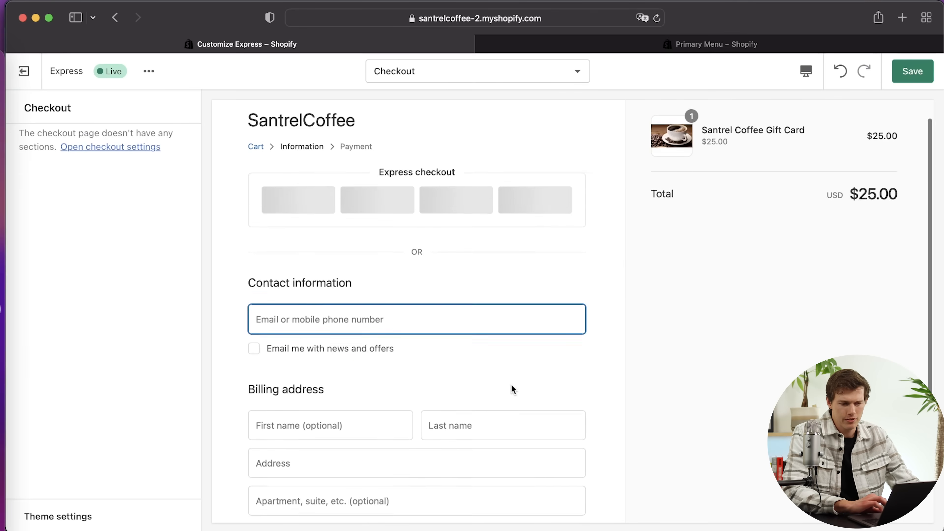
scroll(511, 384, down, 5)
scroll(511, 383, up, 5)
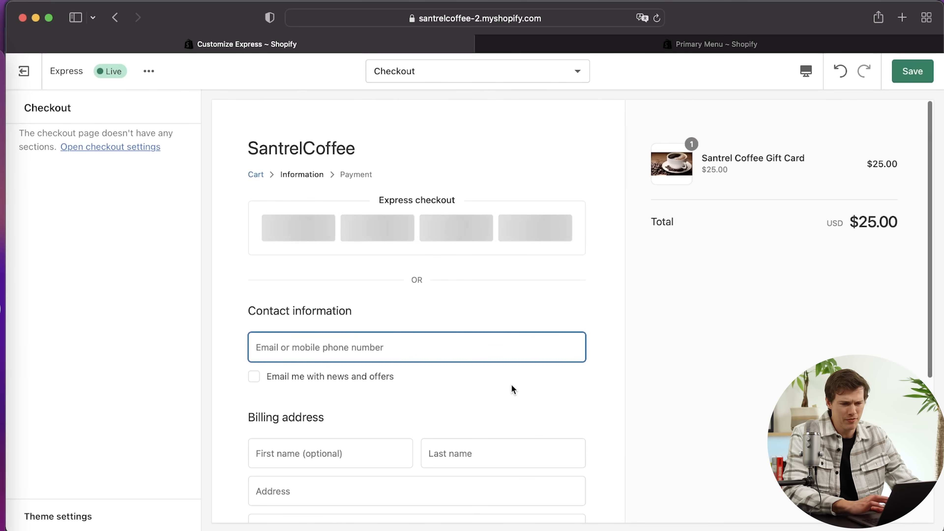
click(924, 74)
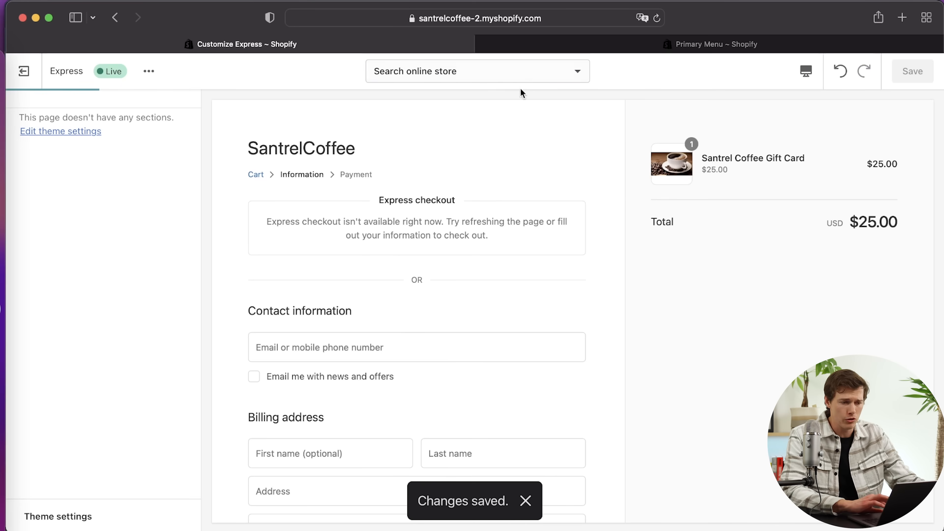
click(519, 79)
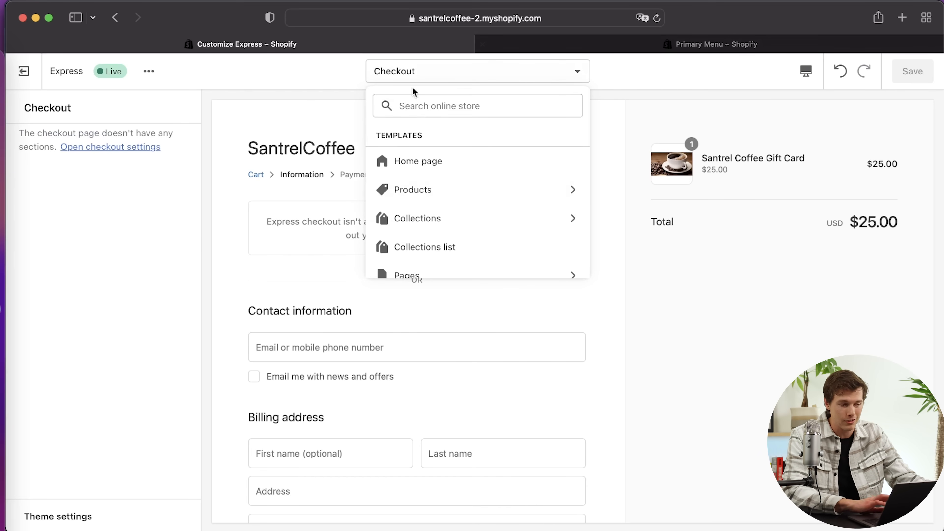
- Leave the theme editor and use Add domain on the setup guide to reach Settings > Domains
click(39, 73)
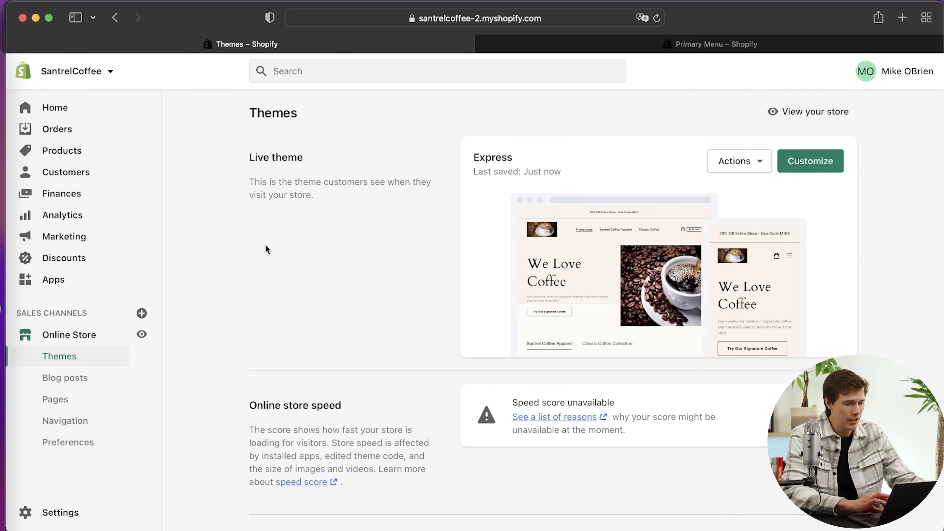
scroll(321, 269, down, 8)
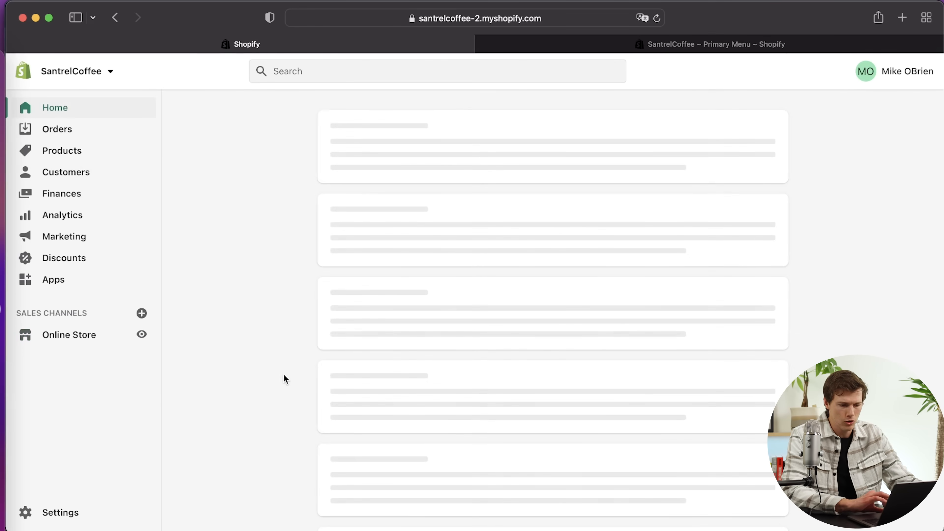
scroll(295, 389, down, 5)
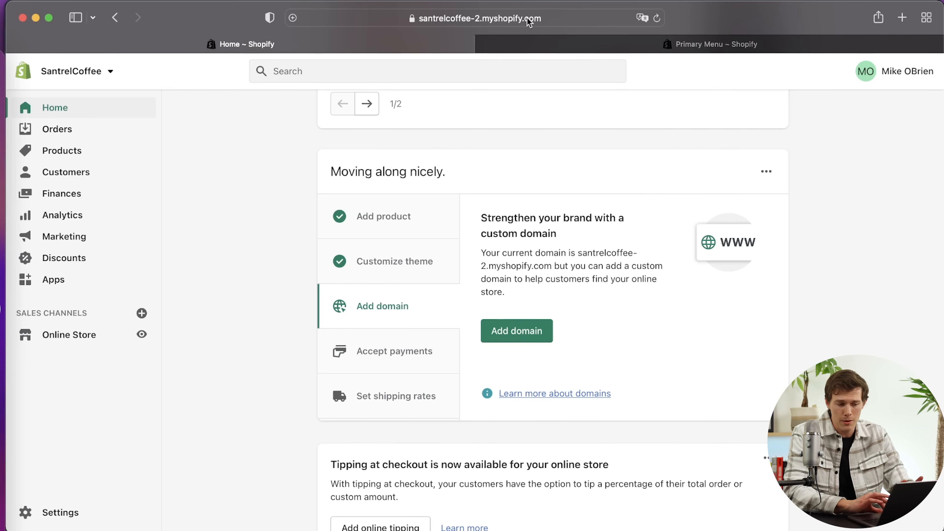
click(522, 331)
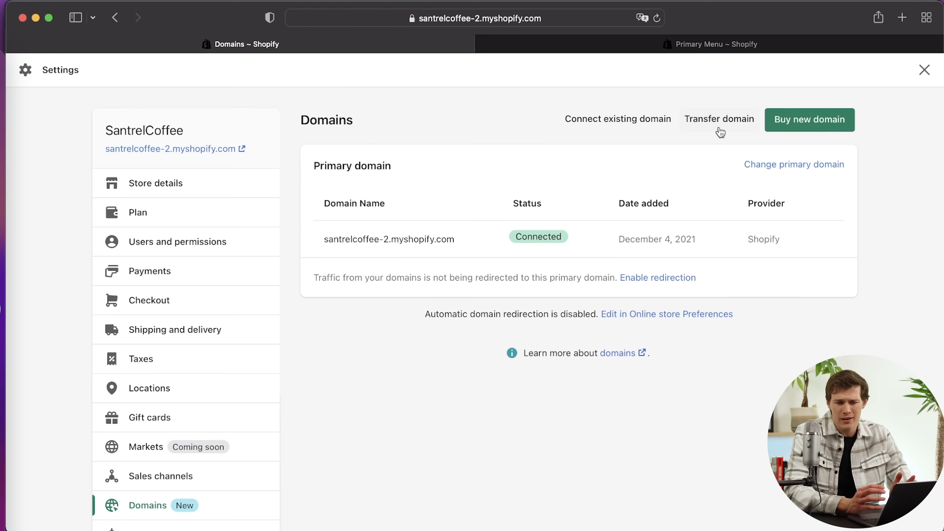
- Search Buy new domain for 'mikesgormetcoffee', replacing the initial 'santrelcoffeeshop' entry
click(802, 126)
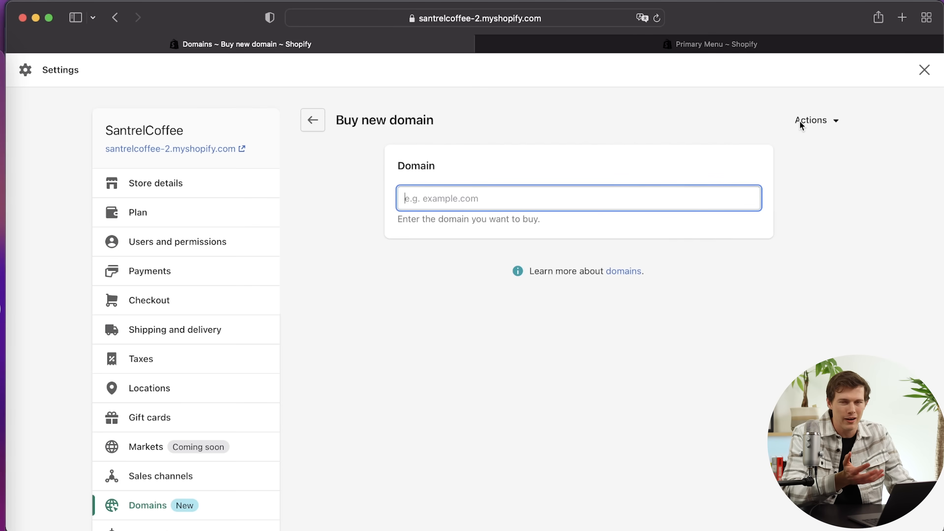
text(sa)
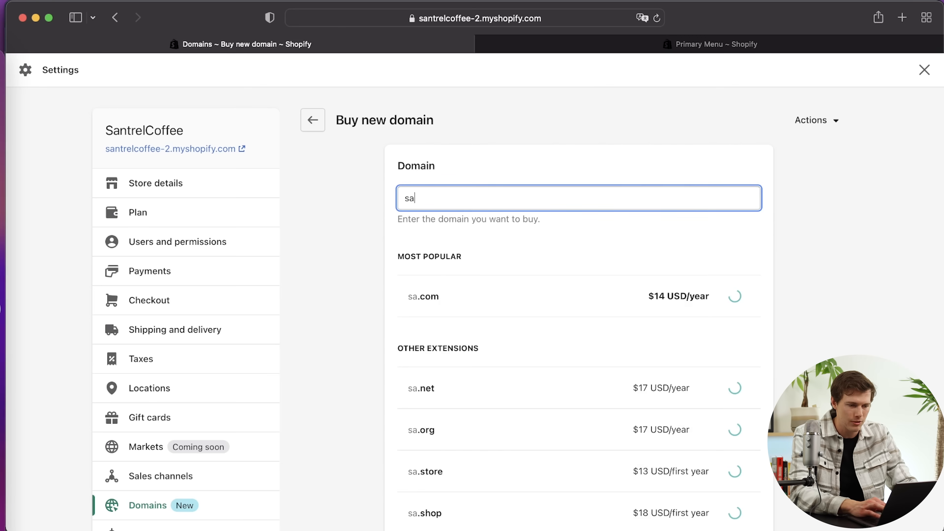
text(ntrelcoffeeshop)
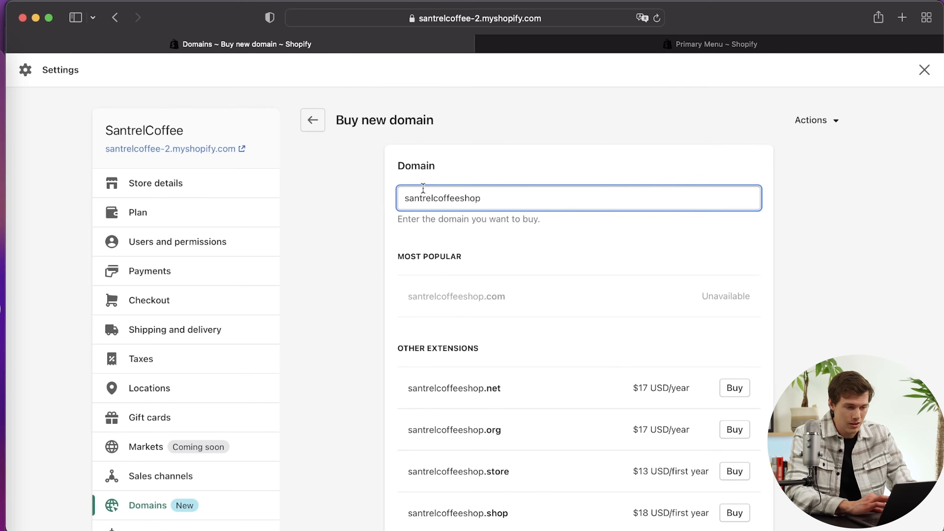
drag(434, 198, 331, 198)
text(mikes)
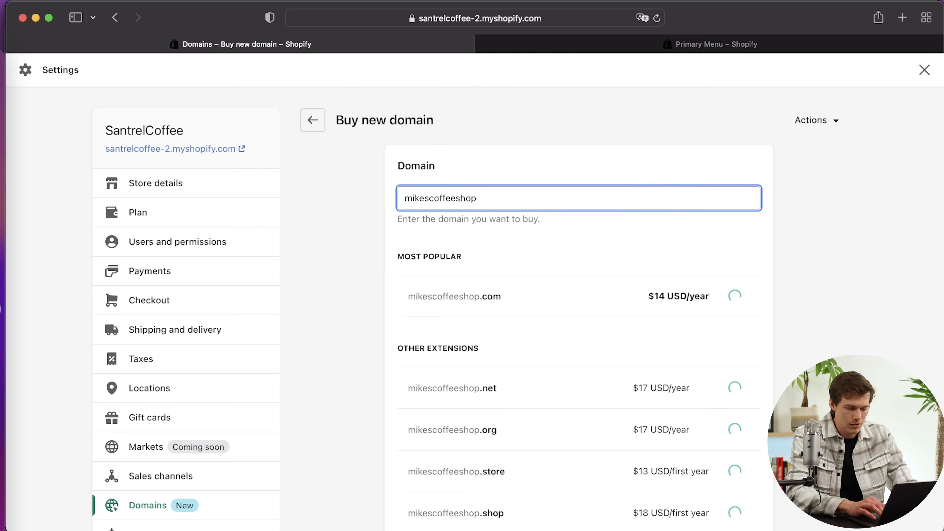
text(gormet)
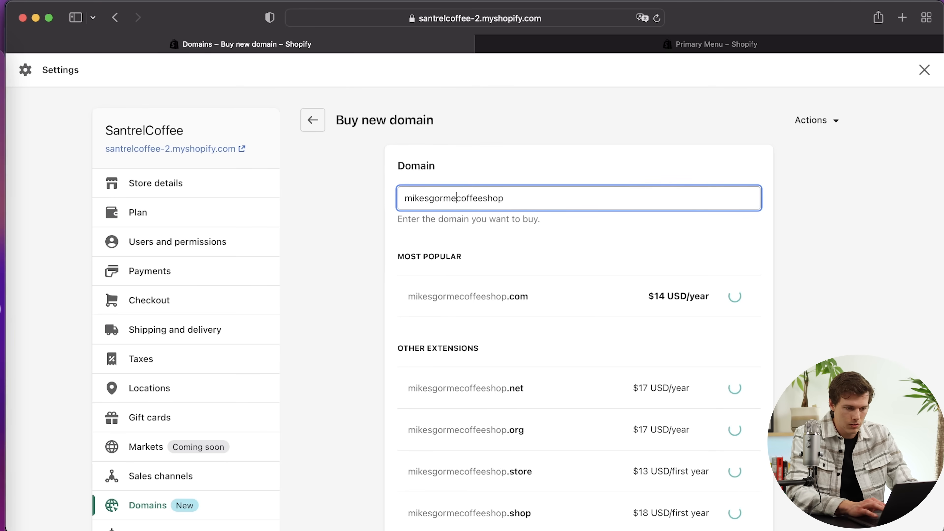
click(512, 204)
key(BackSpace)
key(BackSpace)
key(BackSpace)
key(BackSpace)
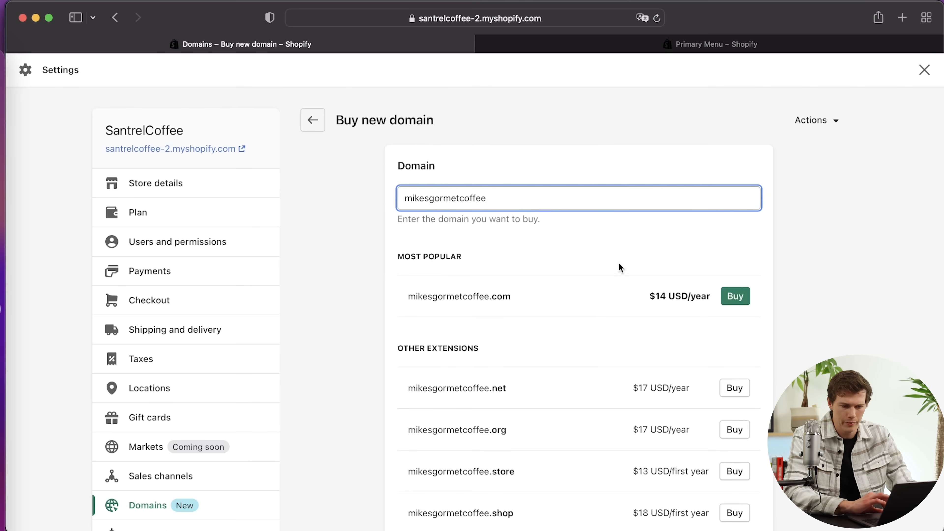
- Choose mikesgormetcoffee.com and review its $14.00 USD purchase summary with WHOIS privacy
click(741, 304)
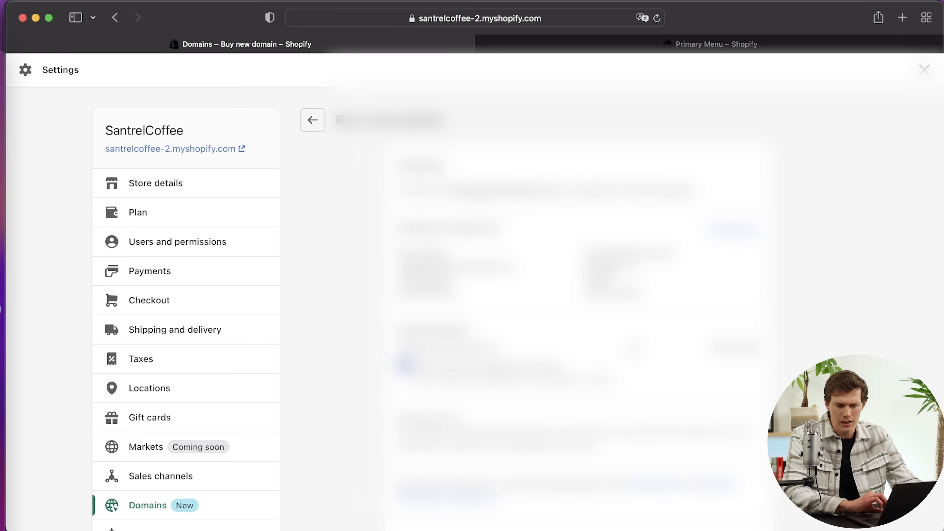
scroll(472, 297, down, 5)
scroll(472, 309, down, 1)
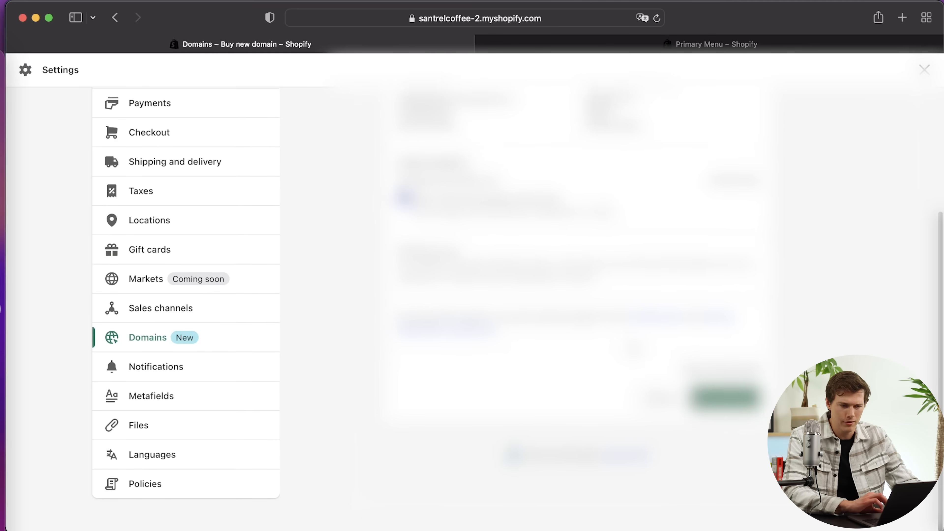
scroll(583, 331, down, 1)
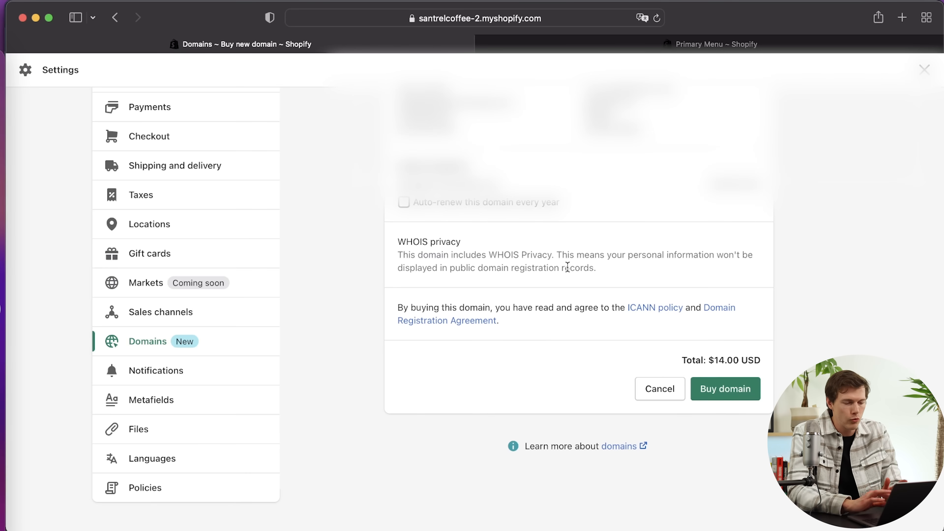
- Purchase mikesgormetcoffee.com and review its email forwarding and connected www subdomain
click(726, 391)
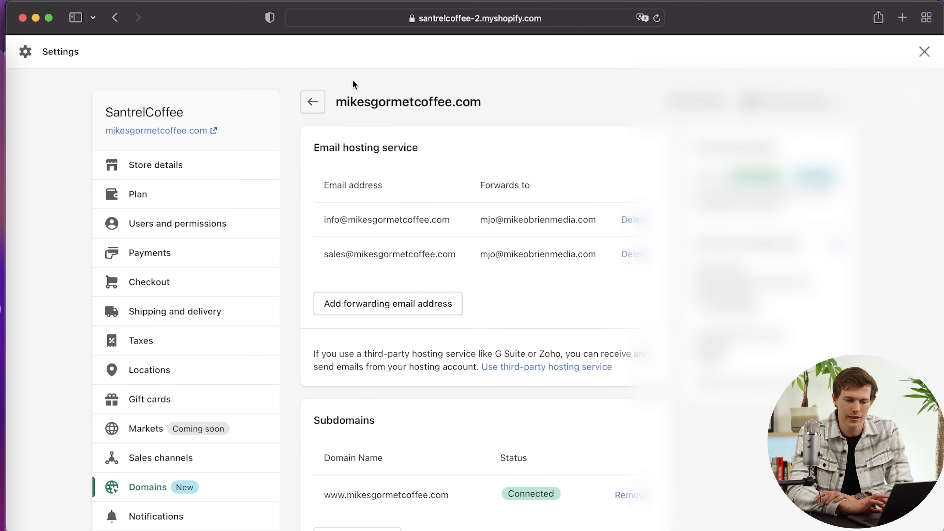
scroll(568, 261, down, 3)
scroll(567, 261, up, 3)
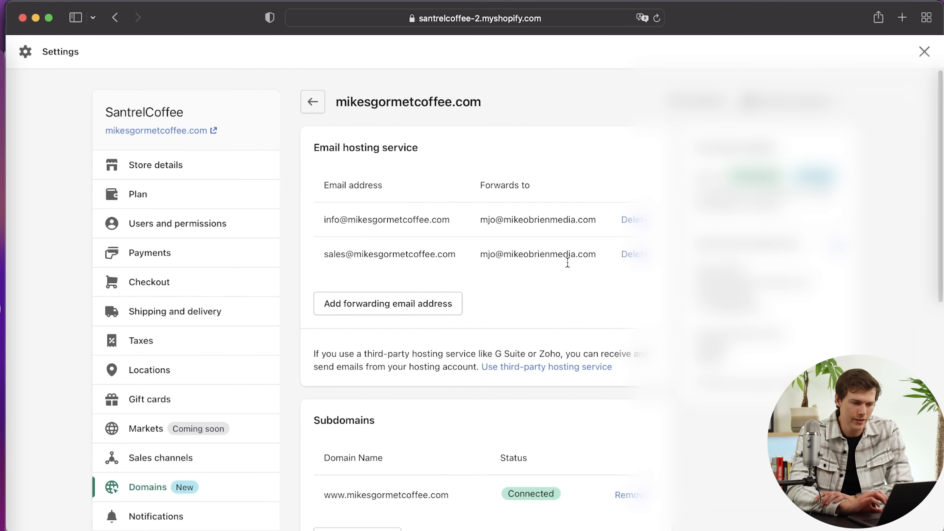
scroll(526, 289, down, 7)
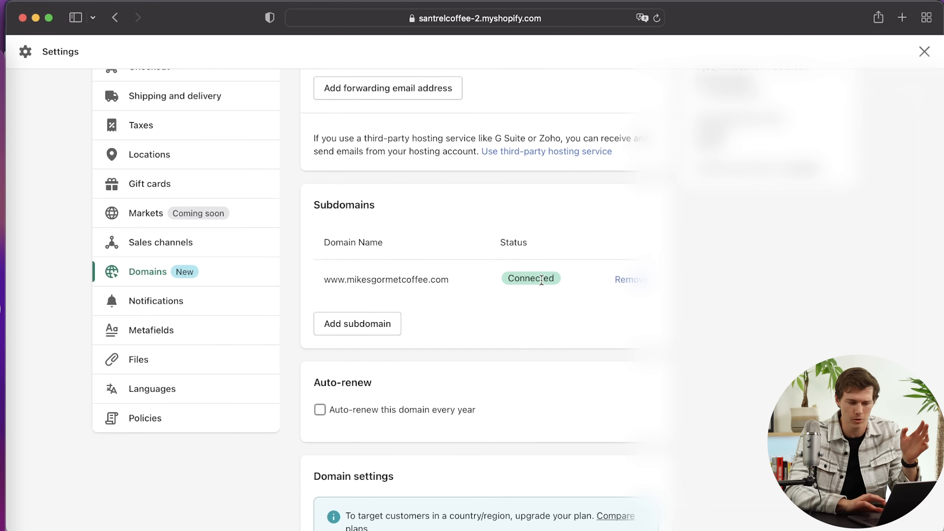
scroll(599, 421, down, 2)
scroll(598, 420, up, 4)
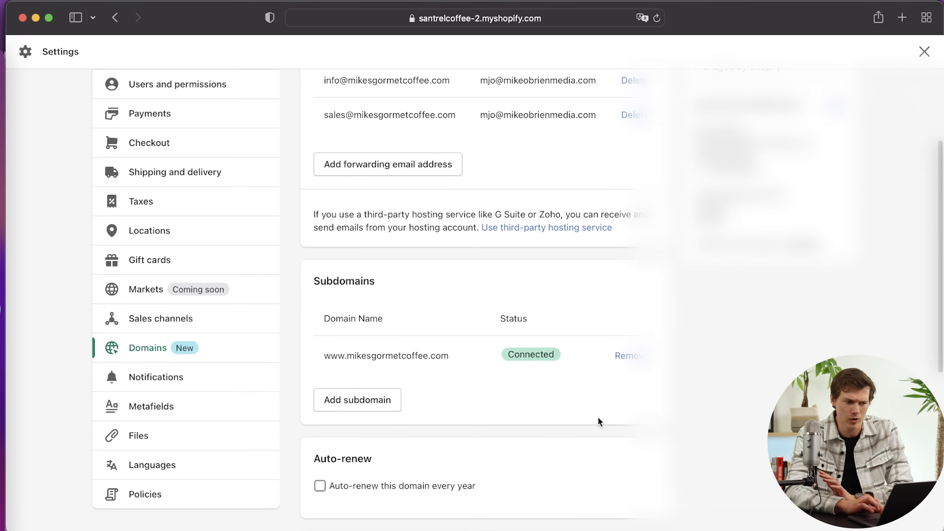
scroll(598, 422, up, 4)
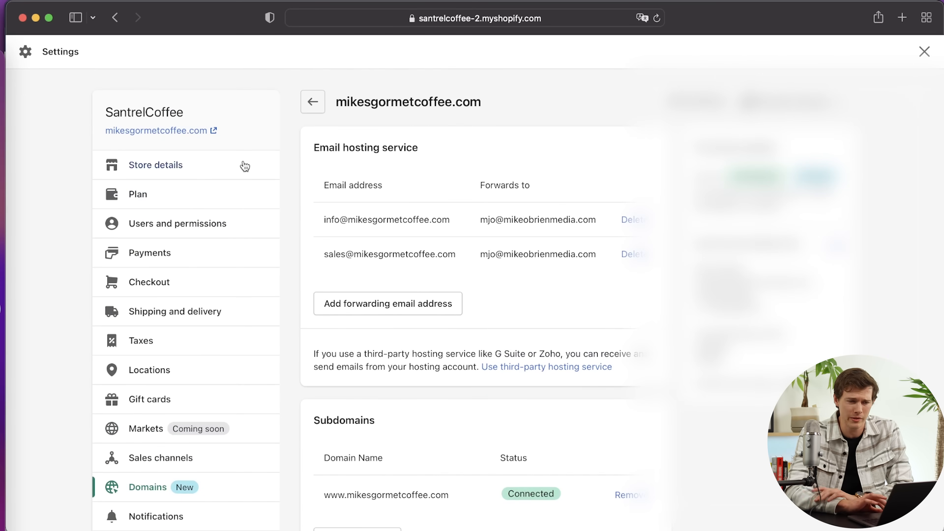
- Close Settings and open the payment settings via Set up payments on the Home page
click(924, 51)
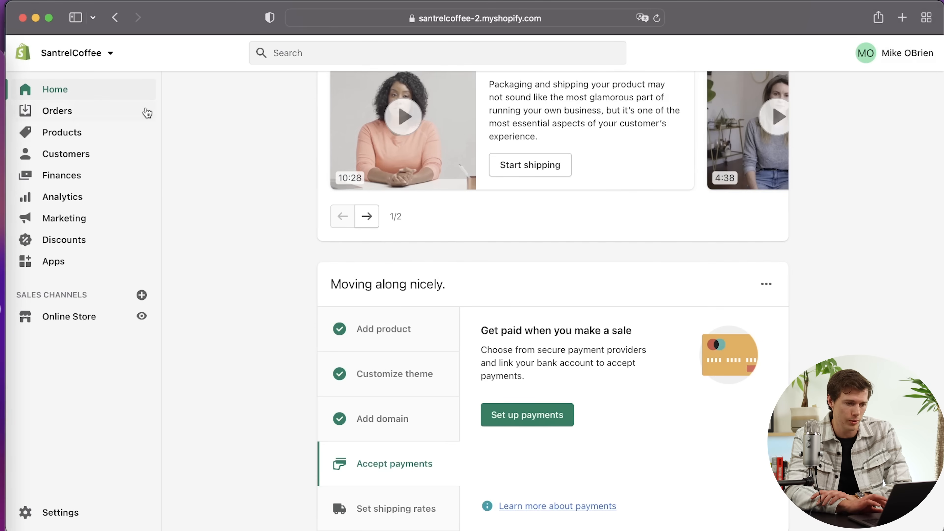
scroll(248, 342, down, 2)
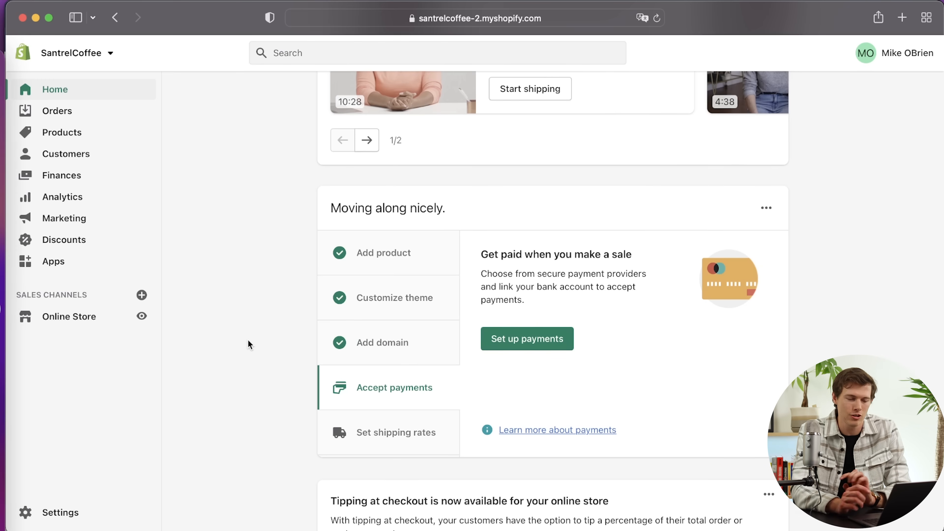
click(532, 353)
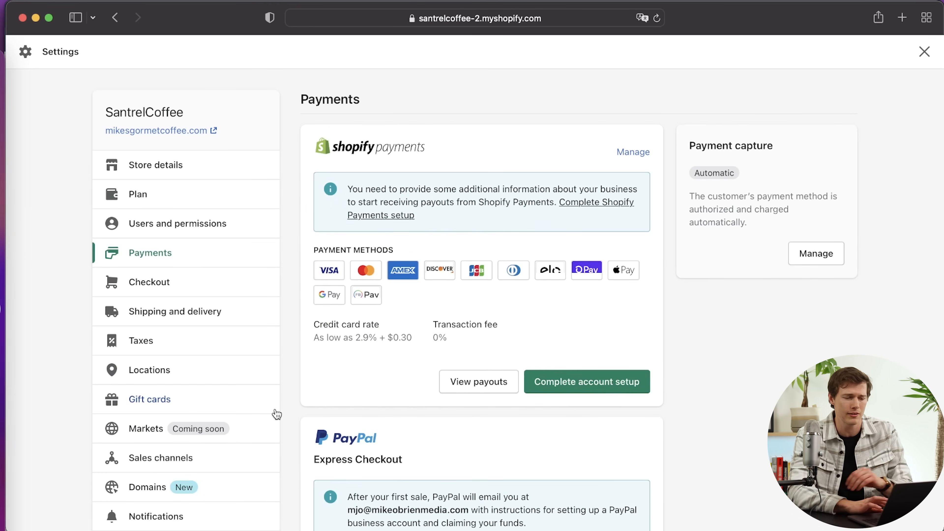
- Review the Payments settings and begin Shopify Payments' Complete account setup
scroll(610, 338, down, 2)
scroll(610, 340, up, 2)
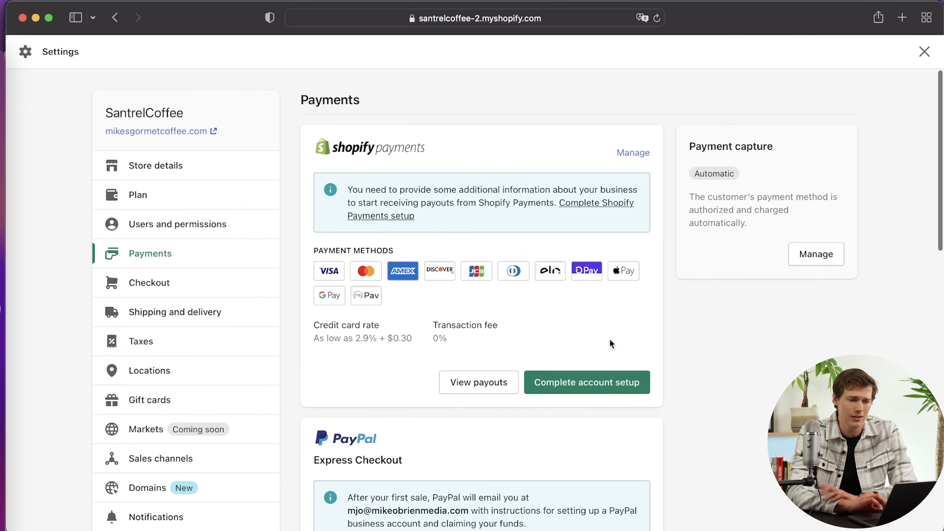
scroll(735, 374, down, 2)
scroll(735, 375, up, 2)
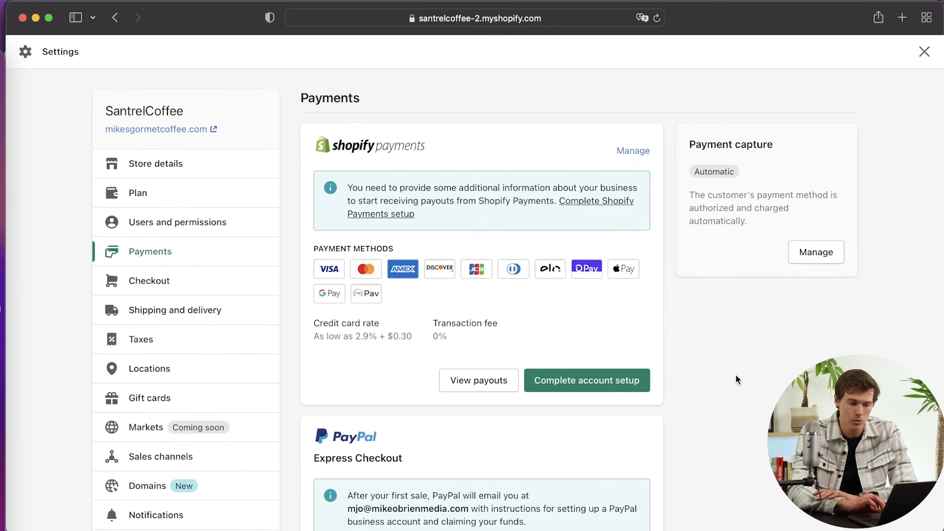
scroll(735, 375, down, 15)
scroll(736, 375, down, 2)
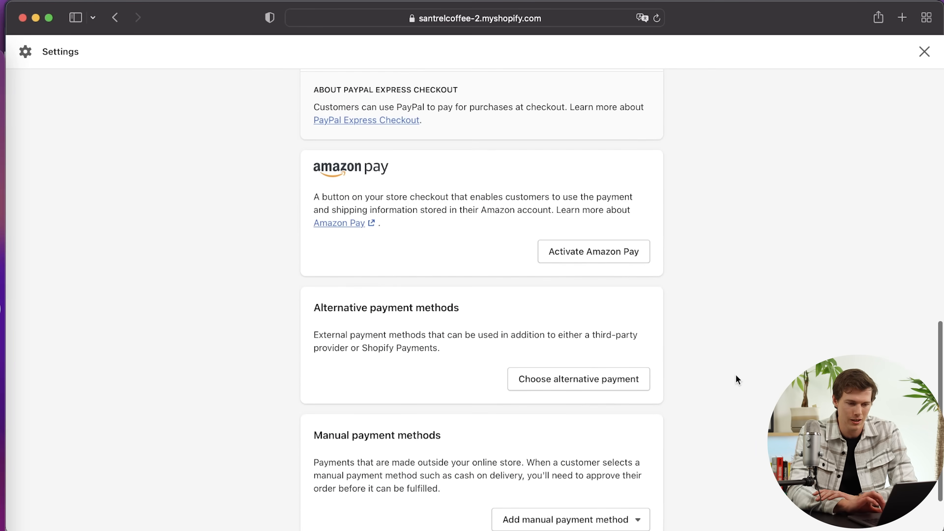
scroll(745, 313, up, 18)
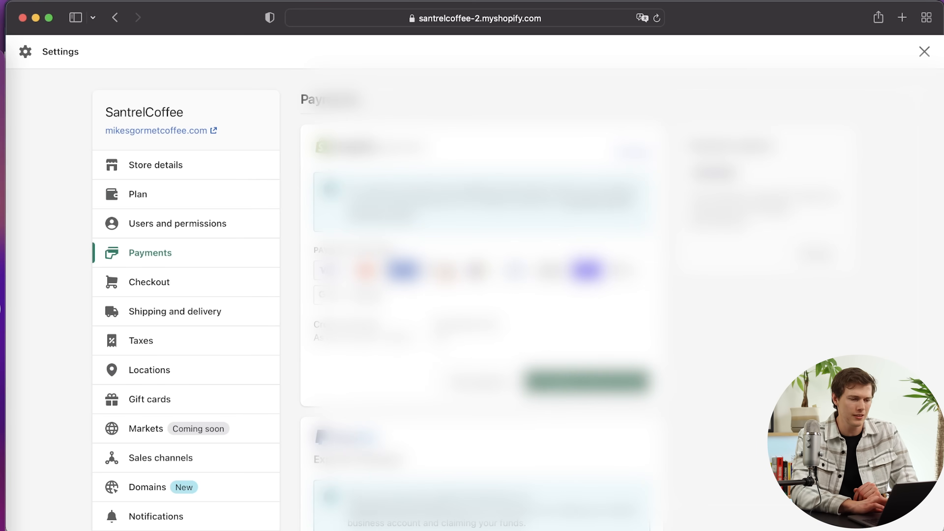
scroll(472, 298, down, 3)
scroll(472, 297, up, 3)
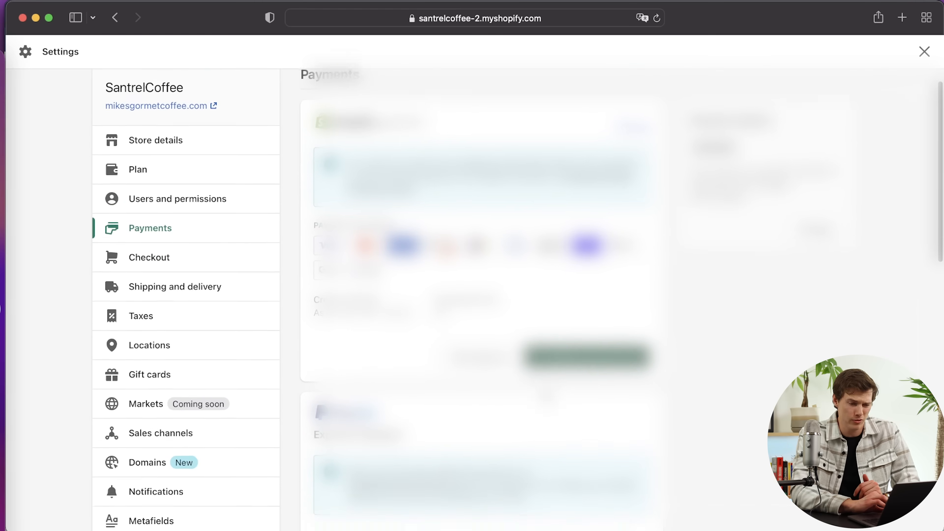
scroll(472, 298, down, 1)
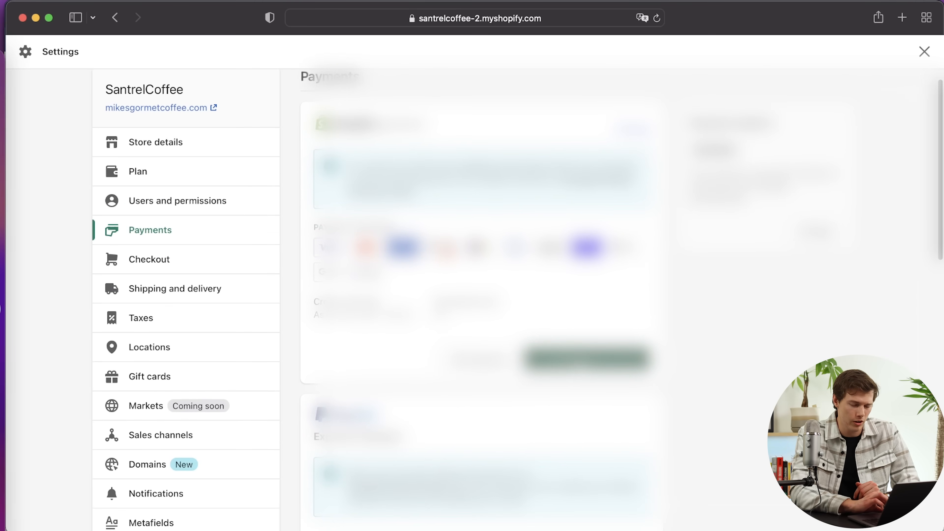
click(580, 360)
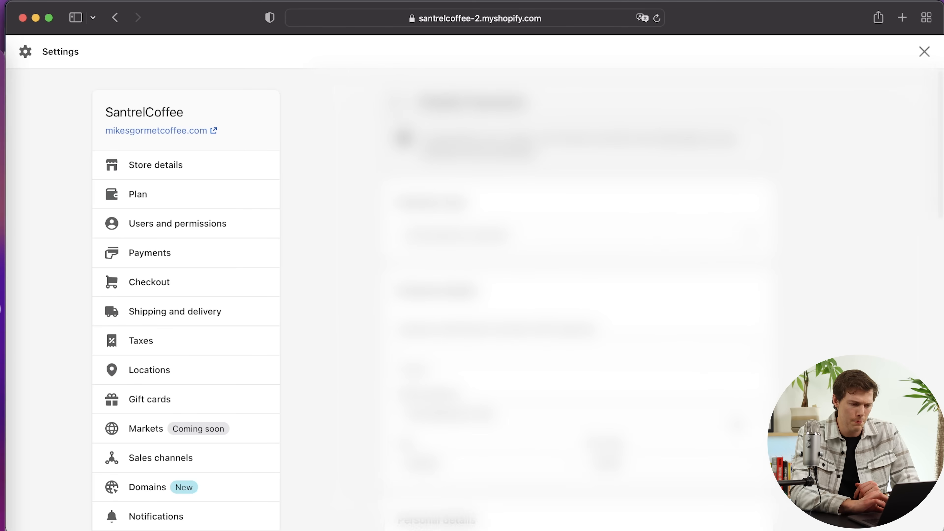
scroll(472, 298, down, 5)
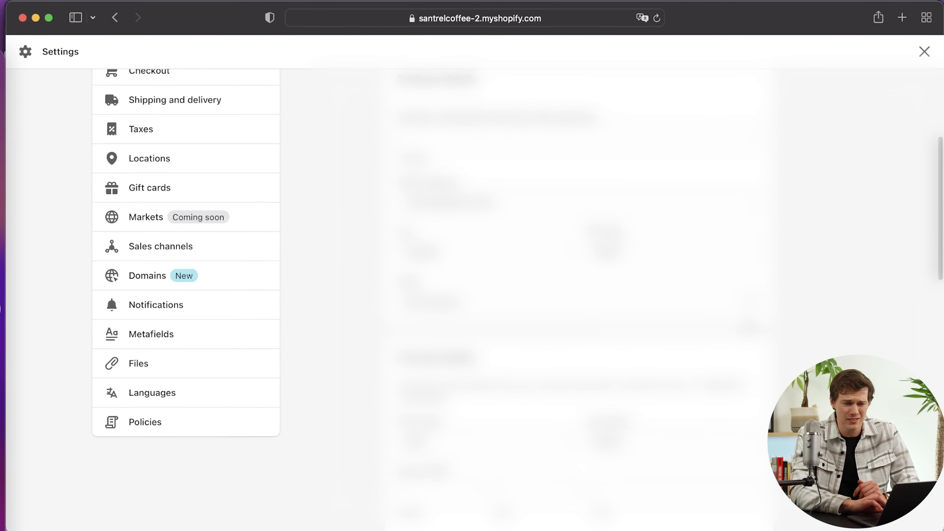
scroll(472, 298, up, 1)
scroll(472, 298, down, 2)
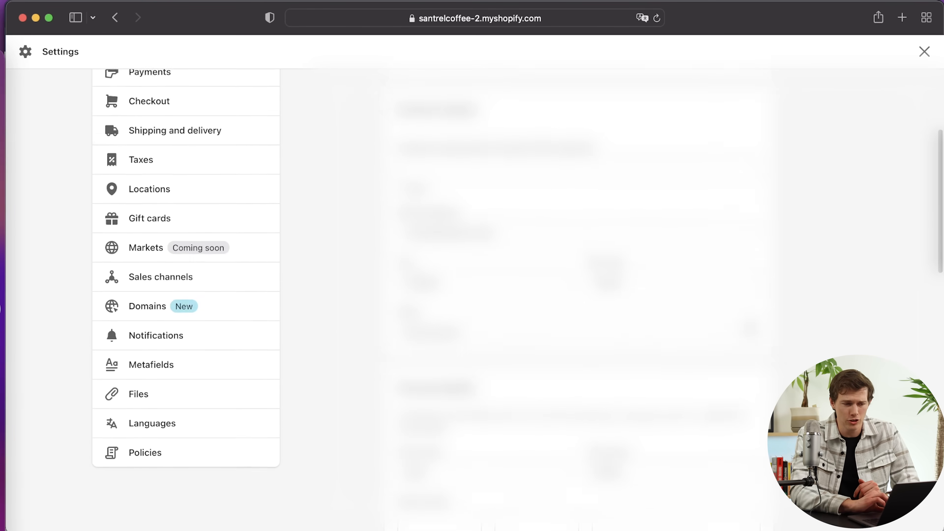
scroll(472, 297, up, 6)
click(654, 243)
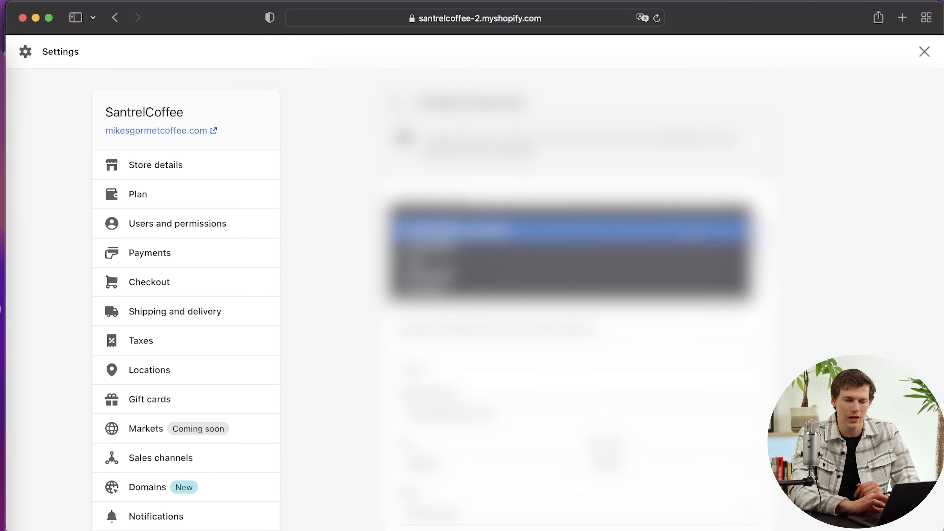
click(799, 255)
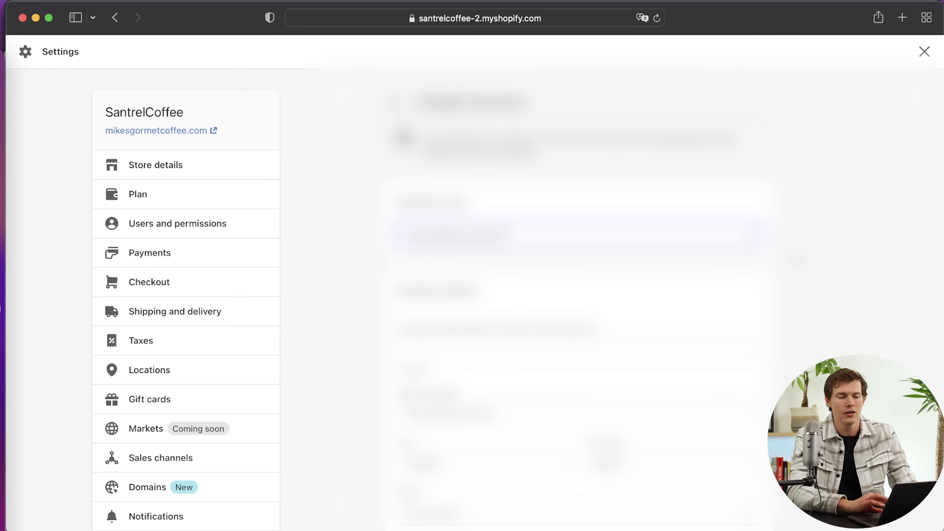
scroll(472, 297, down, 5)
scroll(472, 297, down, 1)
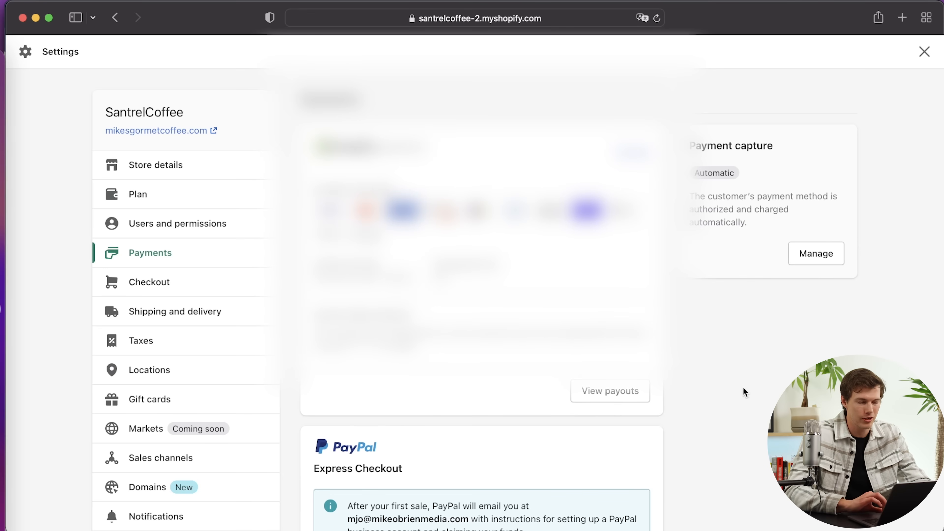
- Close Settings and scroll the admin home to the 'Moving along nicely' setup card
scroll(743, 386, down, 5)
scroll(743, 387, up, 5)
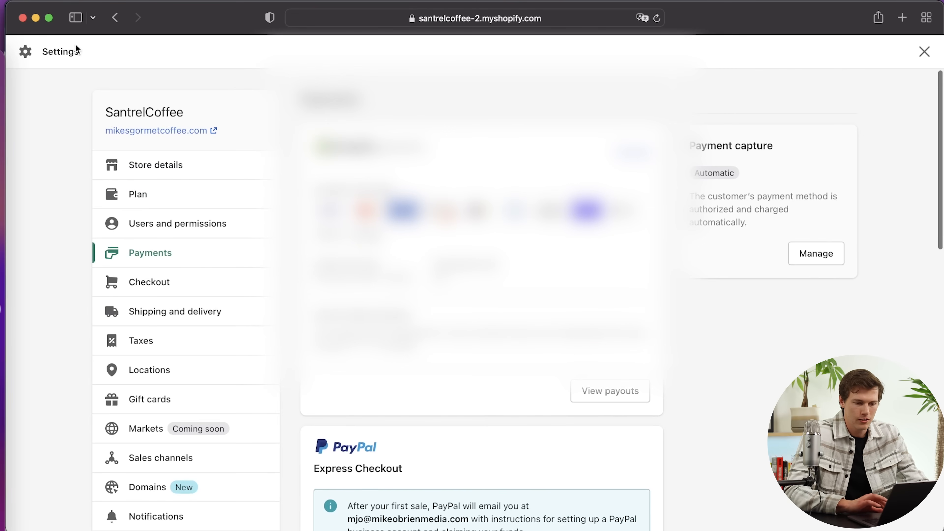
click(925, 52)
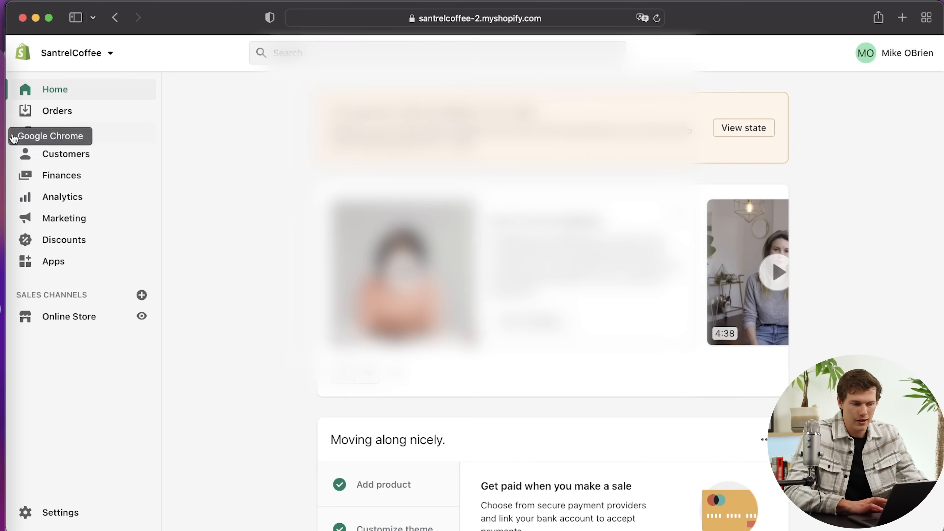
scroll(217, 272, down, 4)
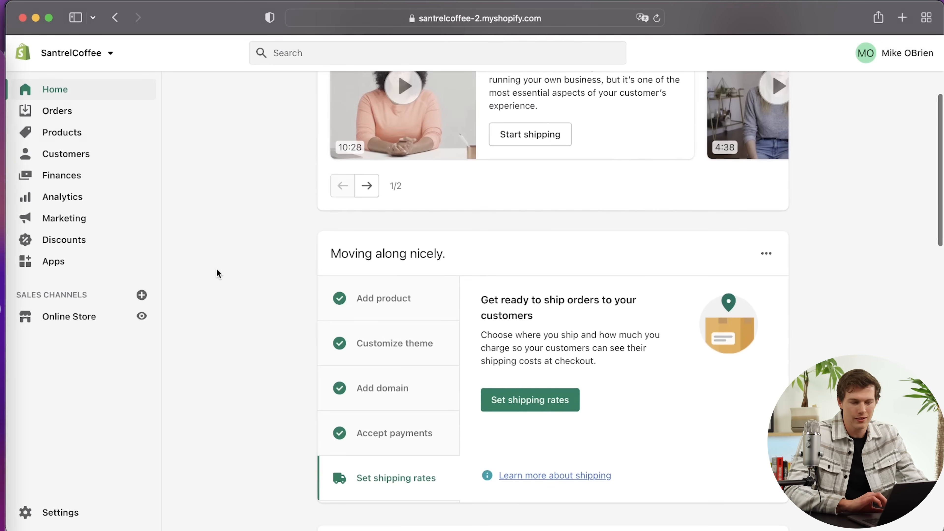
scroll(217, 271, down, 3)
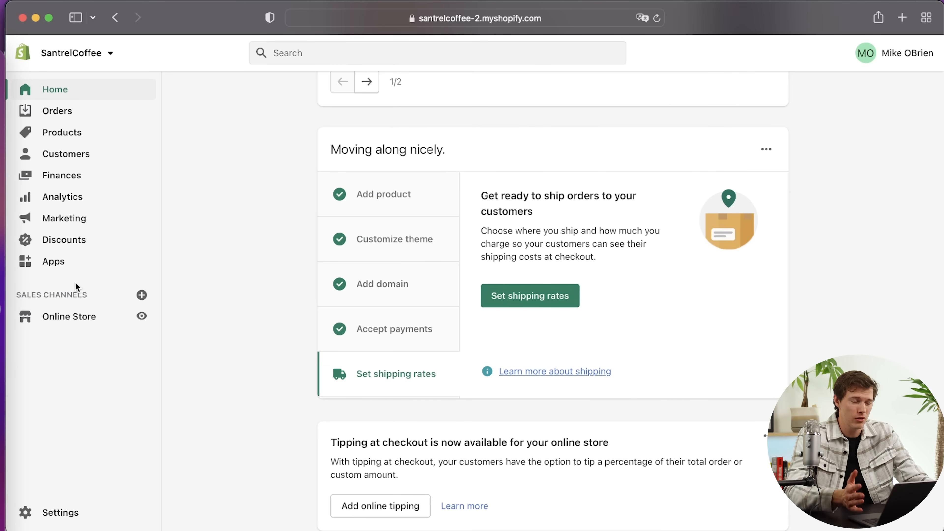
- Open Shipping and delivery via 'Set shipping rates' and review Domestic and Rest of the World rates
click(542, 297)
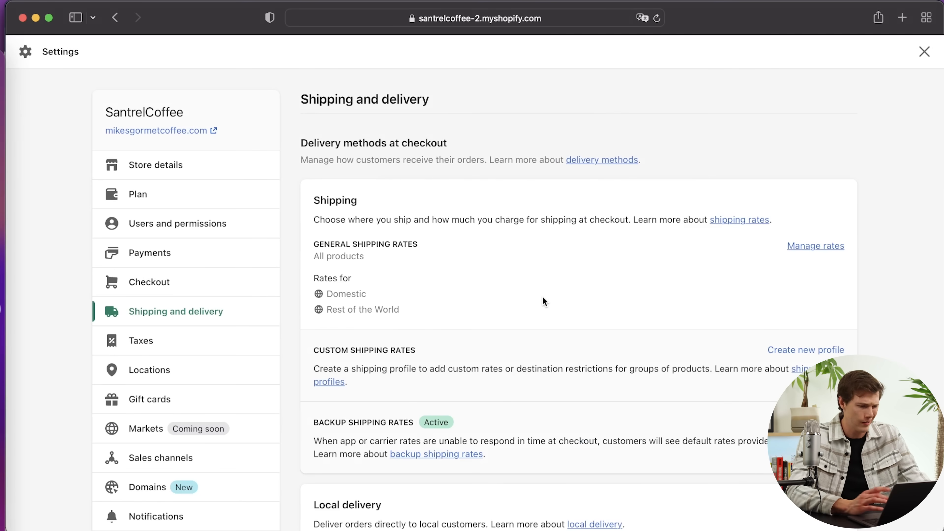
scroll(542, 297, down, 12)
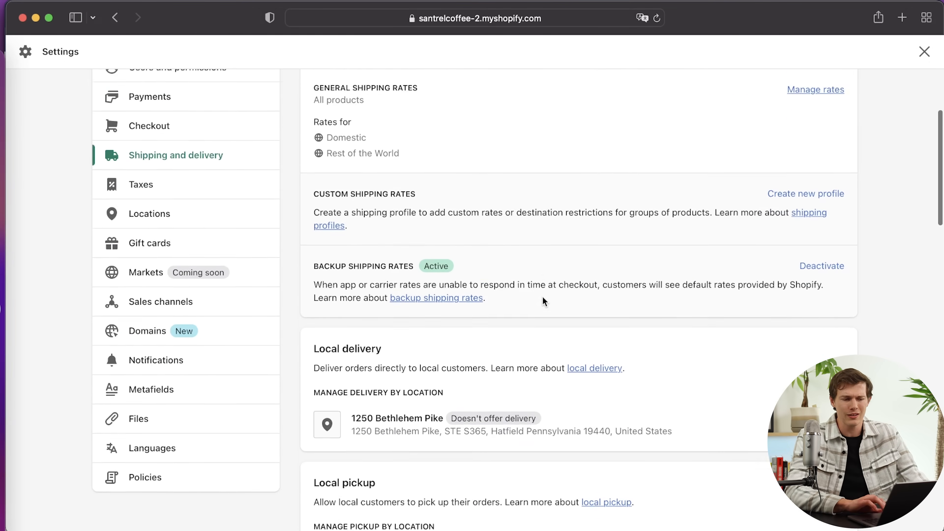
scroll(542, 297, down, 10)
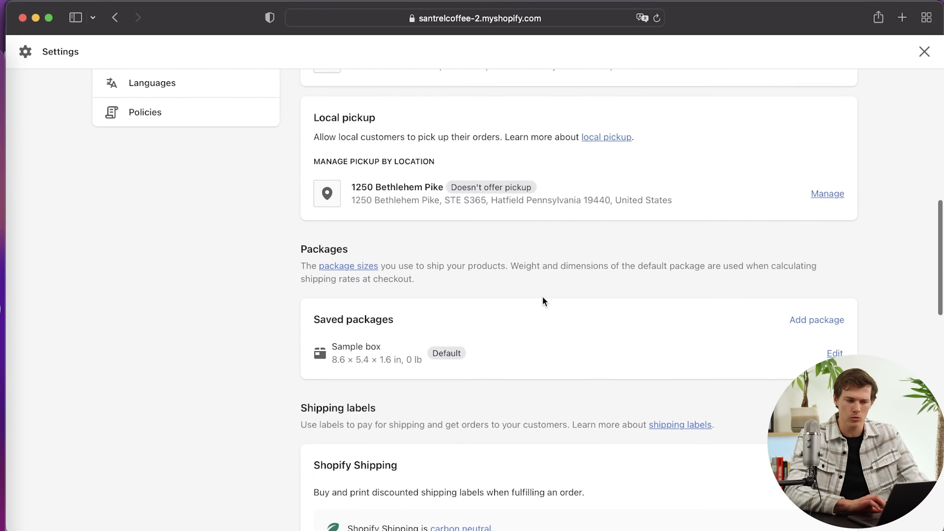
scroll(543, 297, down, 4)
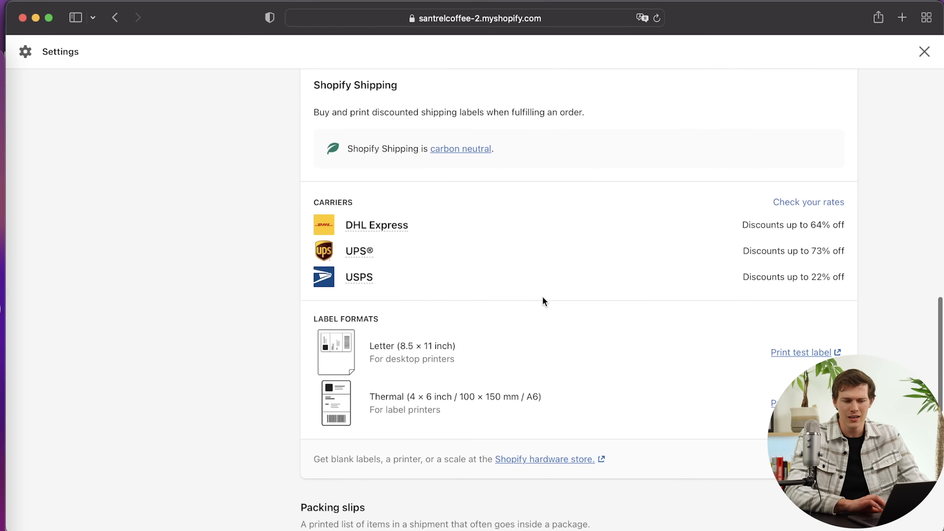
scroll(543, 297, down, 2)
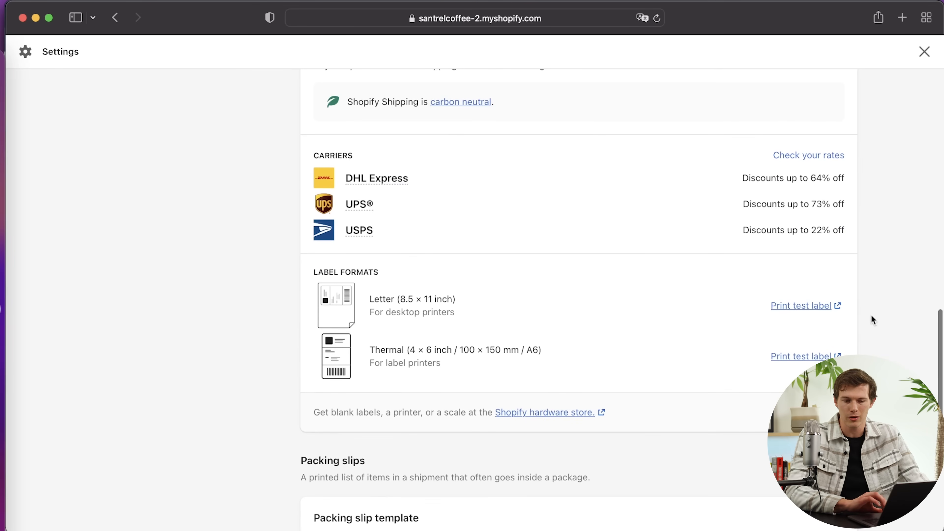
scroll(872, 316, up, 4)
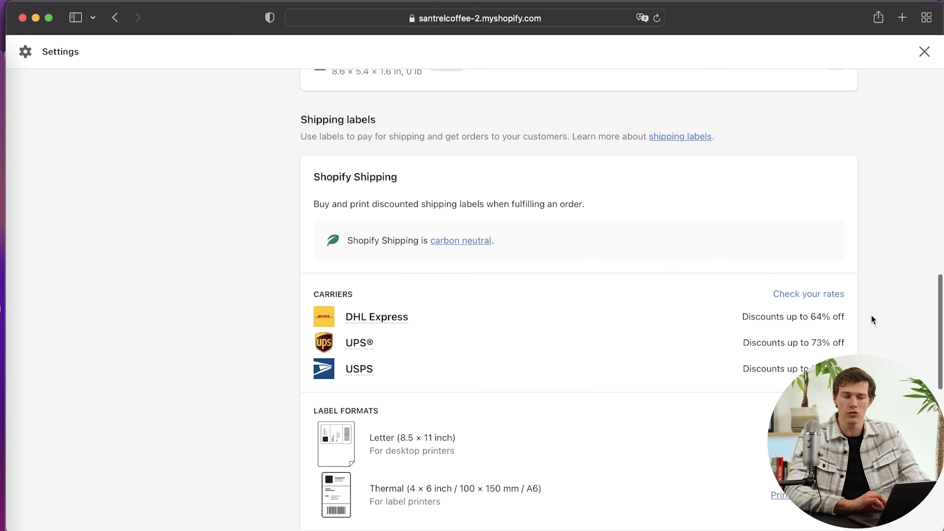
scroll(871, 316, down, 3)
scroll(871, 316, up, 1)
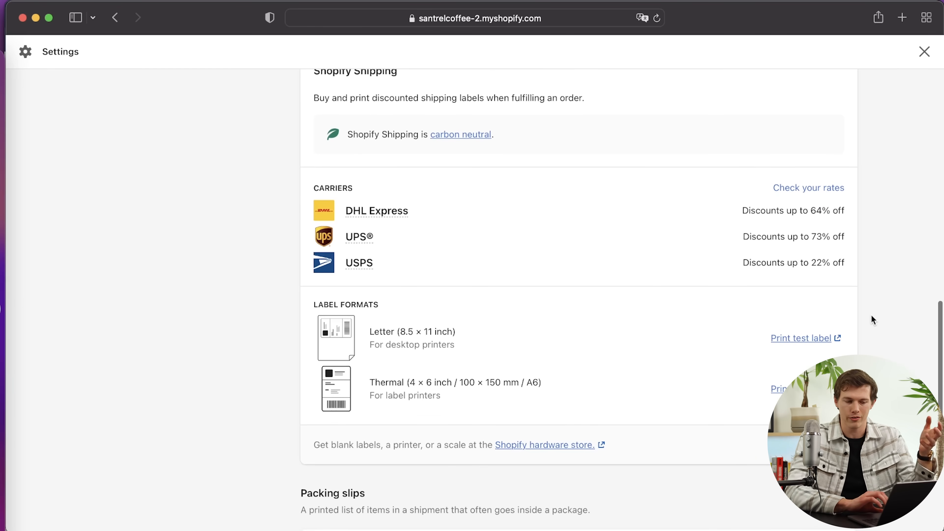
mouse_move(368, 271)
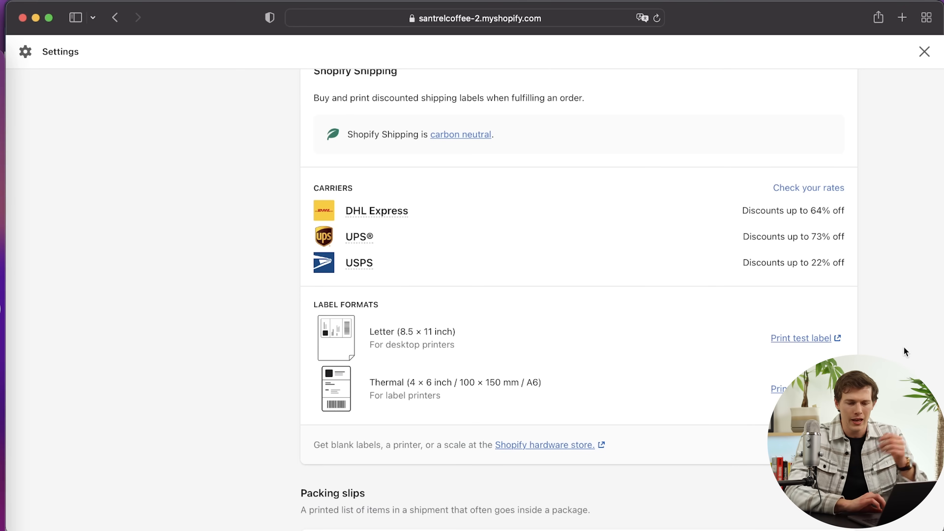
scroll(904, 349, up, 1)
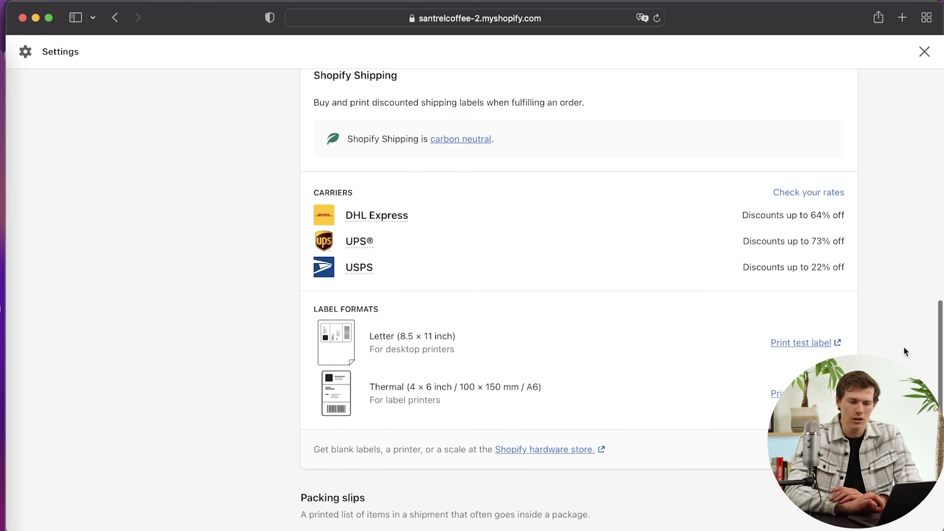
scroll(904, 348, up, 2)
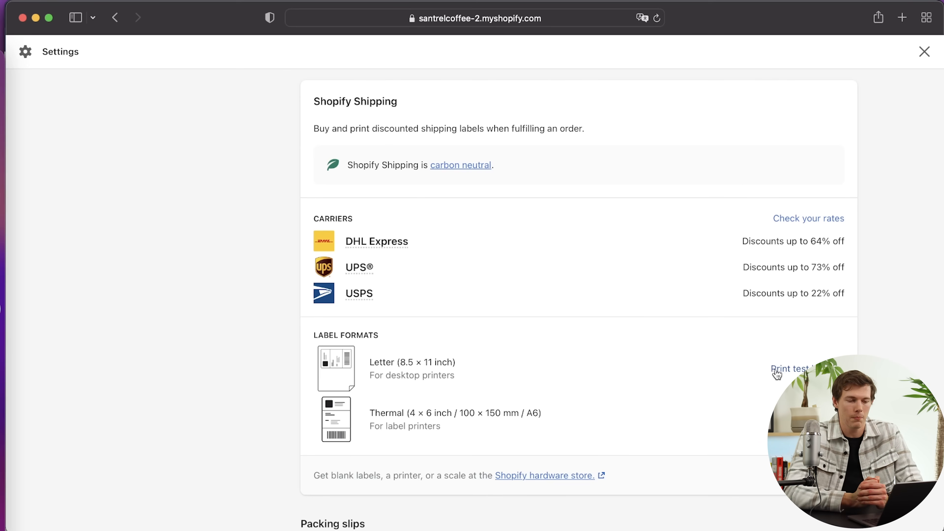
scroll(777, 374, down, 5)
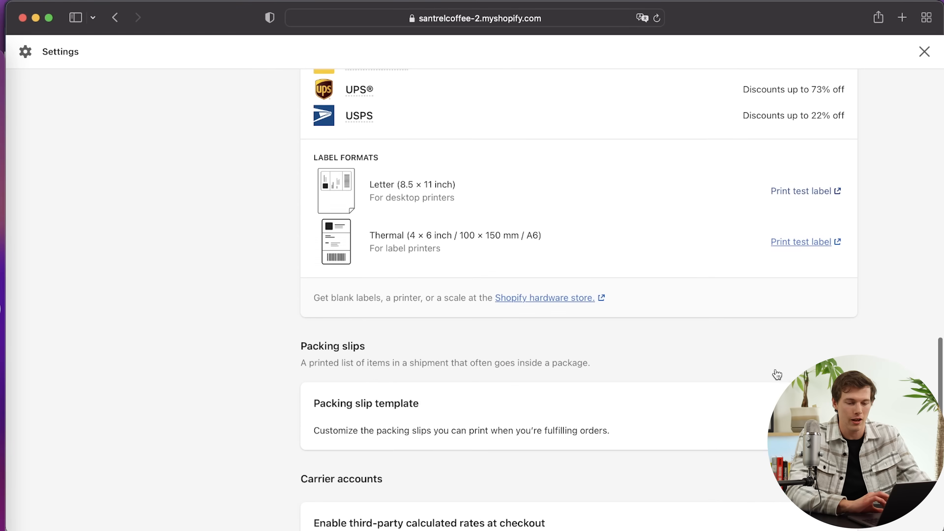
scroll(777, 373, down, 8)
scroll(337, 308, down, 2)
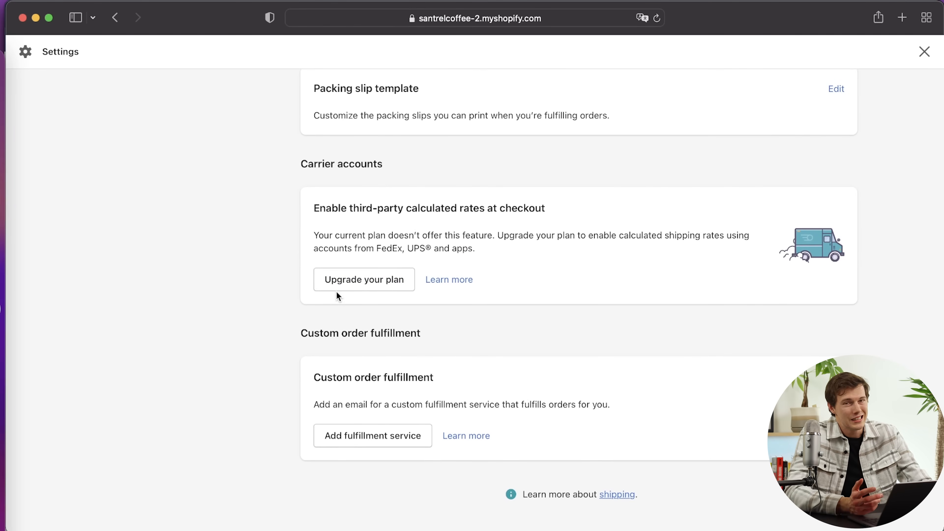
scroll(586, 277, up, 2)
scroll(585, 276, up, 15)
scroll(585, 279, up, 9)
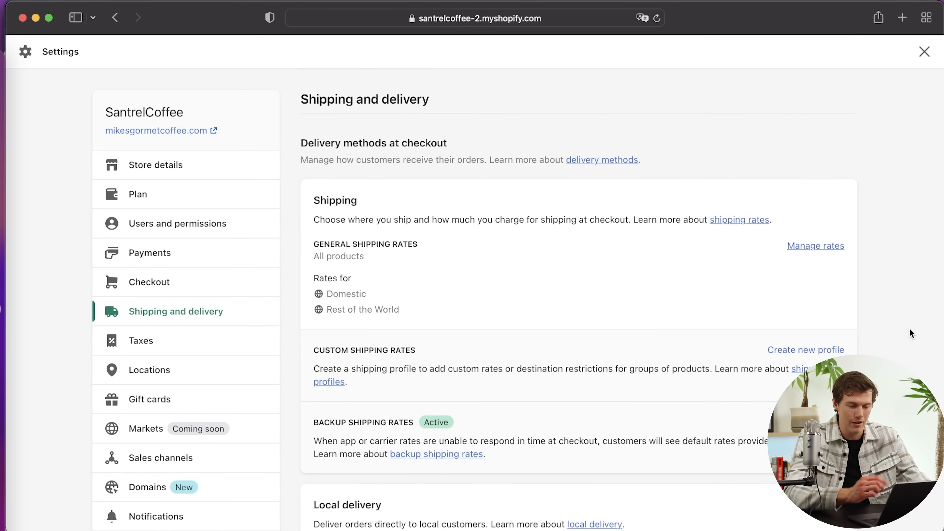
- Scroll through the General profile's domestic and worldwide rates, then exit Settings to the admin home
click(820, 247)
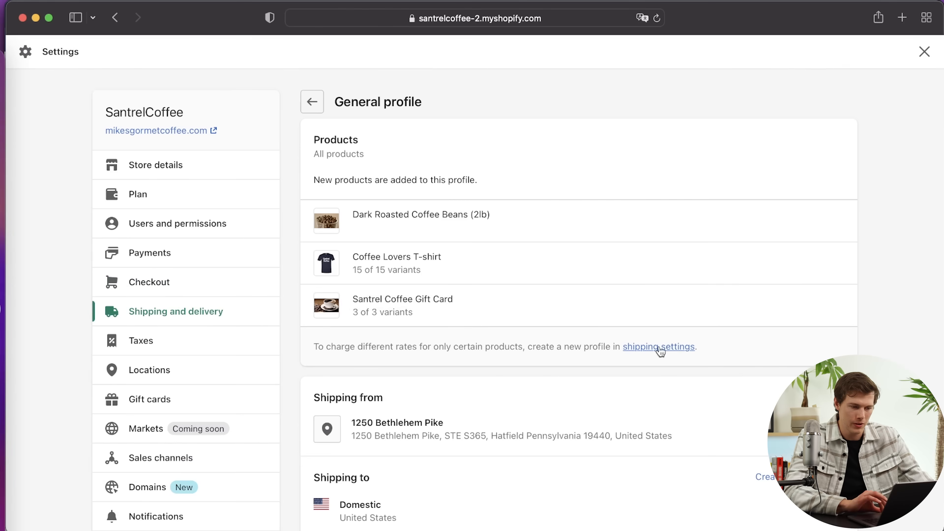
scroll(726, 366, down, 10)
scroll(726, 367, up, 2)
scroll(726, 366, down, 5)
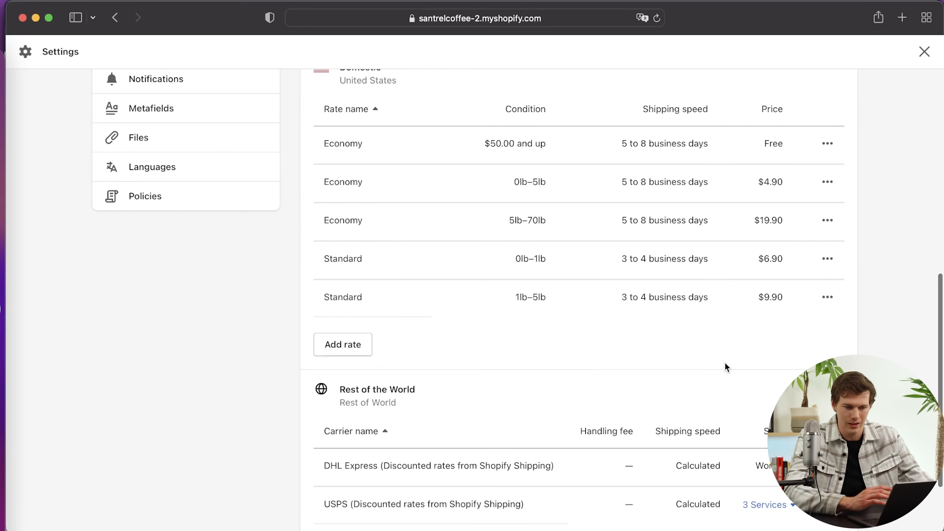
scroll(727, 367, down, 5)
scroll(727, 366, up, 5)
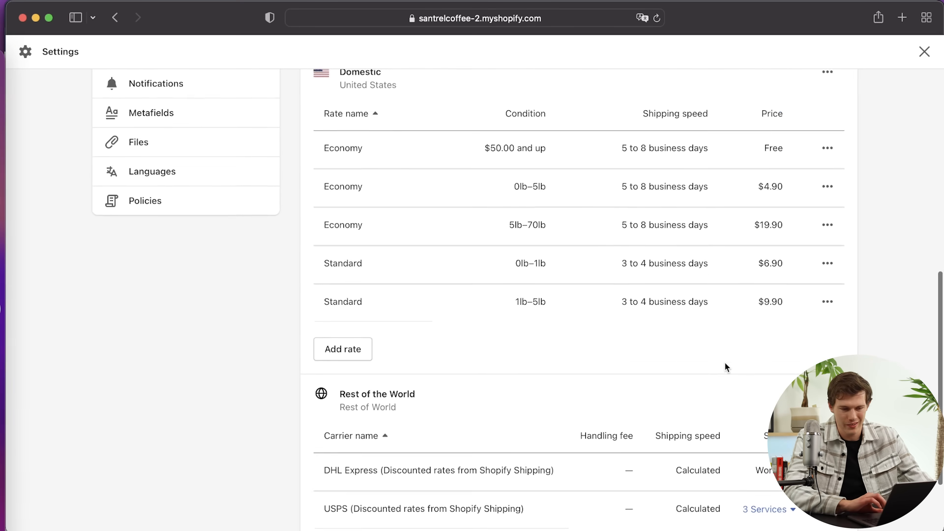
scroll(725, 364, up, 3)
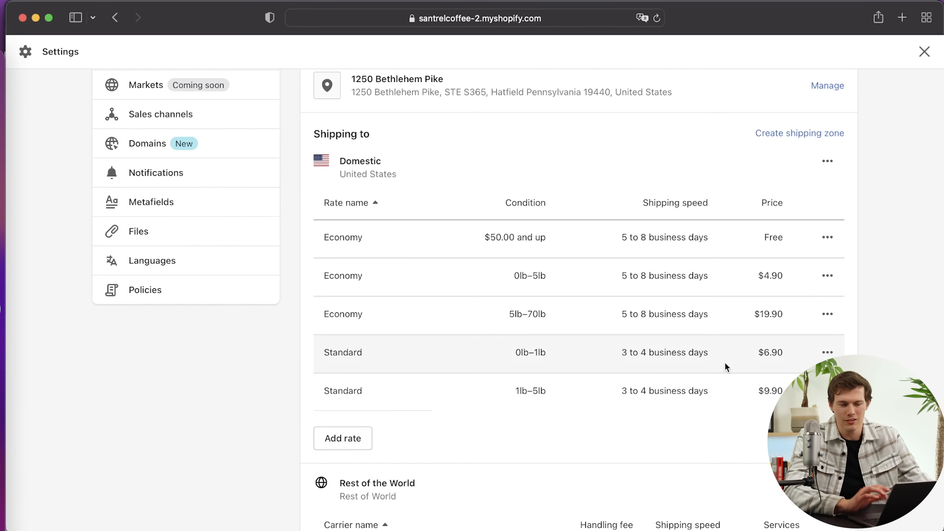
scroll(351, 233, up, 10)
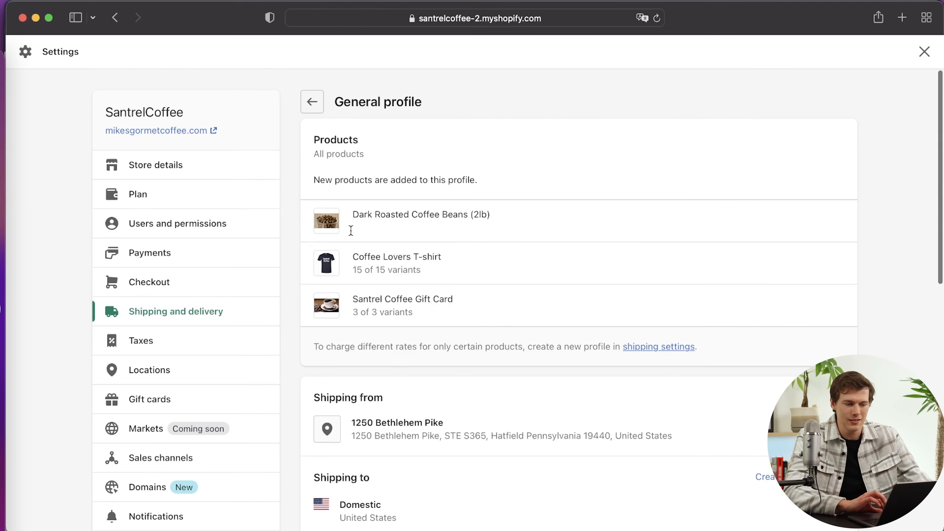
click(181, 311)
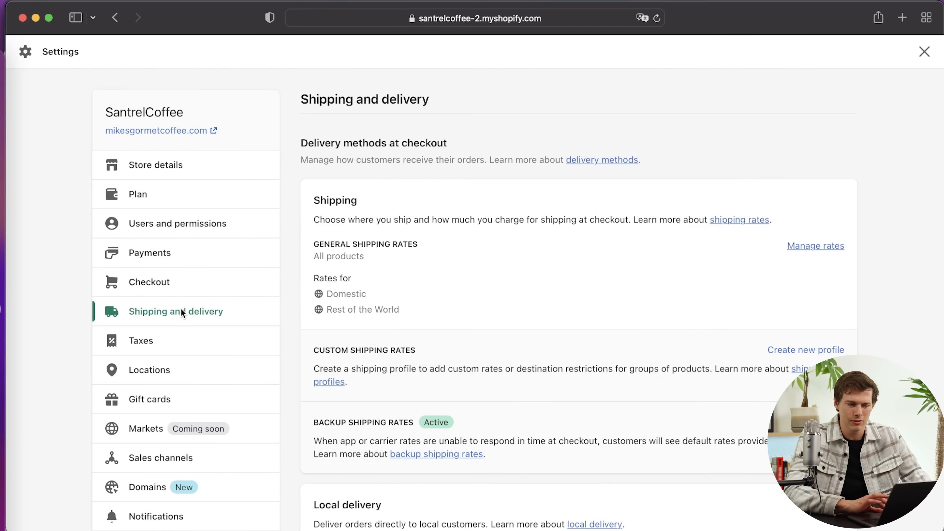
click(925, 51)
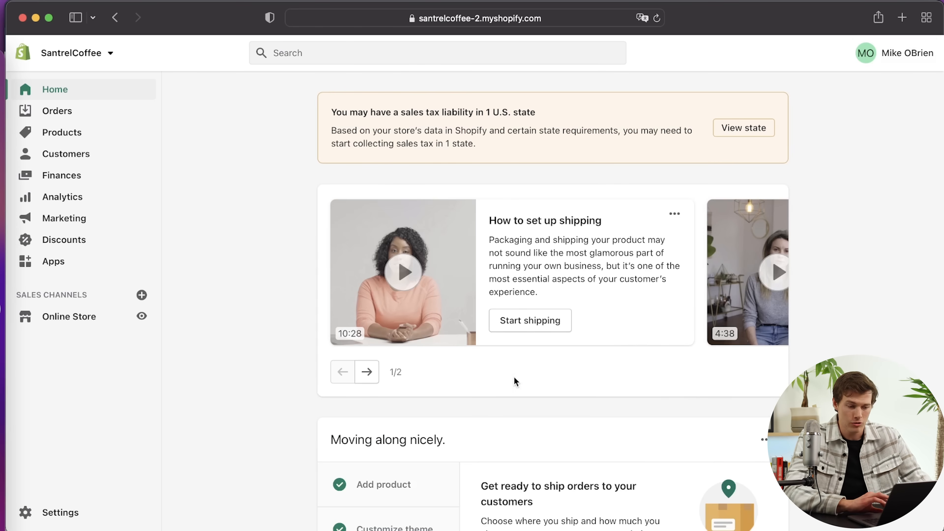
- Glance at the Products list of three active products, then return to the empty Orders page
scroll(482, 409, down, 6)
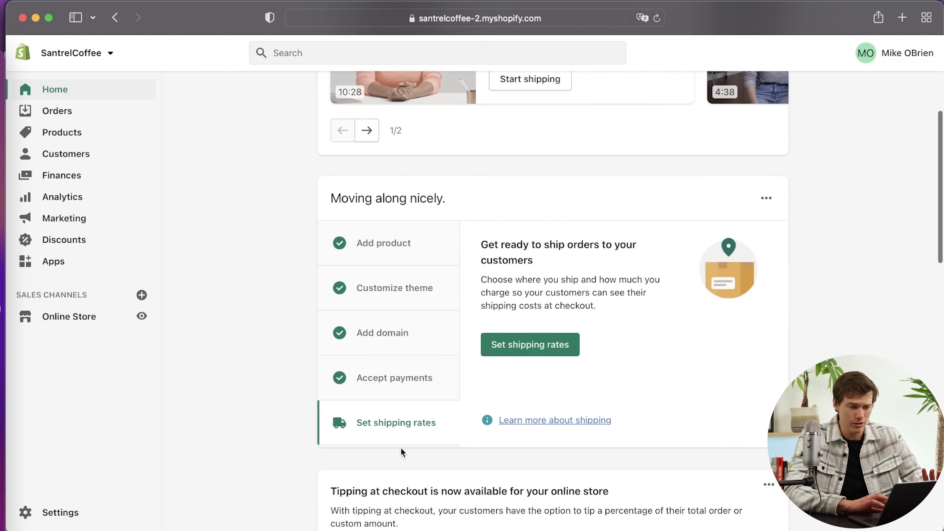
scroll(269, 434, up, 4)
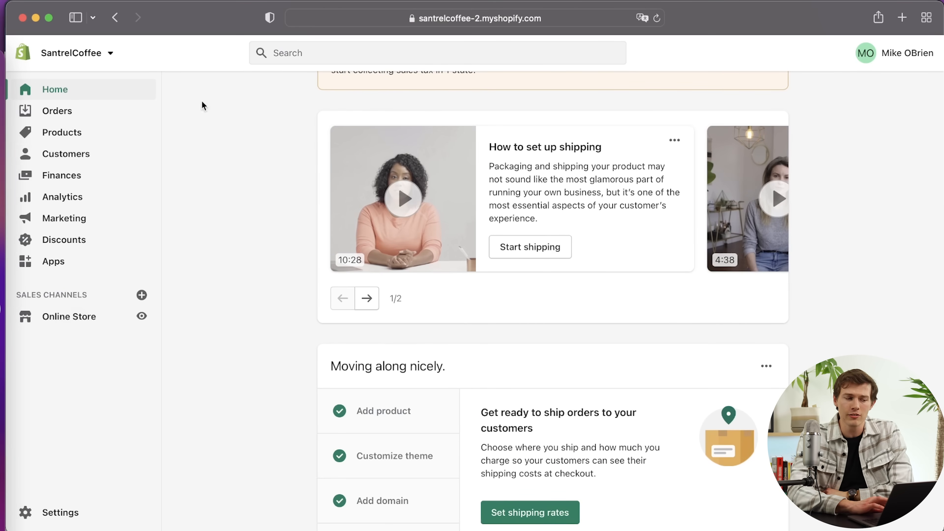
click(103, 114)
click(92, 201)
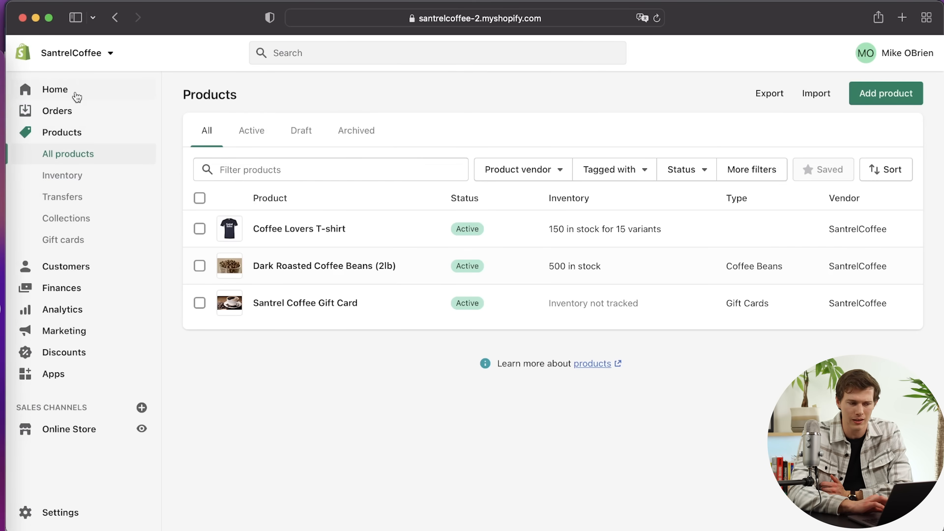
click(76, 114)
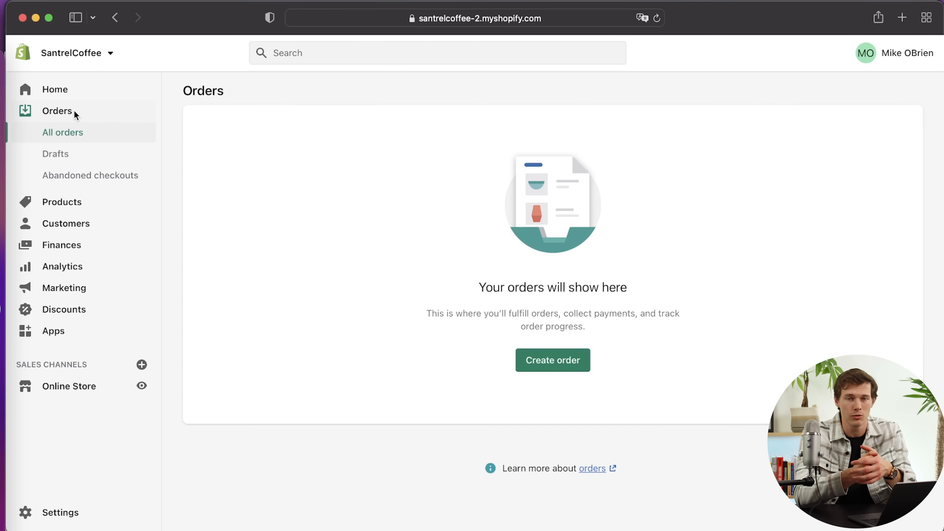
- Check the empty Abandoned checkouts list, then go to the empty Customers page
click(92, 176)
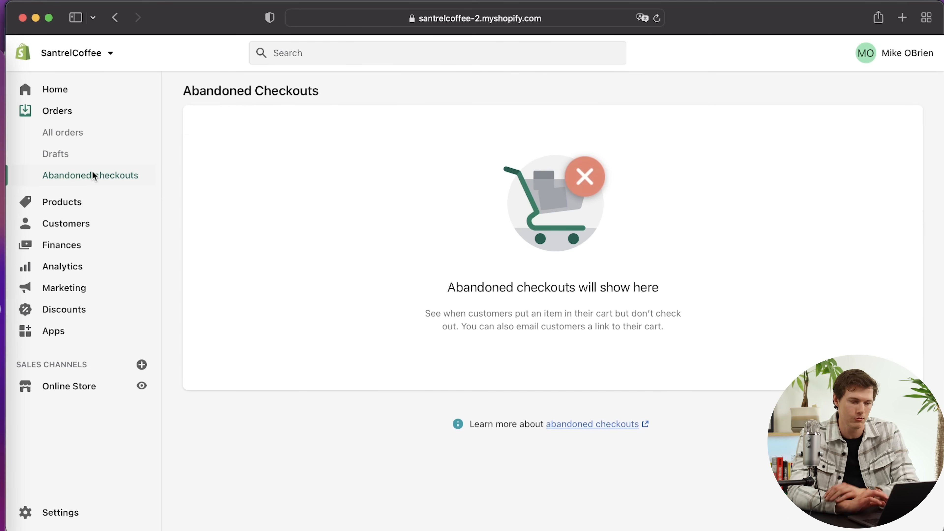
click(75, 224)
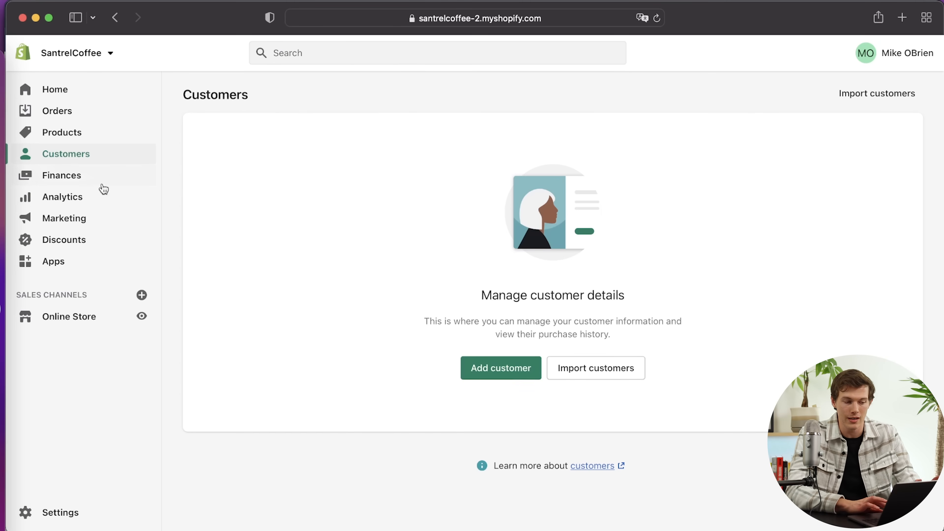
- Pass through Finances, scroll the Analytics Overview dashboard, then go to the Marketing overview
click(83, 179)
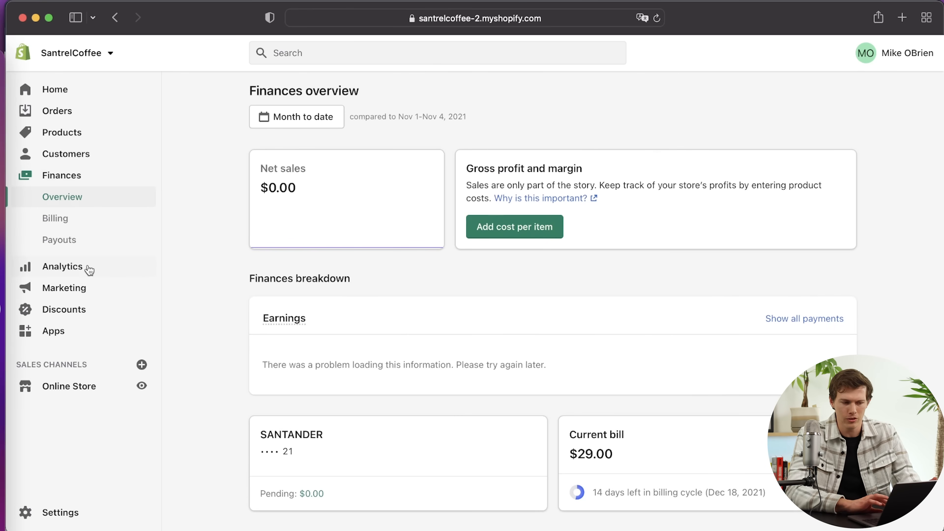
click(88, 271)
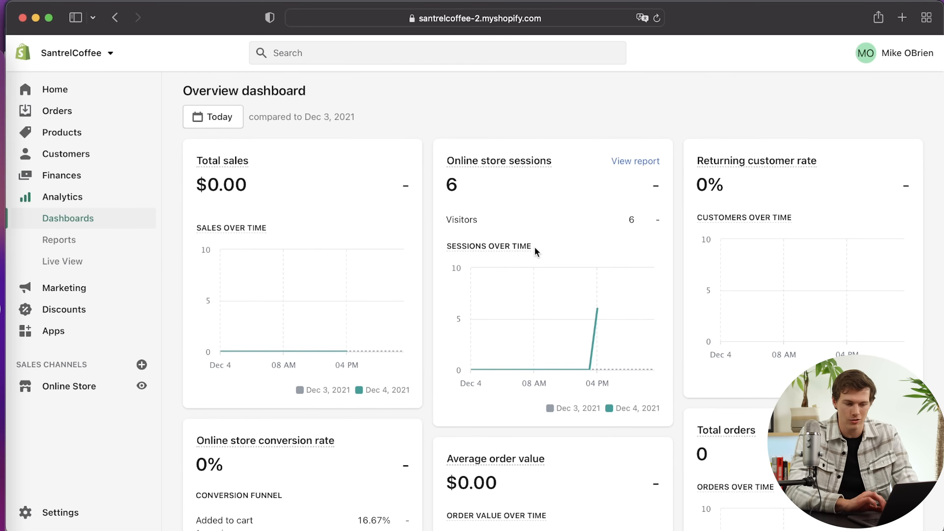
scroll(534, 248, down, 10)
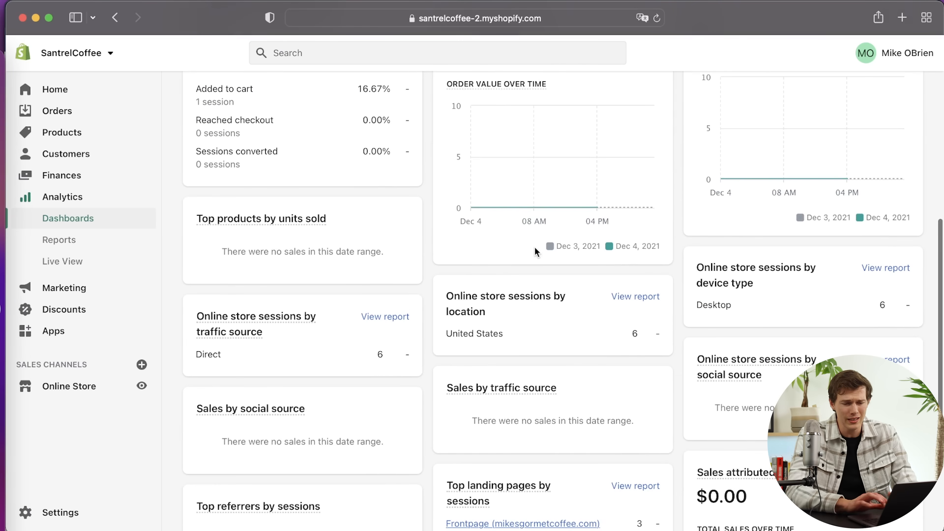
scroll(535, 249, down, 3)
scroll(536, 252, up, 5)
scroll(536, 253, up, 8)
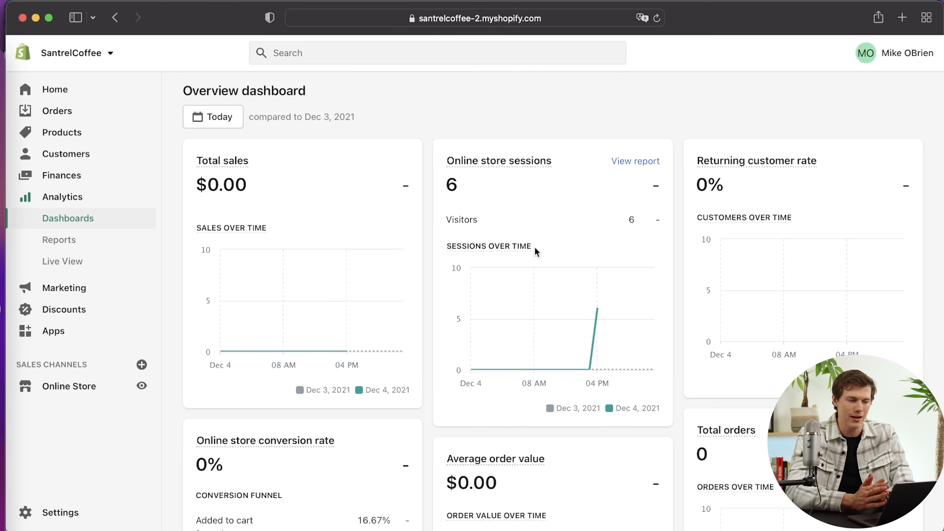
click(81, 287)
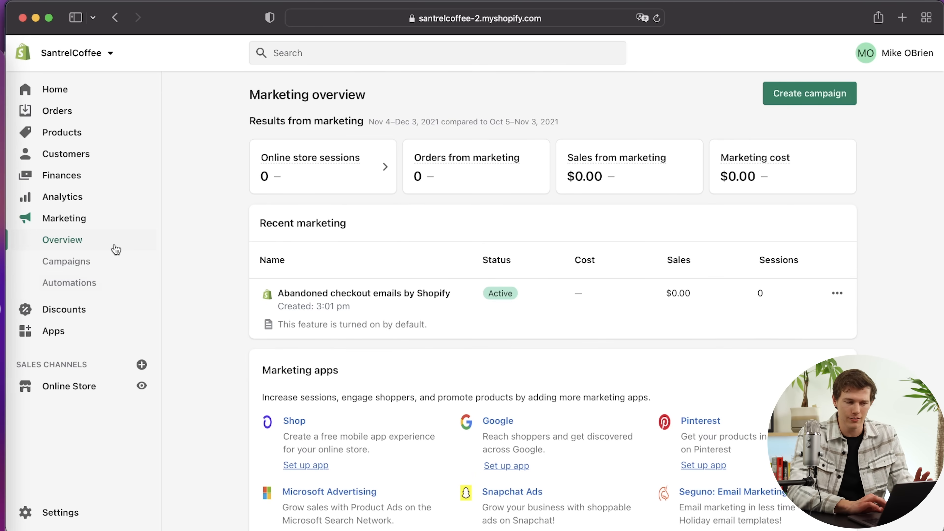
click(110, 265)
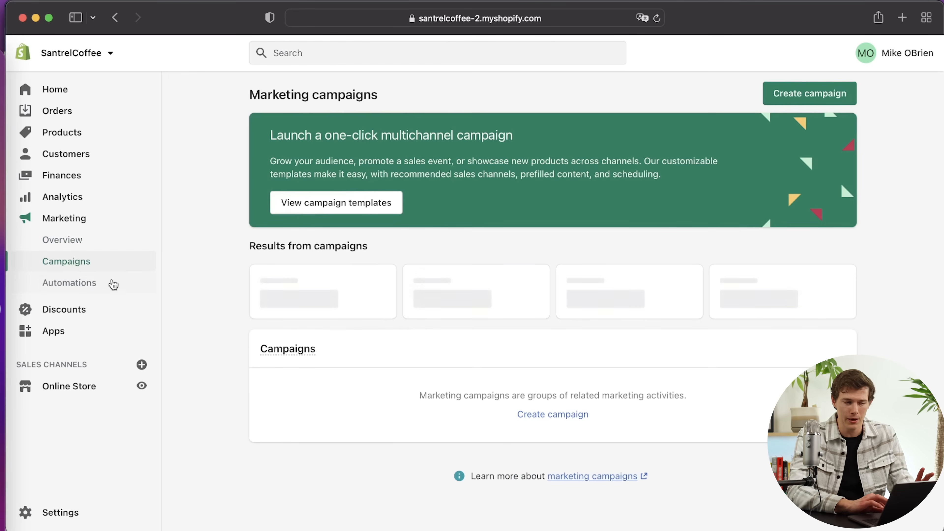
click(112, 286)
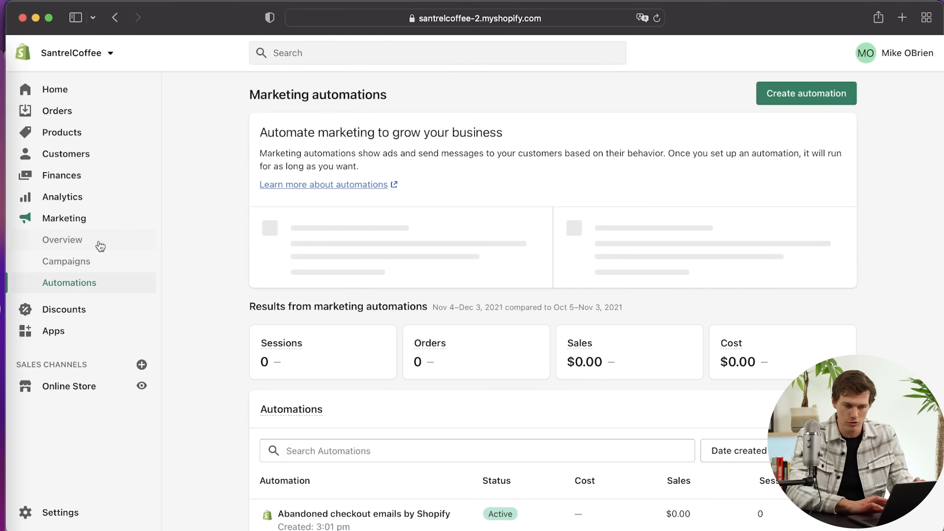
click(98, 240)
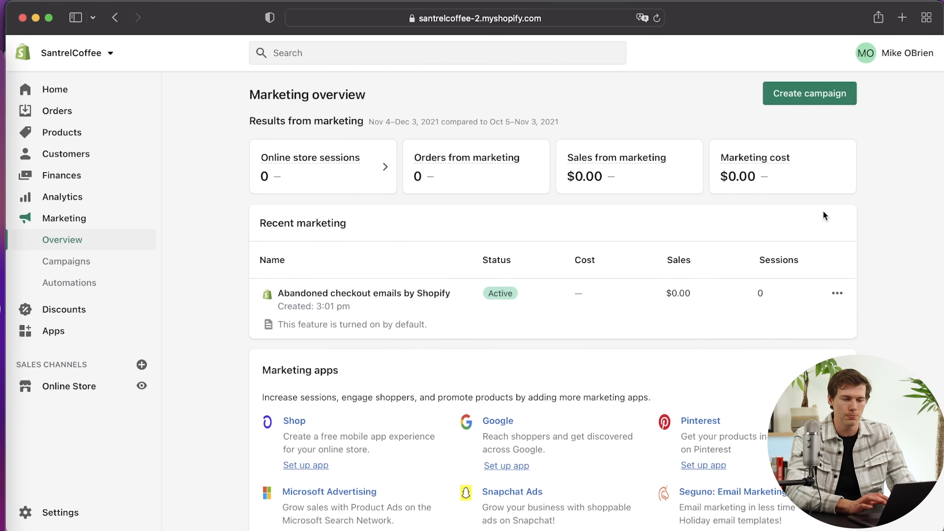
scroll(823, 212, down, 5)
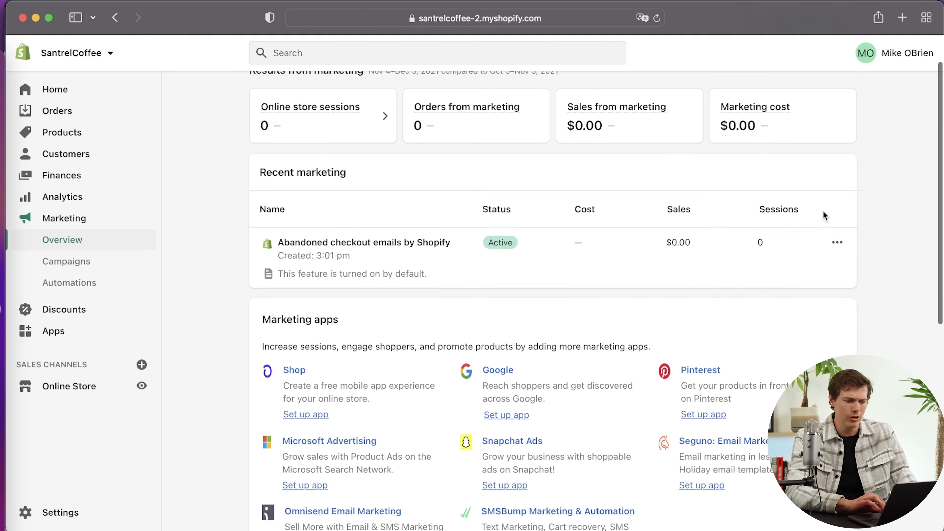
scroll(822, 210, down, 2)
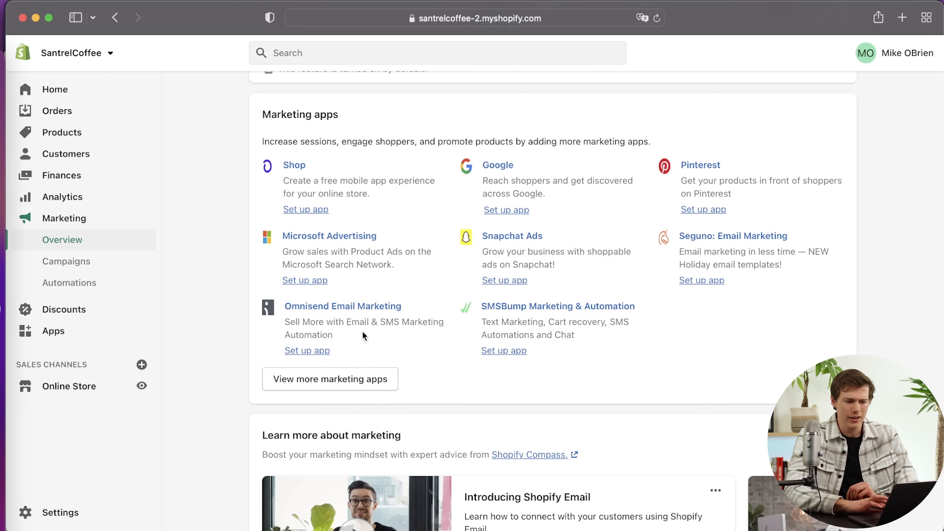
- Open the App Store's 'Works with Shopify Marketing' collection and browse its 19 apps
click(338, 379)
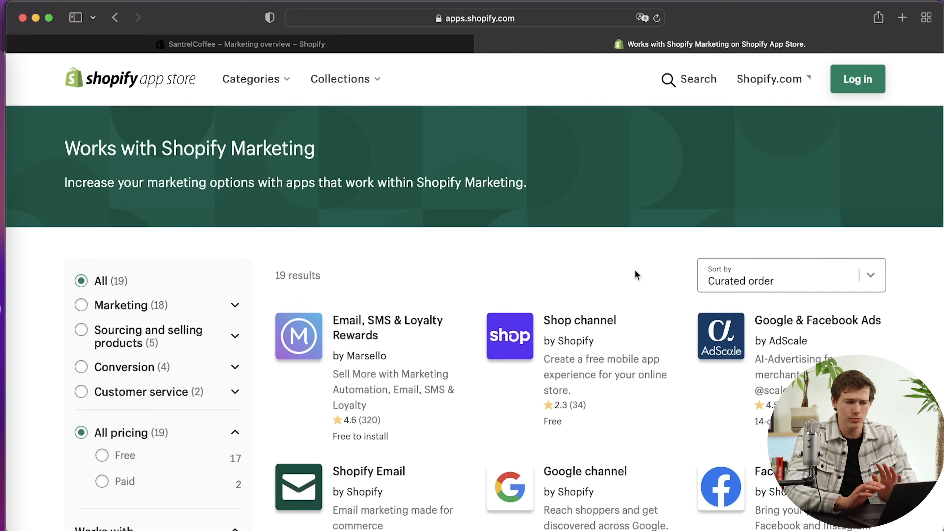
scroll(636, 271, down, 5)
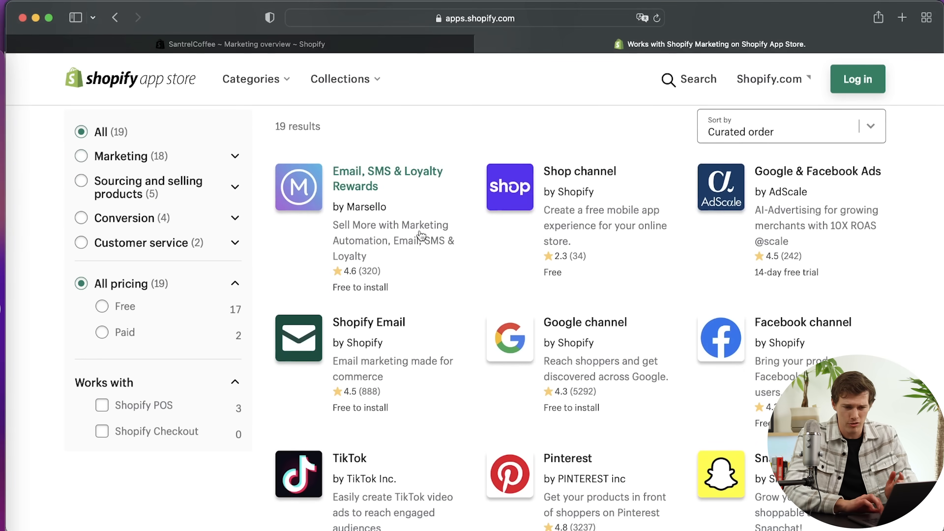
scroll(420, 234, up, 4)
scroll(419, 229, down, 5)
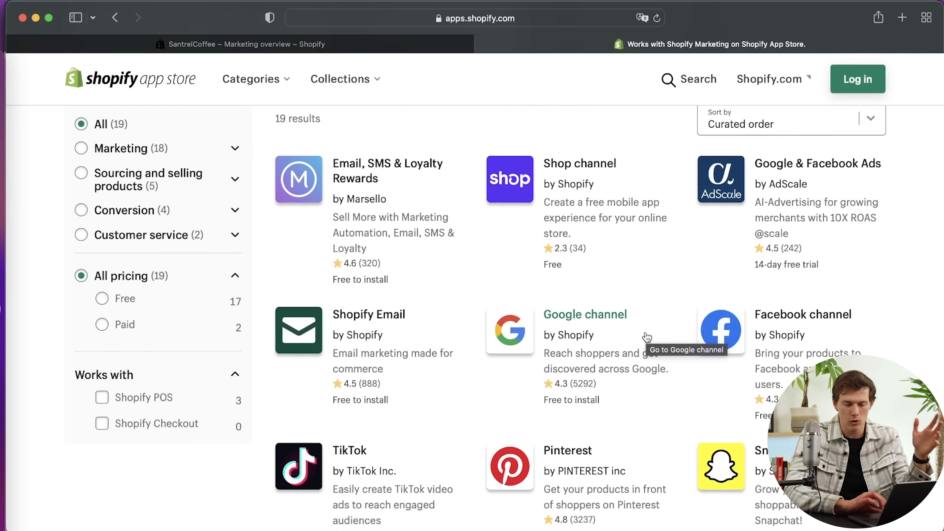
scroll(647, 337, down, 2)
scroll(647, 336, down, 5)
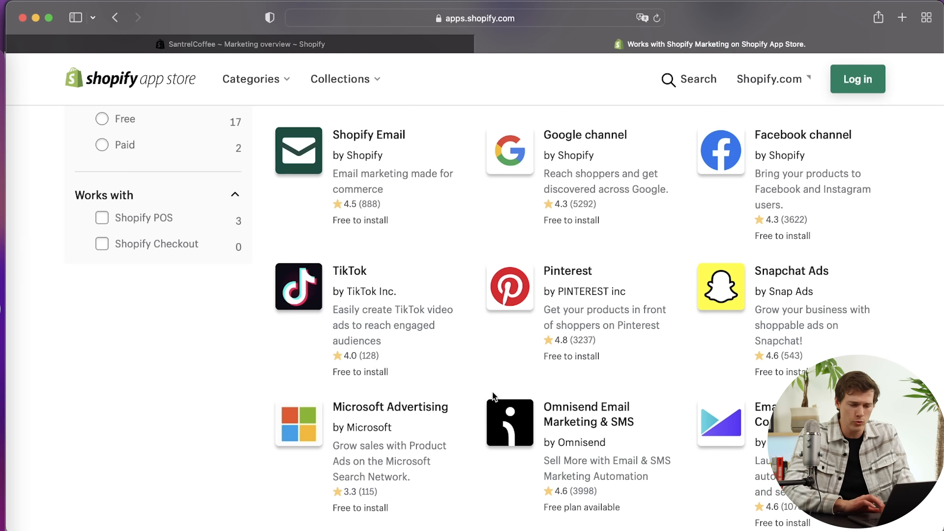
scroll(493, 391, up, 2)
scroll(493, 394, down, 3)
scroll(493, 394, down, 3)
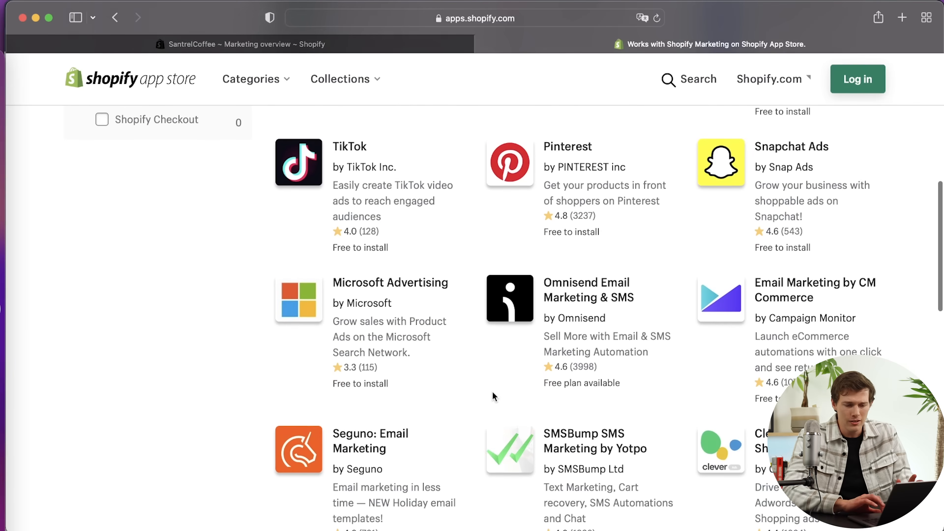
scroll(494, 395, down, 2)
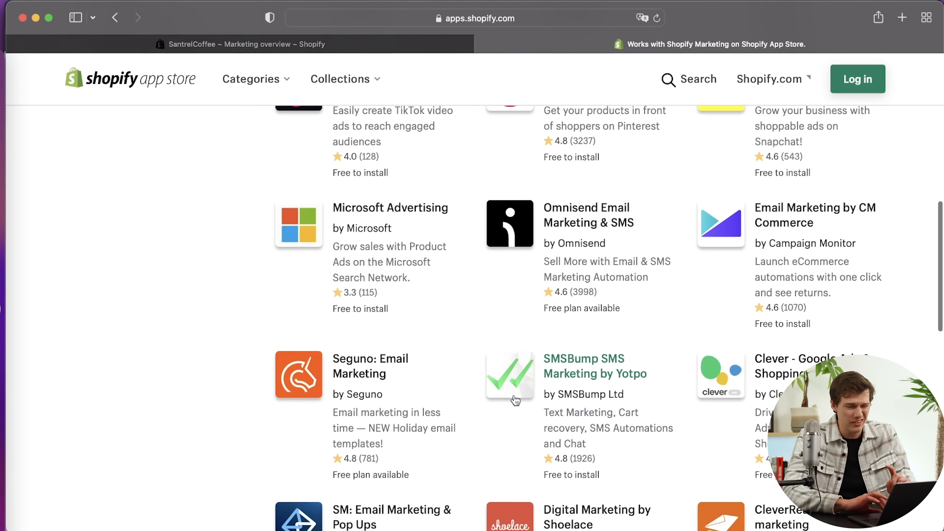
scroll(525, 462, up, 3)
scroll(525, 462, down, 8)
scroll(525, 461, down, 5)
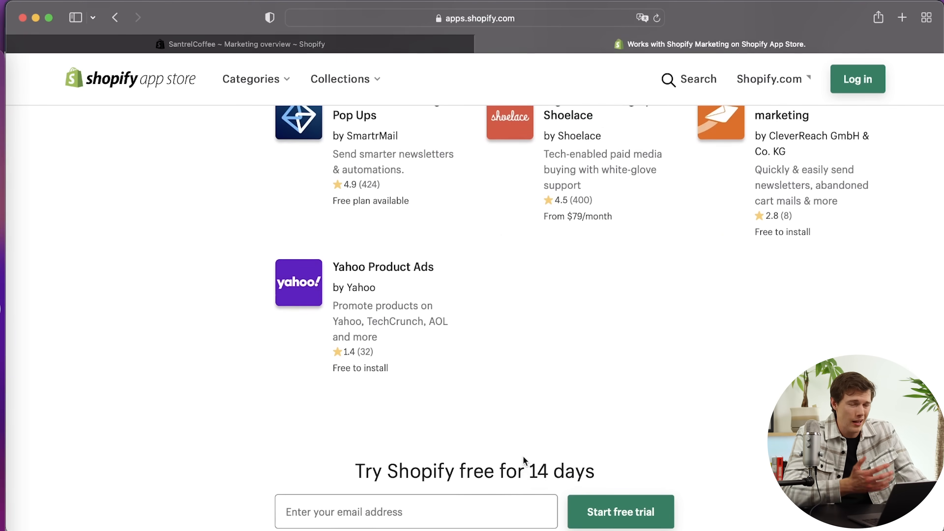
scroll(523, 455, up, 15)
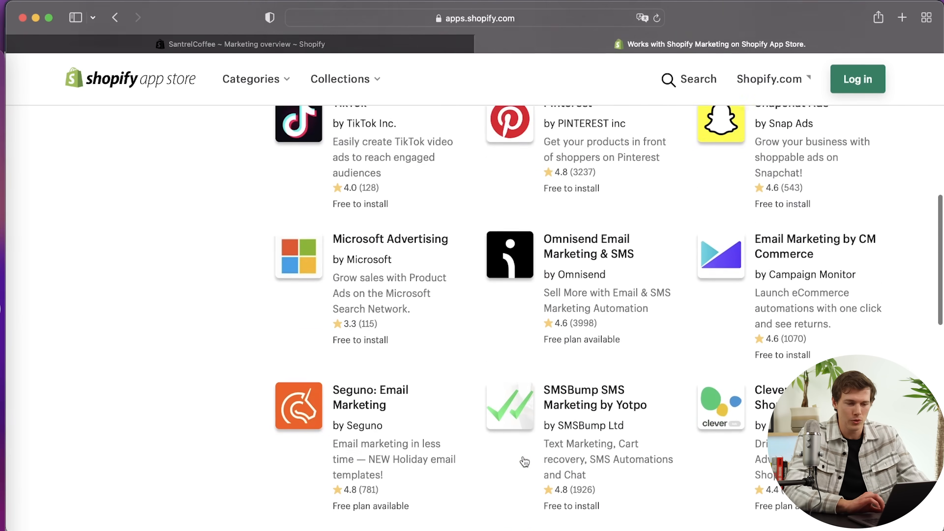
scroll(524, 462, up, 4)
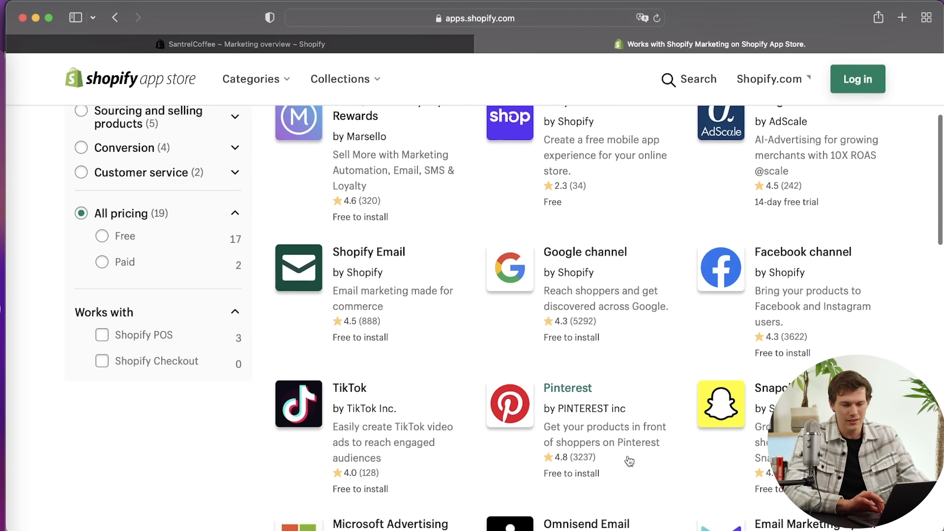
scroll(524, 462, up, 5)
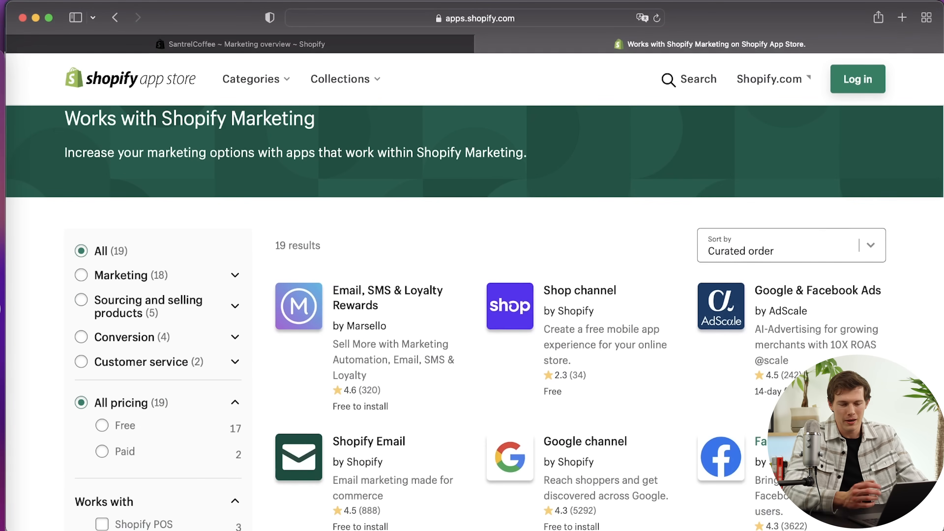
scroll(525, 461, down, 5)
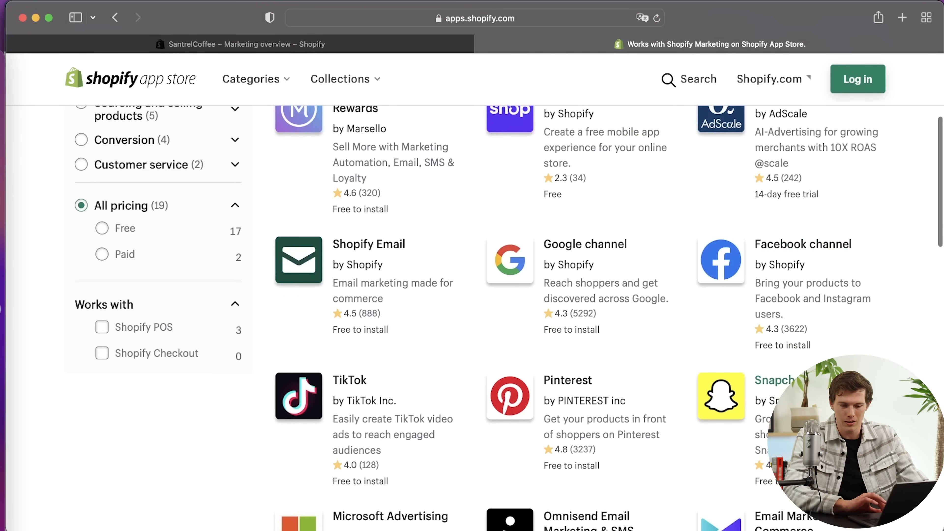
click(792, 381)
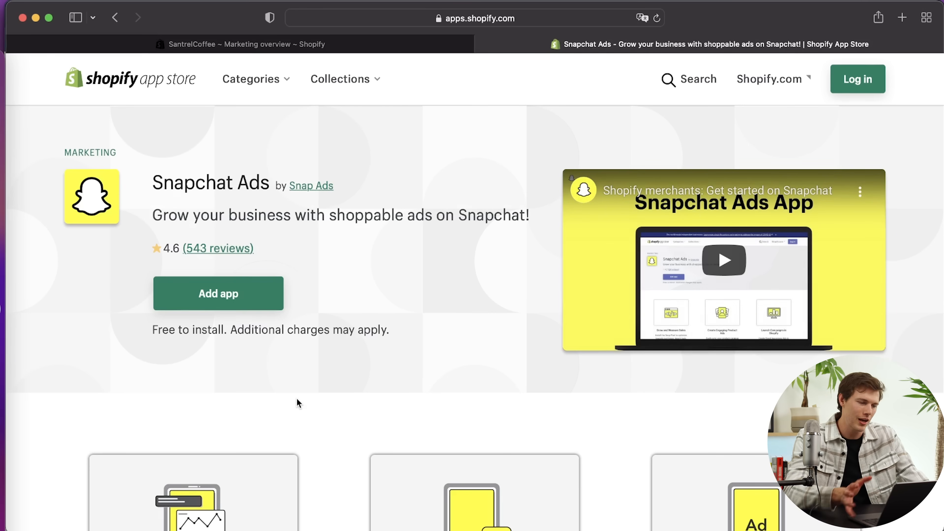
scroll(297, 401, down, 10)
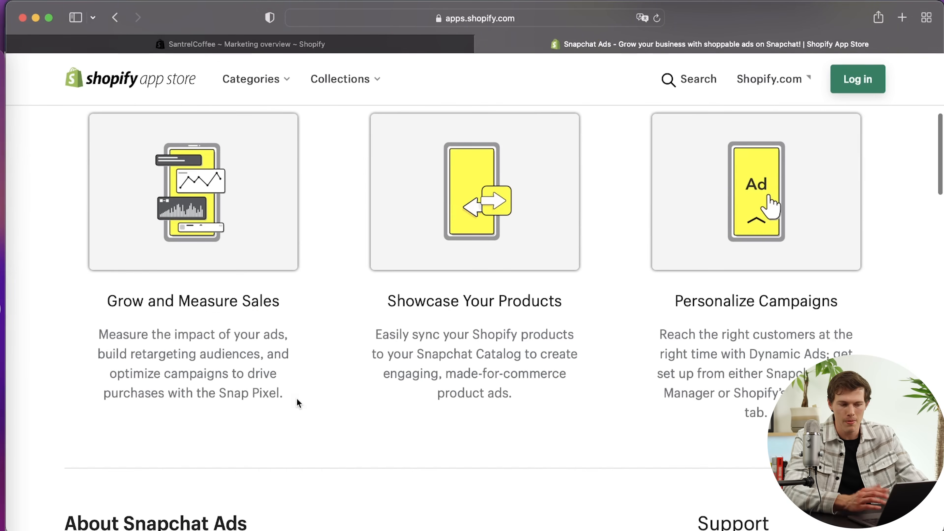
scroll(298, 402, up, 2)
scroll(297, 401, down, 10)
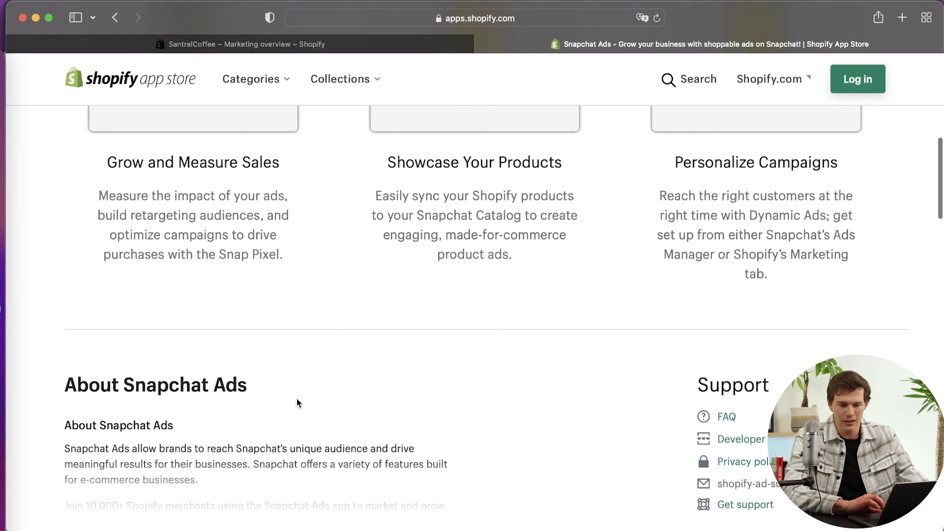
scroll(296, 397, up, 15)
scroll(297, 398, left, 5)
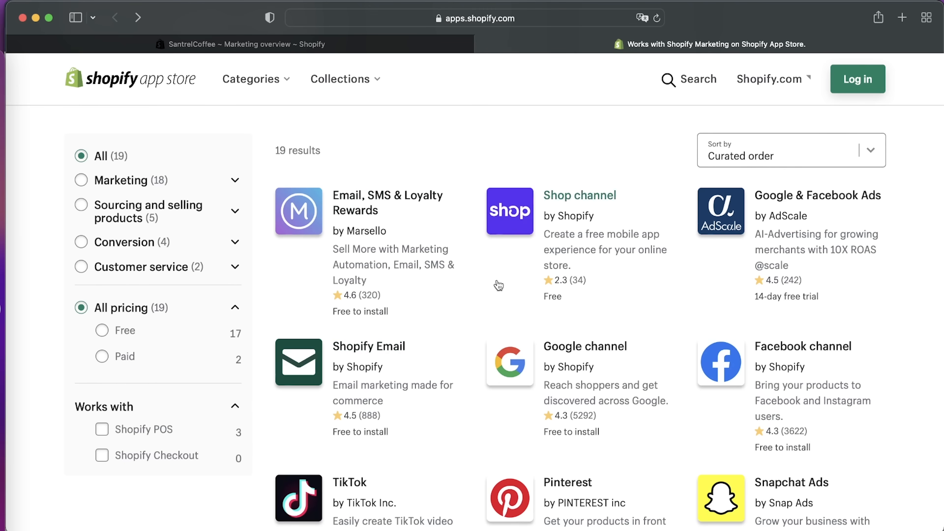
- Add the Shopify Email app, choosing the owner's account and the santrelcoffee-2 store
scroll(425, 329, down, 7)
scroll(425, 329, up, 7)
scroll(425, 333, down, 1)
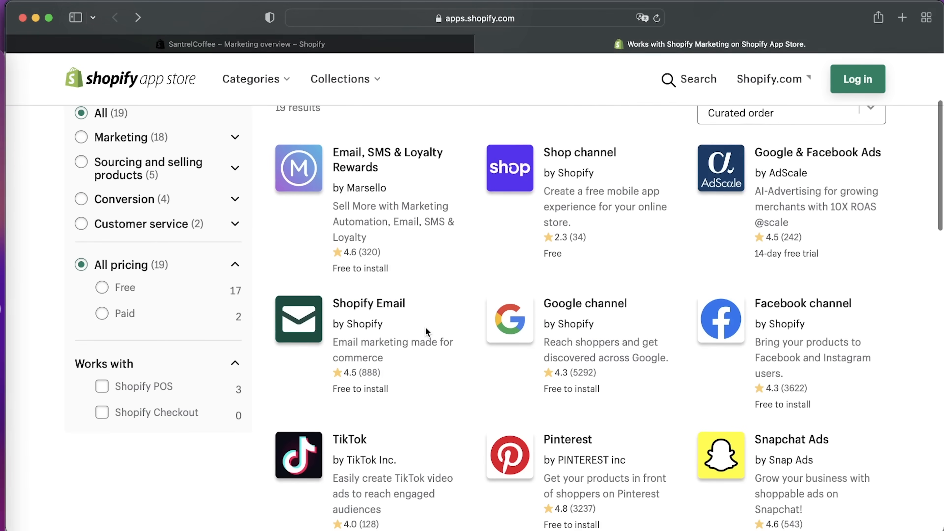
click(378, 309)
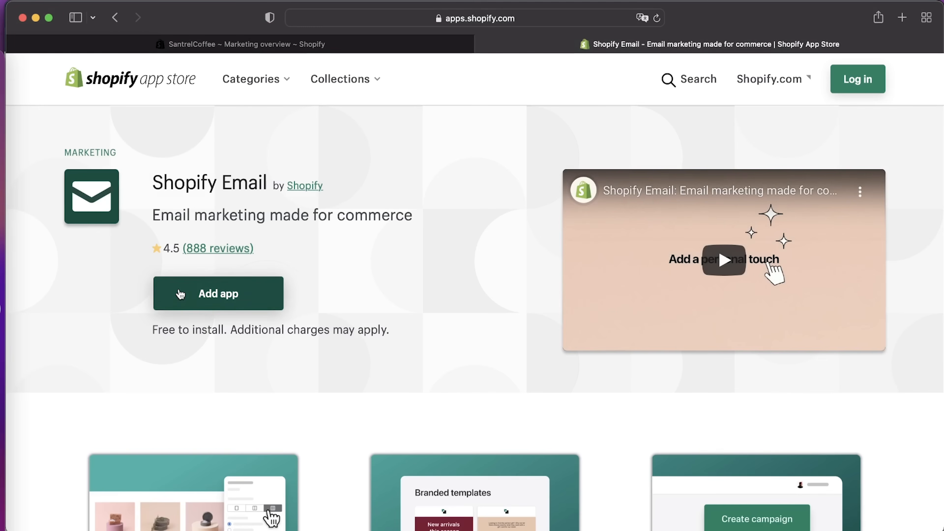
click(190, 294)
click(227, 311)
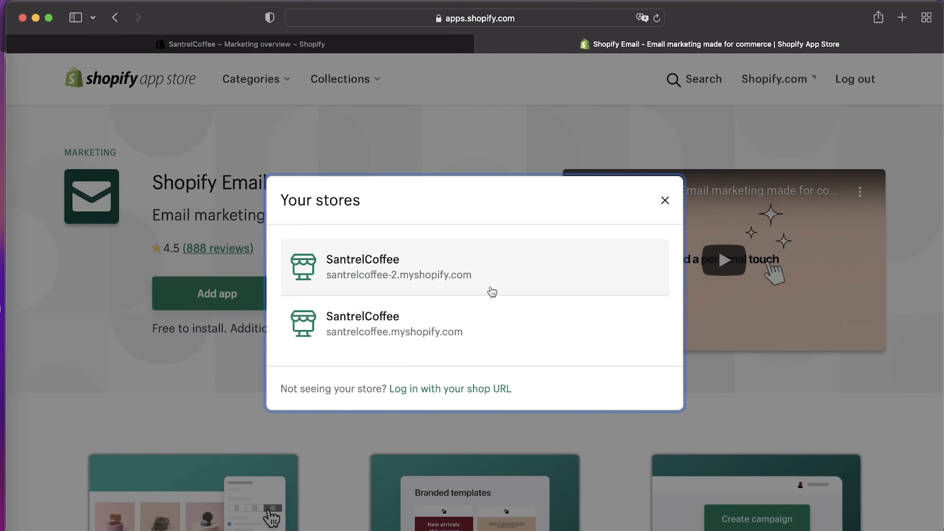
click(434, 277)
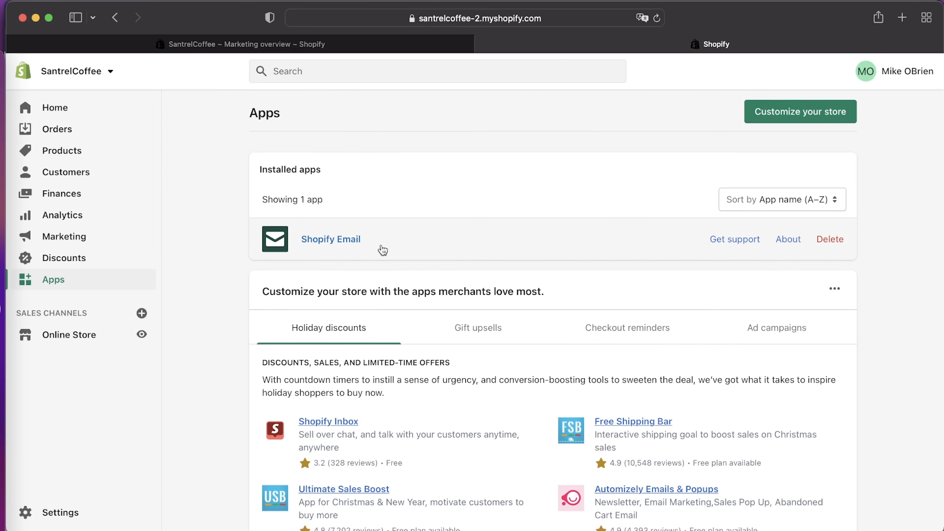
- Check the Gift upsell and Checkout reminders recommendations, then open the SMSBump SMS Marketing by Yotpo listing
scroll(515, 432, down, 3)
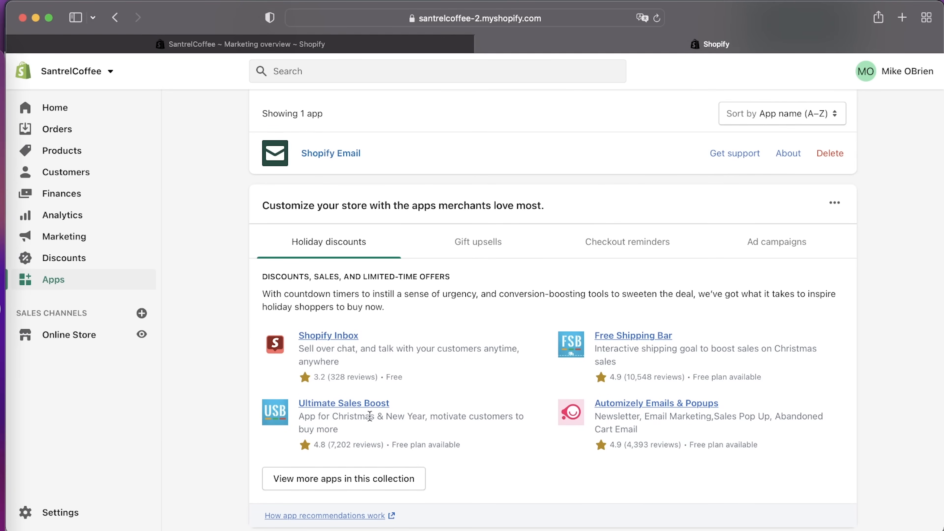
click(441, 242)
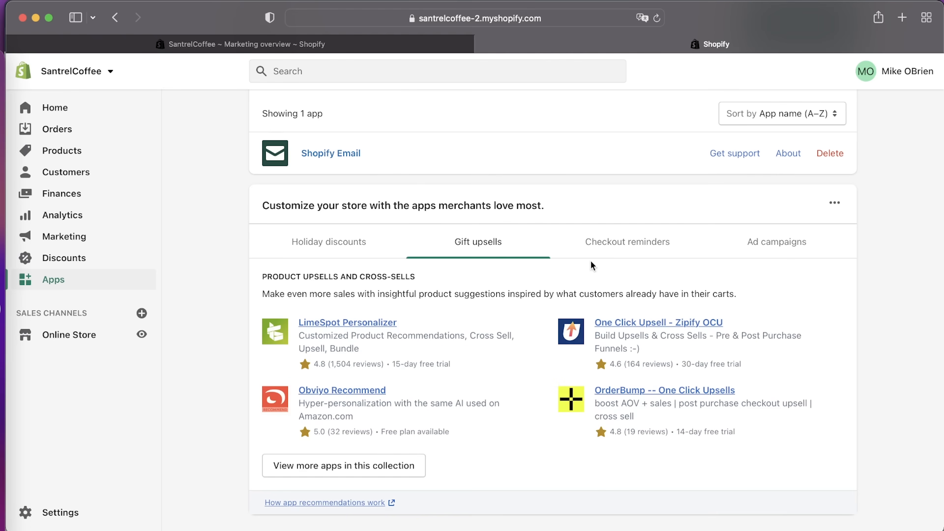
click(637, 246)
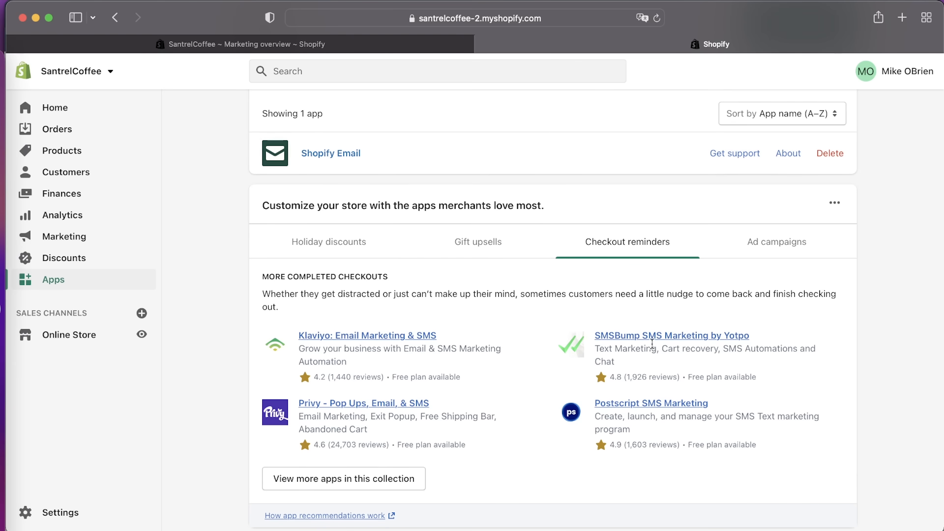
click(684, 338)
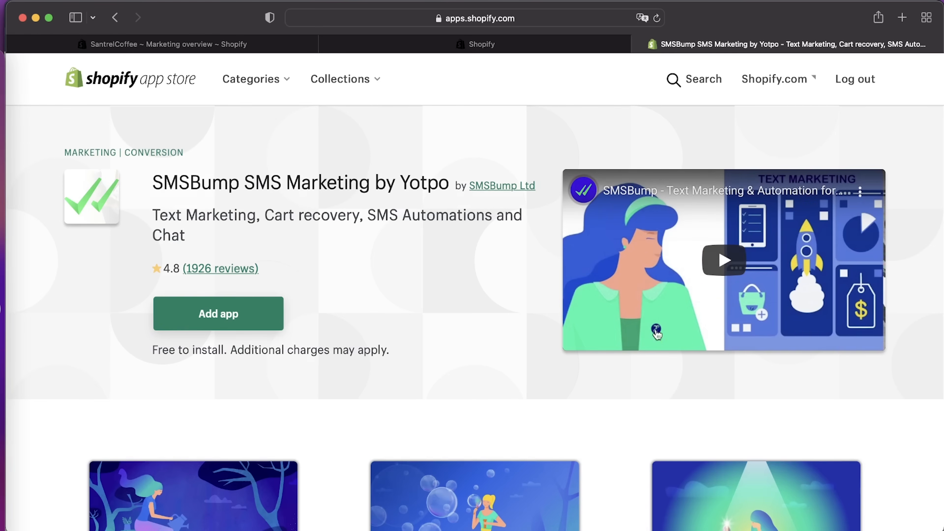
- Add and install SMSBump SMS Marketing by Yotpo, then close its Welcome to SMSBump setup tab
click(231, 316)
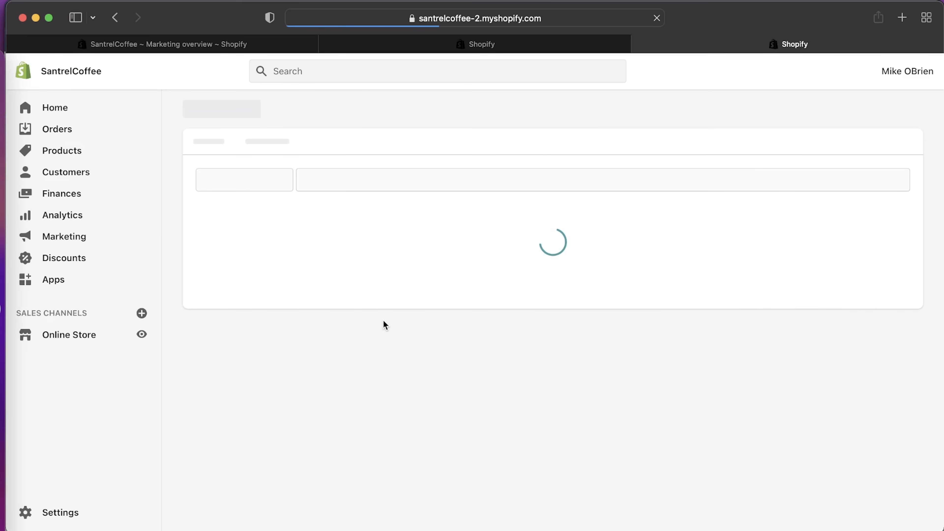
scroll(632, 321, down, 10)
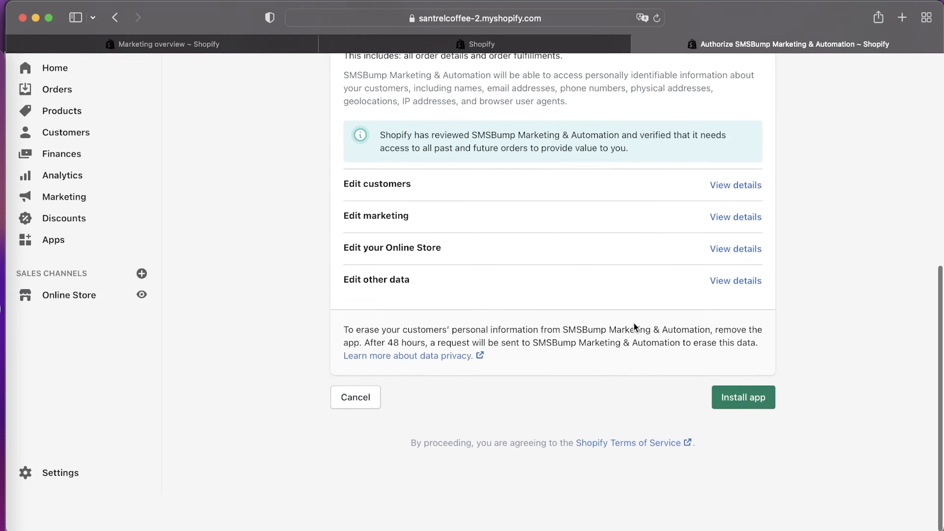
click(739, 439)
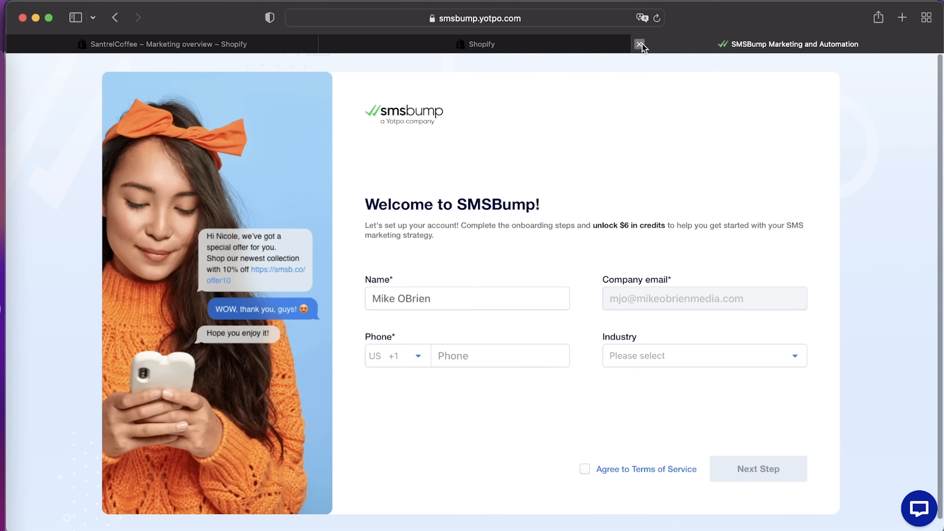
click(640, 45)
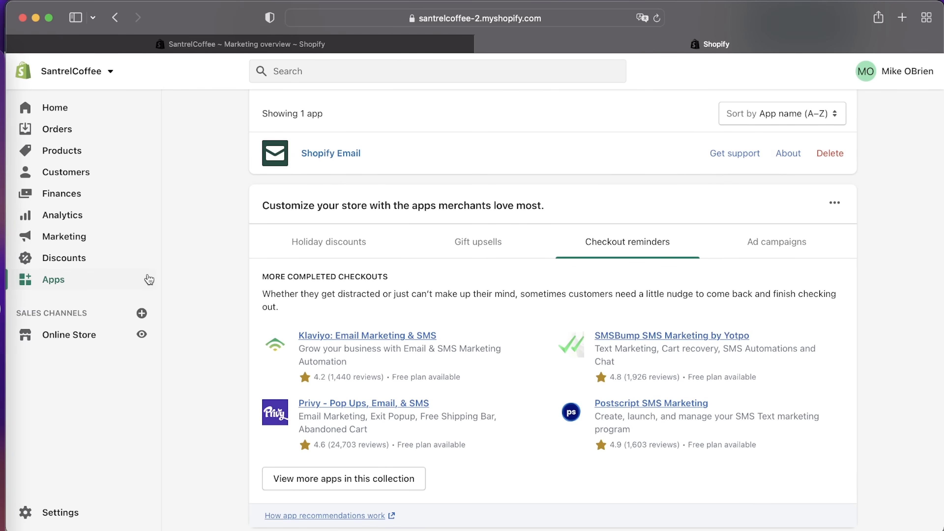
- Open the full Holiday discounts app collection in the App Store
scroll(555, 408, down, 3)
scroll(555, 407, up, 4)
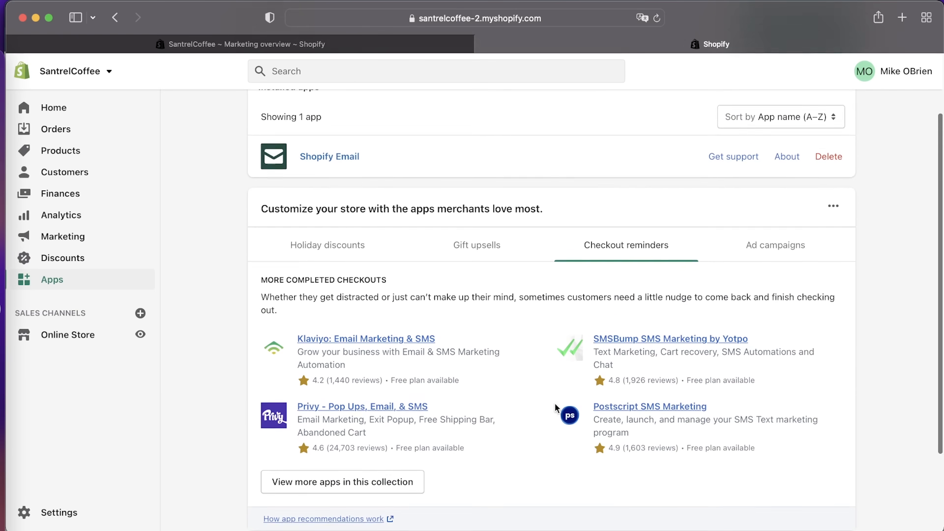
click(351, 264)
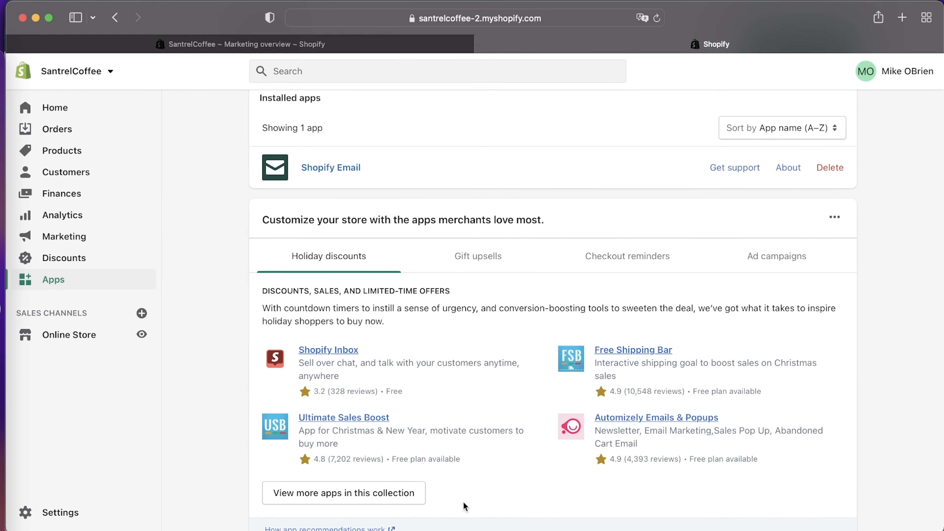
click(404, 500)
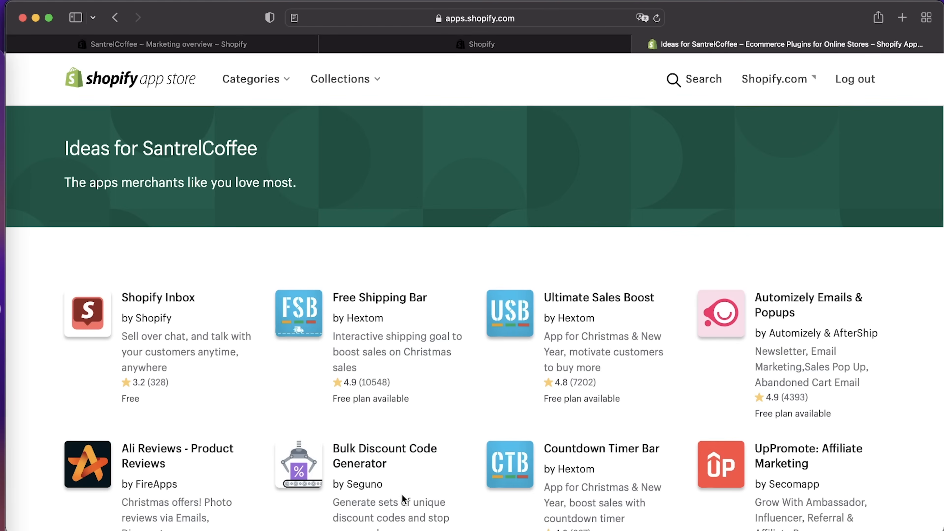
scroll(385, 394, down, 5)
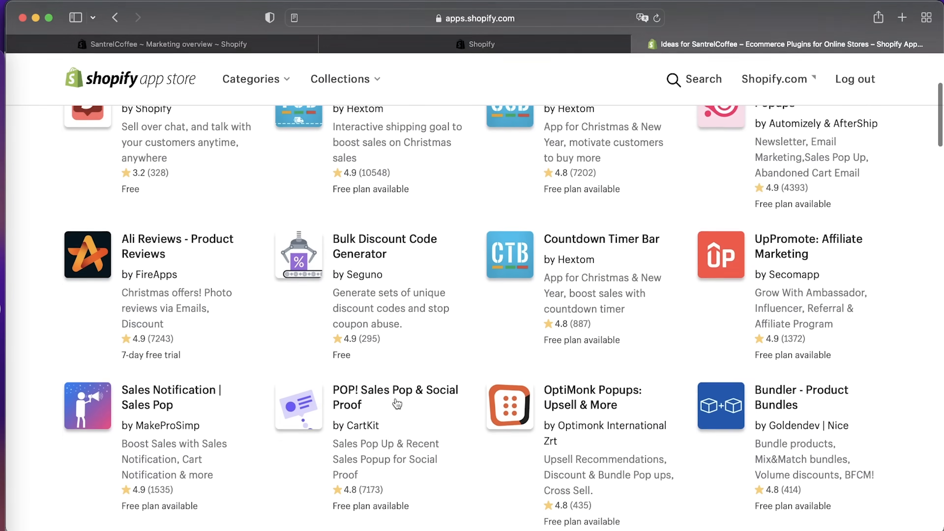
- Browse App Store categories to Customer service > Support and scroll its suggested apps
click(281, 79)
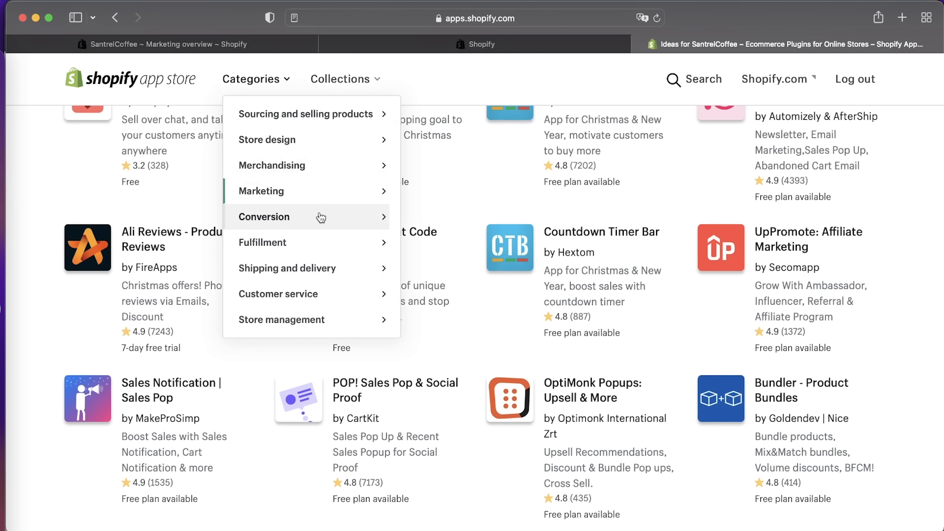
click(320, 246)
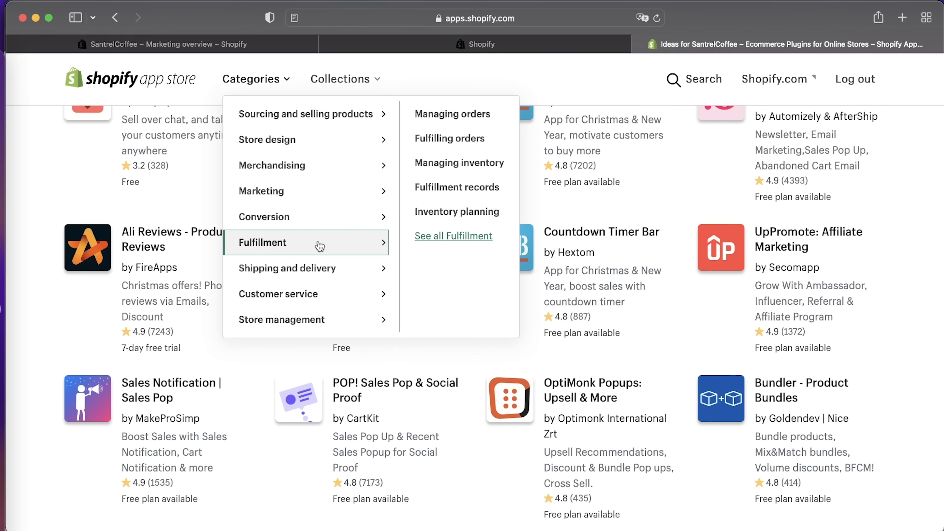
mouse_move(383, 291)
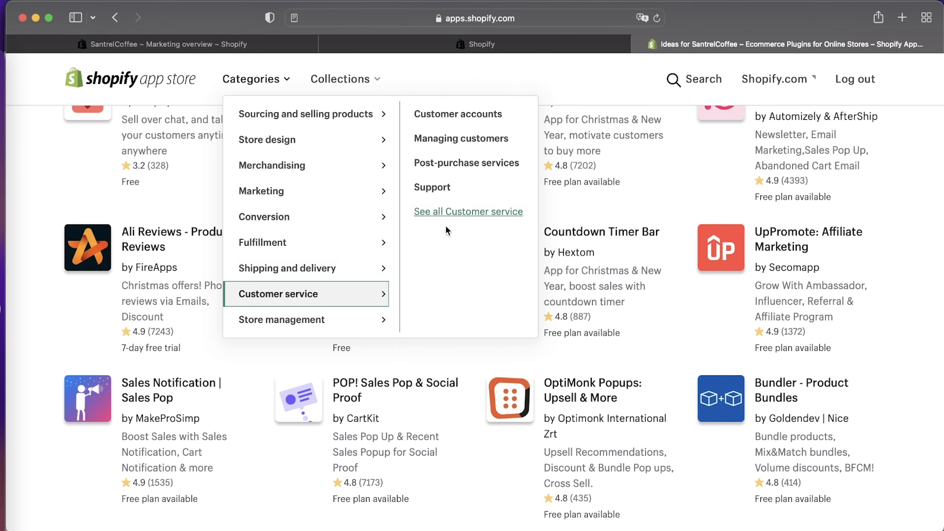
click(460, 194)
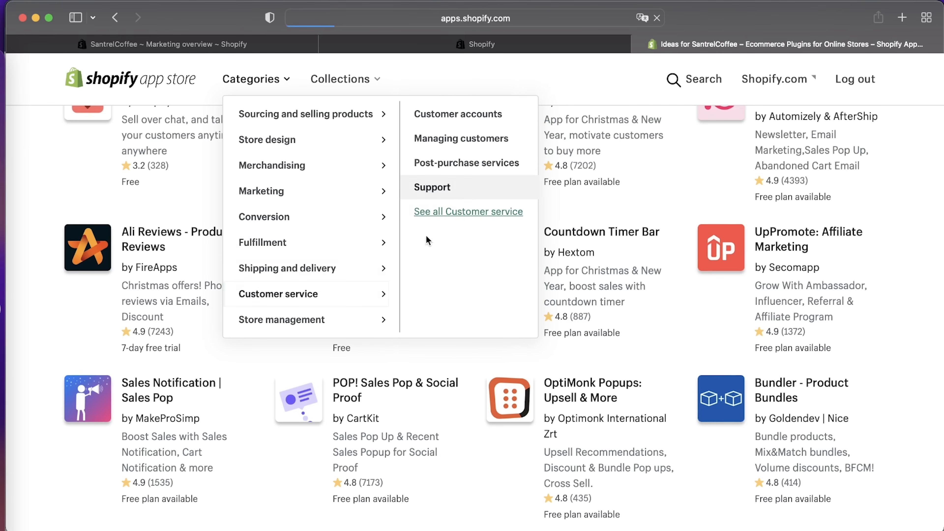
scroll(280, 283, down, 3)
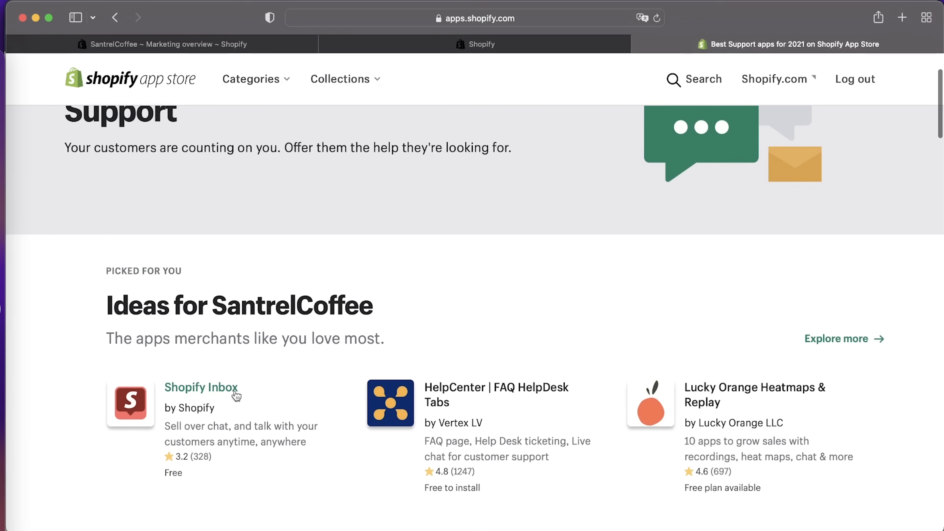
scroll(237, 396, down, 5)
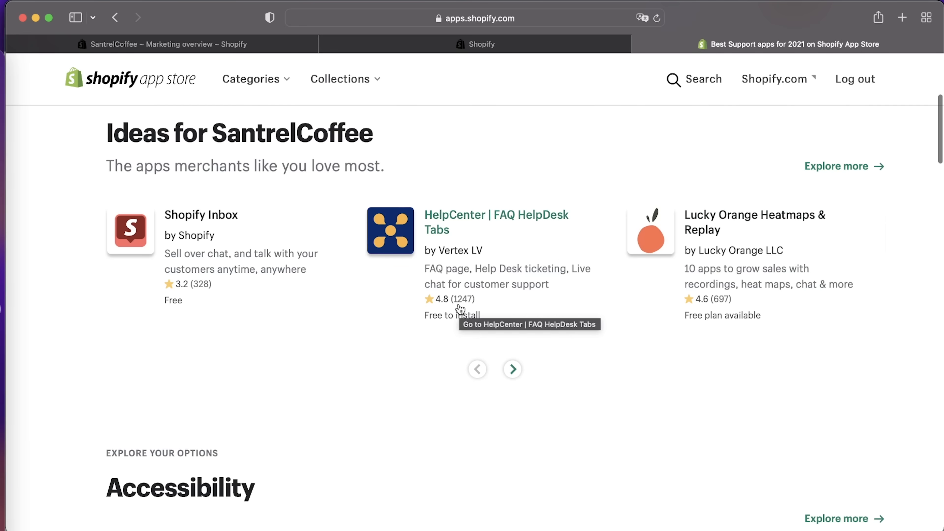
- Review the HelpCenter | FAQ HelpDesk Tabs listing and install it on the store
click(452, 224)
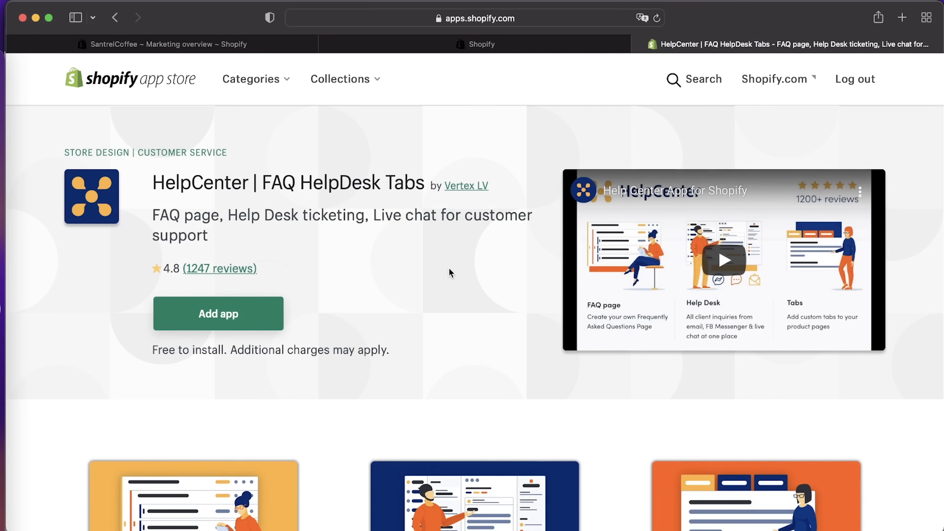
scroll(448, 245, down, 5)
scroll(450, 283, down, 5)
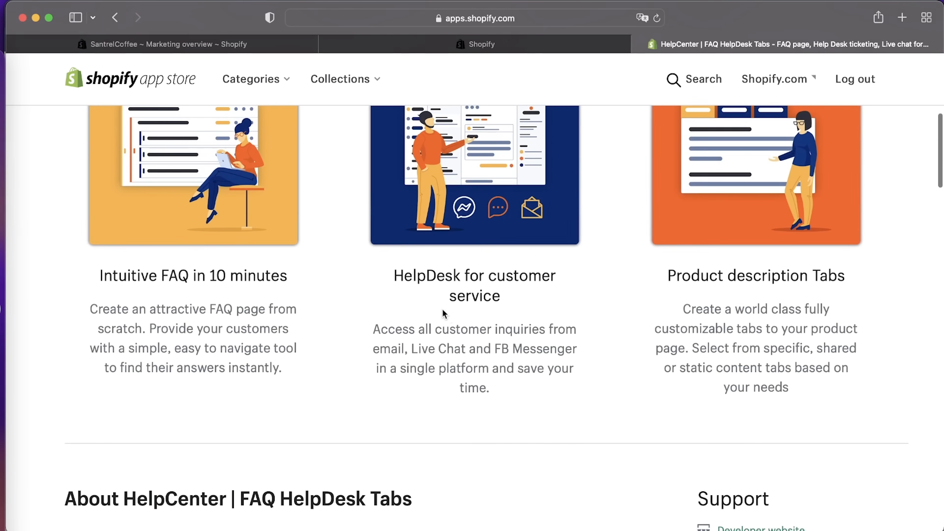
scroll(520, 342, up, 2)
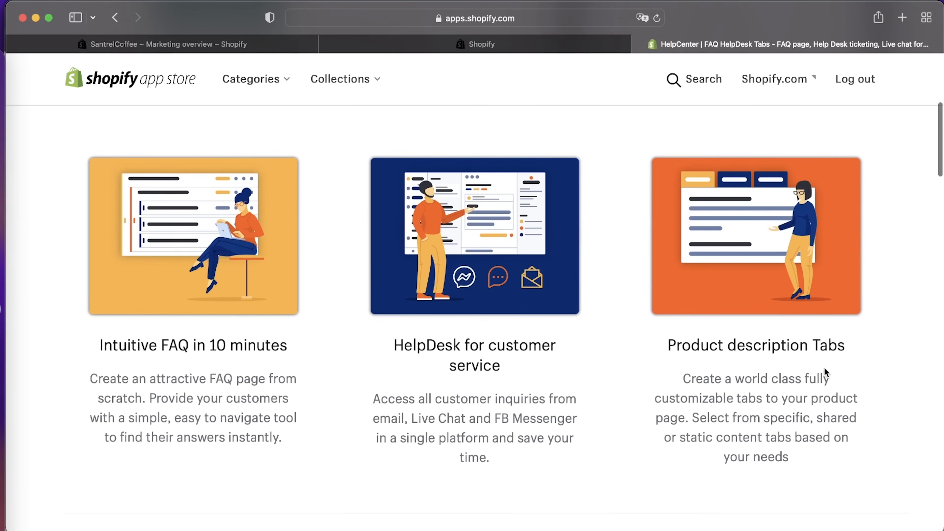
scroll(620, 373, up, 8)
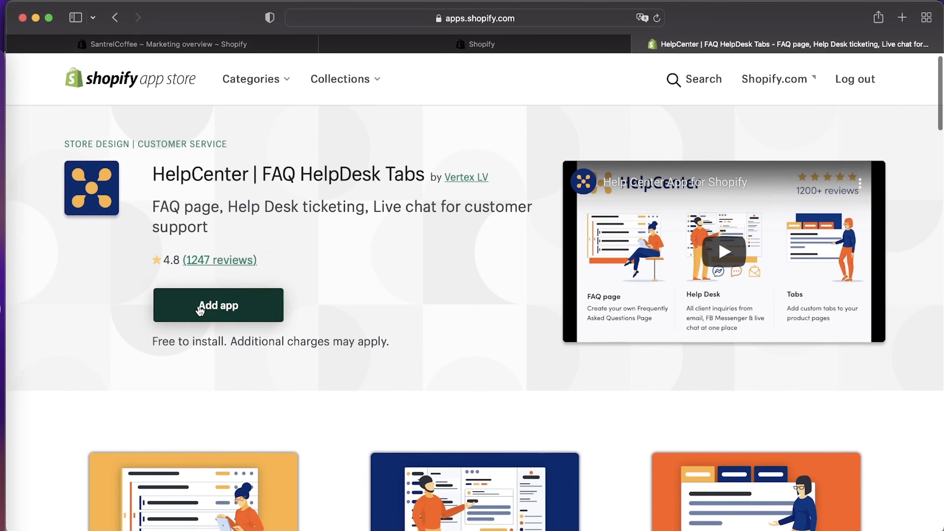
click(199, 306)
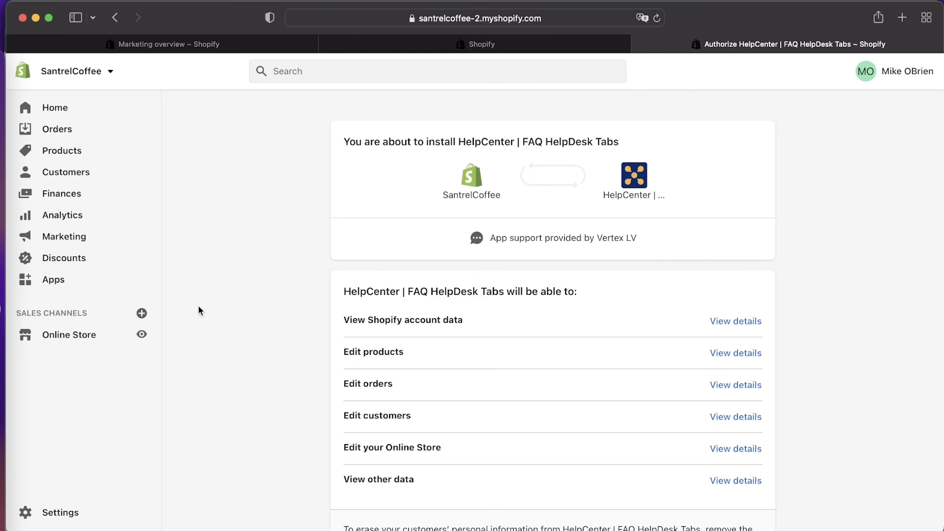
scroll(626, 401, down, 4)
click(765, 436)
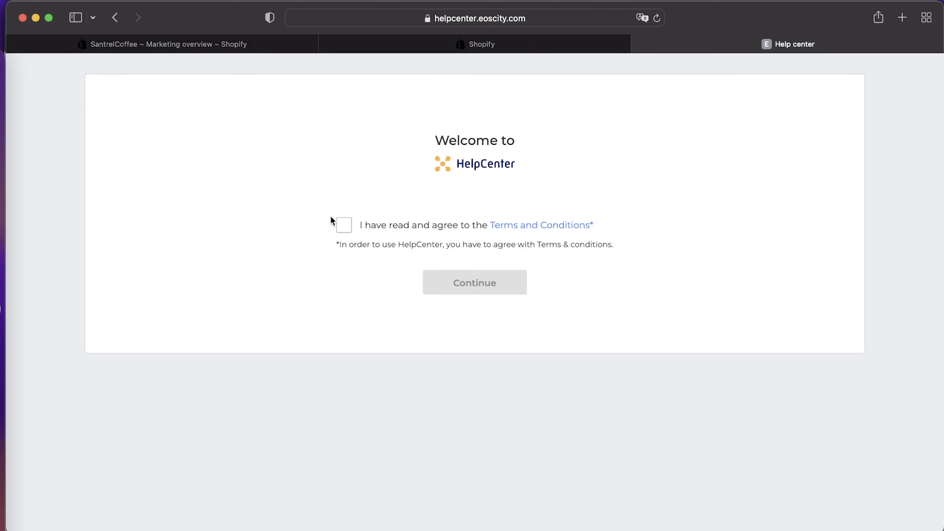
- Accept HelpCenter's Terms and Conditions and continue to its dashboard
click(343, 226)
click(451, 281)
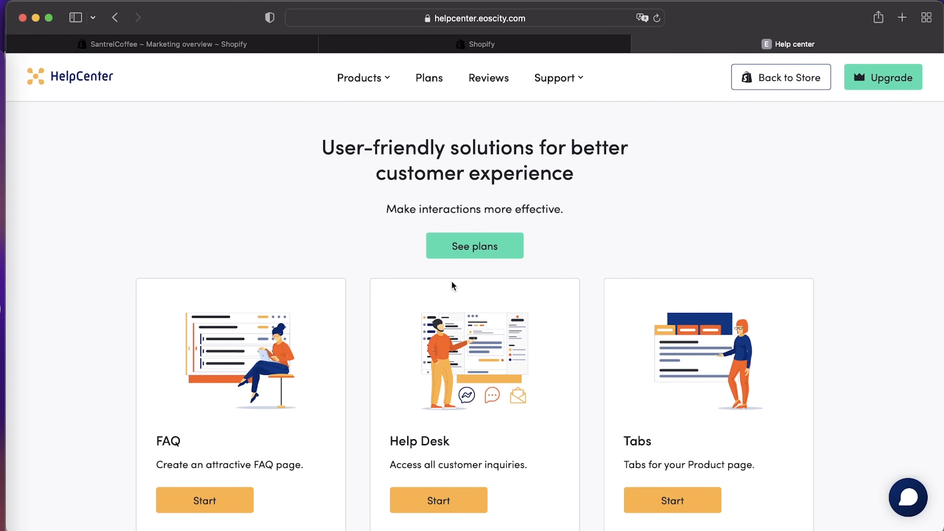
scroll(639, 260, down, 5)
scroll(653, 267, up, 5)
- Return to the store's Apps page and open Marketing, showing active abandoned-checkout emails and zero sales
click(486, 42)
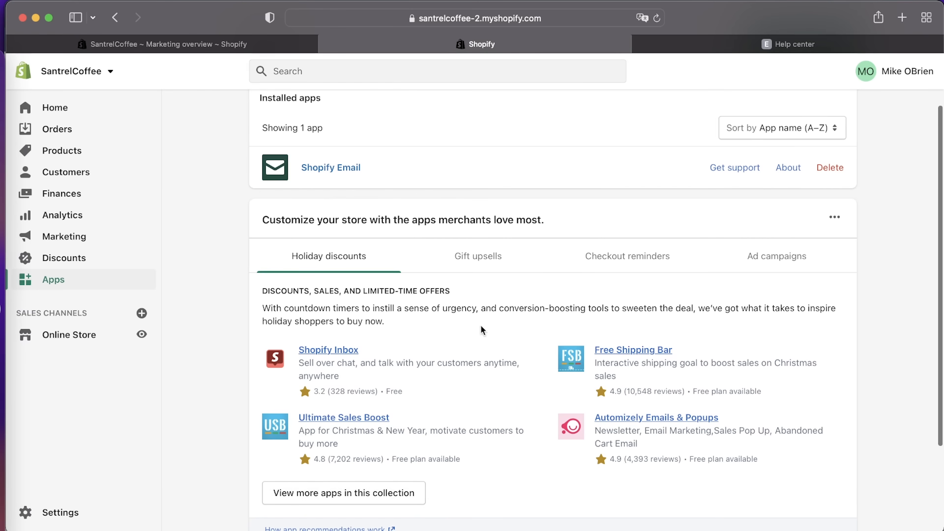
scroll(476, 394, down, 4)
scroll(477, 395, up, 1)
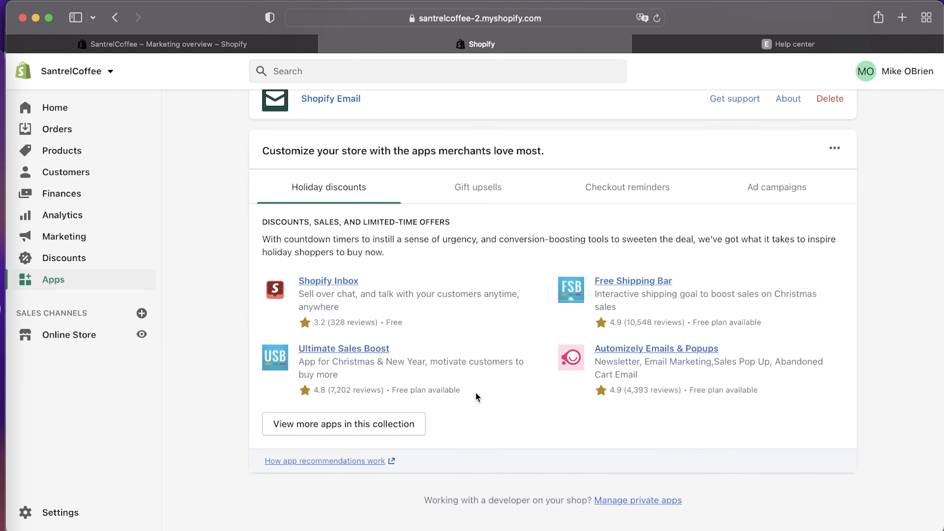
click(486, 204)
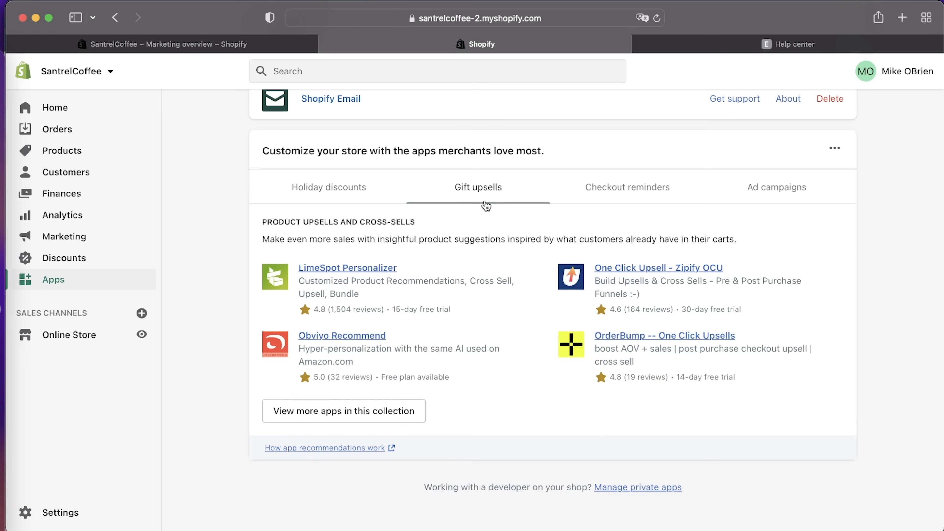
click(106, 236)
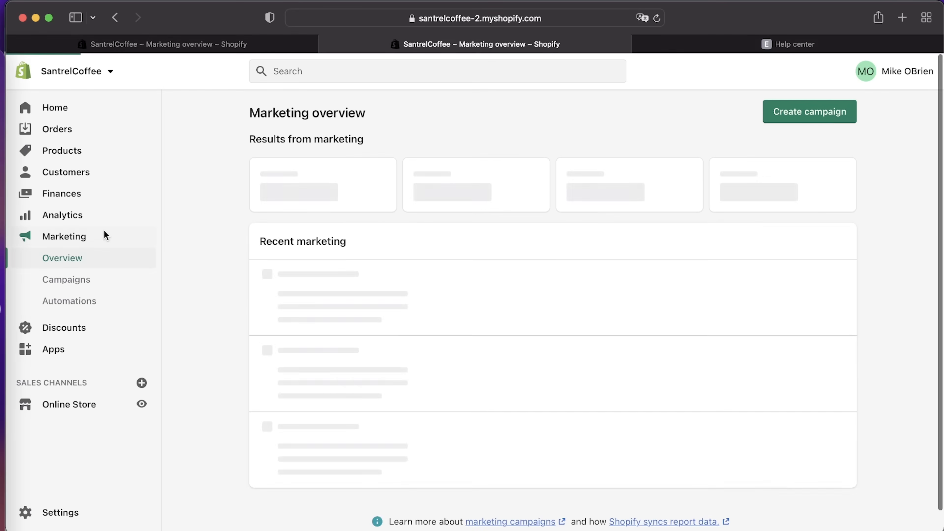
scroll(464, 352, down, 1)
scroll(464, 348, up, 1)
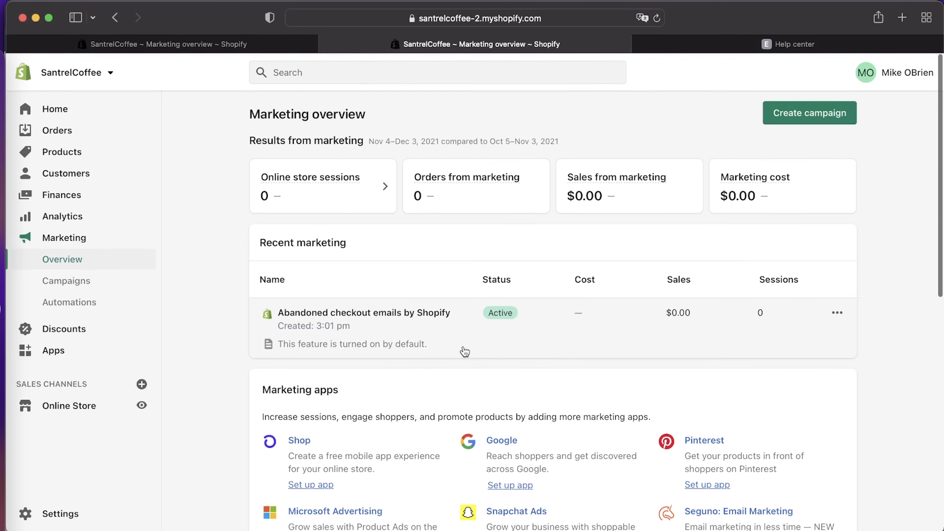
scroll(200, 439, down, 1)
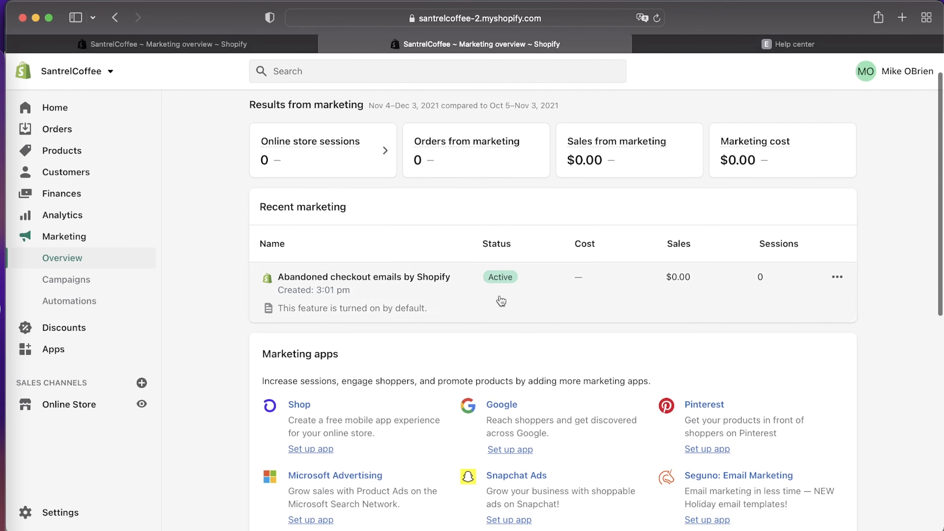
scroll(499, 302, down, 4)
scroll(438, 328, up, 5)
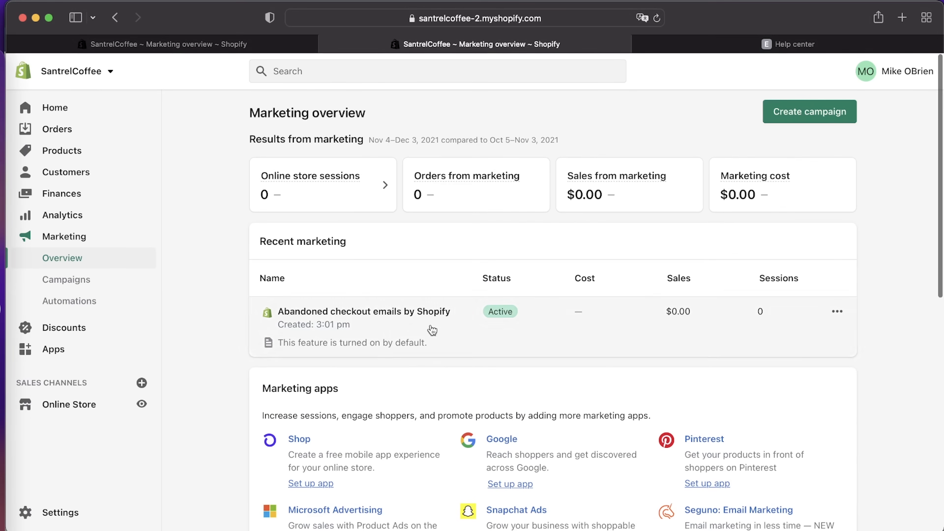
- Create a new campaign and pick Shopify Email after comparing Ads, Email, Social Post and SMS activities
click(105, 278)
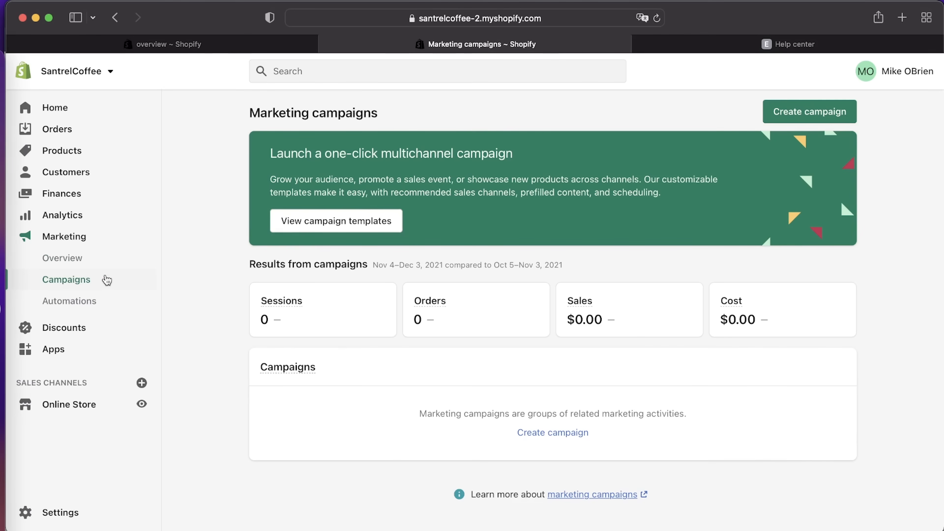
click(822, 112)
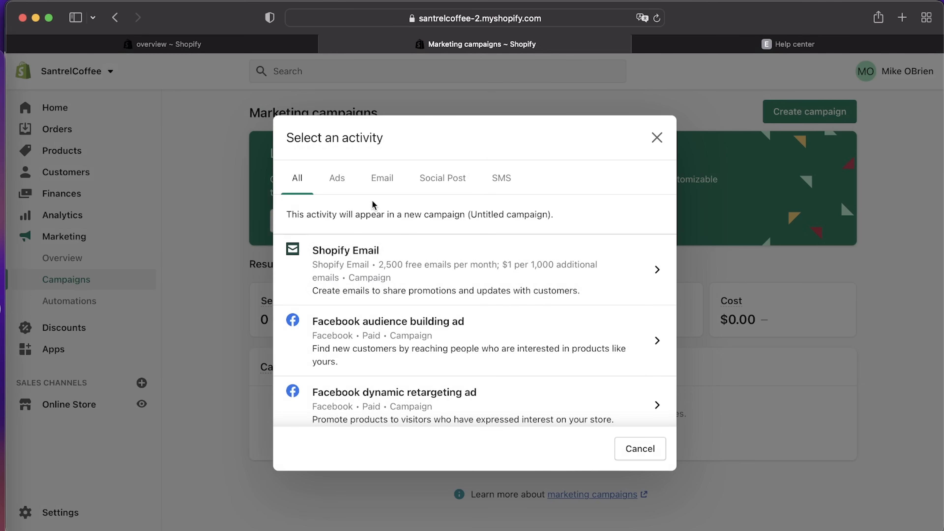
click(339, 185)
click(378, 189)
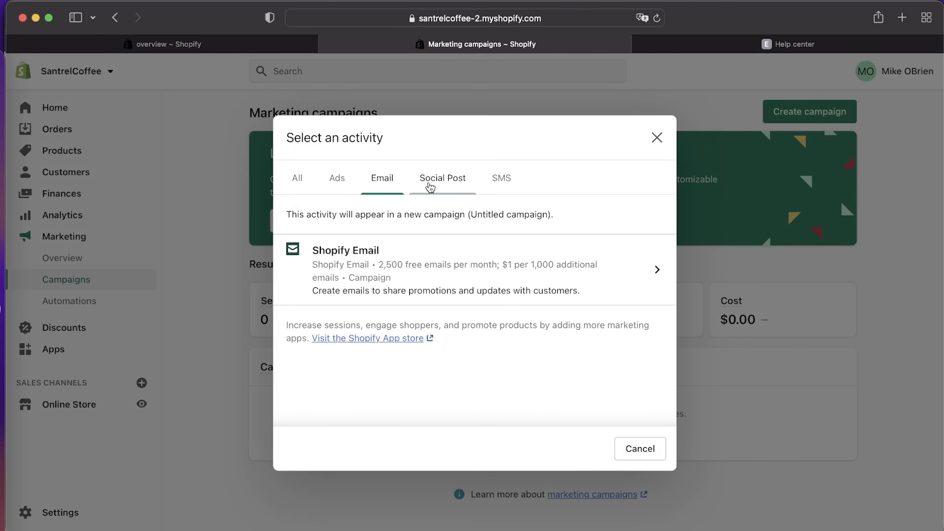
click(431, 185)
click(496, 185)
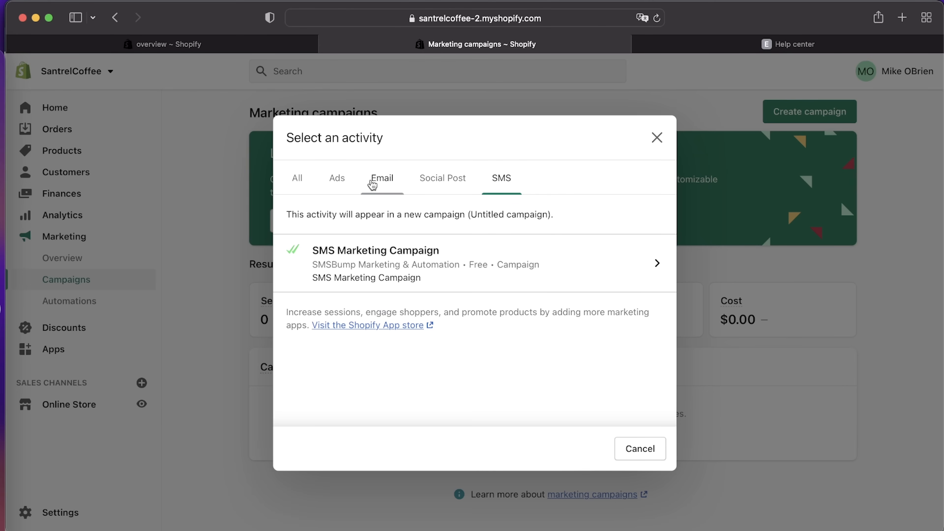
click(377, 184)
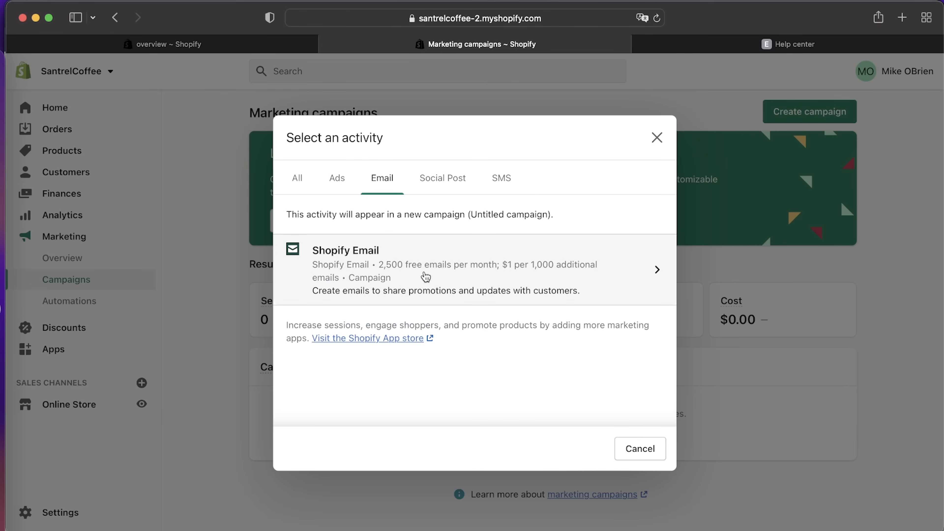
click(453, 272)
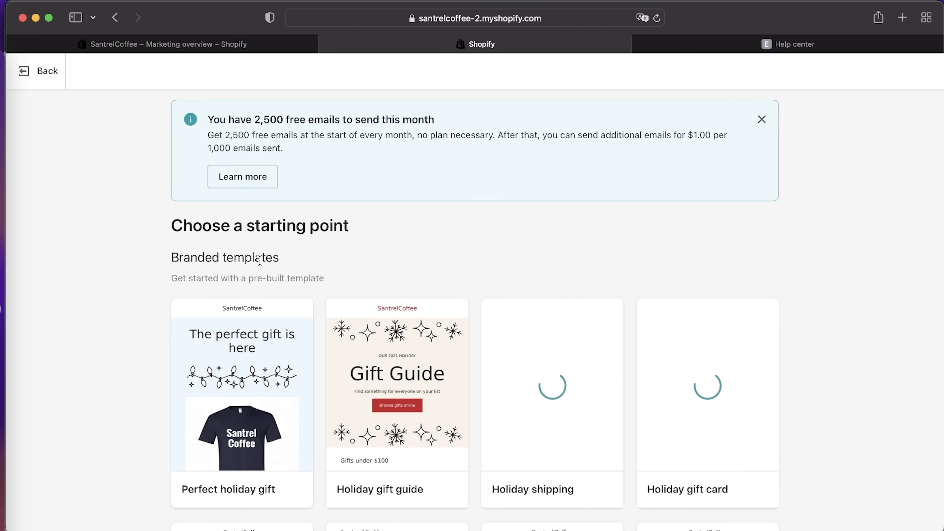
- Preview the Perfect holiday gift template and use it for an Untitled email draft
scroll(116, 418, down, 3)
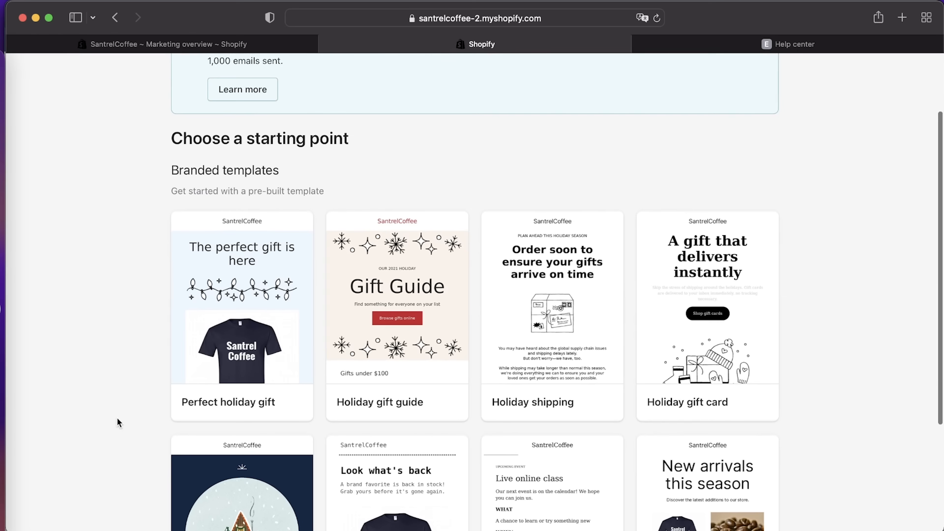
scroll(117, 417, down, 3)
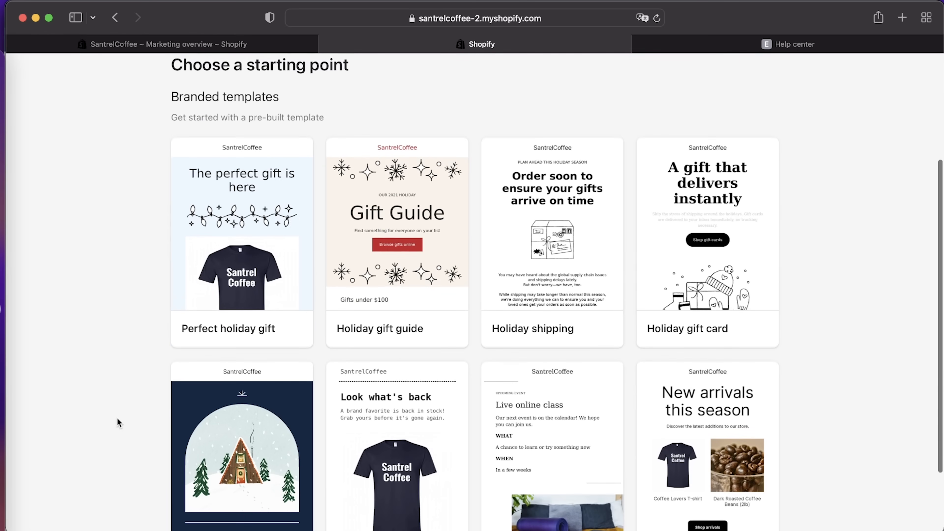
click(267, 264)
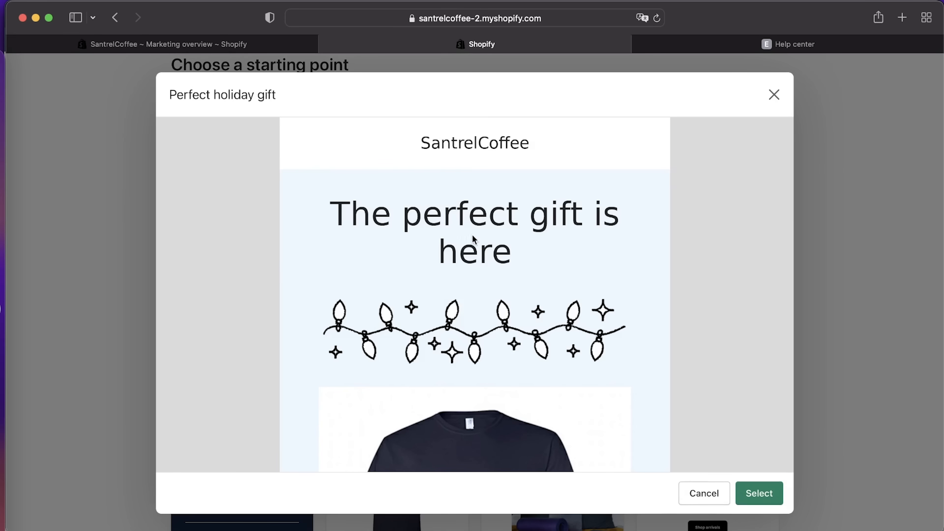
scroll(472, 234, down, 20)
scroll(573, 334, up, 2)
scroll(572, 334, down, 15)
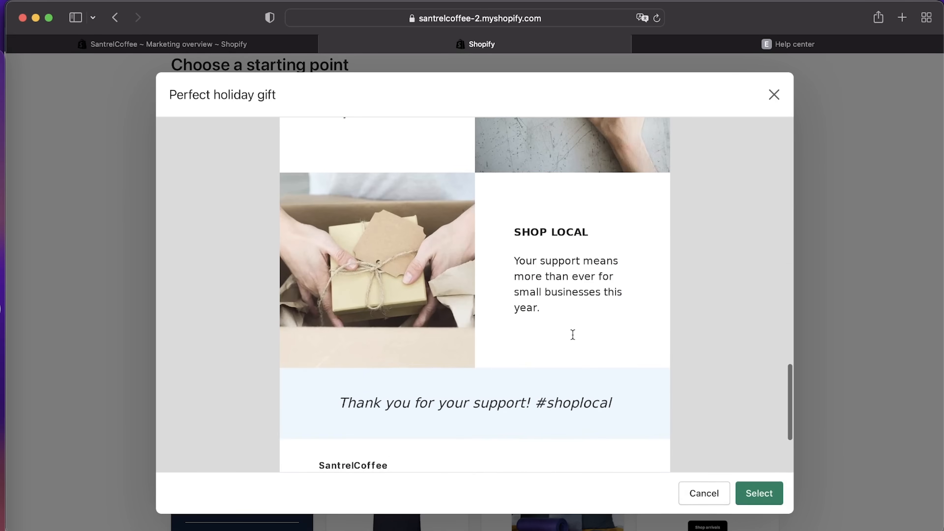
scroll(573, 335, down, 5)
scroll(572, 335, up, 8)
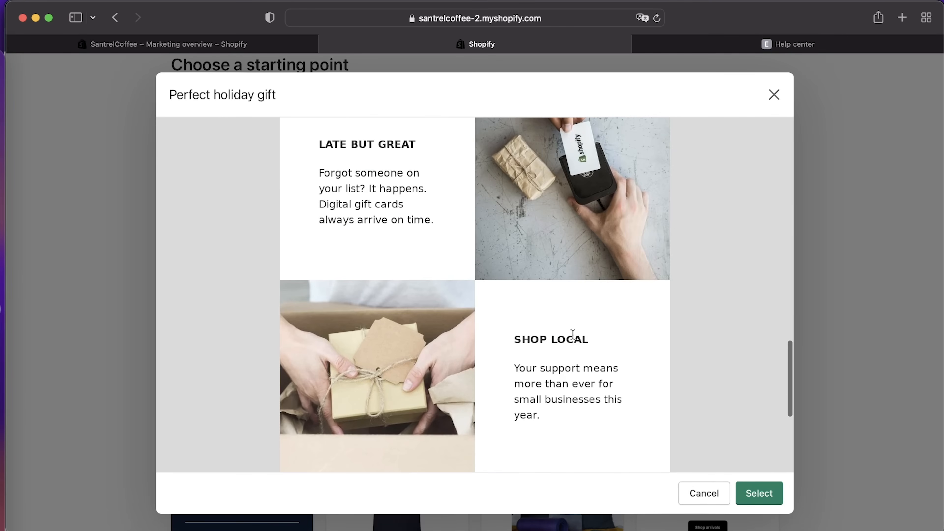
scroll(573, 333, up, 8)
scroll(573, 333, up, 8)
scroll(573, 334, up, 3)
scroll(572, 333, down, 15)
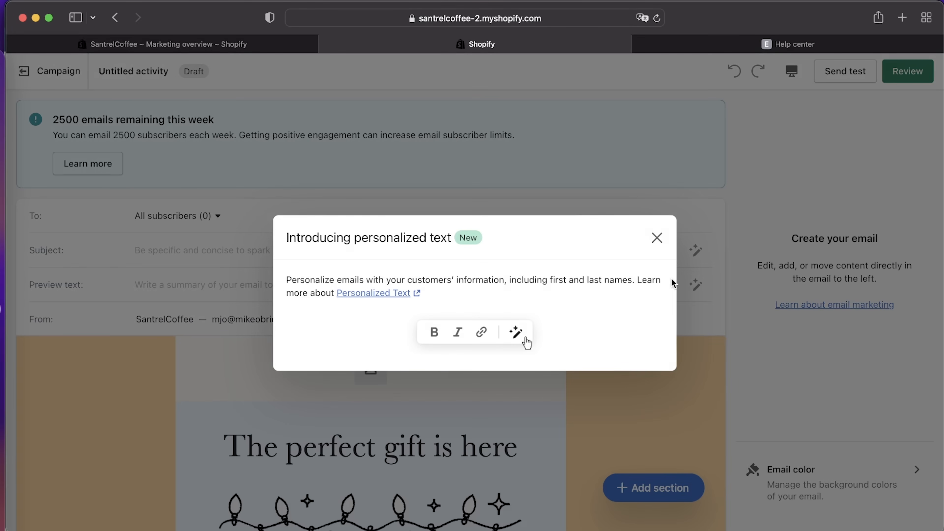
- Close the personalized text intro and review the Coffee Lovers T-shirt ($27.50) and holiday tip sections
click(657, 240)
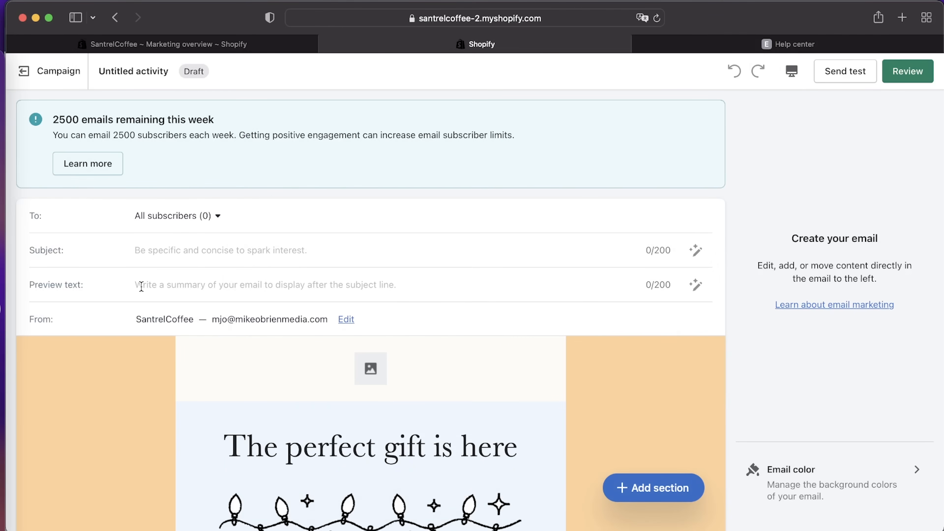
scroll(141, 286, down, 5)
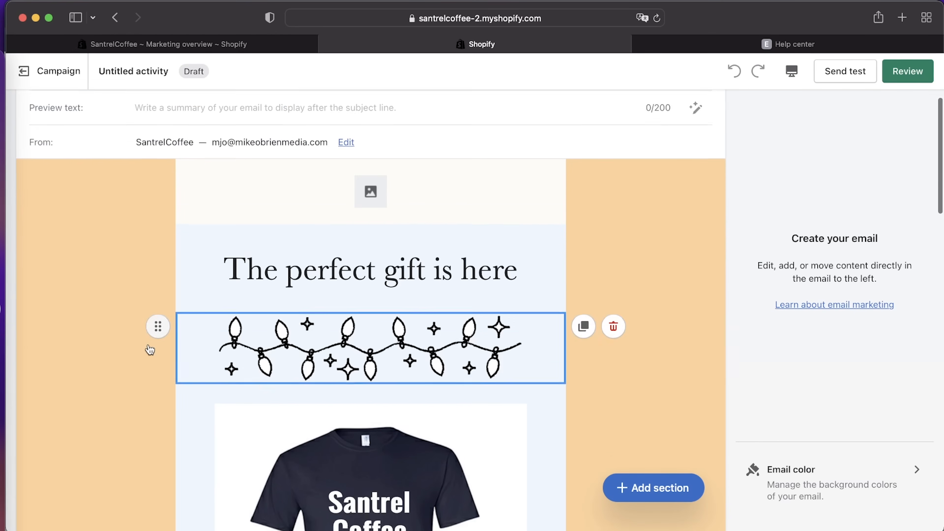
scroll(149, 350, down, 1)
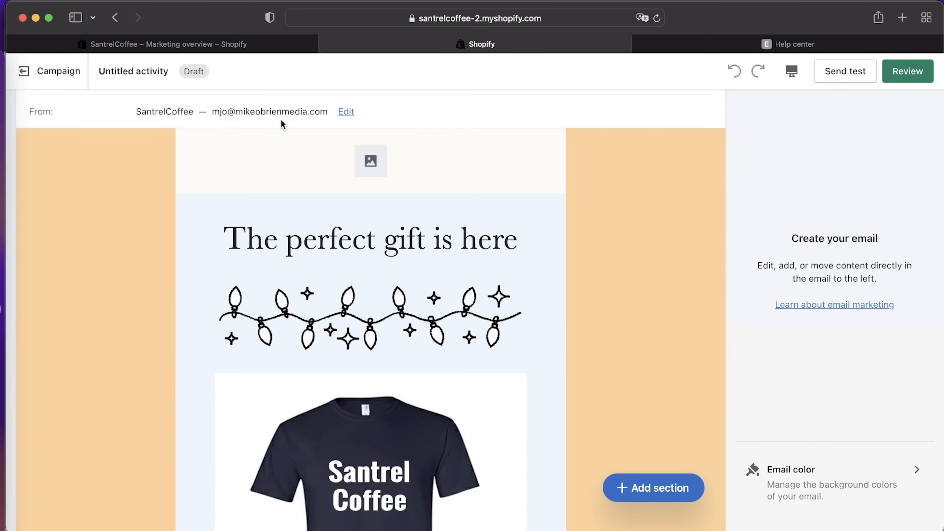
scroll(137, 285, down, 4)
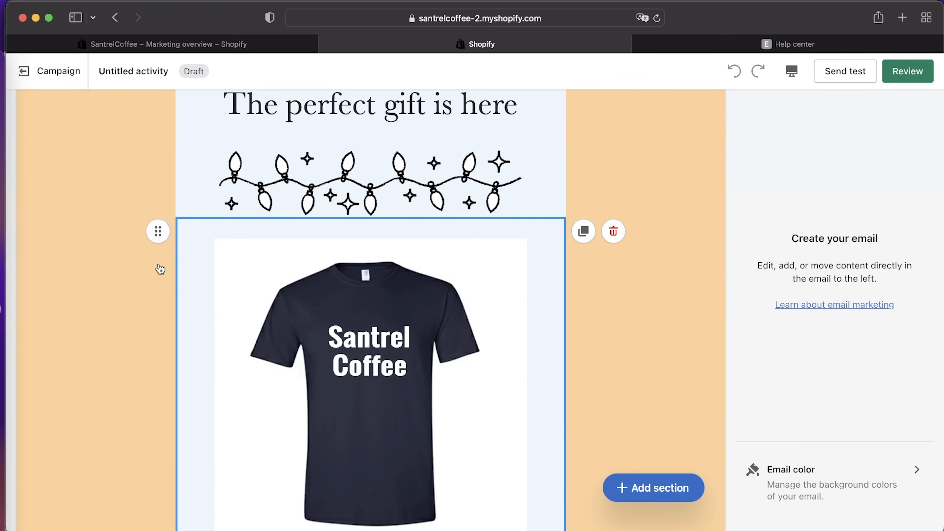
scroll(160, 269, down, 8)
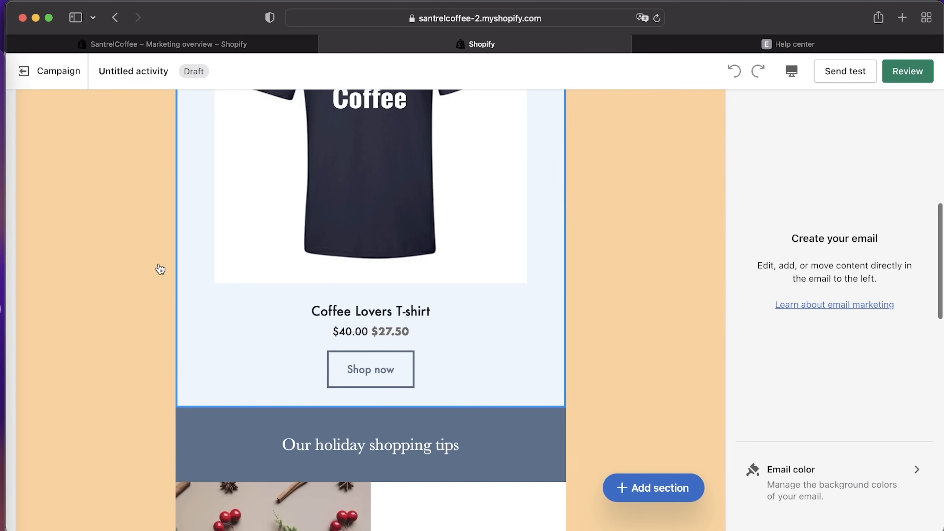
scroll(160, 269, down, 16)
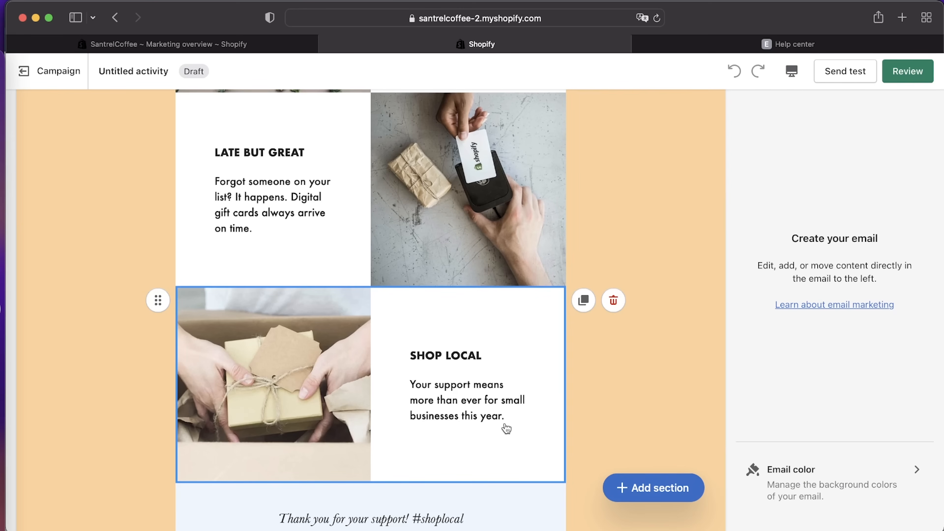
scroll(506, 429, up, 12)
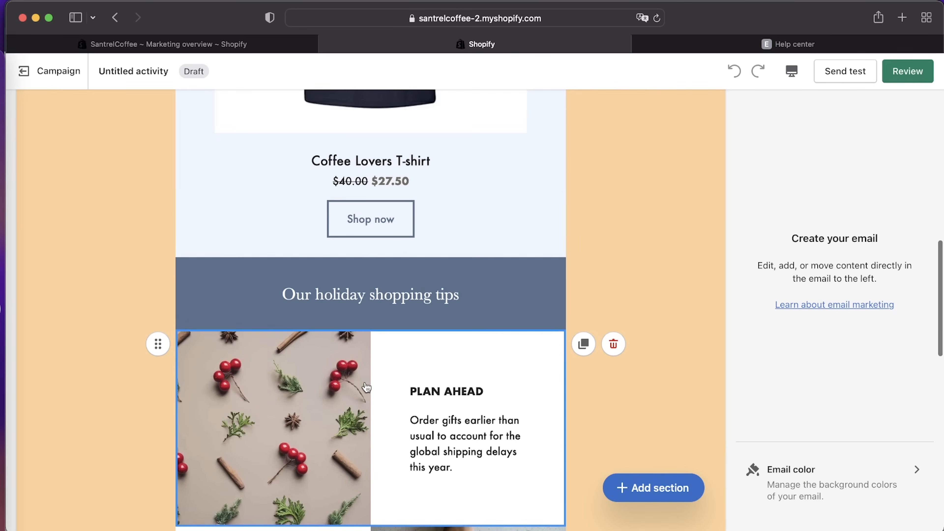
scroll(367, 387, down, 5)
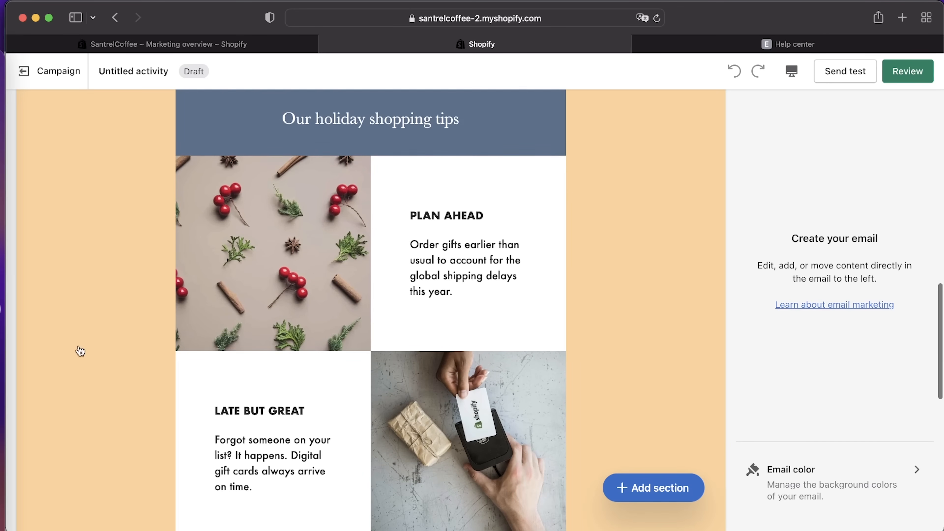
scroll(409, 237, down, 2)
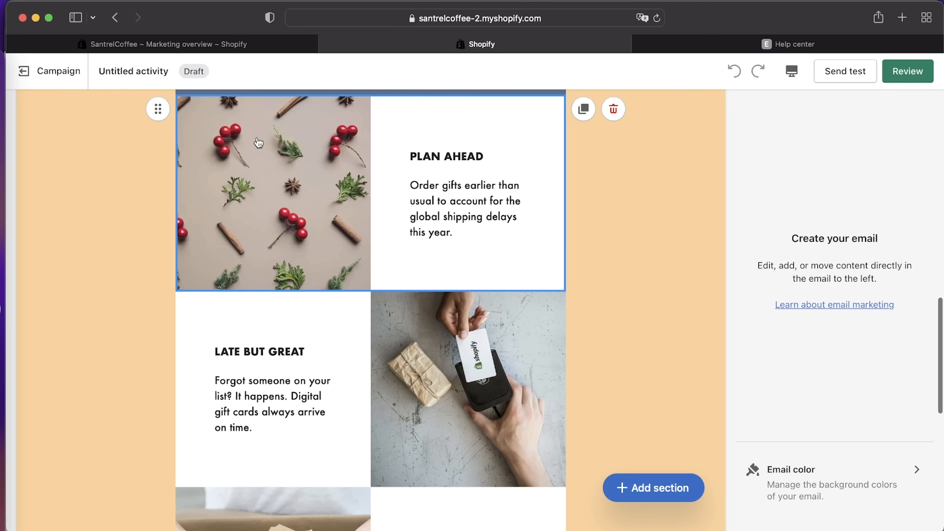
- Move the Plan Ahead section below Late But Great and check its text and image settings
drag(158, 109, 164, 312)
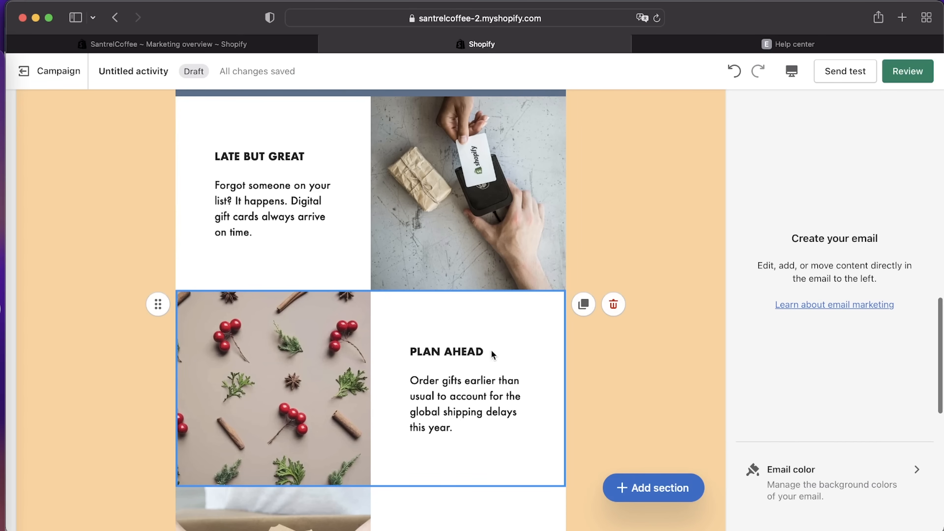
click(475, 360)
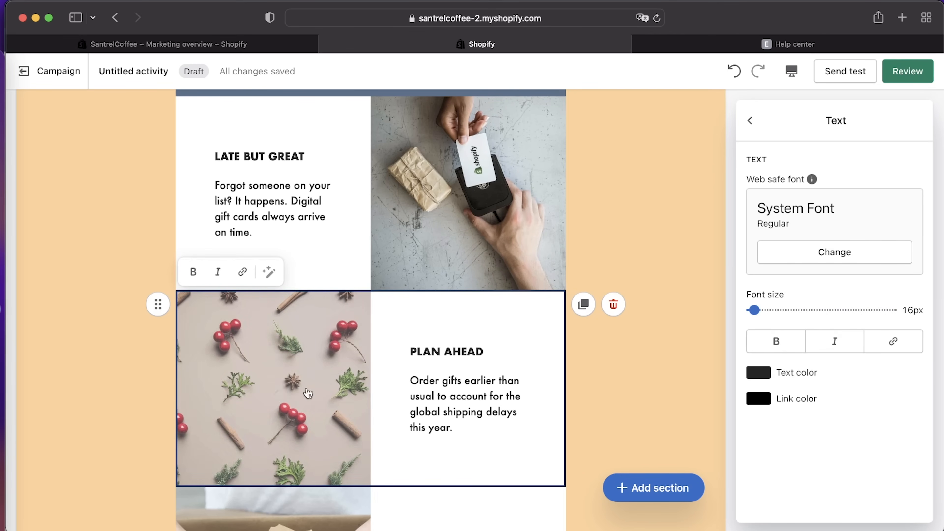
click(297, 394)
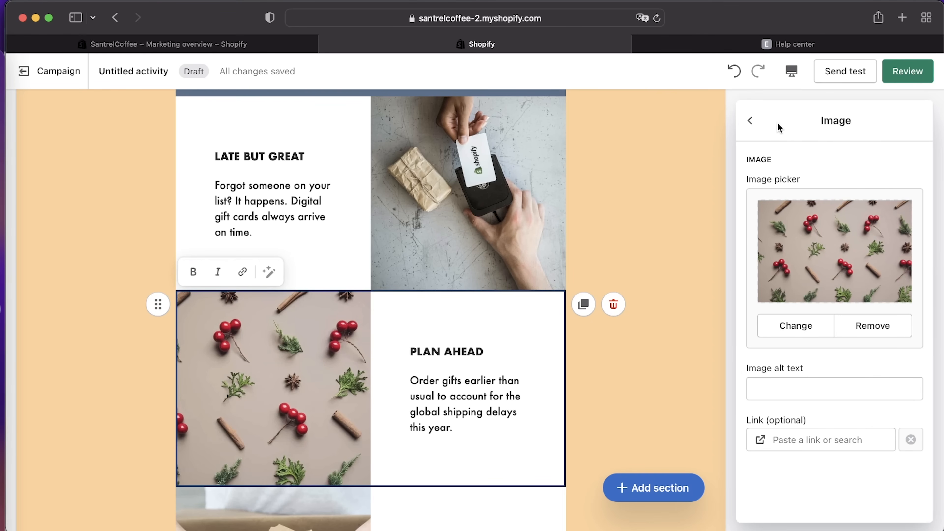
scroll(675, 385, up, 10)
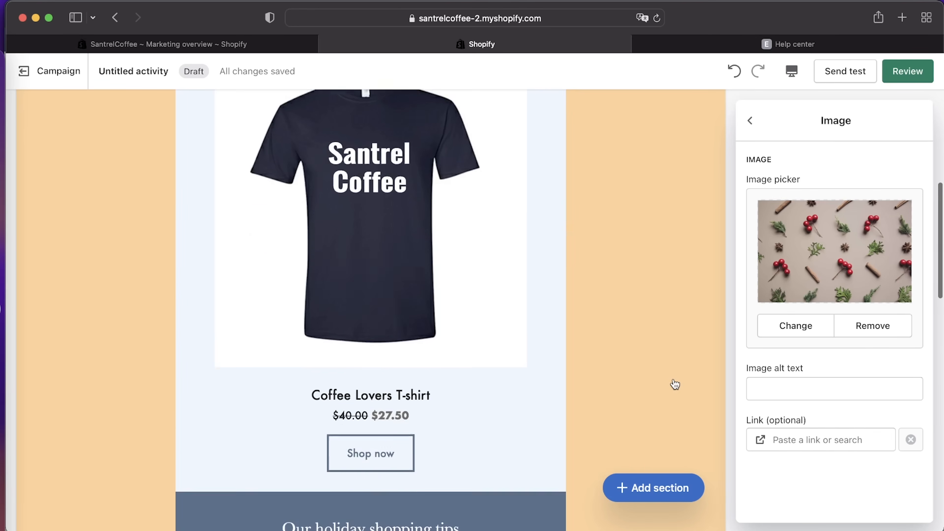
scroll(675, 384, up, 2)
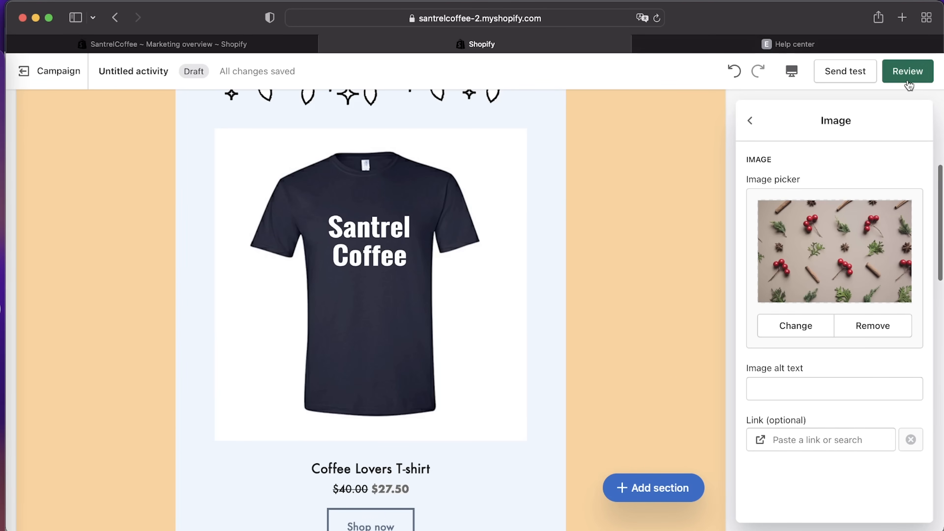
- Preview the email on Mobile, then go back to the Untitled Campaign page
click(792, 71)
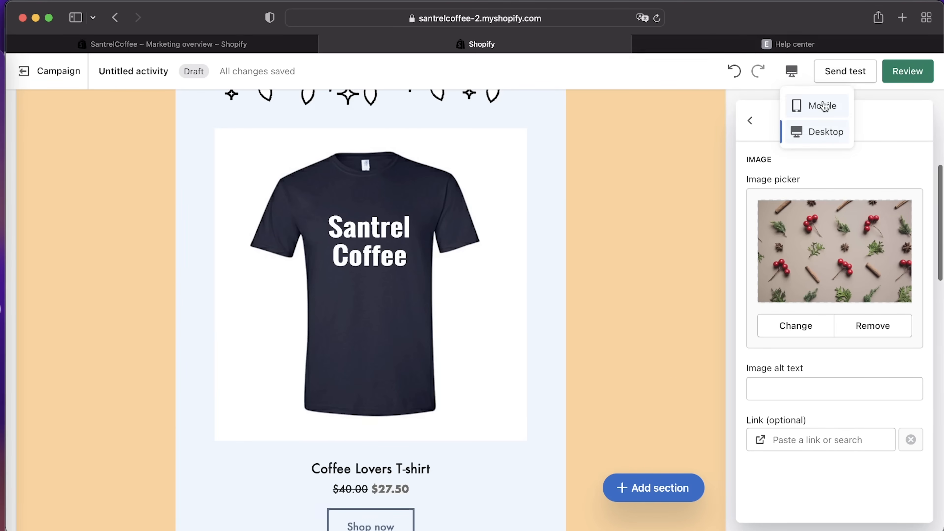
click(812, 110)
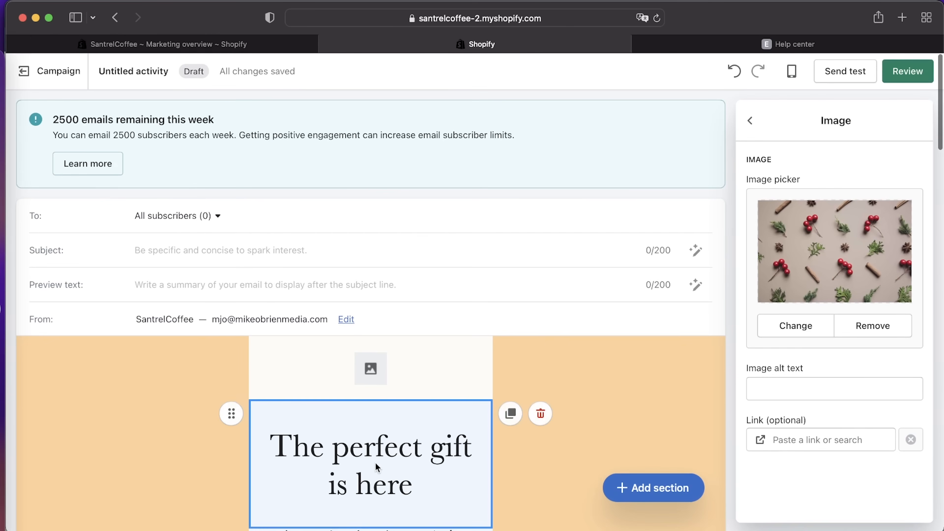
scroll(376, 462, down, 15)
scroll(376, 455, down, 15)
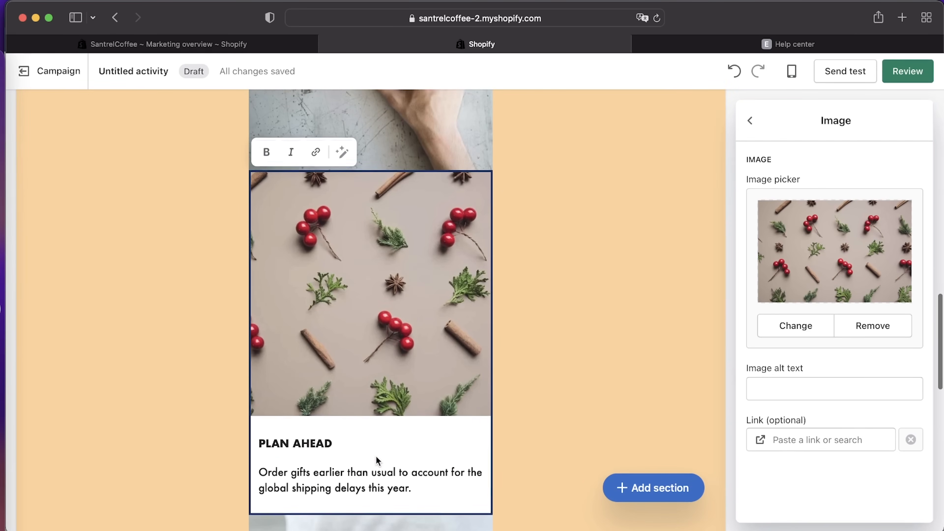
scroll(375, 455, up, 10)
scroll(237, 334, up, 15)
click(56, 79)
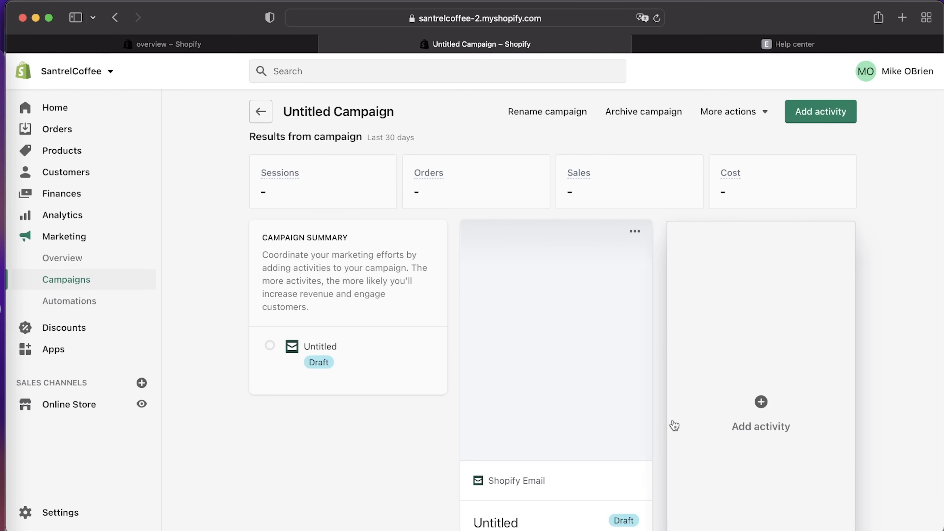
- Browse the Ads activities available in the Add activity dialog, then close it
scroll(665, 424, down, 3)
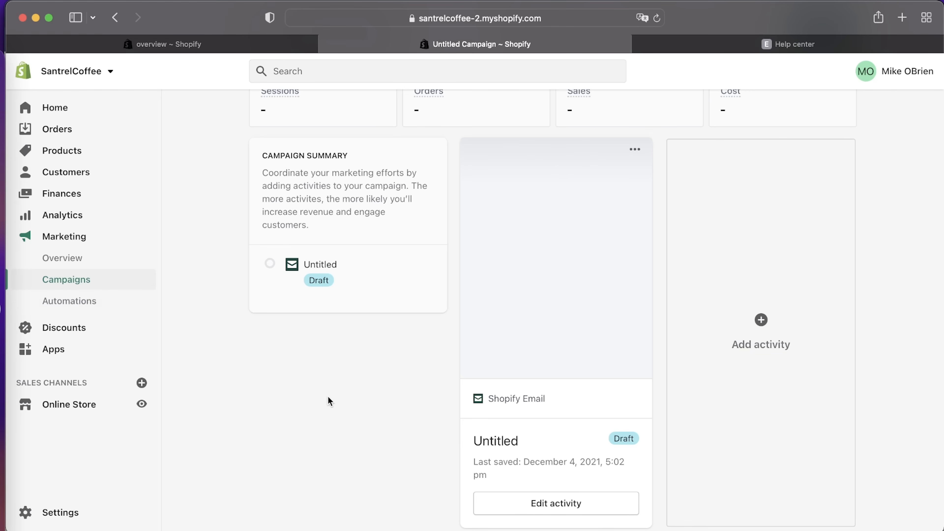
scroll(327, 395, up, 3)
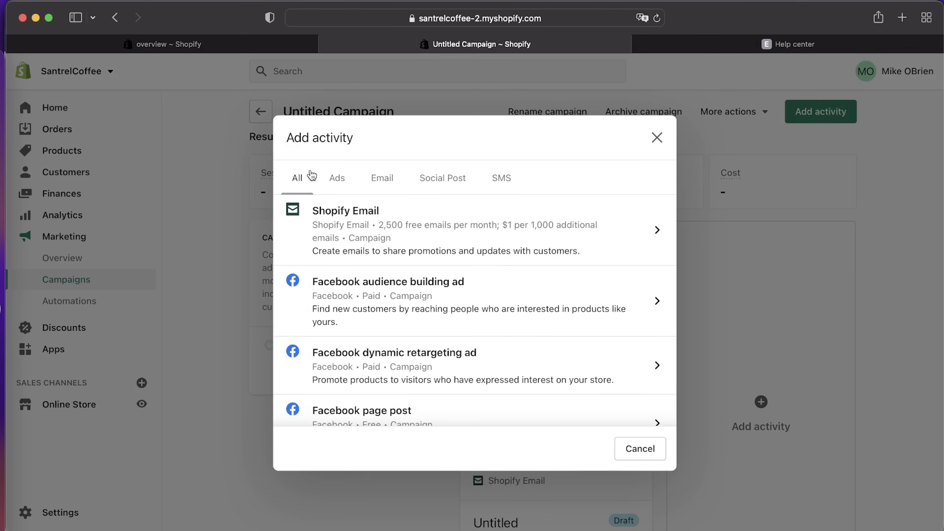
click(337, 178)
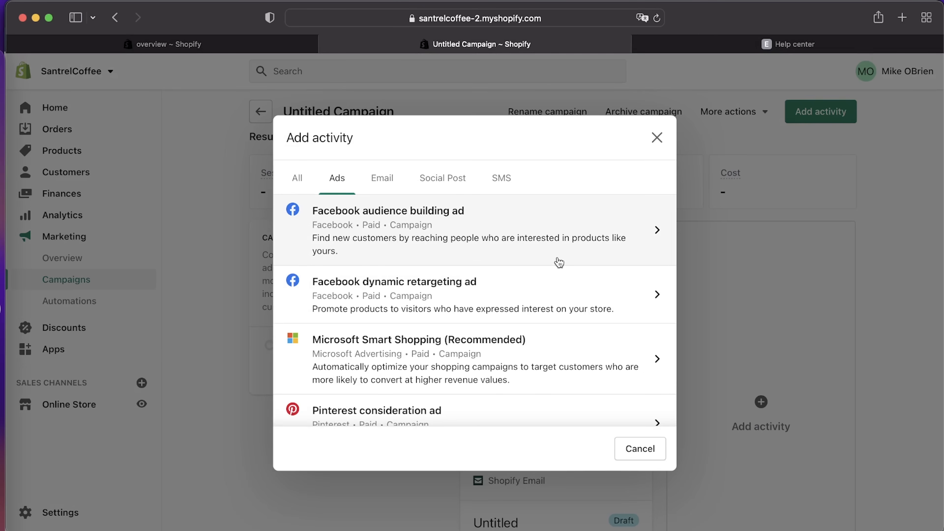
scroll(559, 262, down, 3)
scroll(604, 265, down, 8)
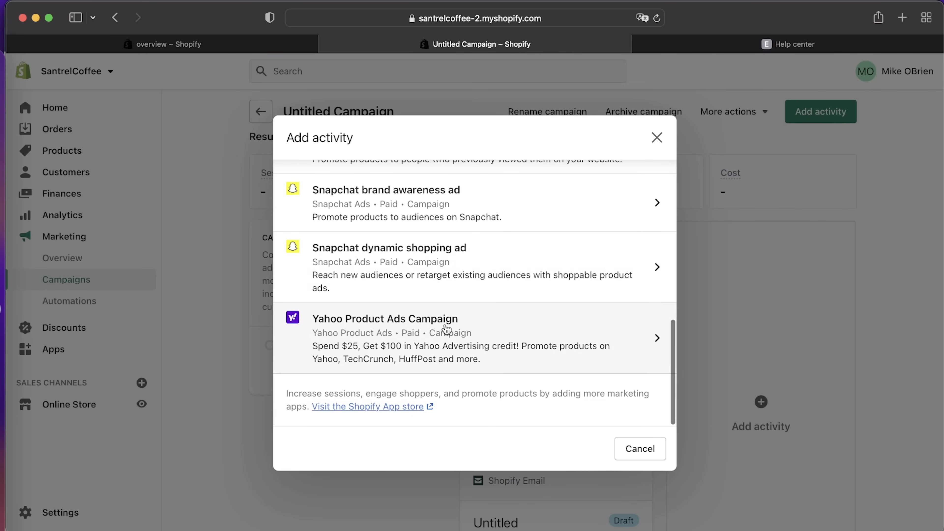
scroll(534, 258, up, 10)
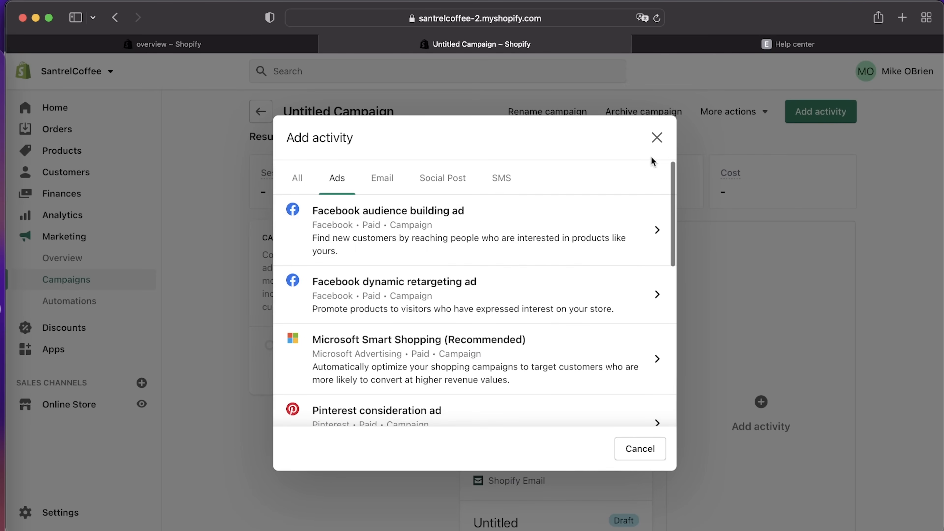
click(657, 137)
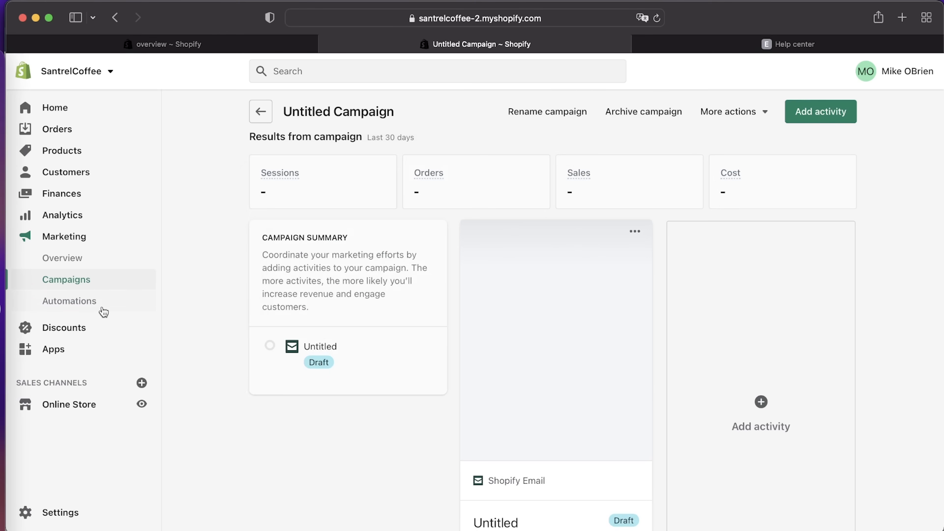
- Look over the Ads, Email and All automation types in Marketing automations, then go to Discounts
click(103, 312)
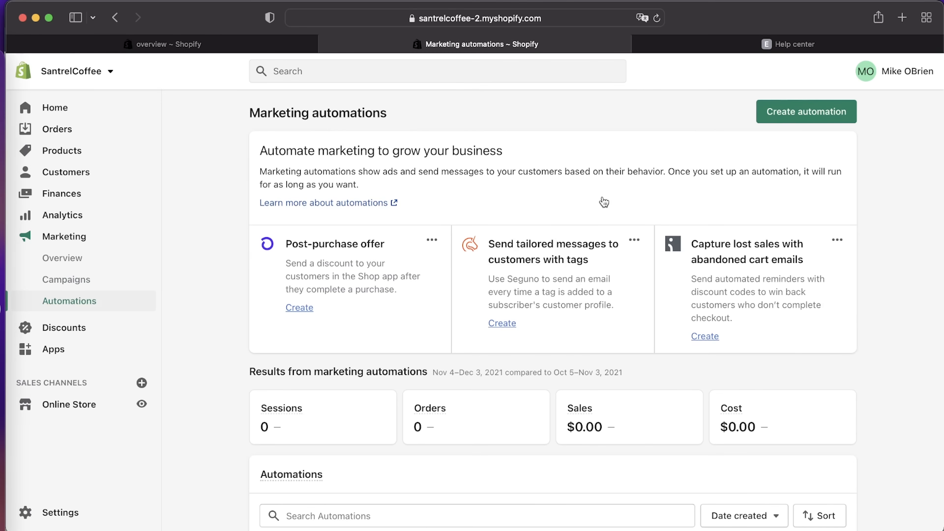
click(819, 112)
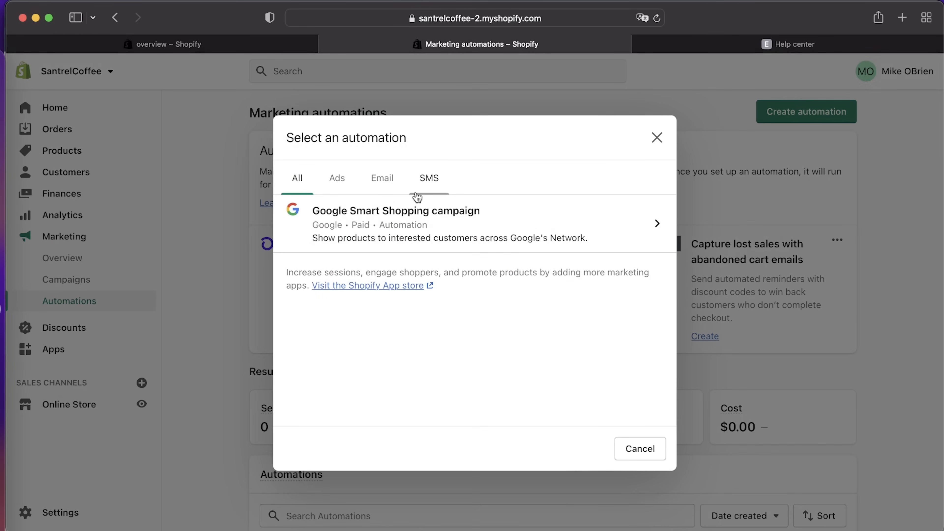
click(337, 179)
click(387, 176)
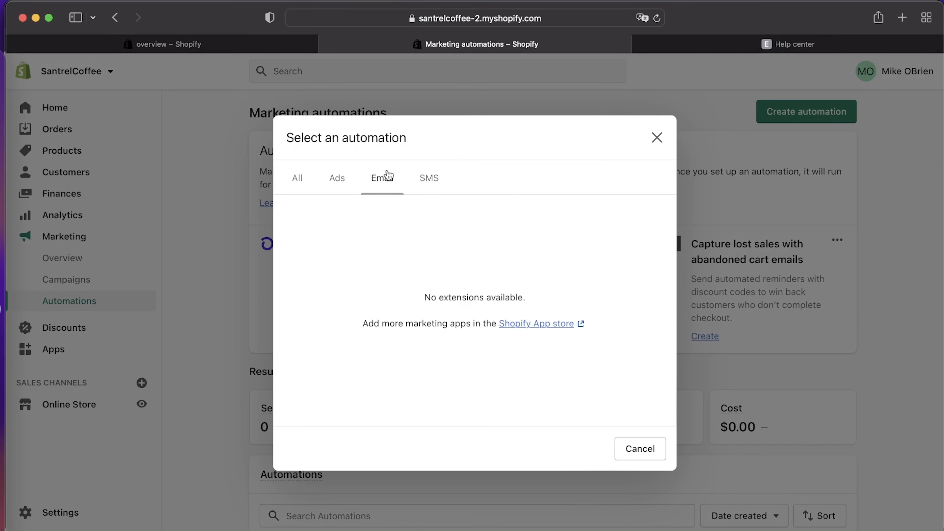
click(312, 175)
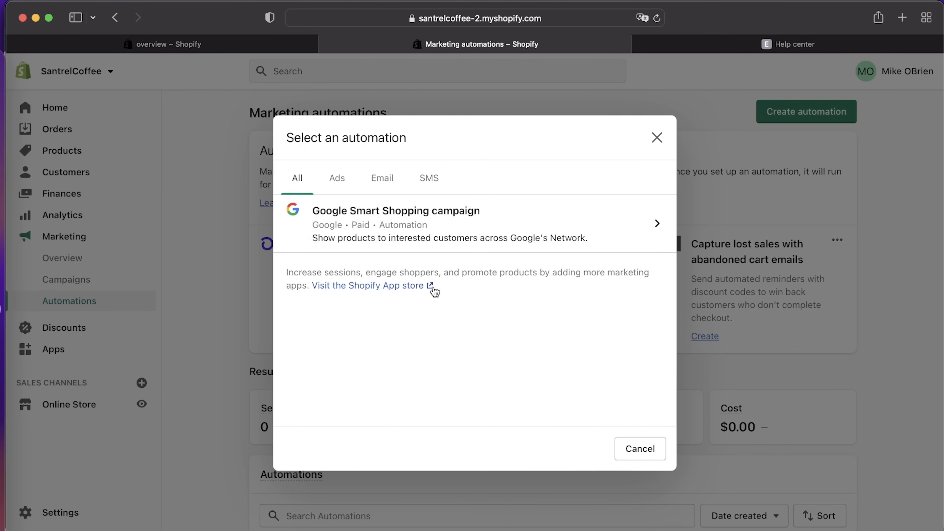
click(657, 140)
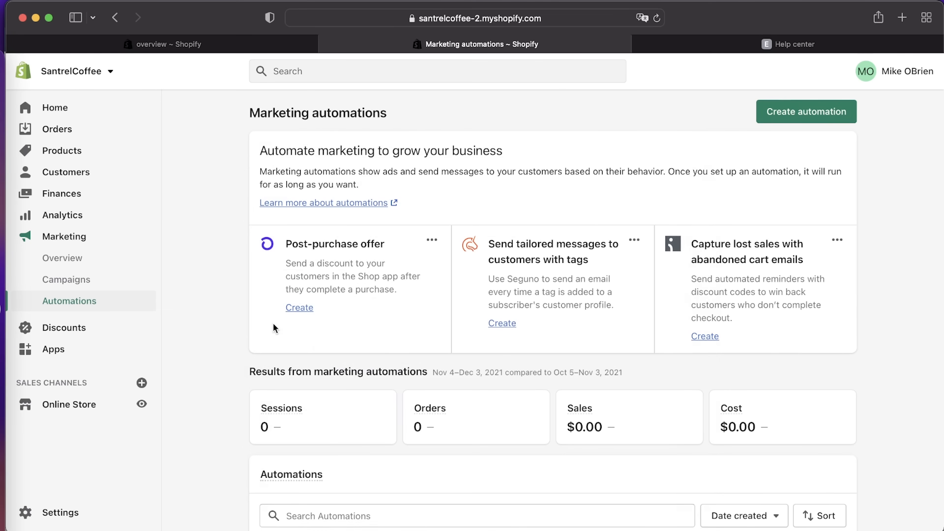
click(79, 327)
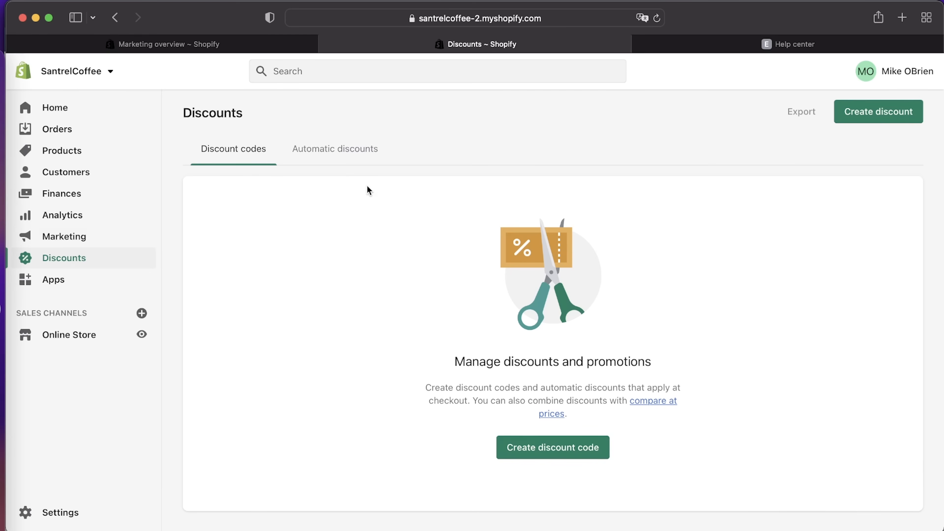
- Start a new discount code named MIKE with a 20% percentage value
click(321, 140)
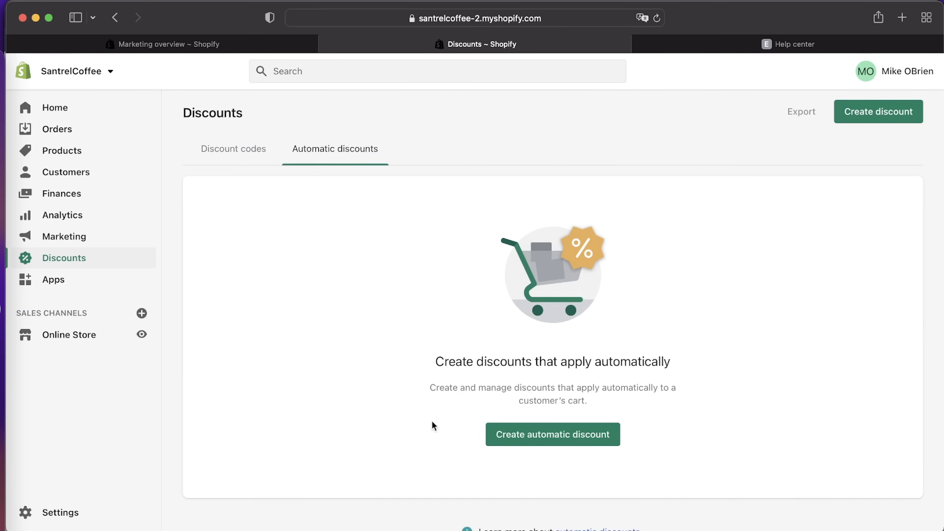
click(238, 161)
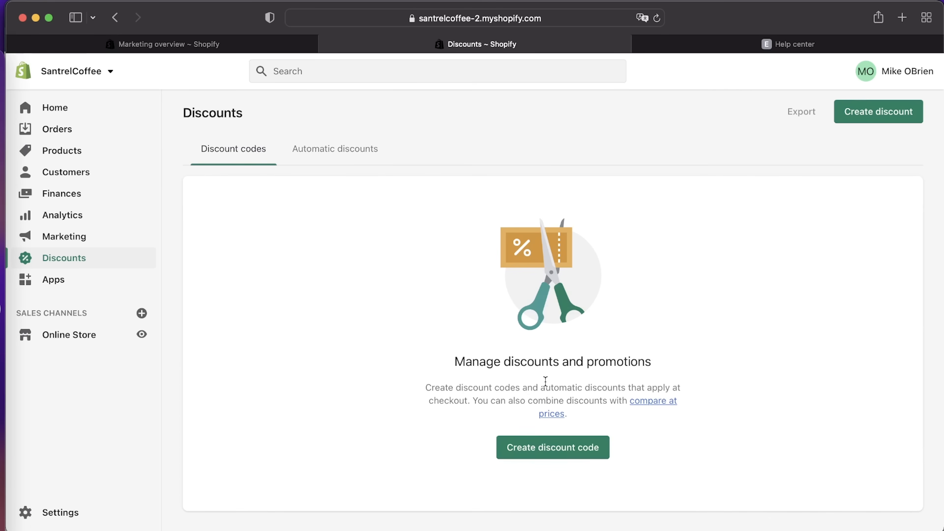
click(569, 451)
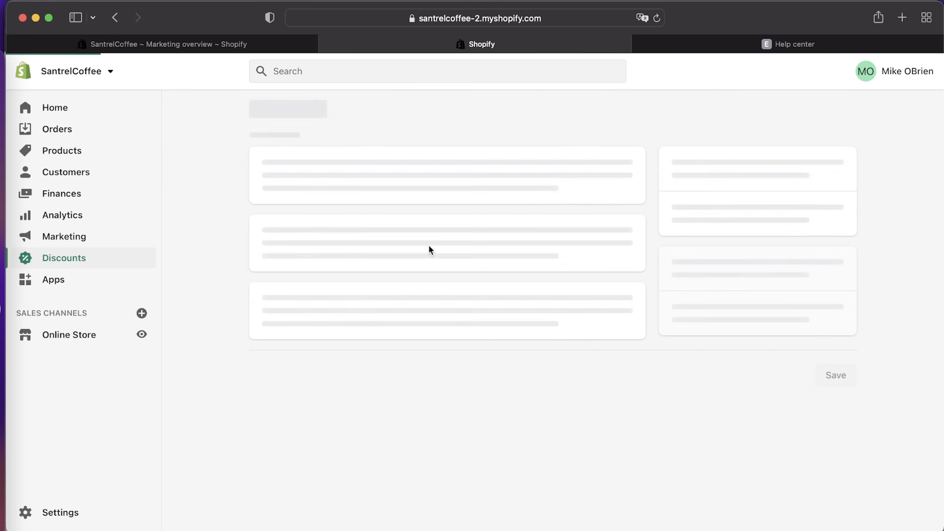
text(MIKE)
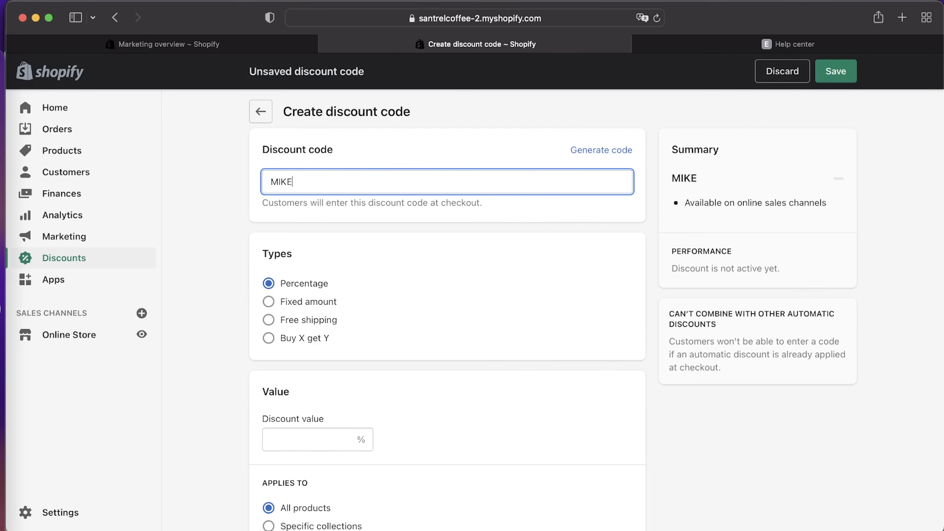
click(305, 437)
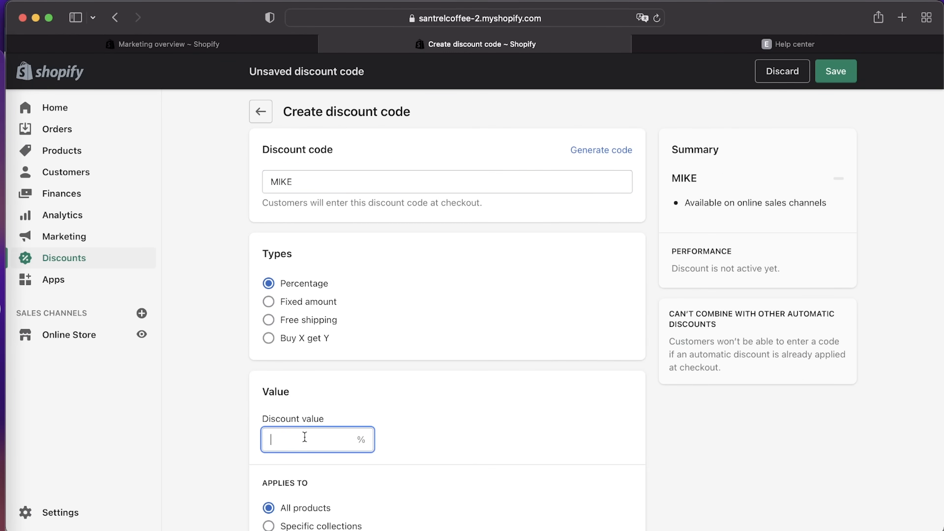
text(20)
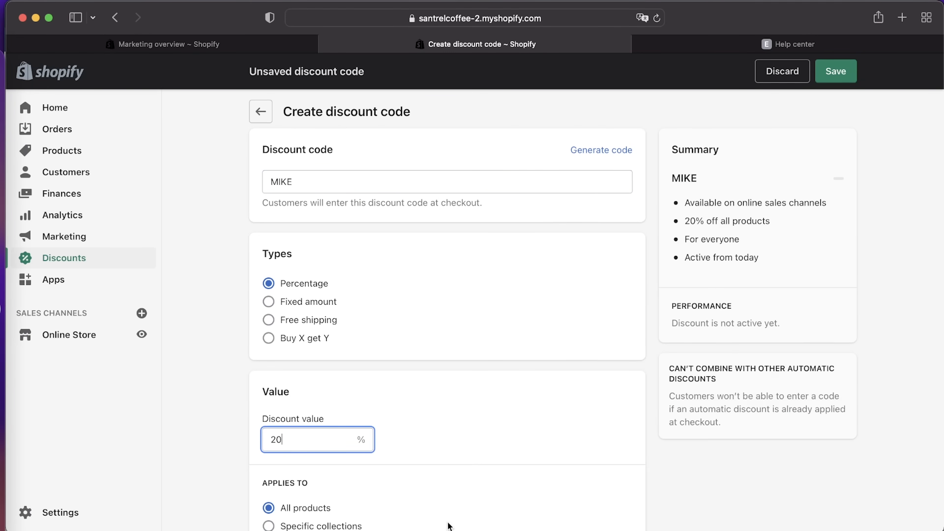
- Keep the MIKE discount applying to all products with no minimum purchase requirement
scroll(448, 524, down, 5)
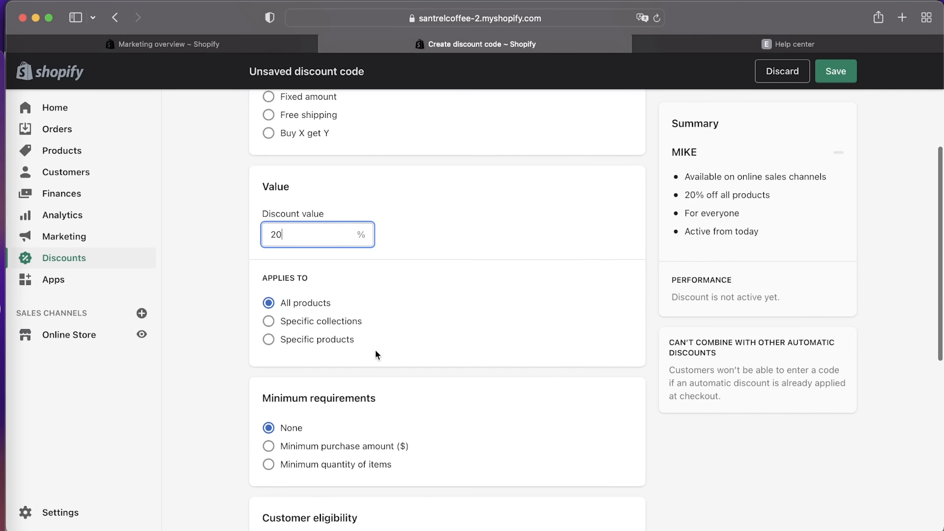
scroll(380, 351, up, 5)
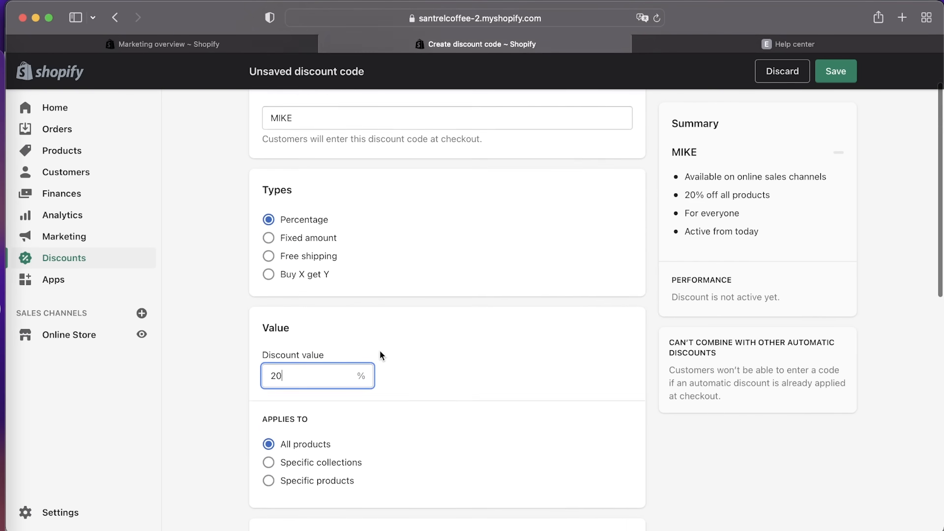
scroll(372, 344, up, 1)
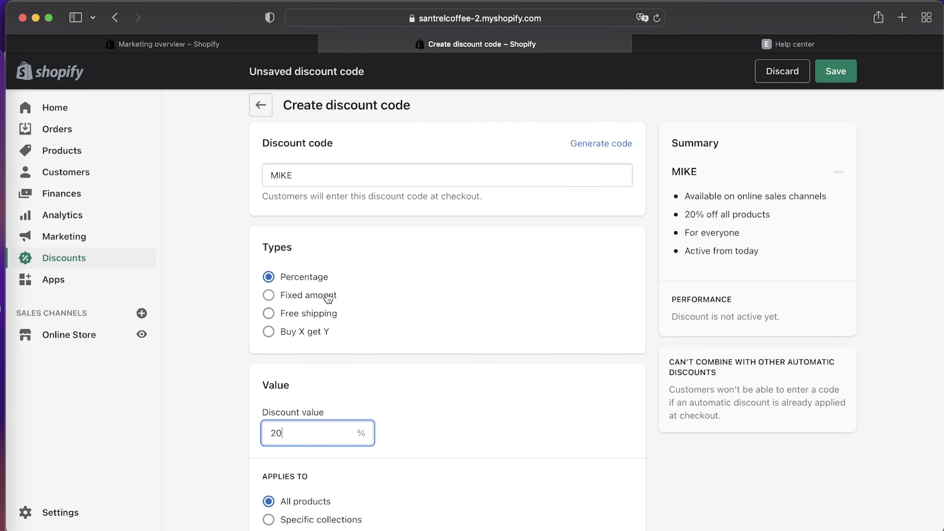
scroll(328, 297, down, 5)
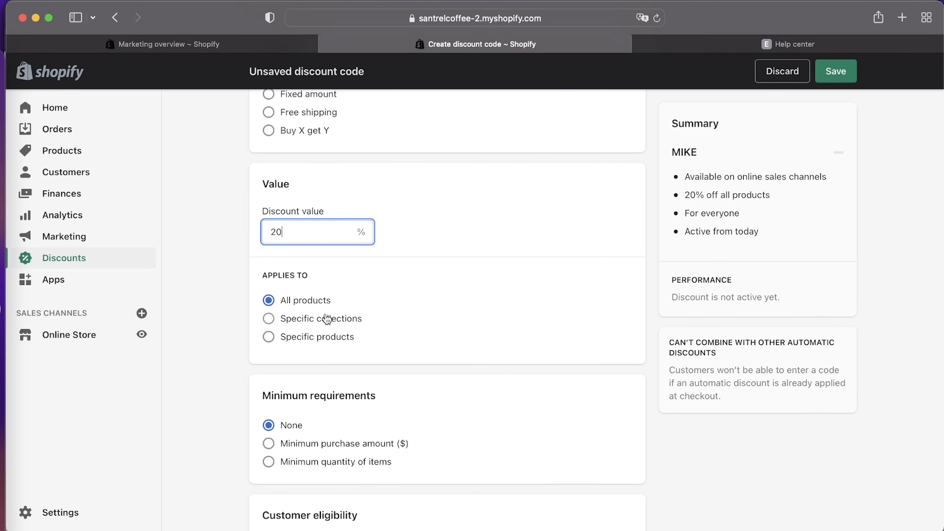
click(350, 325)
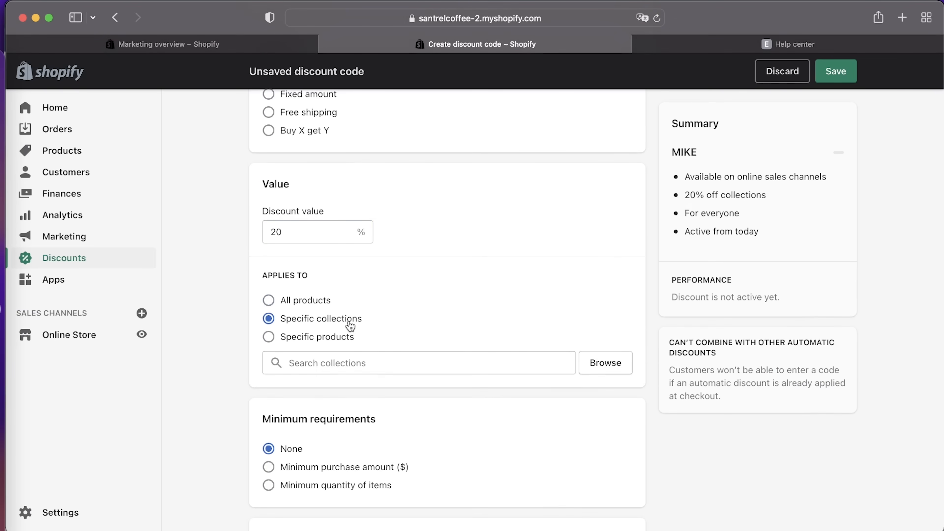
click(282, 301)
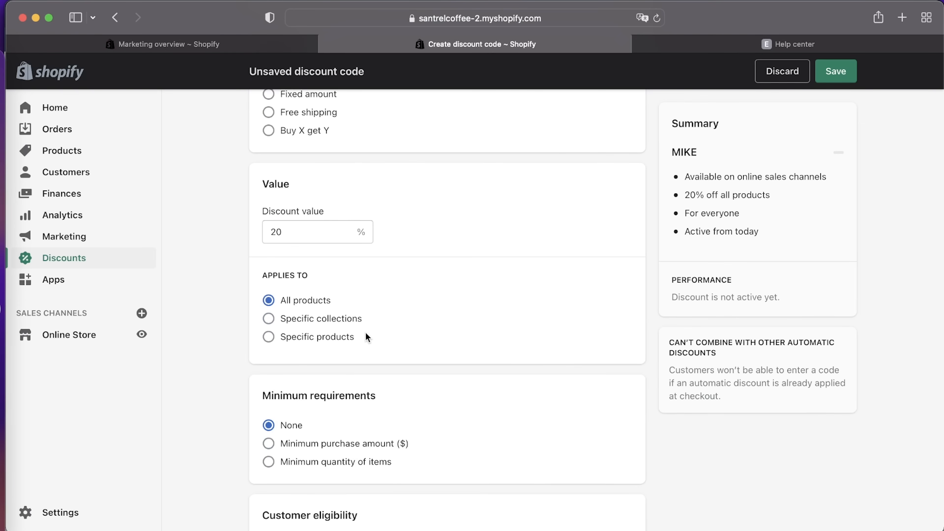
scroll(401, 381, down, 5)
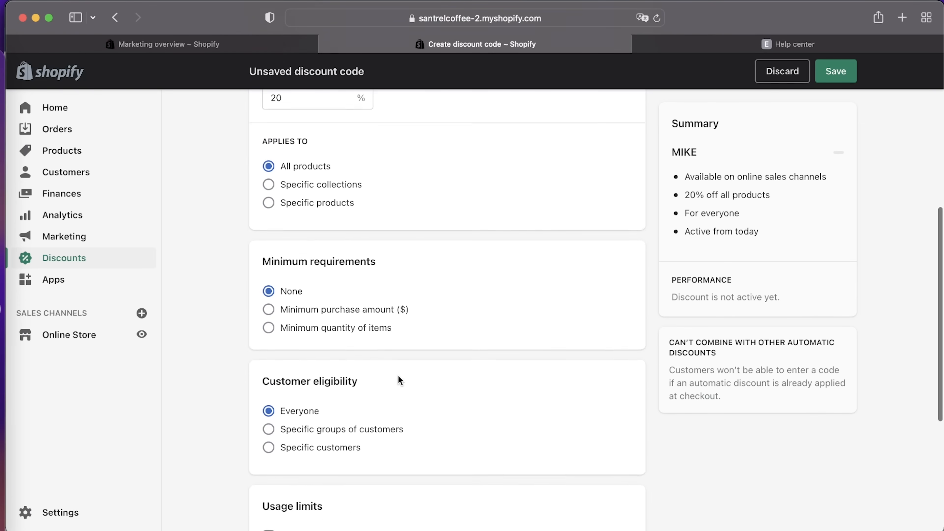
click(378, 275)
click(310, 292)
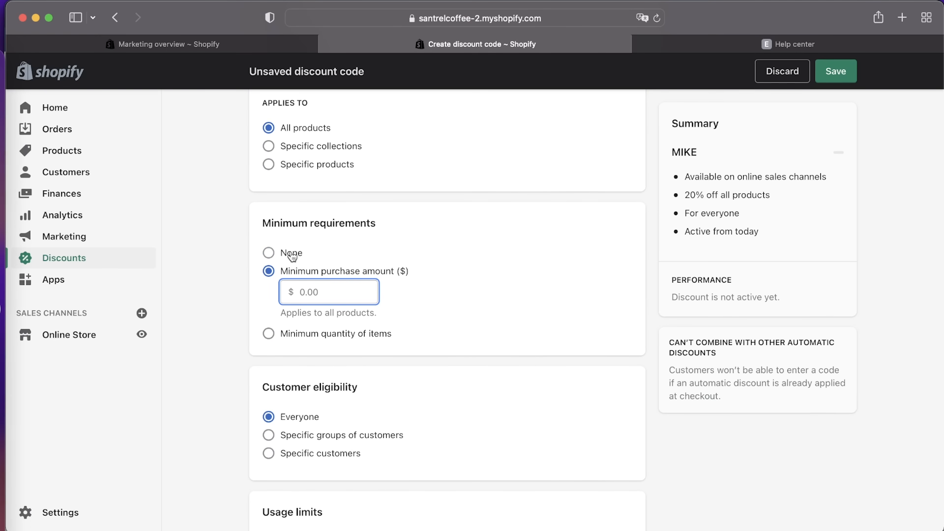
click(292, 253)
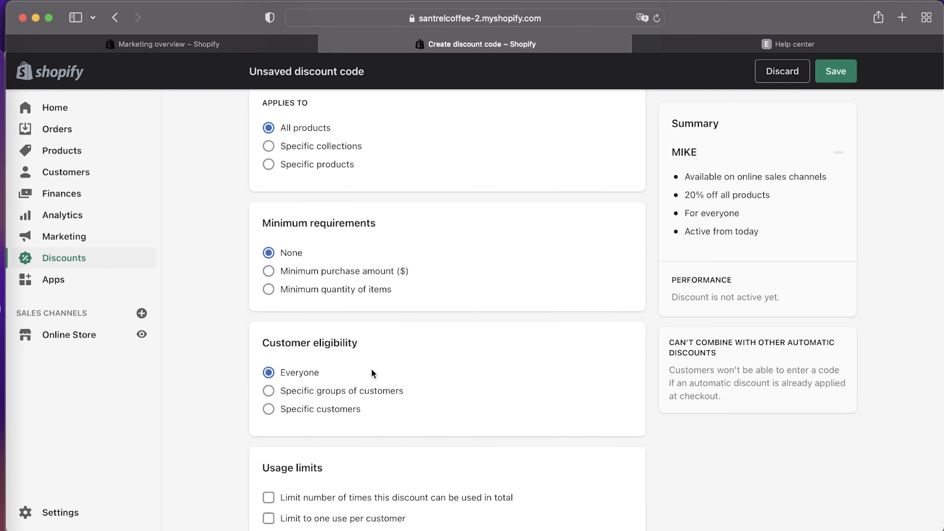
- Limit MIKE to one use per customer and save the discount code
scroll(372, 370, down, 3)
scroll(372, 372, down, 2)
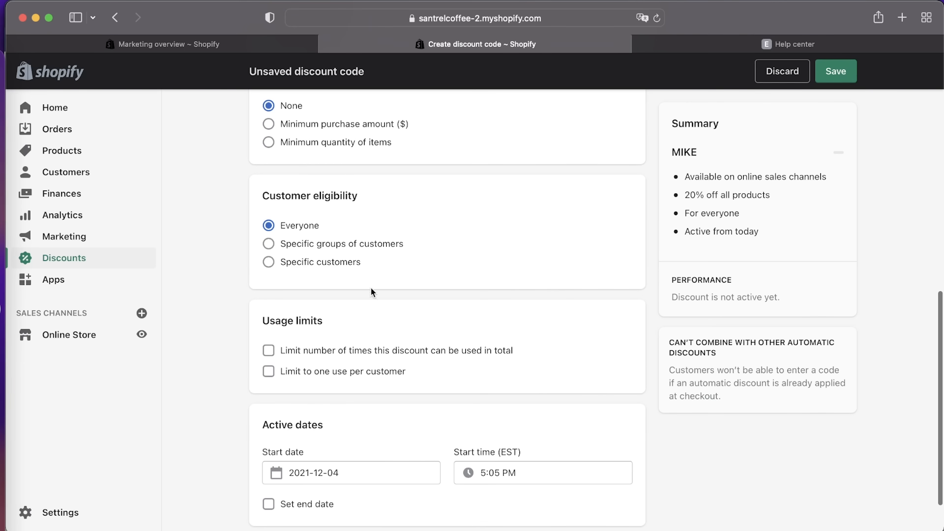
scroll(375, 290, down, 2)
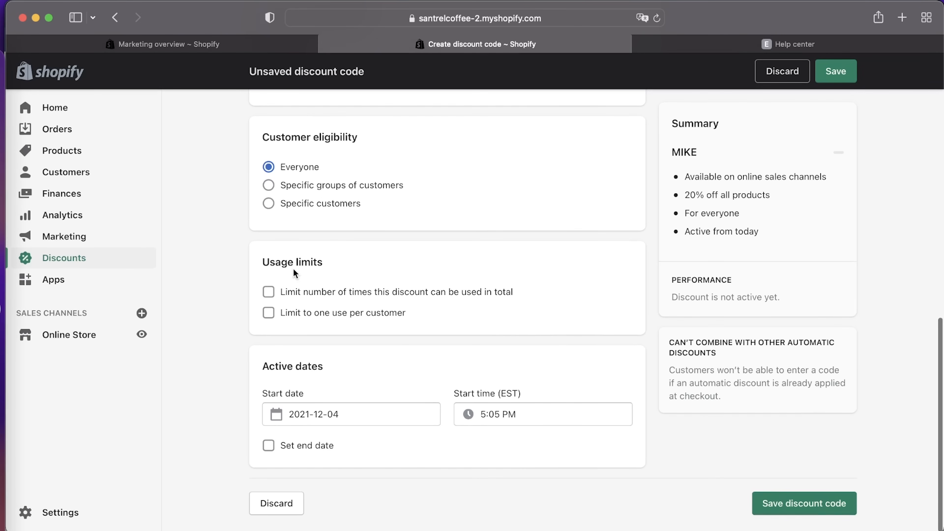
click(266, 316)
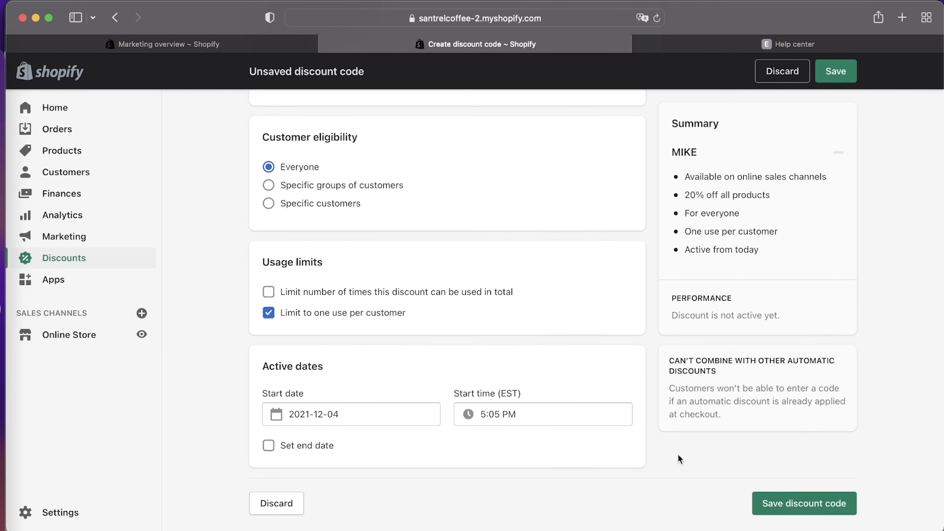
scroll(680, 459, up, 15)
scroll(679, 459, down, 6)
scroll(680, 459, down, 8)
click(825, 498)
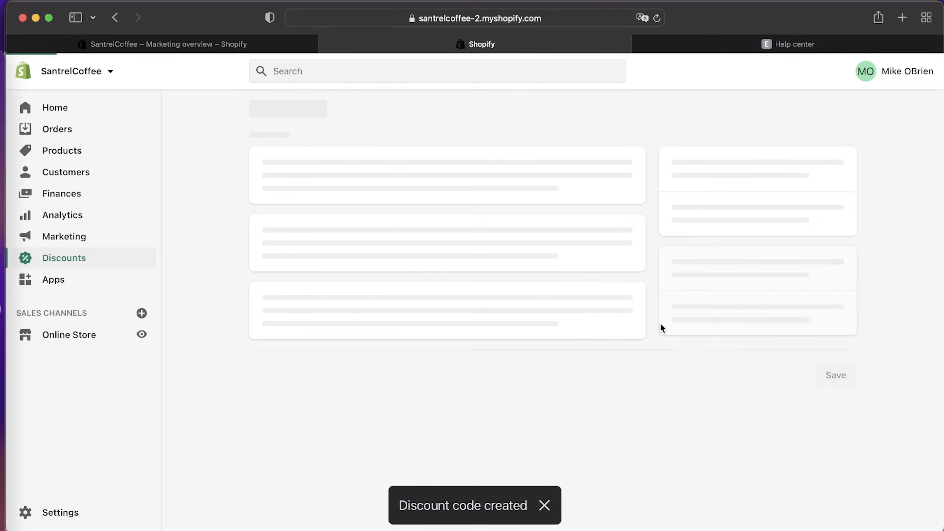
- Back in the discount codes list, leave MIKE unselected and show the Automatic discounts tab
click(51, 261)
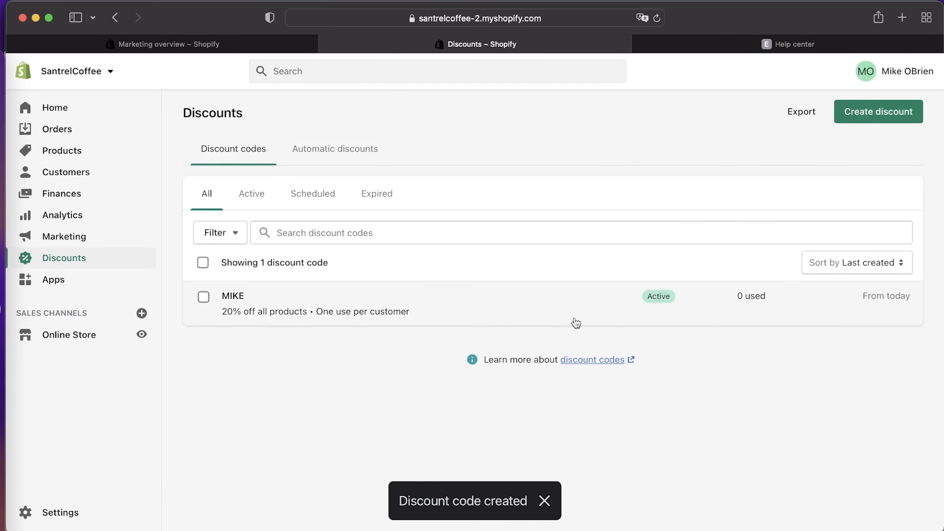
click(215, 304)
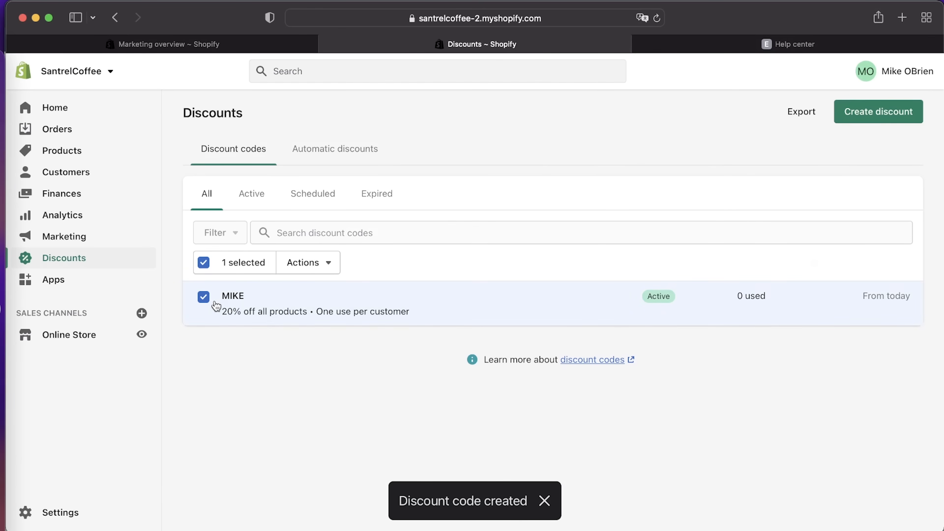
click(318, 274)
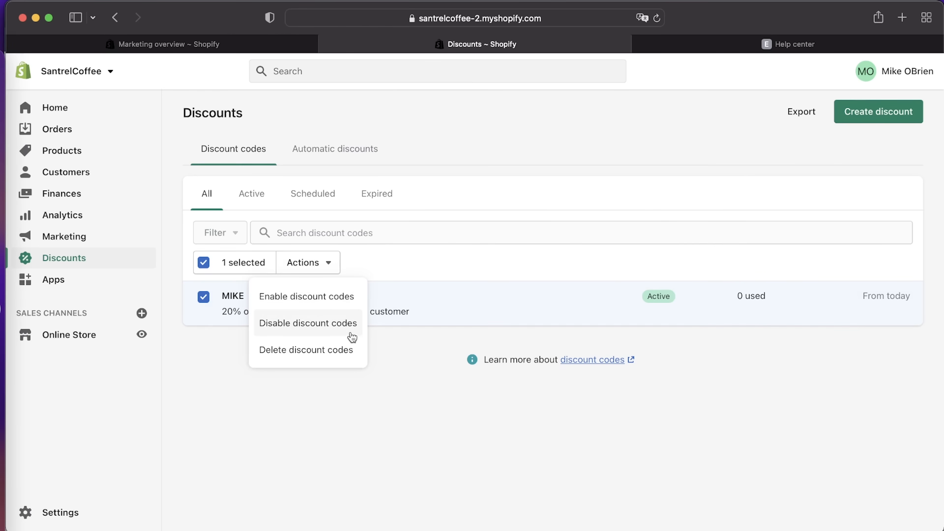
click(358, 428)
click(203, 296)
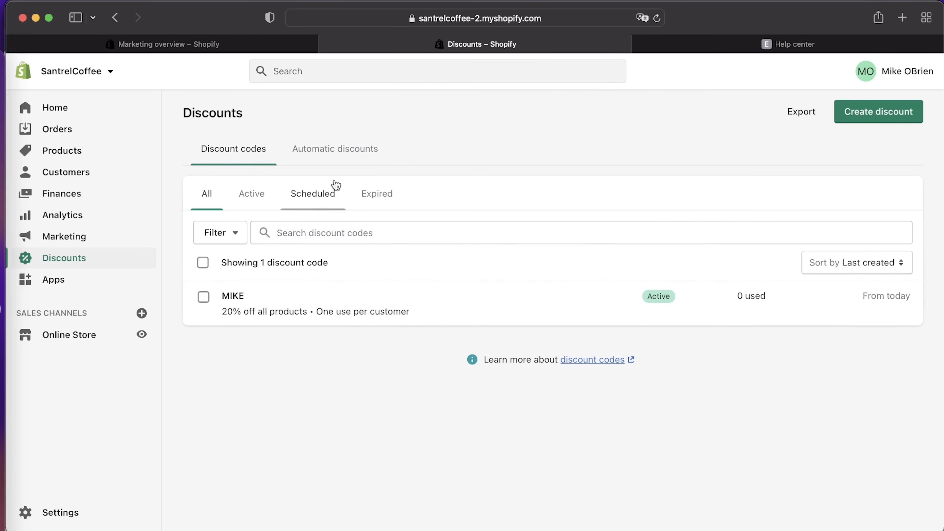
click(354, 154)
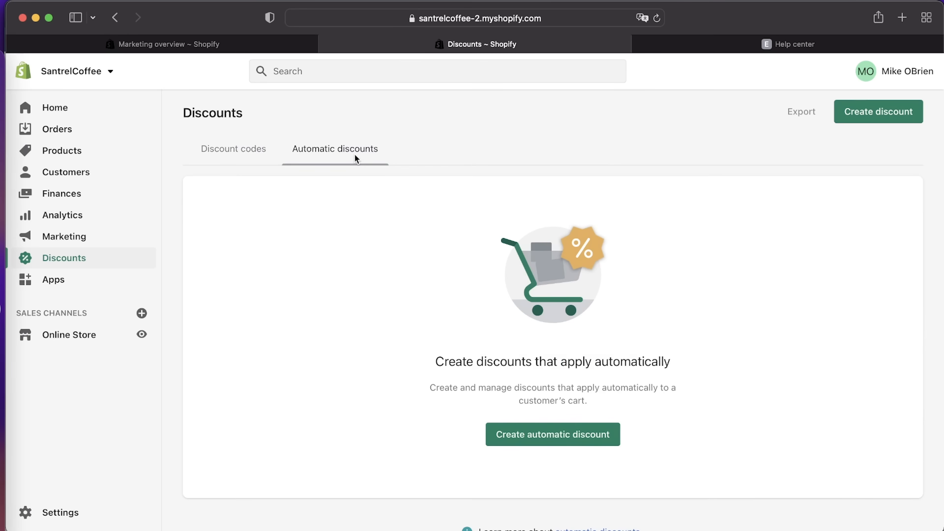
- Start an automatic discount titled 'Clothing Discount' with a 5% value
click(533, 436)
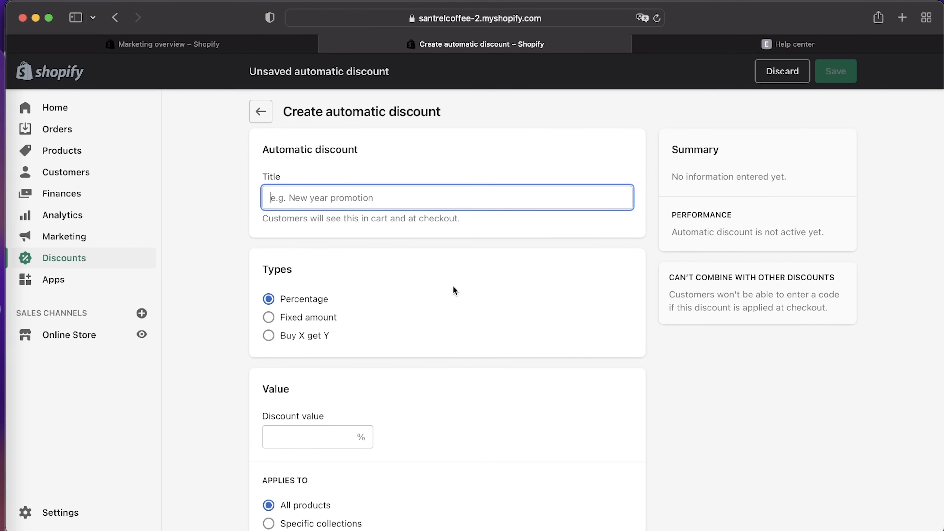
text(Clothi)
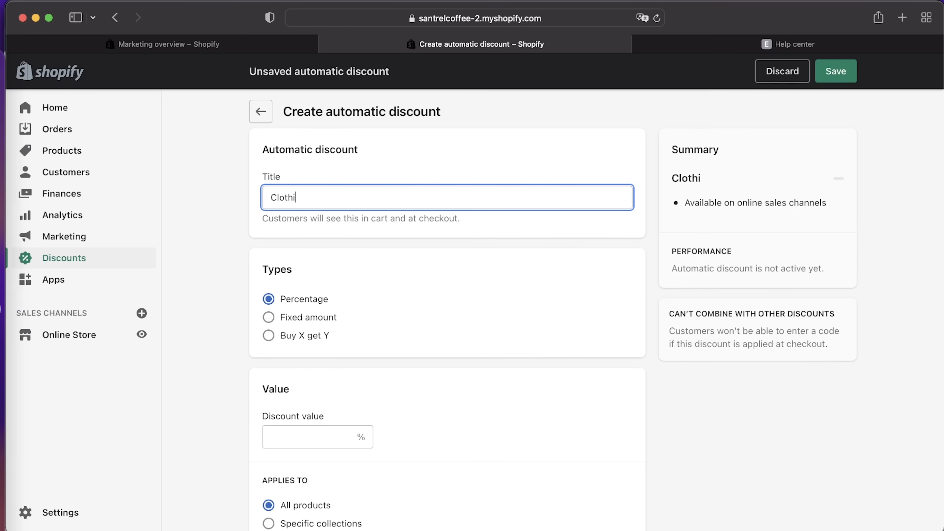
text(ng Discount)
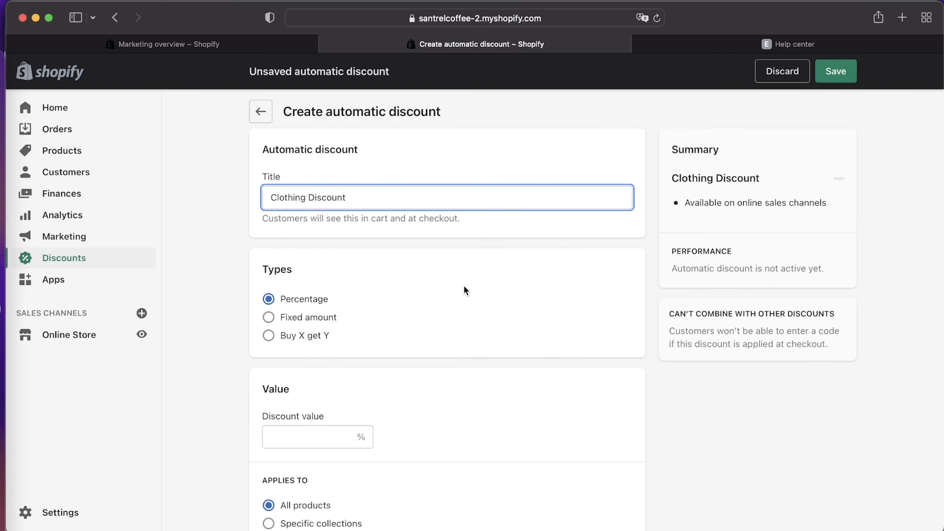
scroll(429, 235, down, 2)
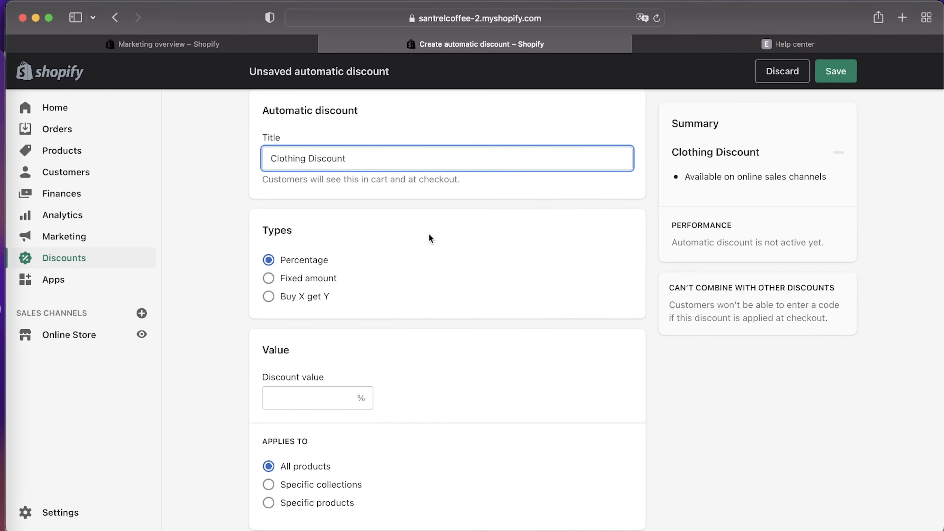
scroll(428, 232, down, 4)
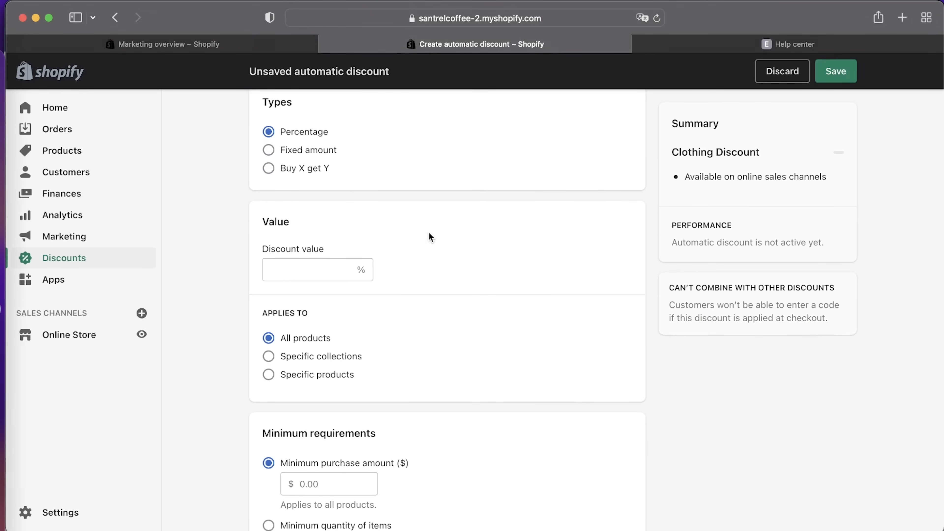
scroll(429, 237, down, 1)
click(315, 248)
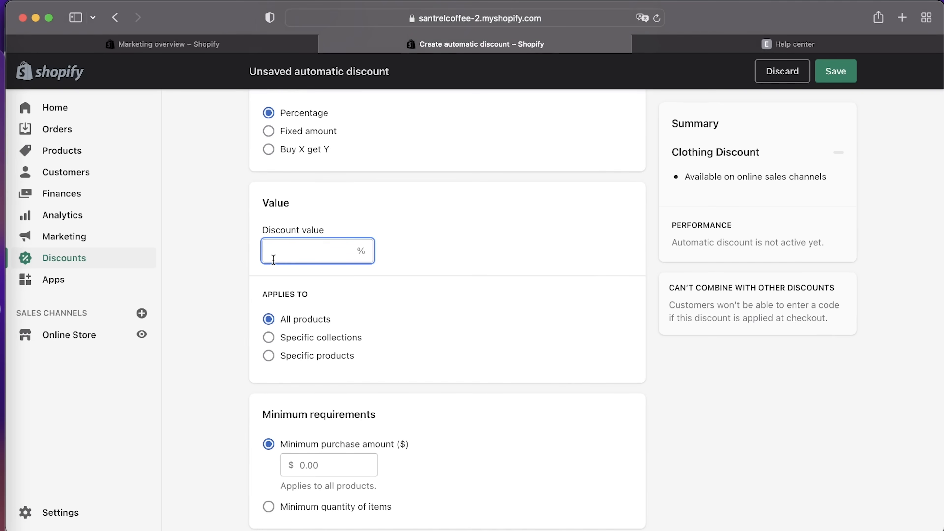
text(5)
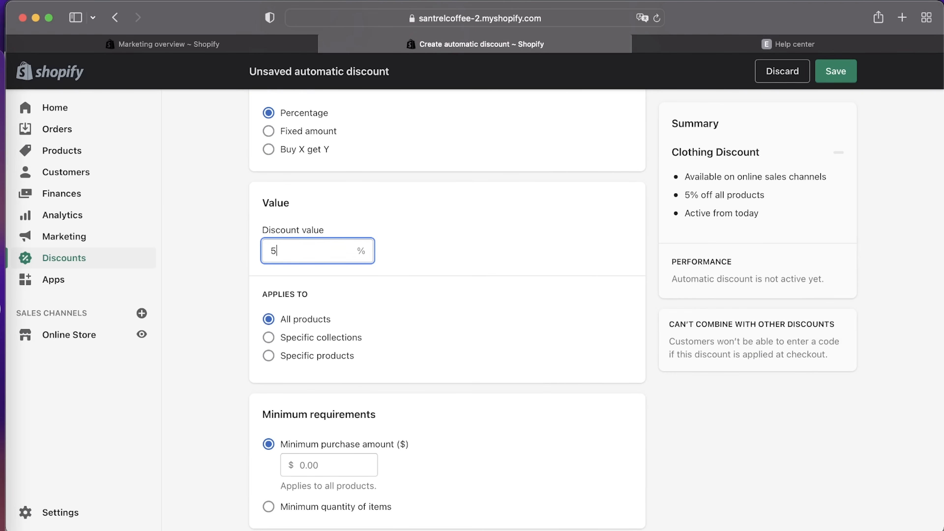
- Apply the discount to the Santrel Coffee Apparel collection only
click(268, 338)
click(286, 385)
click(600, 383)
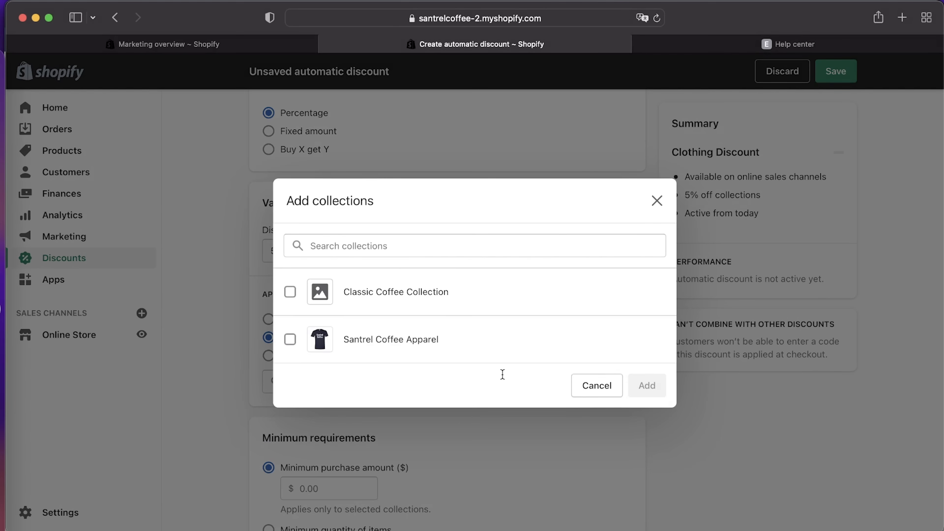
click(292, 340)
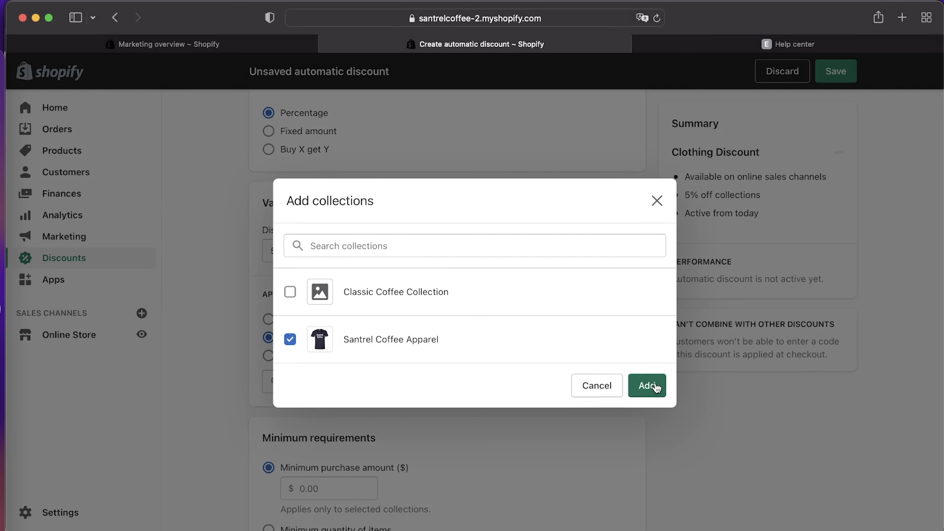
click(647, 385)
scroll(373, 392, down, 8)
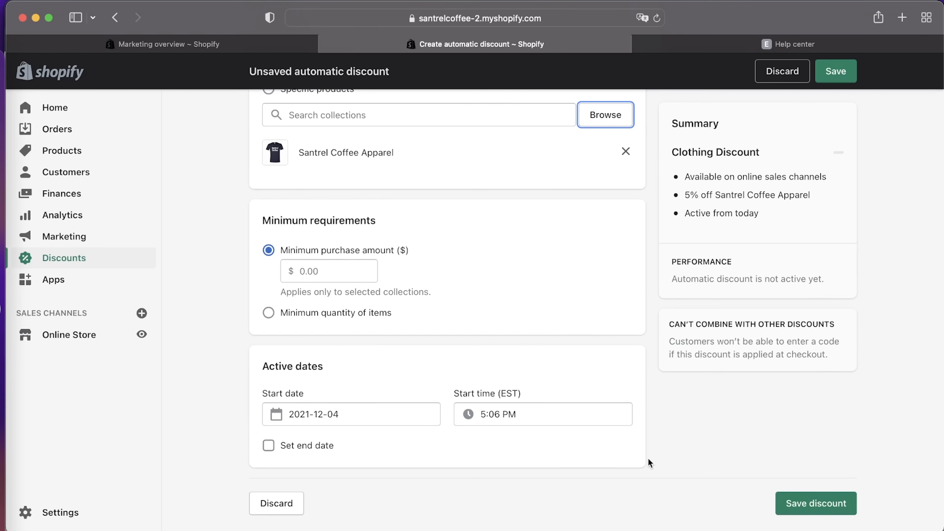
- Enter 1 as the minimum purchase amount to clear the save error, then save the 5% Clothing Discount
click(816, 506)
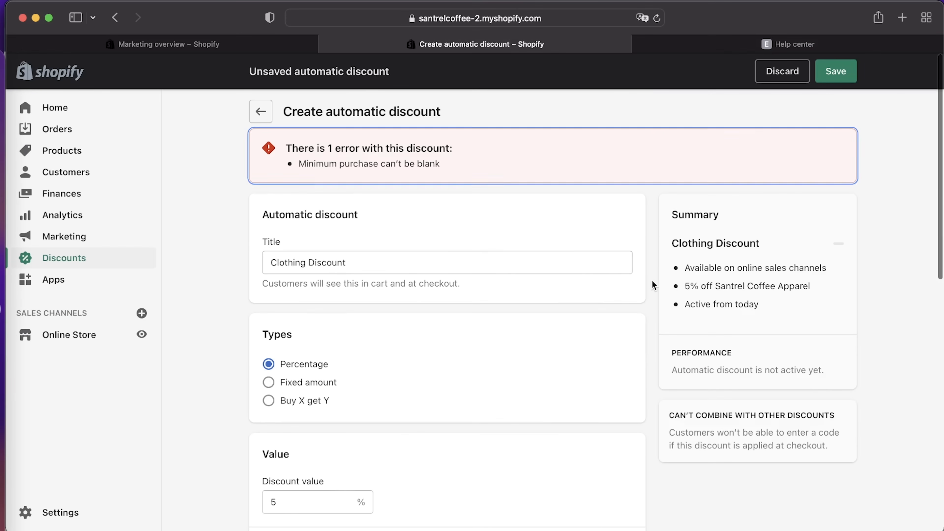
scroll(405, 284, down, 2)
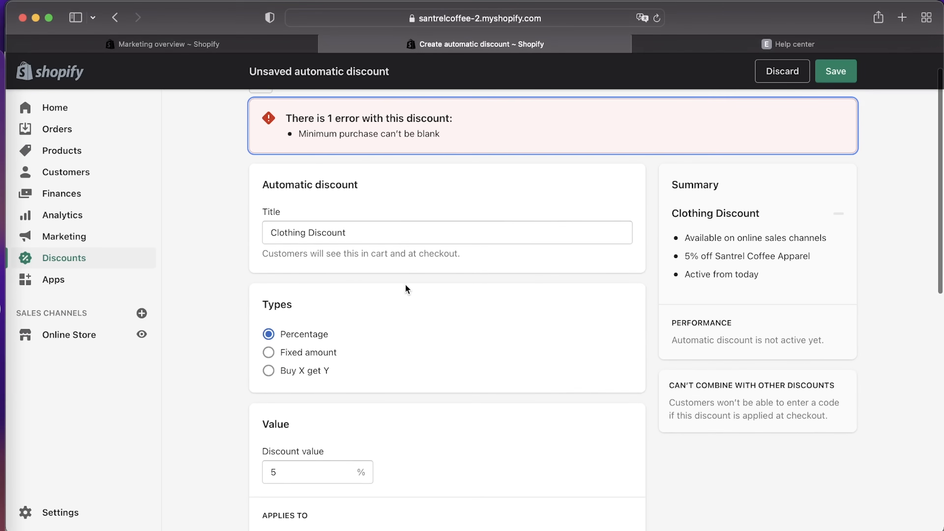
scroll(406, 288, down, 12)
click(305, 319)
text(0.000)
key(BackSpace)
key(BackSpace)
key(BackSpace)
key(BackSpace)
key(BackSpace)
text(1)
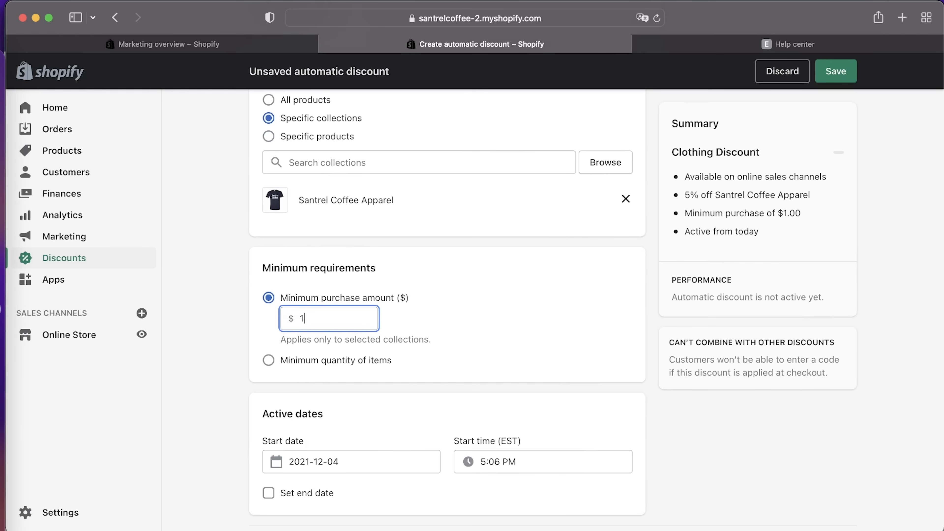
scroll(718, 312, down, 2)
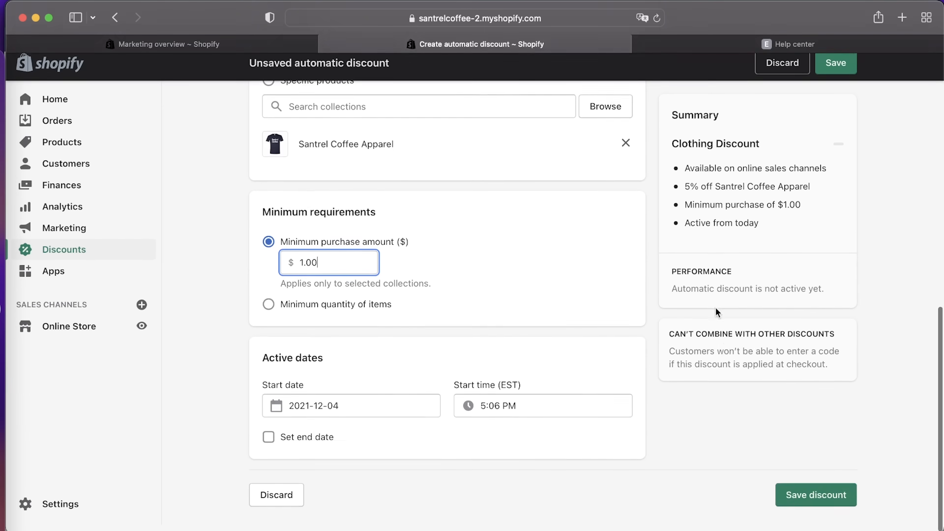
click(824, 511)
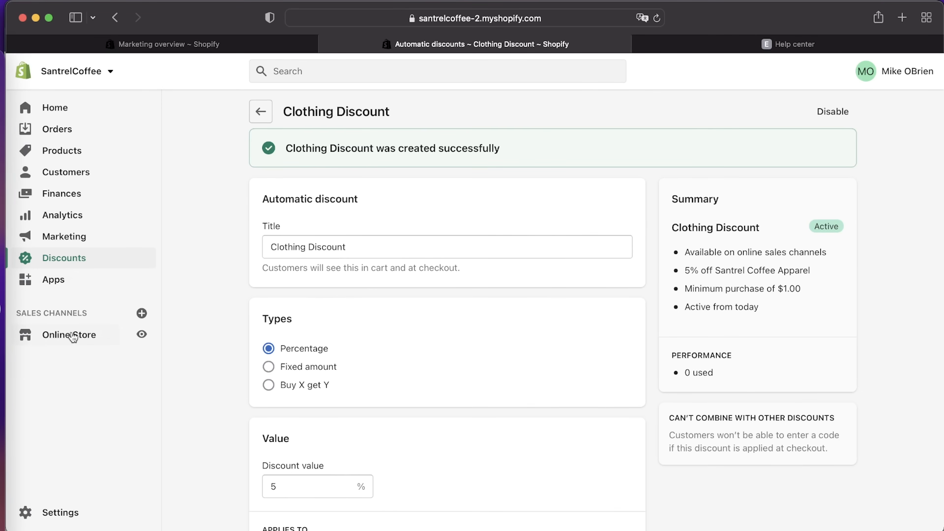
- Browse the Online Store themes, Home dashboard, Orders and Products pages
click(76, 342)
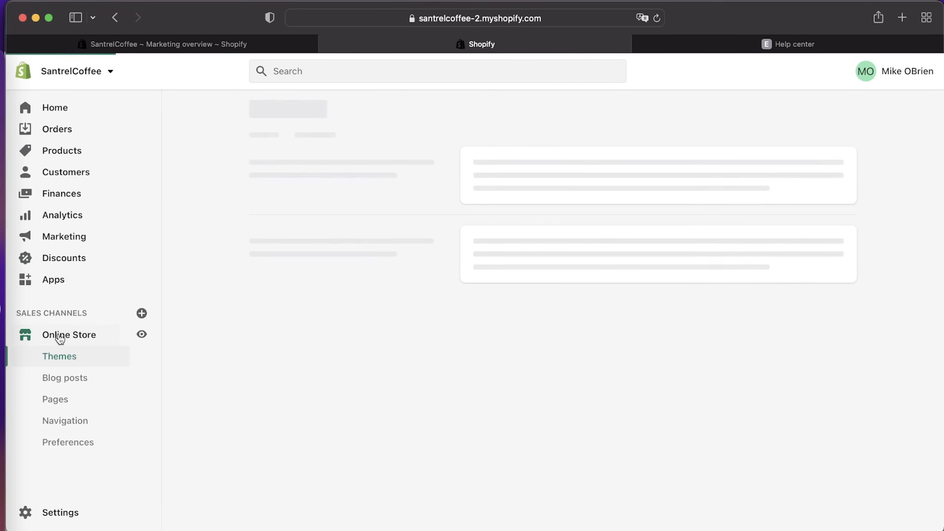
click(80, 107)
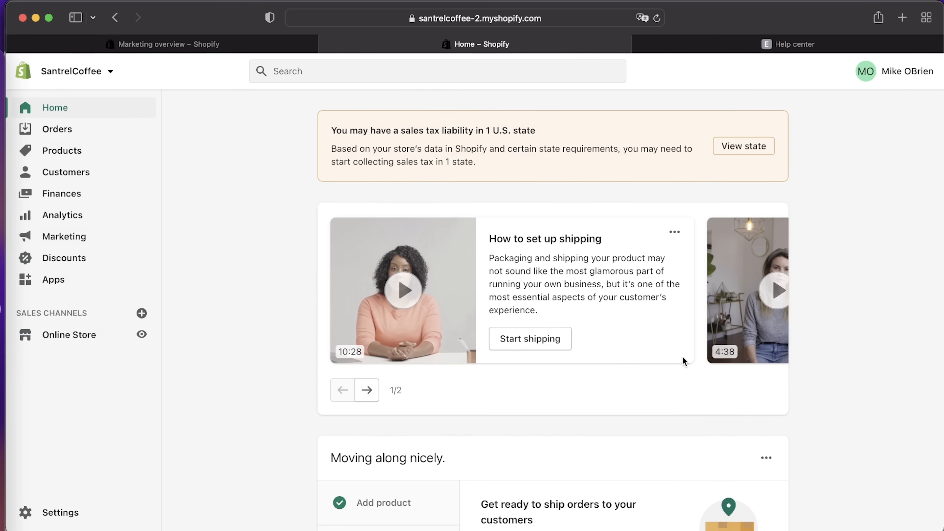
scroll(684, 361, down, 7)
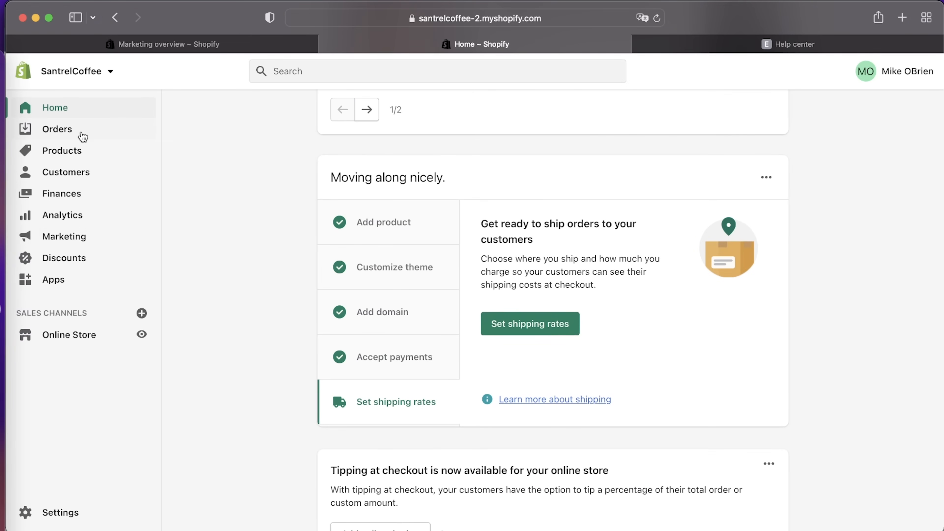
click(82, 134)
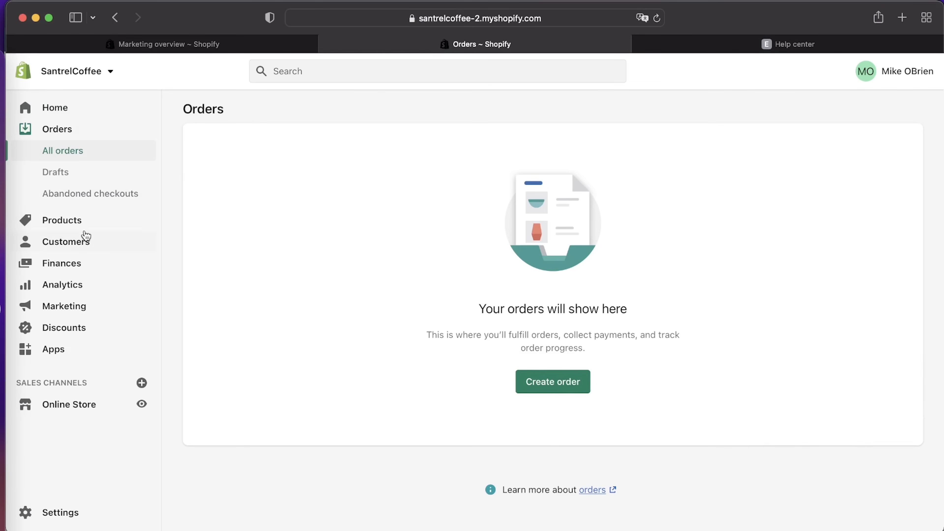
click(101, 219)
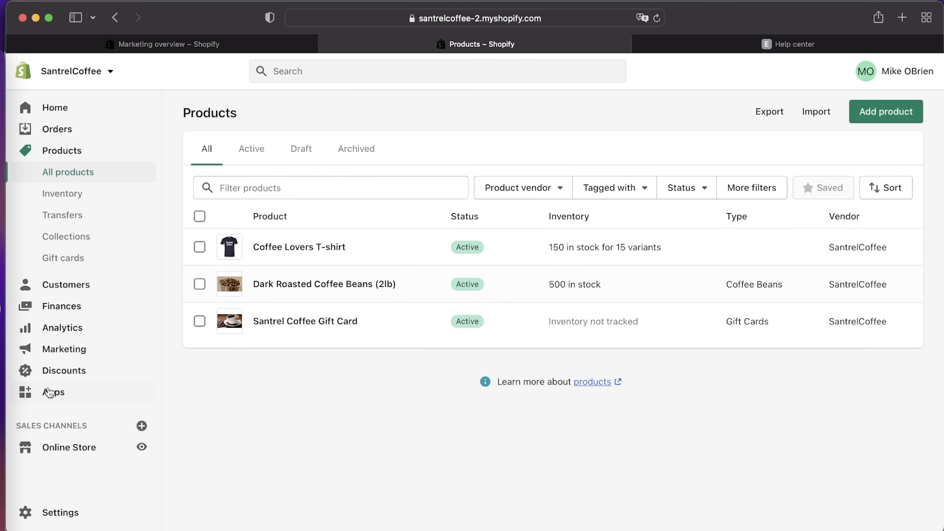
- View the Finances, Marketing and Discounts sections, ending on the Apps page's installed and recommended apps
click(74, 305)
click(84, 306)
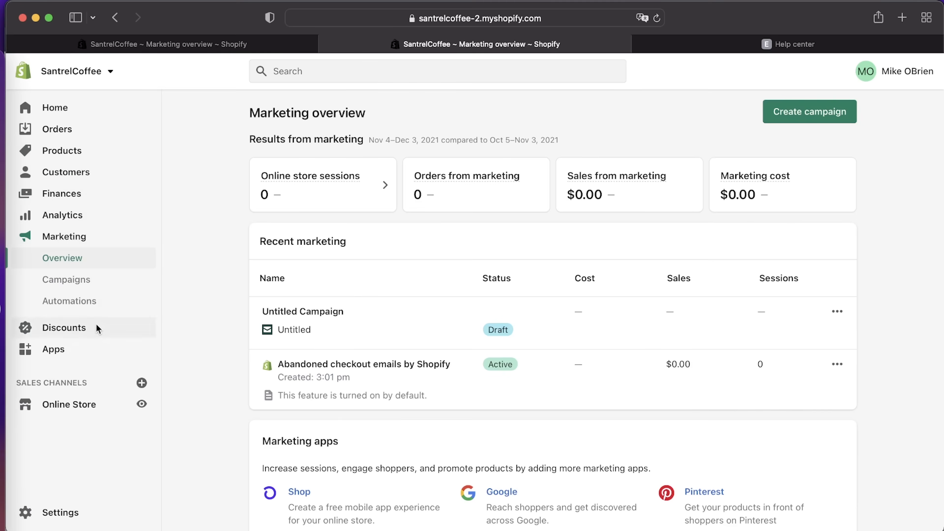
click(96, 324)
click(84, 278)
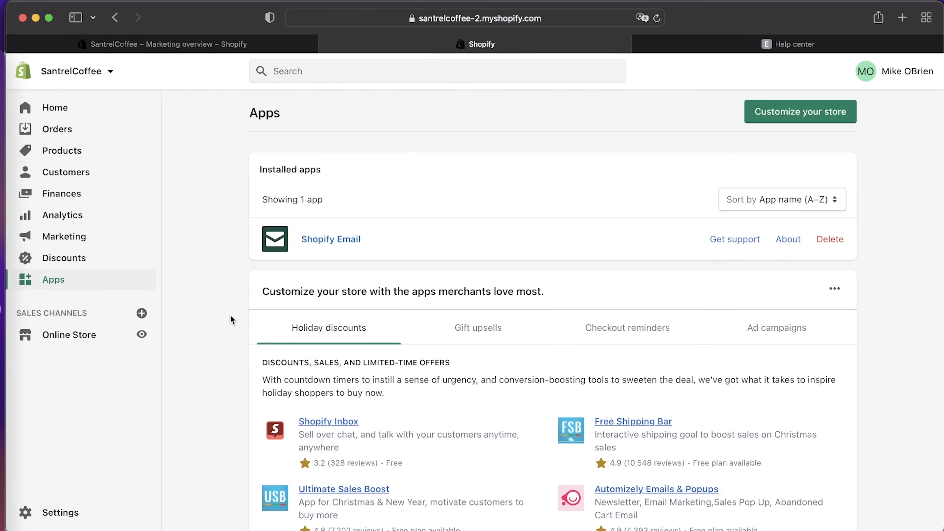
scroll(842, 385, down, 4)
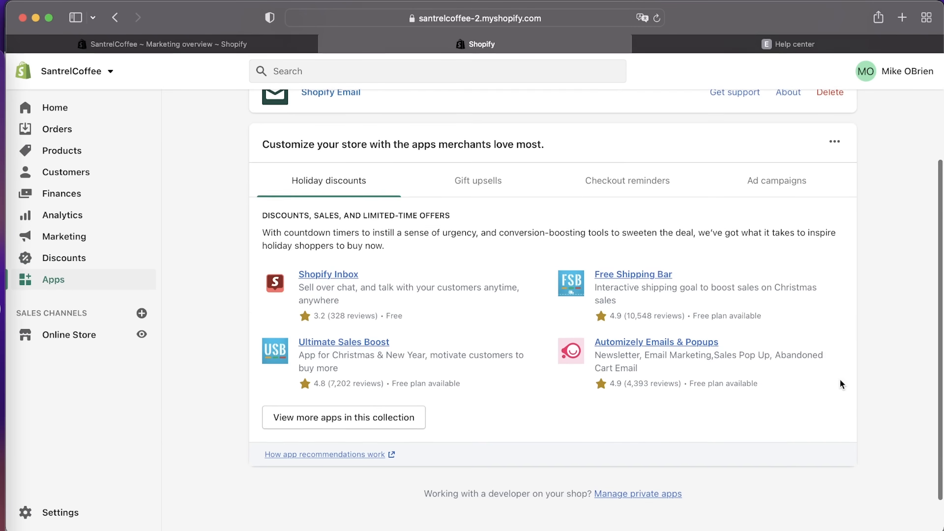
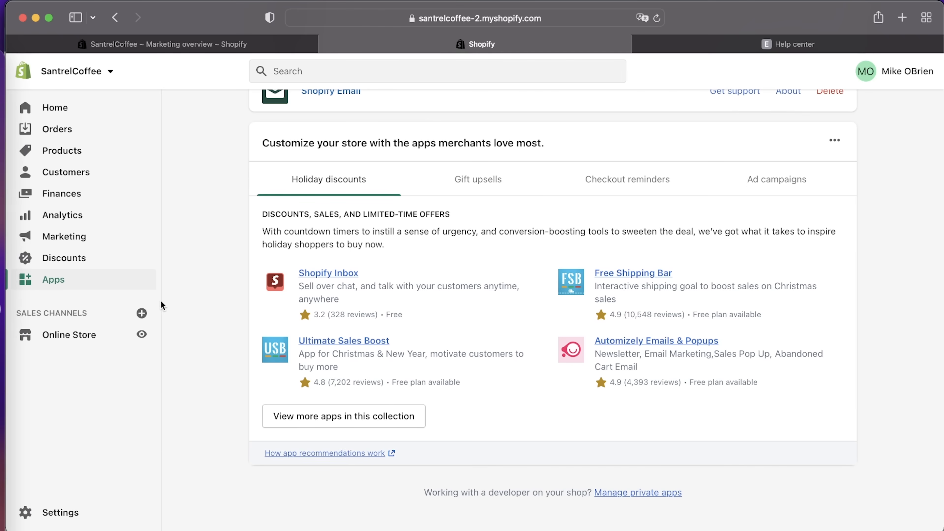
- Go to Online Store's Themes page, where Express is the live theme
click(85, 337)
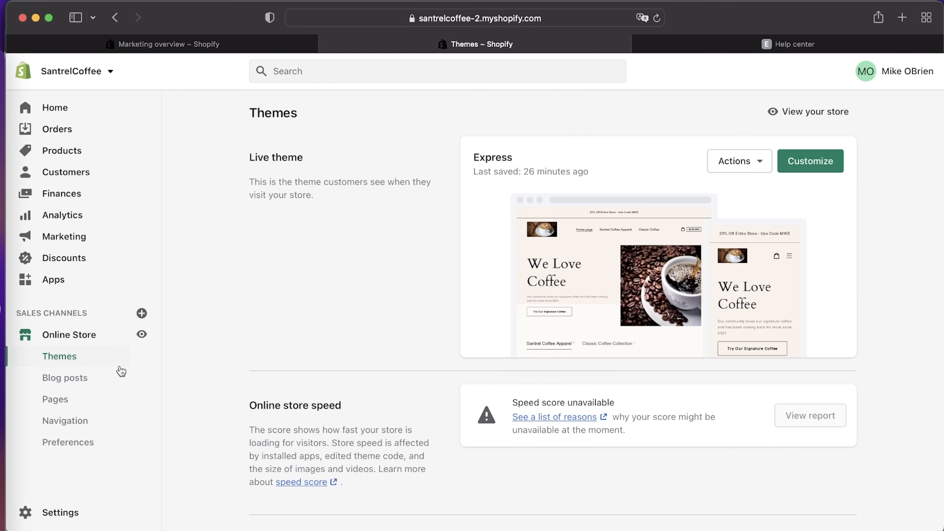
click(141, 313)
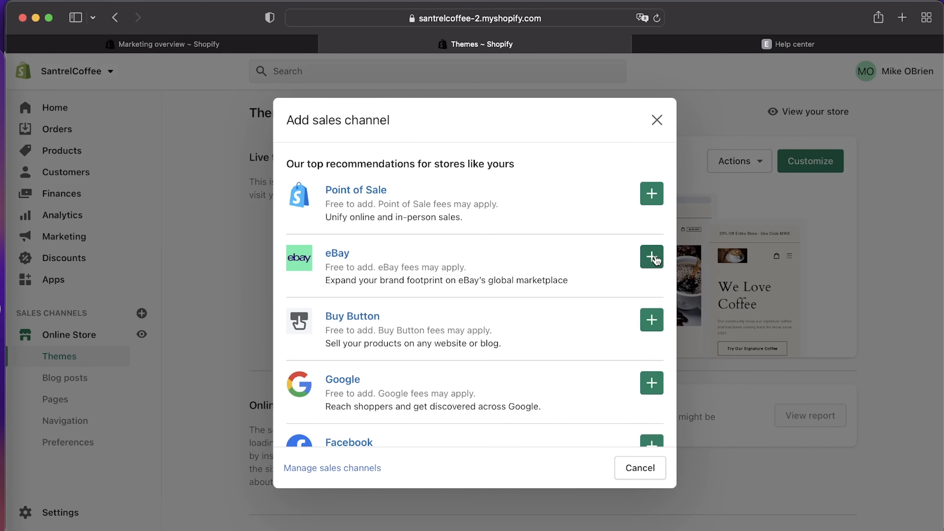
- Add the Google sales channel and approve its access to the store
scroll(541, 297, down, 1)
scroll(541, 295, up, 1)
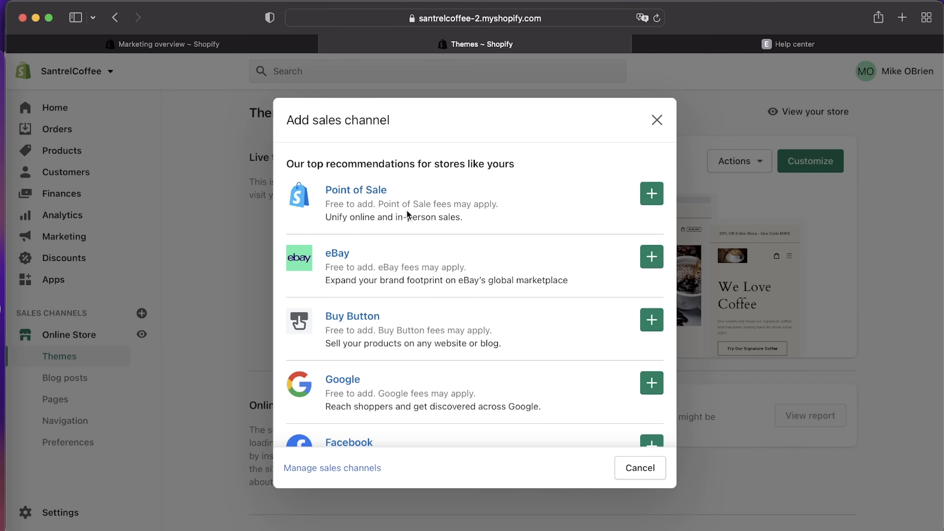
scroll(520, 221, down, 2)
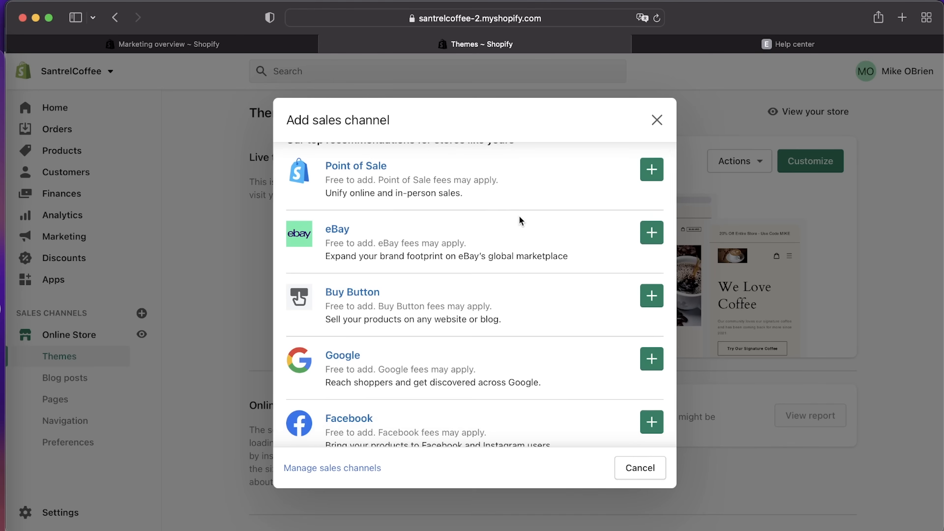
scroll(521, 221, up, 2)
scroll(520, 216, down, 1)
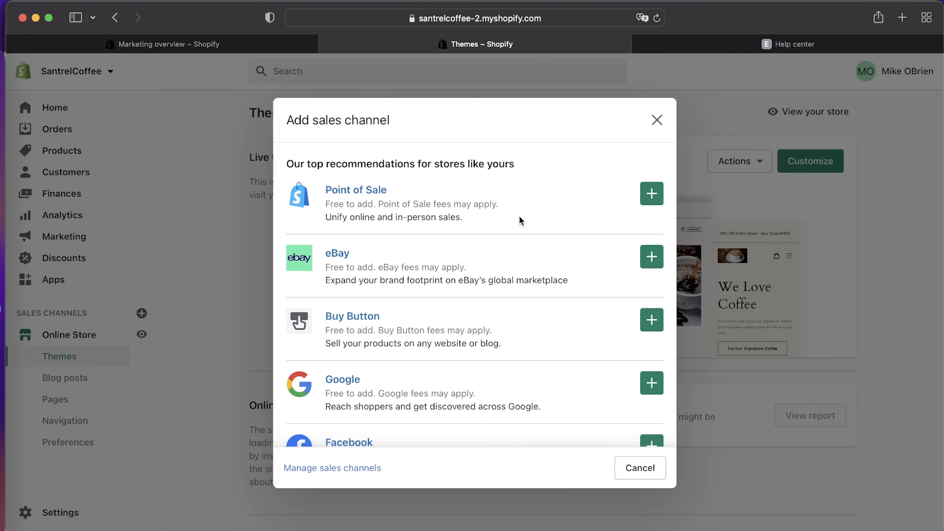
scroll(519, 217, down, 5)
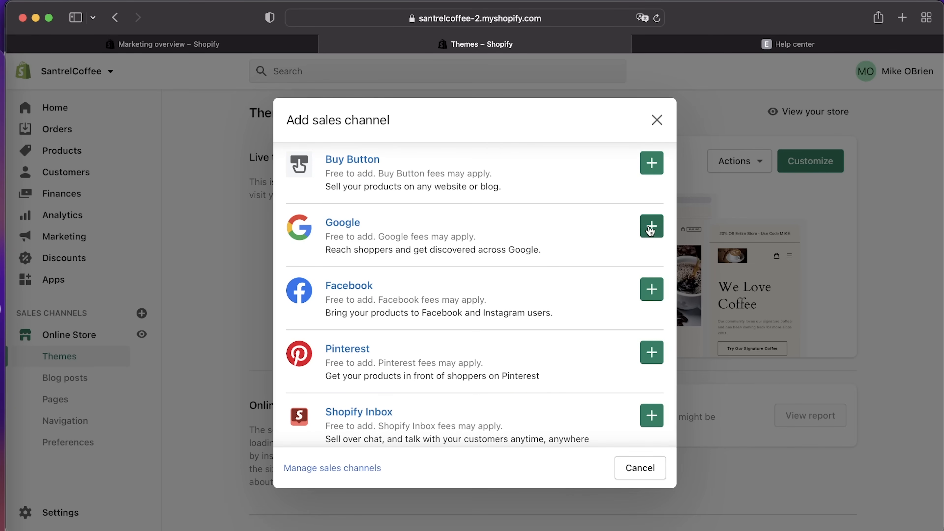
scroll(377, 349, up, 5)
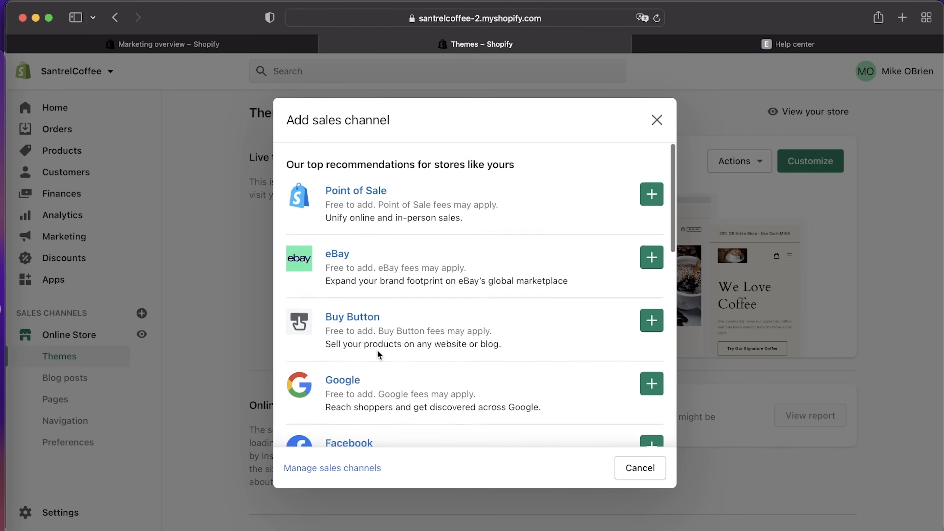
scroll(377, 349, down, 7)
click(651, 175)
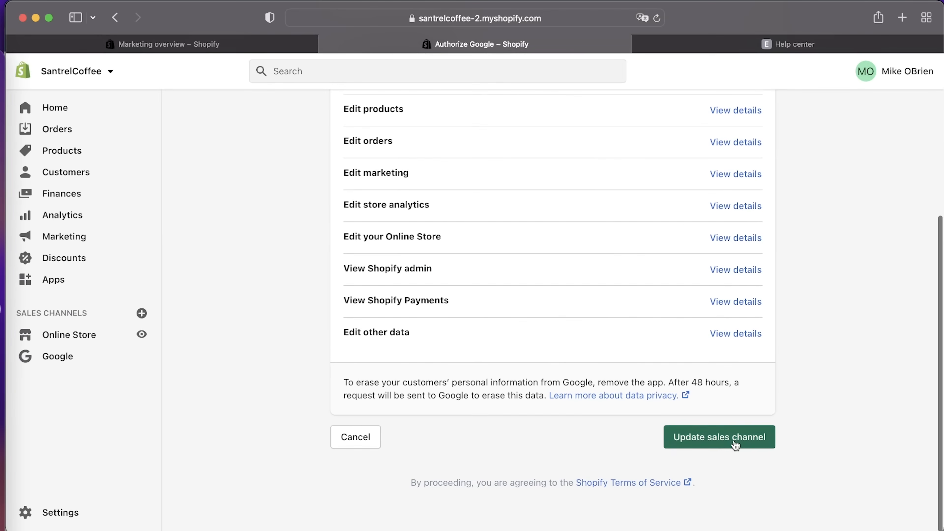
click(70, 339)
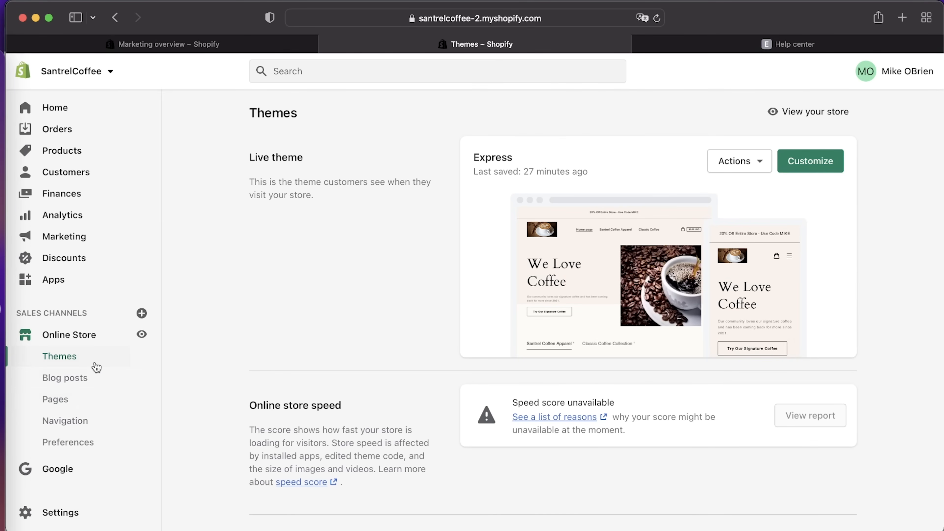
- Create a new post under Online Store > Blog posts titled 'Blog Post #1'
scroll(535, 278, down, 4)
scroll(535, 277, down, 4)
scroll(536, 276, up, 8)
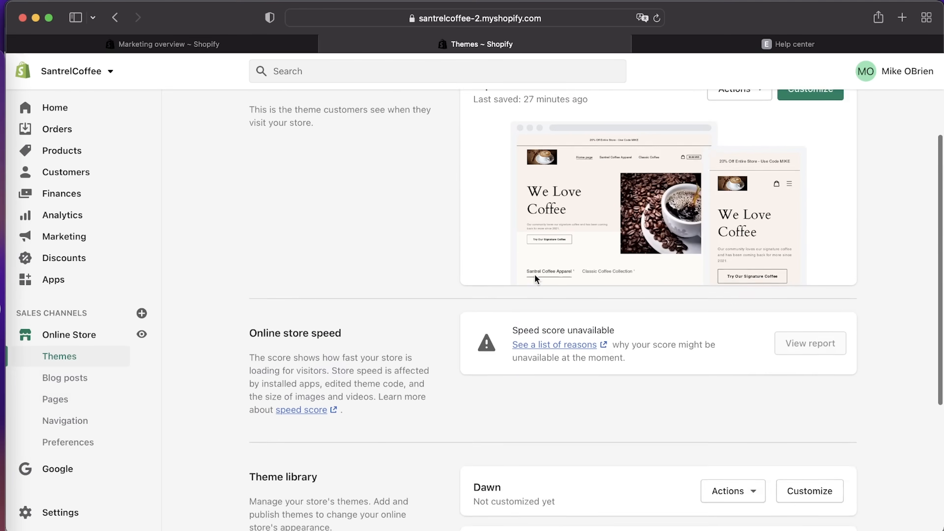
click(81, 378)
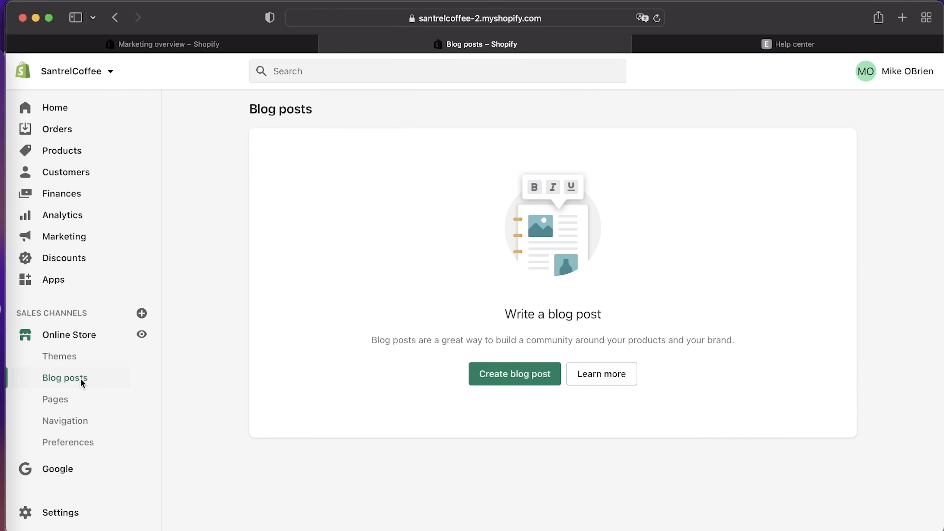
click(510, 373)
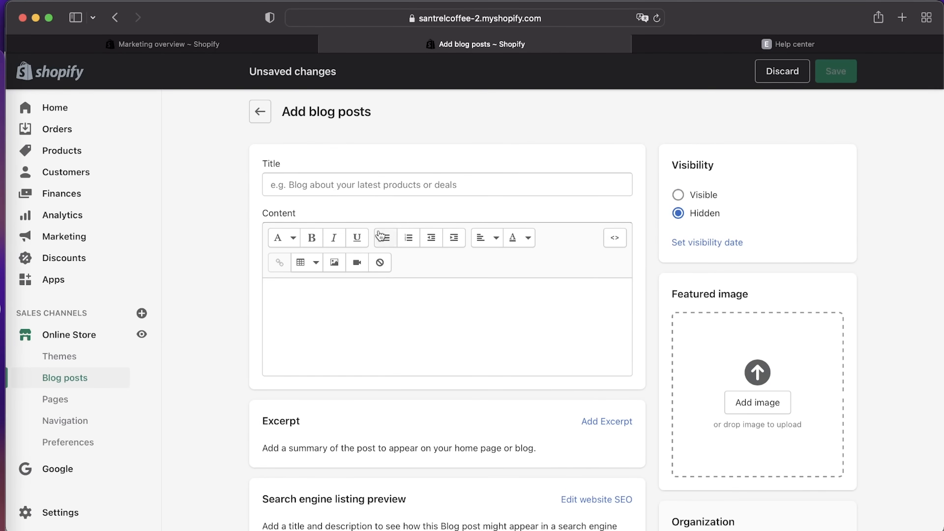
scroll(472, 300, down, 6)
scroll(472, 301, up, 6)
click(409, 336)
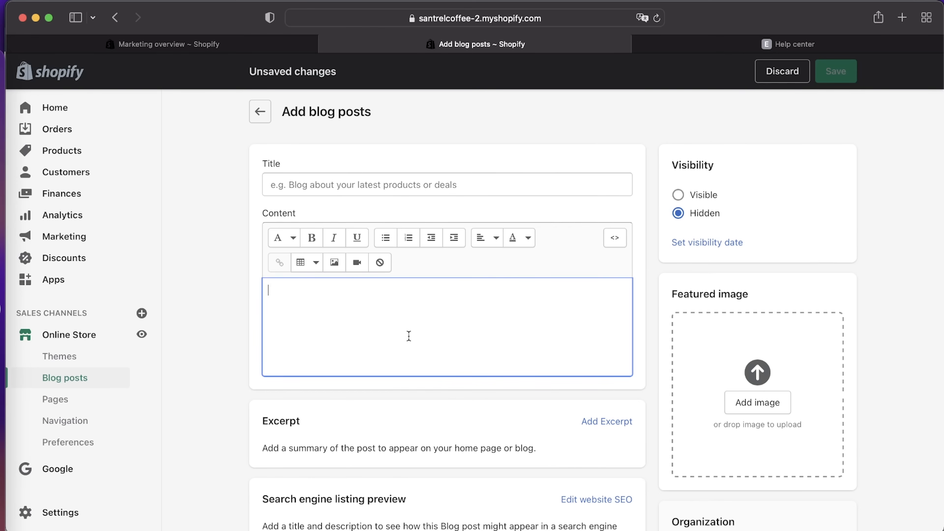
click(414, 180)
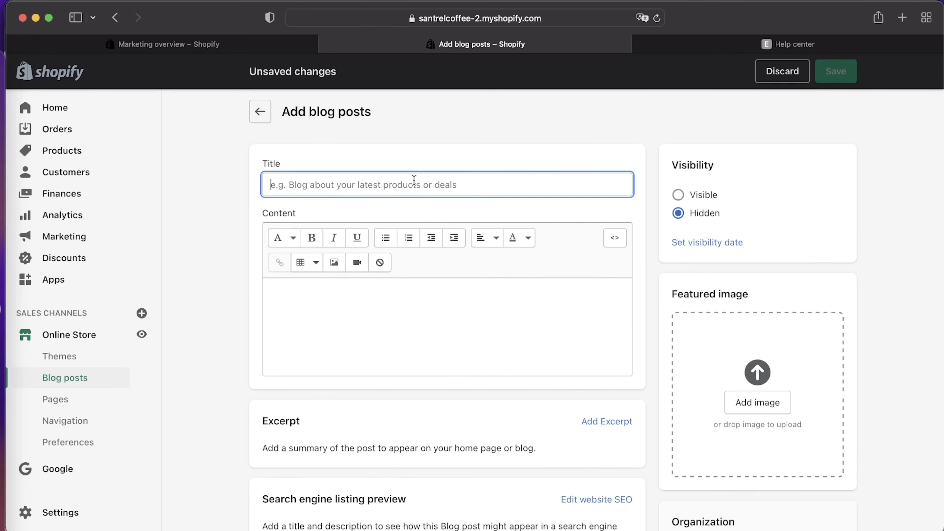
text(Blog Po)
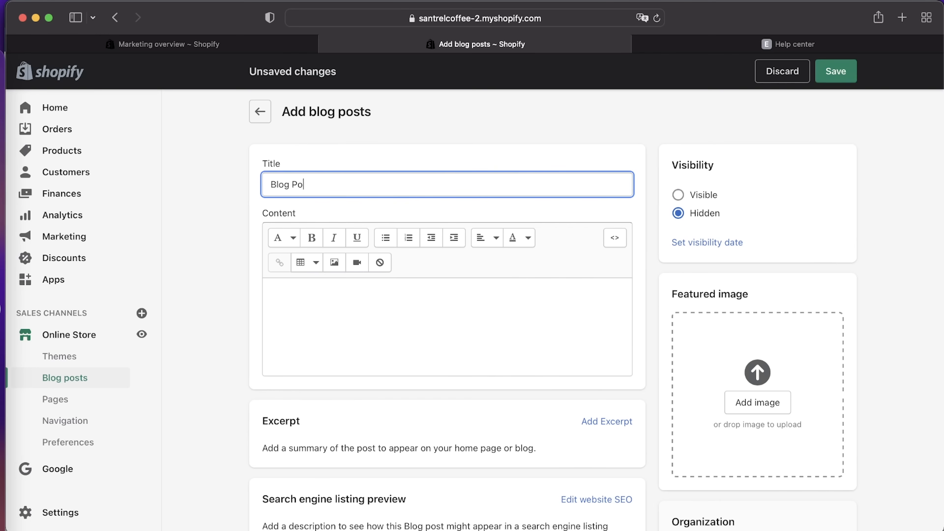
text(st #1)
click(382, 306)
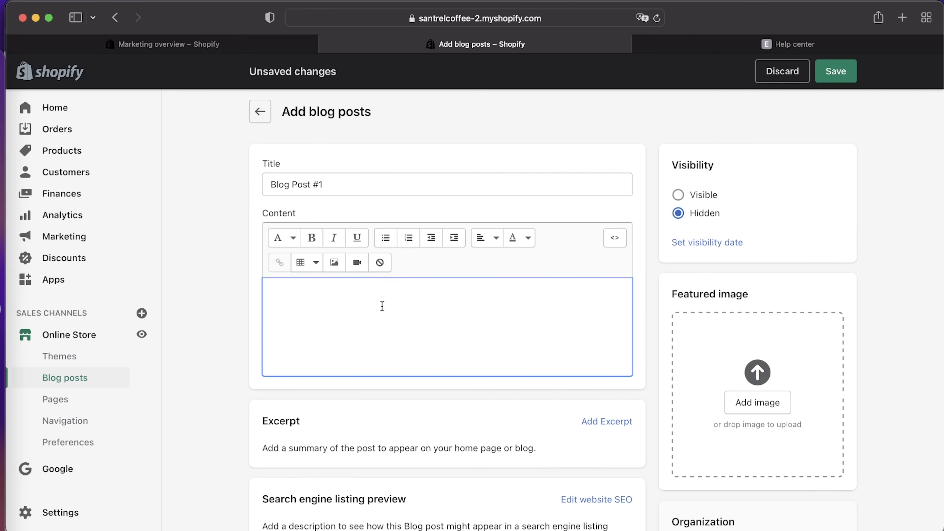
- Paste two Lorem ipsum paragraphs into the post body with blank lines between them
scroll(409, 307, down, 1)
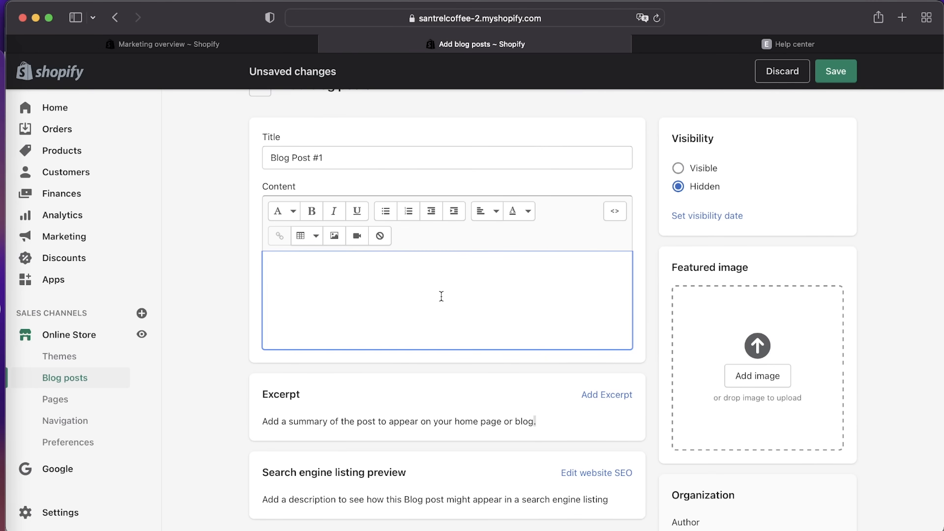
text(Lorem ipsum dolor sit amet, consectetur adipiscing elit, sed do eiusmod tempor incididunt ut labore et dolore magna aliqua. Ut enim ad minim veniam, quis nostrud exercitation ullamco laboris nisi ut aliquip ex ea commodo consequat. Duis aute irure dolor in reprehenderit in voluptate velit esse cillum dolore eu fugiat nulla pariatur. Excepteur sint occaecat cupidatat non proident, sunt in culpa qui officia deserunt mollit anim id est laborum.)
key(Return)
key(Return)
key(Return)
key(Return)
key(Return)
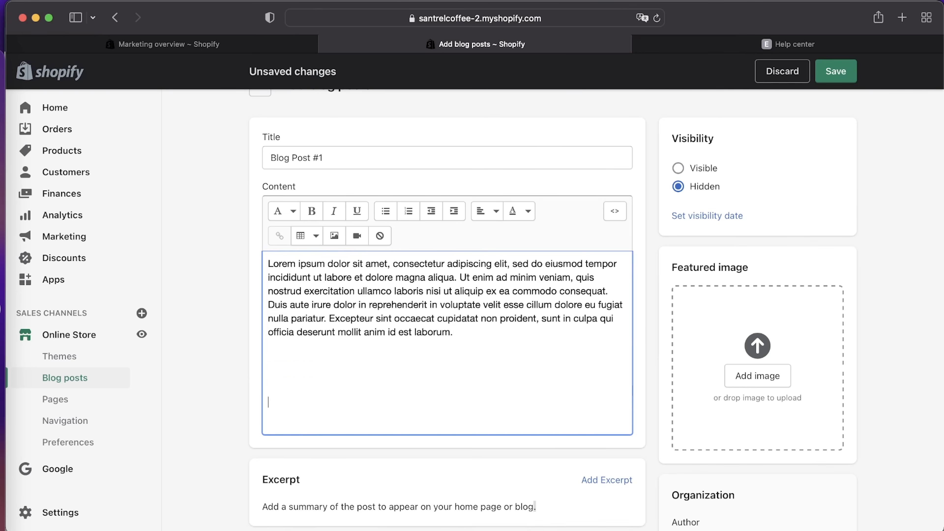
text(Lorem ipsum dolor sit amet, consectetur adipiscing elit, sed do eiusmod tempor incididunt ut labore et dolore magna aliqua. Ut enim ad minim veniam, quis nostrud exercitation ullamco laboris nisi ut aliquip ex ea commodo consequat. Duis aute irure dolor in reprehenderit in voluptate velit esse cillum dolore eu fugiat nulla pariatur. Excepteur sint occaecat cupidatat non proident, sunt in culpa qui officia deserunt mollit anim id est laborum.)
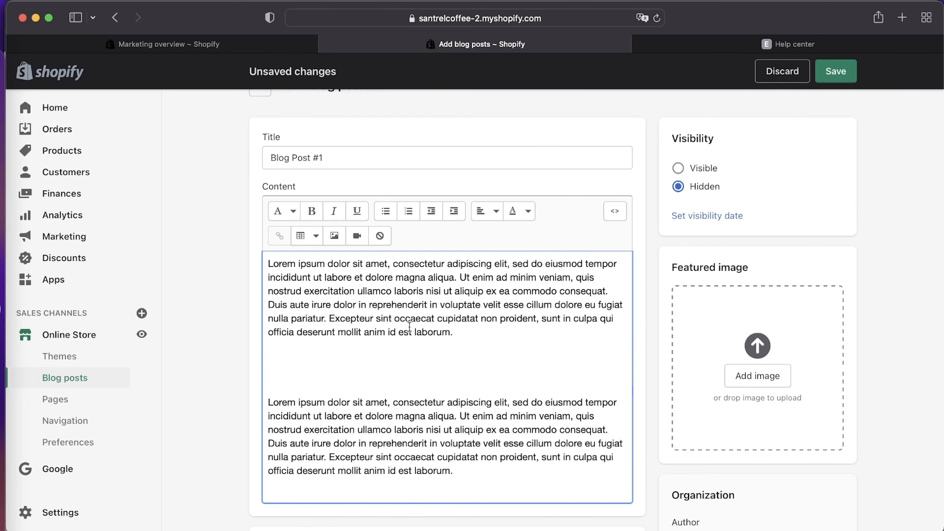
click(373, 372)
key(Return)
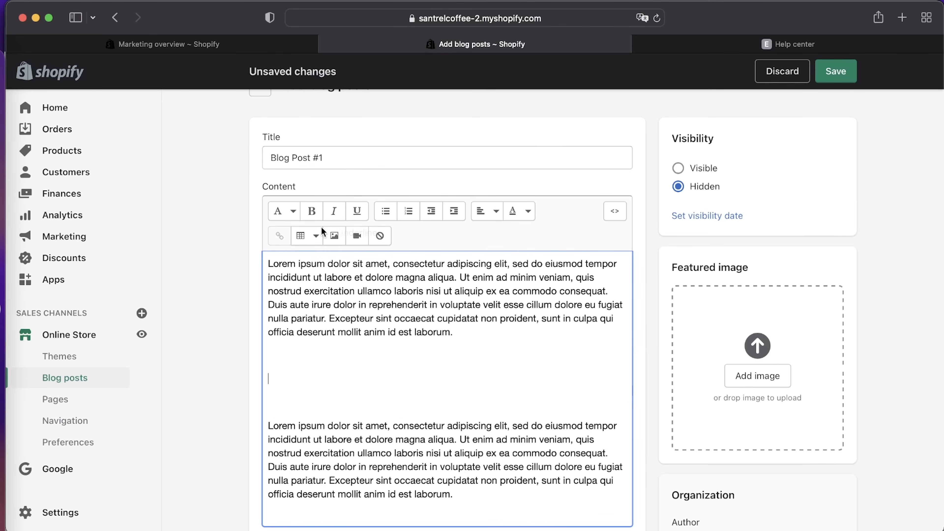
- Insert the coffee-field photo between the two paragraphs
click(335, 238)
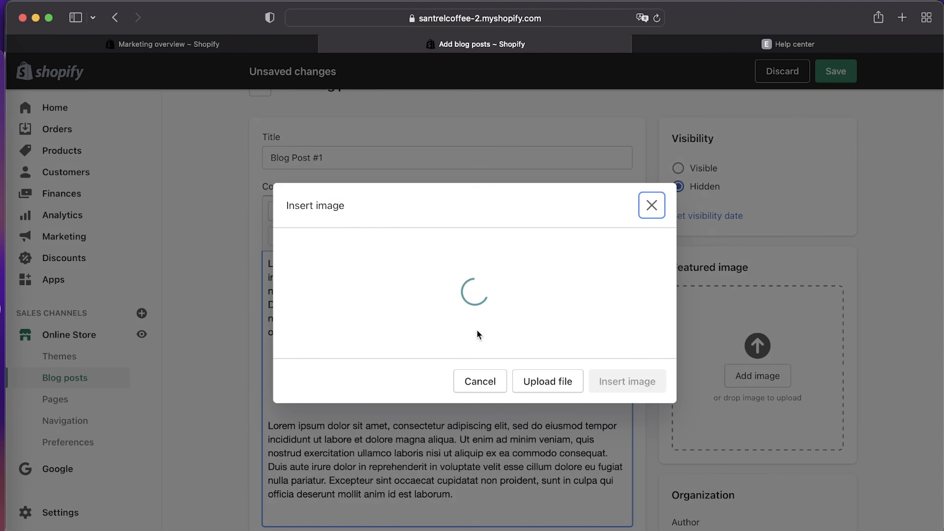
click(373, 312)
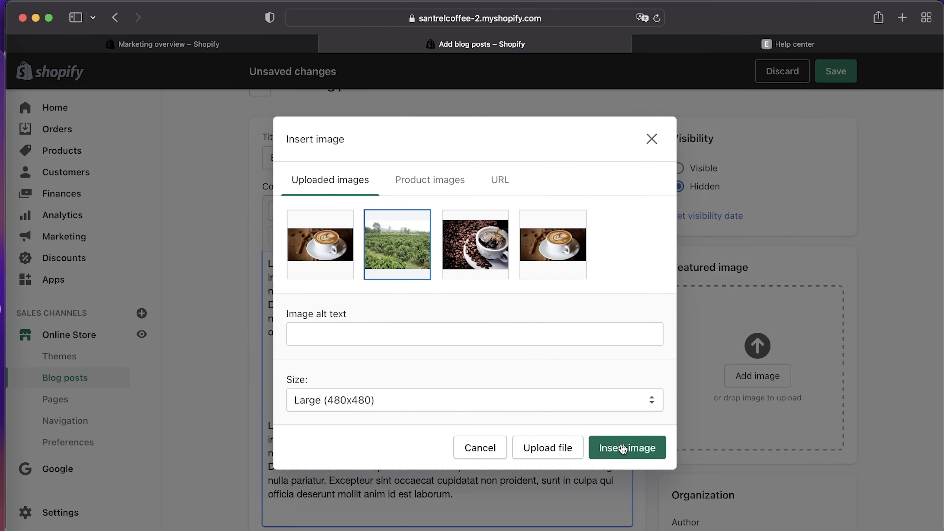
click(653, 451)
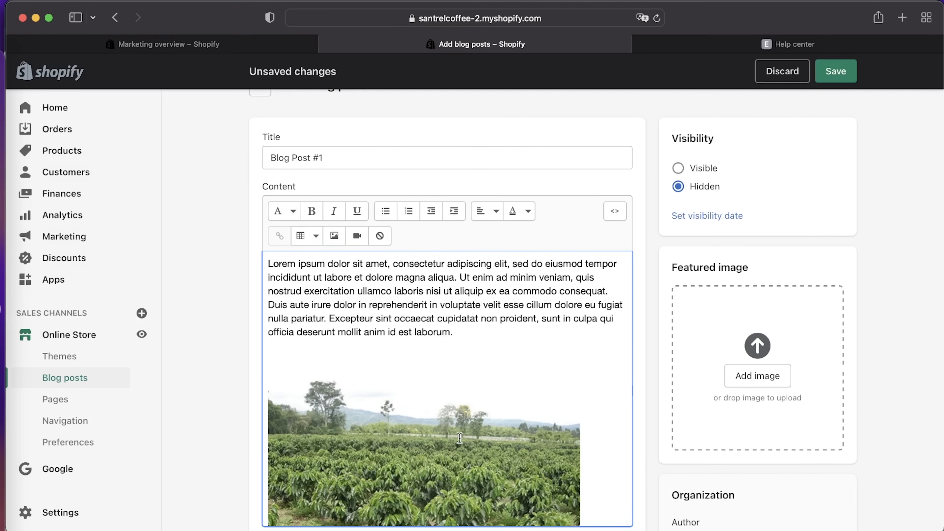
scroll(530, 360, down, 5)
scroll(530, 360, up, 3)
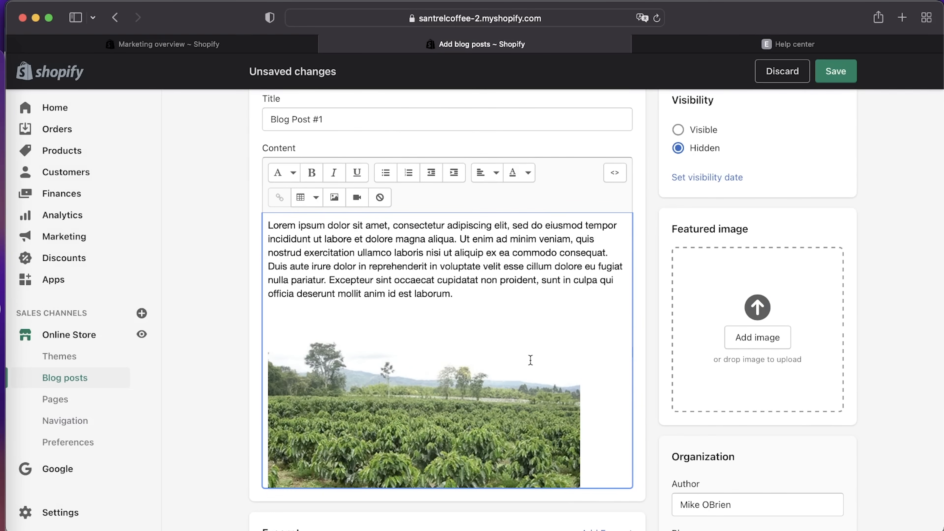
key(Up)
key(Up)
key(Up)
key(Up)
key(Up)
key(Up)
key(Up)
key(Up)
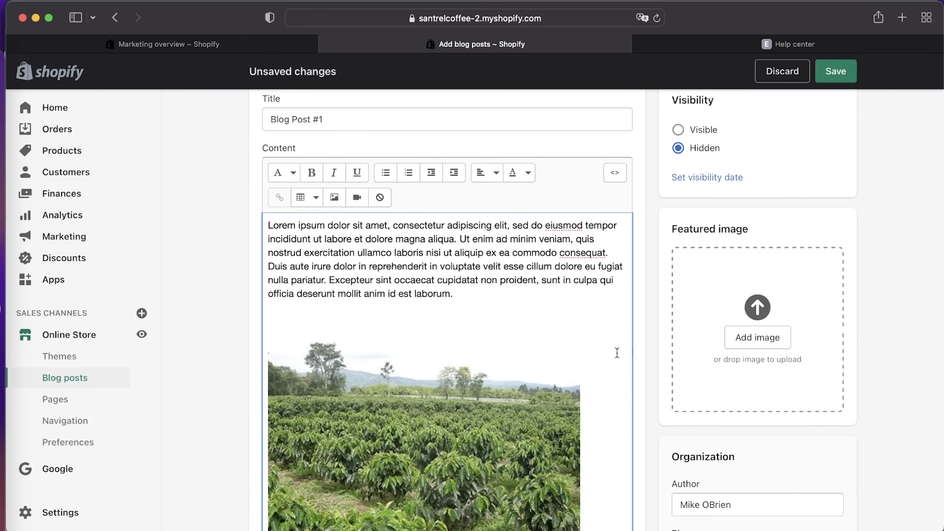
scroll(572, 387, down, 4)
scroll(572, 386, down, 2)
scroll(573, 386, up, 8)
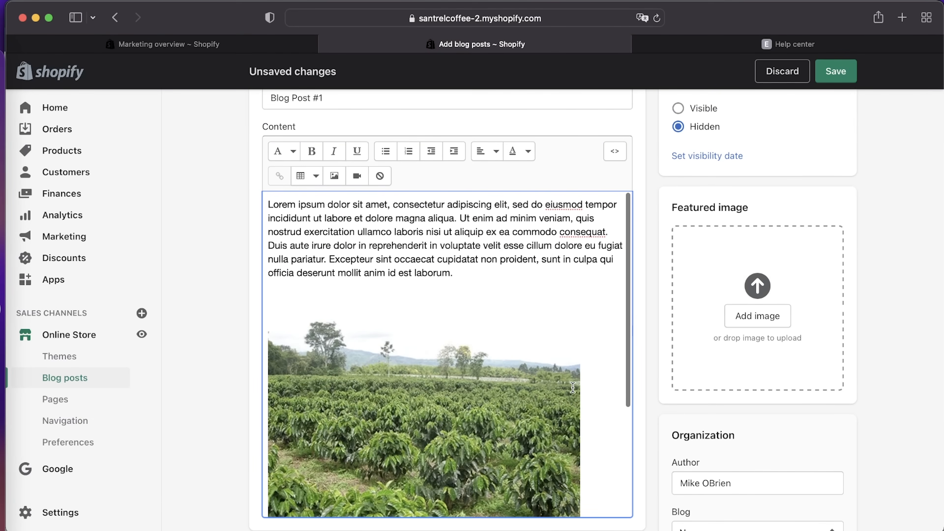
scroll(897, 338, up, 3)
scroll(473, 158, down, 2)
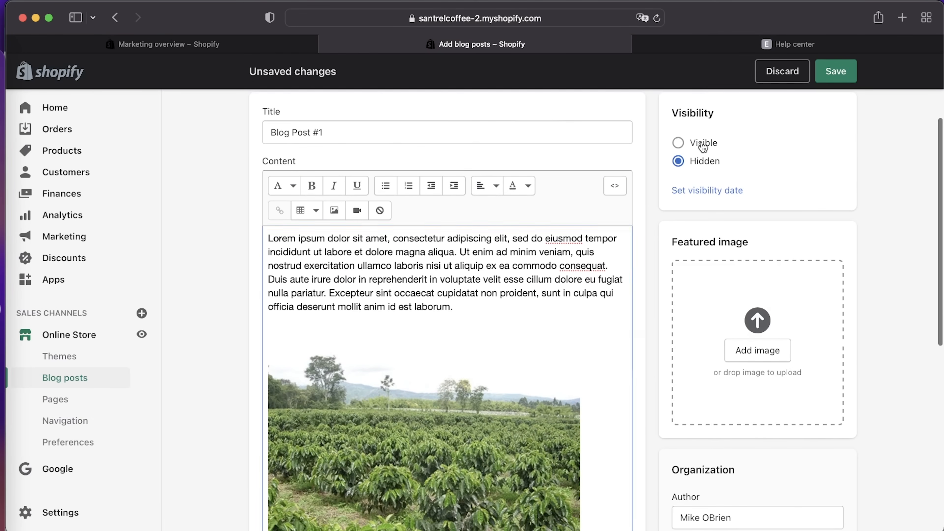
- Make the blog post visible and upload the latte cup photo as its featured image
click(678, 143)
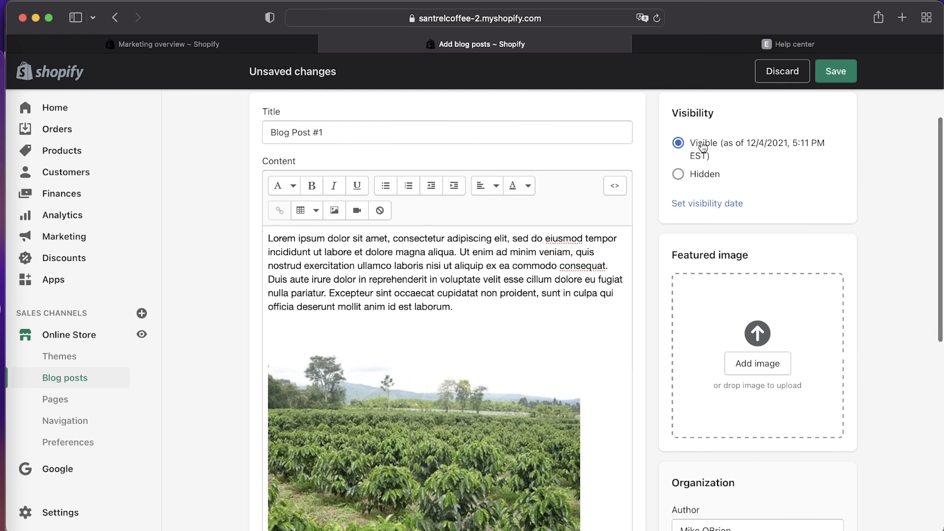
click(778, 366)
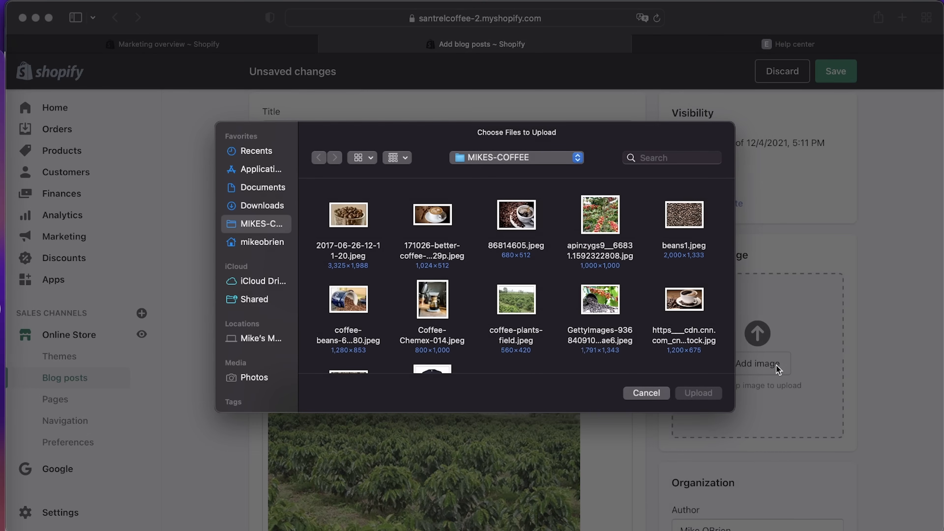
click(439, 220)
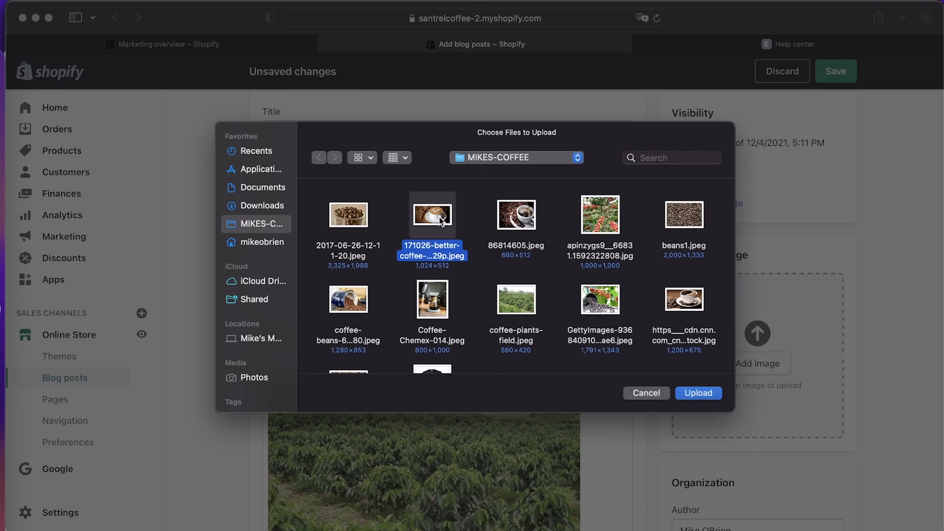
click(698, 393)
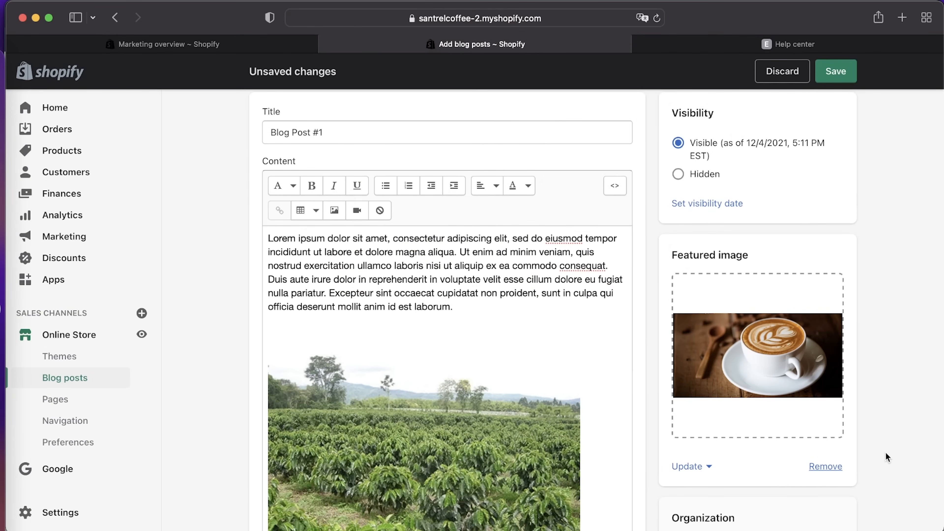
- Keep Default blog post as the post's theme template
scroll(886, 452, down, 10)
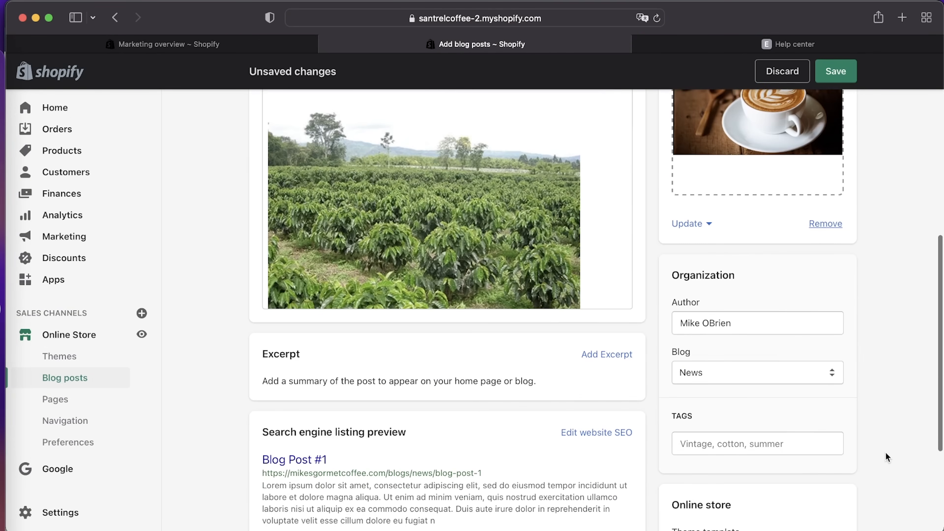
scroll(885, 451, down, 2)
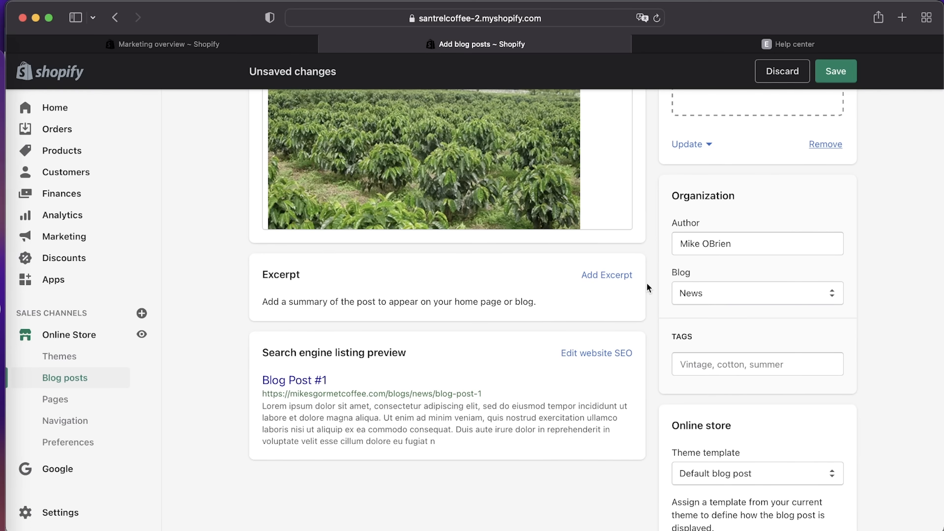
scroll(838, 339, down, 5)
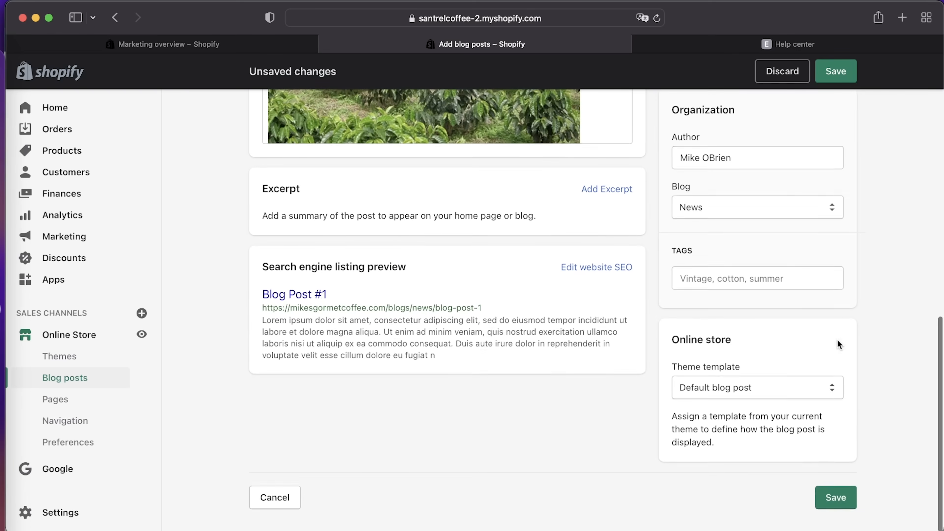
click(790, 394)
click(786, 387)
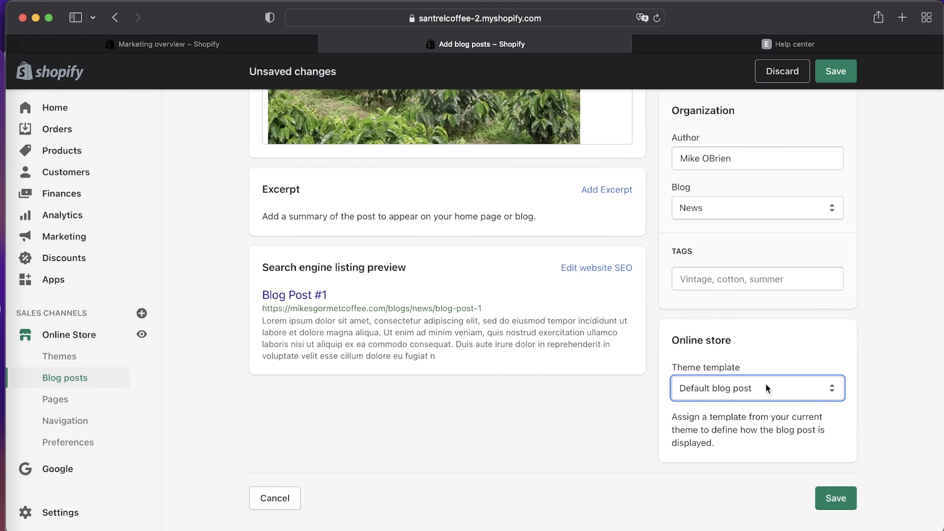
scroll(886, 351, up, 3)
scroll(886, 350, up, 10)
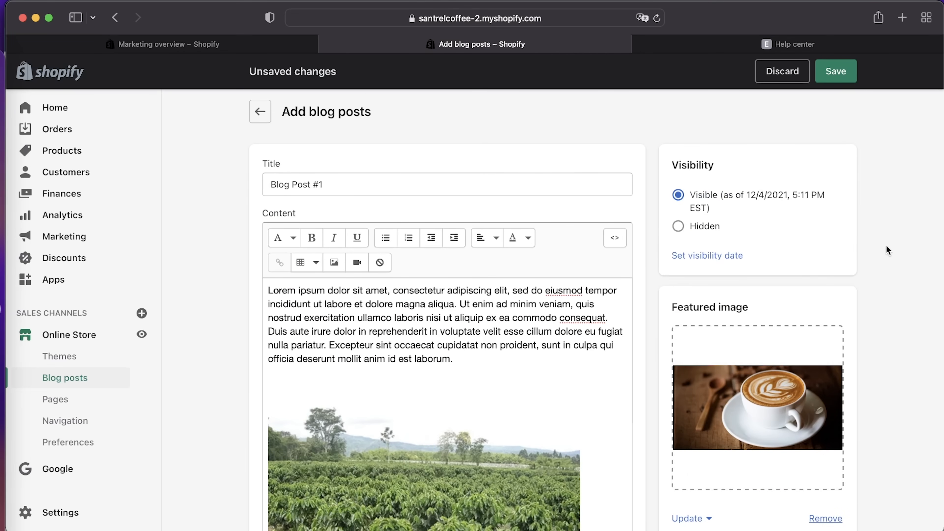
- Save Blog Post #1 and view it on the live storefront
click(836, 71)
scroll(802, 379, down, 1)
scroll(802, 380, down, 5)
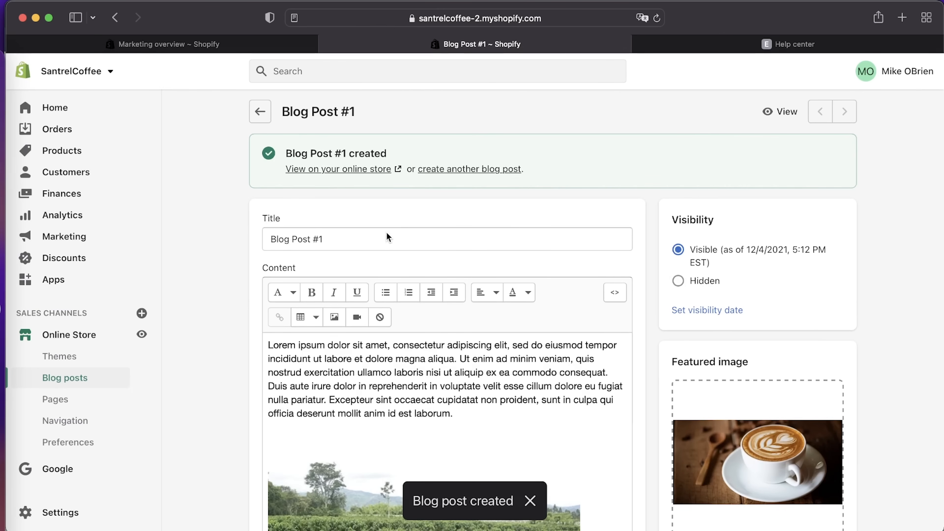
click(337, 173)
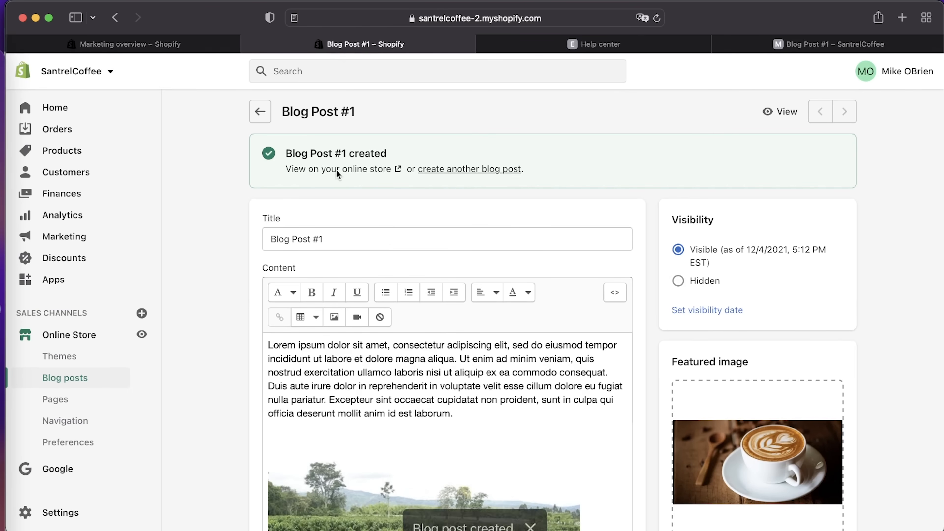
click(811, 45)
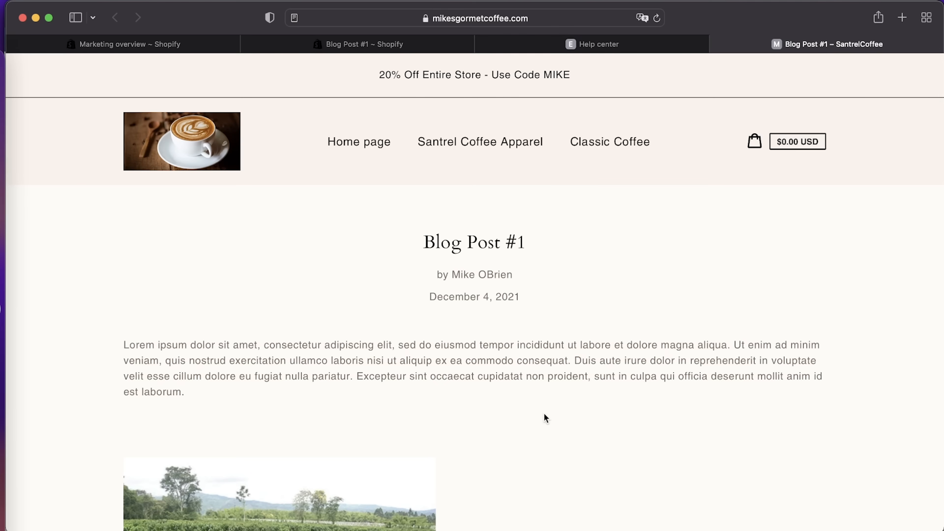
- Browse the Santrel Coffee Apparel collection and Classic Coffee product, then close the storefront and help center tabs
scroll(545, 418, down, 10)
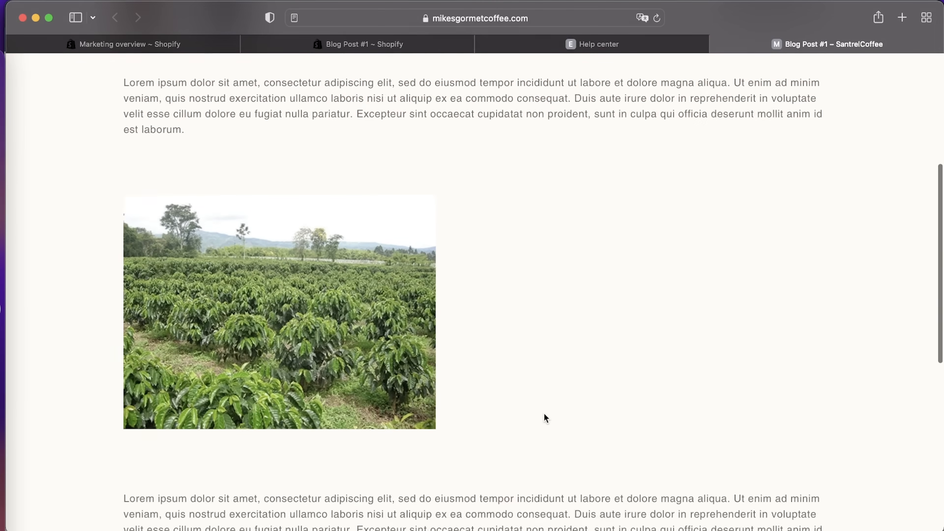
scroll(545, 413, up, 15)
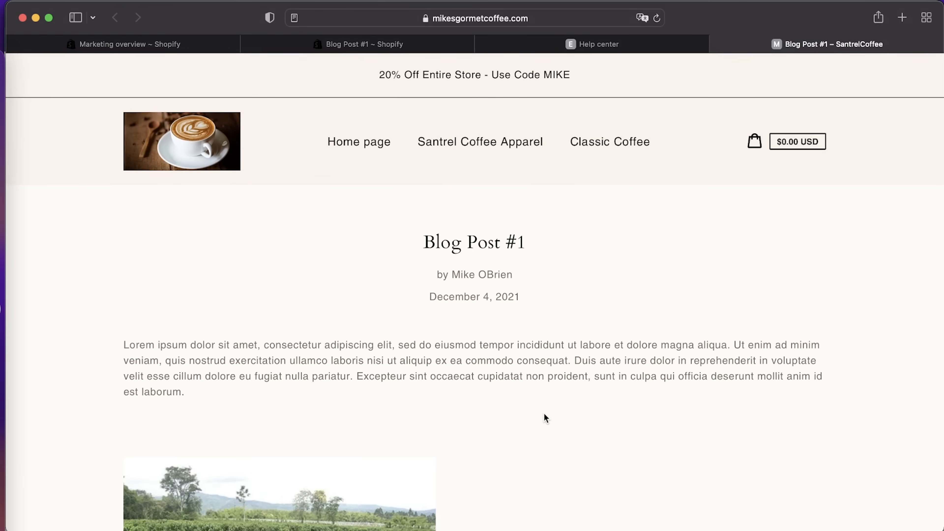
scroll(544, 414, down, 2)
scroll(545, 413, up, 2)
scroll(544, 414, down, 5)
scroll(545, 409, up, 5)
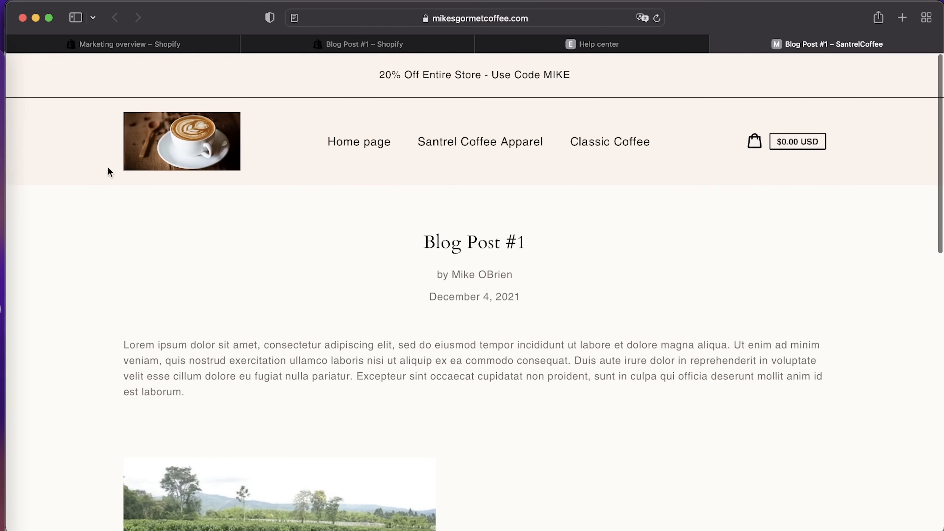
click(487, 144)
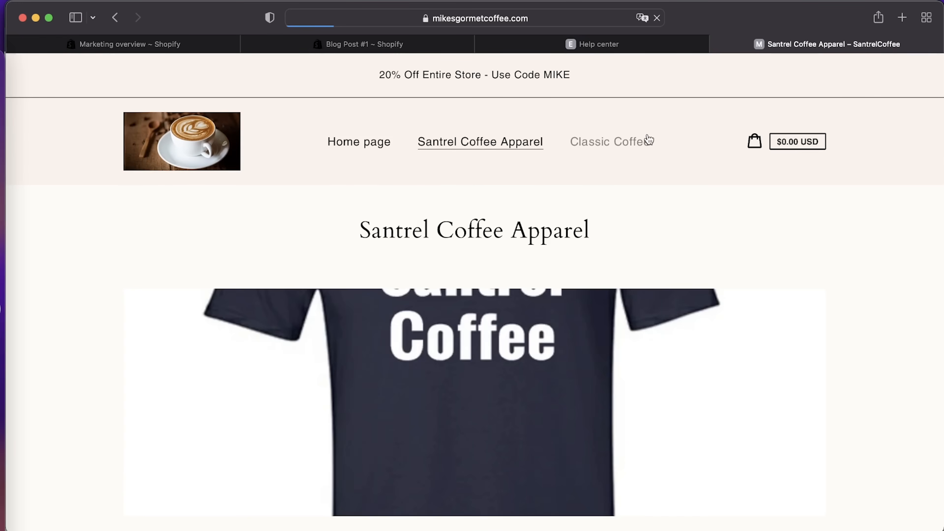
click(647, 140)
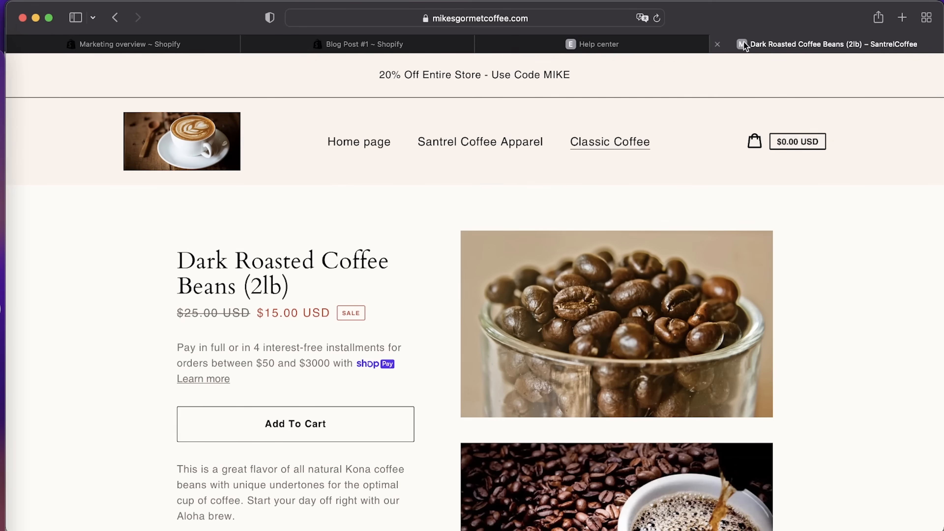
click(718, 44)
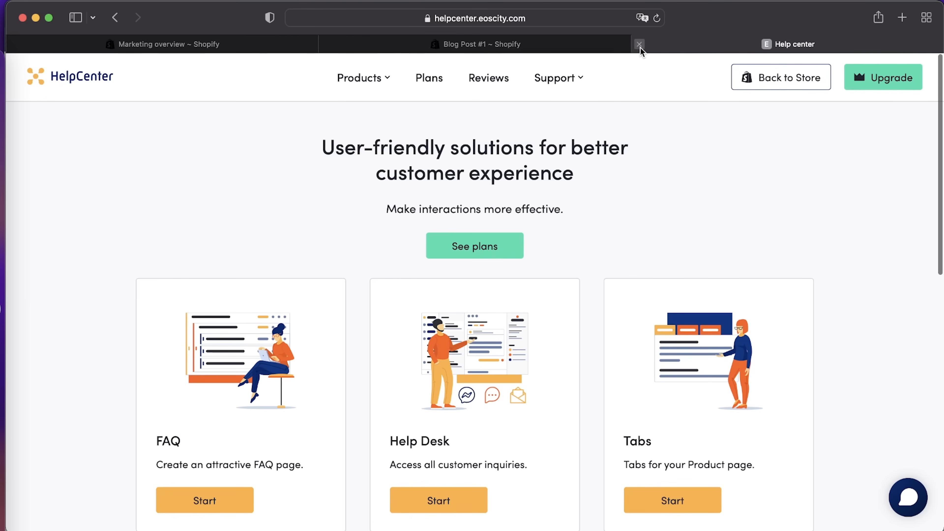
click(639, 44)
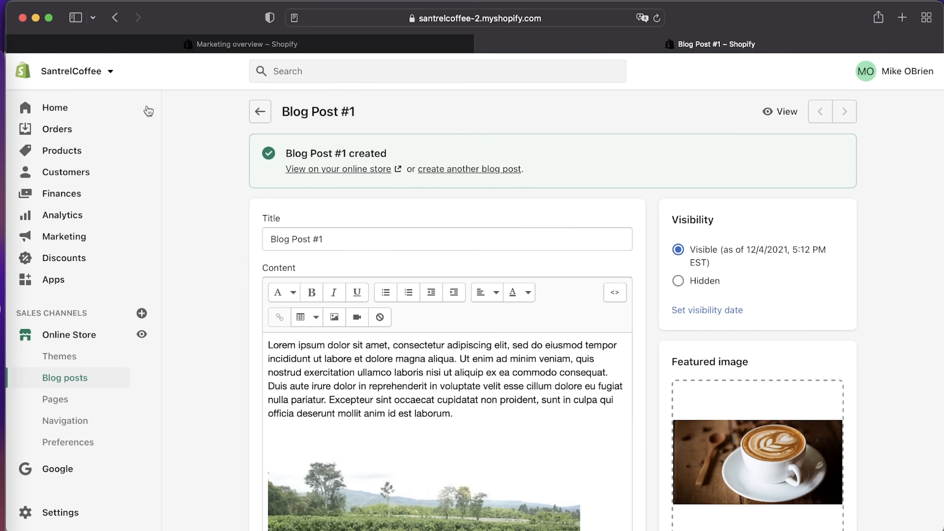
- Start a new page in Online Store > Pages, discard it unsaved, then go to Navigation
click(109, 400)
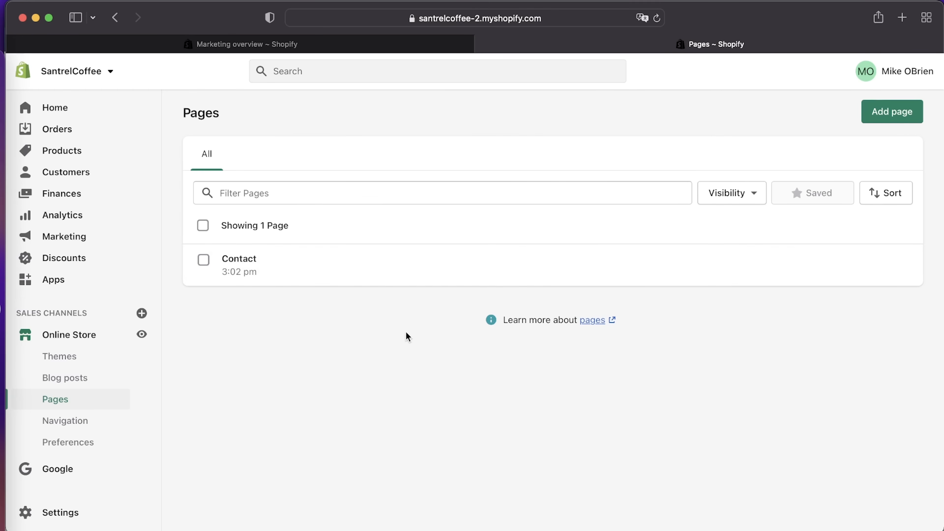
click(903, 117)
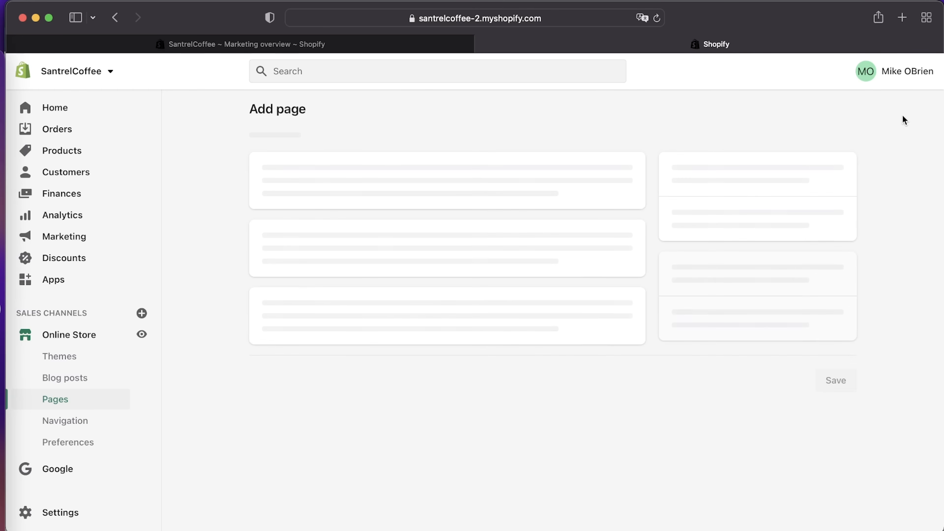
click(465, 179)
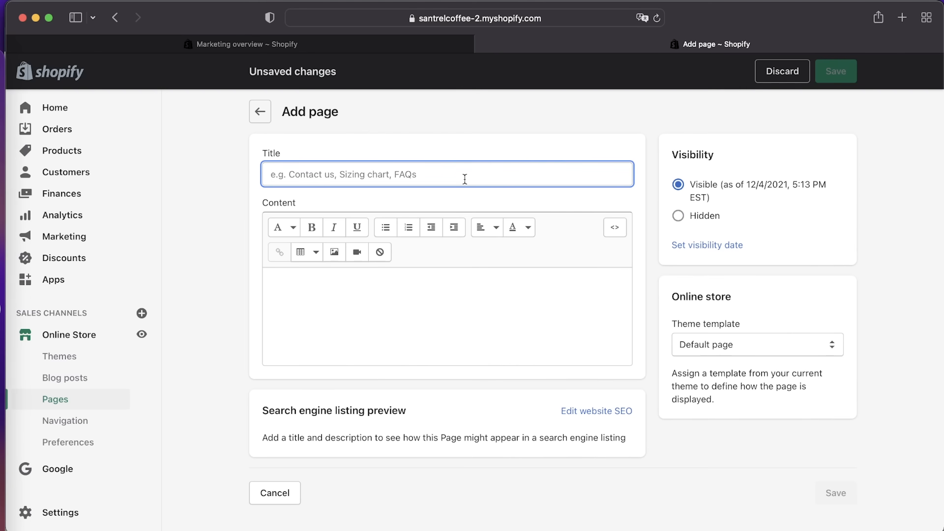
click(423, 372)
click(451, 330)
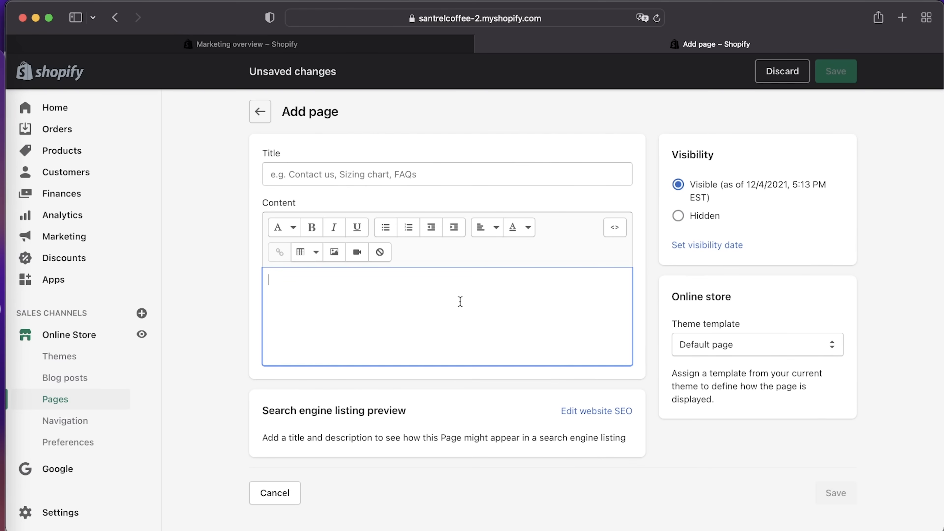
click(260, 112)
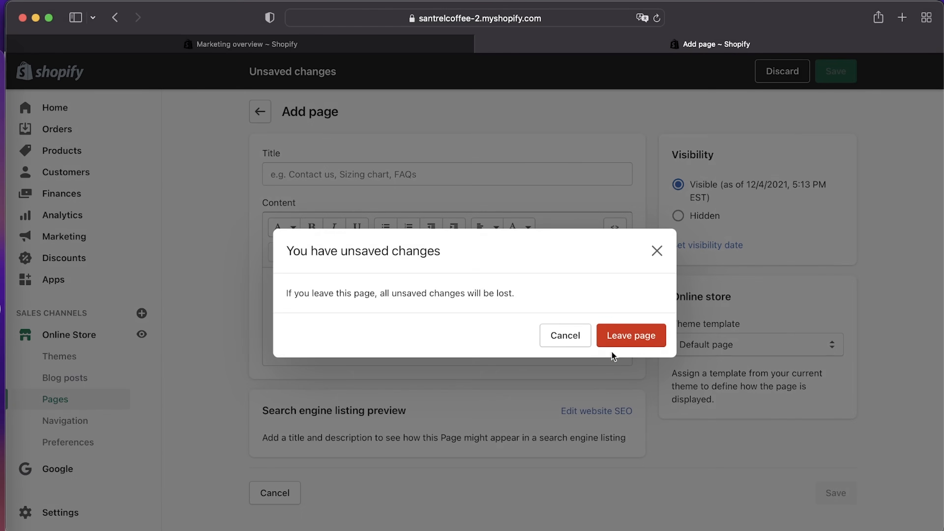
click(638, 345)
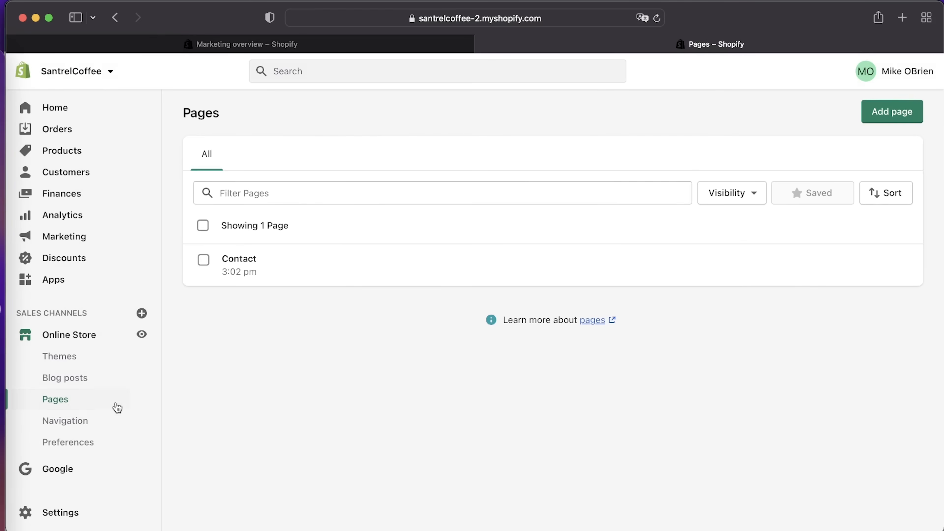
click(100, 421)
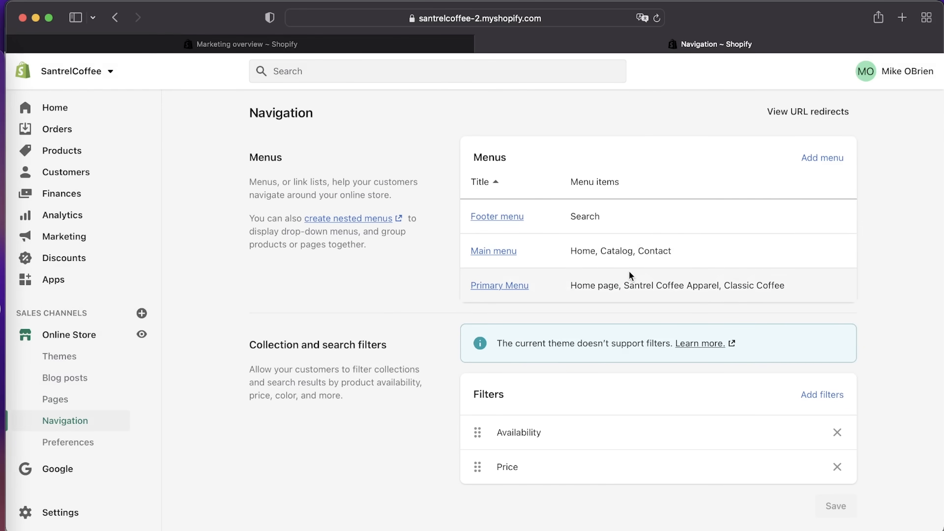
- Check Online Store Preferences: empty Google Analytics field, Facebook Pixel, and EU/California data limits off
click(82, 447)
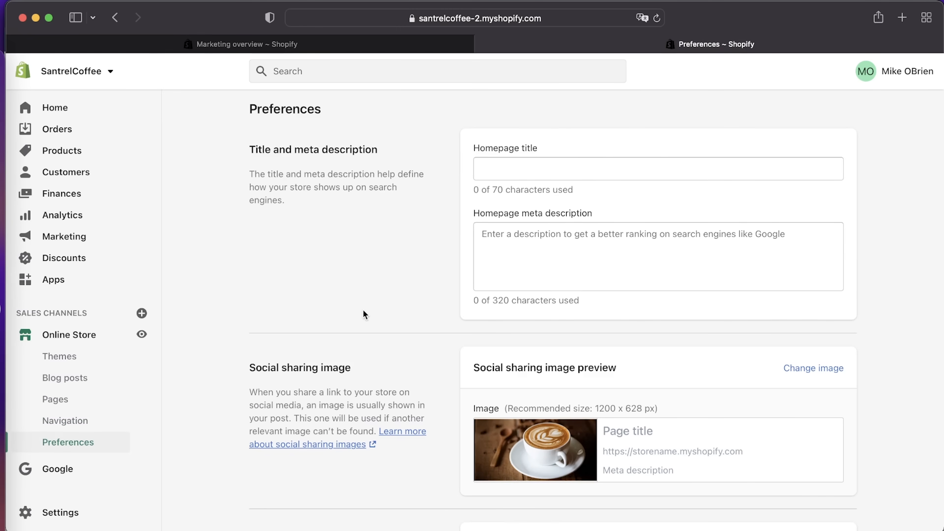
scroll(364, 312, down, 5)
scroll(364, 313, up, 2)
scroll(364, 314, down, 6)
scroll(364, 314, up, 4)
scroll(364, 314, down, 6)
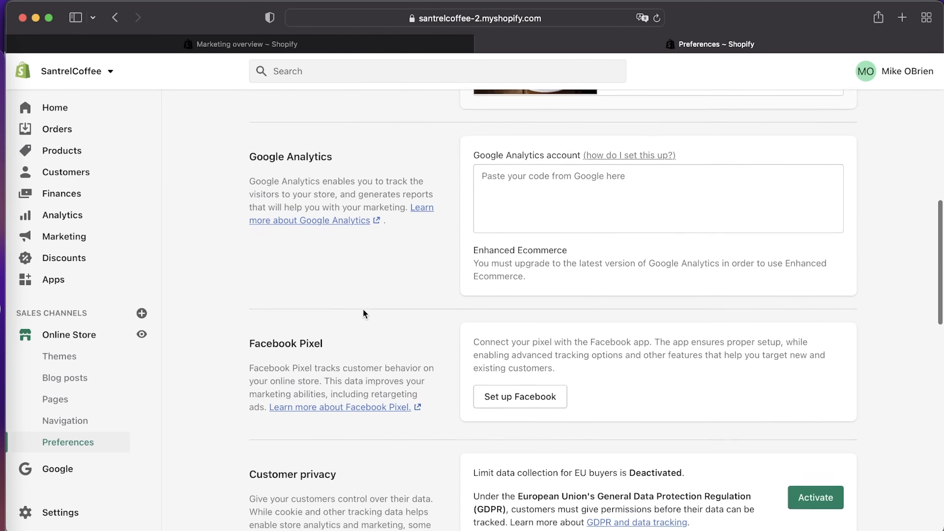
scroll(364, 314, down, 4)
scroll(364, 313, up, 6)
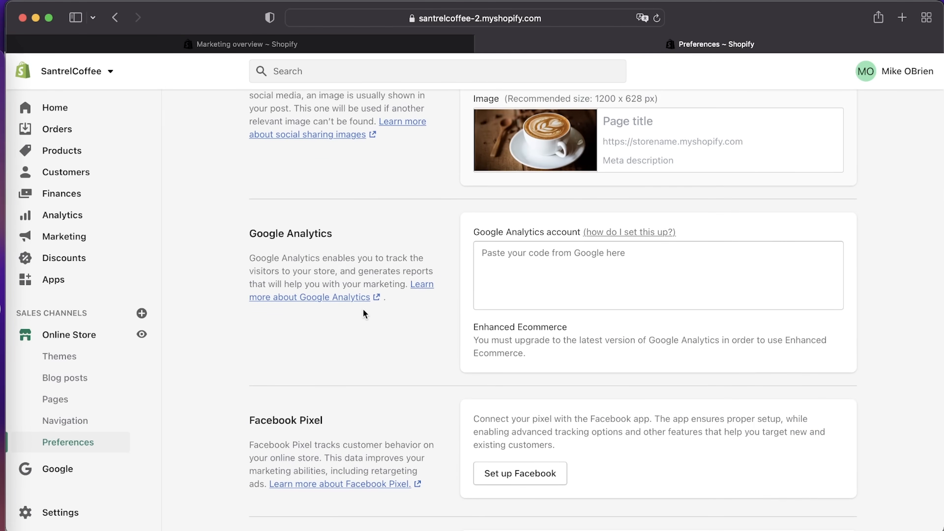
scroll(388, 413, down, 3)
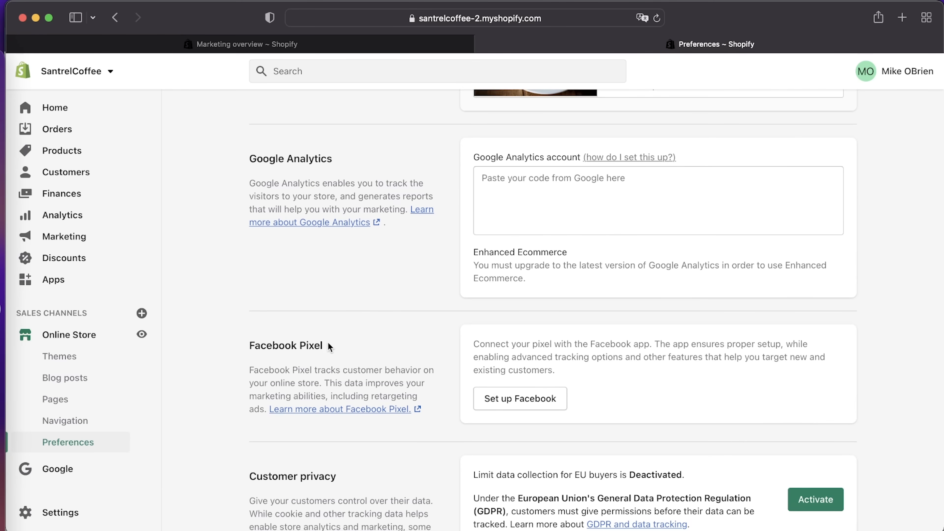
scroll(327, 346, up, 2)
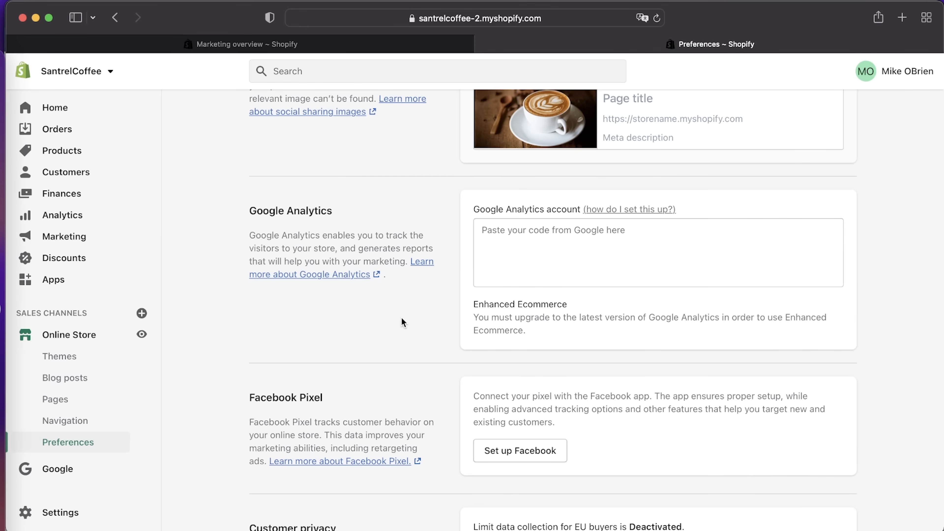
scroll(401, 318, down, 8)
scroll(401, 318, up, 6)
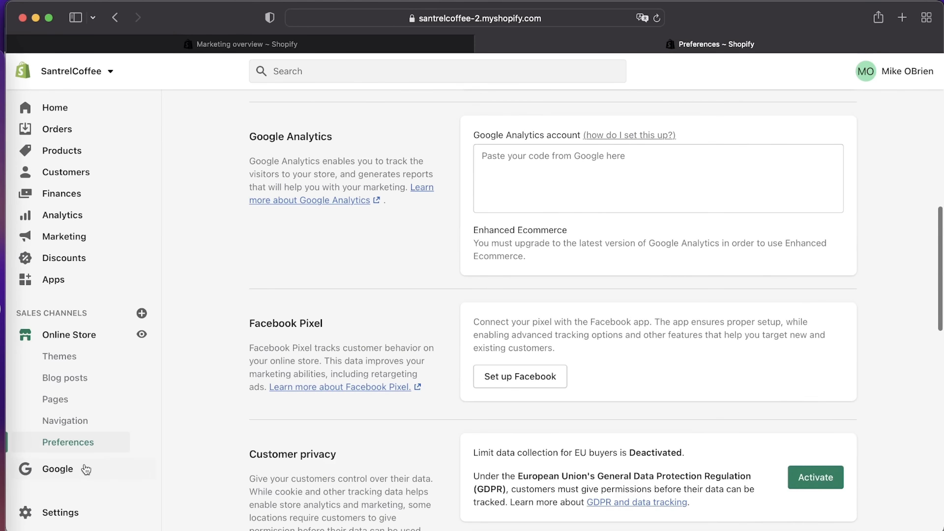
- Open Settings and review the subscription plan and staff users and permissions
click(61, 515)
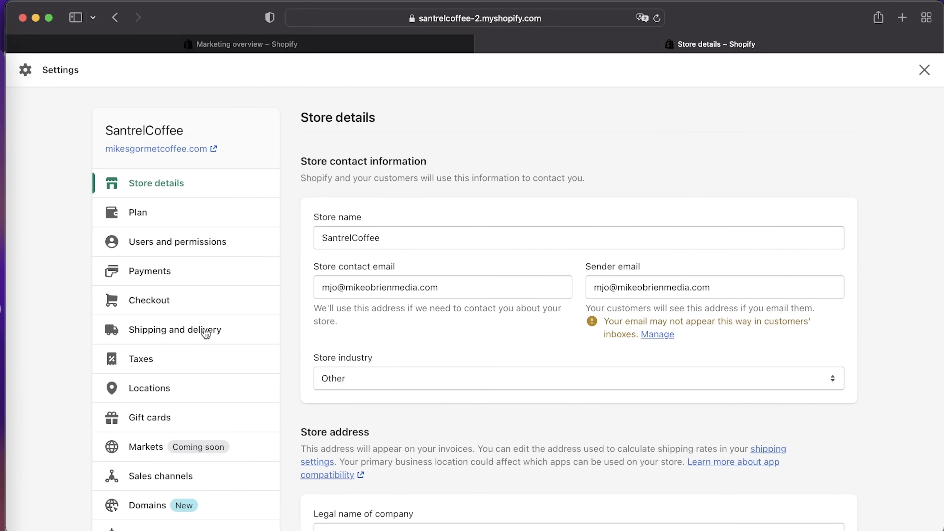
click(221, 214)
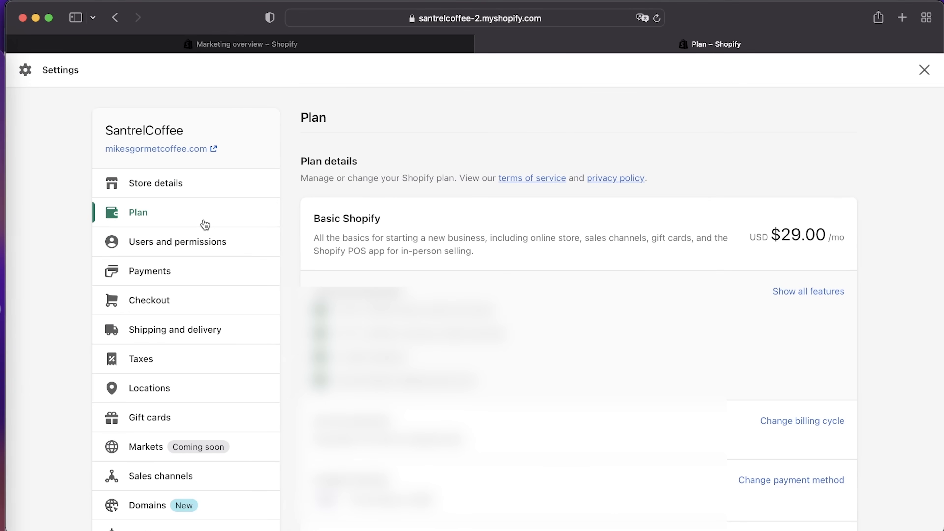
scroll(280, 363, down, 5)
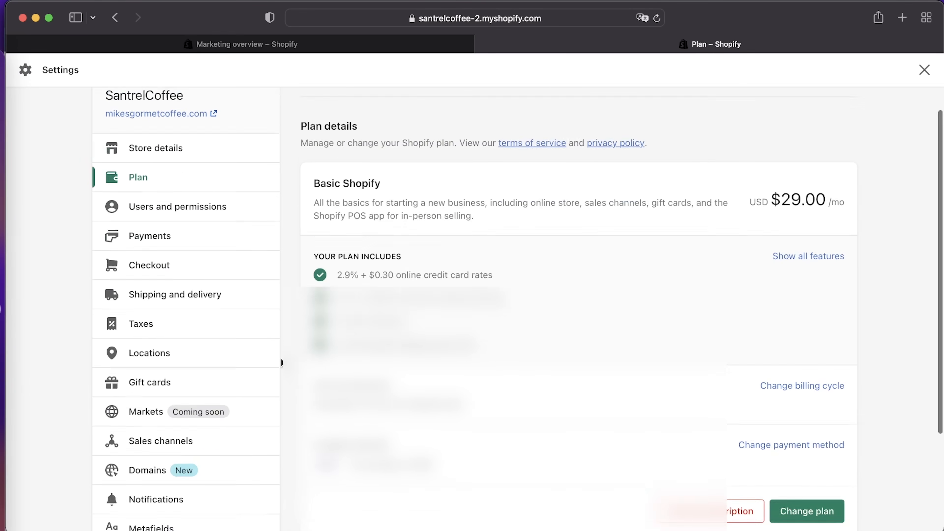
scroll(280, 361, up, 4)
scroll(281, 363, up, 1)
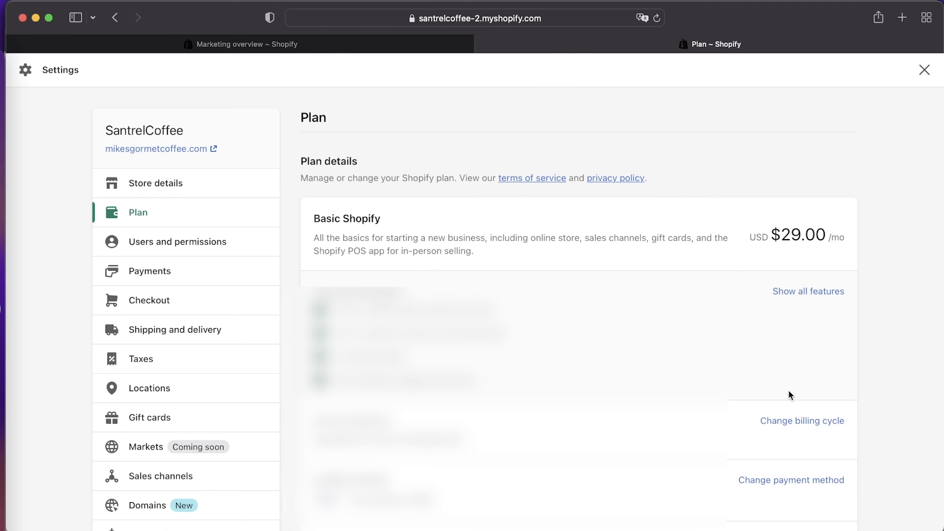
click(180, 245)
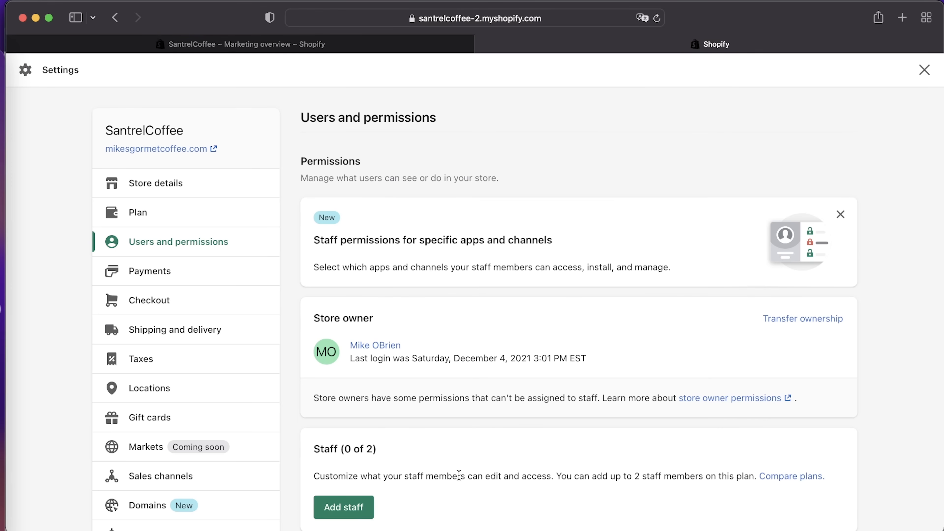
- Look through Payments and Checkout settings, ending on the Policies page
click(184, 276)
click(167, 302)
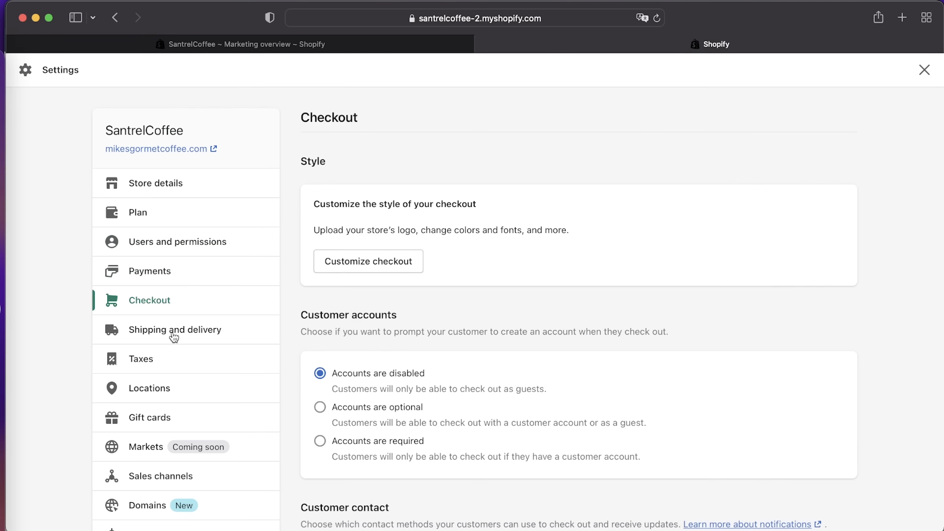
scroll(185, 379, down, 5)
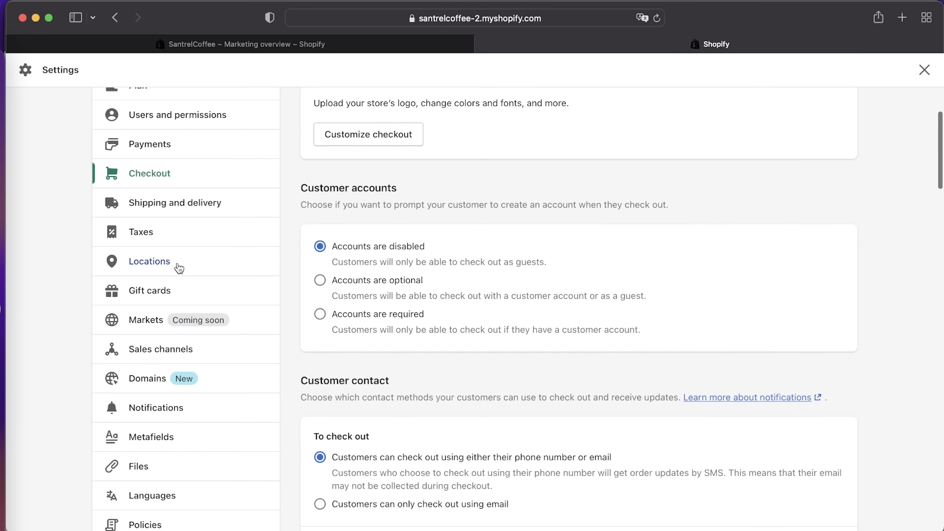
click(174, 297)
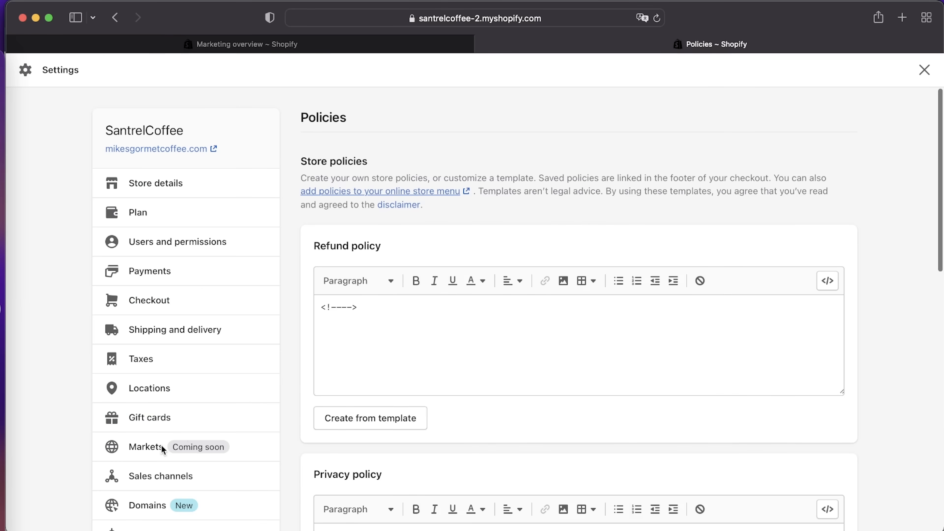
scroll(788, 331, down, 6)
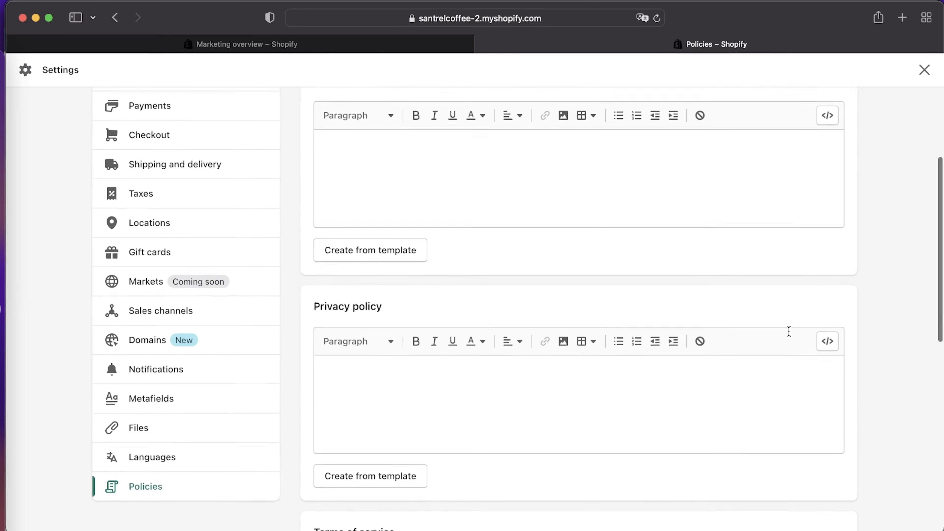
scroll(789, 331, down, 6)
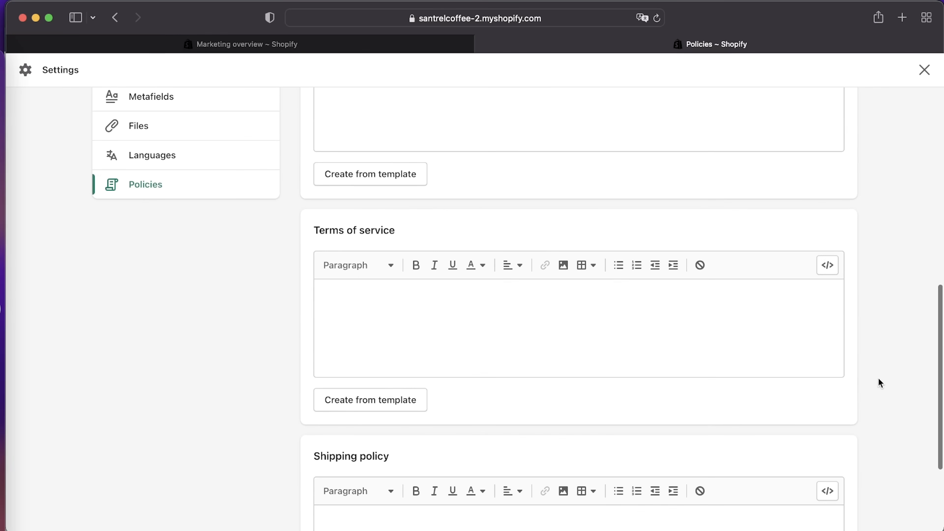
scroll(878, 378, up, 12)
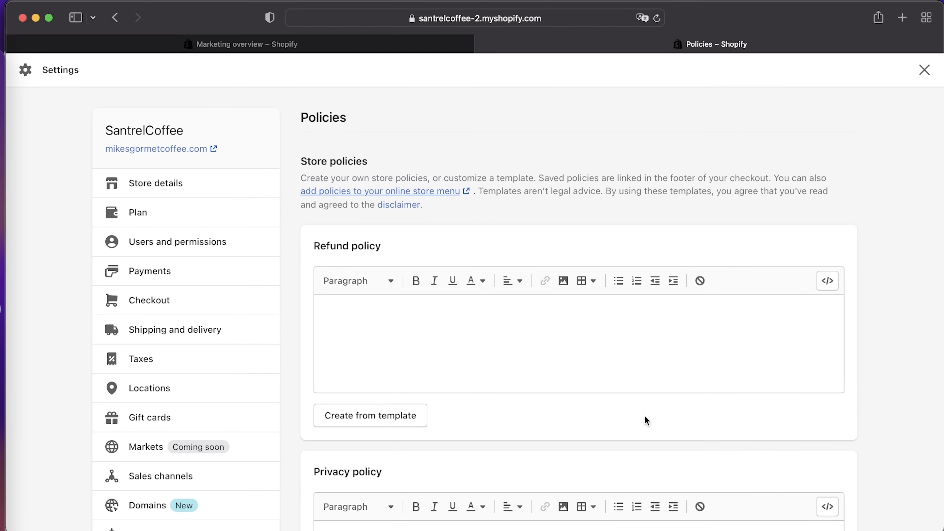
scroll(922, 432, down, 5)
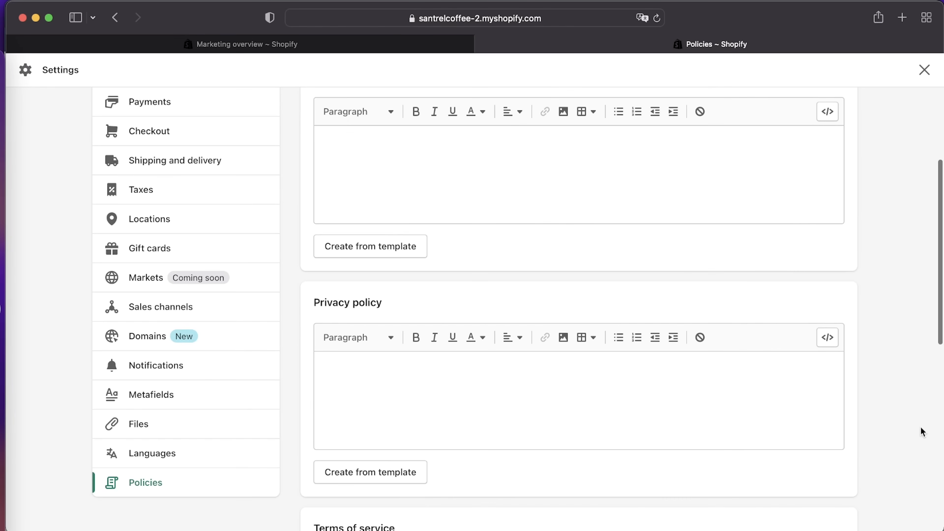
scroll(888, 255, up, 5)
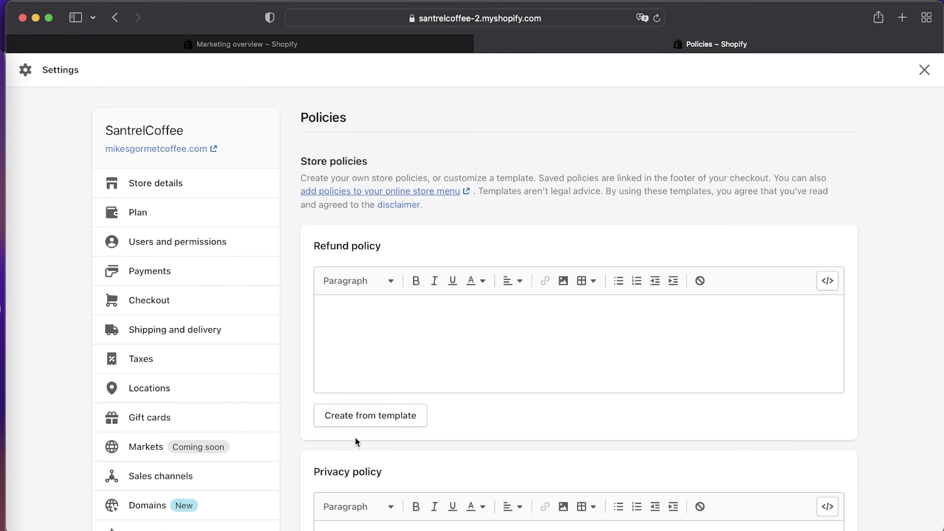
- Generate Refund, Privacy and Terms of service policy text with Create from template, then save
click(379, 423)
scroll(654, 392, down, 5)
scroll(920, 403, down, 3)
scroll(920, 402, down, 8)
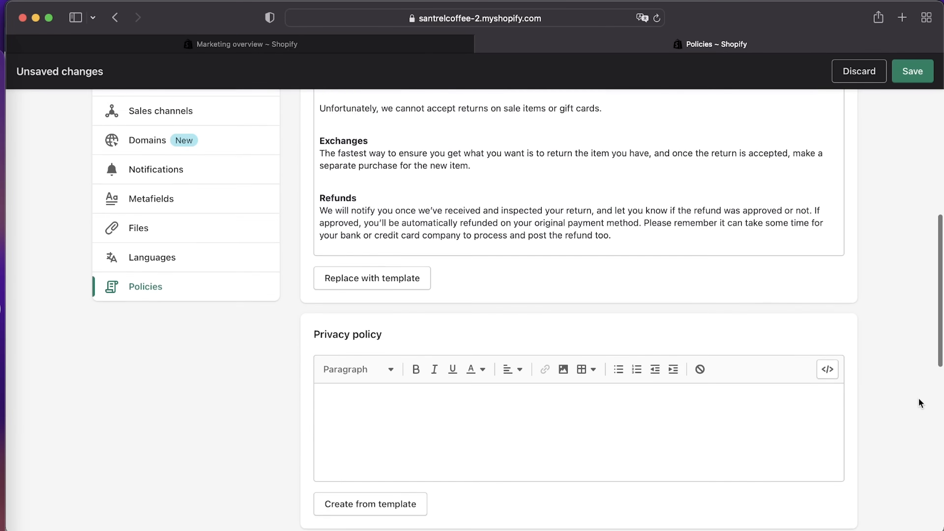
click(369, 485)
scroll(904, 483, down, 10)
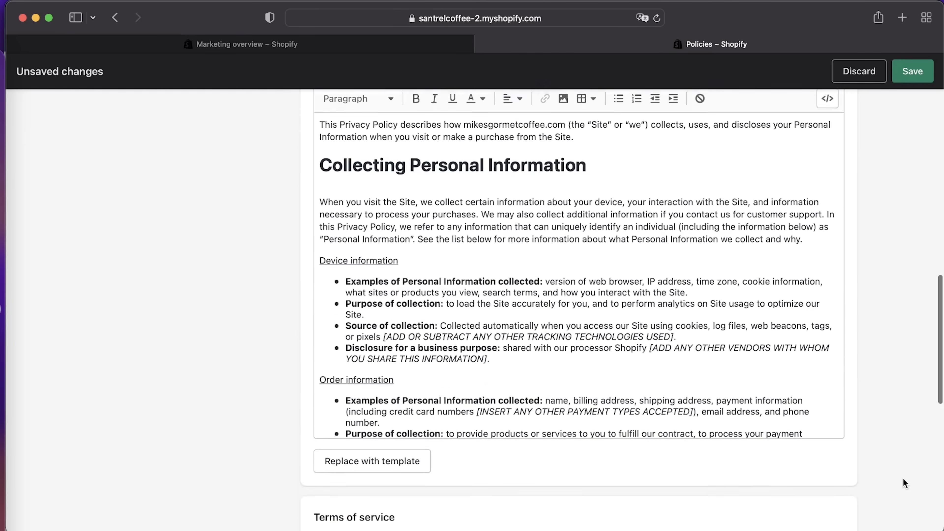
click(405, 316)
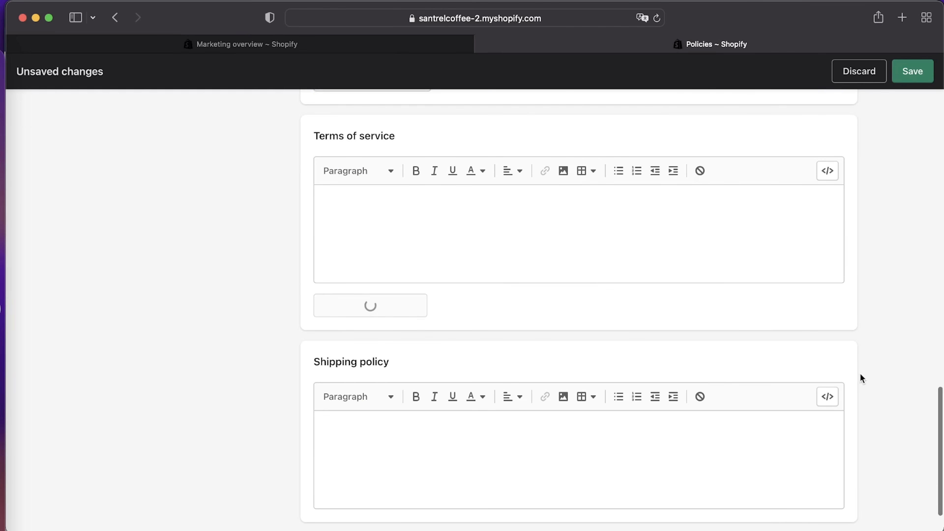
scroll(917, 382, down, 5)
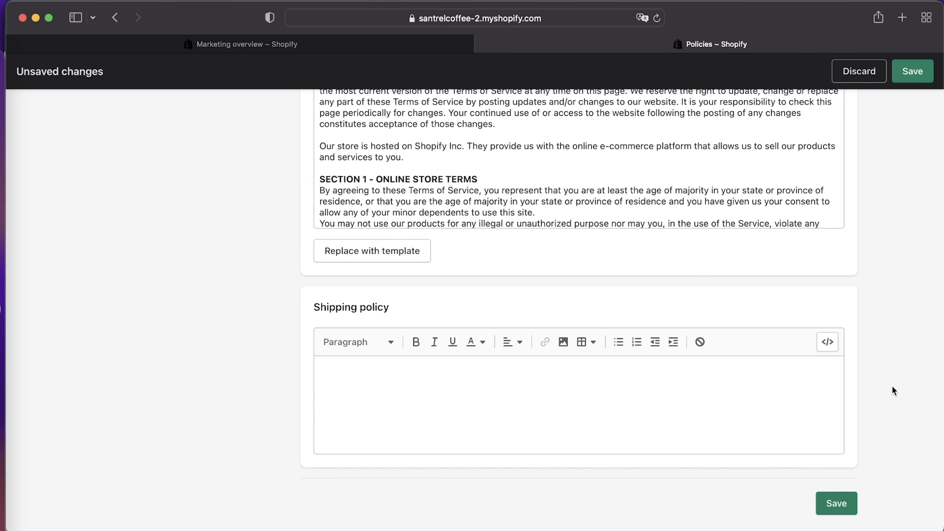
scroll(894, 381, up, 12)
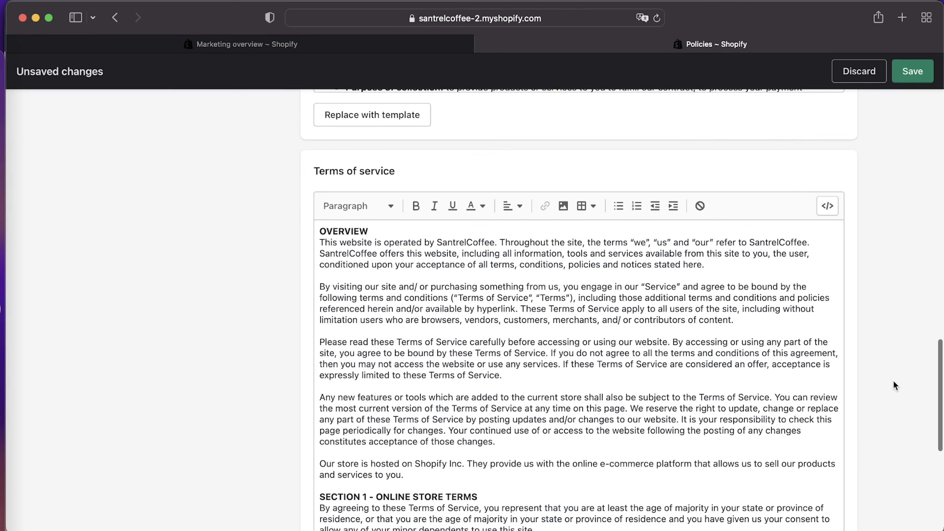
scroll(893, 385, up, 15)
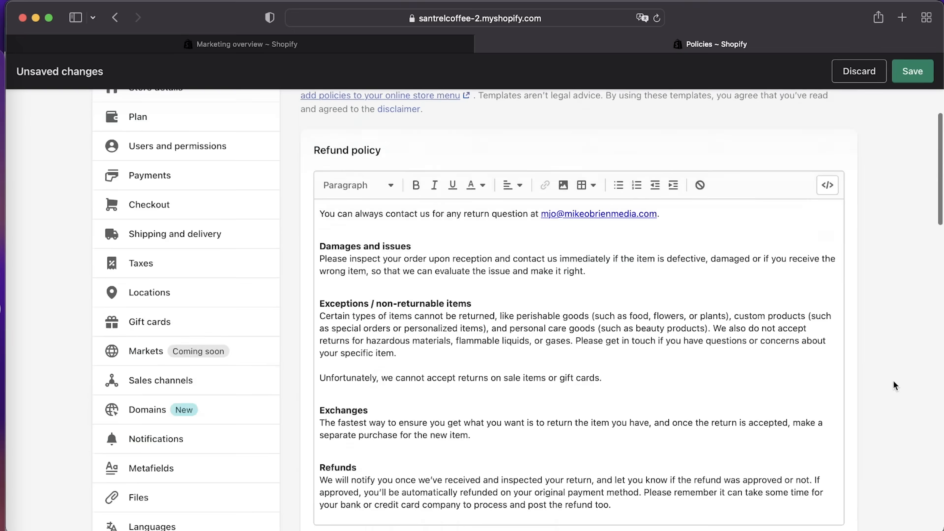
scroll(894, 385, down, 20)
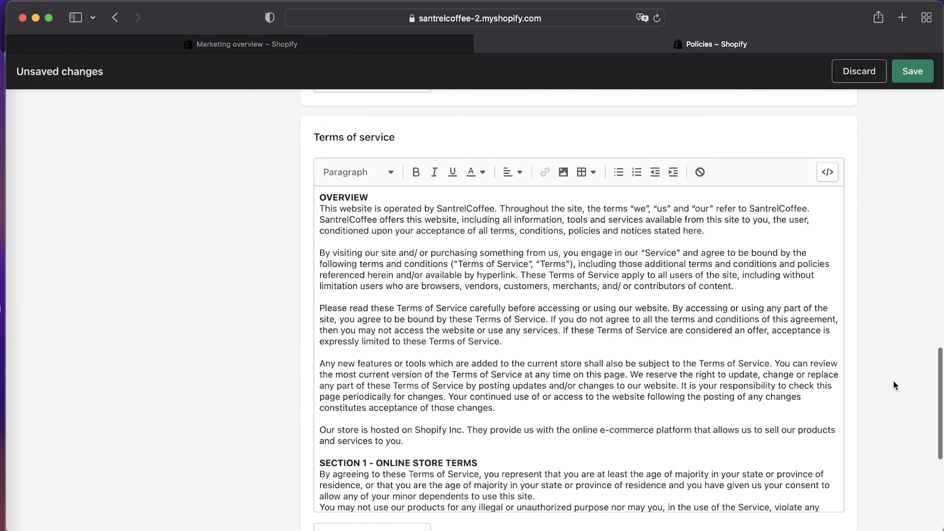
scroll(873, 425, down, 6)
click(836, 502)
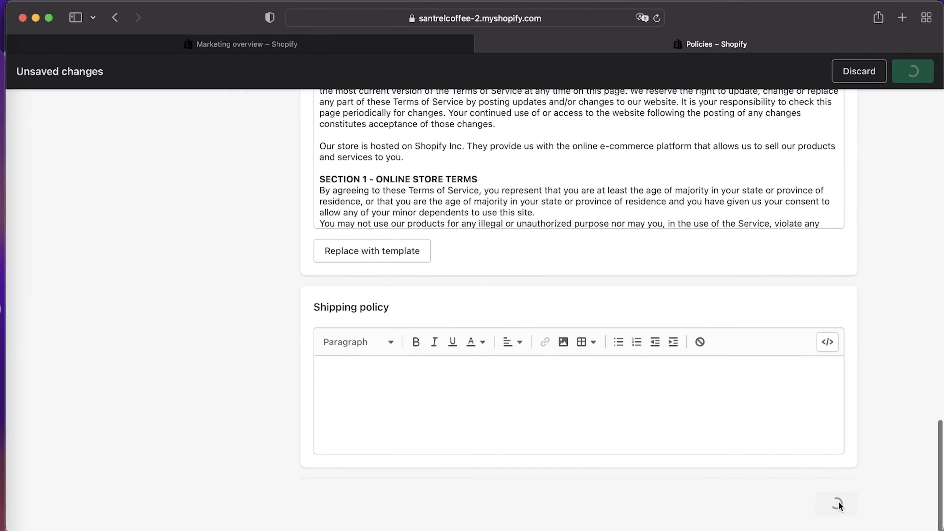
scroll(873, 321, up, 10)
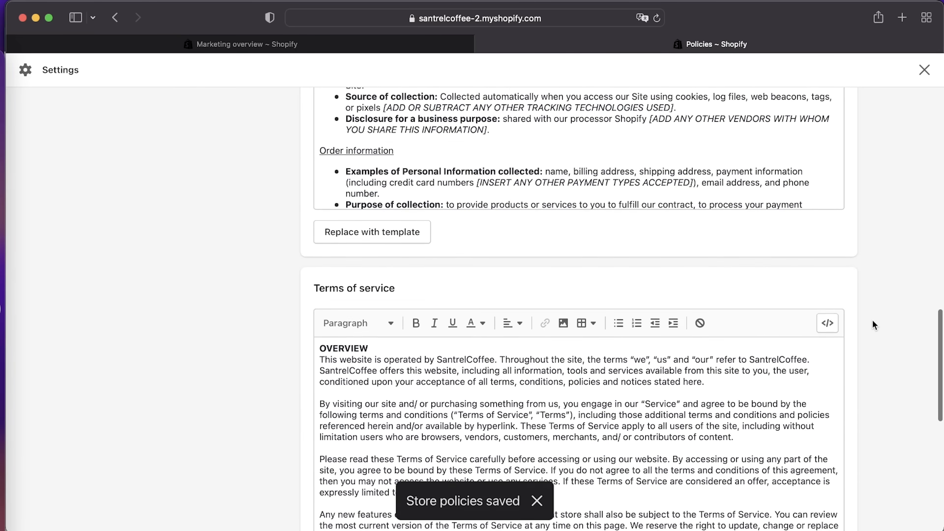
scroll(873, 321, up, 12)
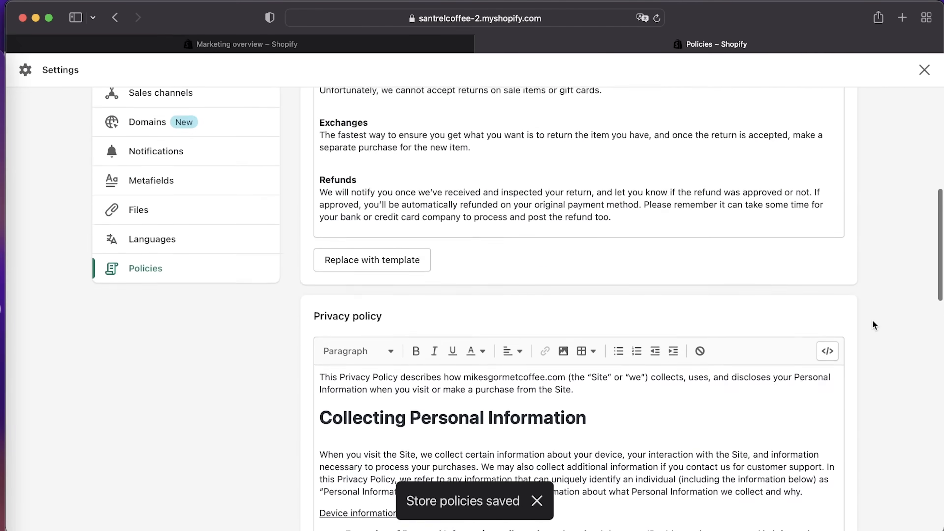
scroll(872, 321, up, 4)
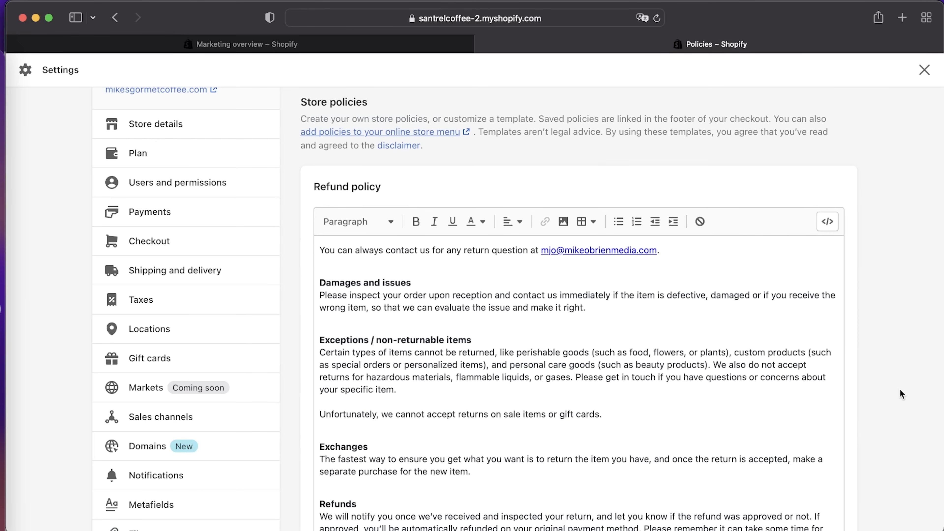
scroll(899, 389, down, 8)
scroll(899, 388, up, 10)
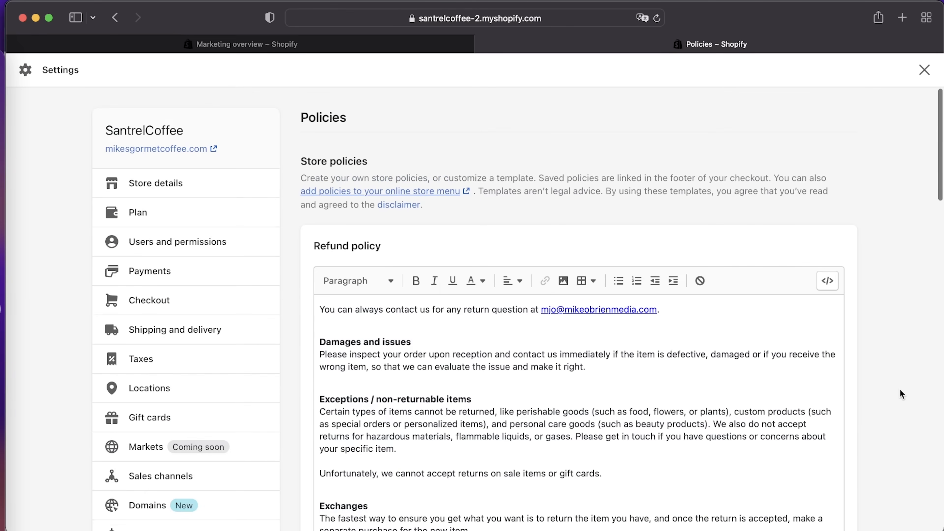
scroll(901, 393, down, 2)
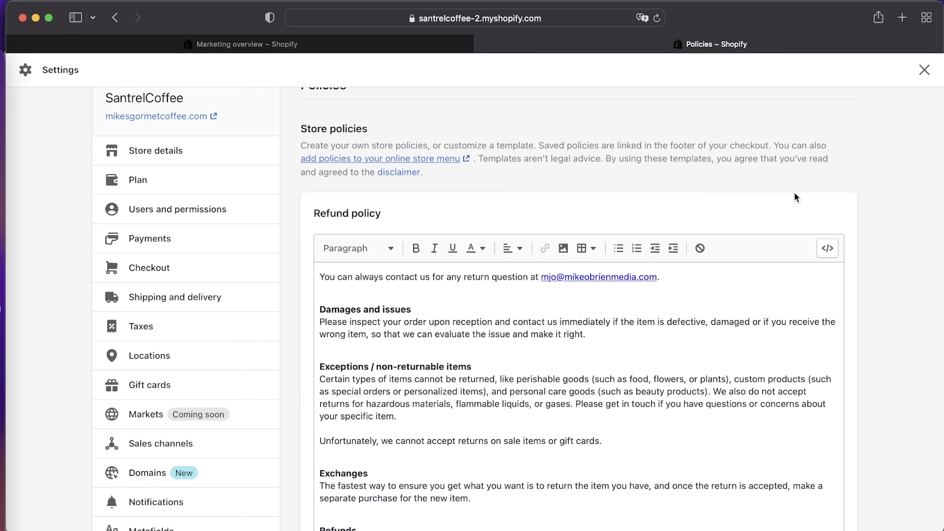
scroll(188, 405, down, 5)
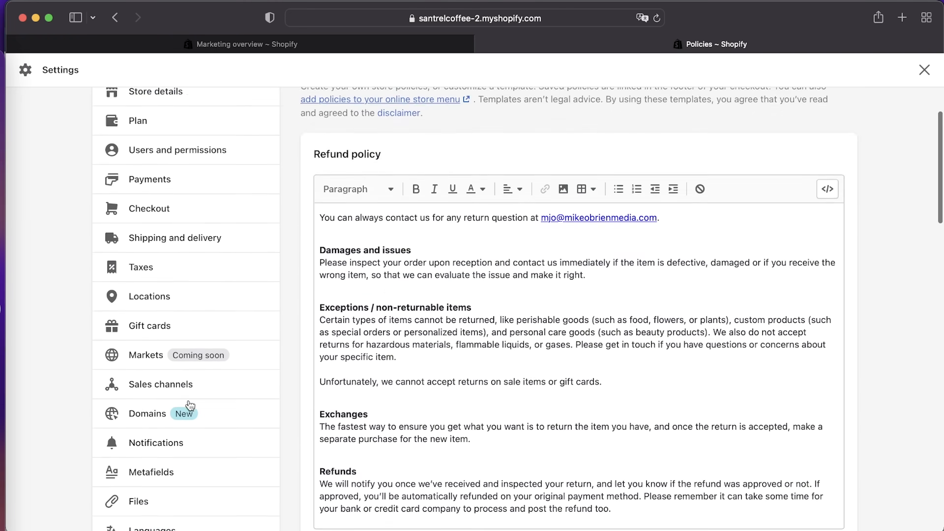
scroll(201, 468, up, 6)
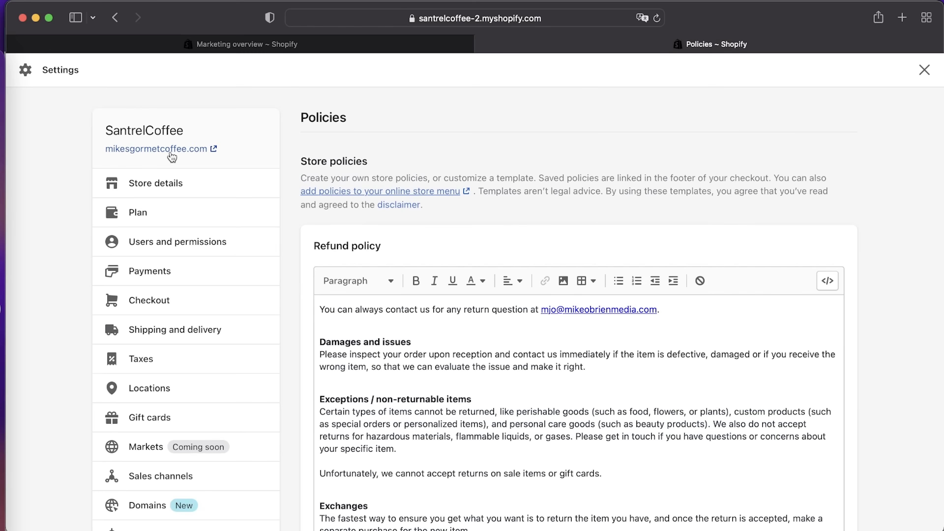
click(179, 149)
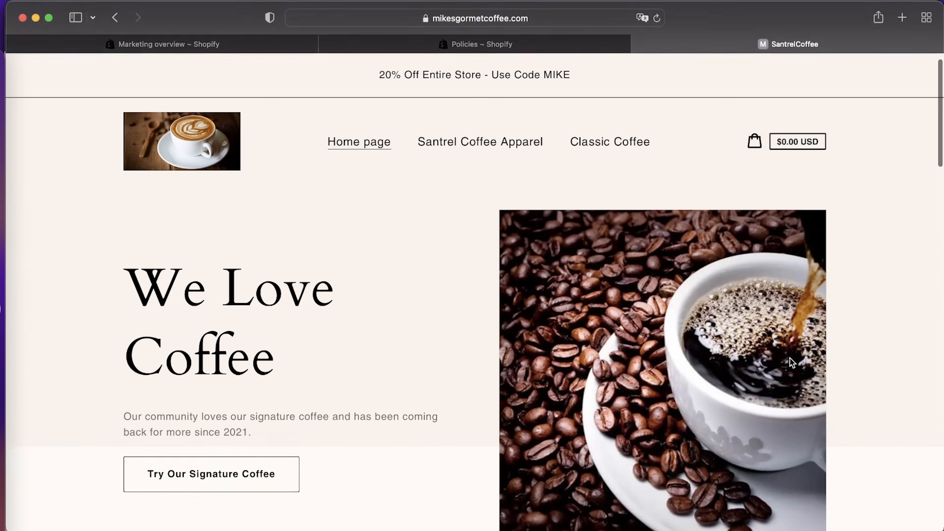
scroll(790, 358, down, 15)
scroll(790, 357, down, 2)
scroll(790, 358, up, 7)
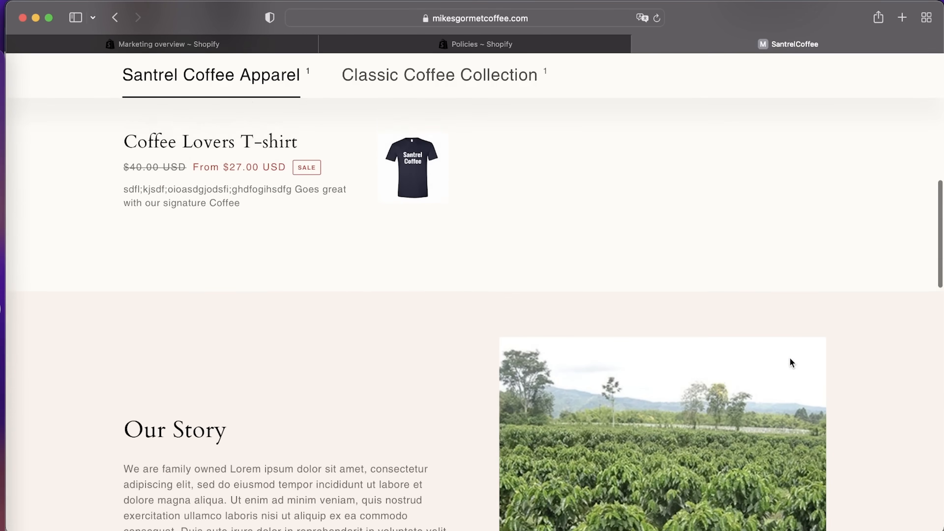
scroll(790, 358, down, 6)
scroll(791, 358, up, 10)
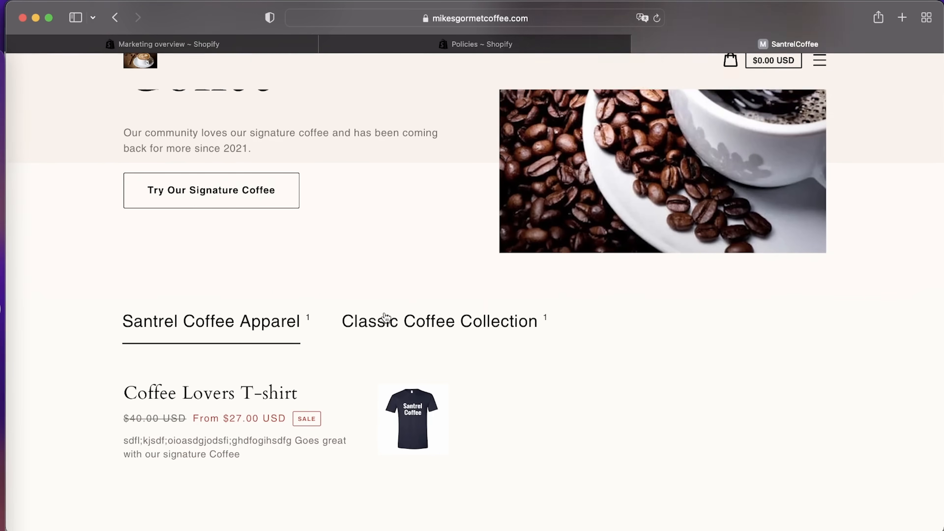
click(386, 318)
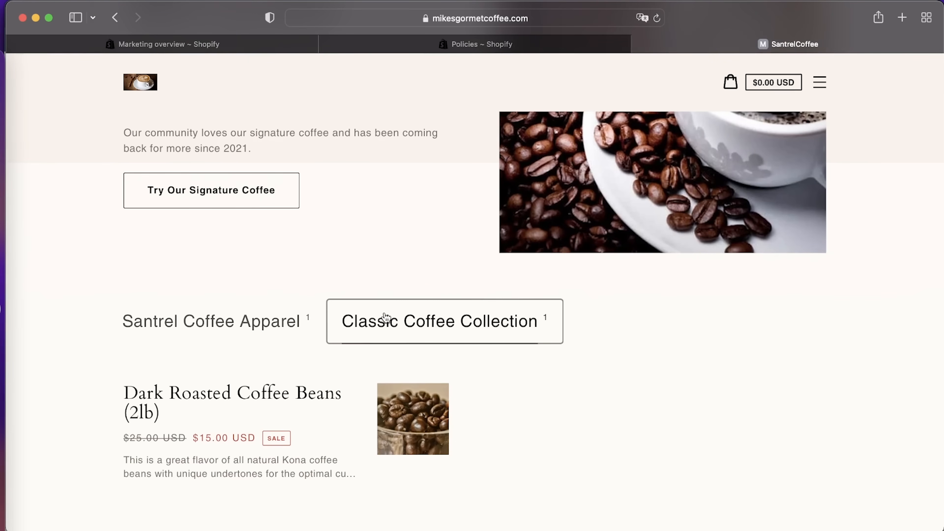
scroll(721, 423, down, 3)
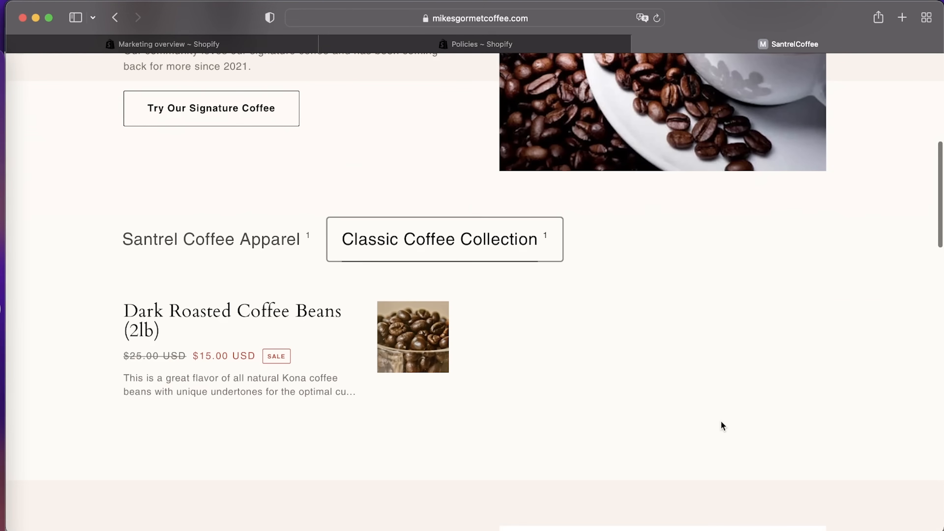
scroll(721, 423, down, 3)
scroll(722, 424, down, 5)
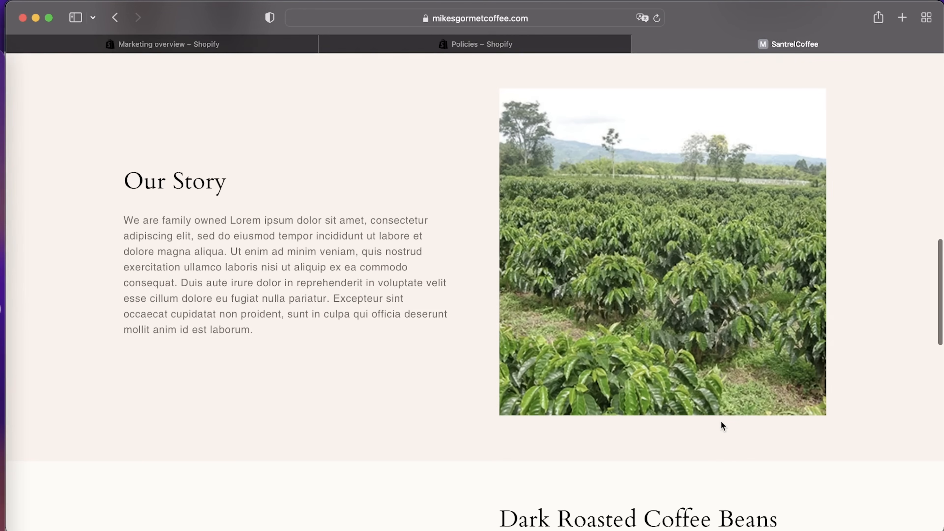
scroll(722, 424, down, 3)
scroll(721, 423, down, 3)
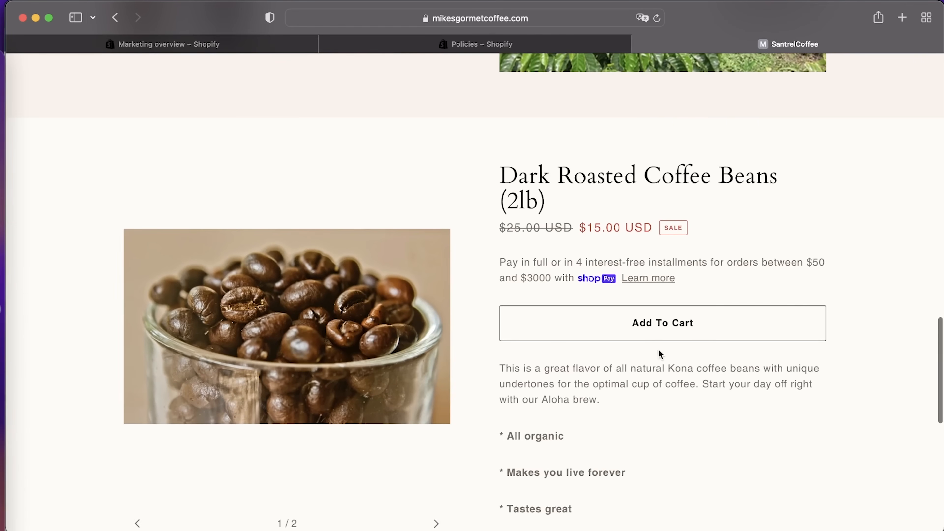
click(643, 322)
scroll(655, 442, down, 7)
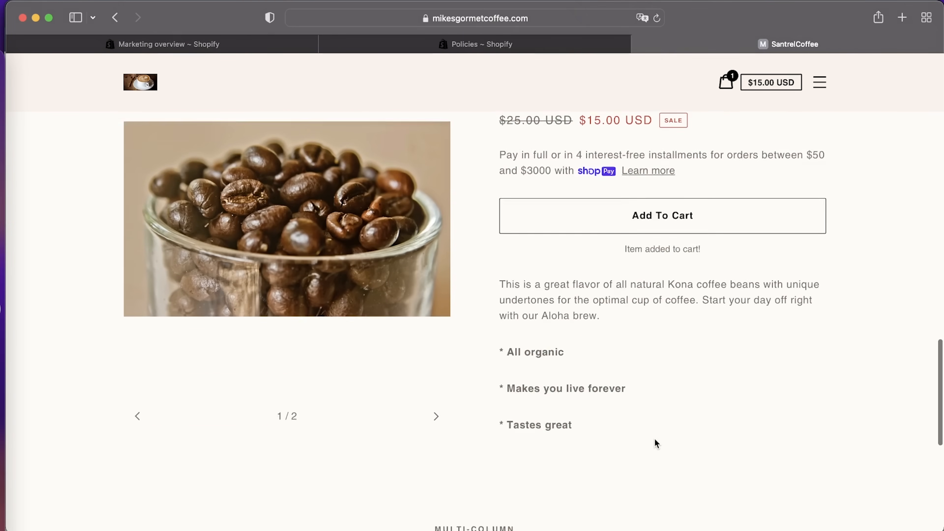
scroll(716, 266, down, 6)
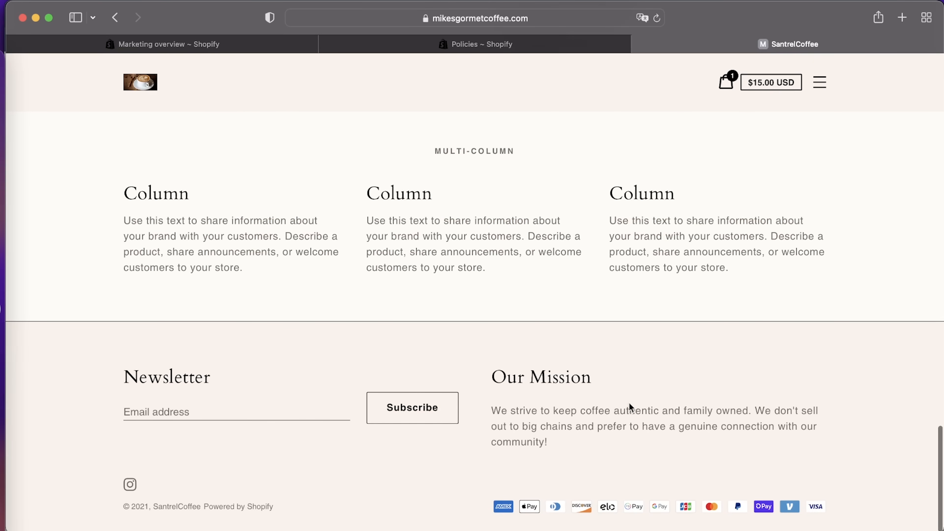
scroll(629, 407, up, 20)
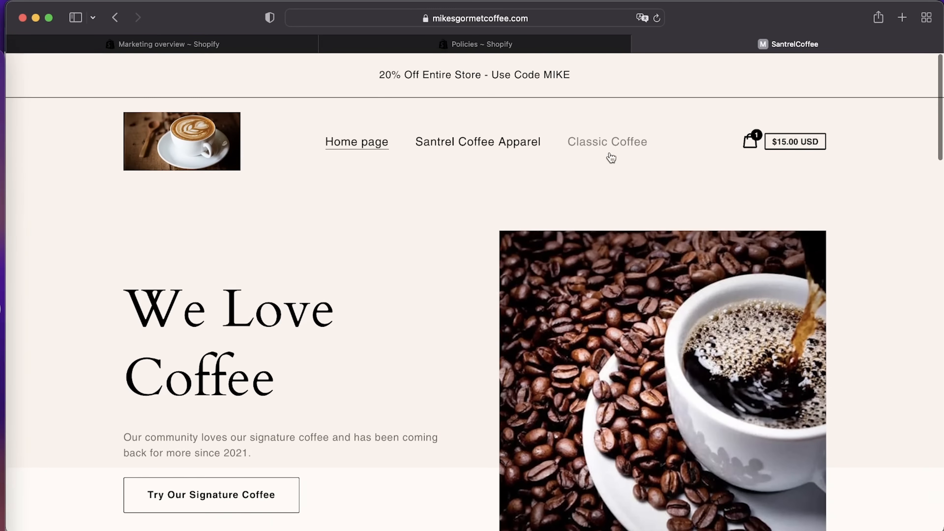
- Browse the Santrel Coffee Apparel collection page
click(468, 141)
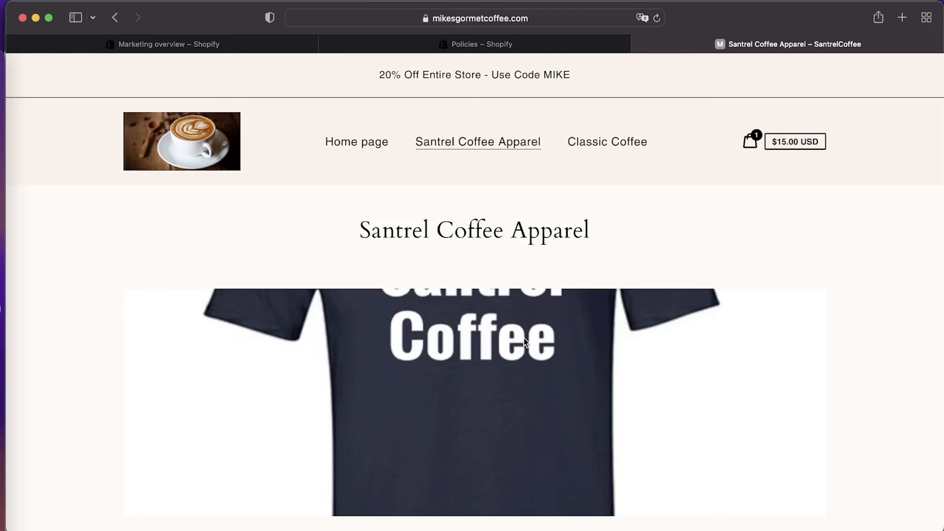
scroll(524, 339, down, 15)
scroll(523, 338, up, 15)
scroll(524, 338, down, 15)
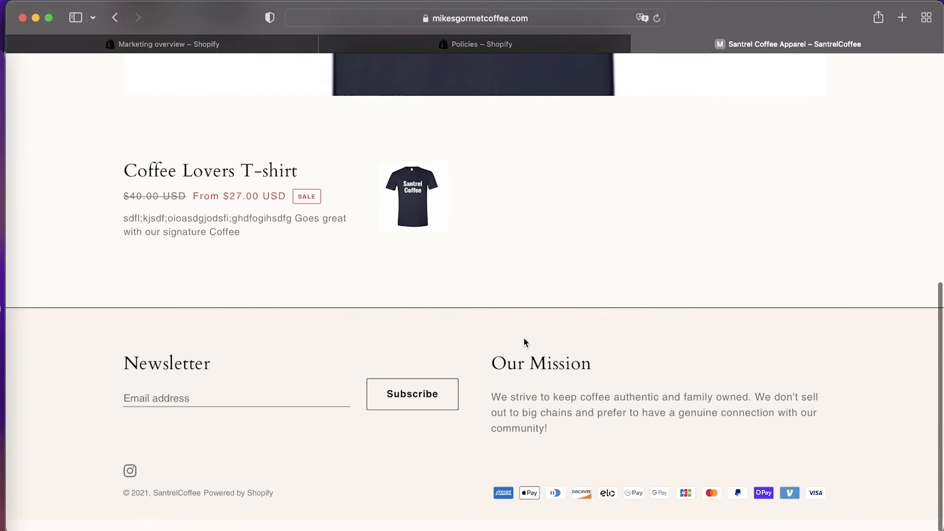
scroll(524, 339, up, 15)
- Open the Classic Coffee item and review the Dark Roasted Coffee Beans (2lb) product page
click(604, 147)
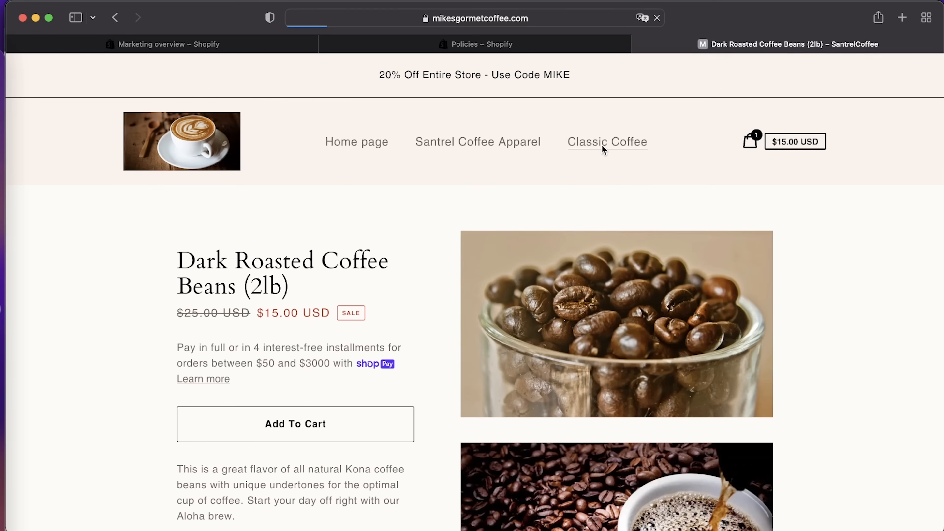
scroll(759, 353, down, 10)
scroll(757, 352, down, 3)
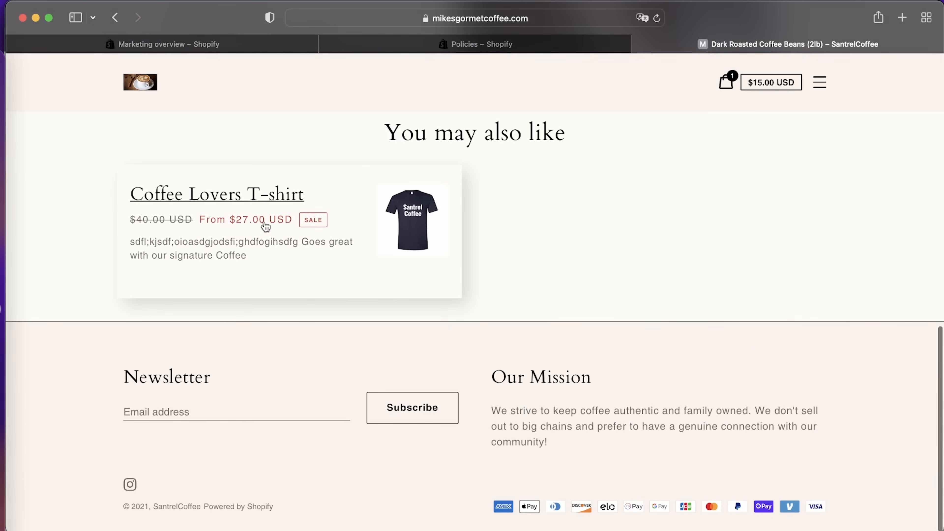
scroll(253, 289, up, 12)
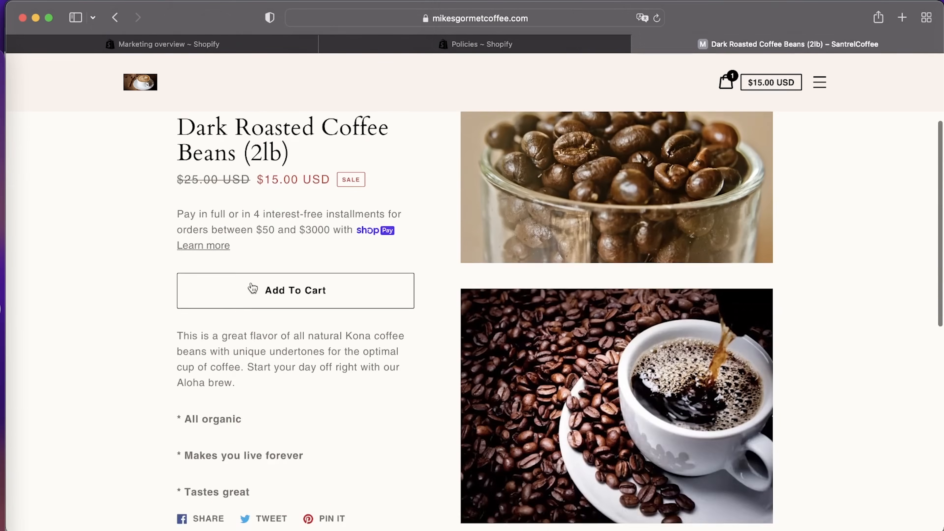
scroll(253, 289, up, 2)
scroll(397, 298, down, 6)
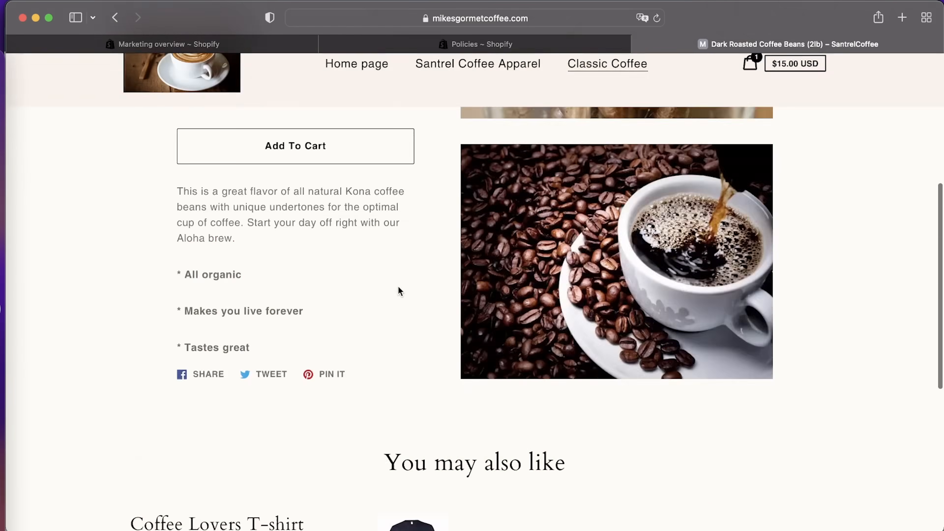
scroll(398, 291, down, 7)
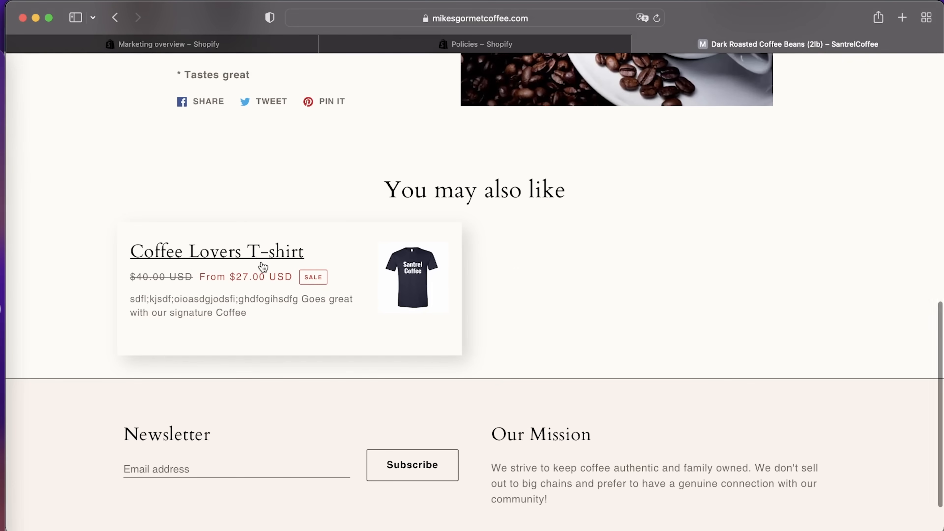
scroll(263, 267, up, 8)
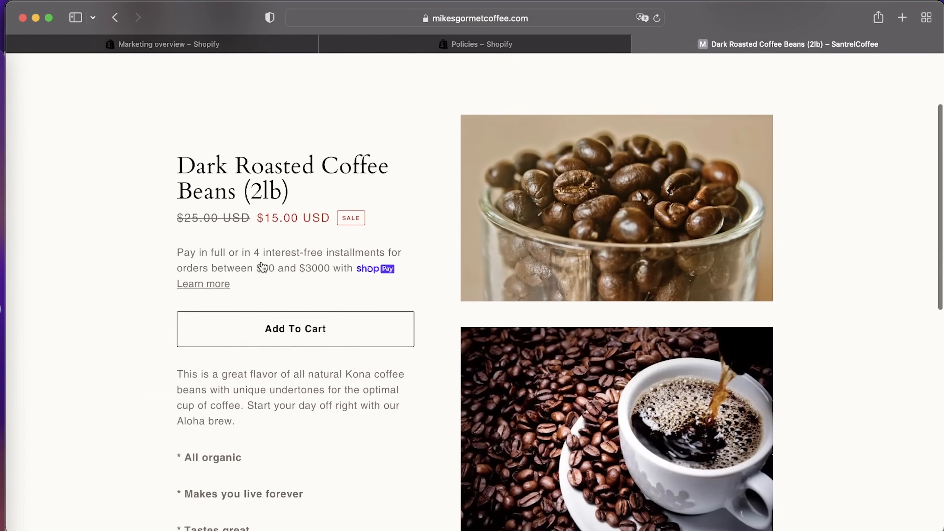
scroll(262, 267, up, 1)
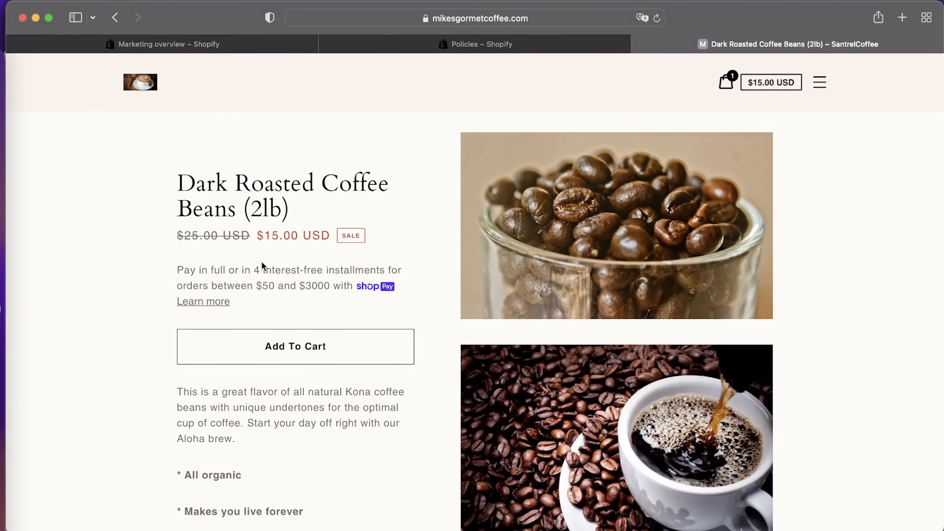
scroll(378, 382, up, 3)
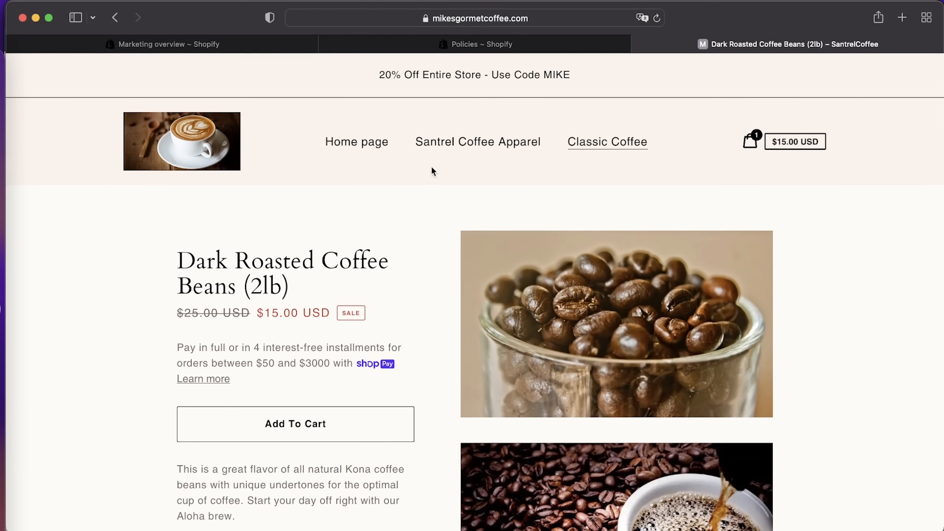
- Check out from the cart holding one Dark Roasted Coffee Beans (2lb) at $15.00
click(795, 146)
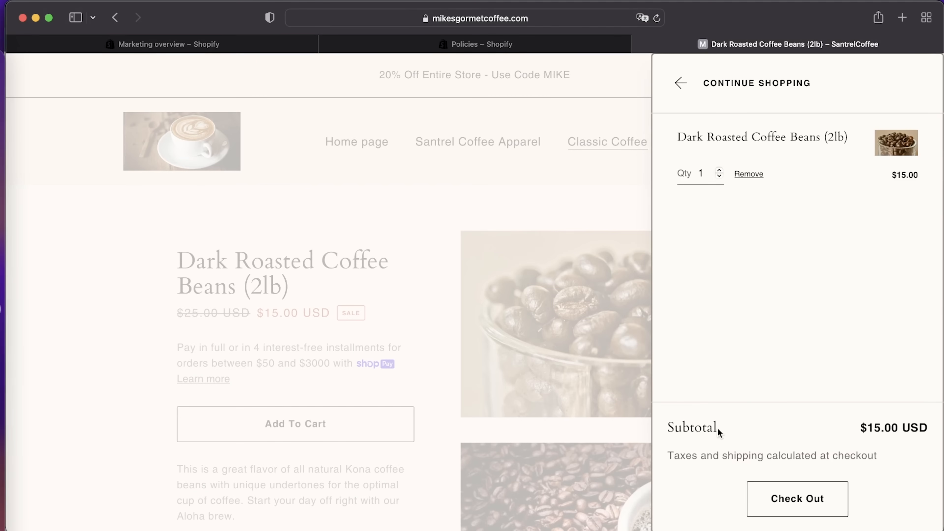
click(797, 506)
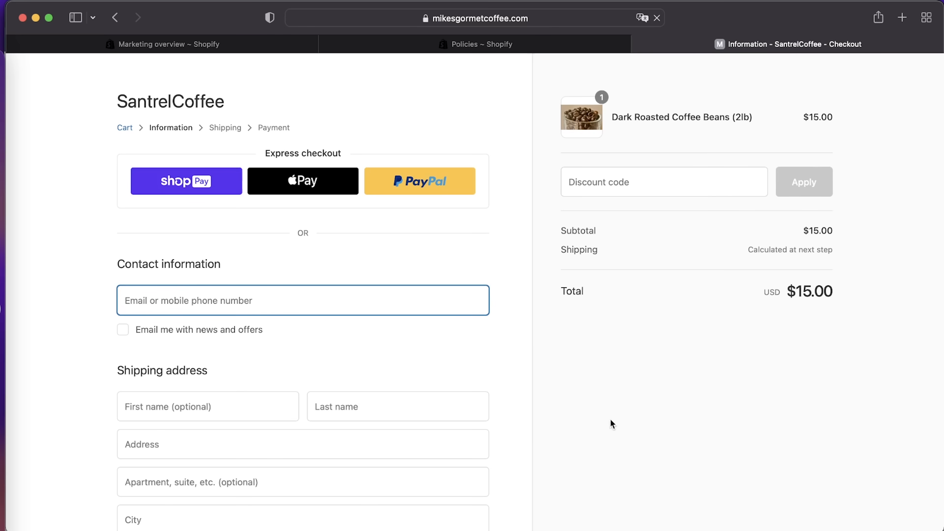
- Apply discount code MIKE to cut the total from $15.00 to $12.00, then review the checkout form
click(672, 181)
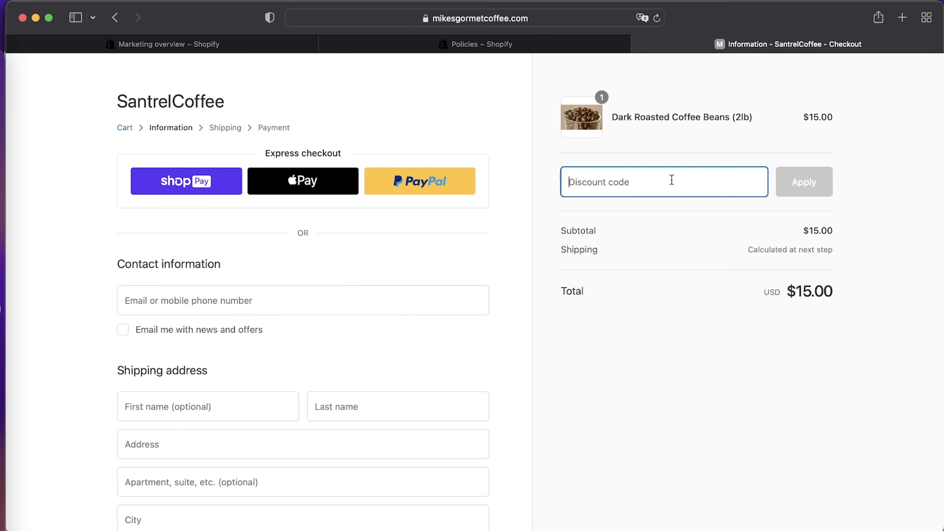
text(MIKE)
click(810, 183)
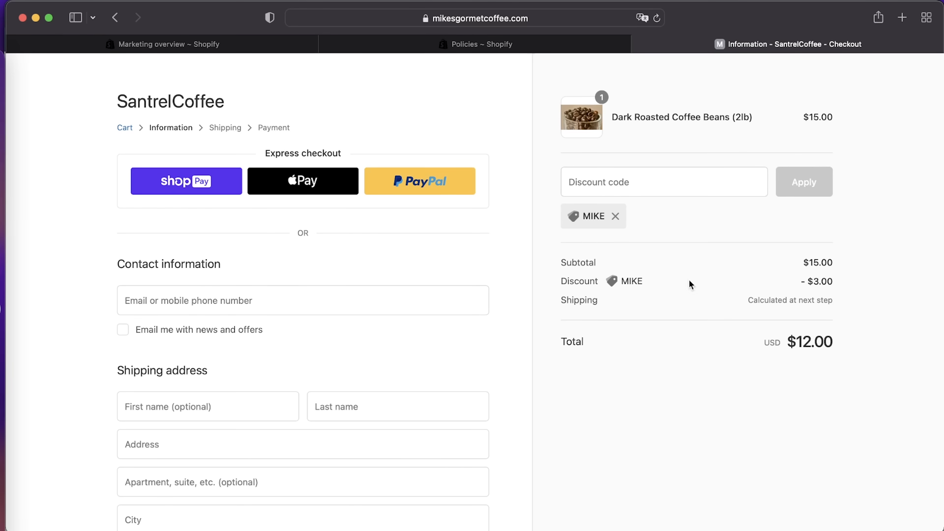
scroll(396, 331, down, 5)
scroll(399, 327, up, 5)
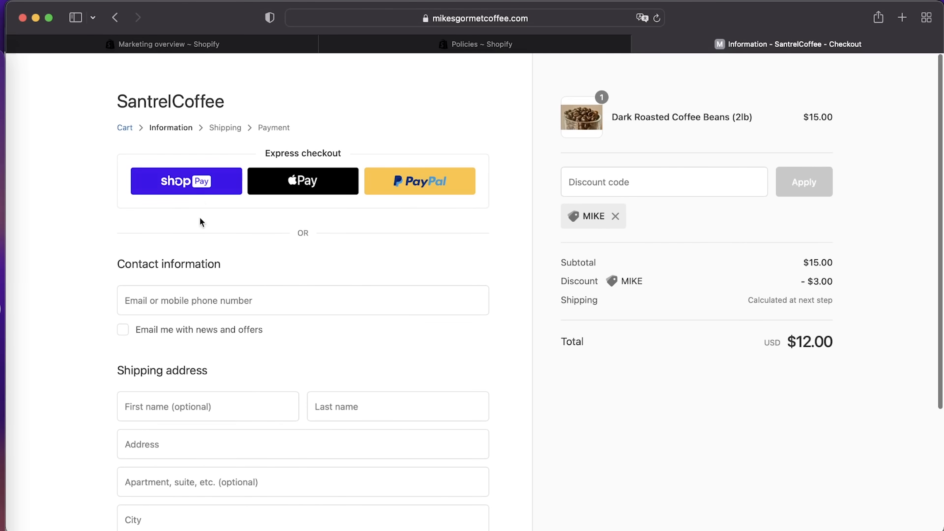
scroll(390, 367, down, 5)
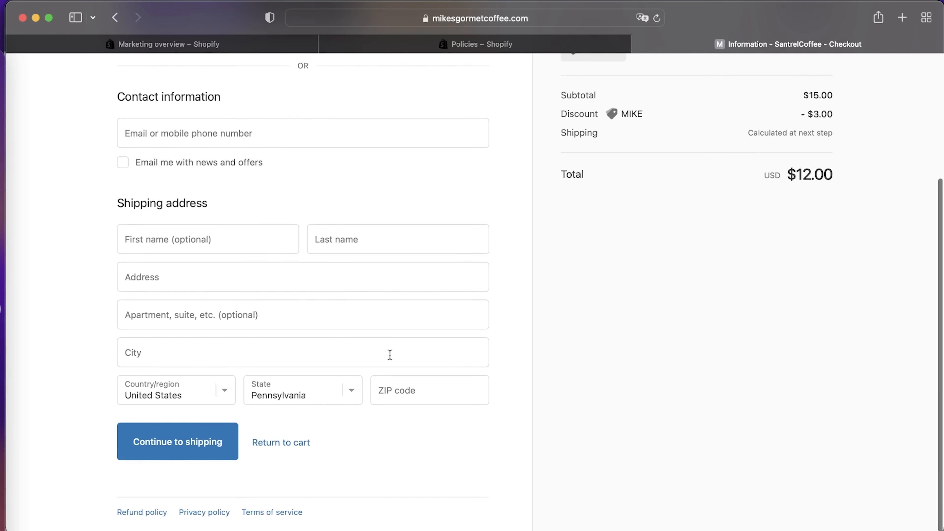
scroll(390, 355, up, 5)
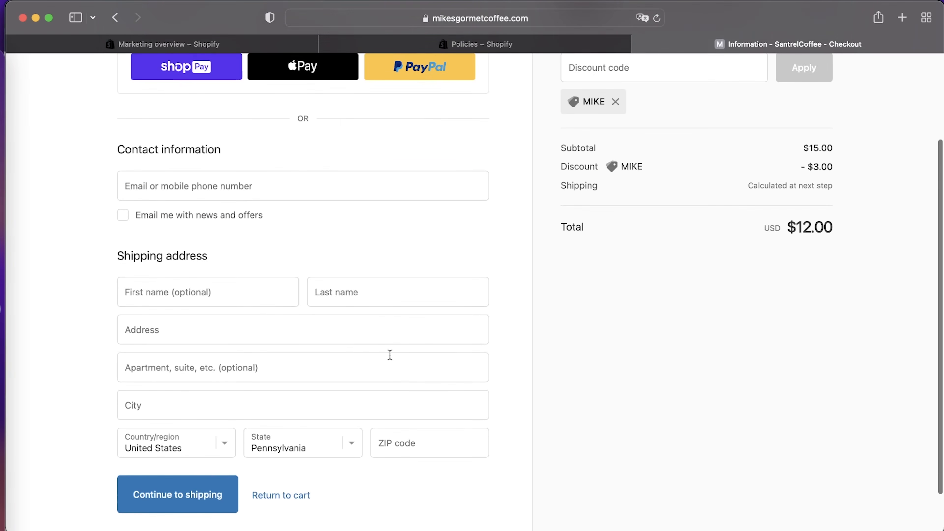
scroll(350, 447, down, 2)
scroll(350, 447, up, 4)
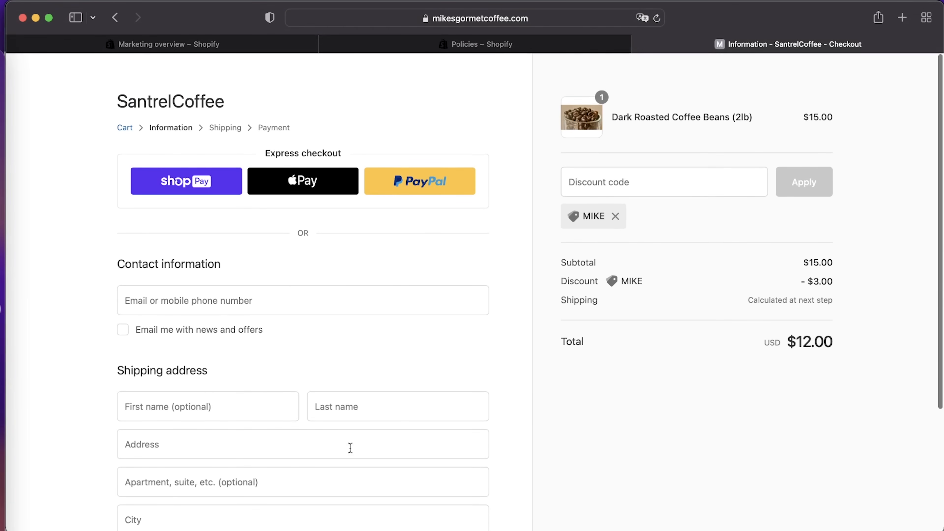
scroll(641, 331, down, 5)
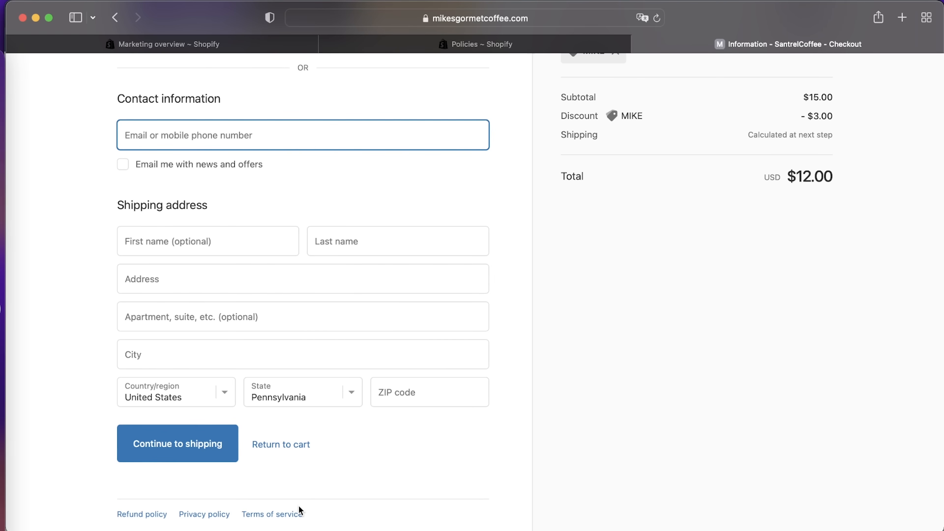
- Read the refund policy linked in the checkout footer, then close it
click(151, 515)
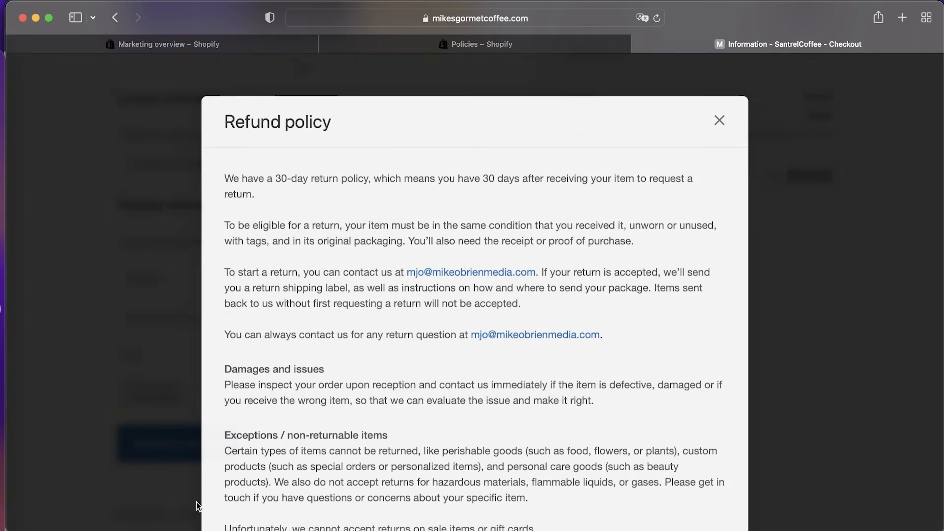
scroll(463, 359, down, 6)
scroll(462, 361, up, 6)
scroll(463, 363, down, 5)
scroll(462, 363, up, 5)
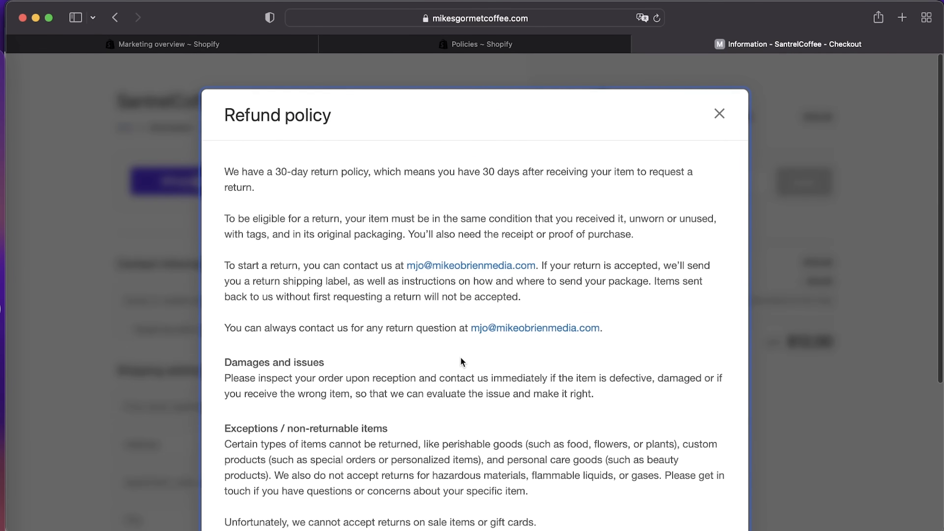
click(720, 113)
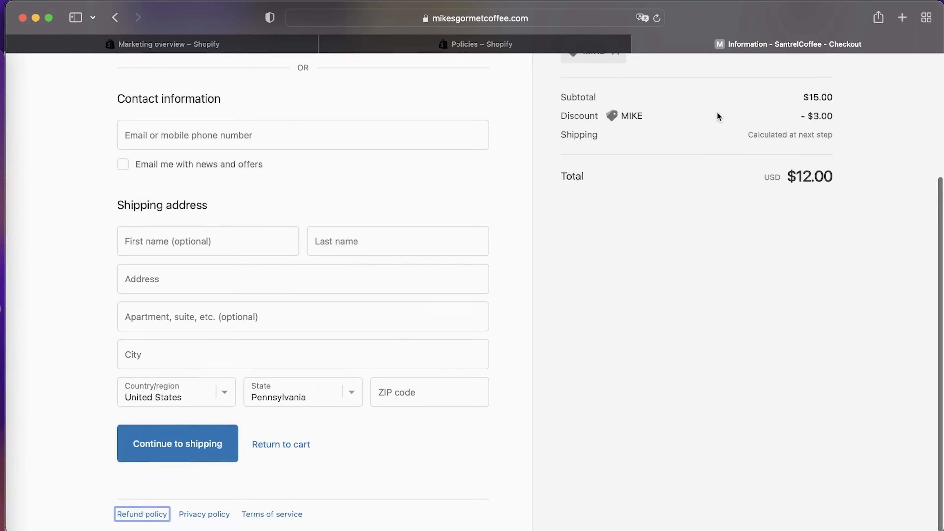
- Return to the Dark Roasted Coffee Beans product page and dismiss the cart drawer
scroll(494, 297, up, 5)
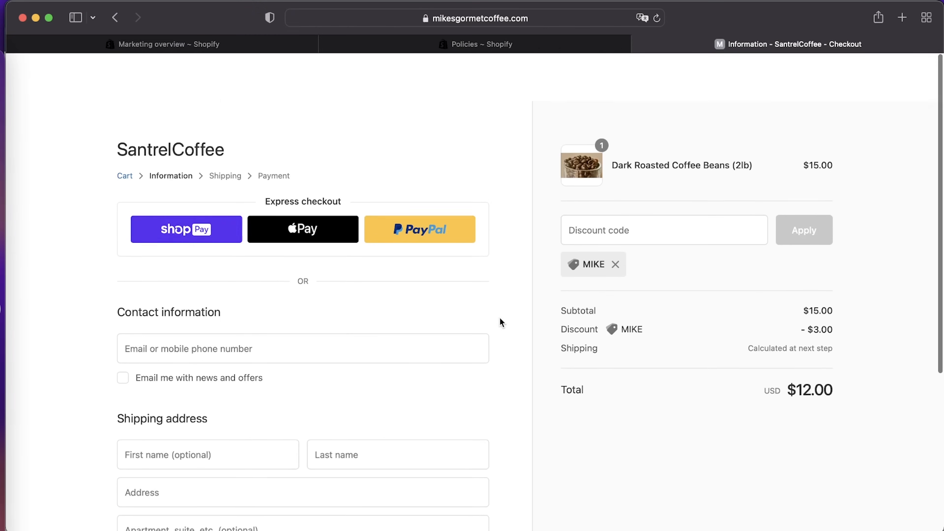
key(super+bracketleft)
click(184, 304)
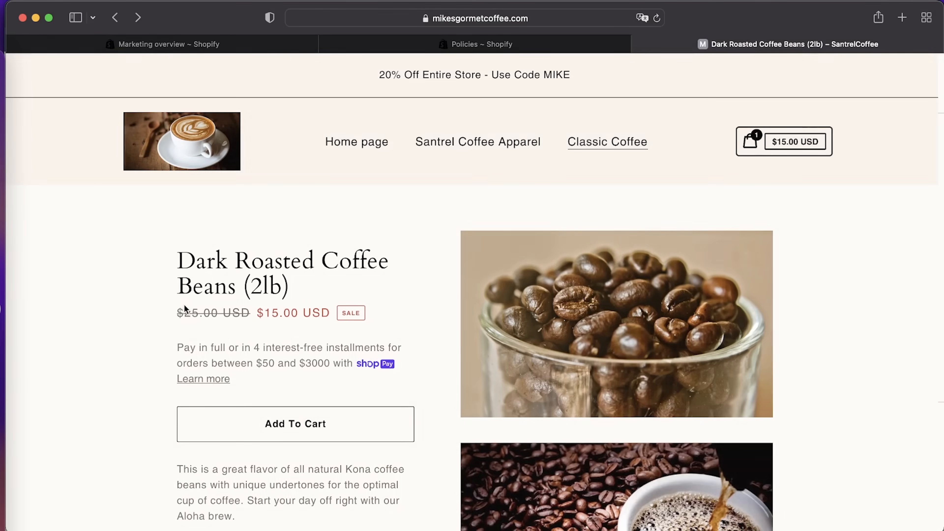
scroll(407, 339, down, 10)
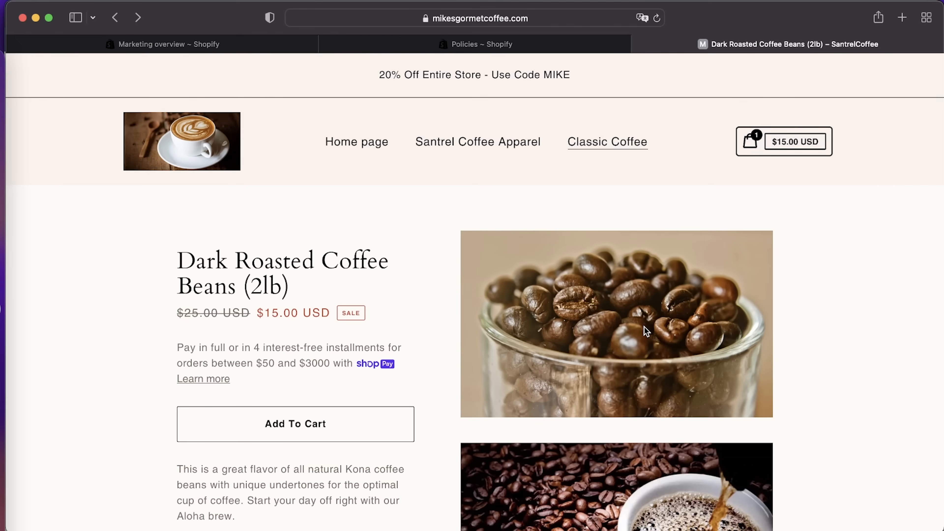
scroll(643, 326, down, 10)
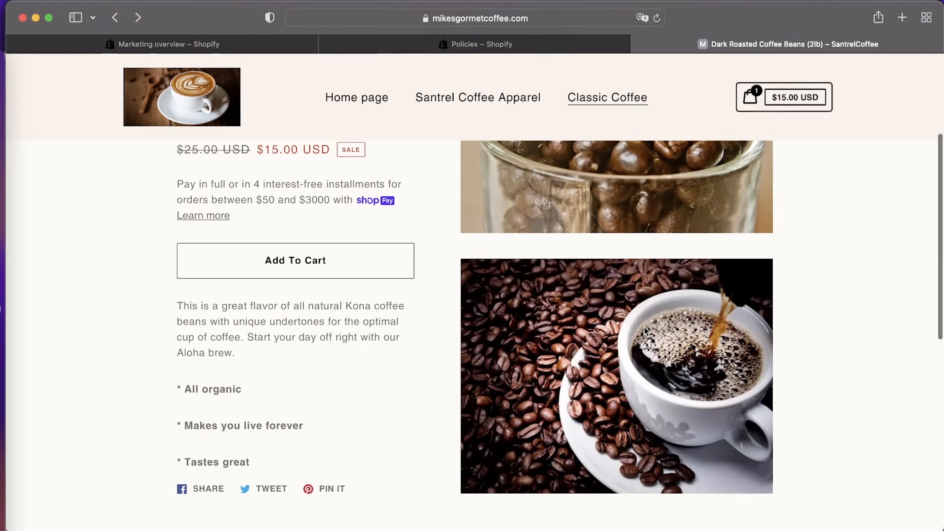
scroll(644, 326, down, 4)
scroll(644, 326, up, 13)
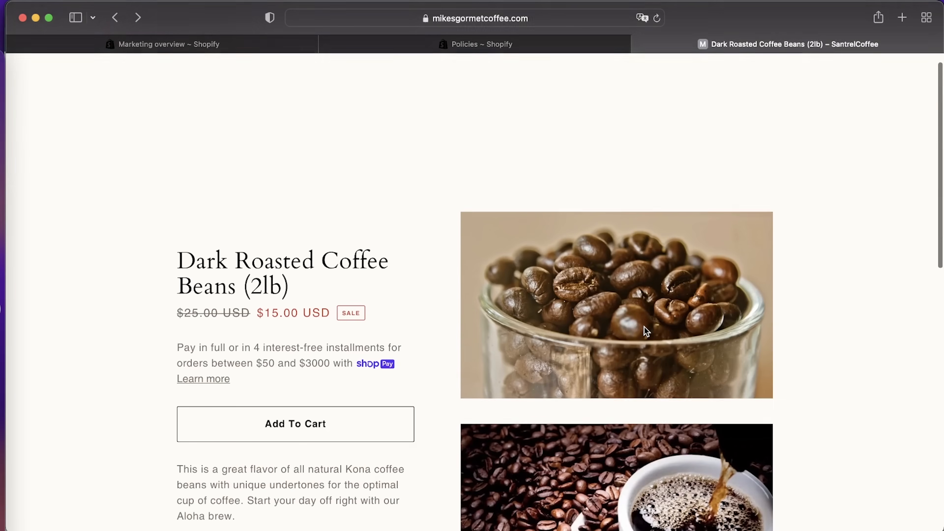
scroll(644, 326, down, 6)
scroll(645, 328, down, 10)
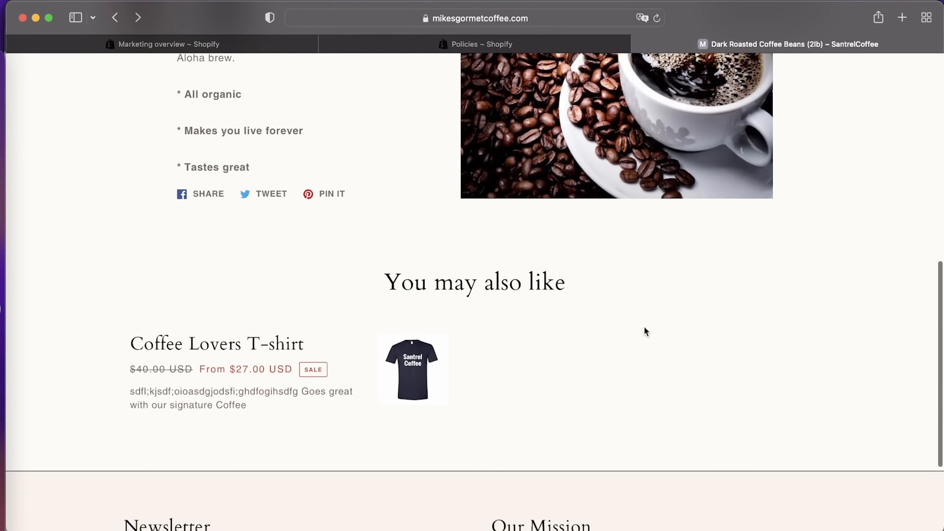
scroll(645, 330, up, 15)
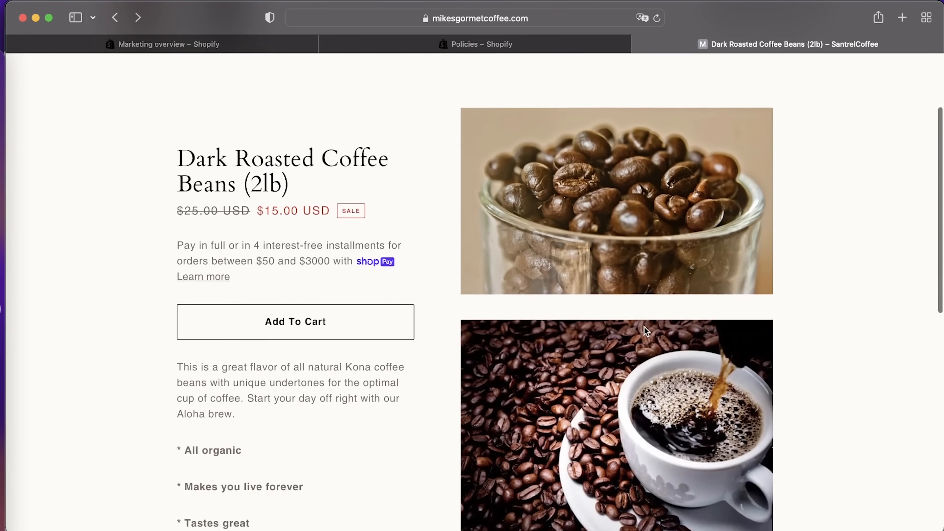
scroll(643, 327, down, 7)
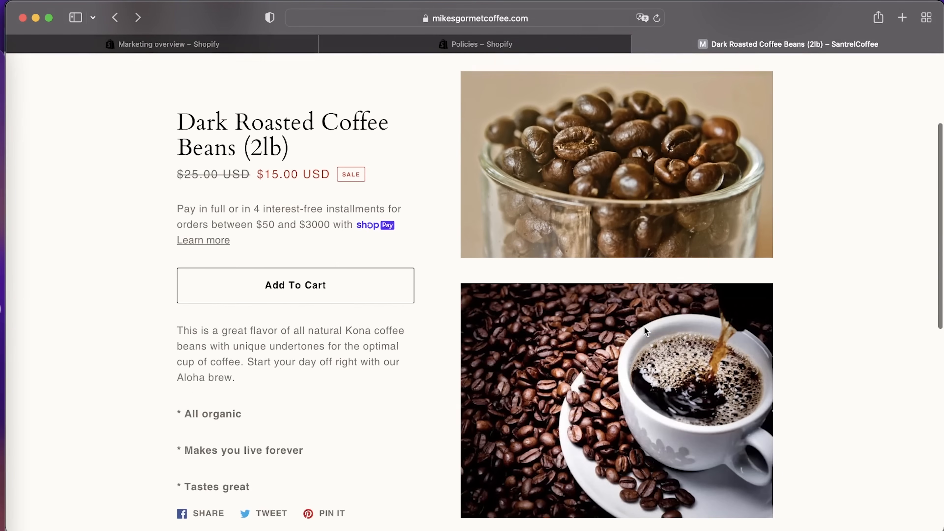